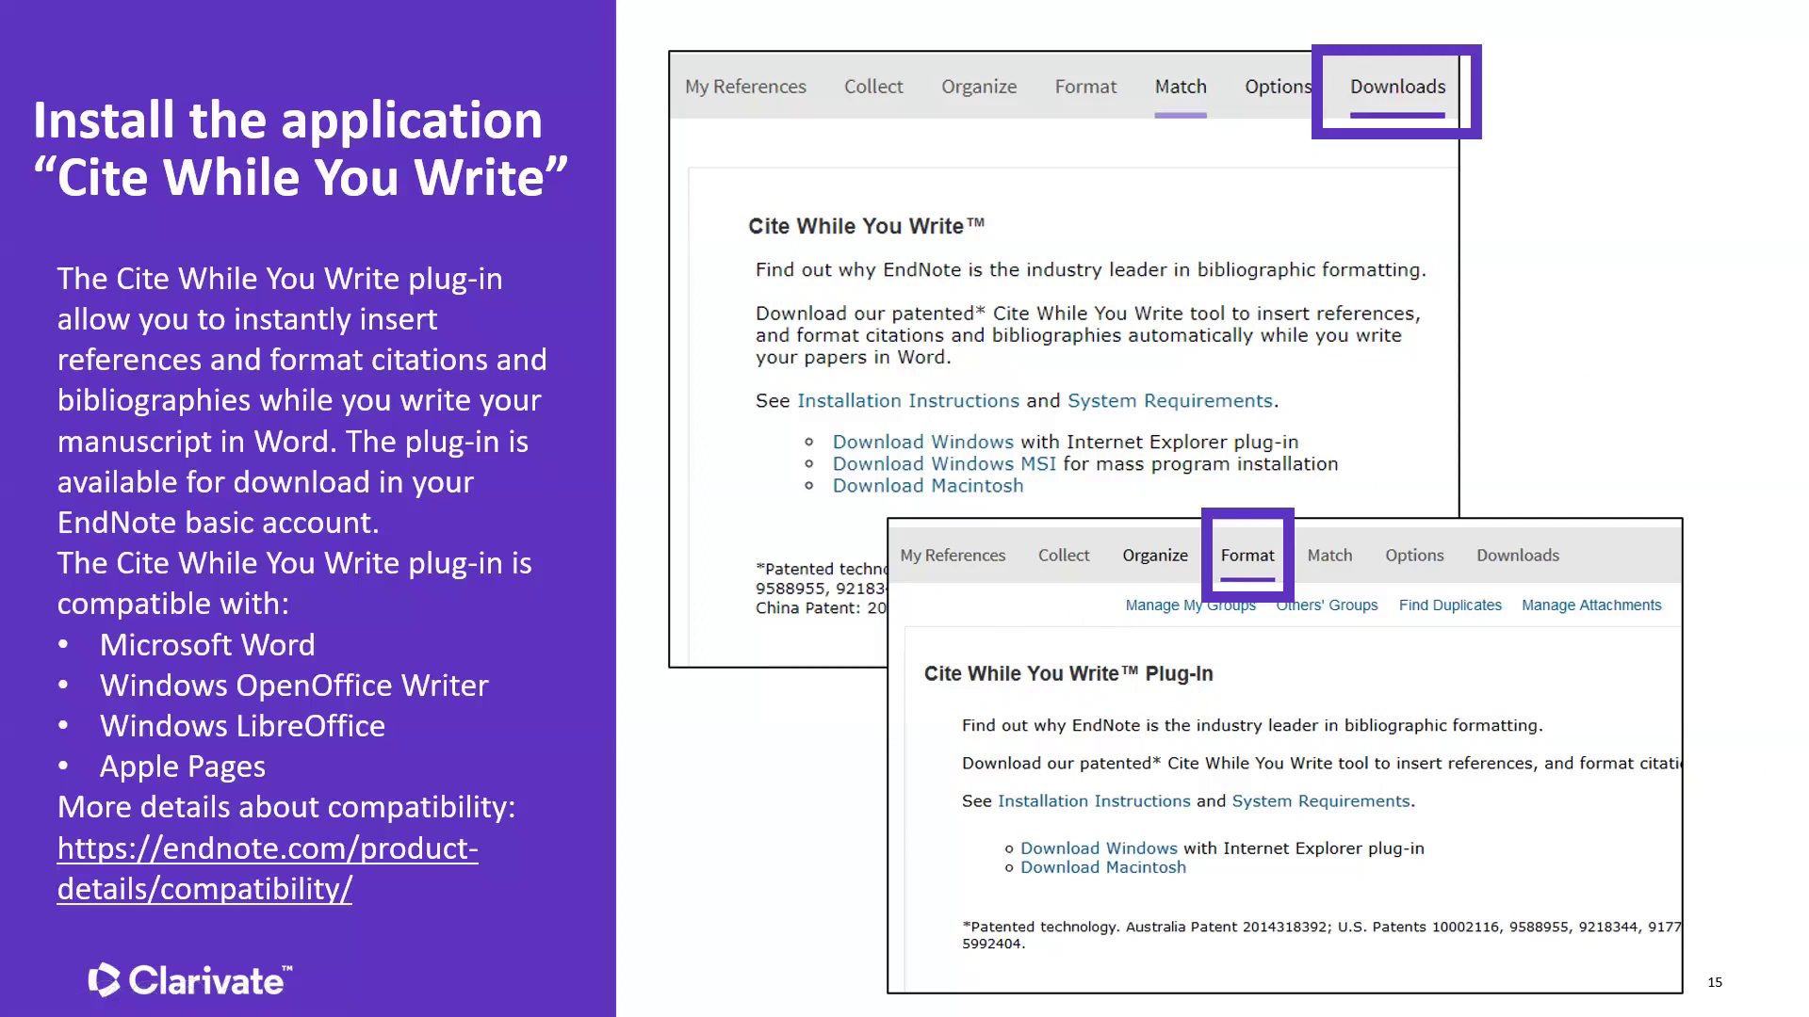
Step: Switch to EndNote in the browser and view the Downloads page and the Cite While You Write Plug-In page
{"action": "key", "text": "alt+Tab"}
{"action": "left_click", "coordinate": [580, 222]}
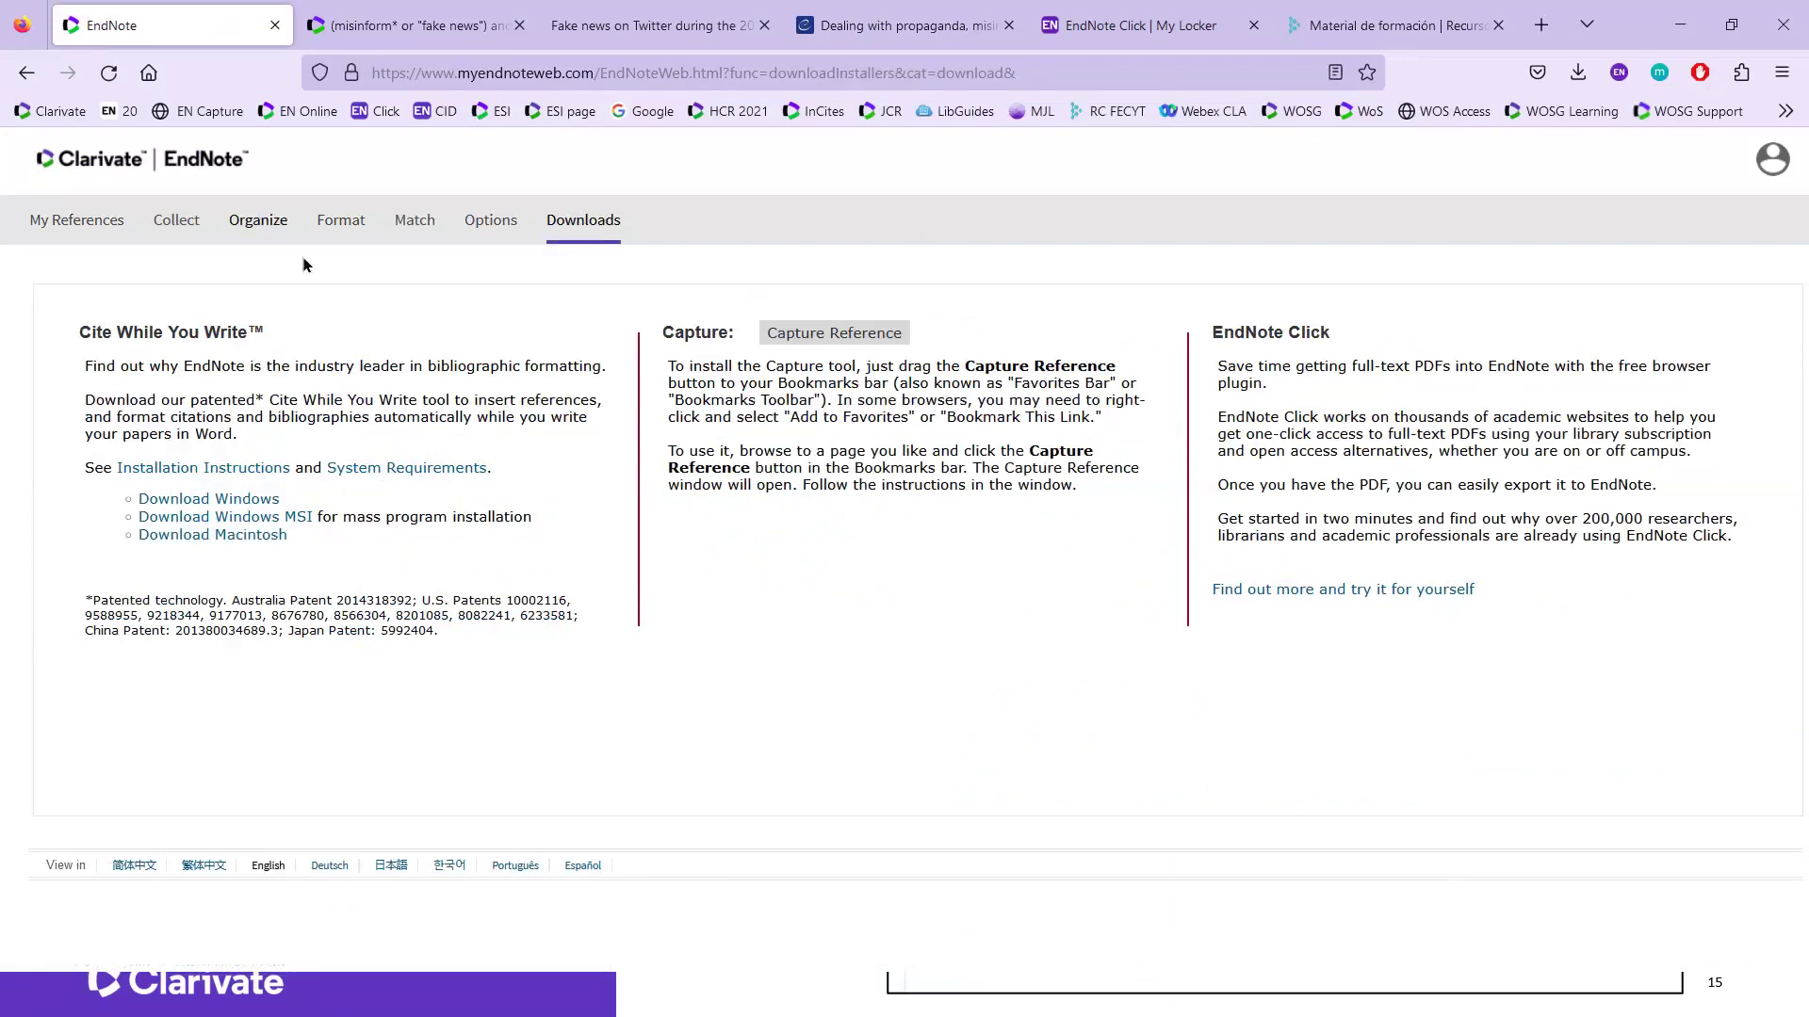
{"action": "left_click", "coordinate": [328, 229]}
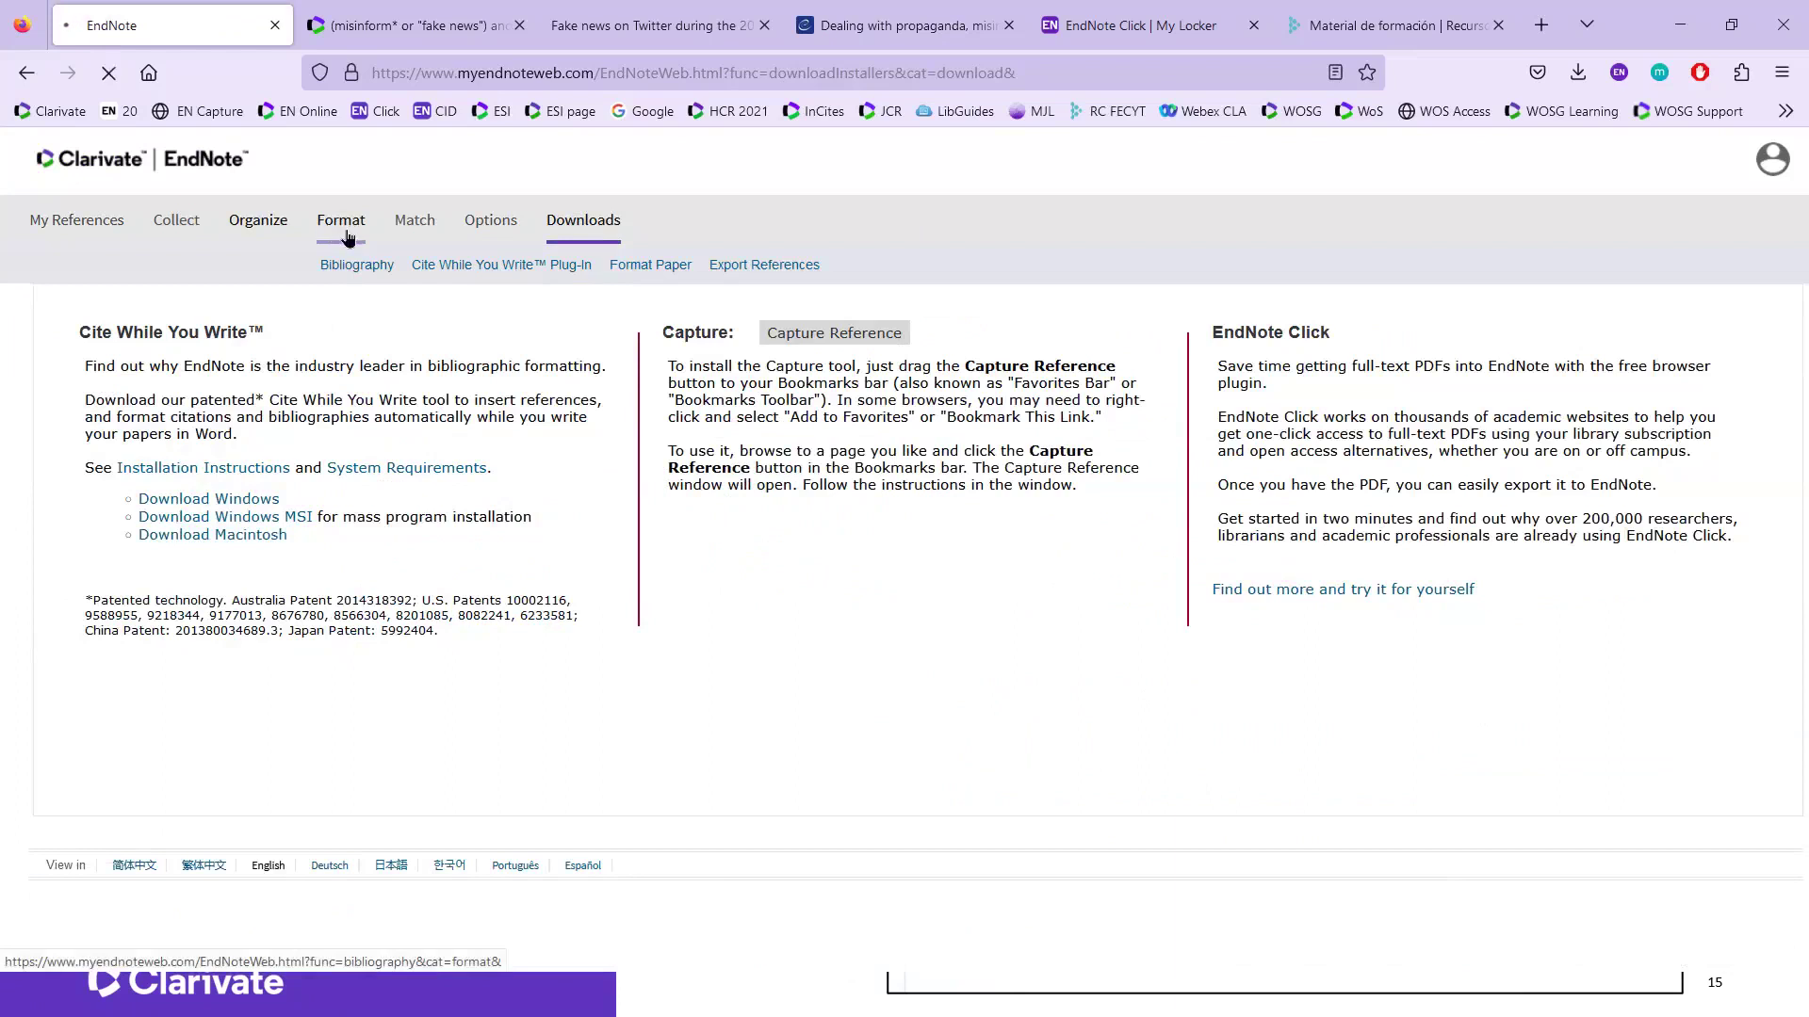
{"action": "left_click", "coordinate": [470, 268]}
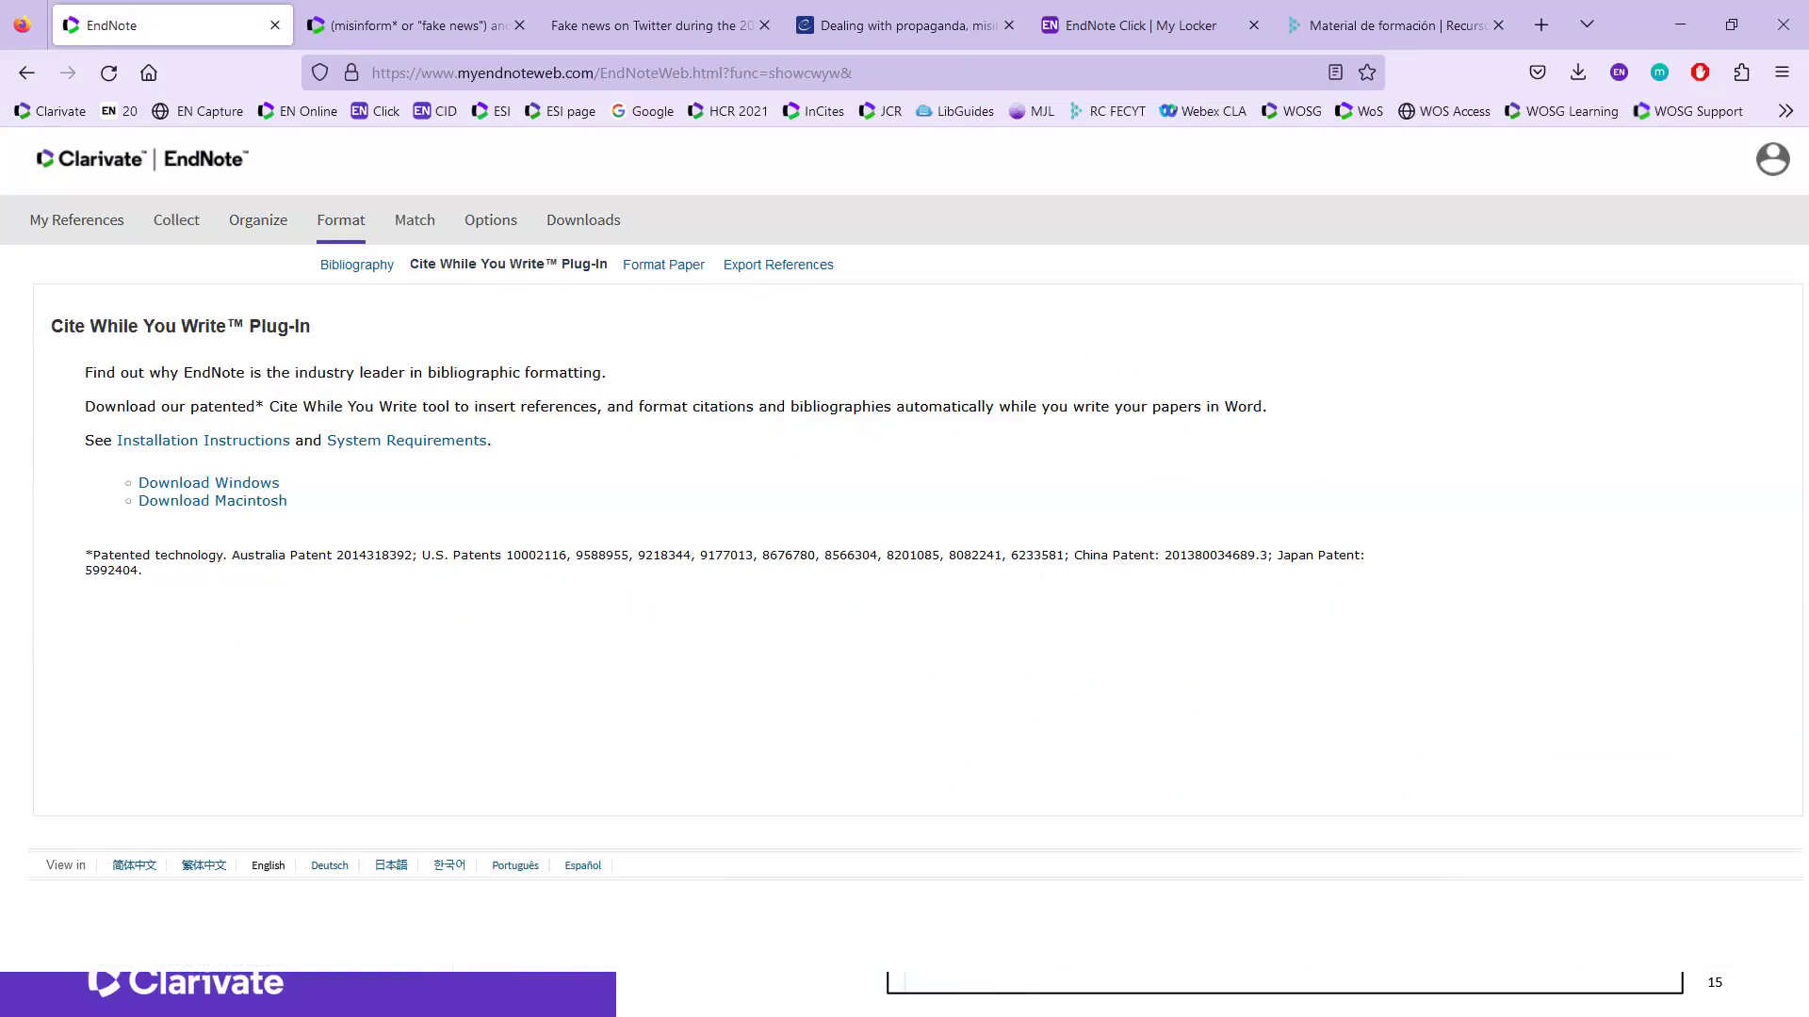
Step: Switch to the Word document and view the Application settings in the EndNote Cite While You Write preferences
{"action": "key", "text": "alt+Tab"}
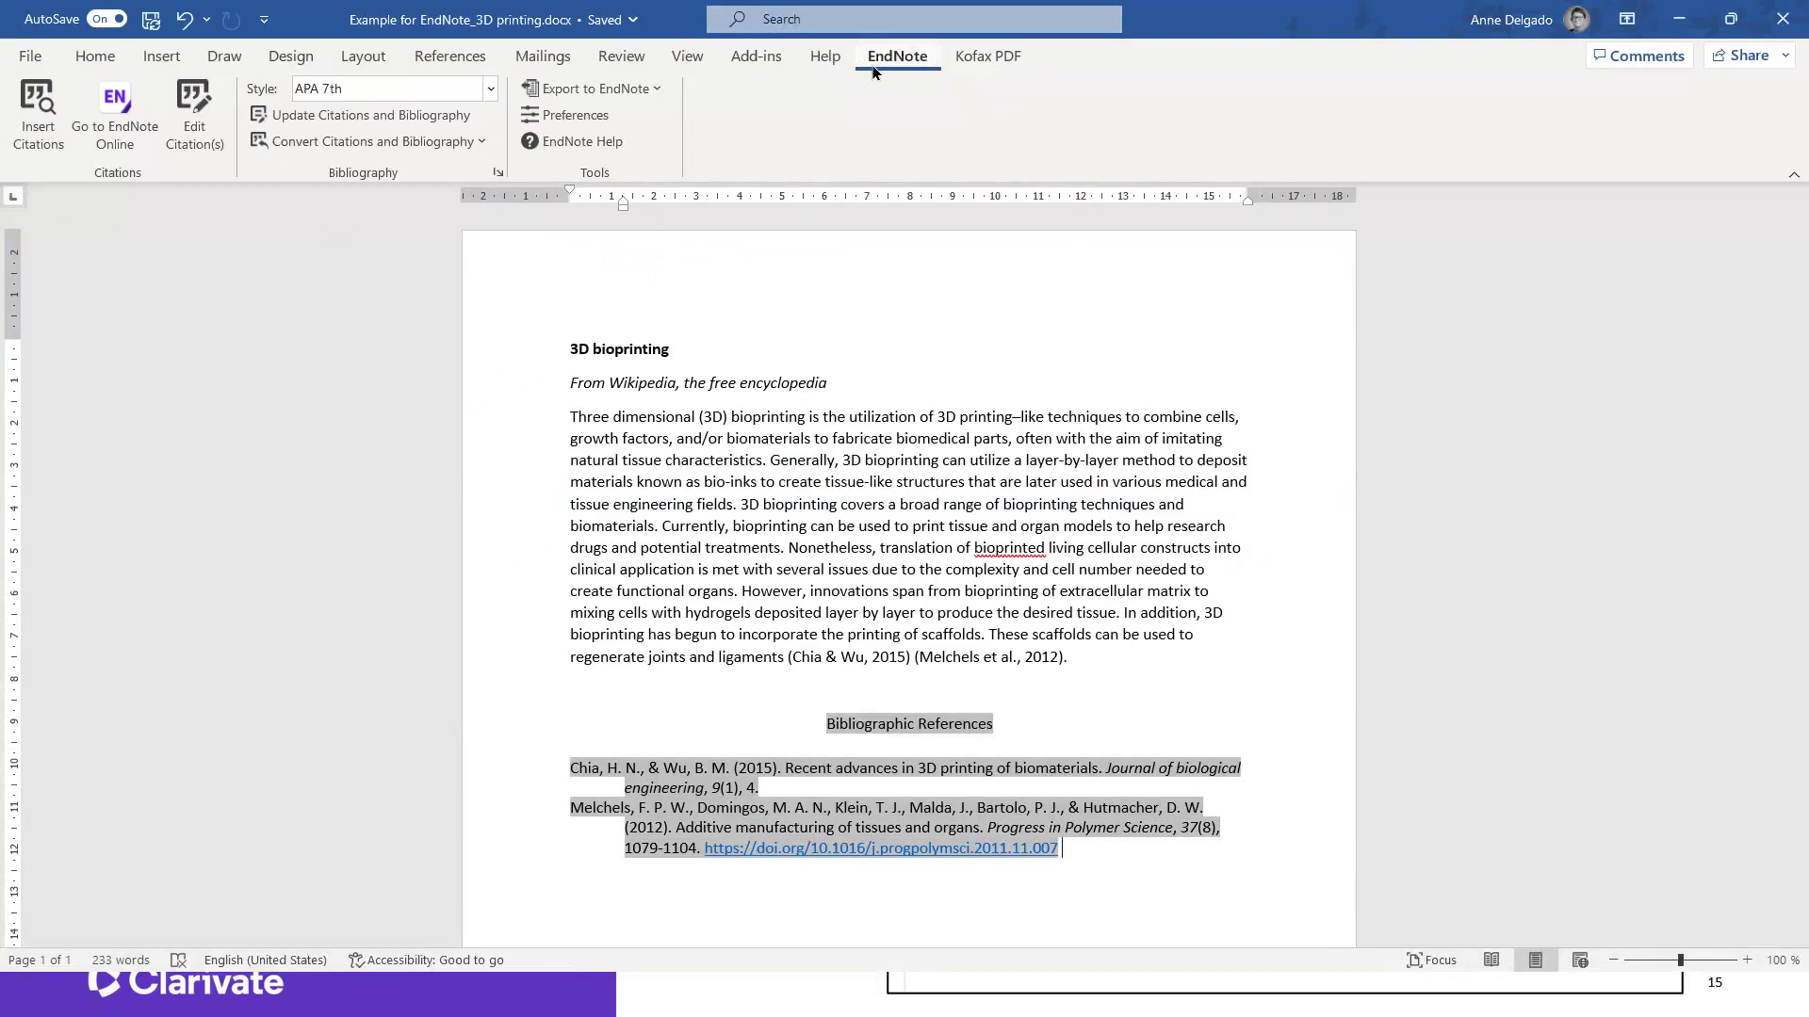
{"action": "left_click", "coordinate": [596, 125]}
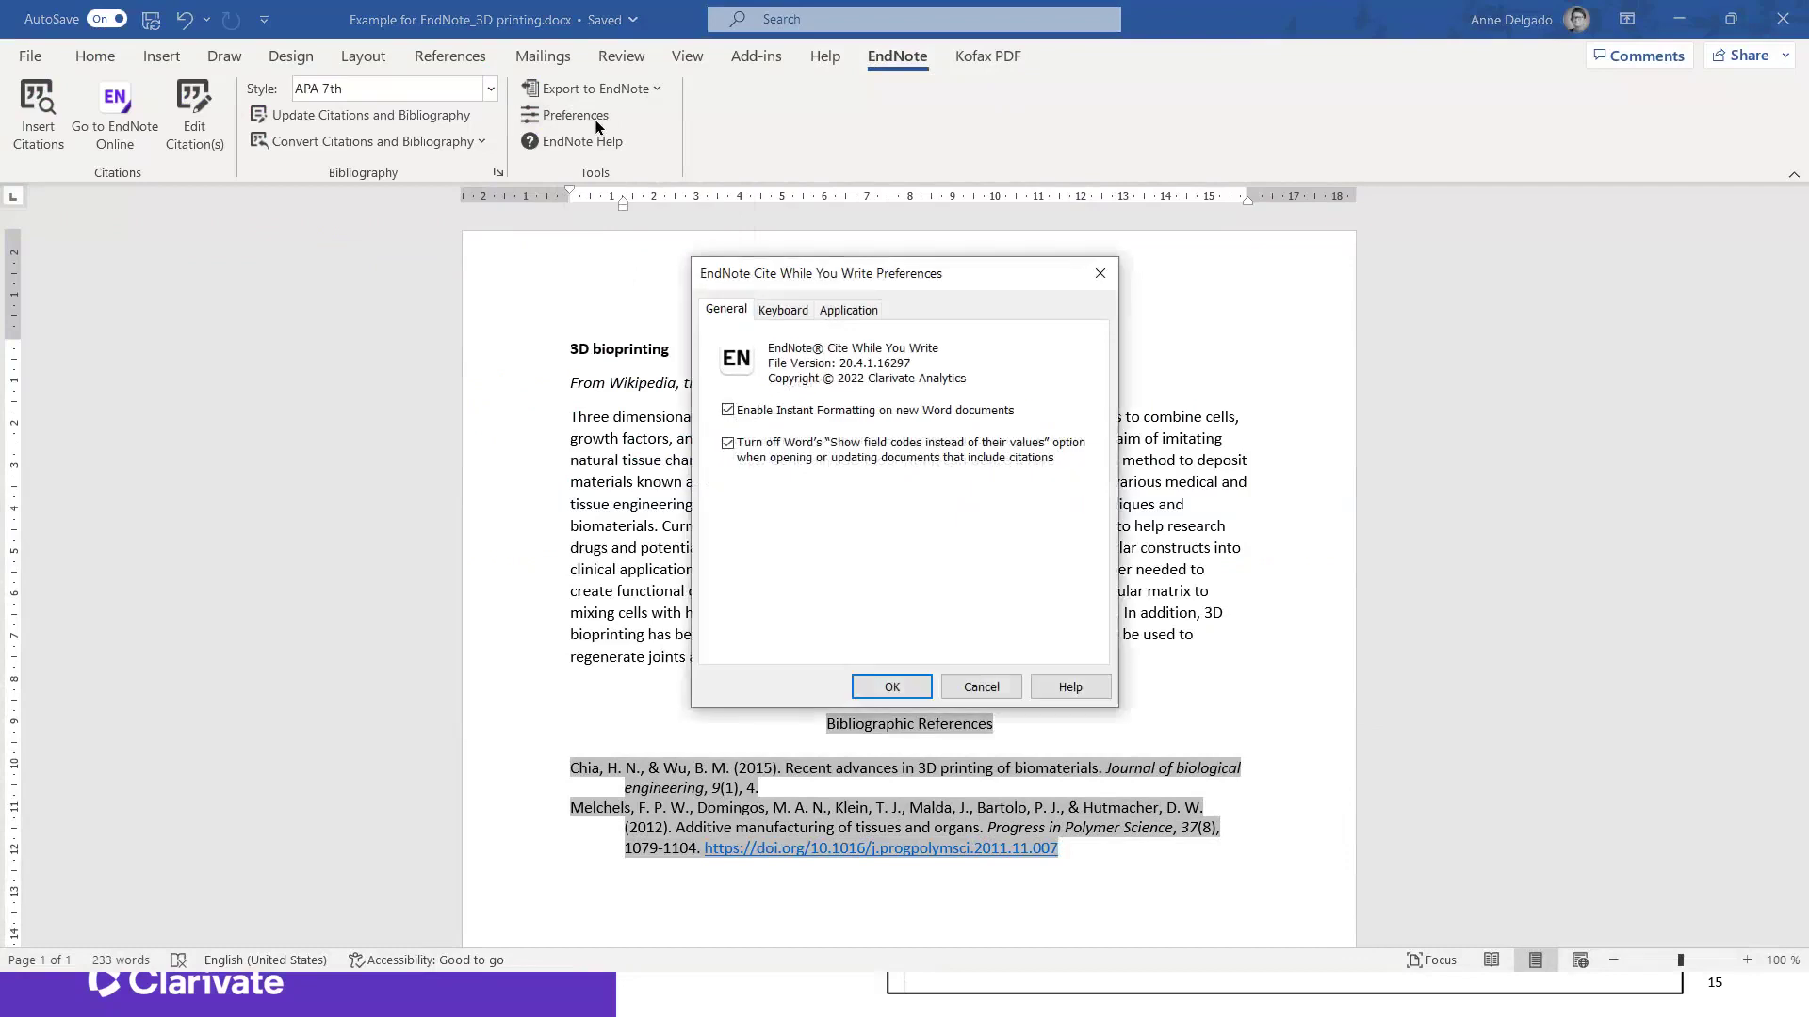
{"action": "left_click", "coordinate": [836, 314]}
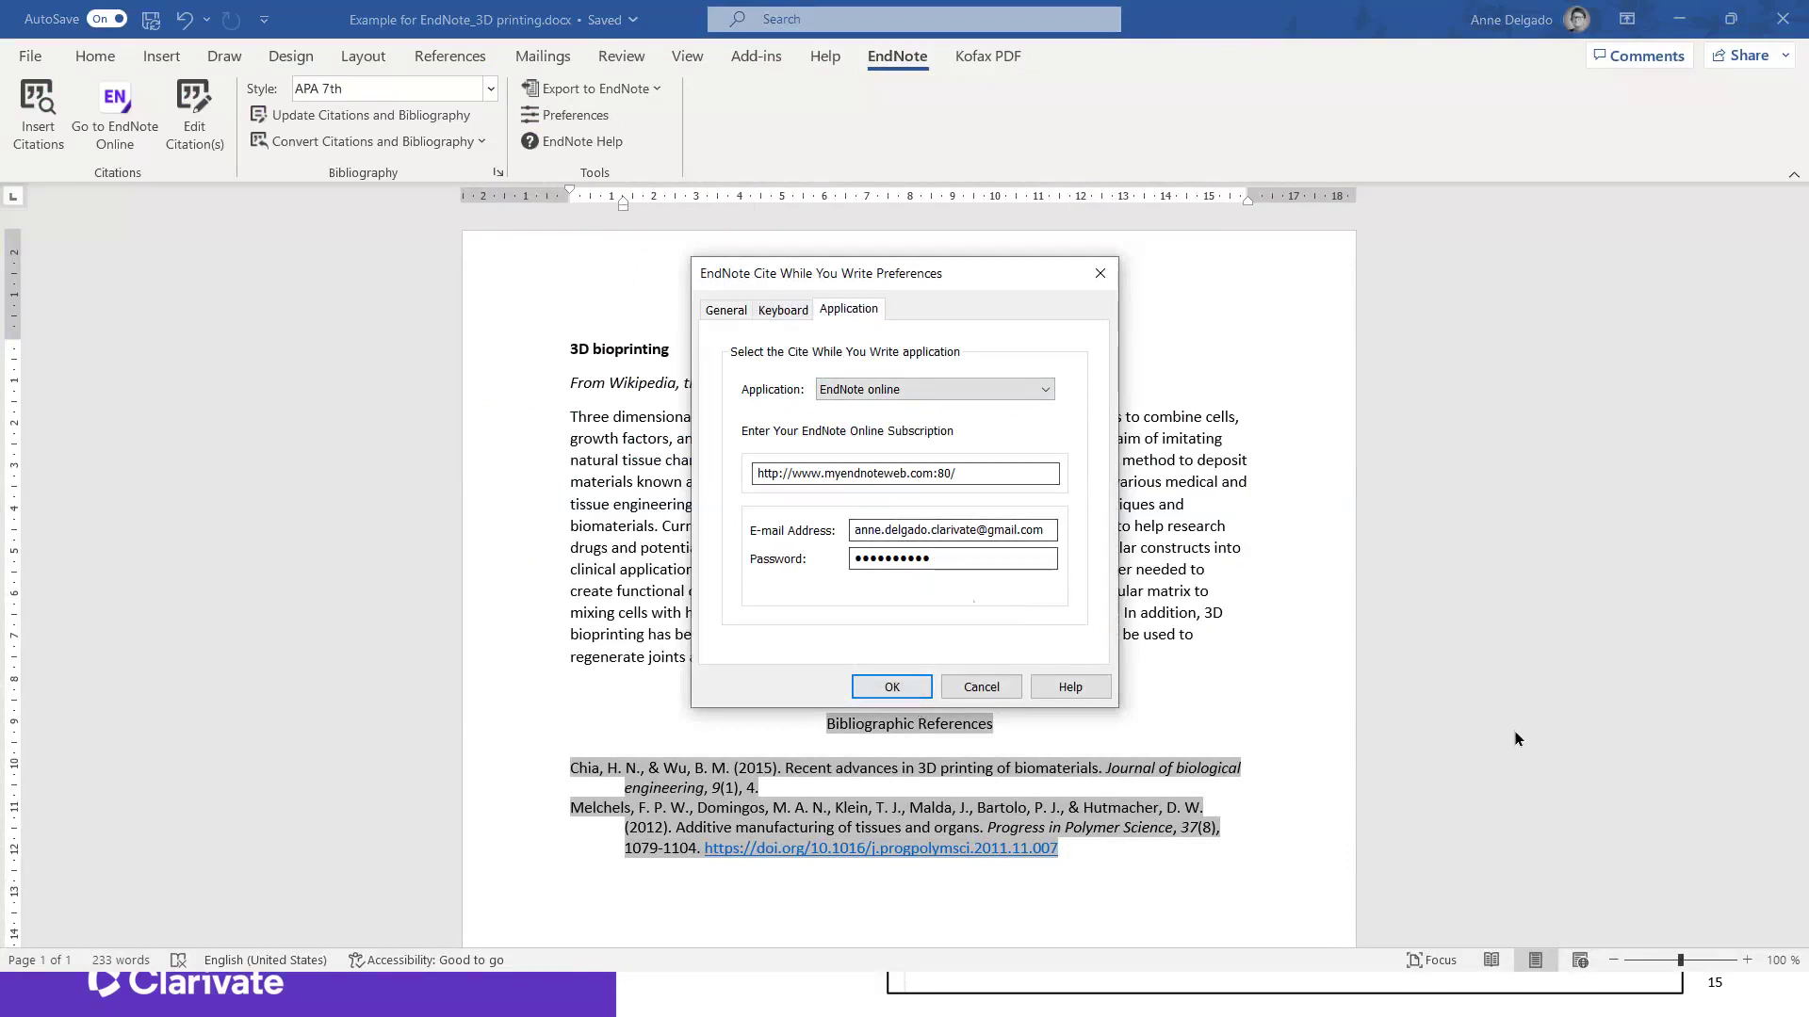
{"action": "left_click", "coordinate": [1098, 274]}
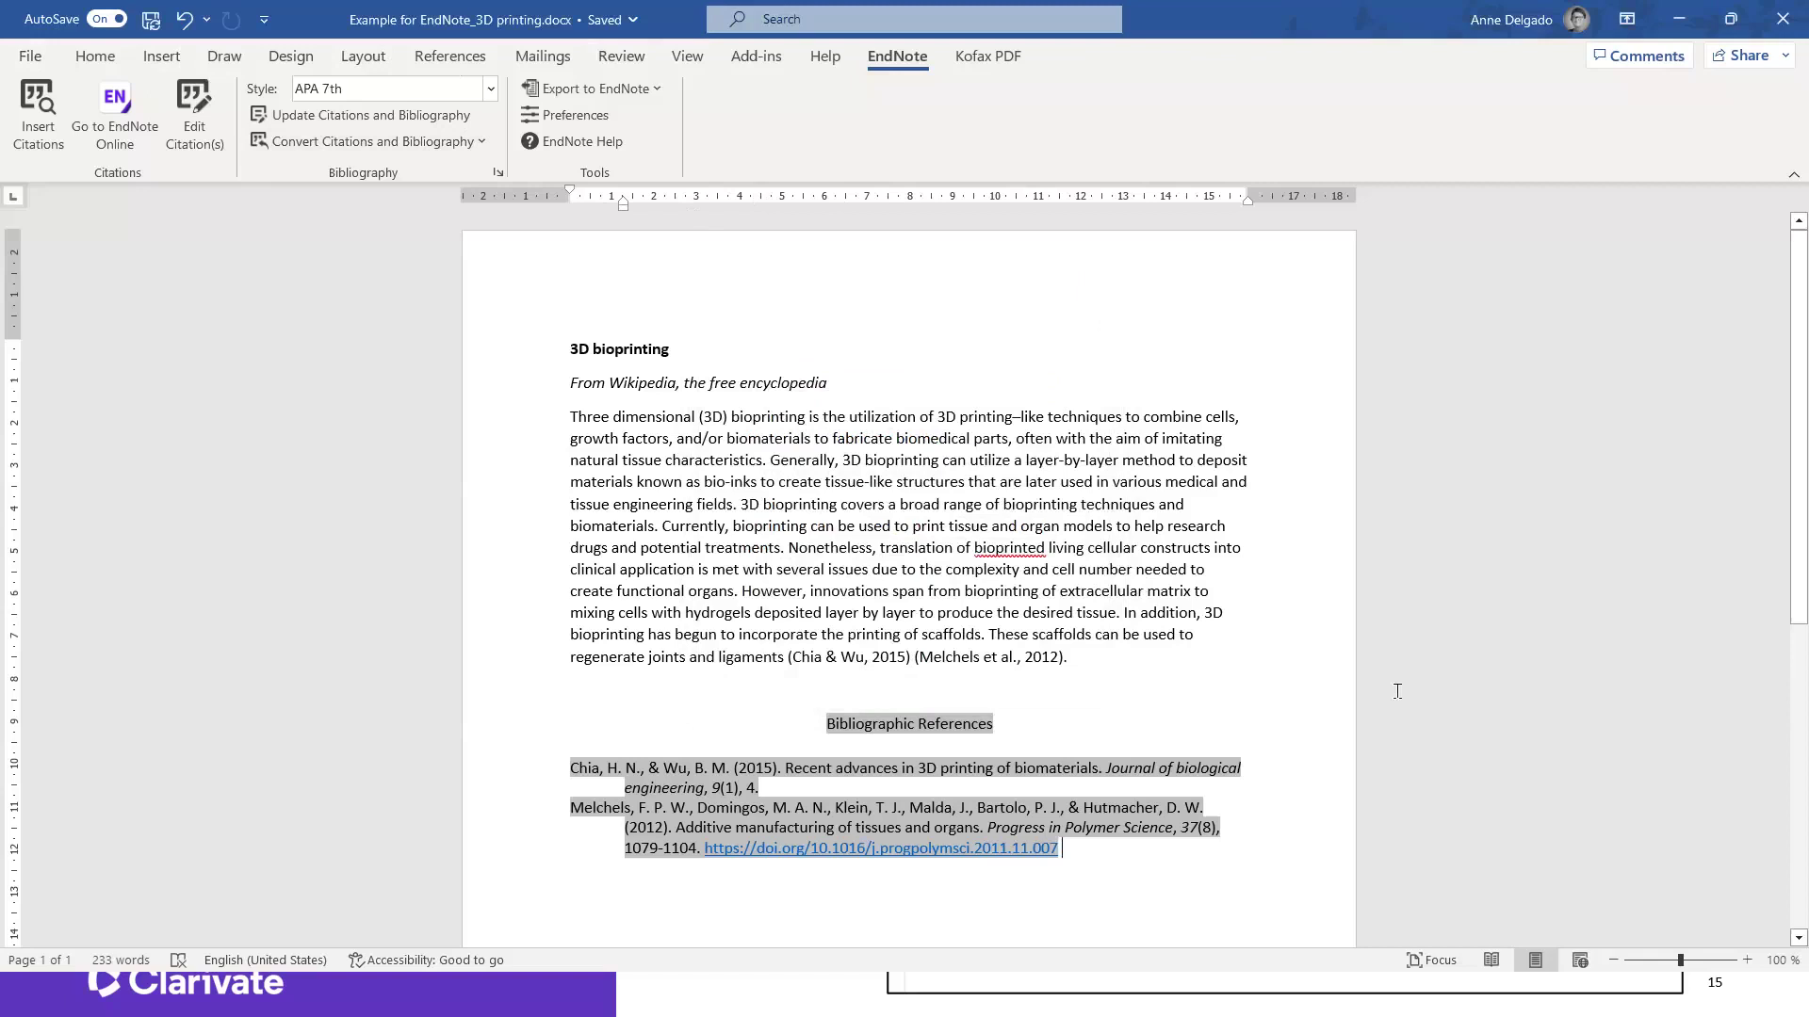
Step: Reopen the Cite While You Write preferences, look at the available application choices, and close them without changing anything
{"action": "left_click", "coordinate": [600, 117]}
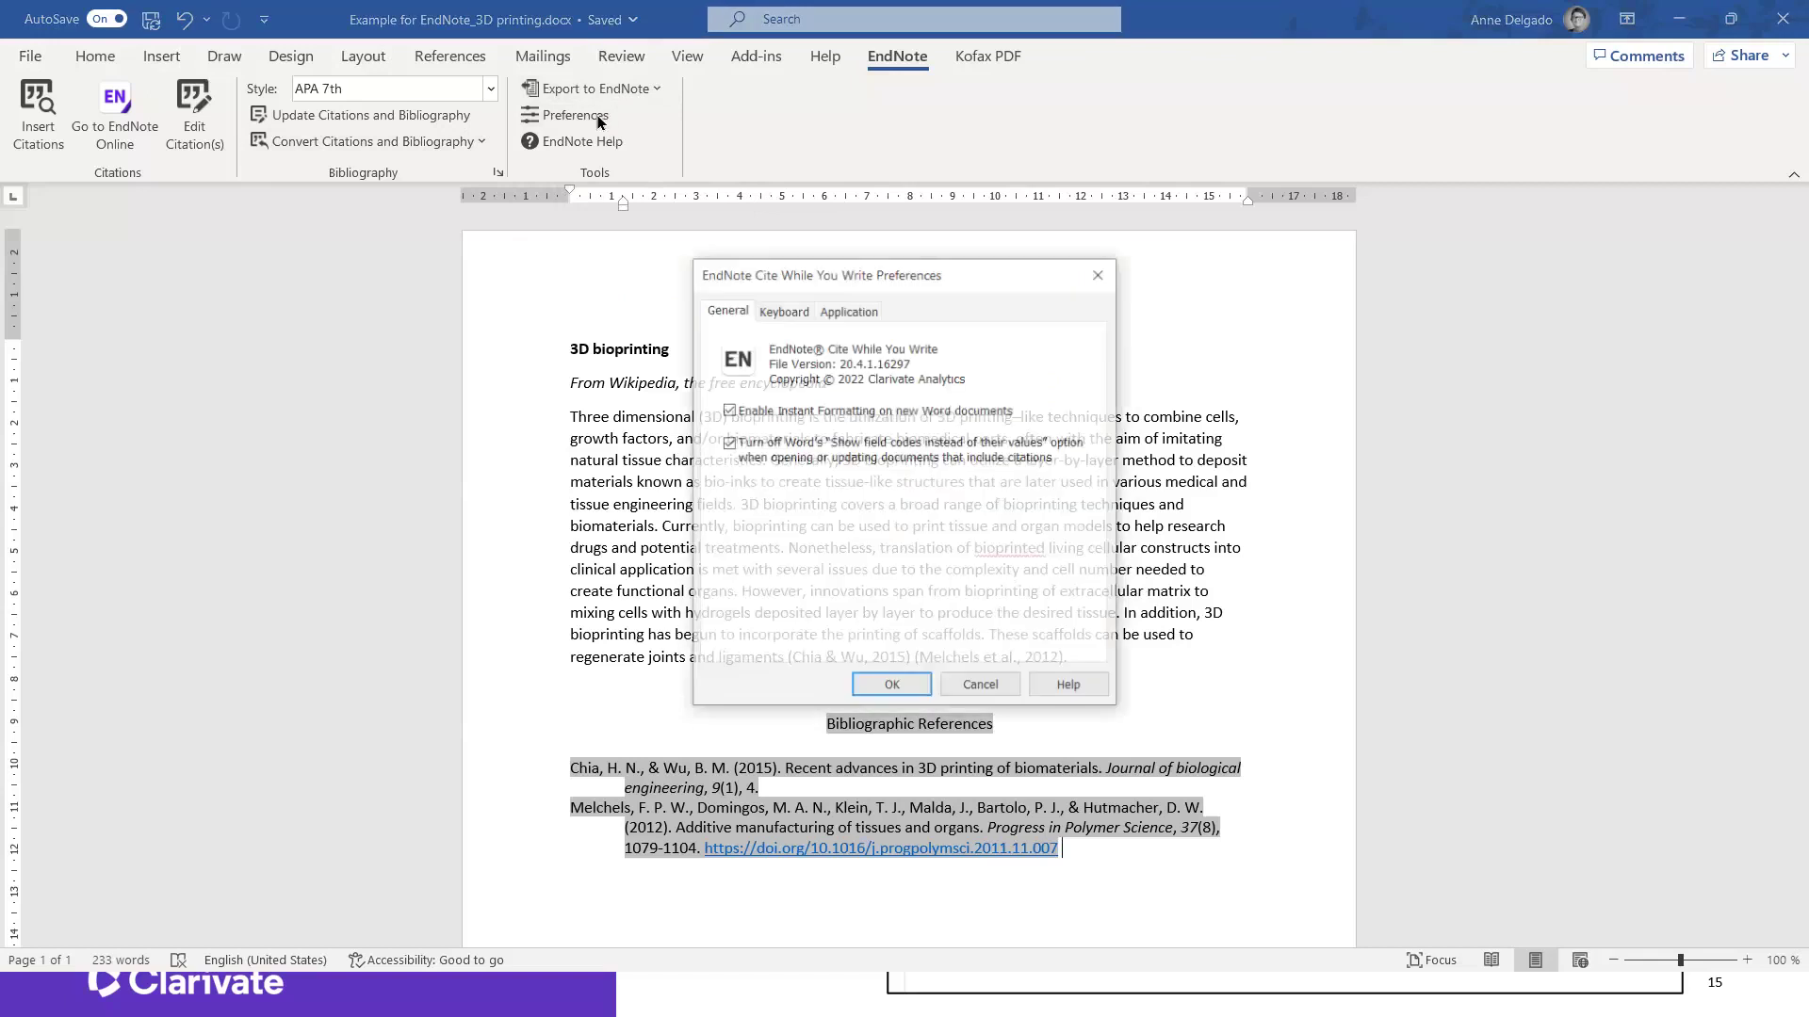
{"action": "left_click", "coordinate": [864, 313]}
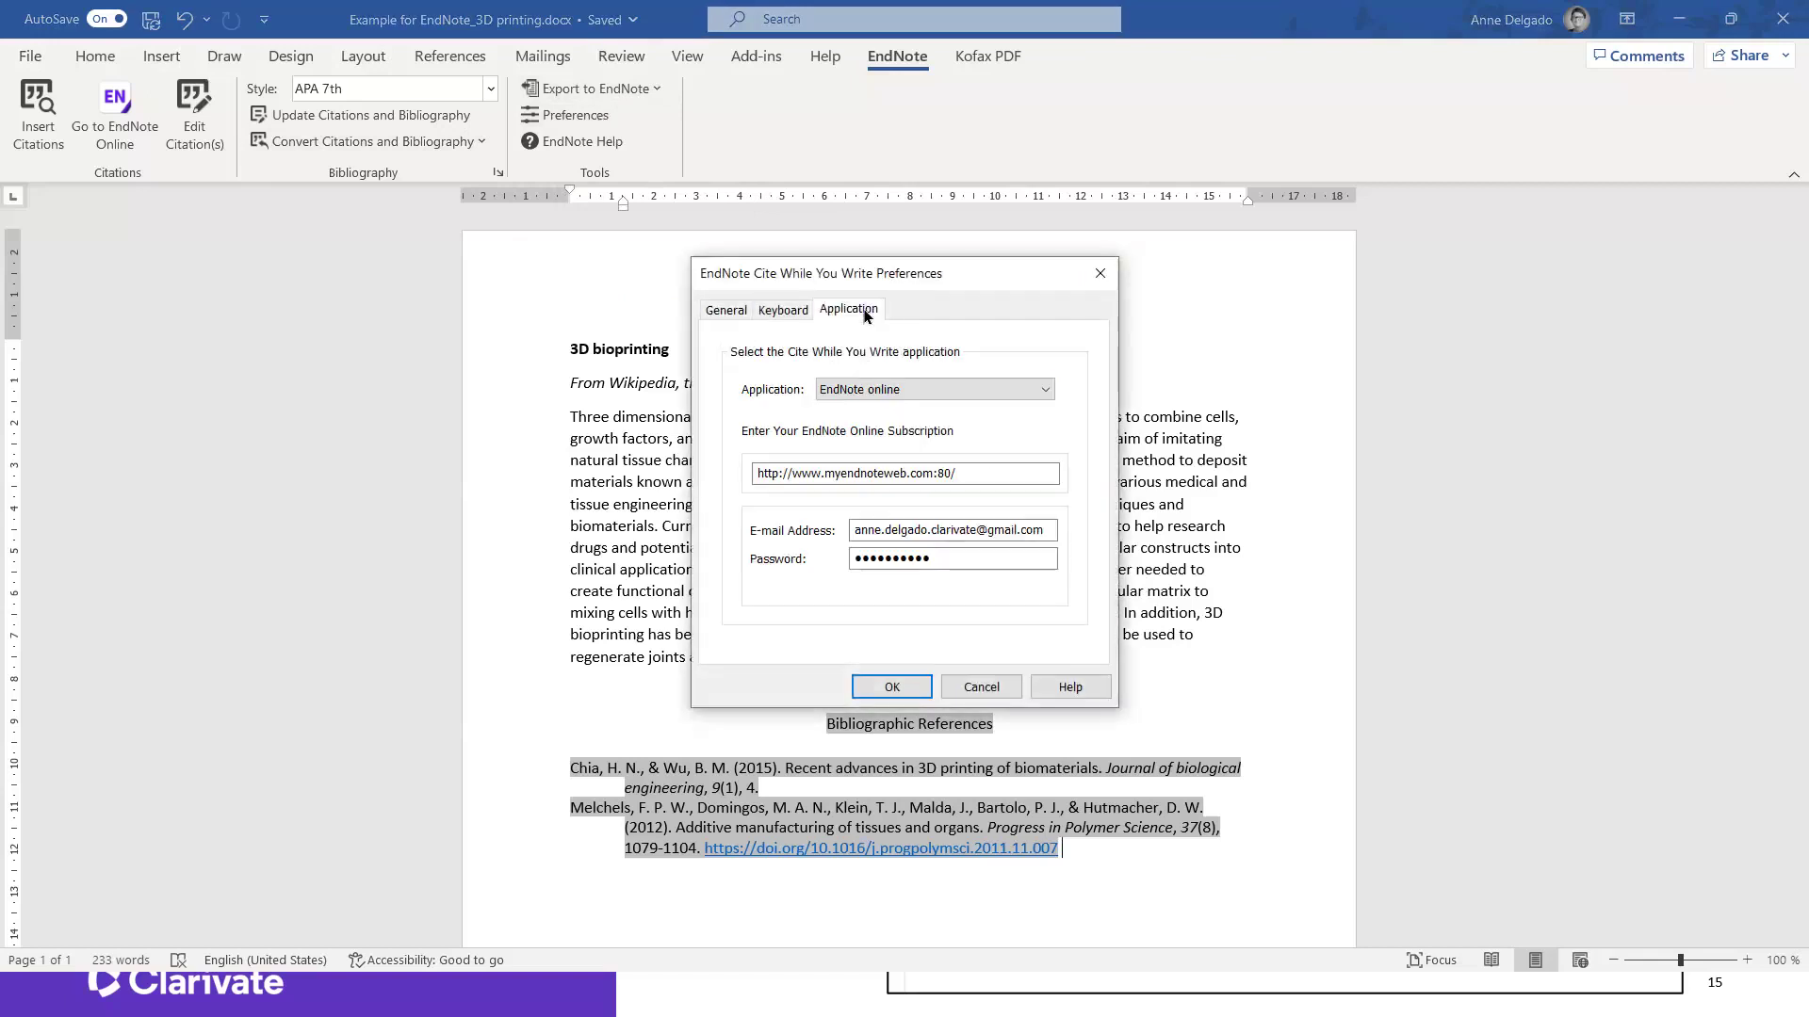
{"action": "left_click", "coordinate": [1046, 390]}
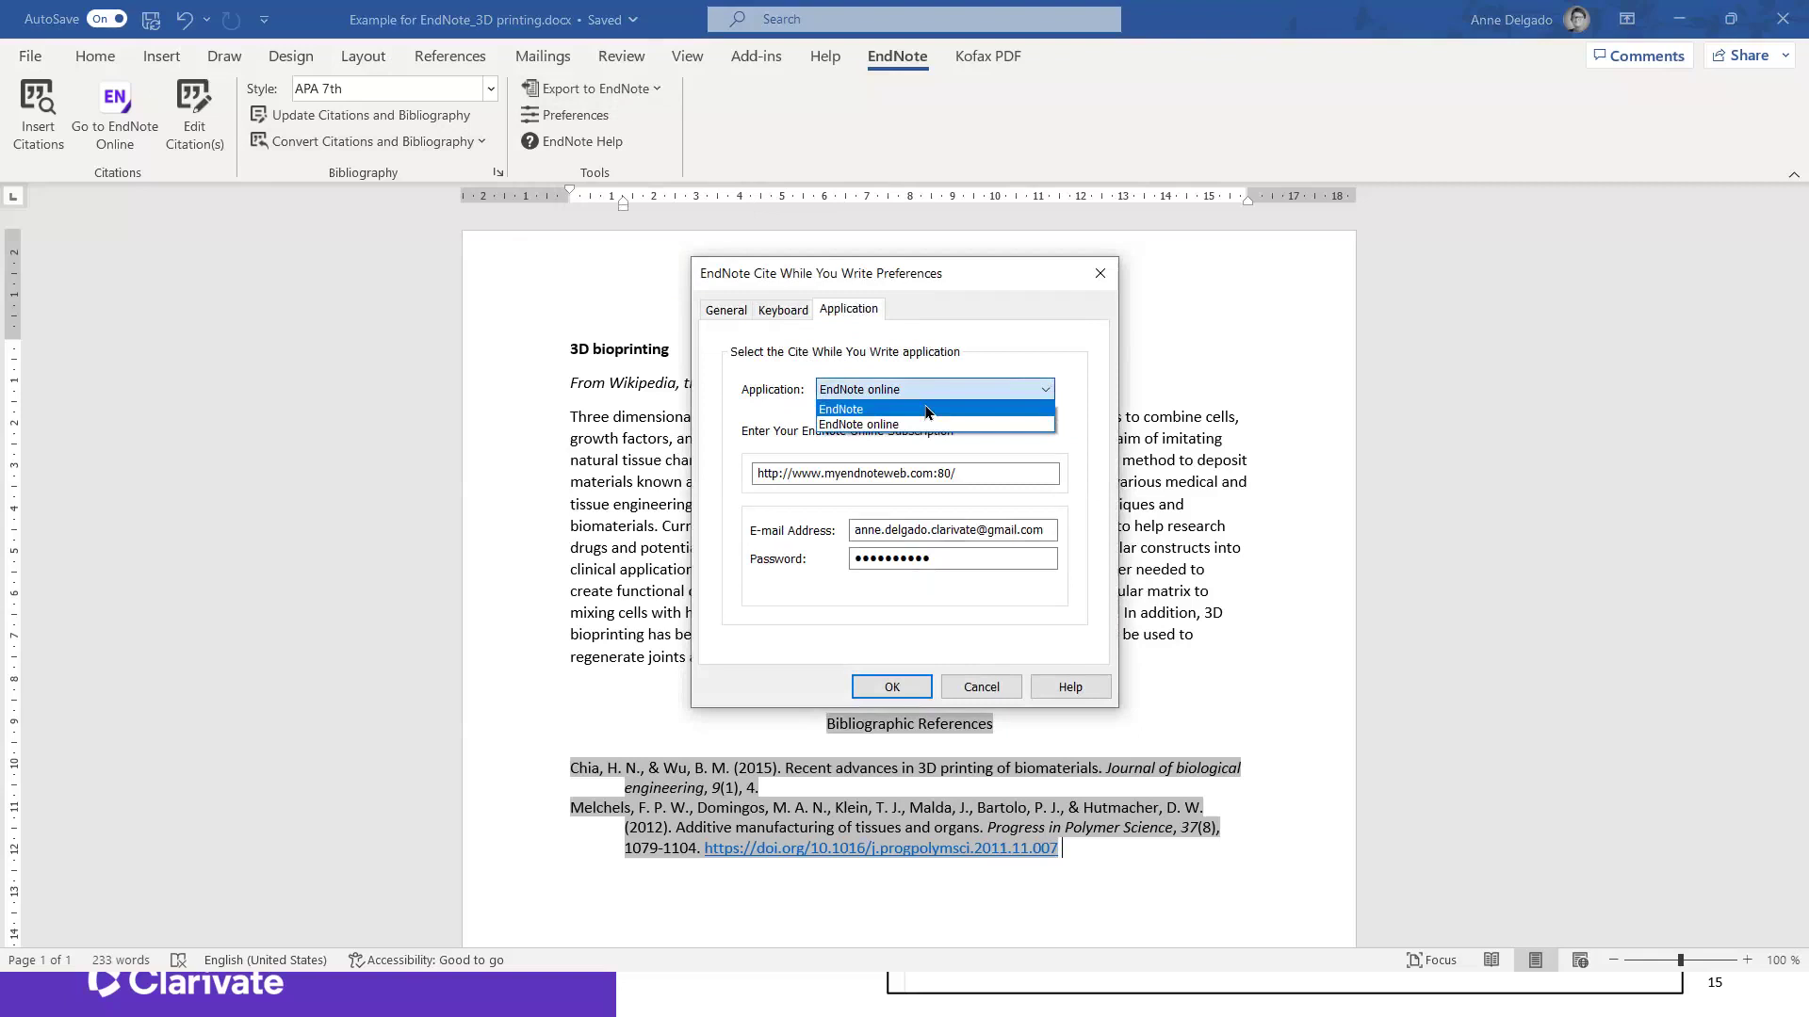
{"action": "left_click", "coordinate": [1052, 352]}
{"action": "left_click", "coordinate": [1102, 273]}
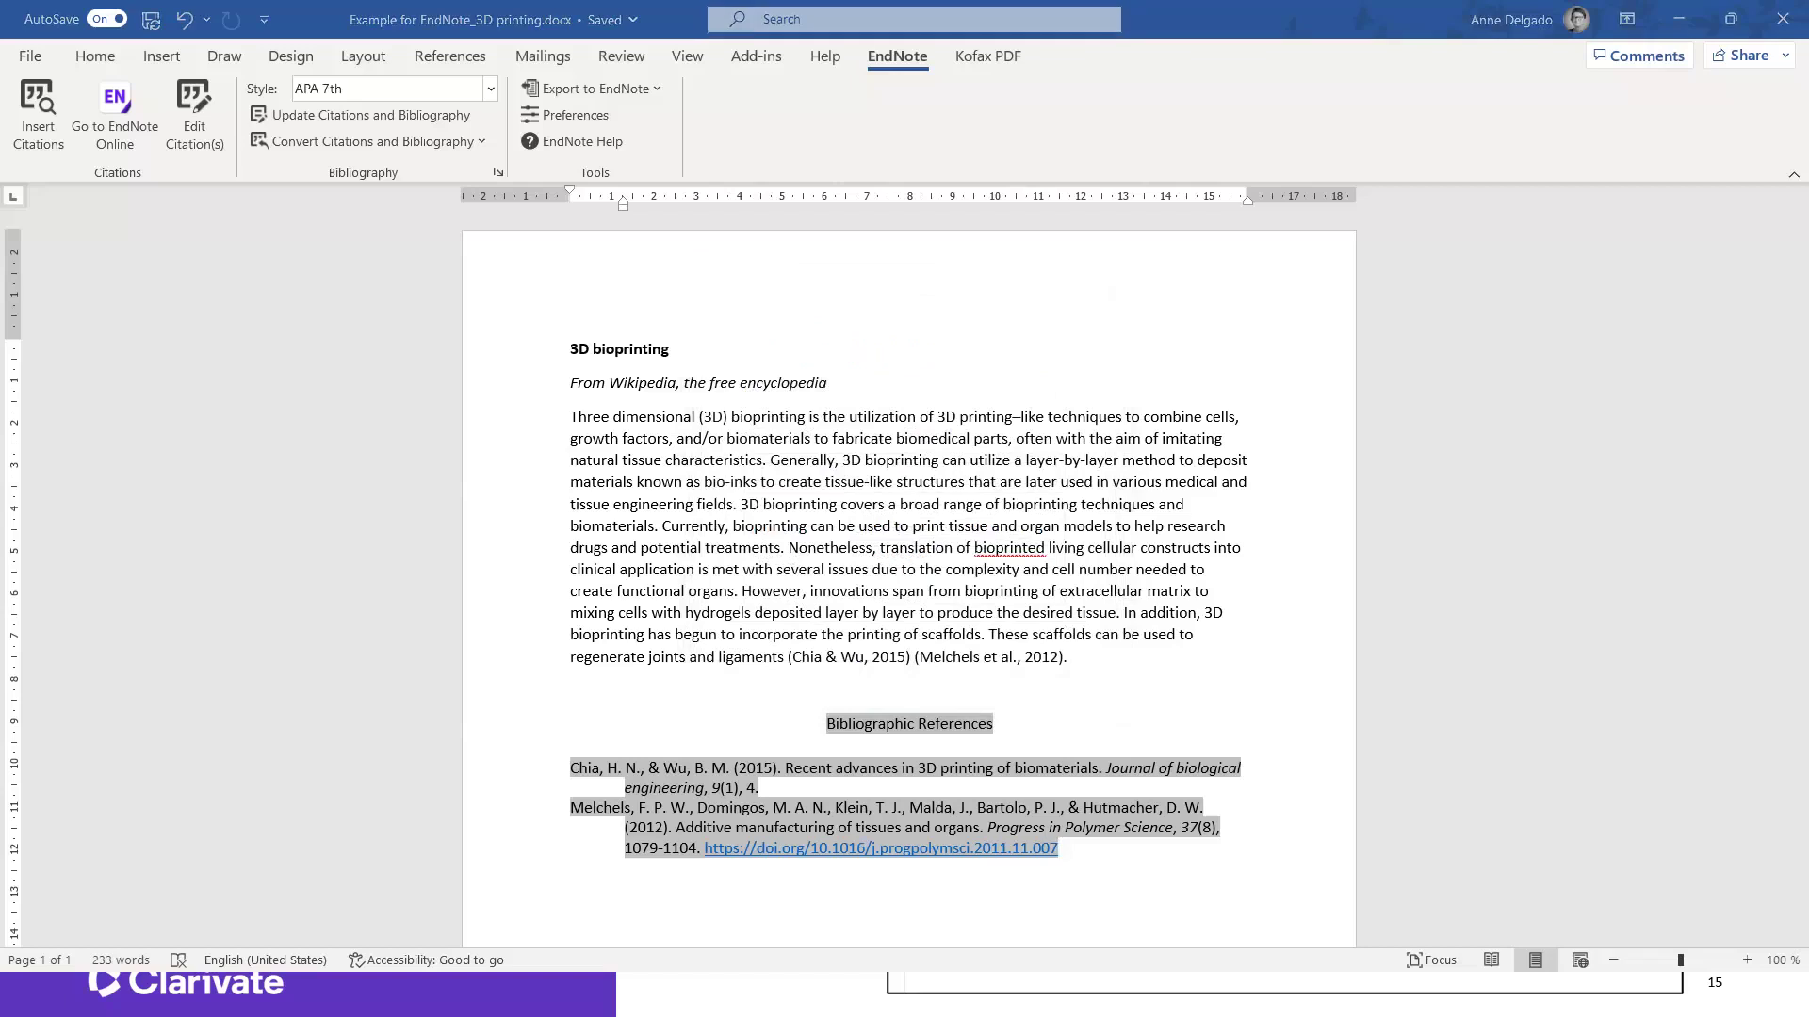
{"action": "key", "text": "alt+Tab"}
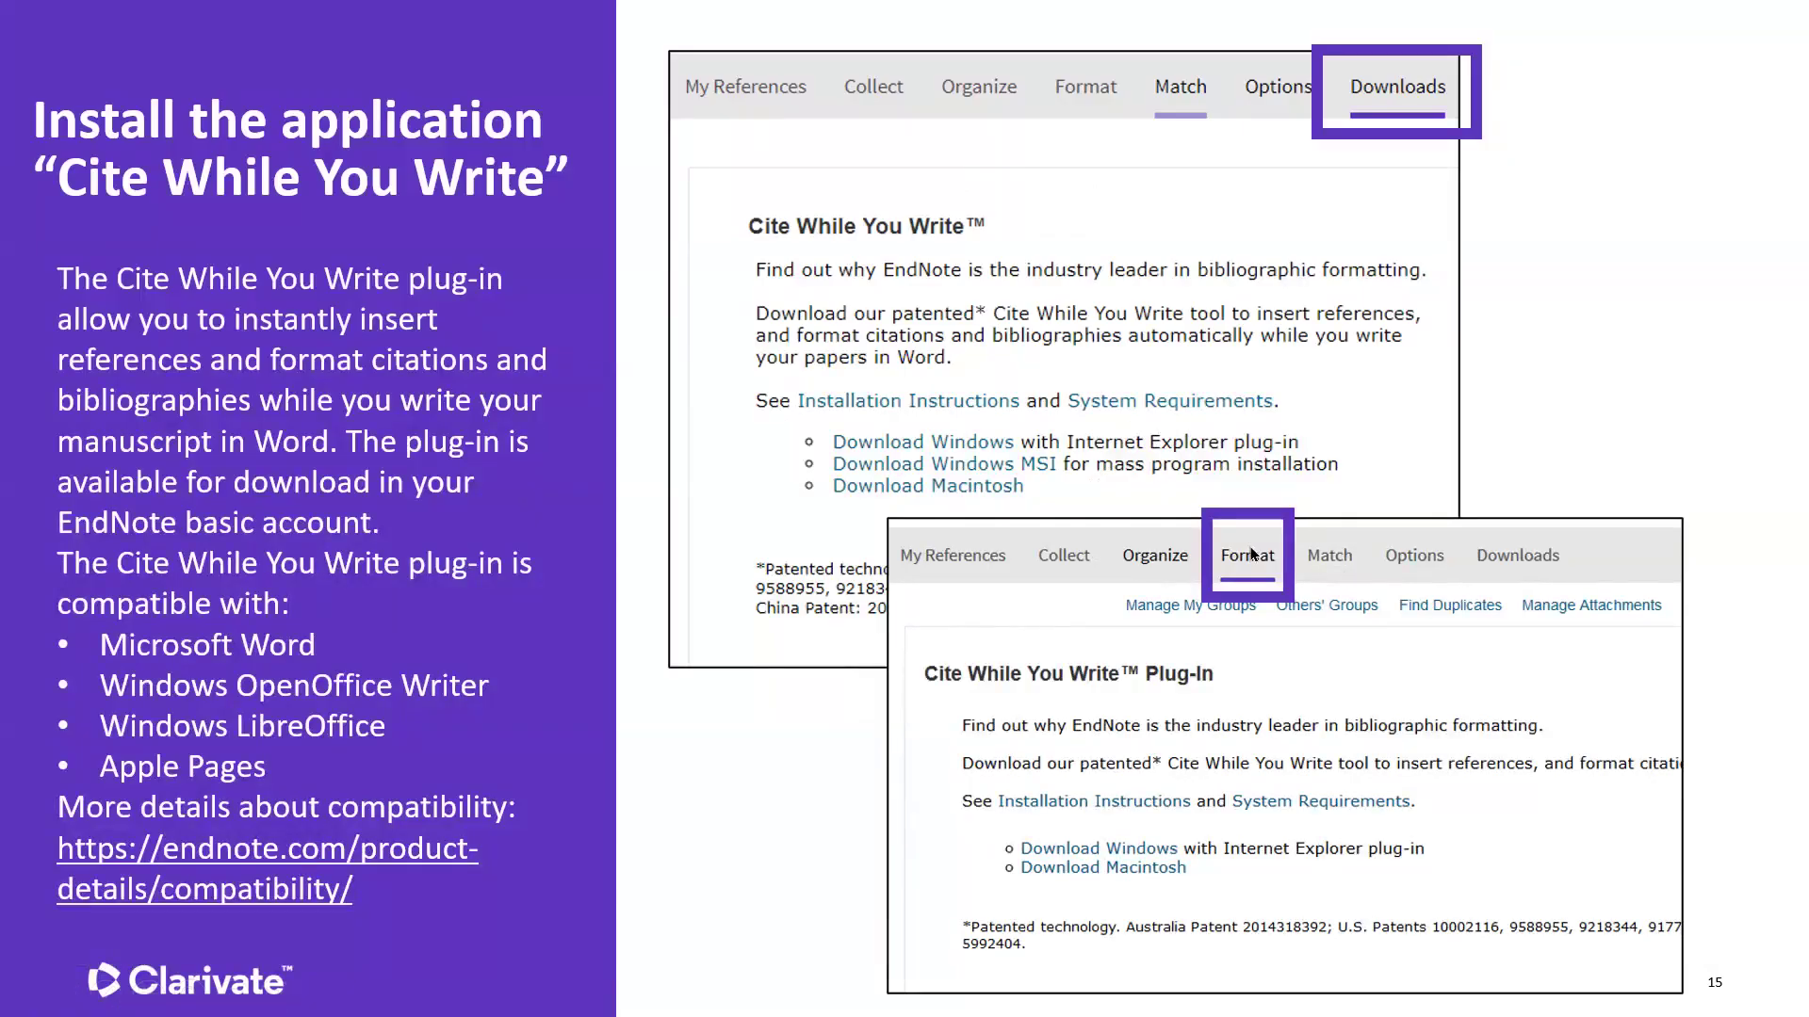
{"action": "left_click", "coordinate": [1251, 555]}
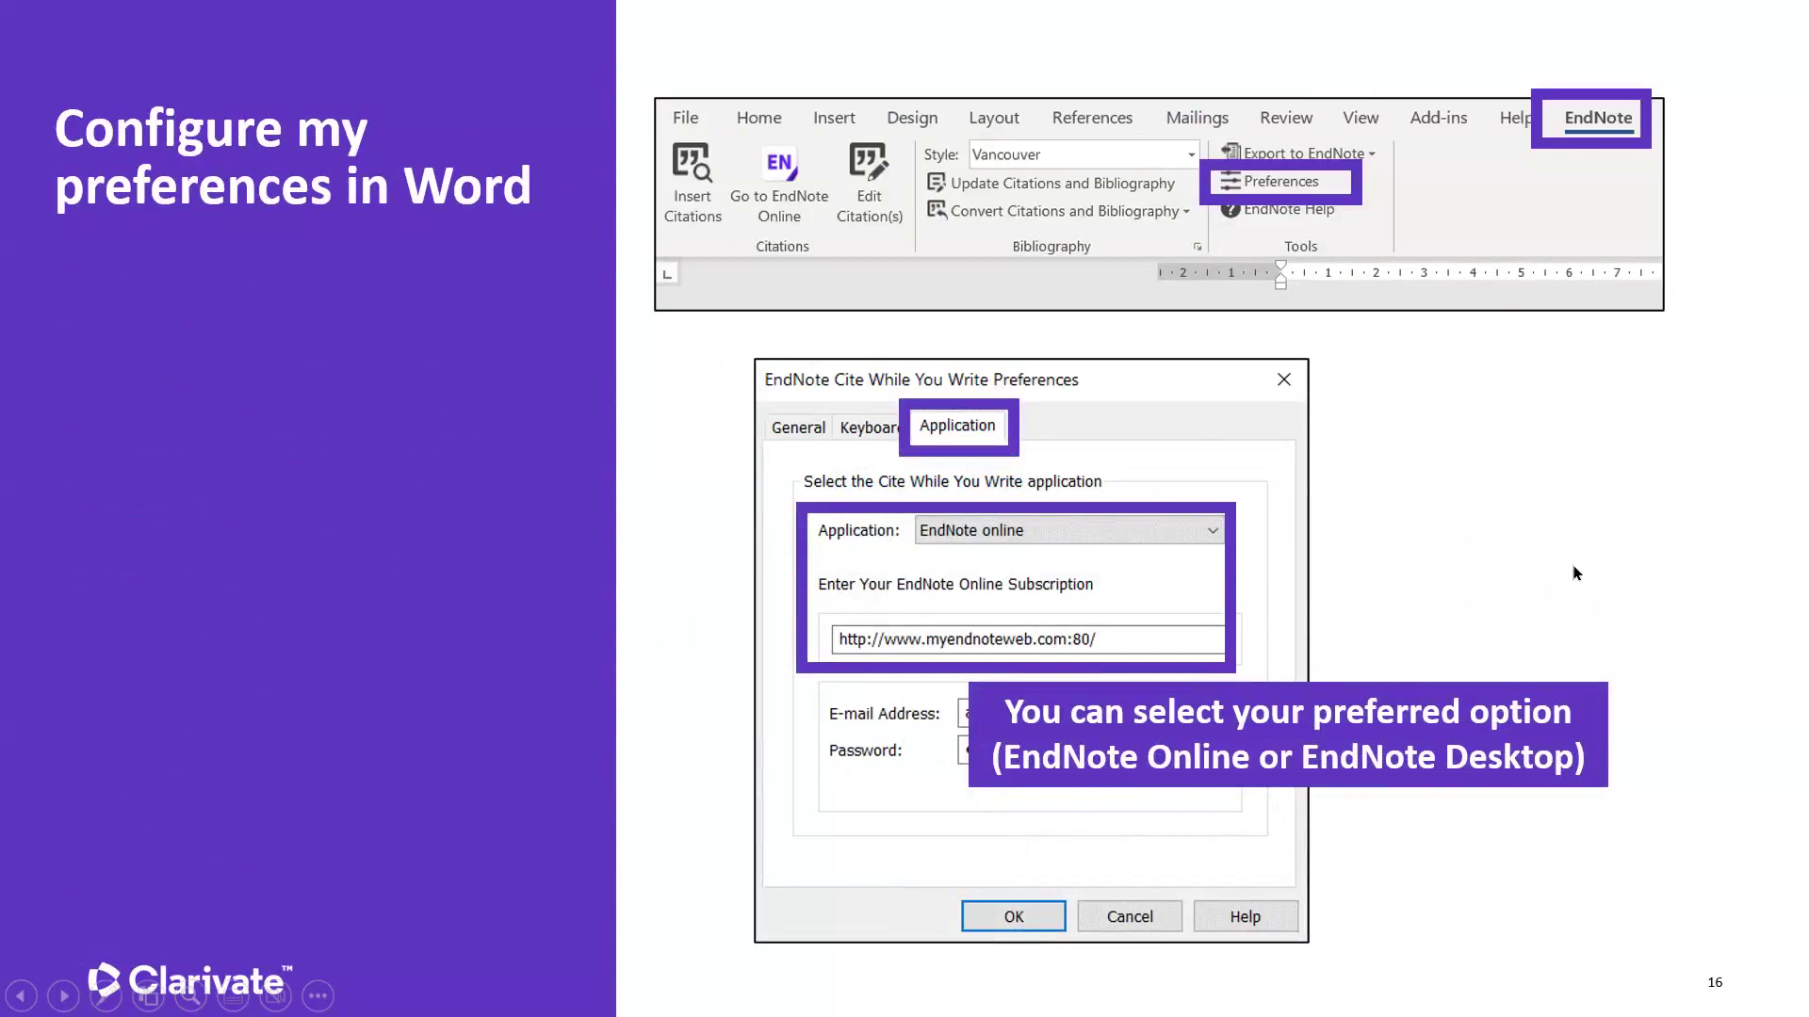
{"action": "left_click", "coordinate": [1607, 518]}
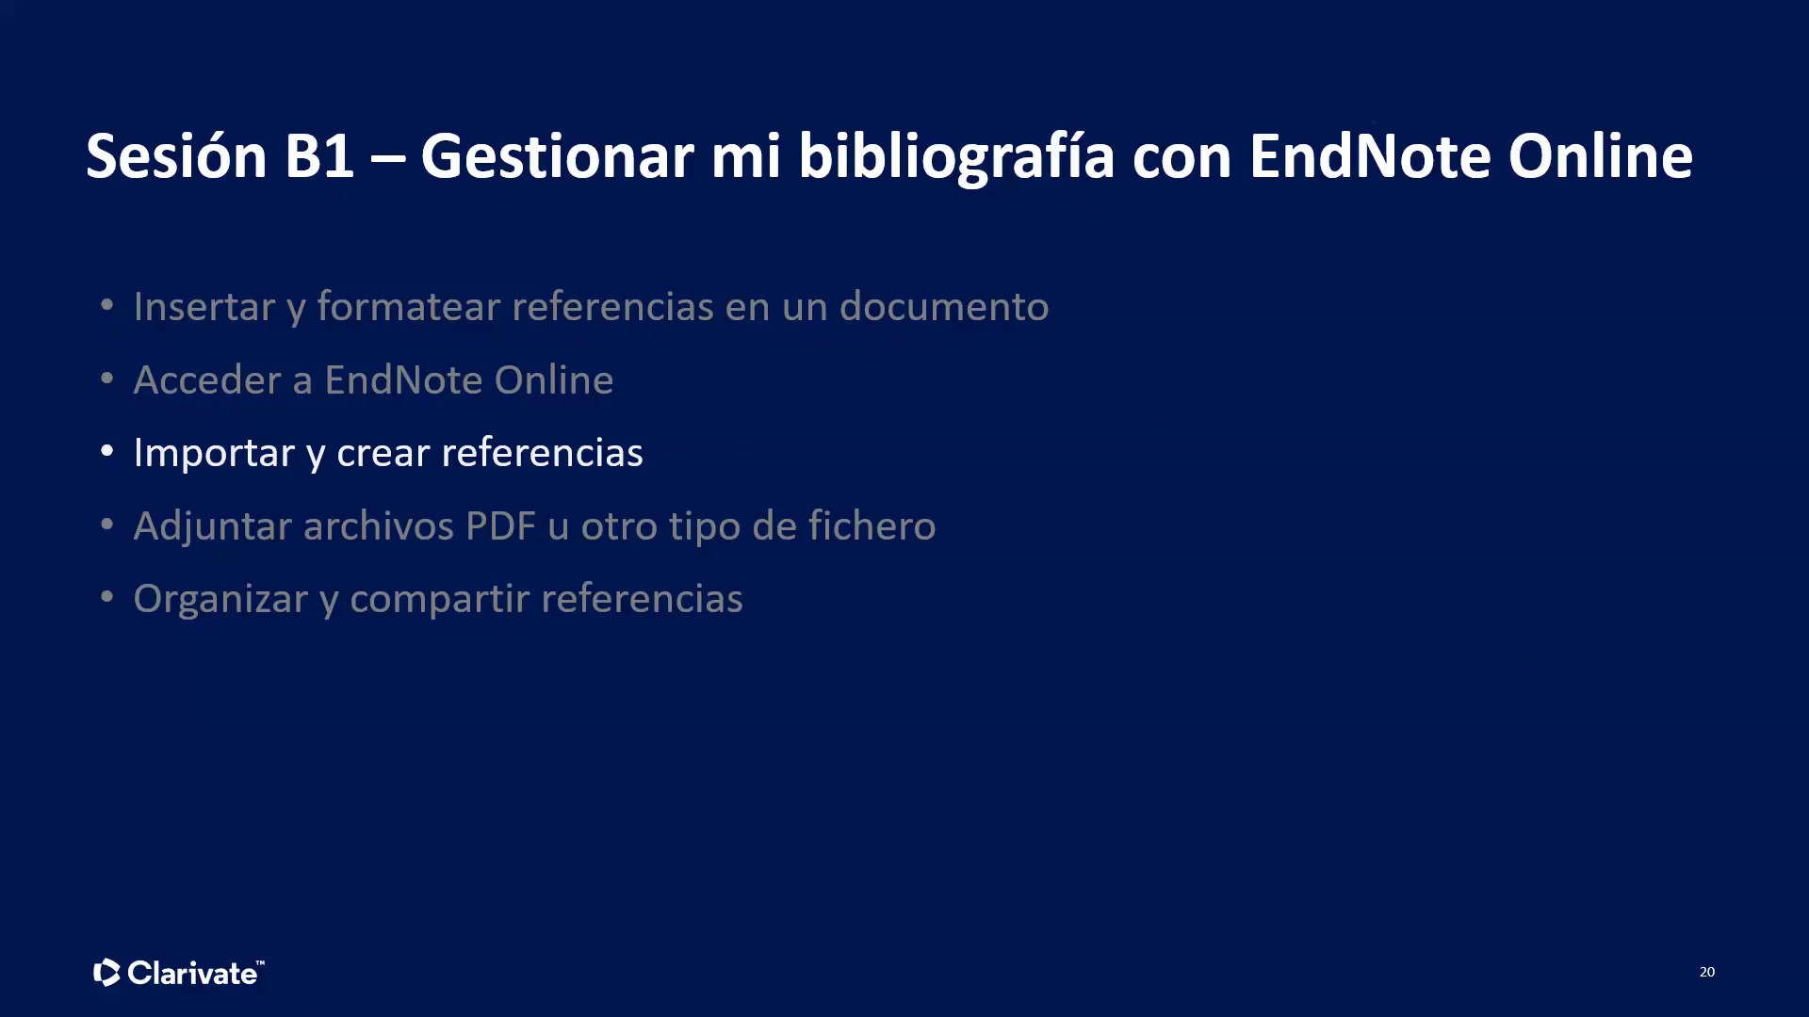
Step: Switch to the Web of Science results in the browser and look through the records found for the fake news and politics query
{"action": "key", "text": "alt+Tab"}
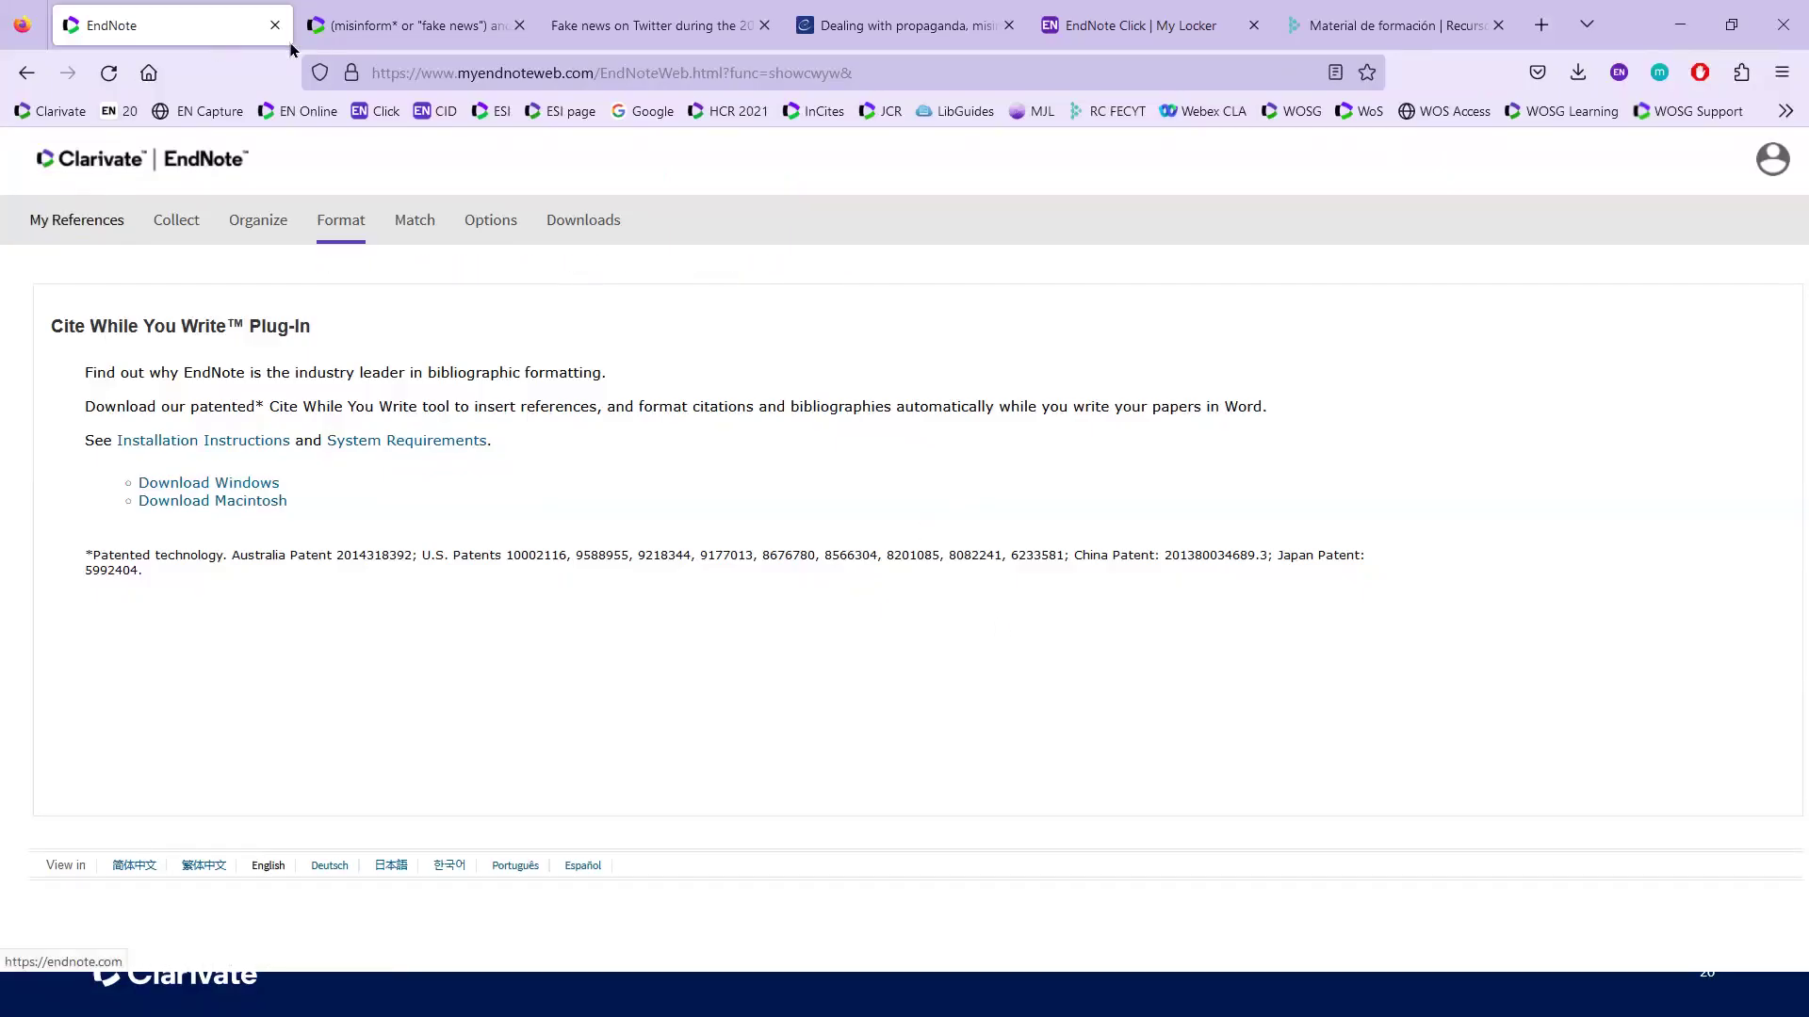
{"action": "left_click", "coordinate": [341, 42]}
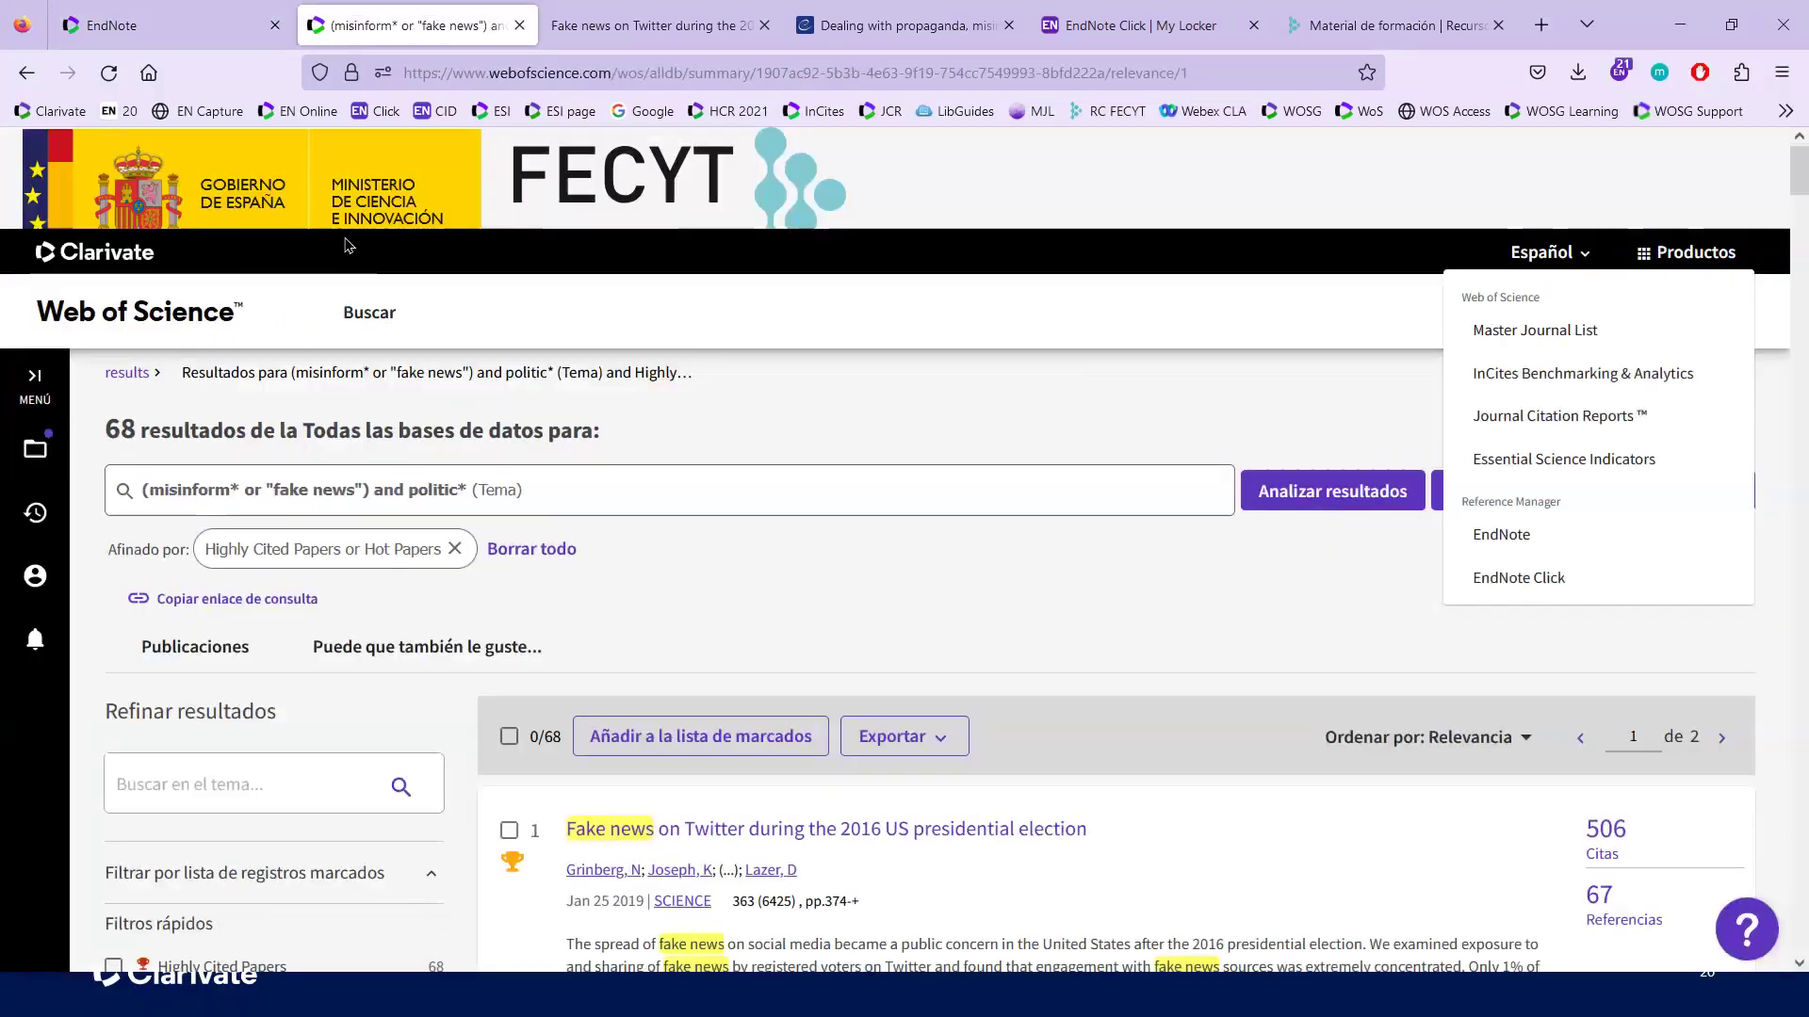
{"action": "left_click", "coordinate": [1013, 648]}
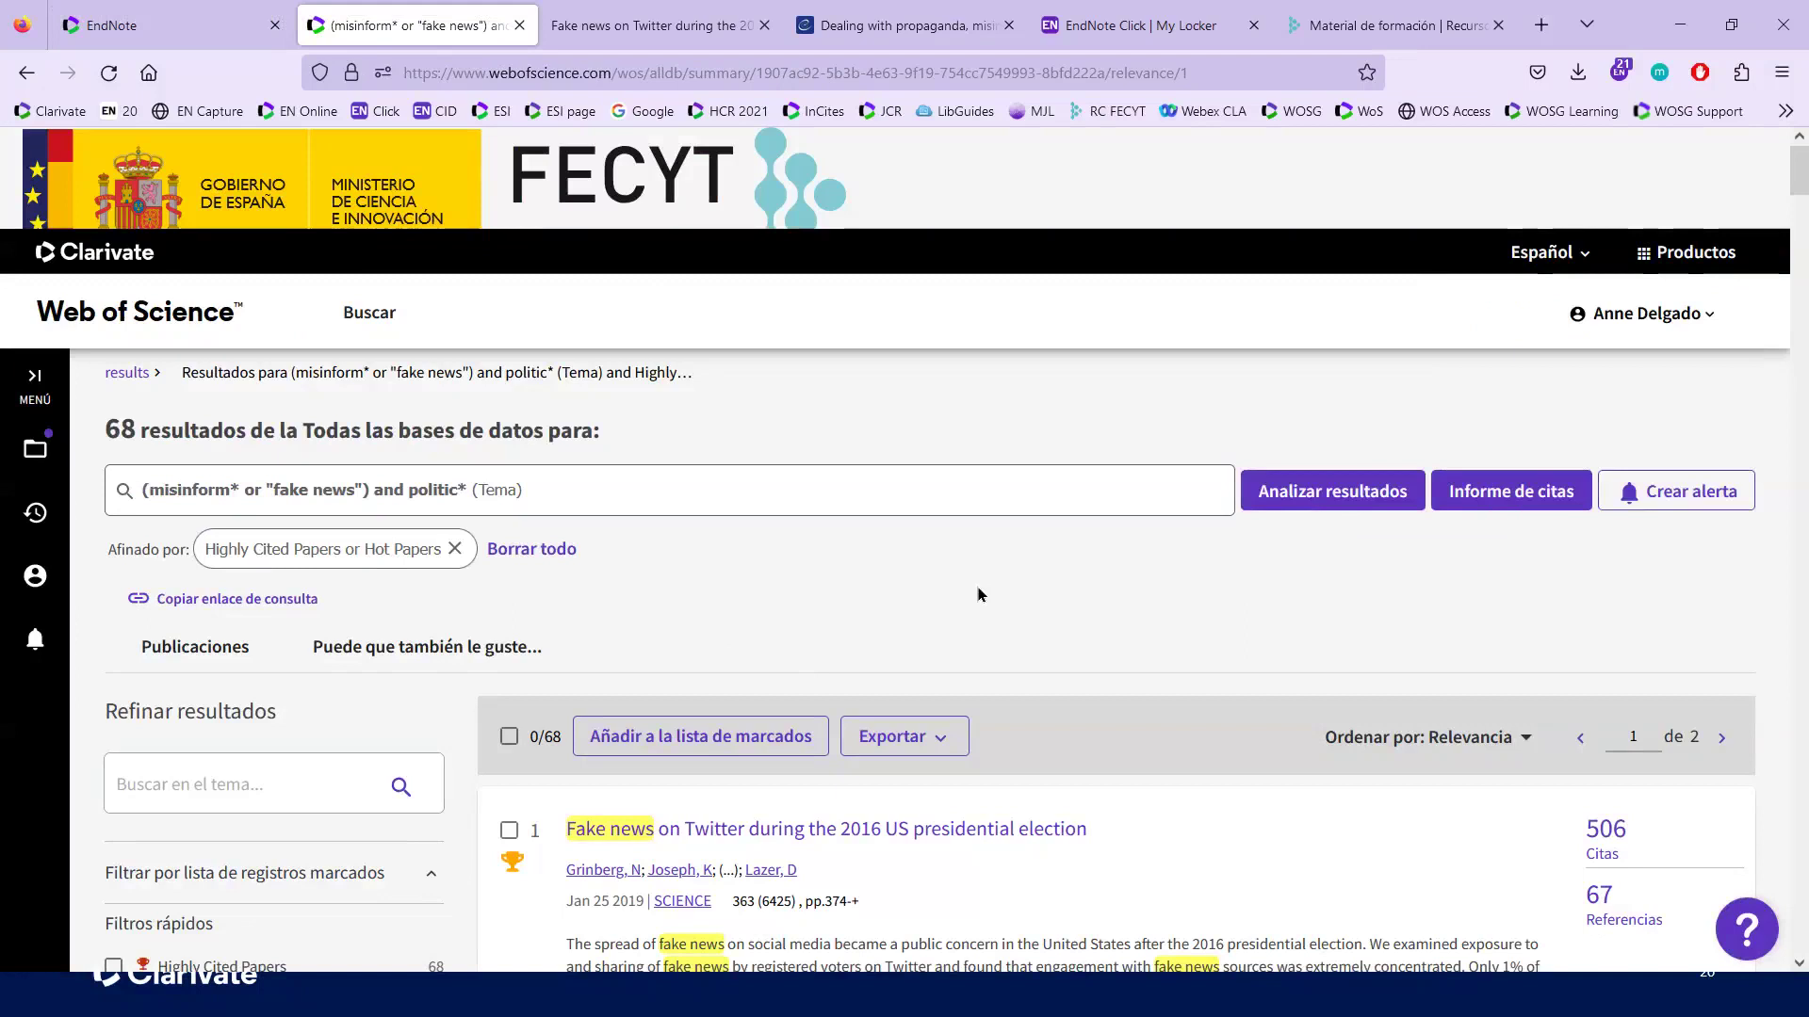
{"action": "scroll", "coordinate": [979, 594], "scroll_direction": "down", "scroll_amount": 1}
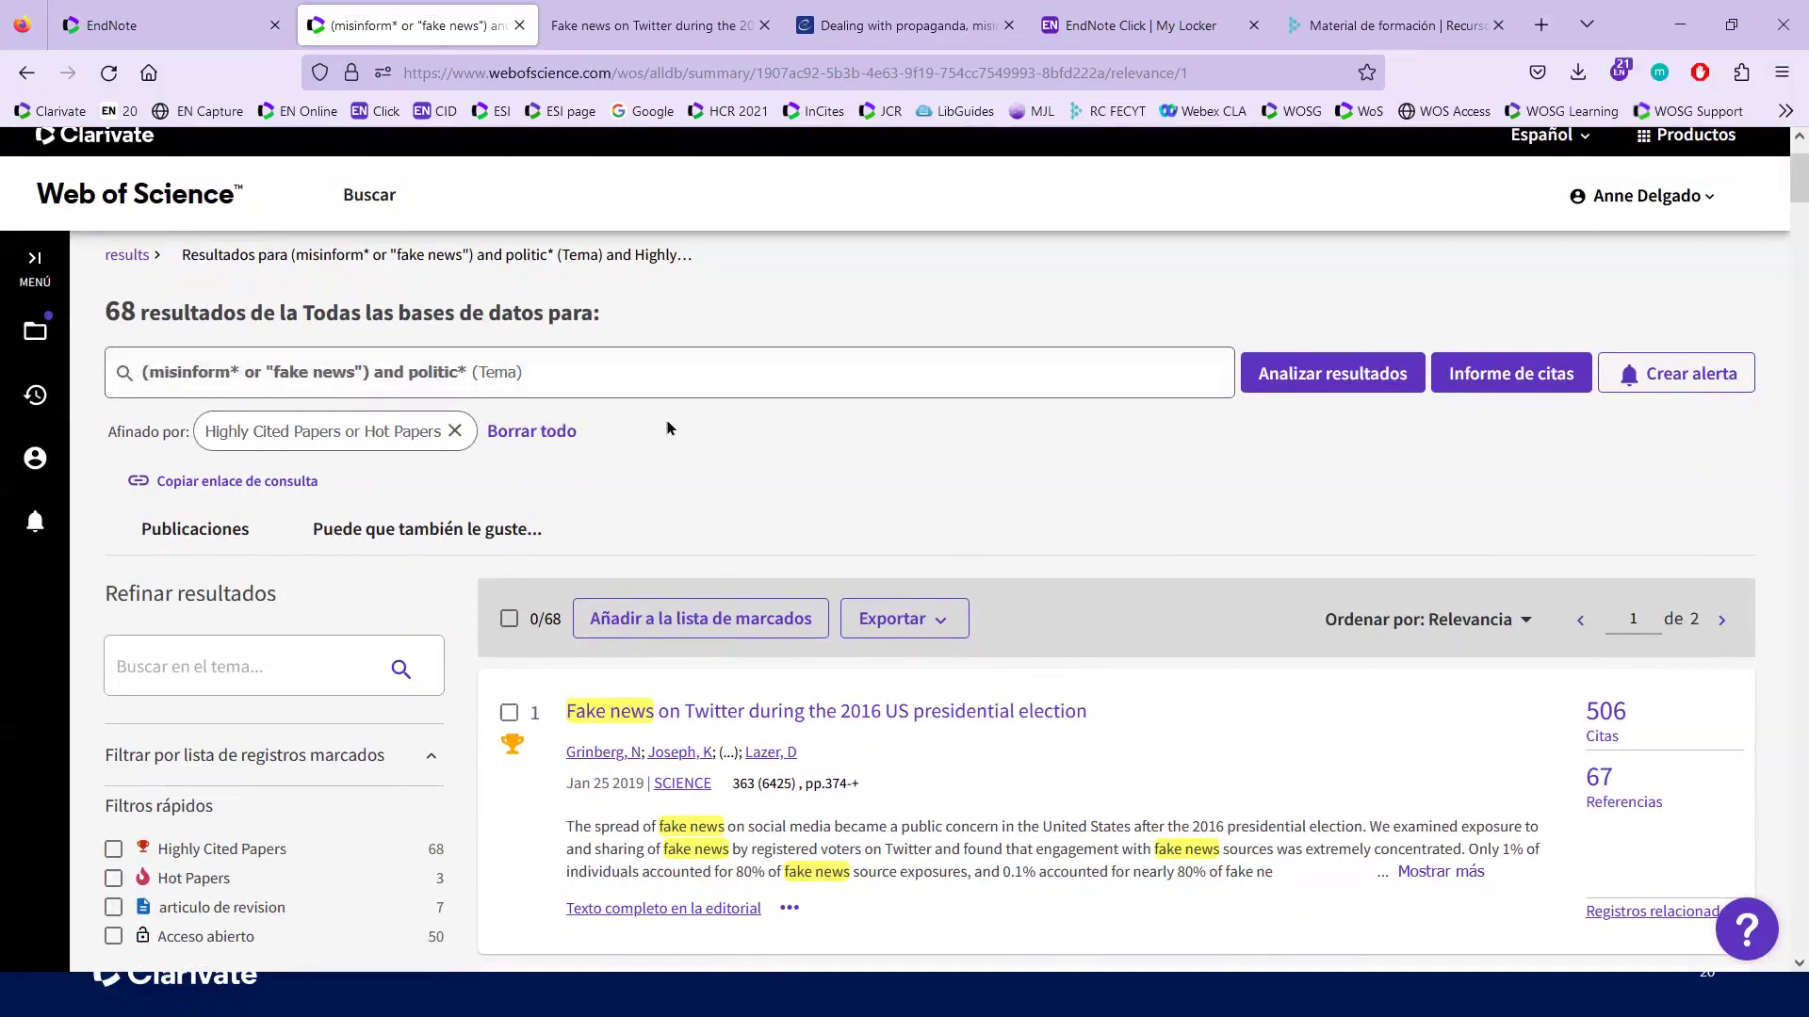
{"action": "scroll", "coordinate": [667, 427], "scroll_direction": "down", "scroll_amount": 1}
{"action": "scroll", "coordinate": [667, 428], "scroll_direction": "down", "scroll_amount": 1}
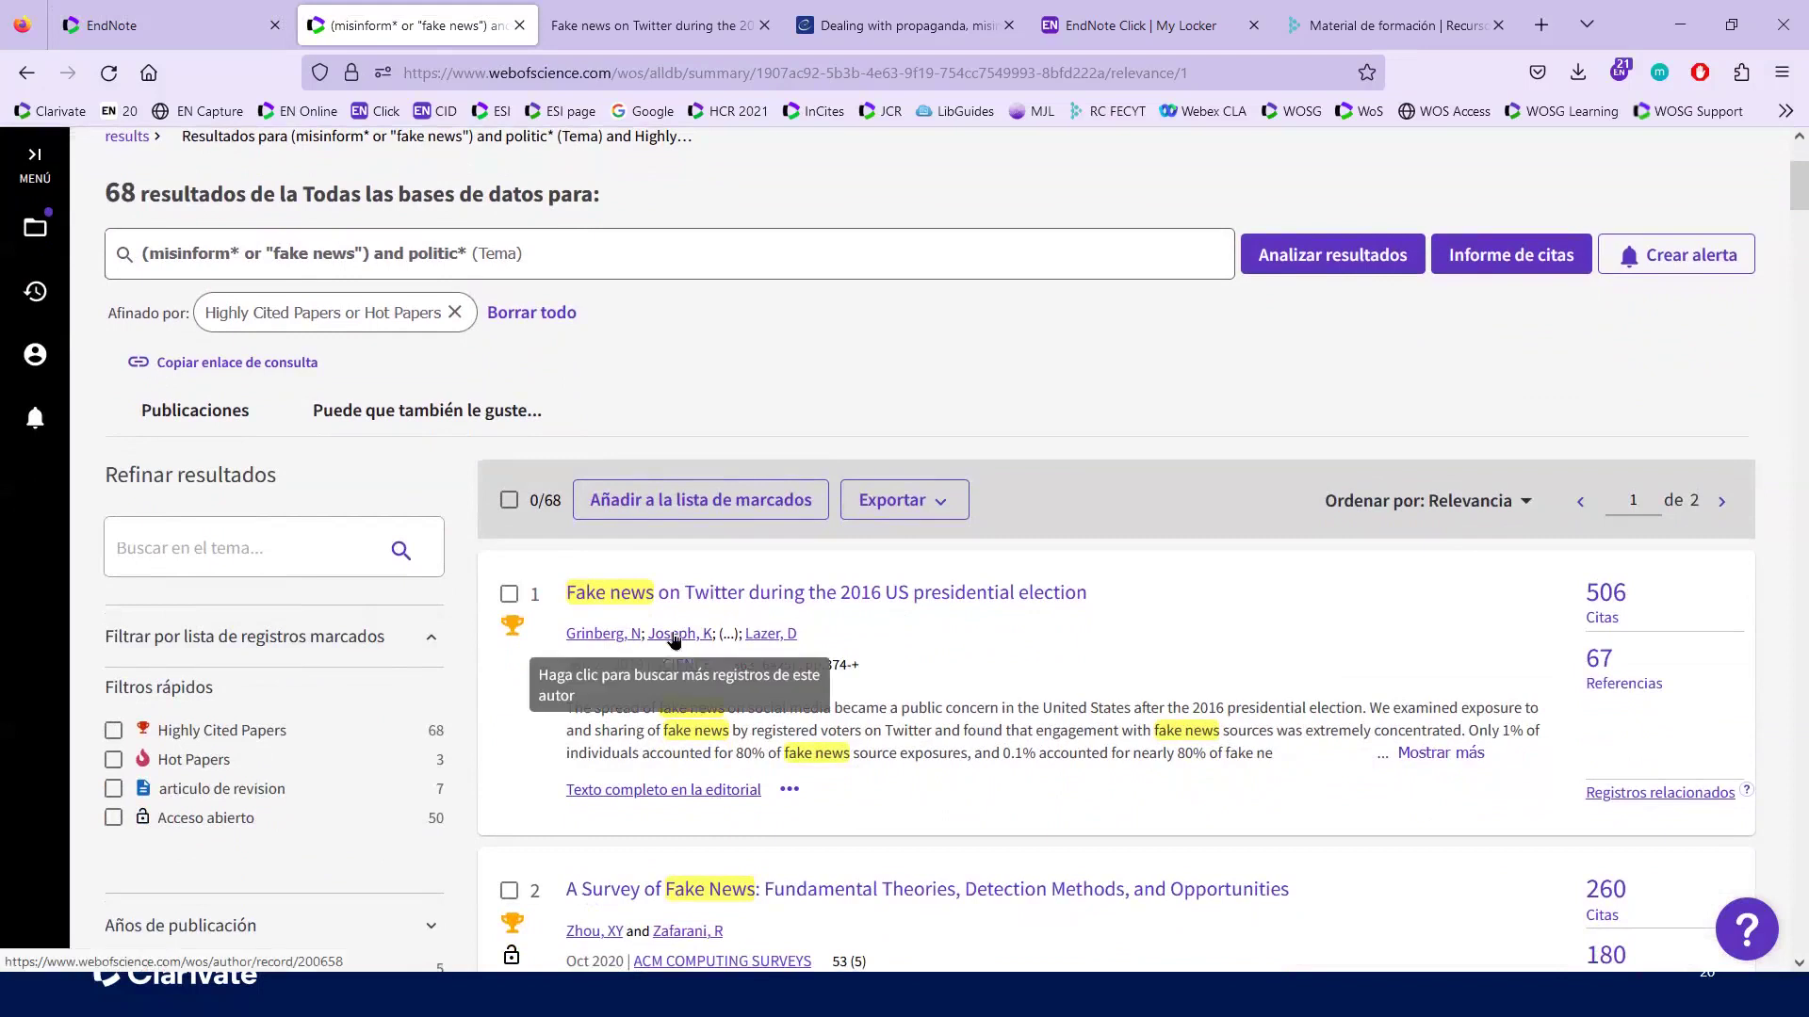
{"action": "scroll", "coordinate": [740, 751], "scroll_direction": "down", "scroll_amount": 1}
{"action": "scroll", "coordinate": [735, 751], "scroll_direction": "up", "scroll_amount": 3}
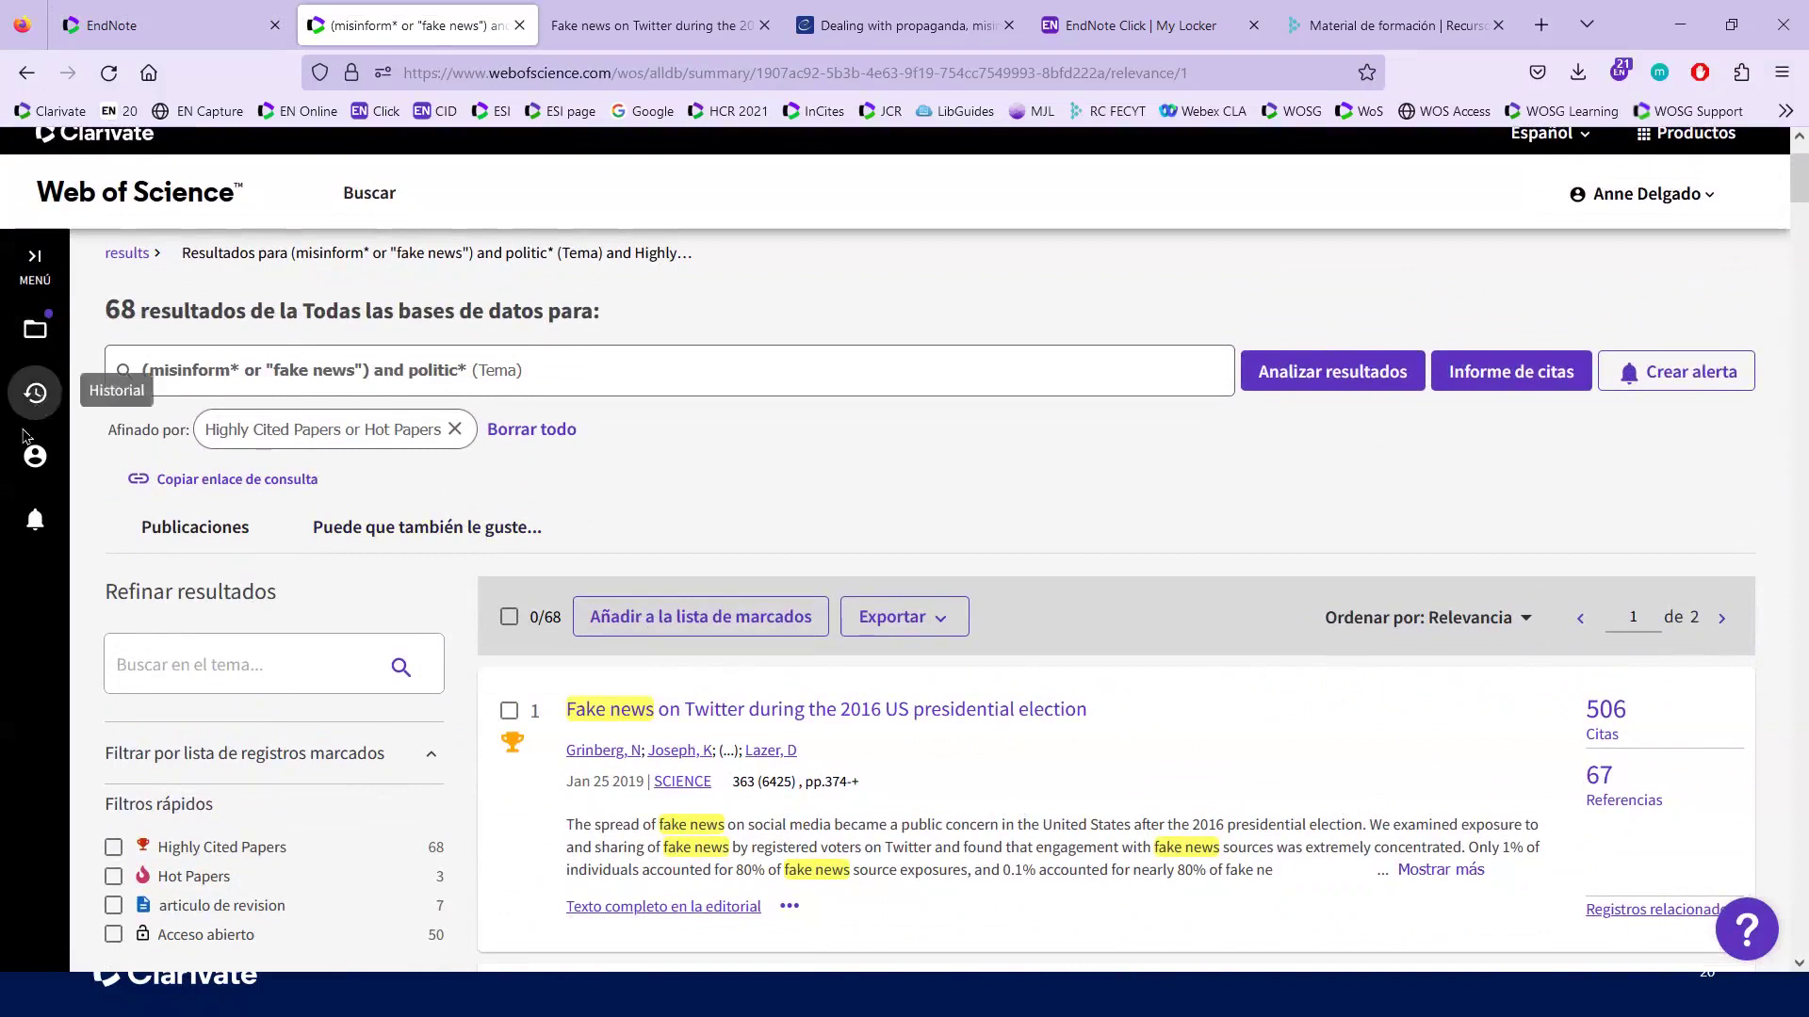
Step: Open the saved marked list "Fake news in politics" in Web of Science
{"action": "left_click", "coordinate": [37, 329]}
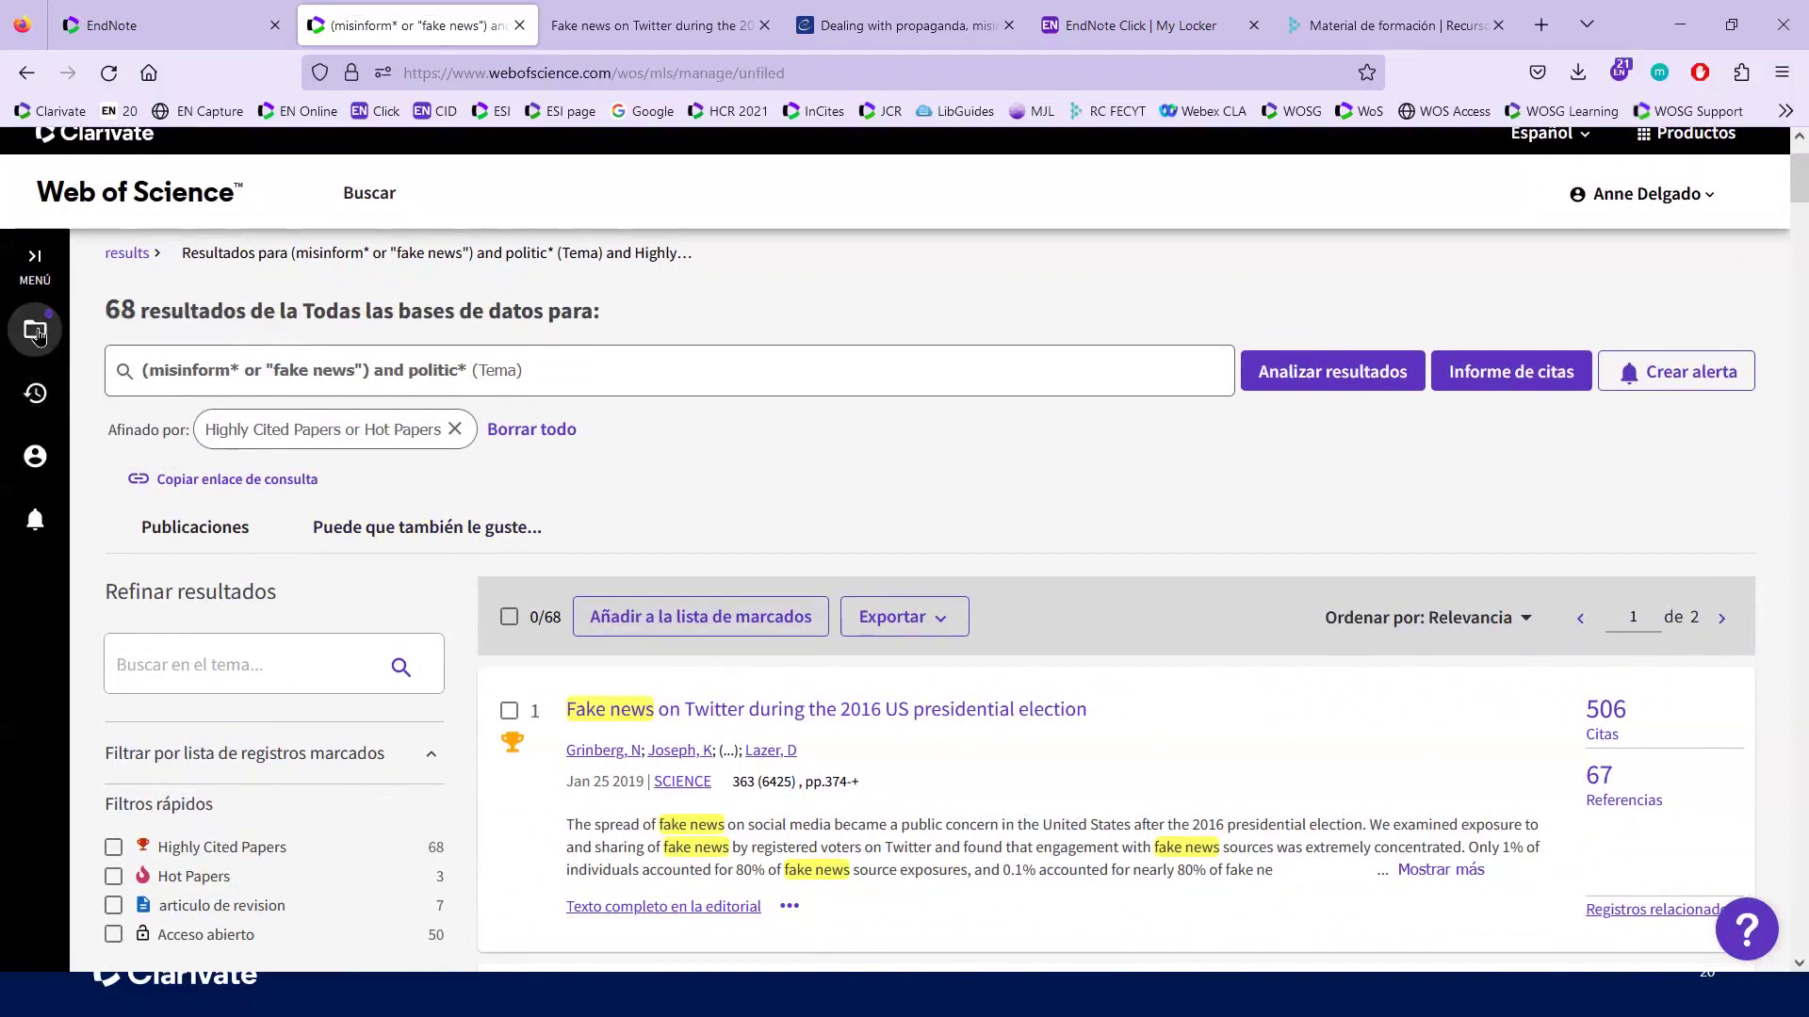
{"action": "scroll", "coordinate": [323, 564], "scroll_direction": "down", "scroll_amount": 1}
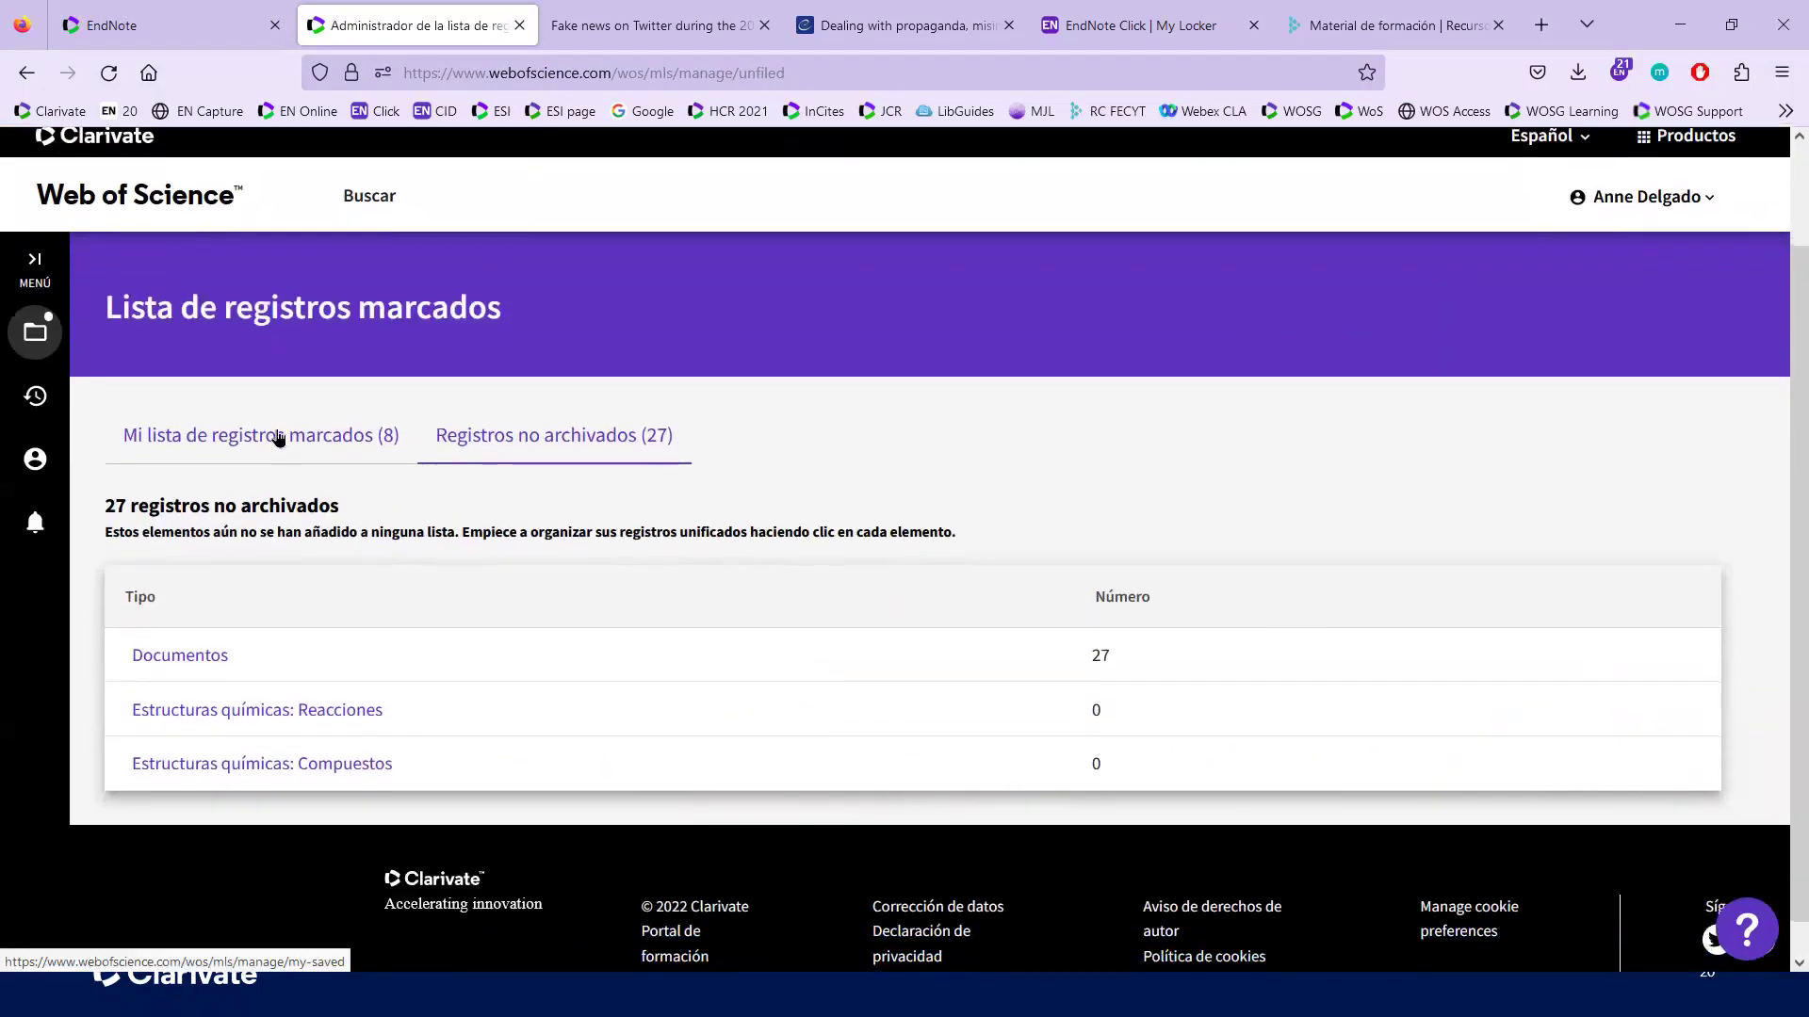
{"action": "left_click", "coordinate": [279, 437]}
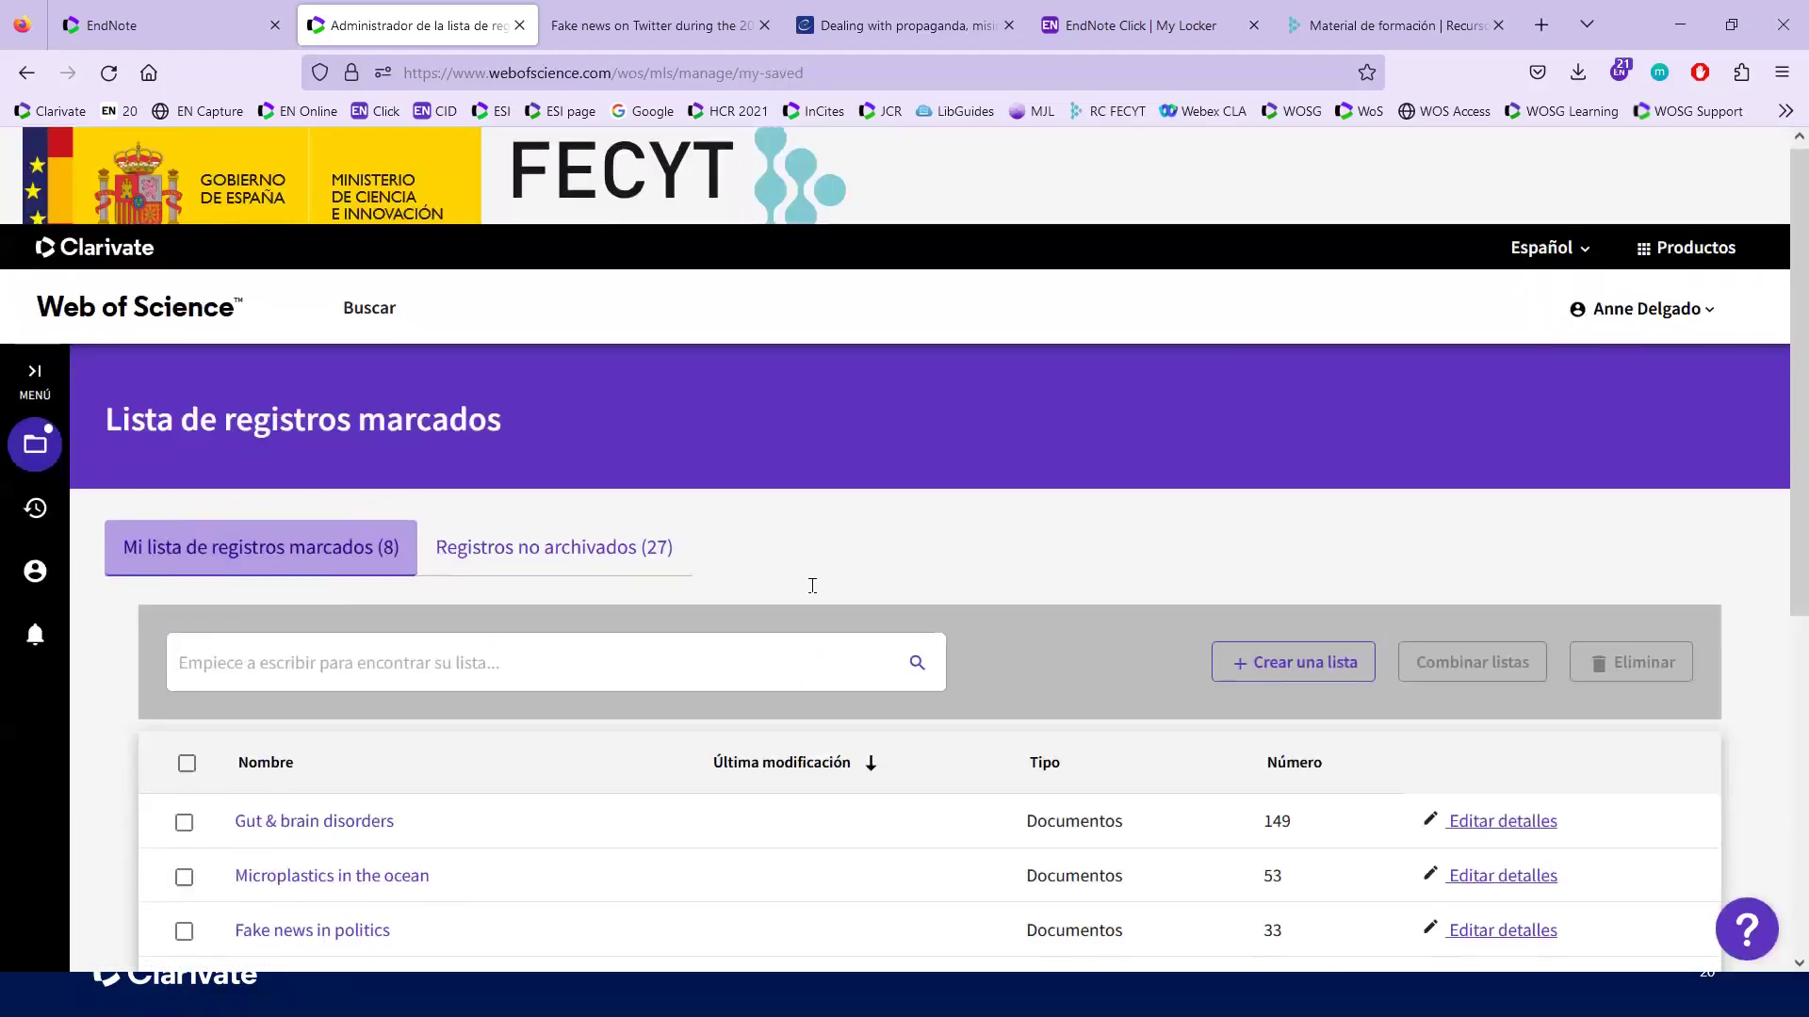
{"action": "scroll", "coordinate": [812, 586], "scroll_direction": "down", "scroll_amount": 2}
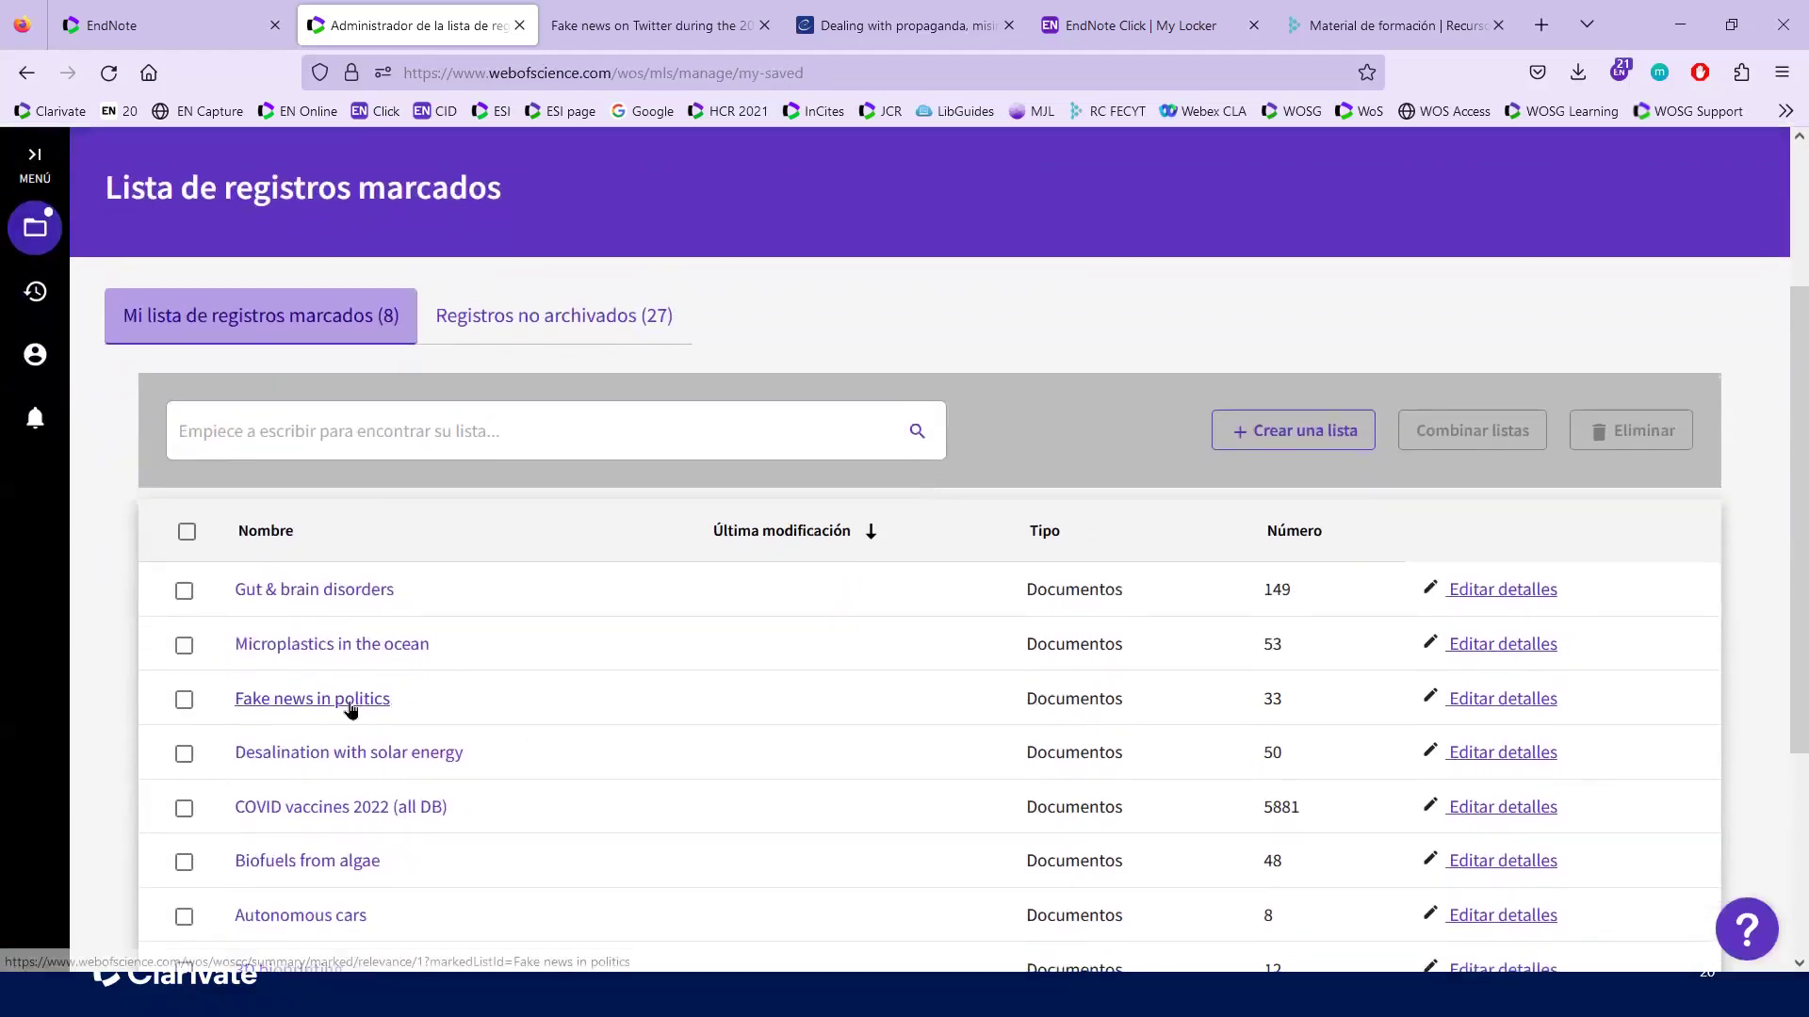
{"action": "left_click", "coordinate": [351, 709]}
{"action": "left_click", "coordinate": [349, 704]}
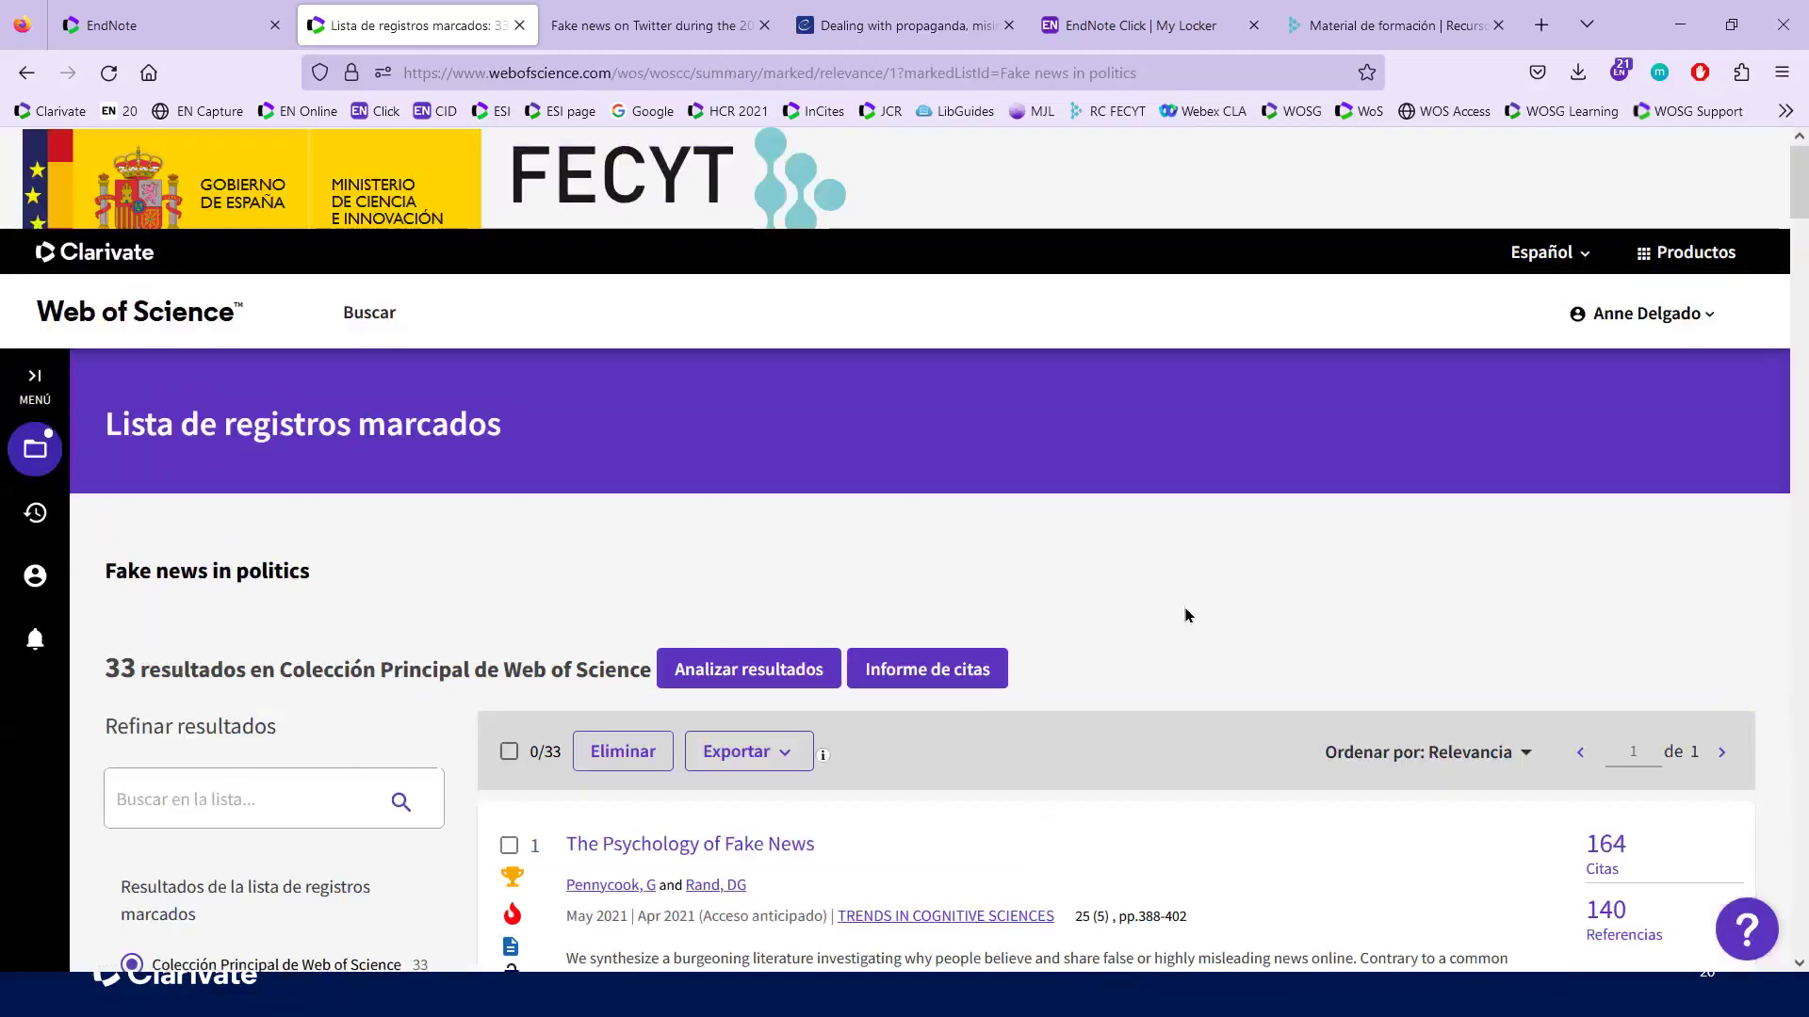
Step: Export records 1 to 33 of the marked list to EndNote Online with "Registro completo" as the record content
{"action": "scroll", "coordinate": [1185, 615], "scroll_direction": "down", "scroll_amount": 4}
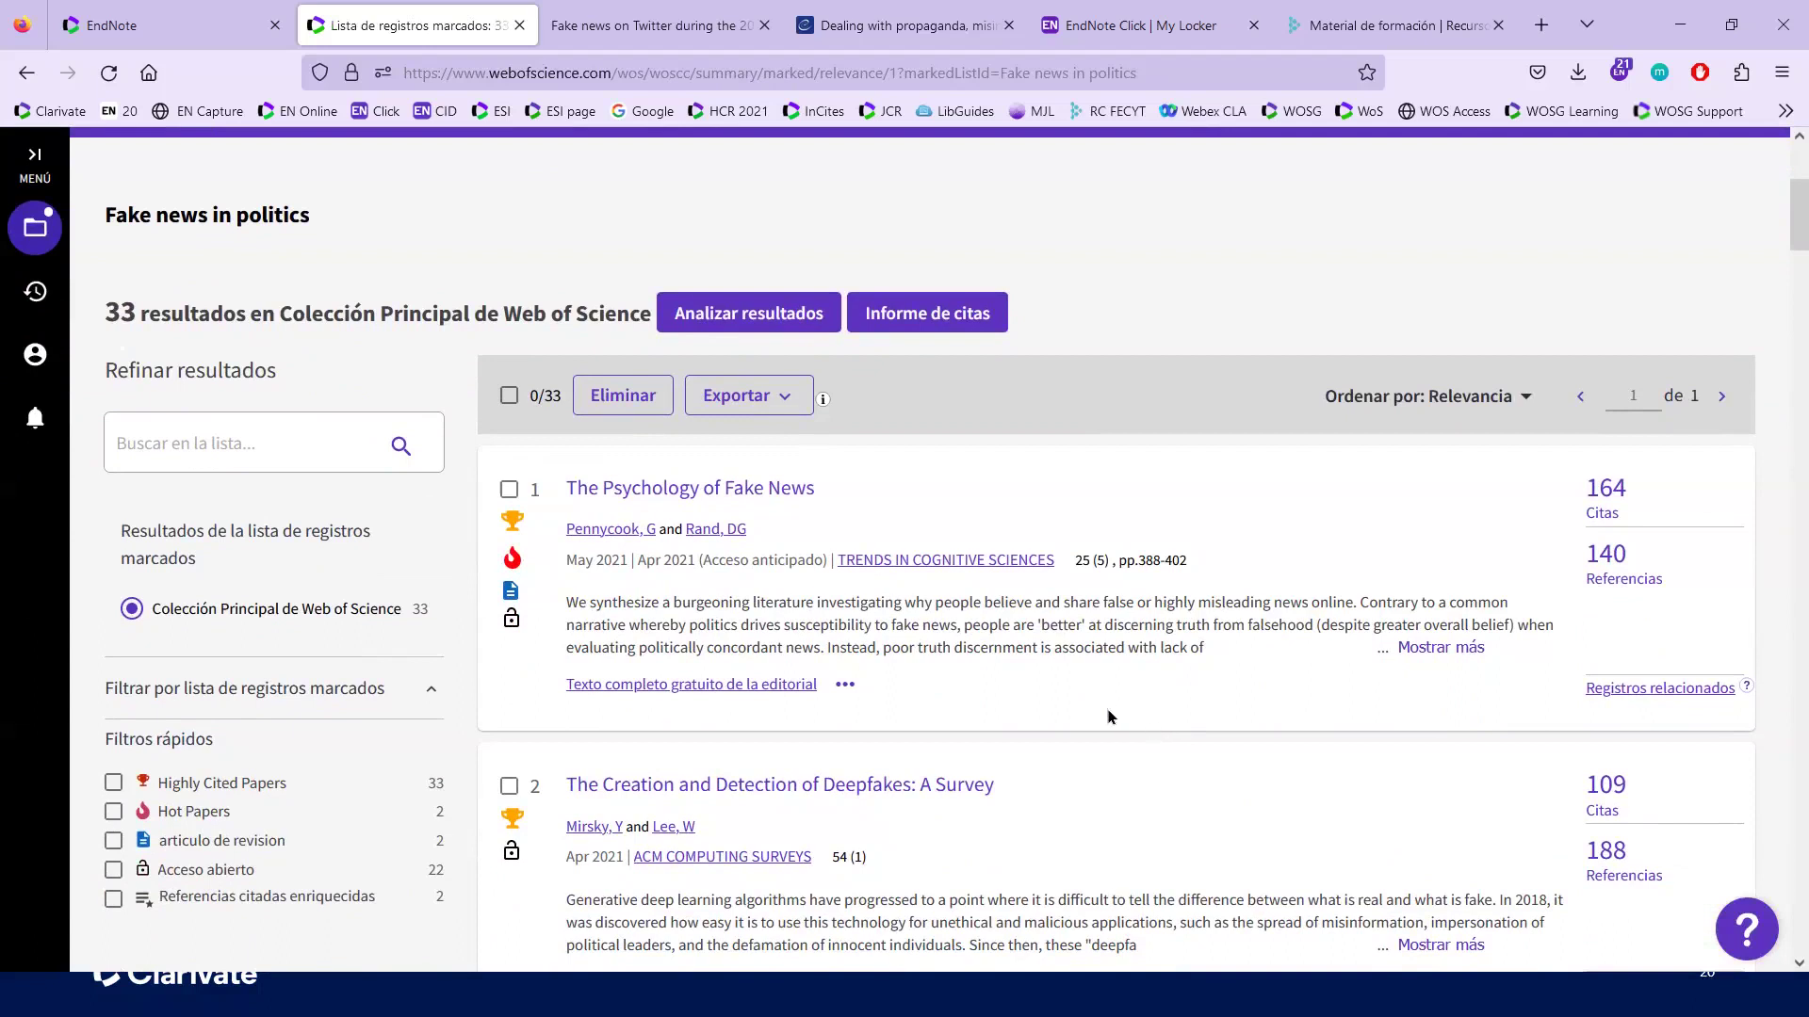
{"action": "left_click", "coordinate": [787, 406]}
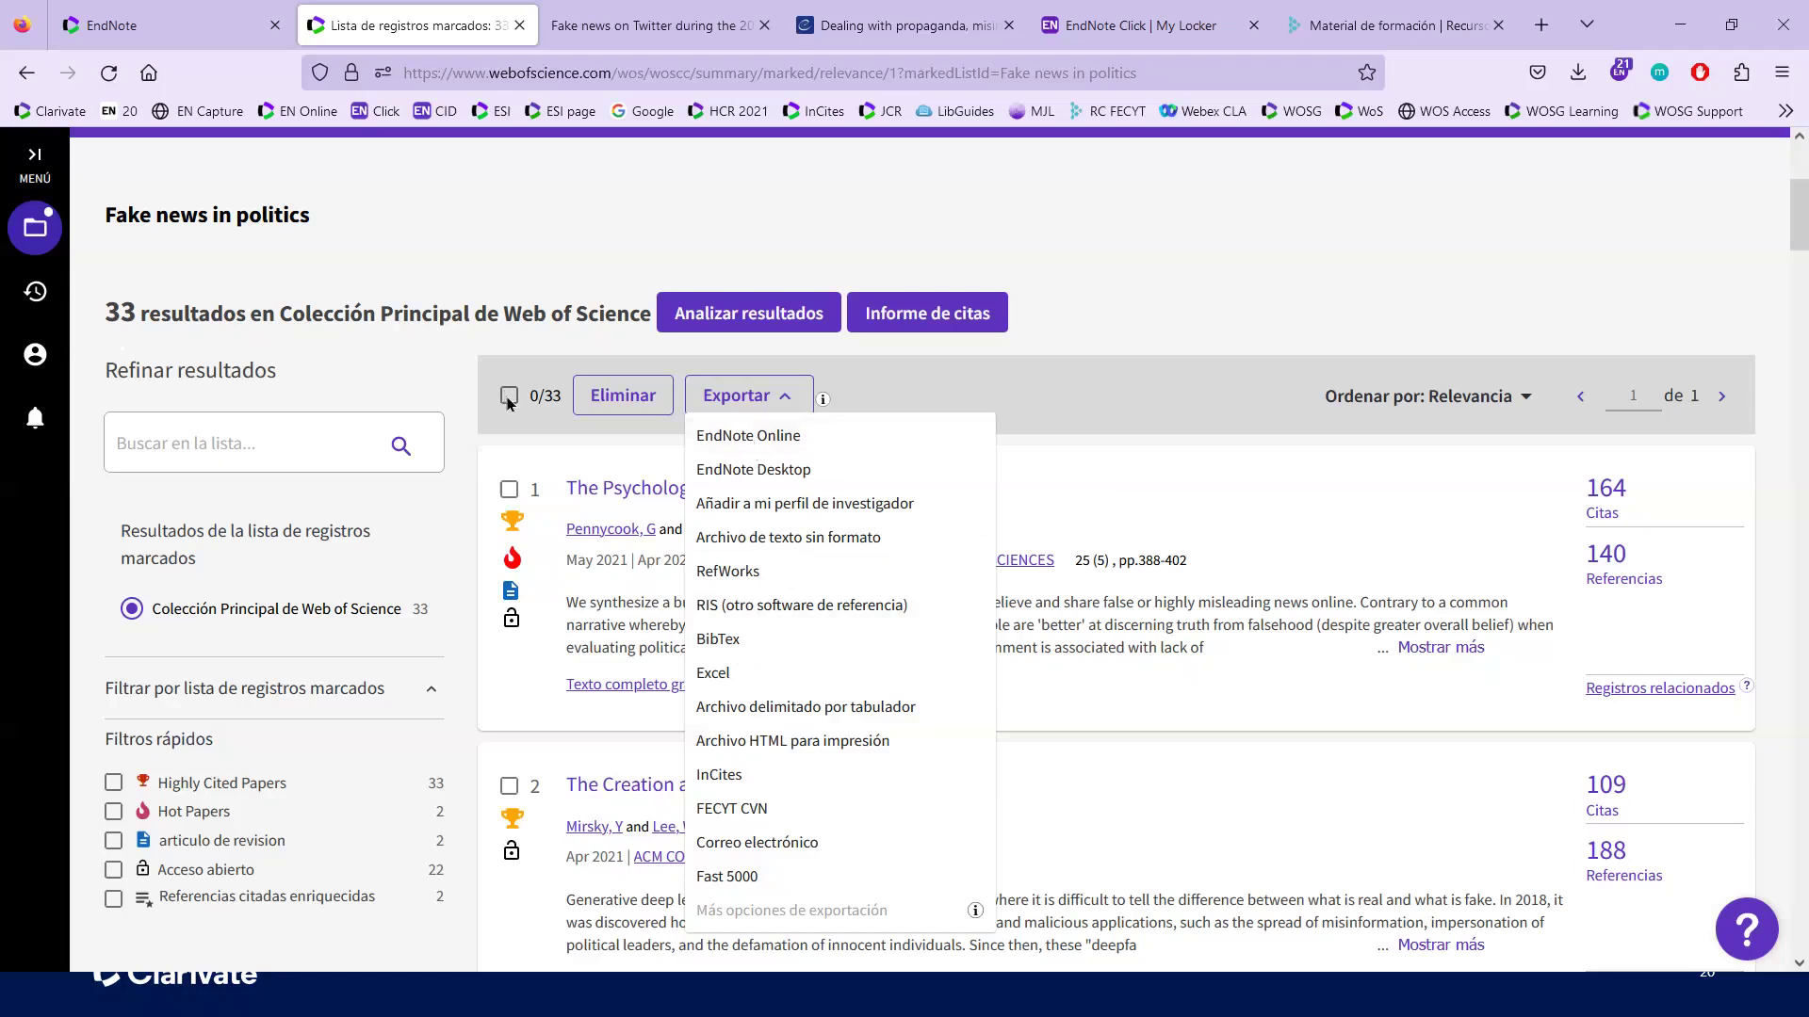
{"action": "left_click", "coordinate": [727, 439]}
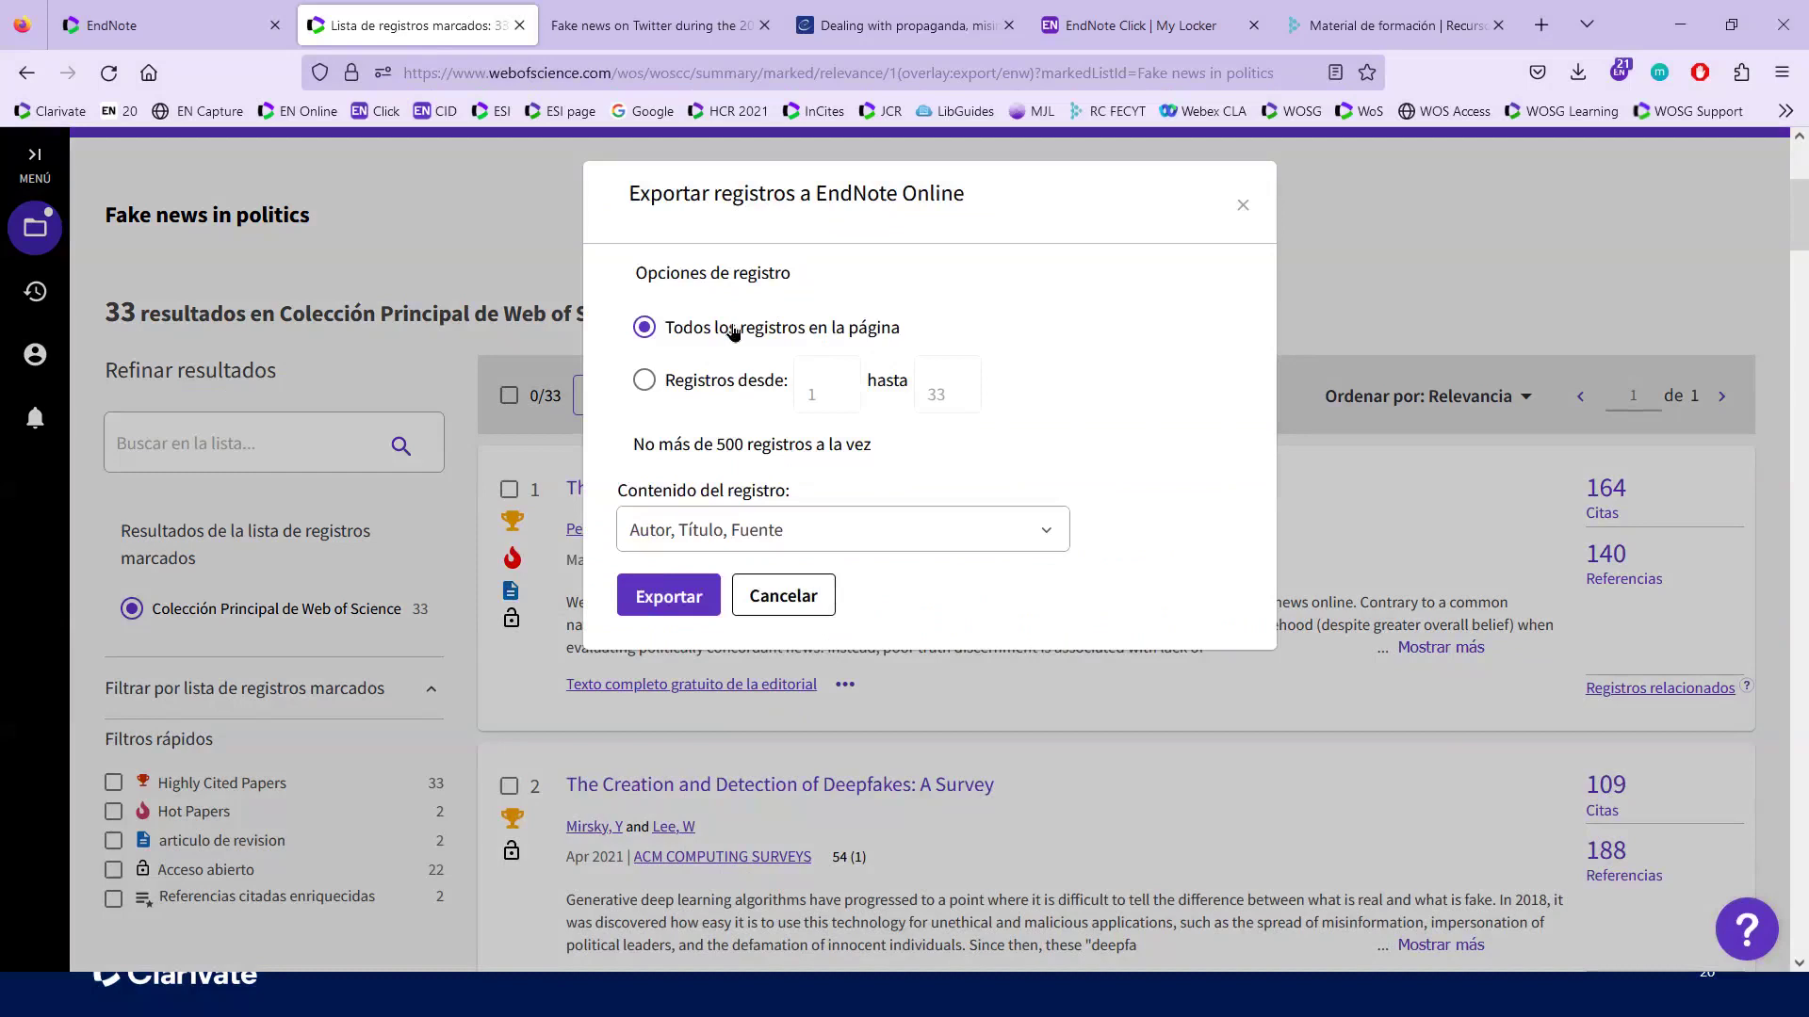
{"action": "left_click", "coordinate": [645, 381]}
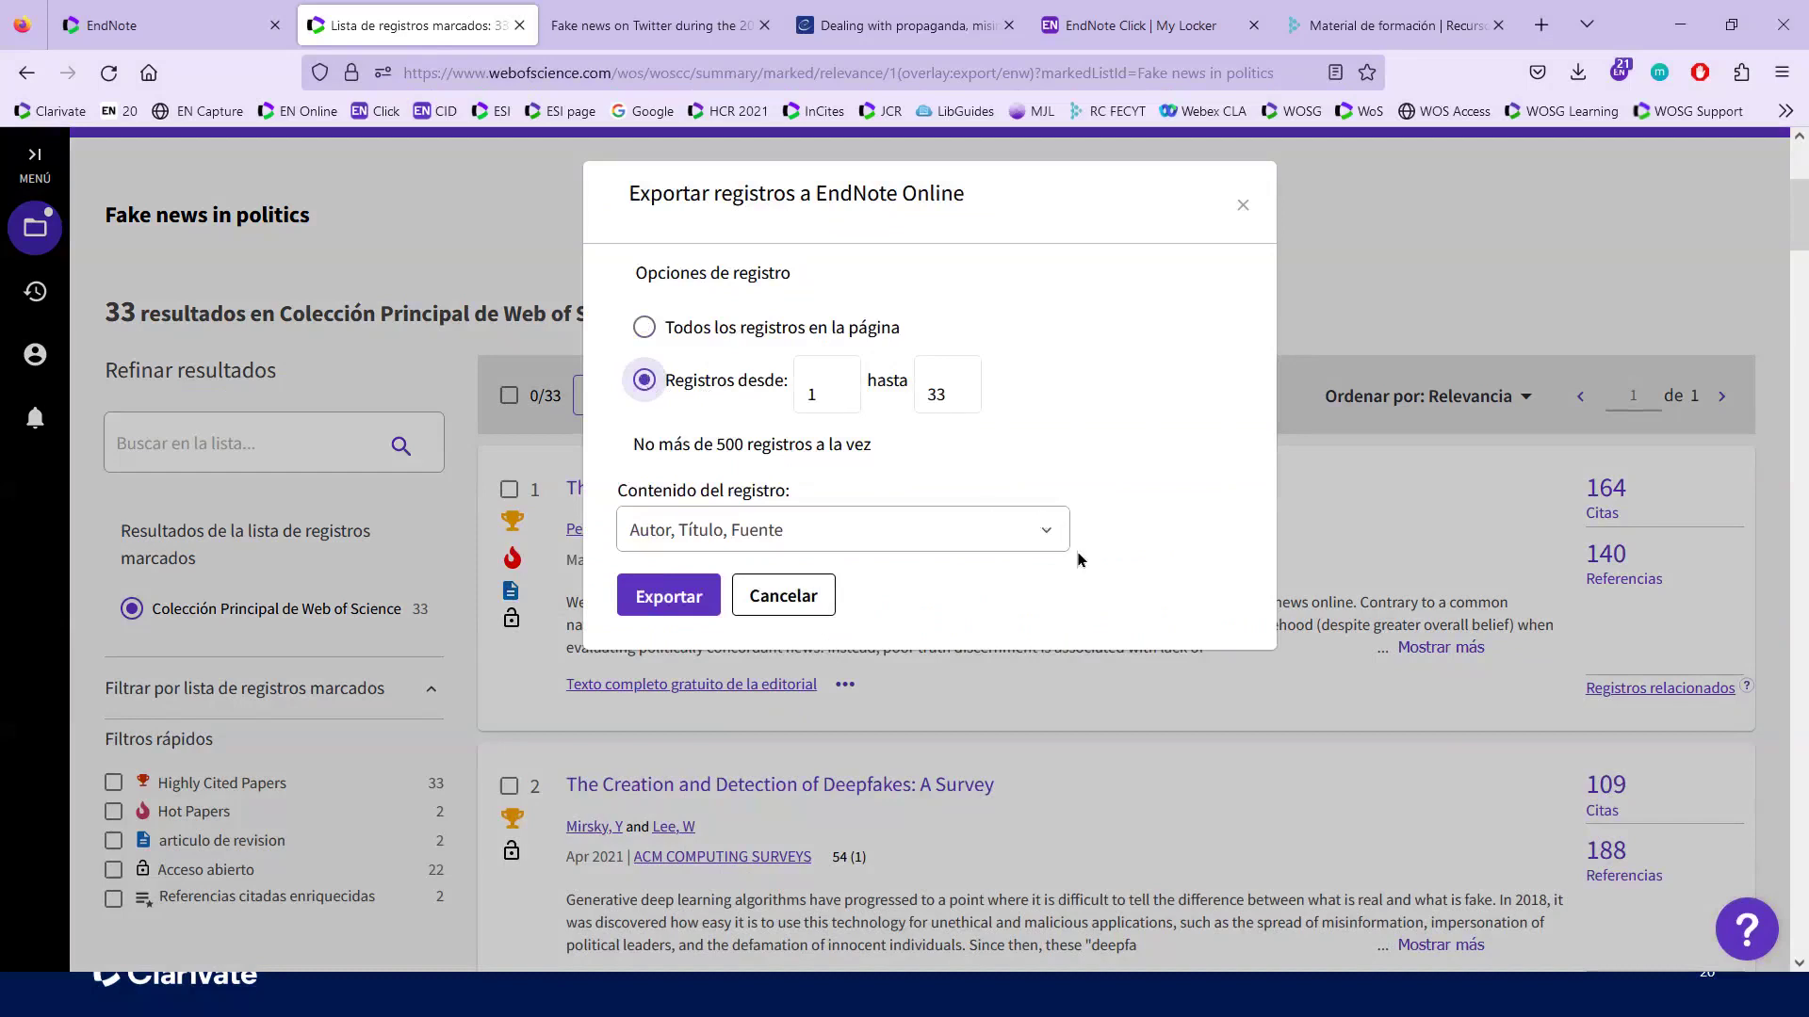
{"action": "left_click", "coordinate": [1054, 533]}
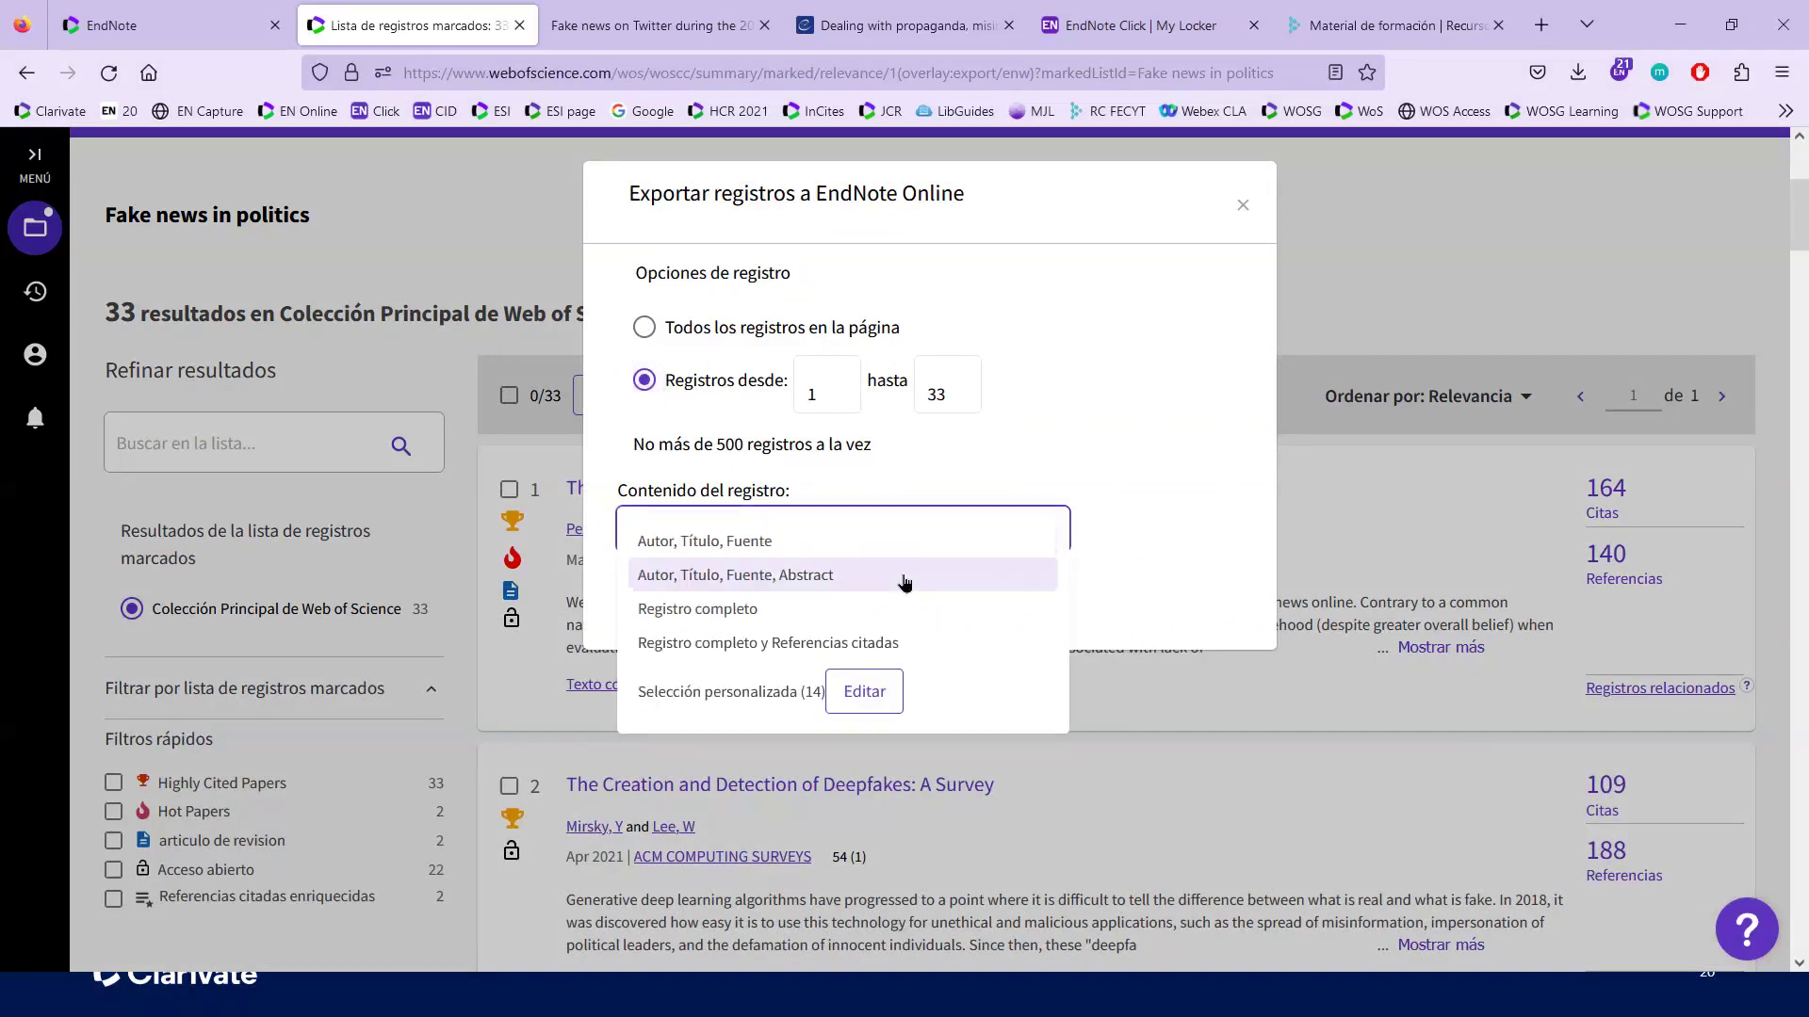
{"action": "left_click", "coordinate": [780, 611]}
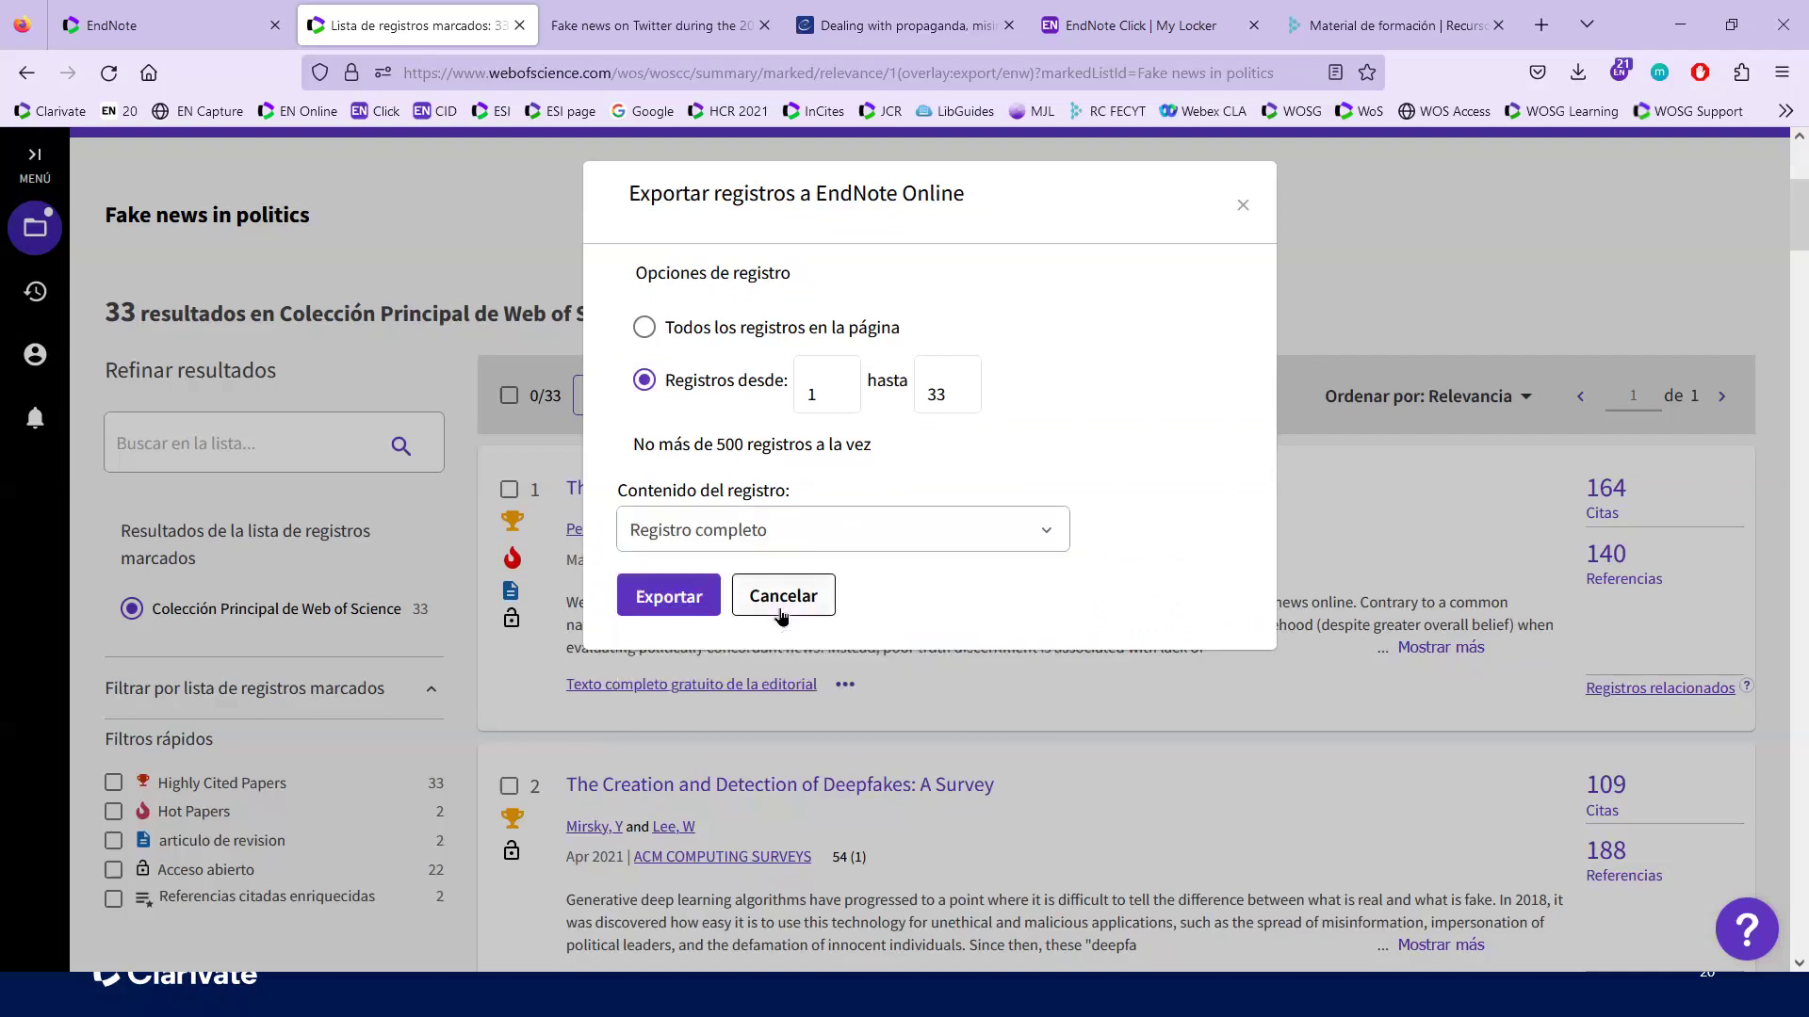
{"action": "left_click", "coordinate": [686, 603]}
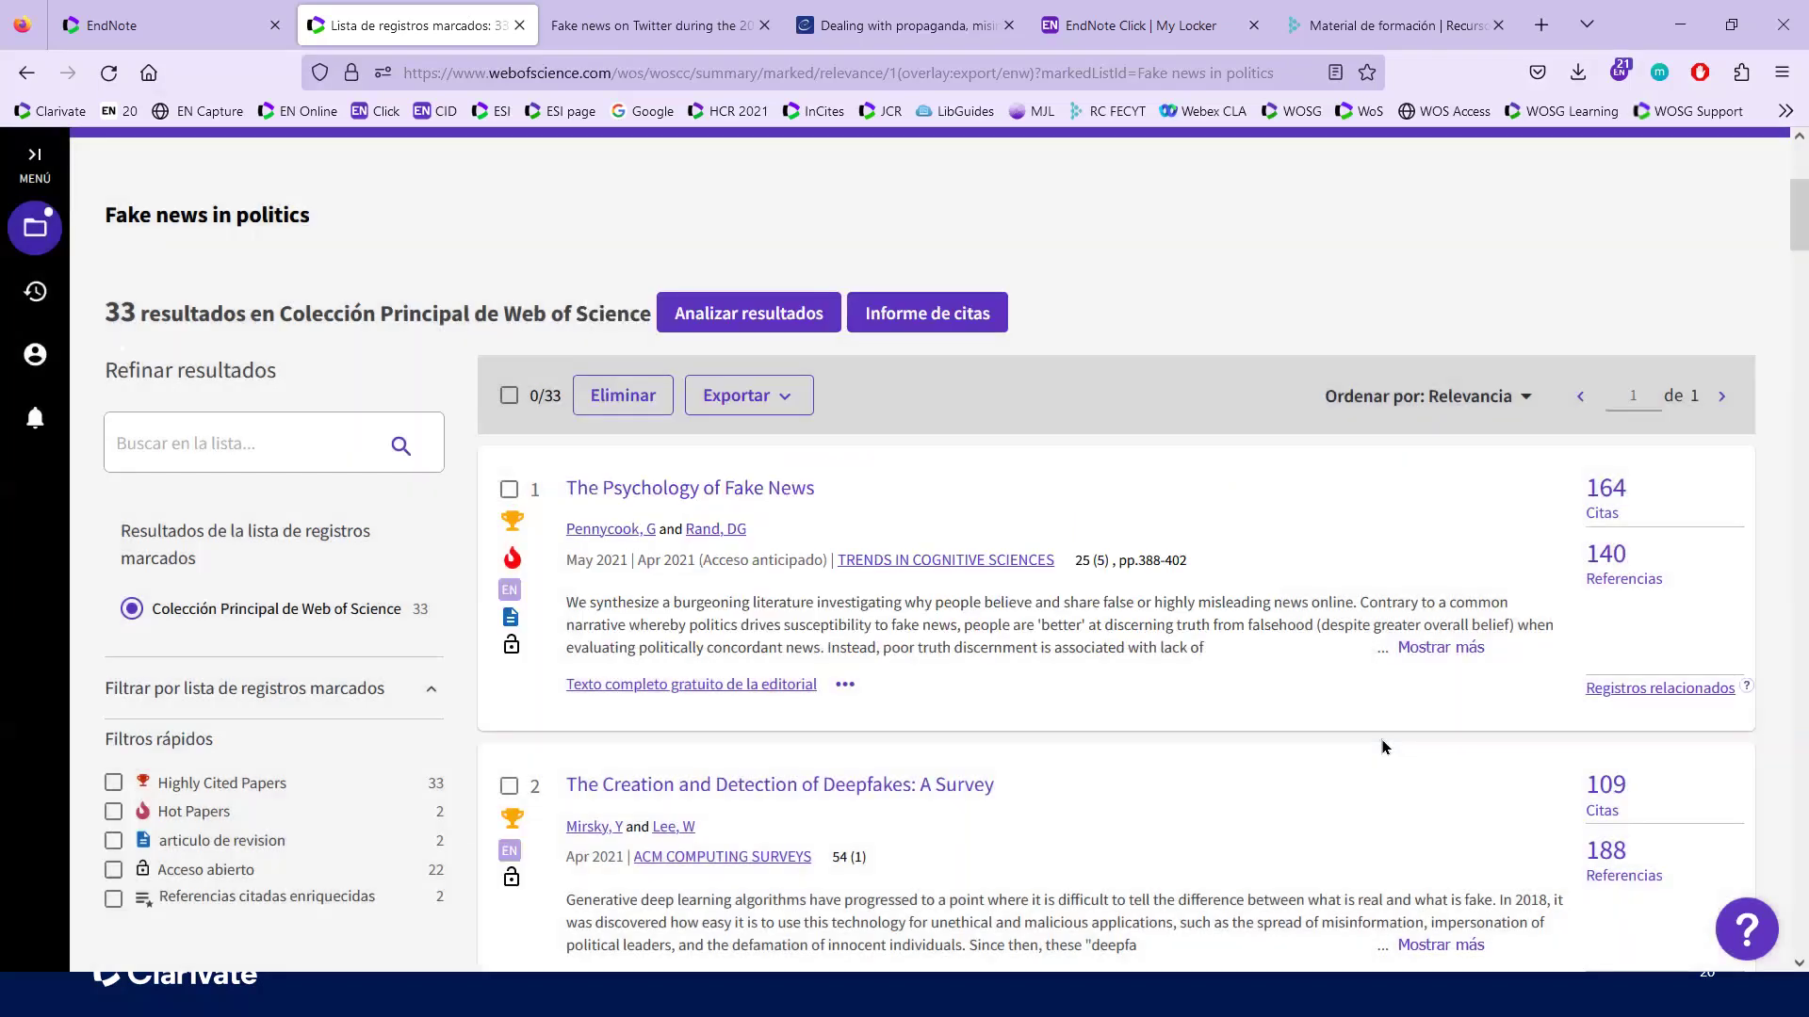
Step: Examine the EndNote library markers beside the exported records in the list
{"action": "scroll", "coordinate": [1382, 747], "scroll_direction": "down", "scroll_amount": 2}
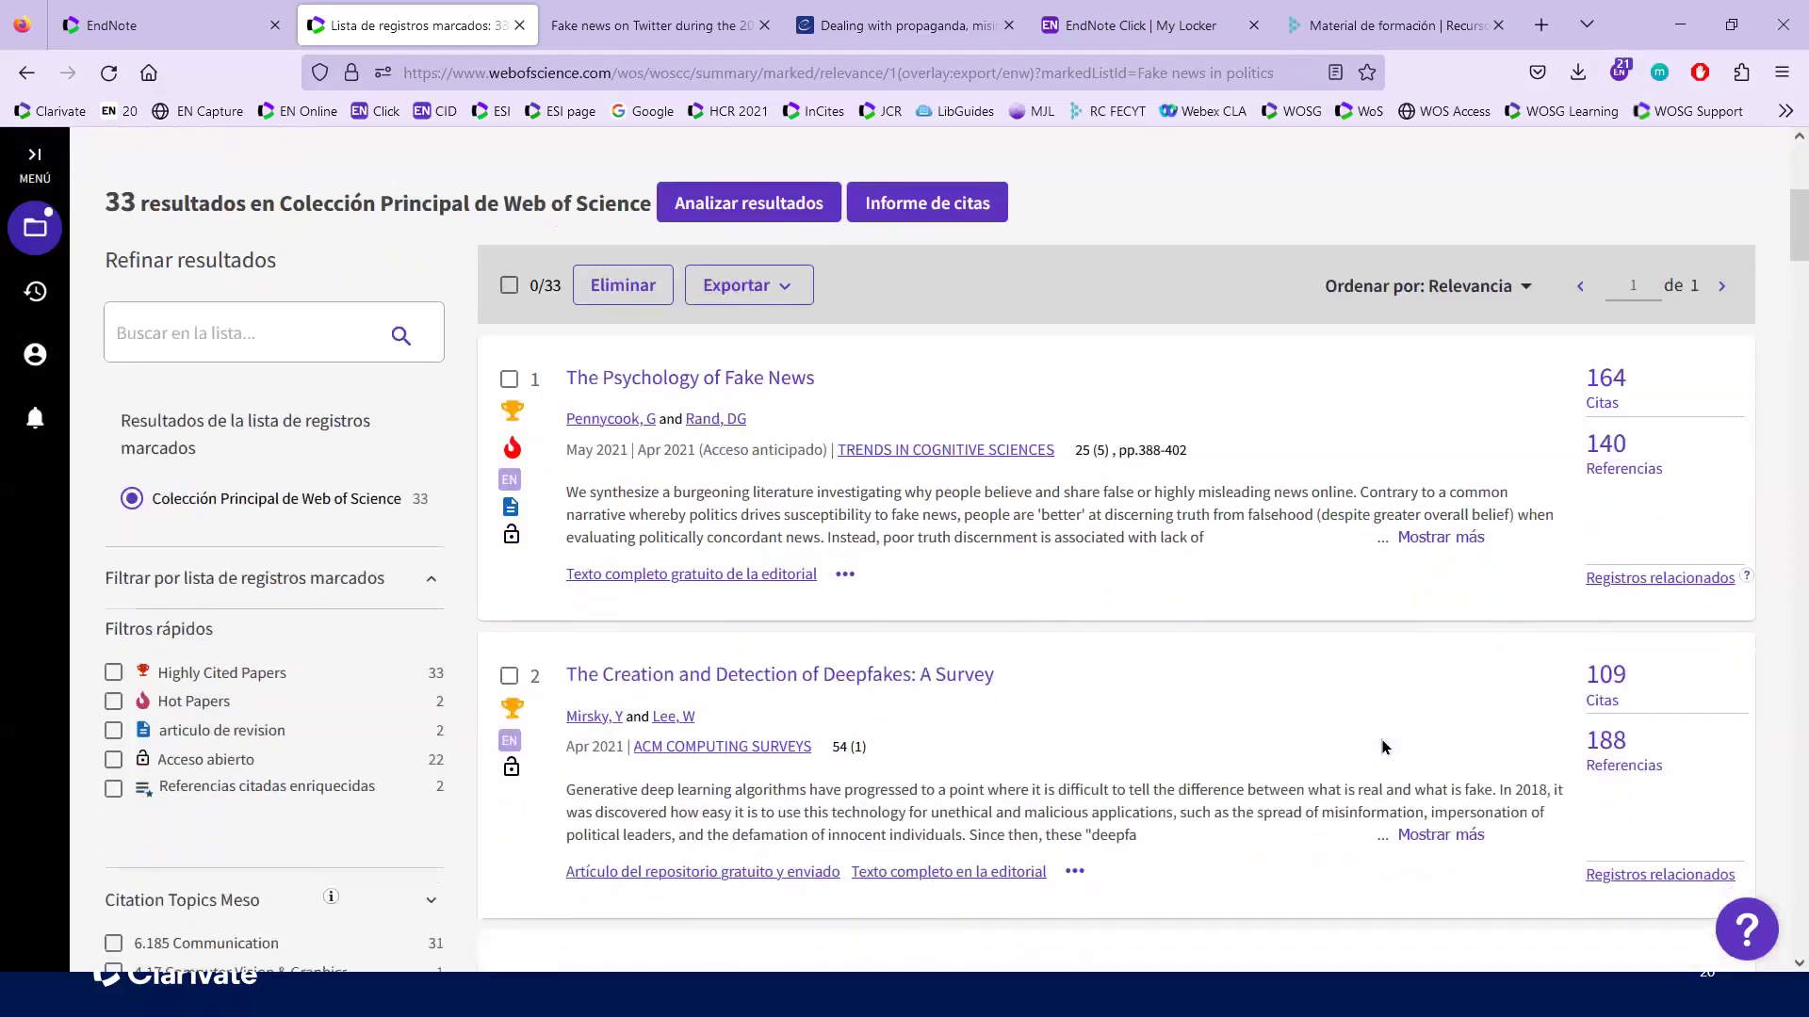
{"action": "scroll", "coordinate": [1382, 747], "scroll_direction": "down", "scroll_amount": 1}
{"action": "scroll", "coordinate": [1382, 747], "scroll_direction": "down", "scroll_amount": 1}
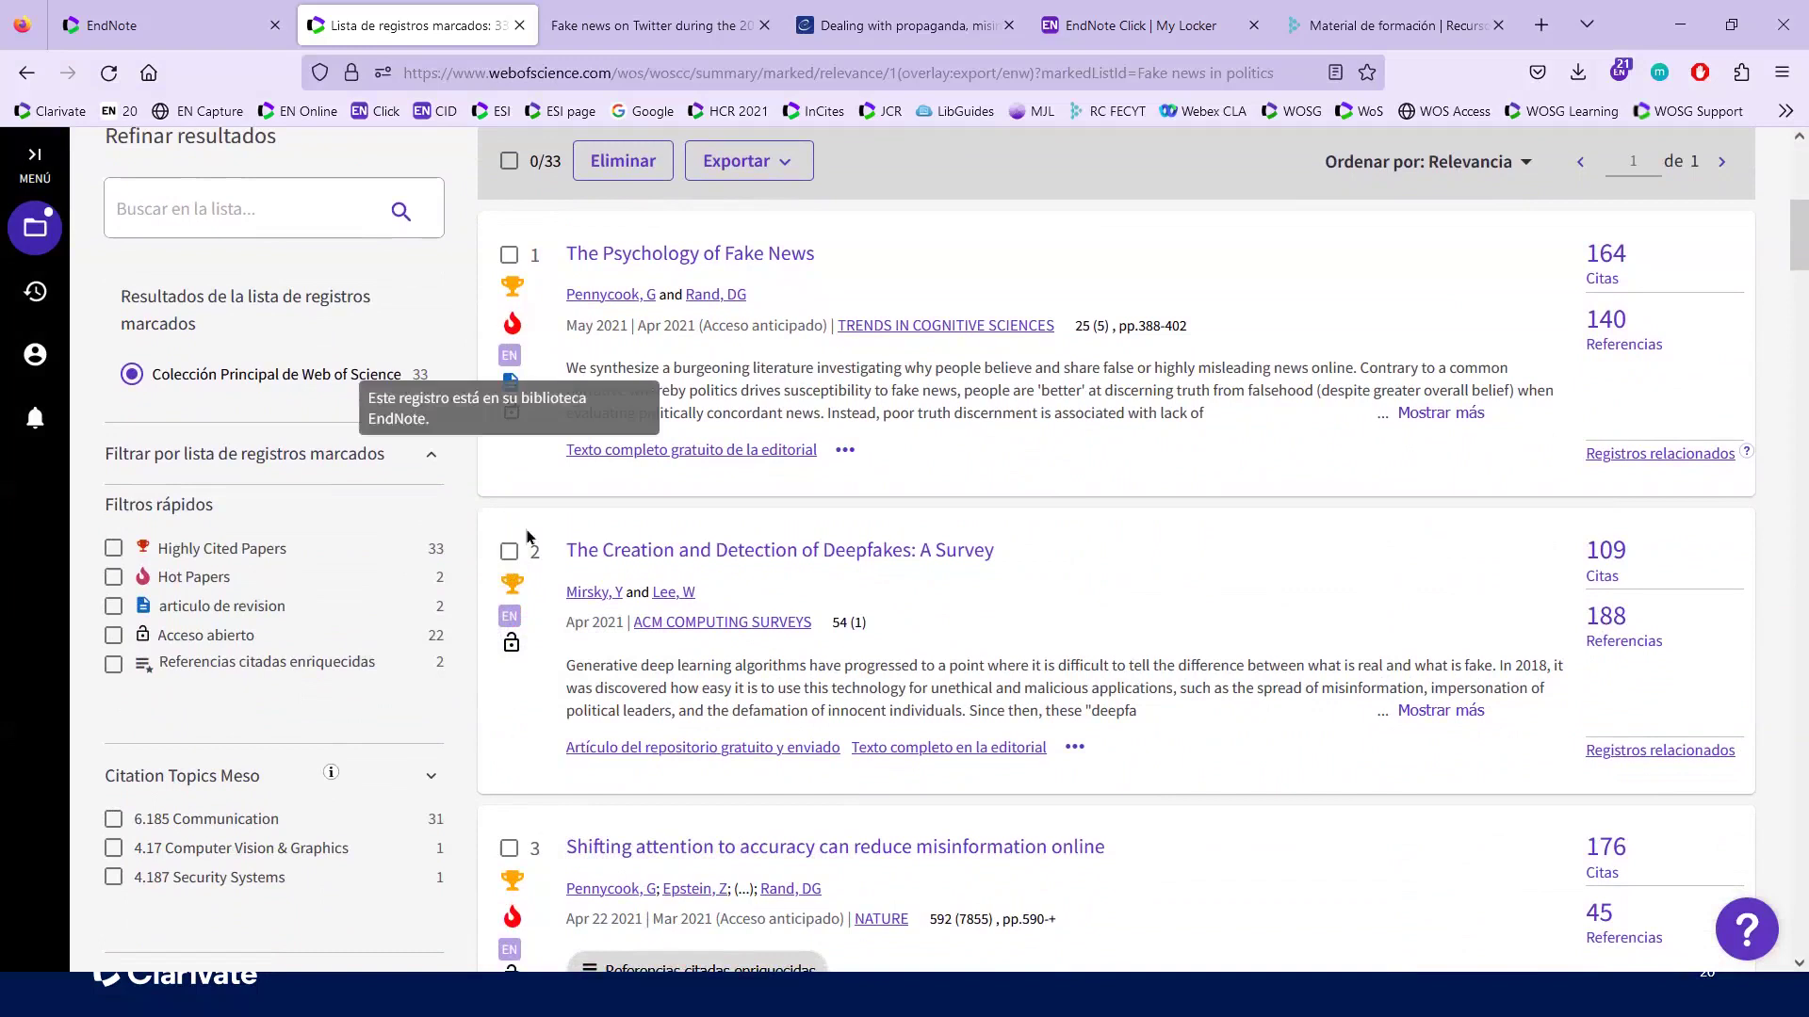
{"action": "mouse_move", "coordinate": [507, 616]}
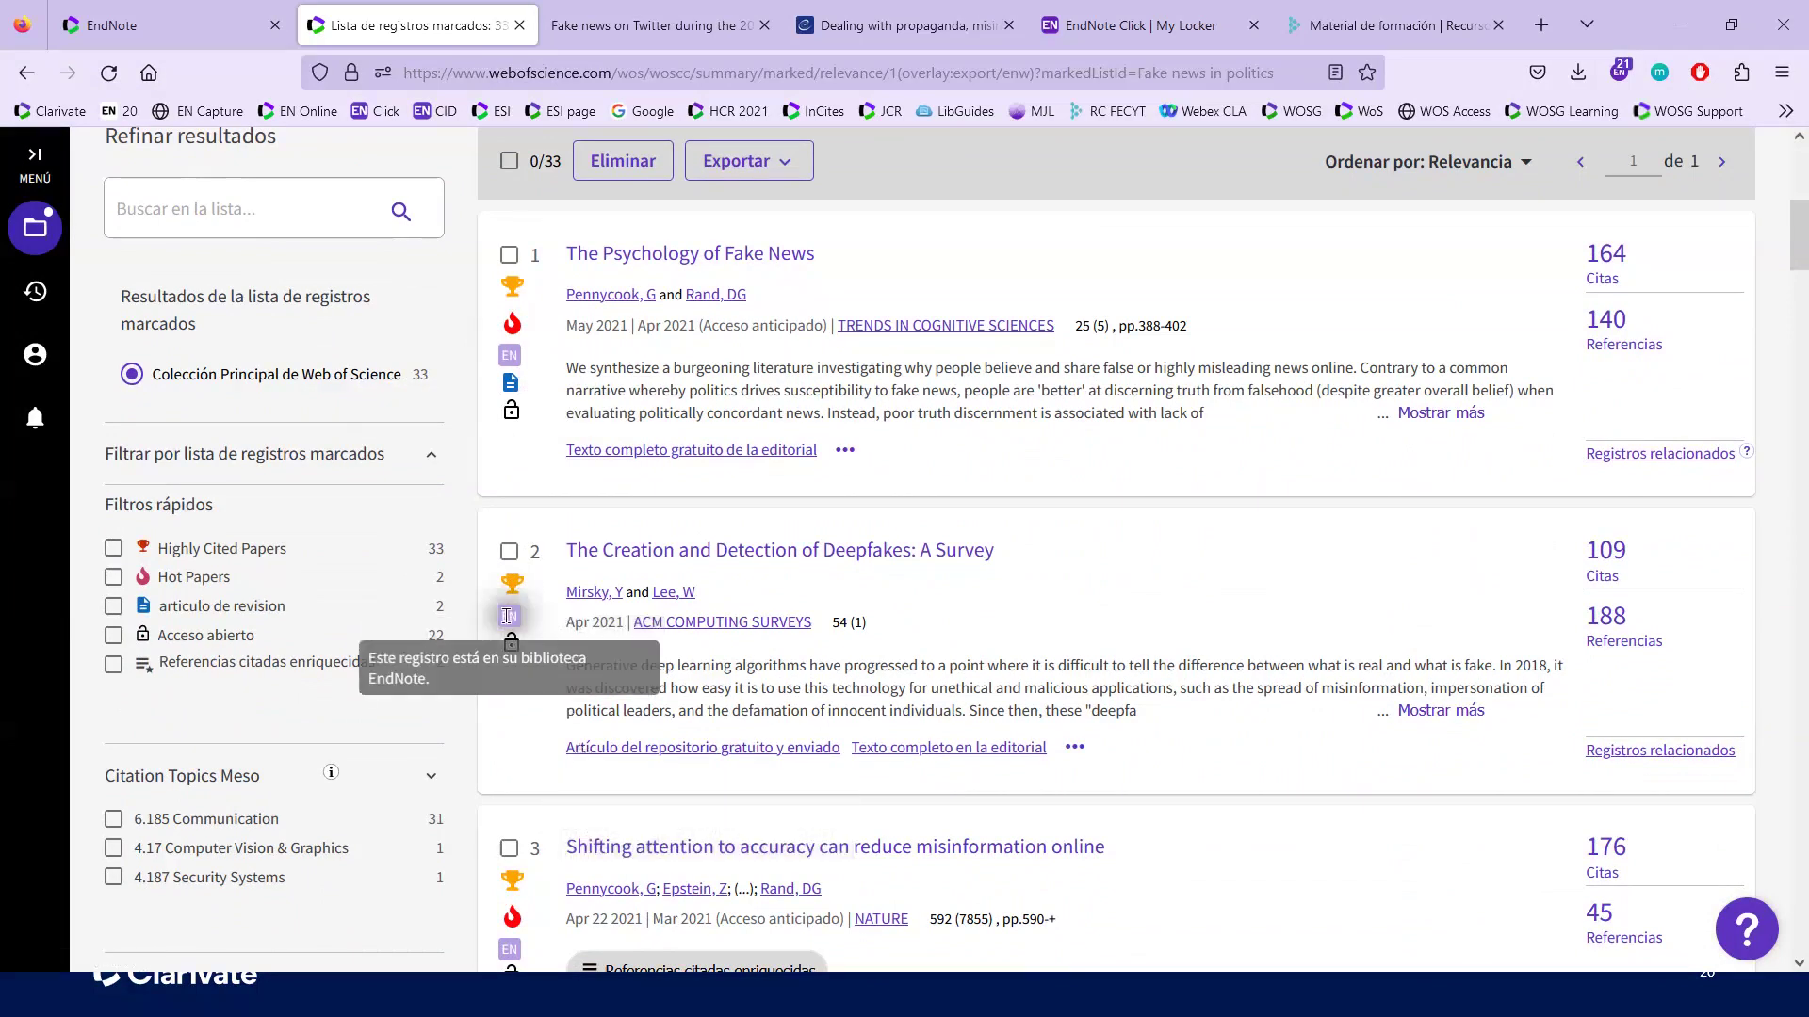
Step: Look through the records of the marked list to check that each one carries the EndNote marker
{"action": "scroll", "coordinate": [506, 622], "scroll_direction": "down", "scroll_amount": 5}
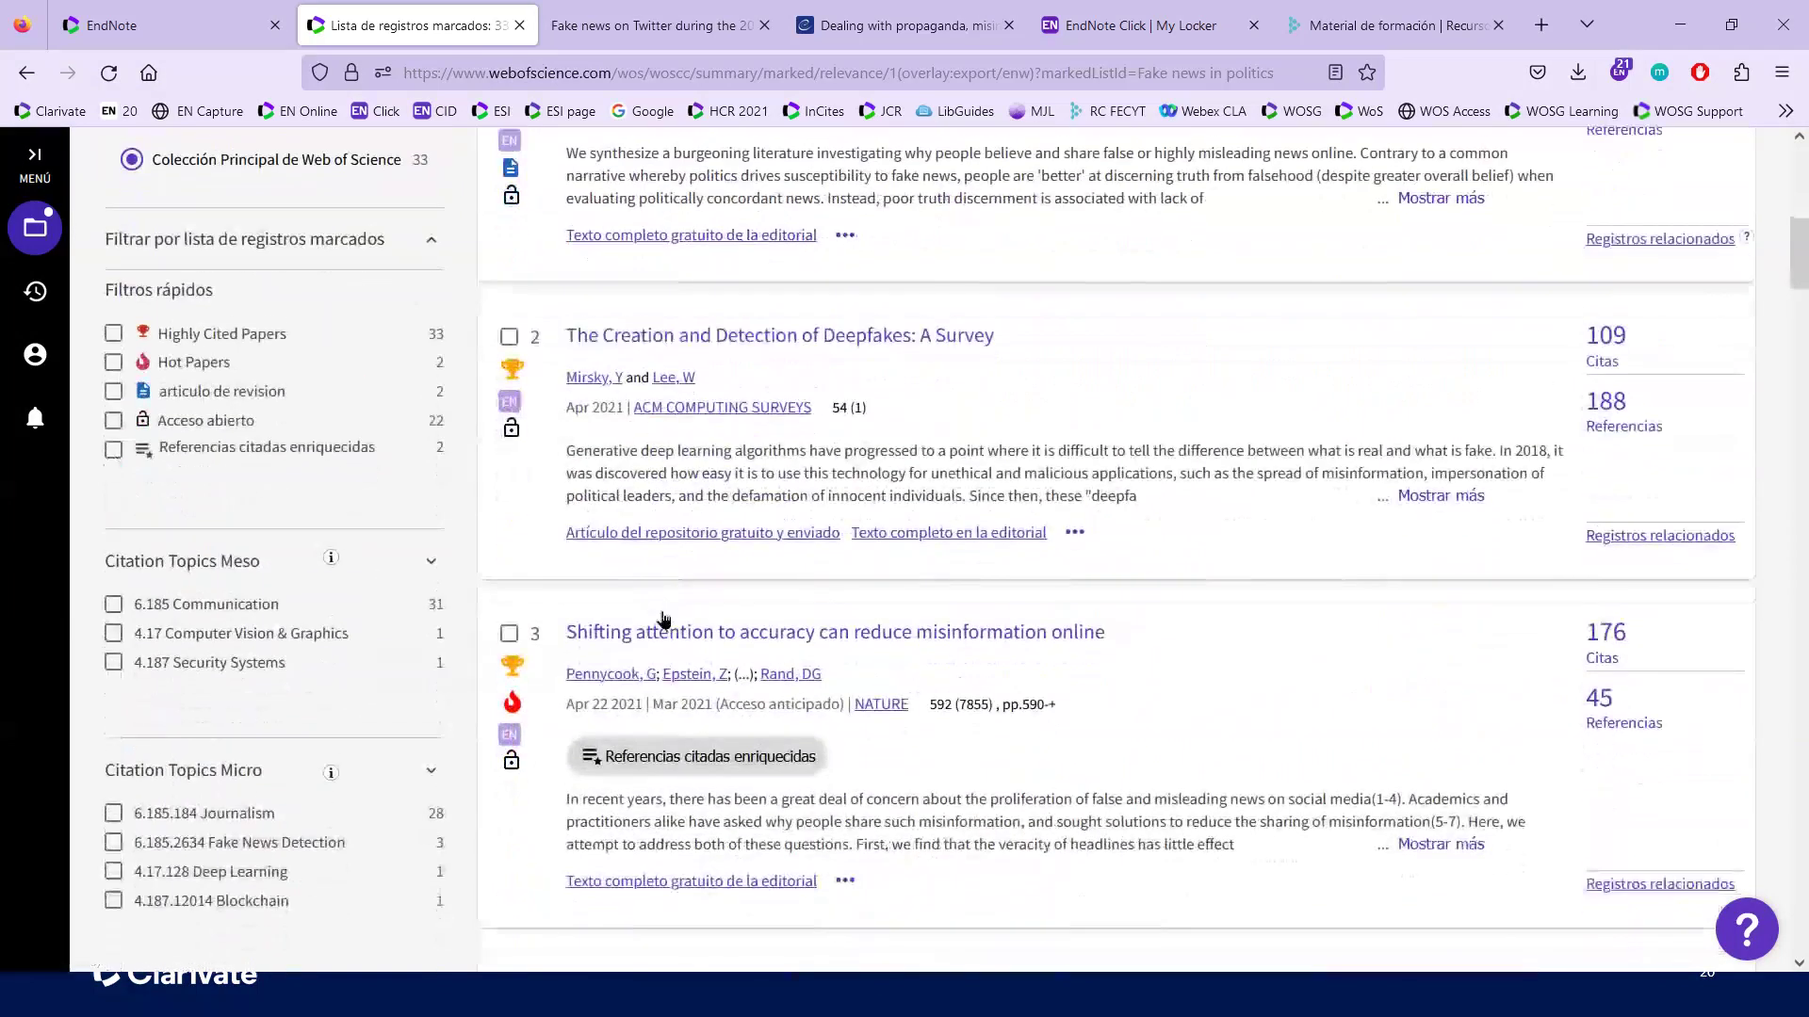
{"action": "mouse_move", "coordinate": [502, 726]}
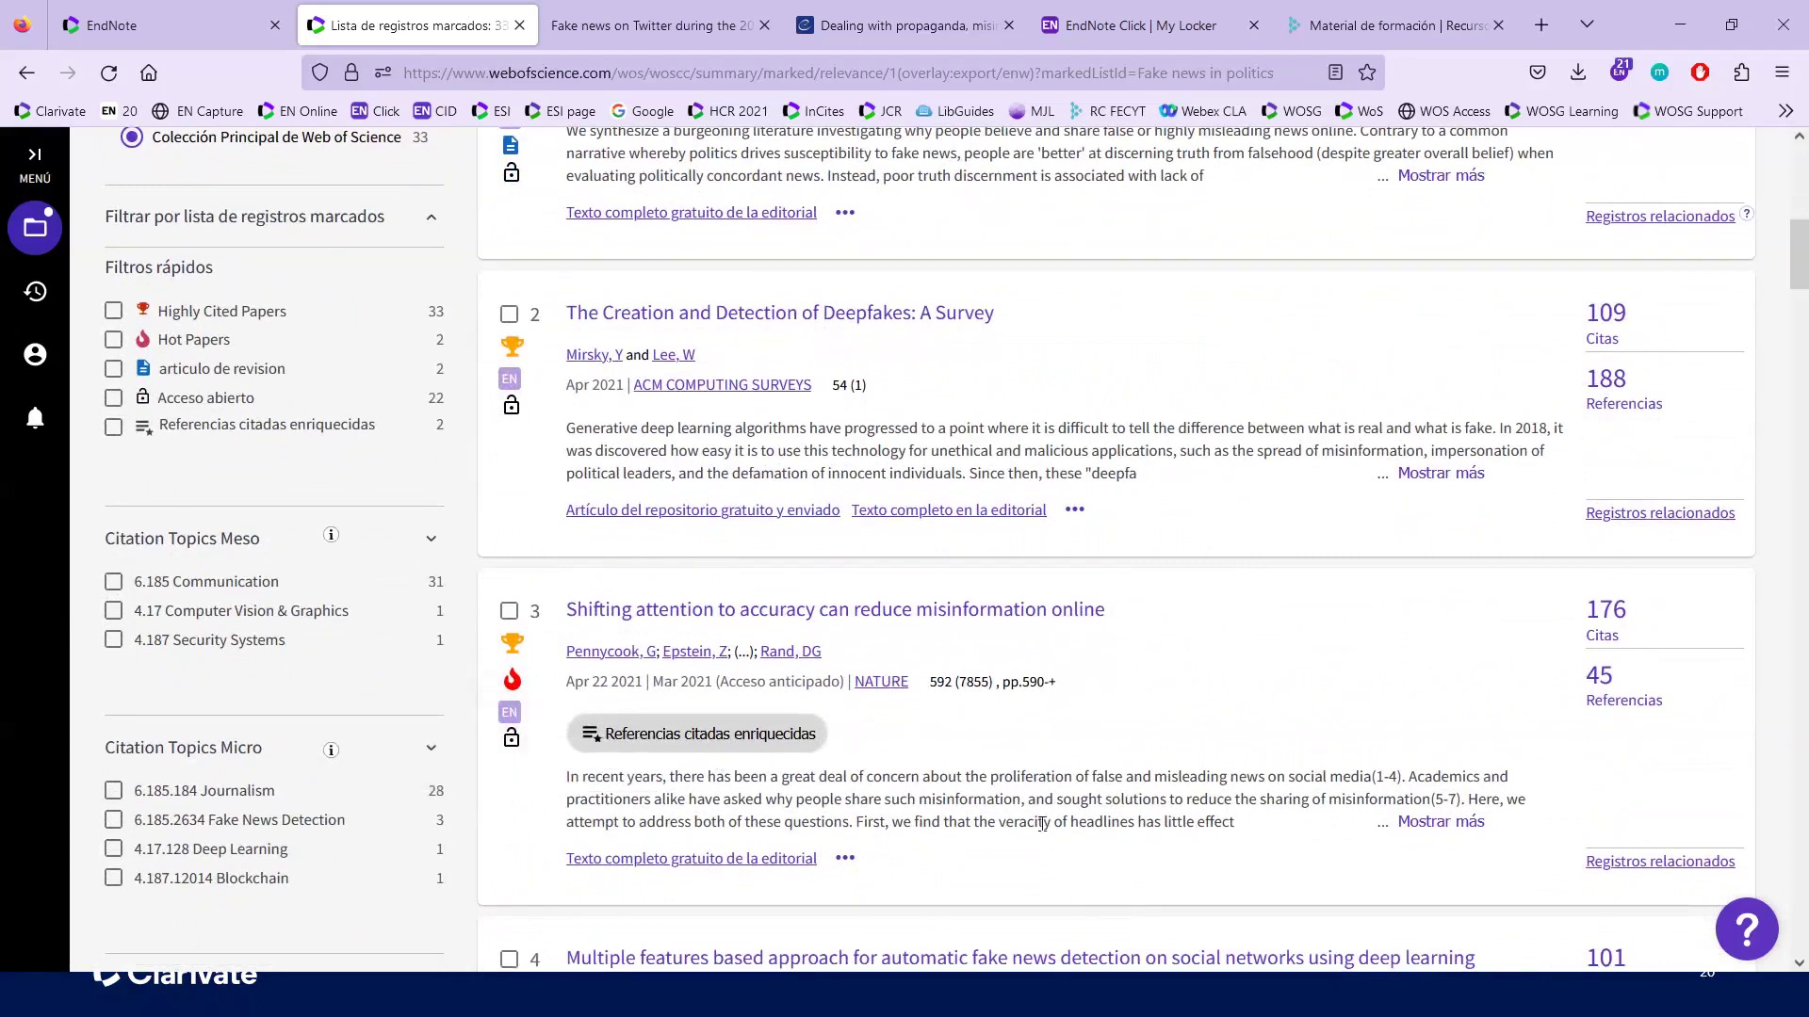
{"action": "scroll", "coordinate": [1042, 825], "scroll_direction": "up", "scroll_amount": 6}
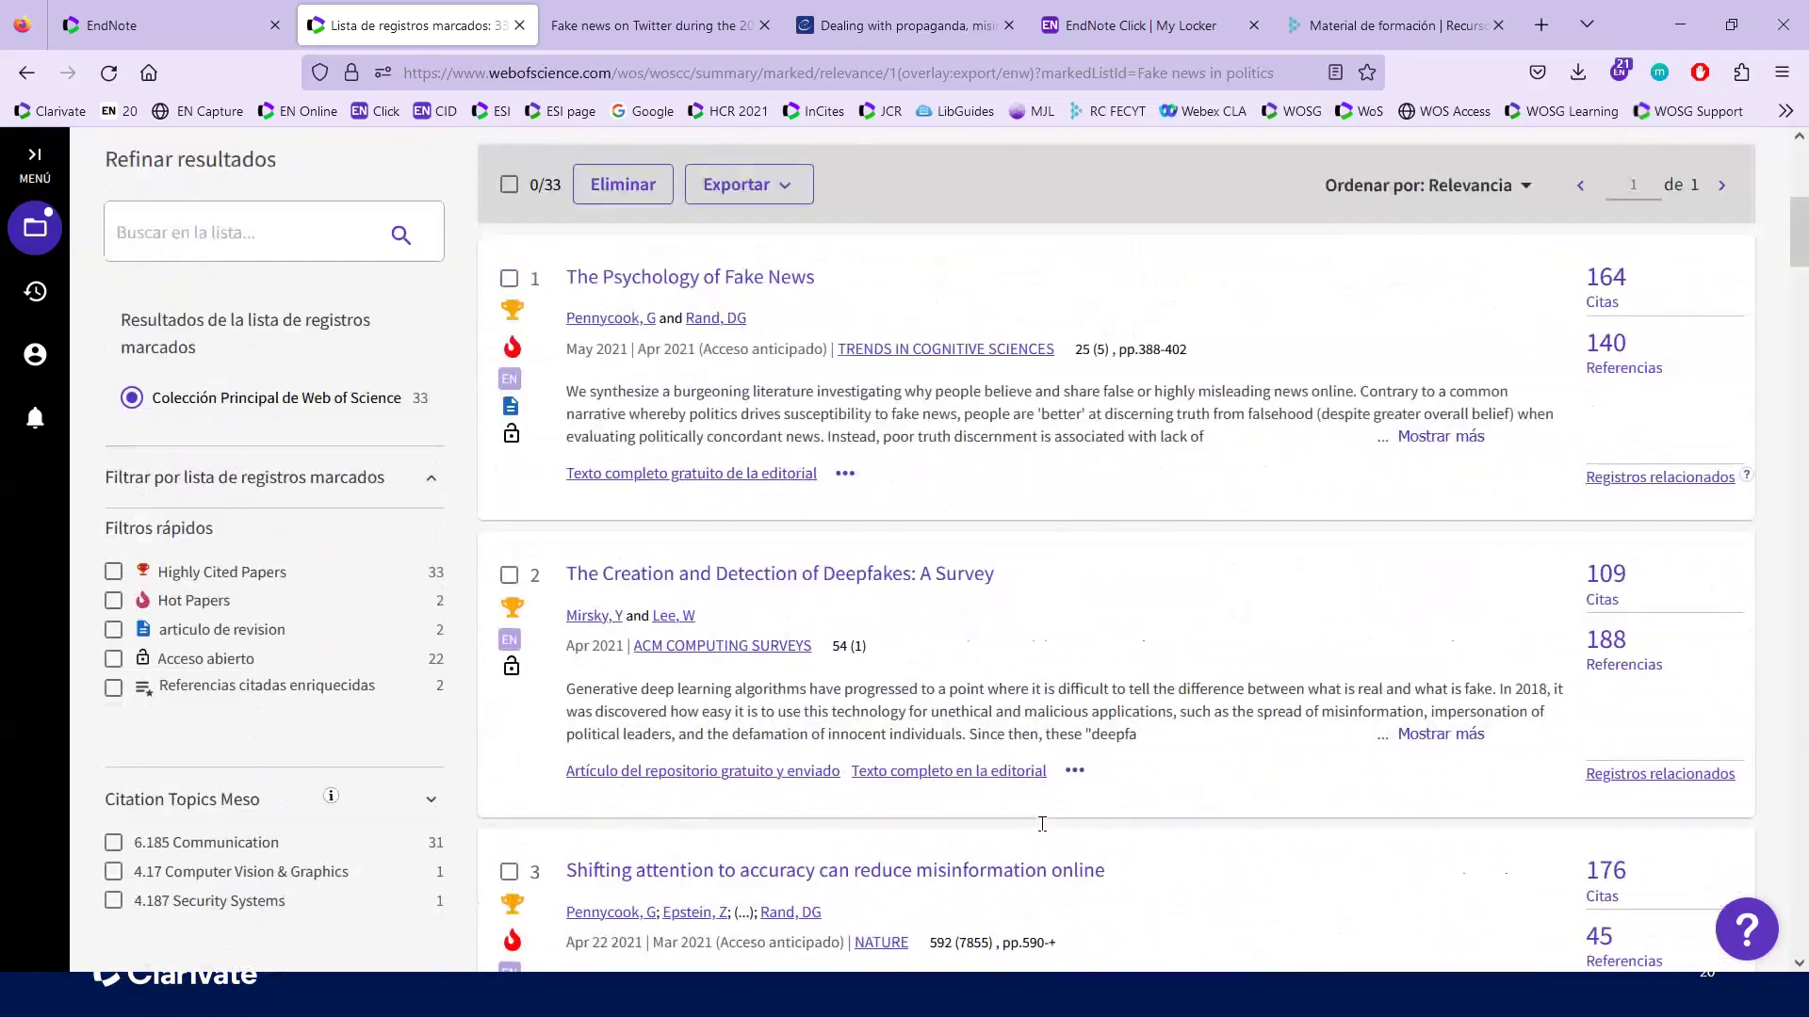
{"action": "scroll", "coordinate": [1042, 826], "scroll_direction": "up", "scroll_amount": 2}
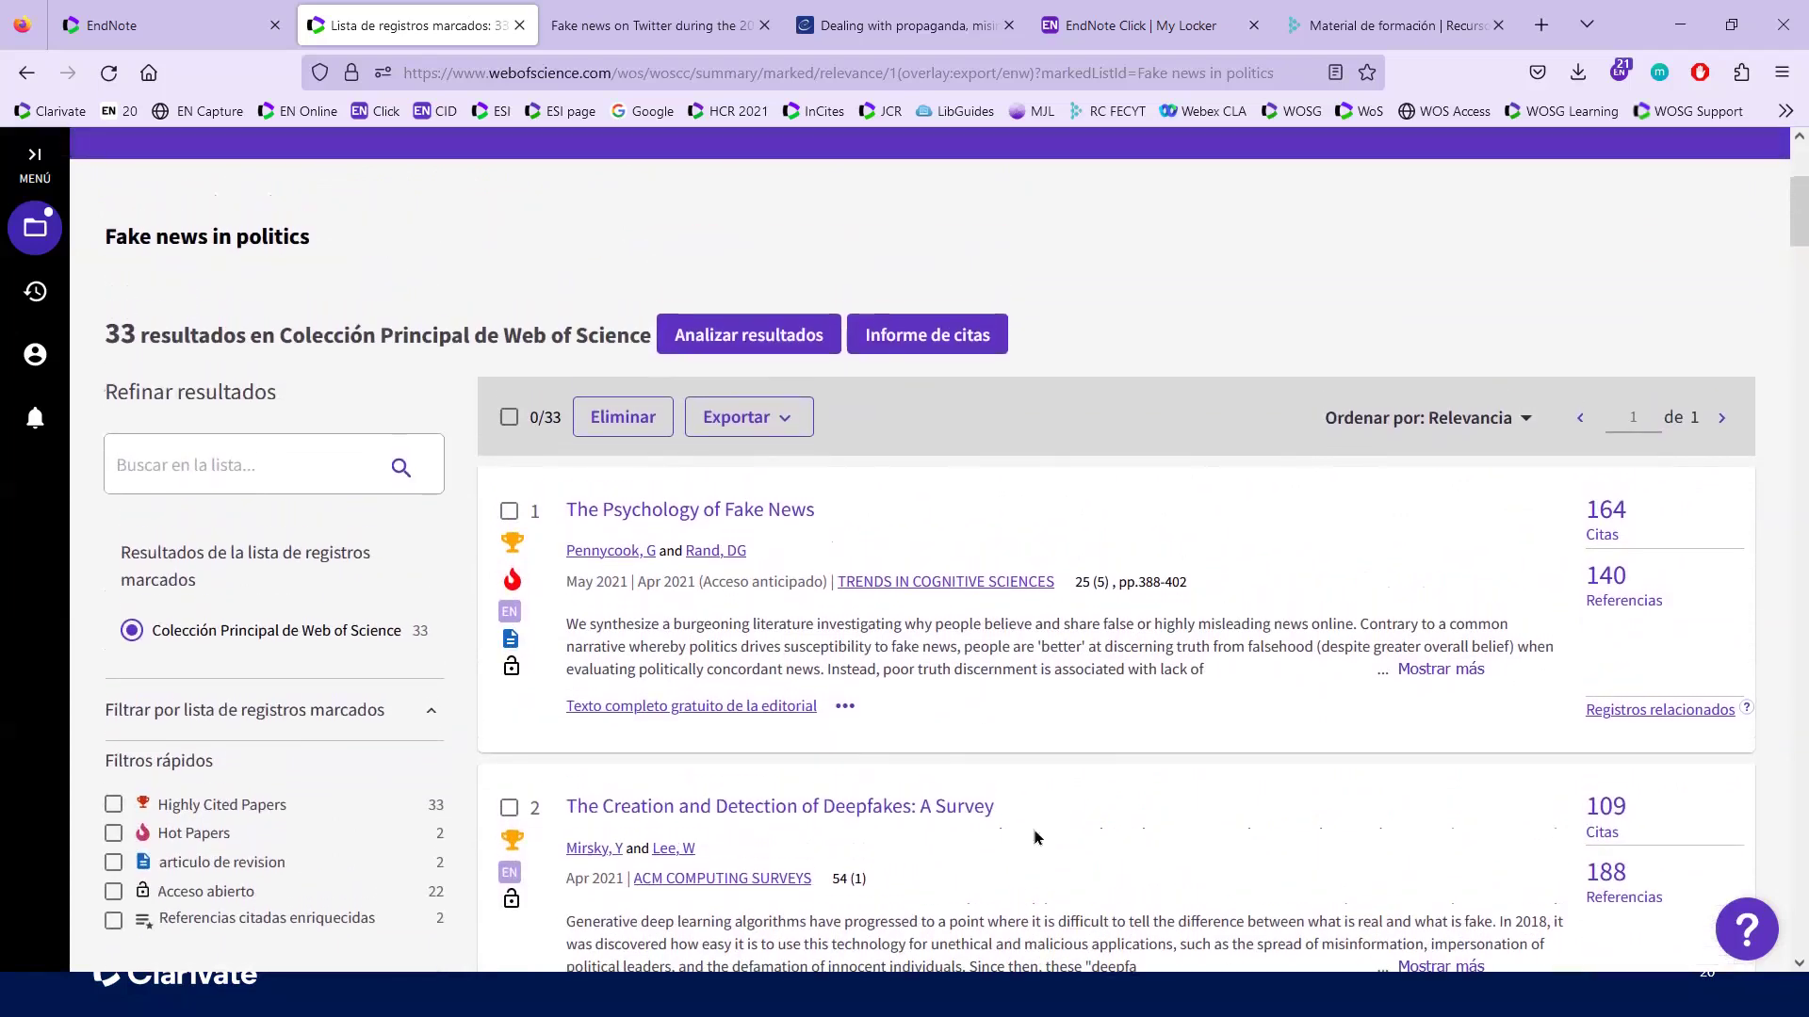
{"action": "scroll", "coordinate": [1025, 833], "scroll_direction": "up", "scroll_amount": 4}
{"action": "scroll", "coordinate": [1024, 835], "scroll_direction": "down", "scroll_amount": 4}
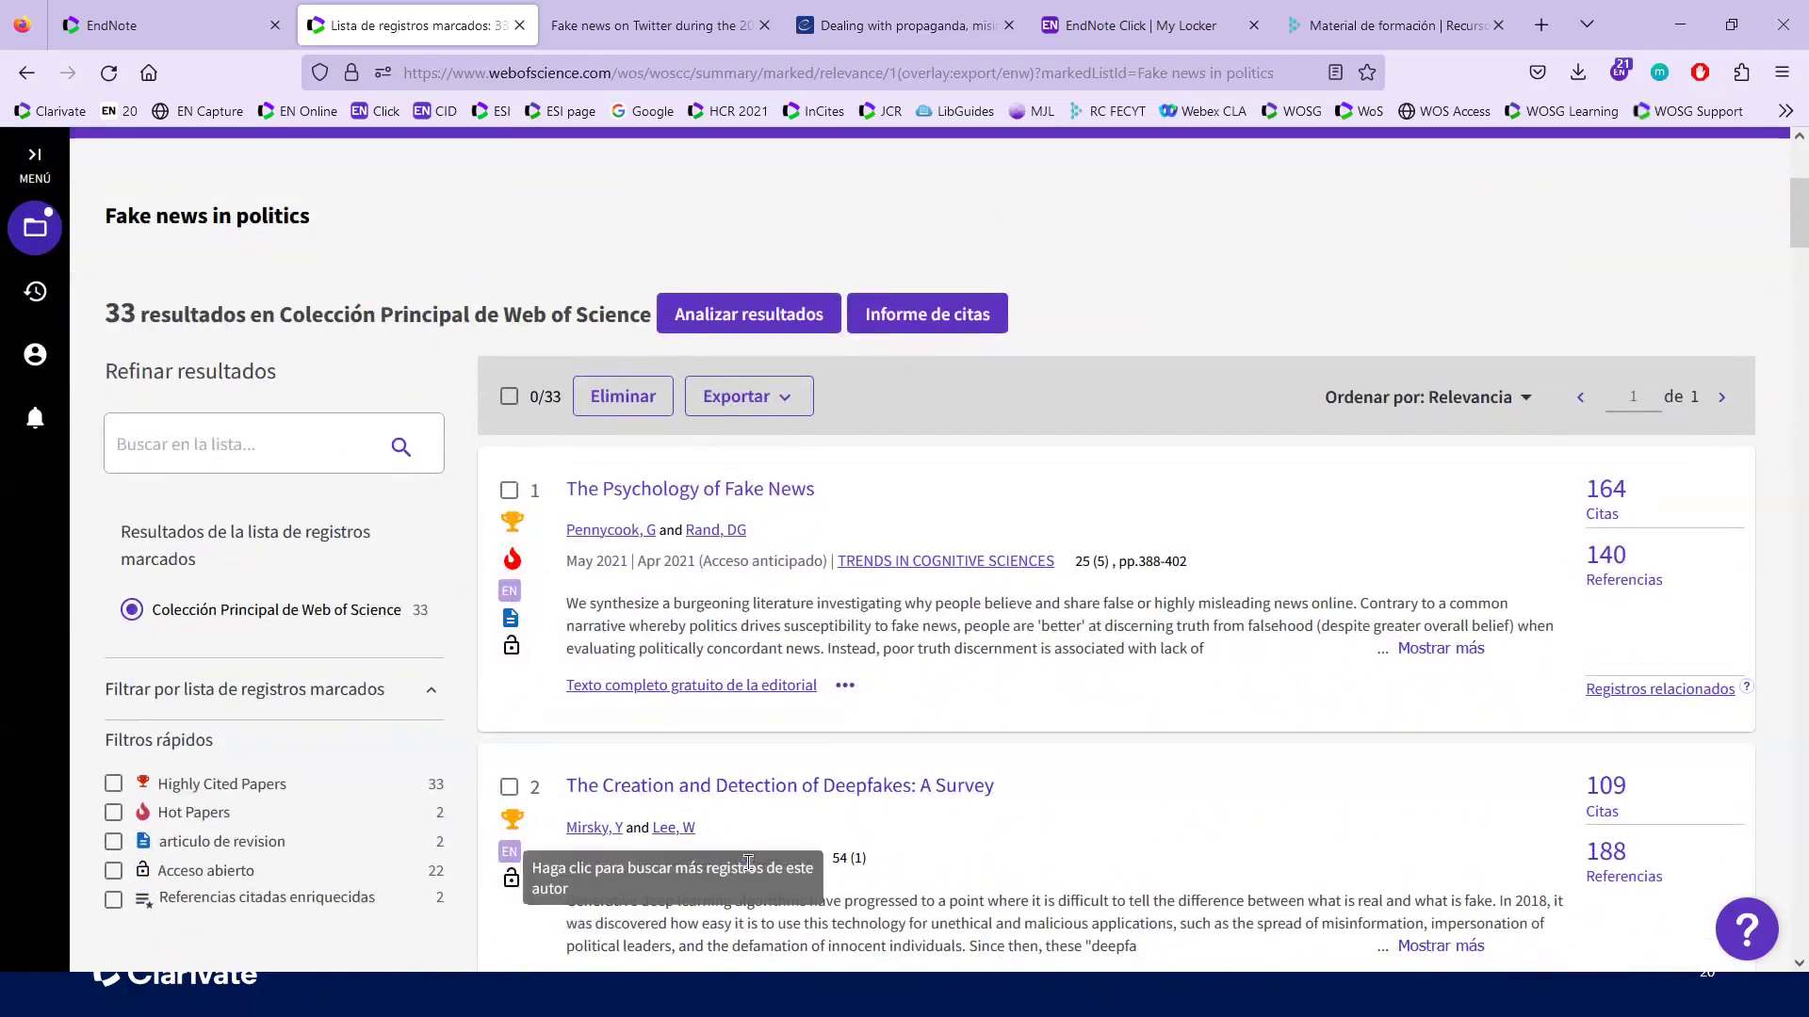
{"action": "scroll", "coordinate": [683, 831], "scroll_direction": "down", "scroll_amount": 7}
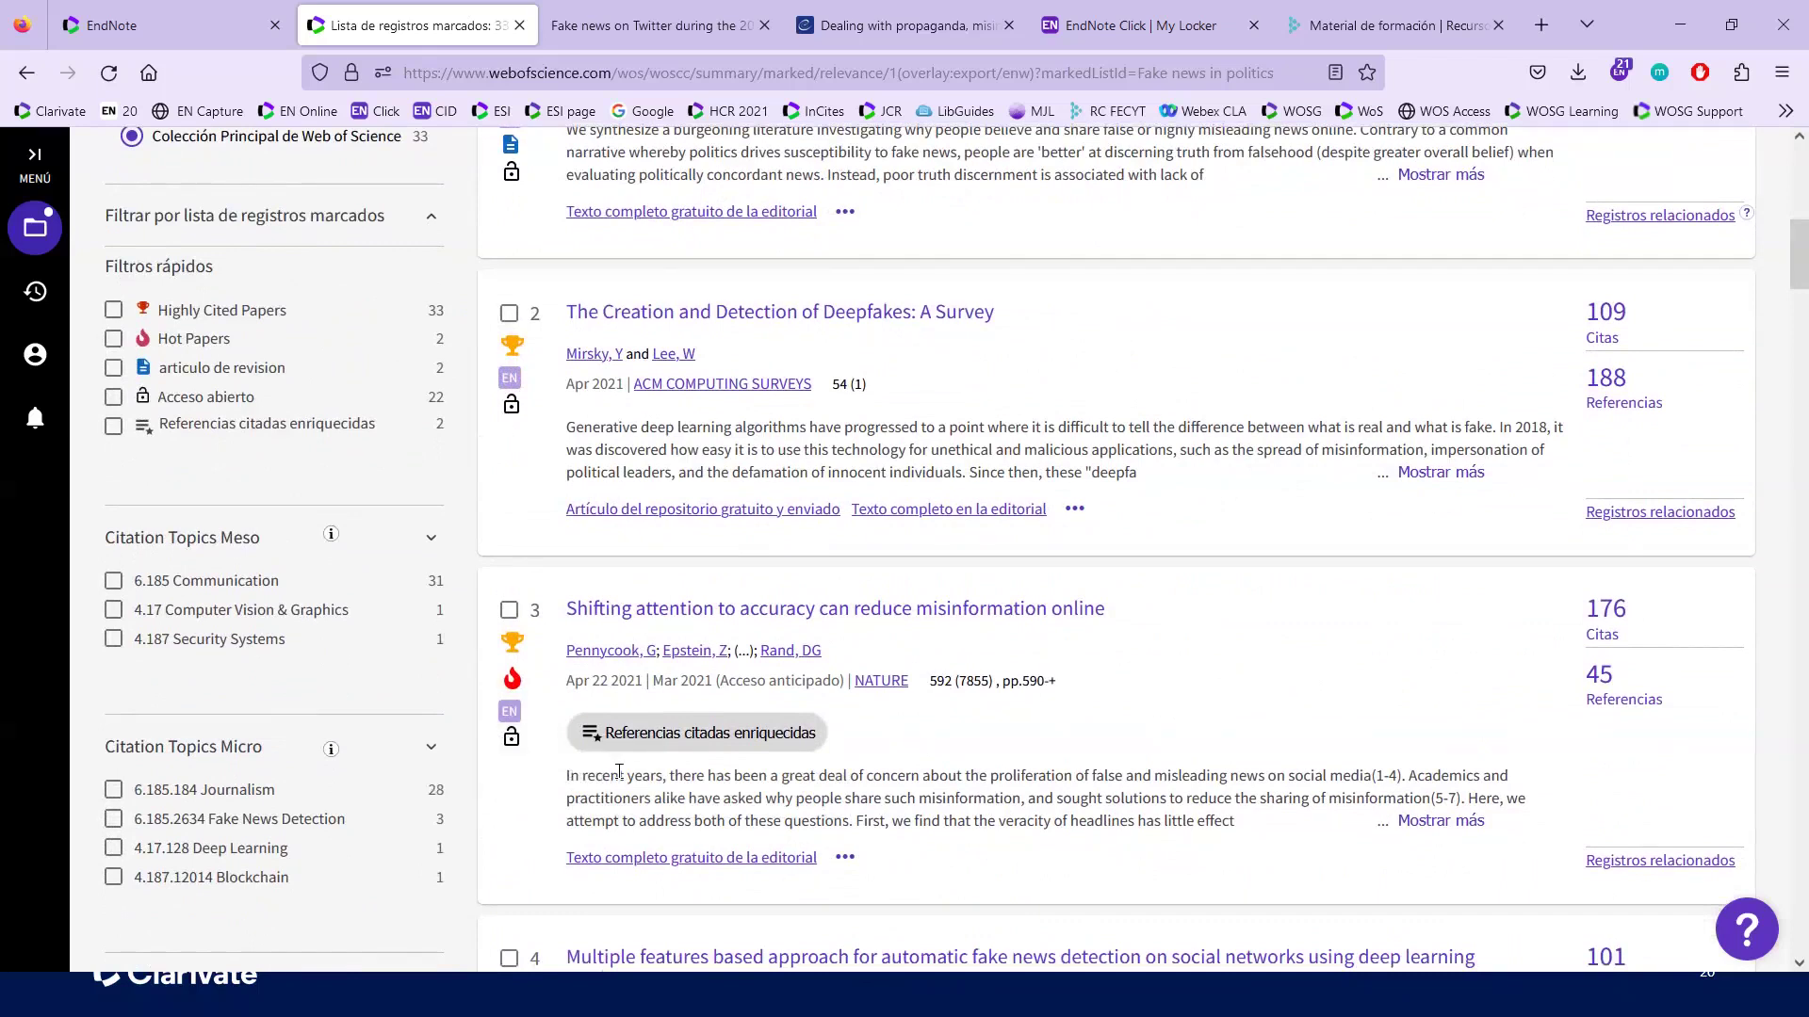
{"action": "scroll", "coordinate": [619, 773], "scroll_direction": "up", "scroll_amount": 5}
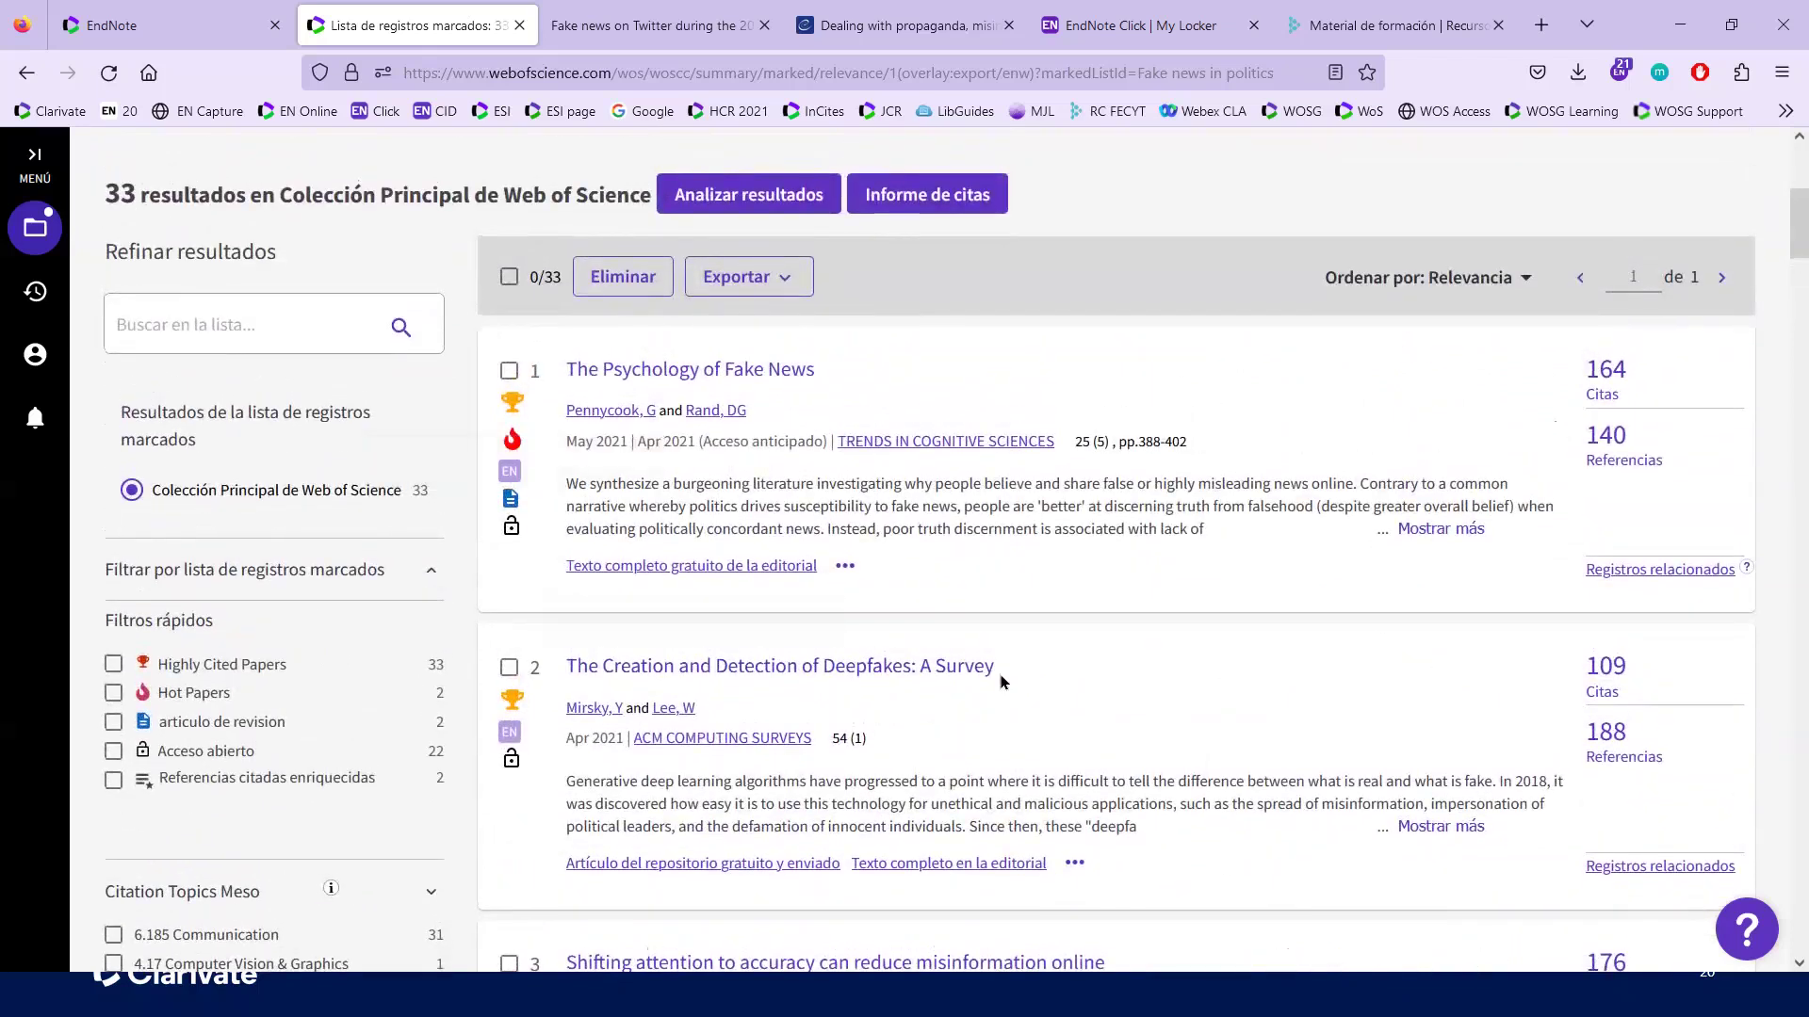
{"action": "scroll", "coordinate": [1001, 682], "scroll_direction": "up", "scroll_amount": 3}
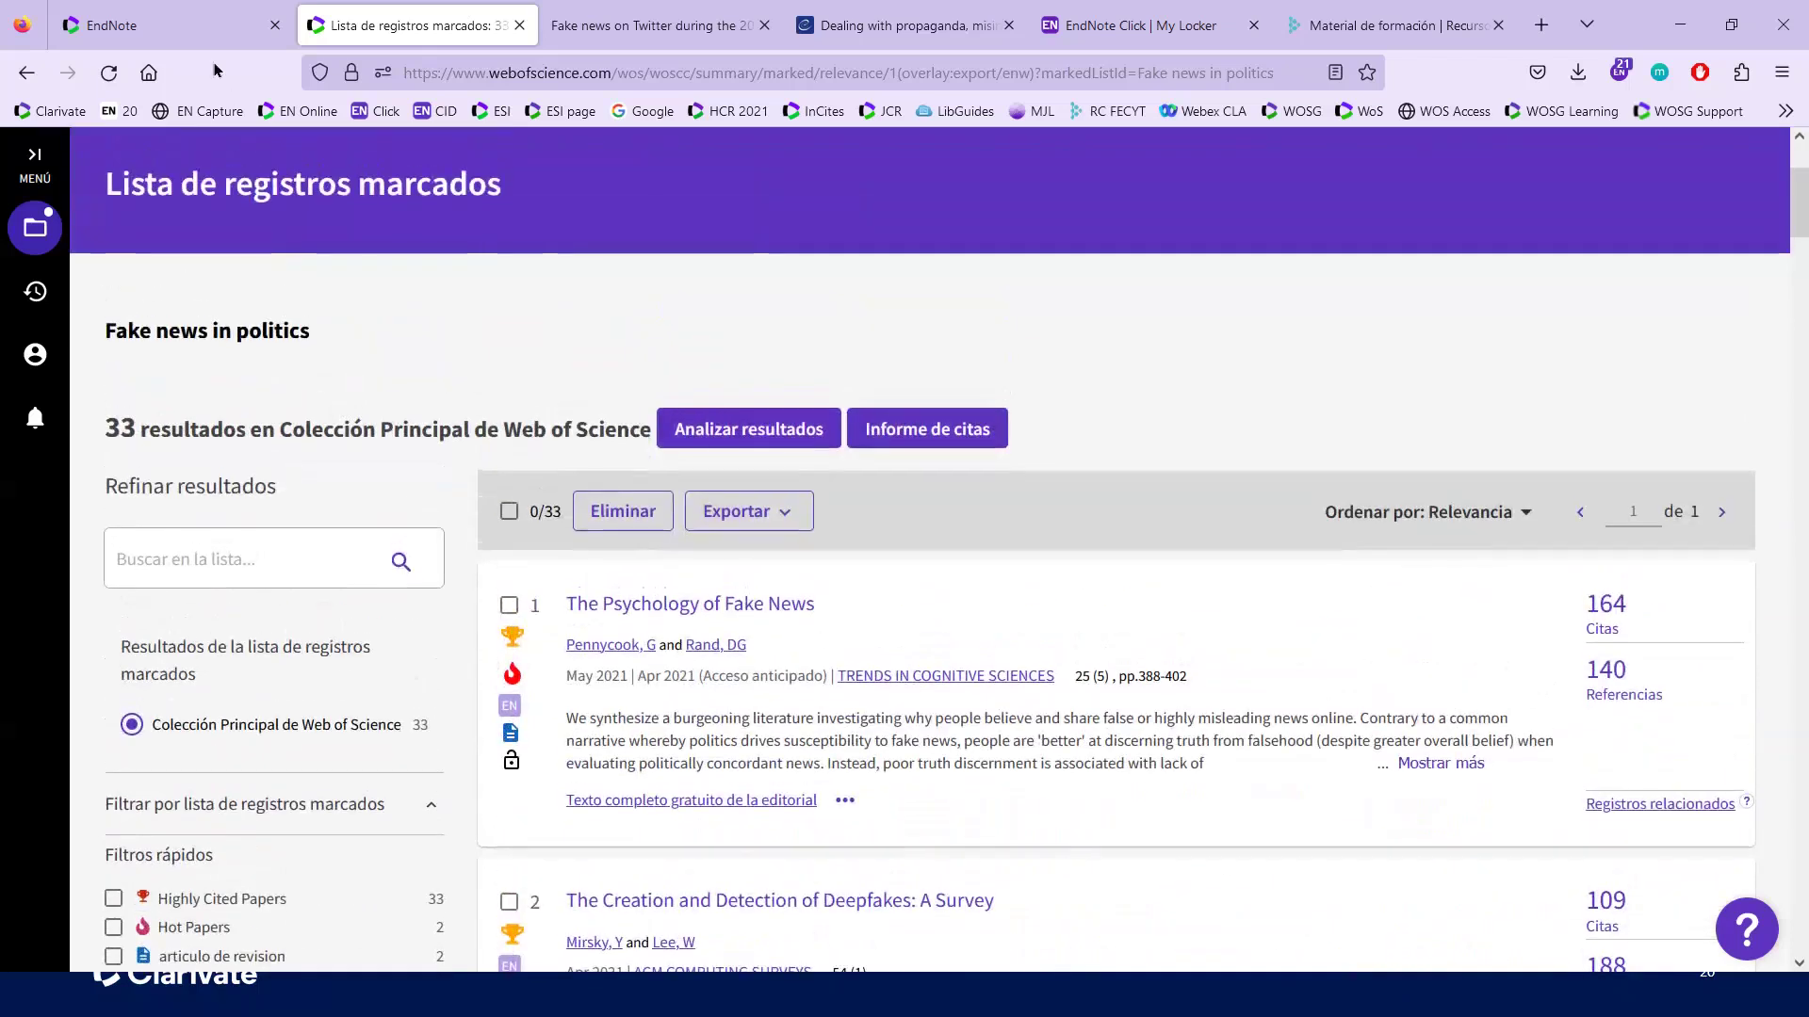
Step: Switch to the EndNote page in the browser, open My References and look over the existing groups
{"action": "left_click", "coordinate": [158, 28]}
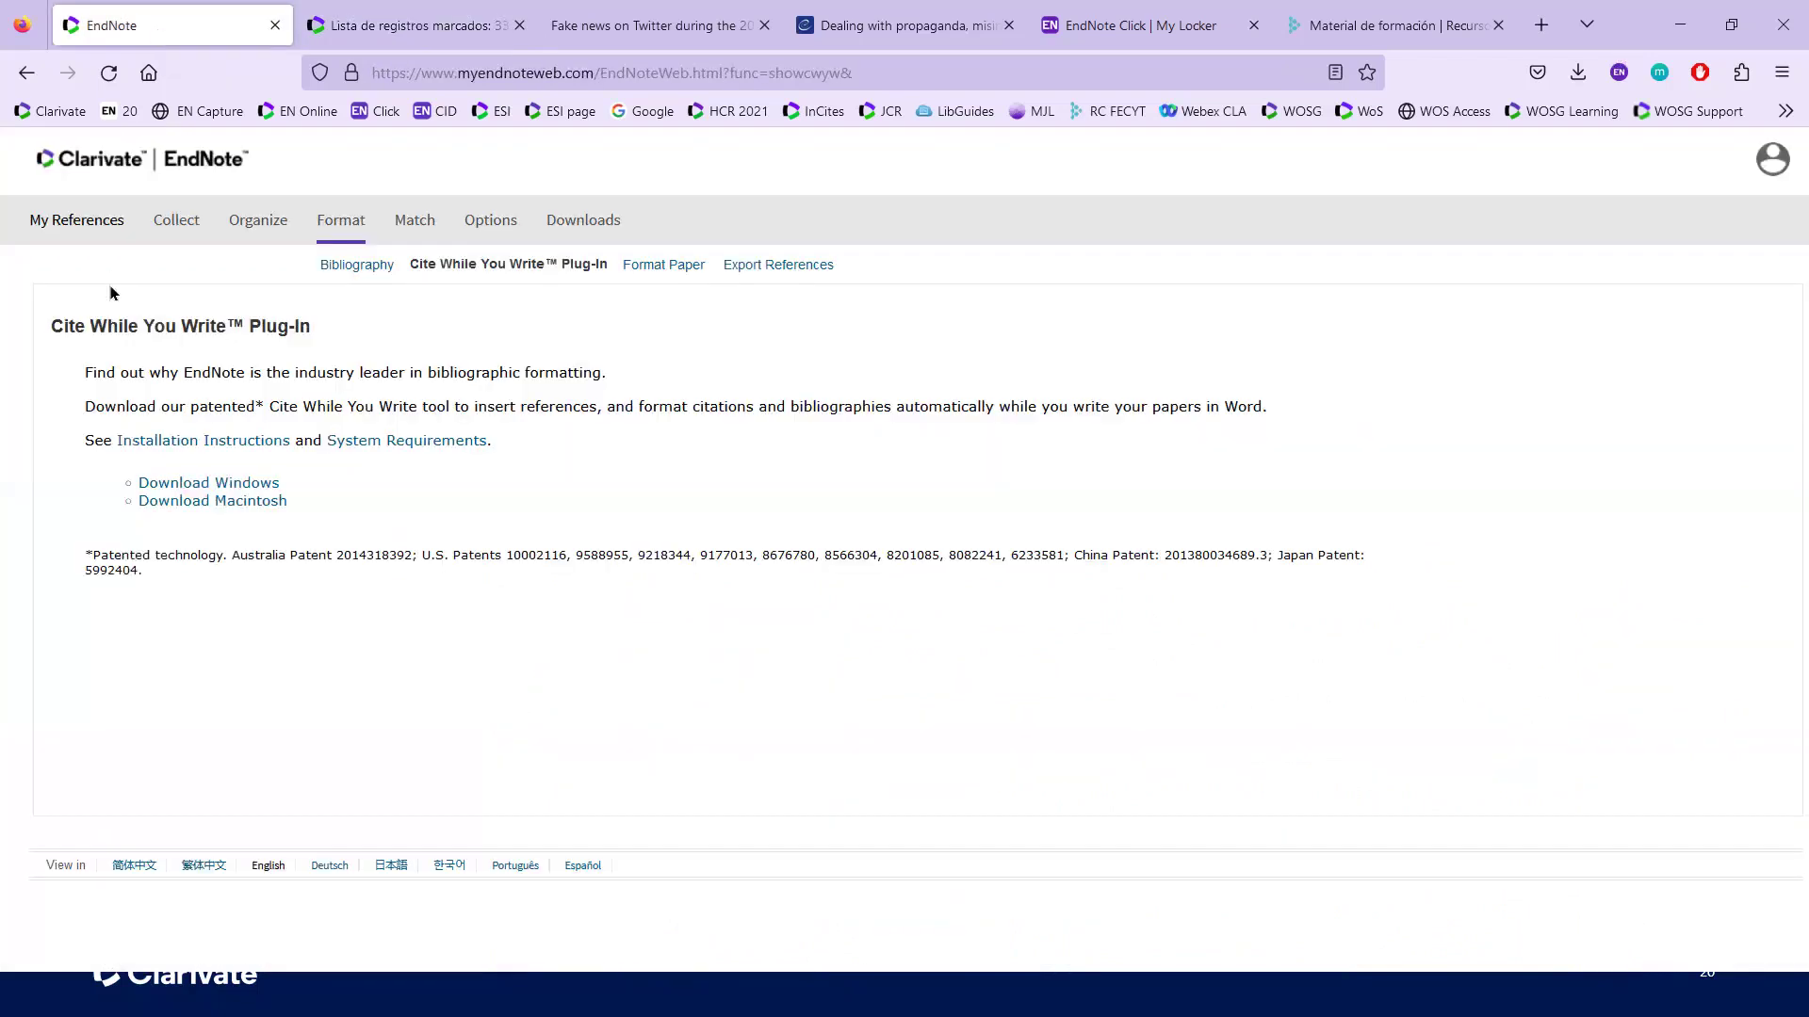
{"action": "left_click", "coordinate": [69, 225]}
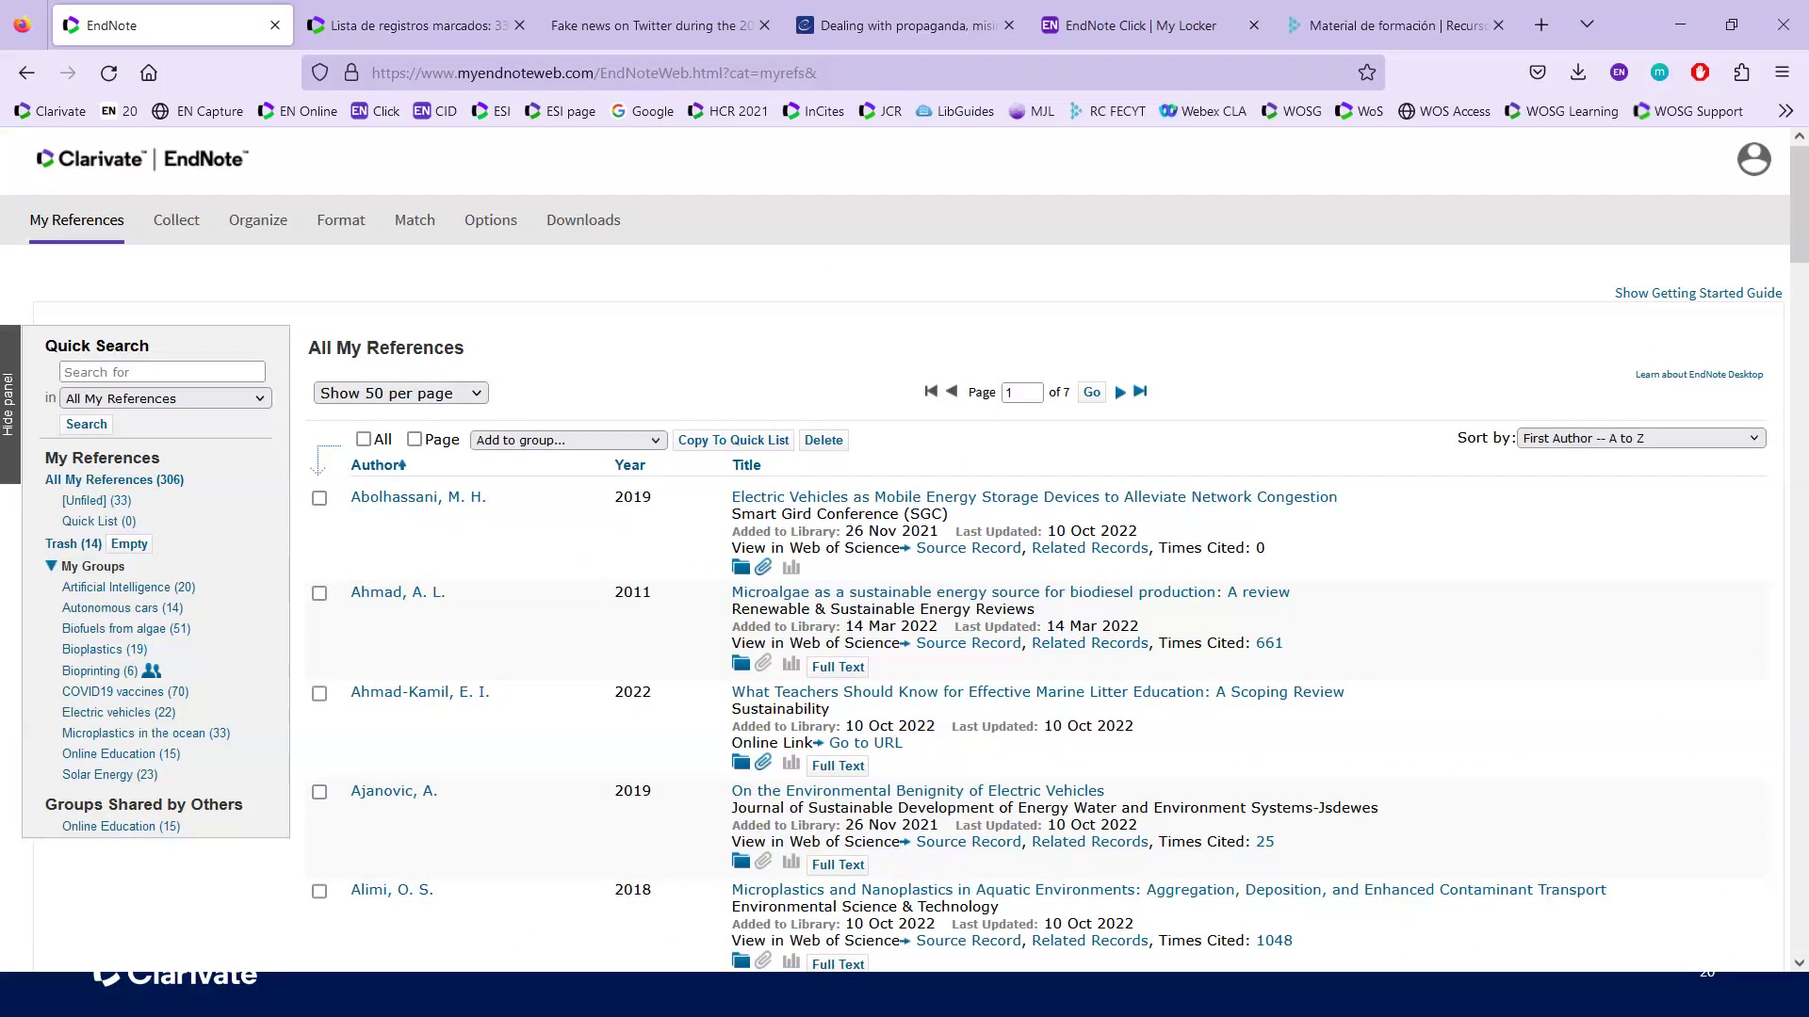
{"action": "scroll", "coordinate": [141, 613], "scroll_direction": "down", "scroll_amount": 1}
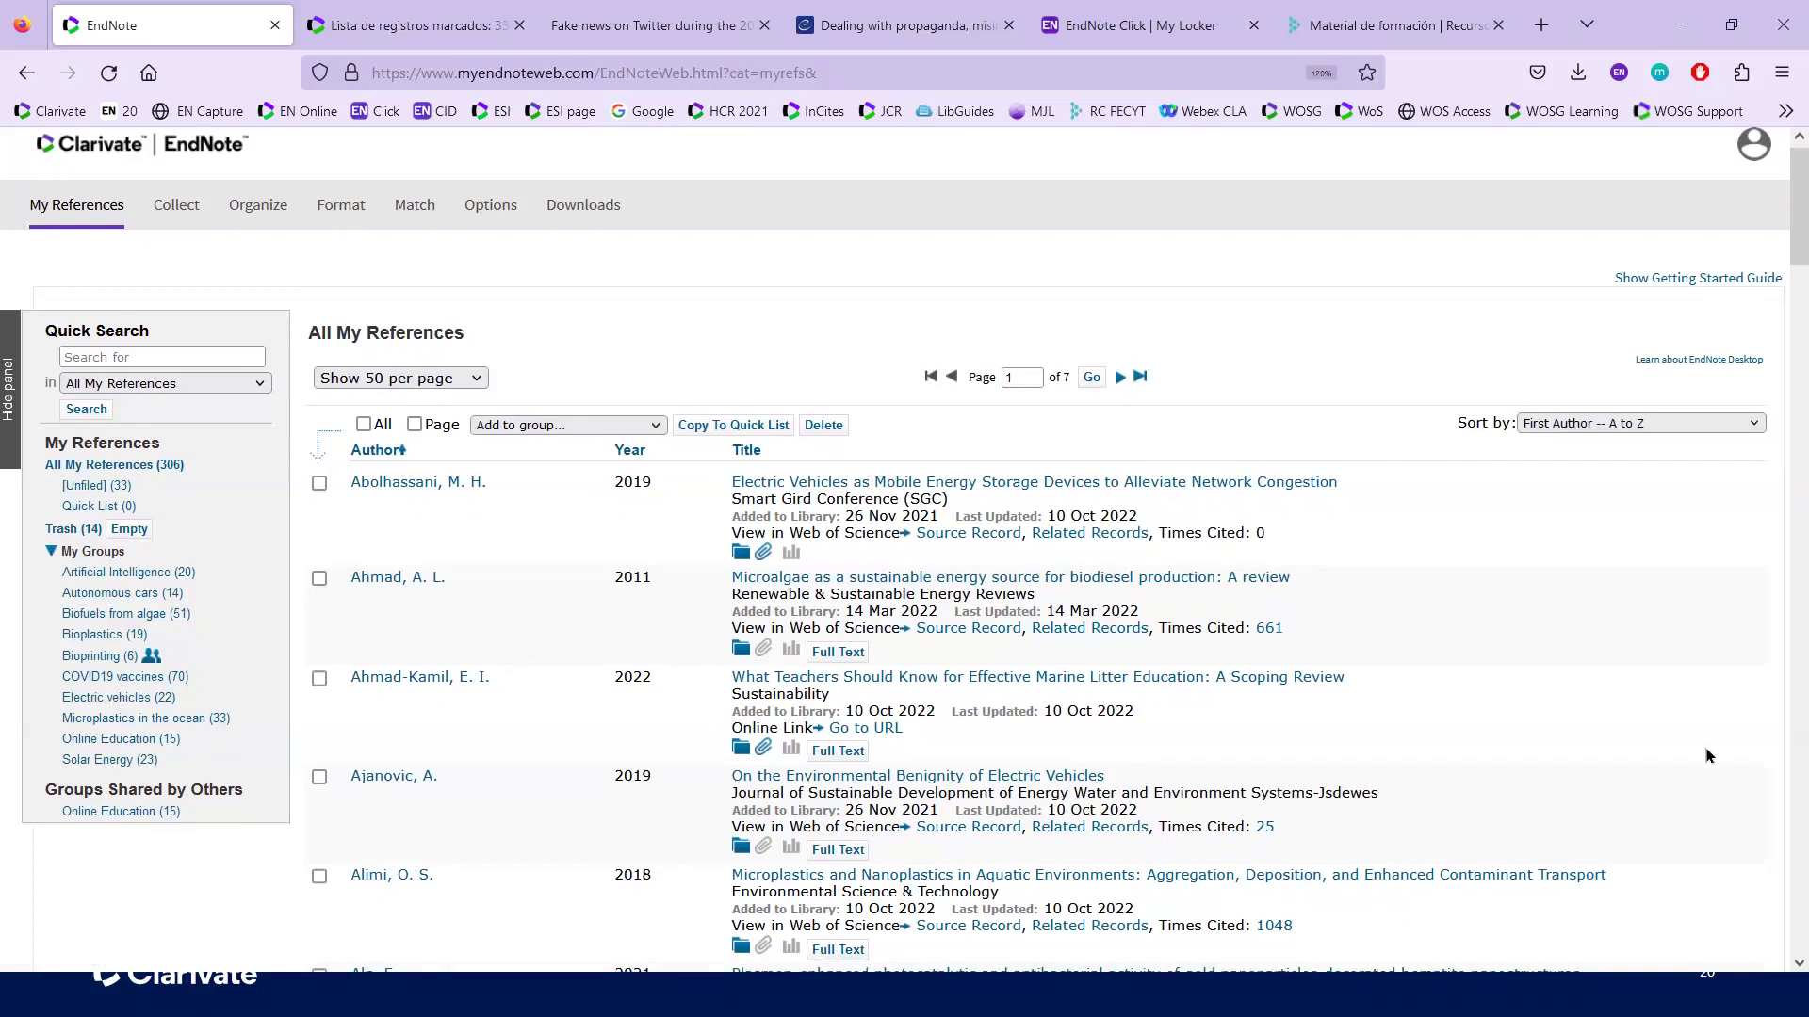
{"action": "key", "text": "ctrl+plus"}
{"action": "key", "text": "ctrl+plus"}
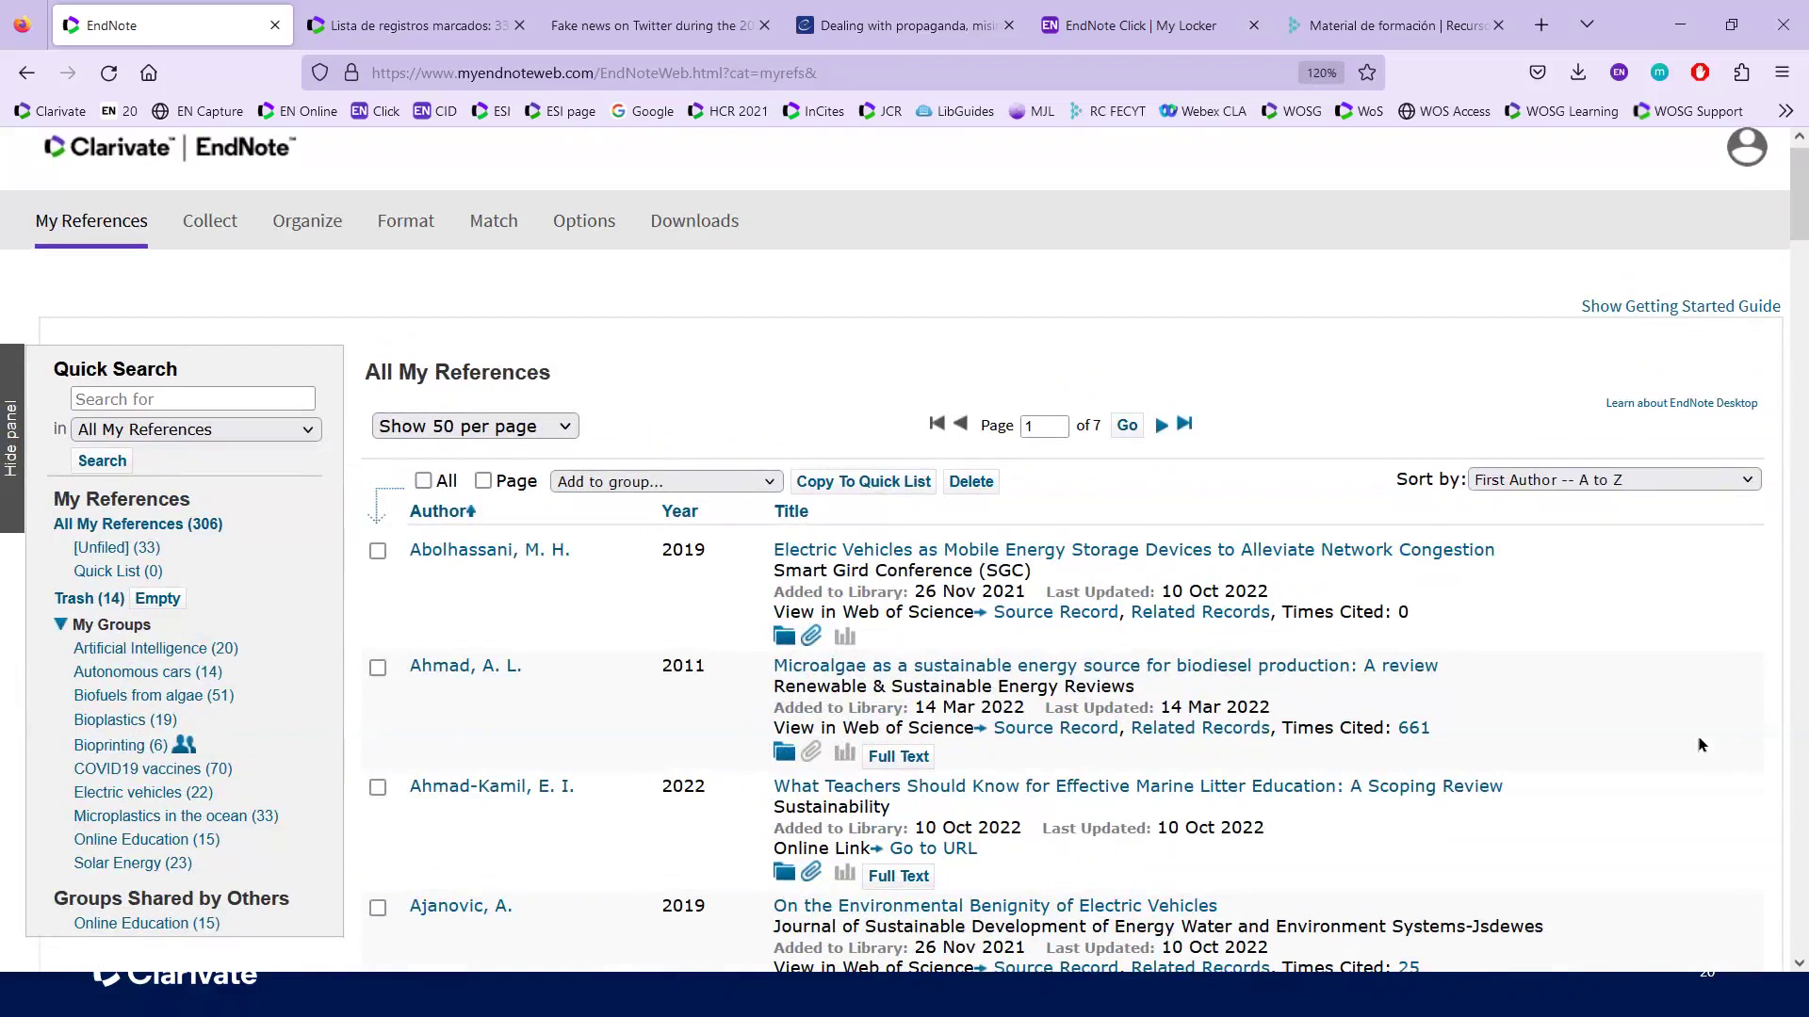
{"action": "scroll", "coordinate": [78, 624], "scroll_direction": "down", "scroll_amount": 1}
{"action": "scroll", "coordinate": [77, 624], "scroll_direction": "down", "scroll_amount": 2}
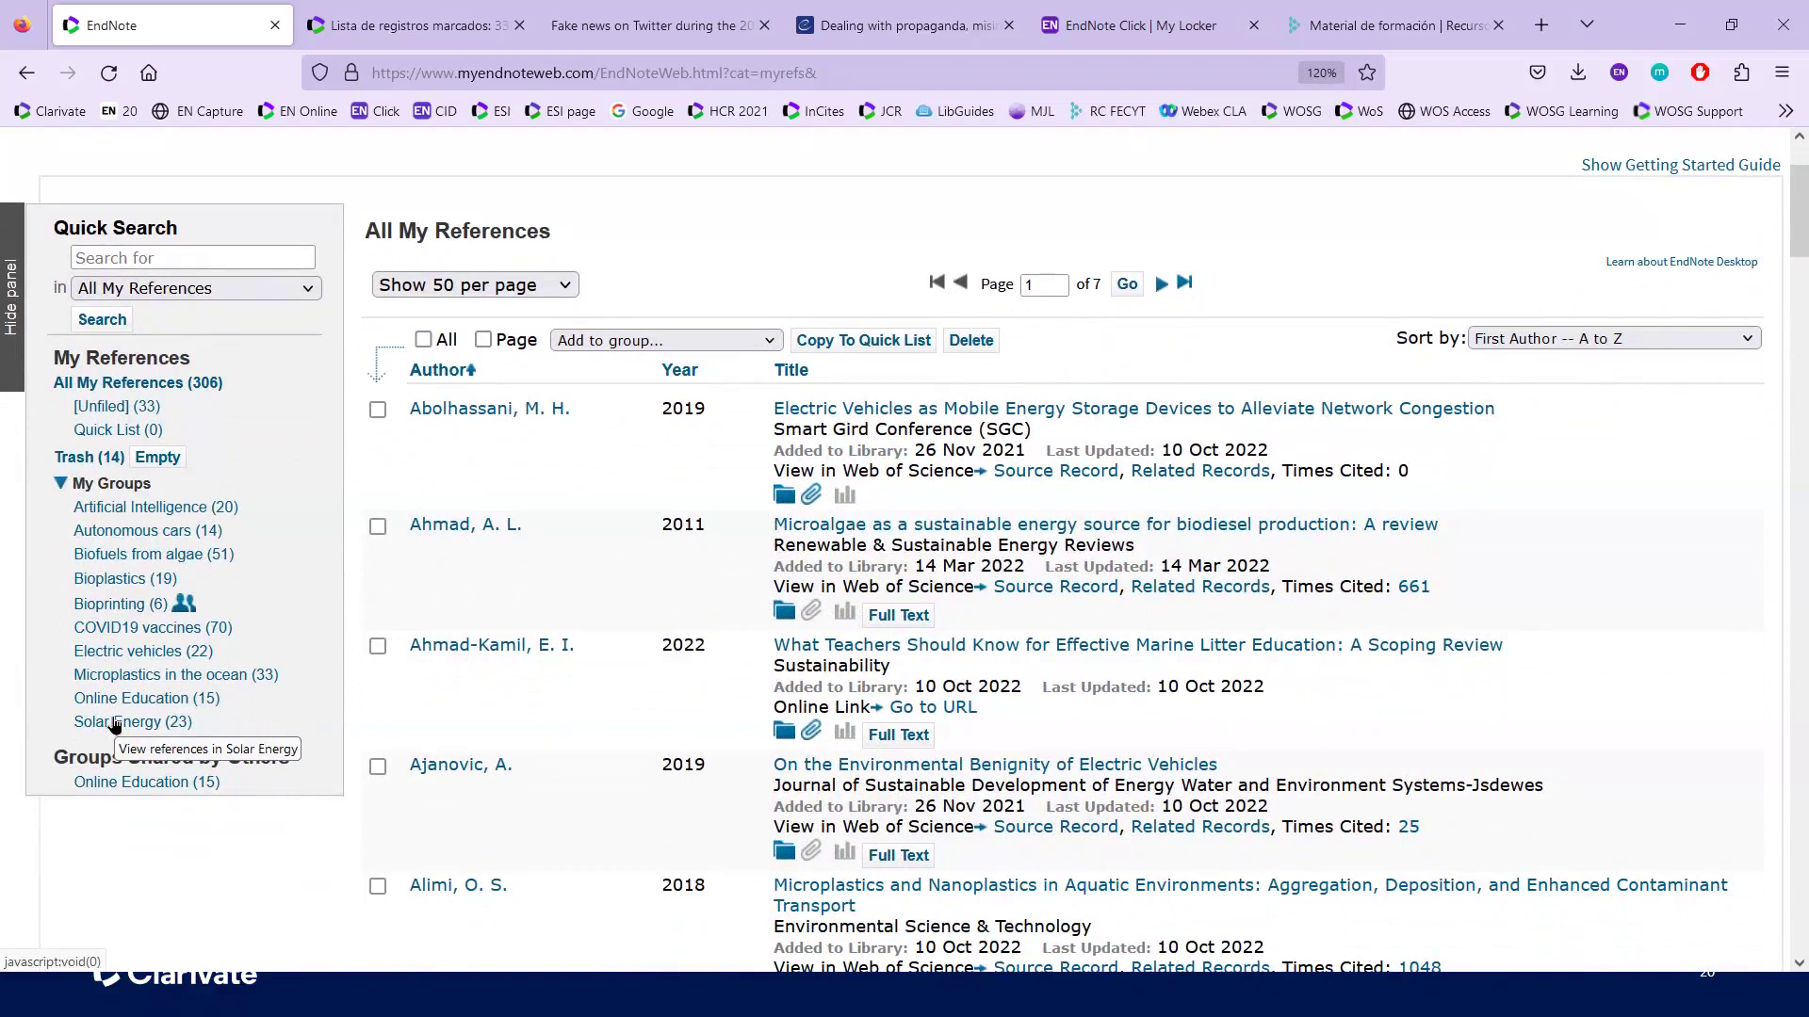
{"action": "scroll", "coordinate": [115, 724], "scroll_direction": "up", "scroll_amount": 3}
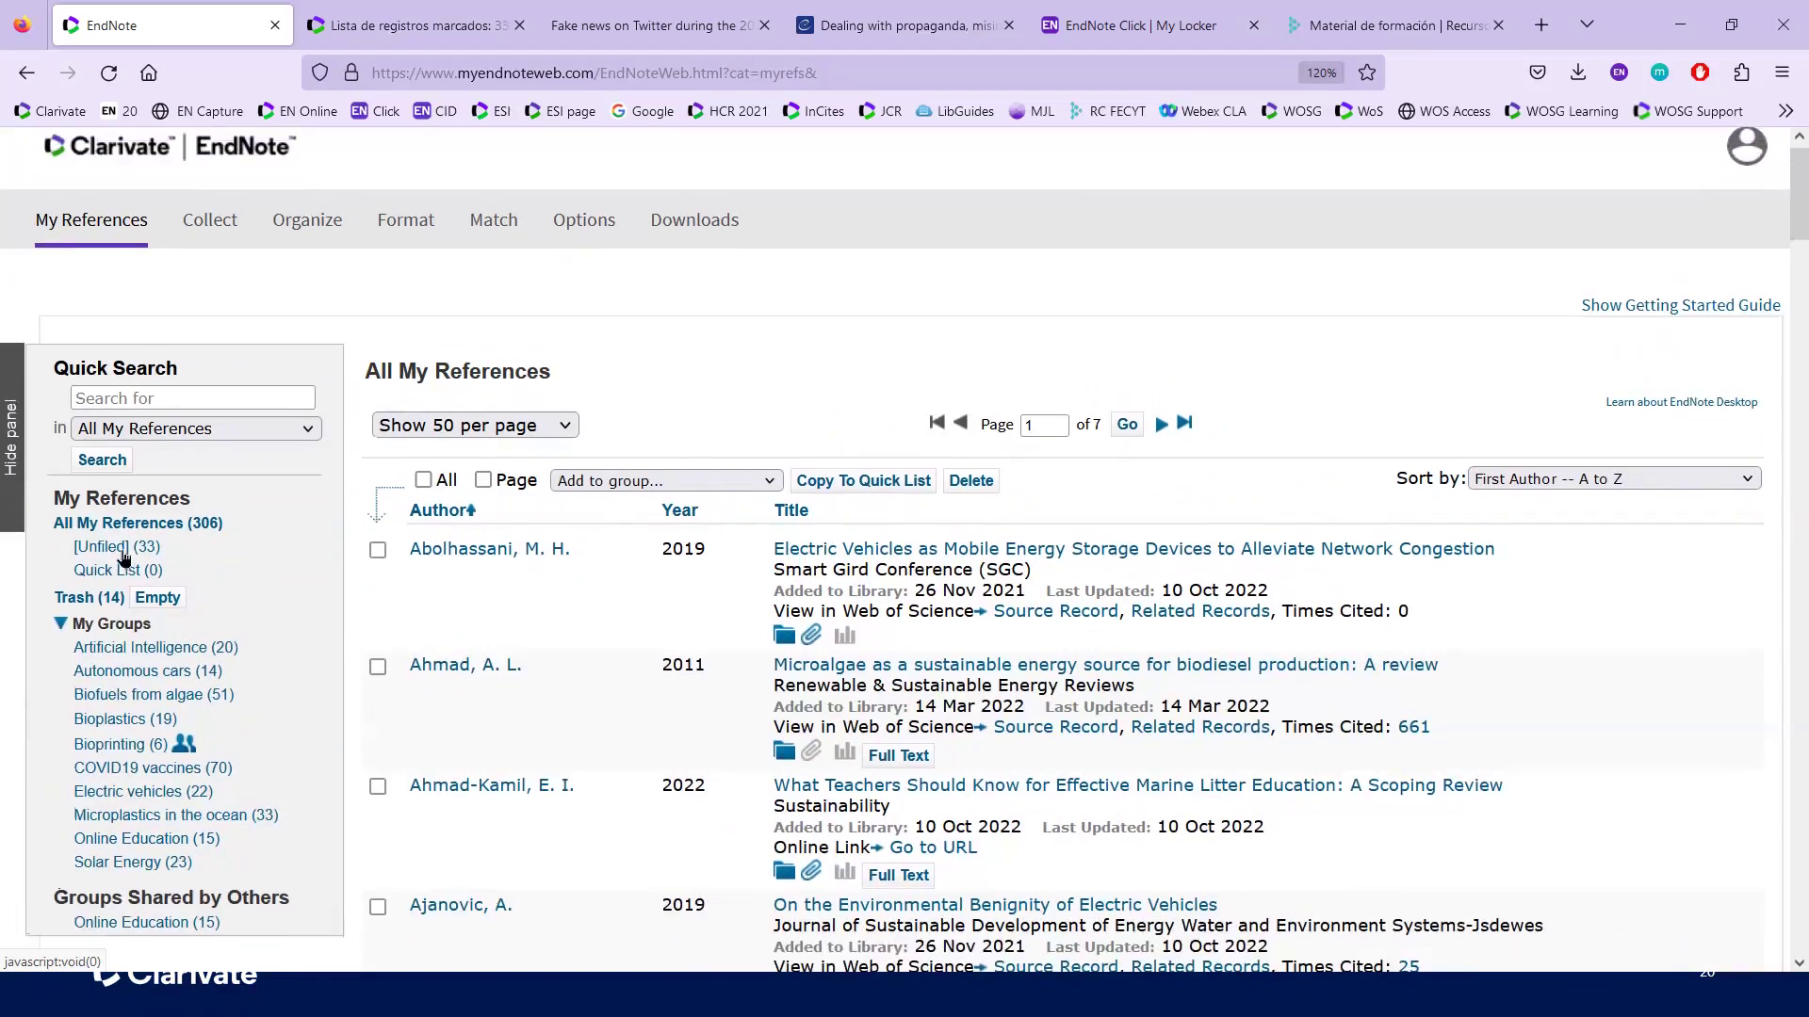
Step: Add all unfiled references to a new group named "Misinformation in politics"
{"action": "left_click", "coordinate": [122, 556]}
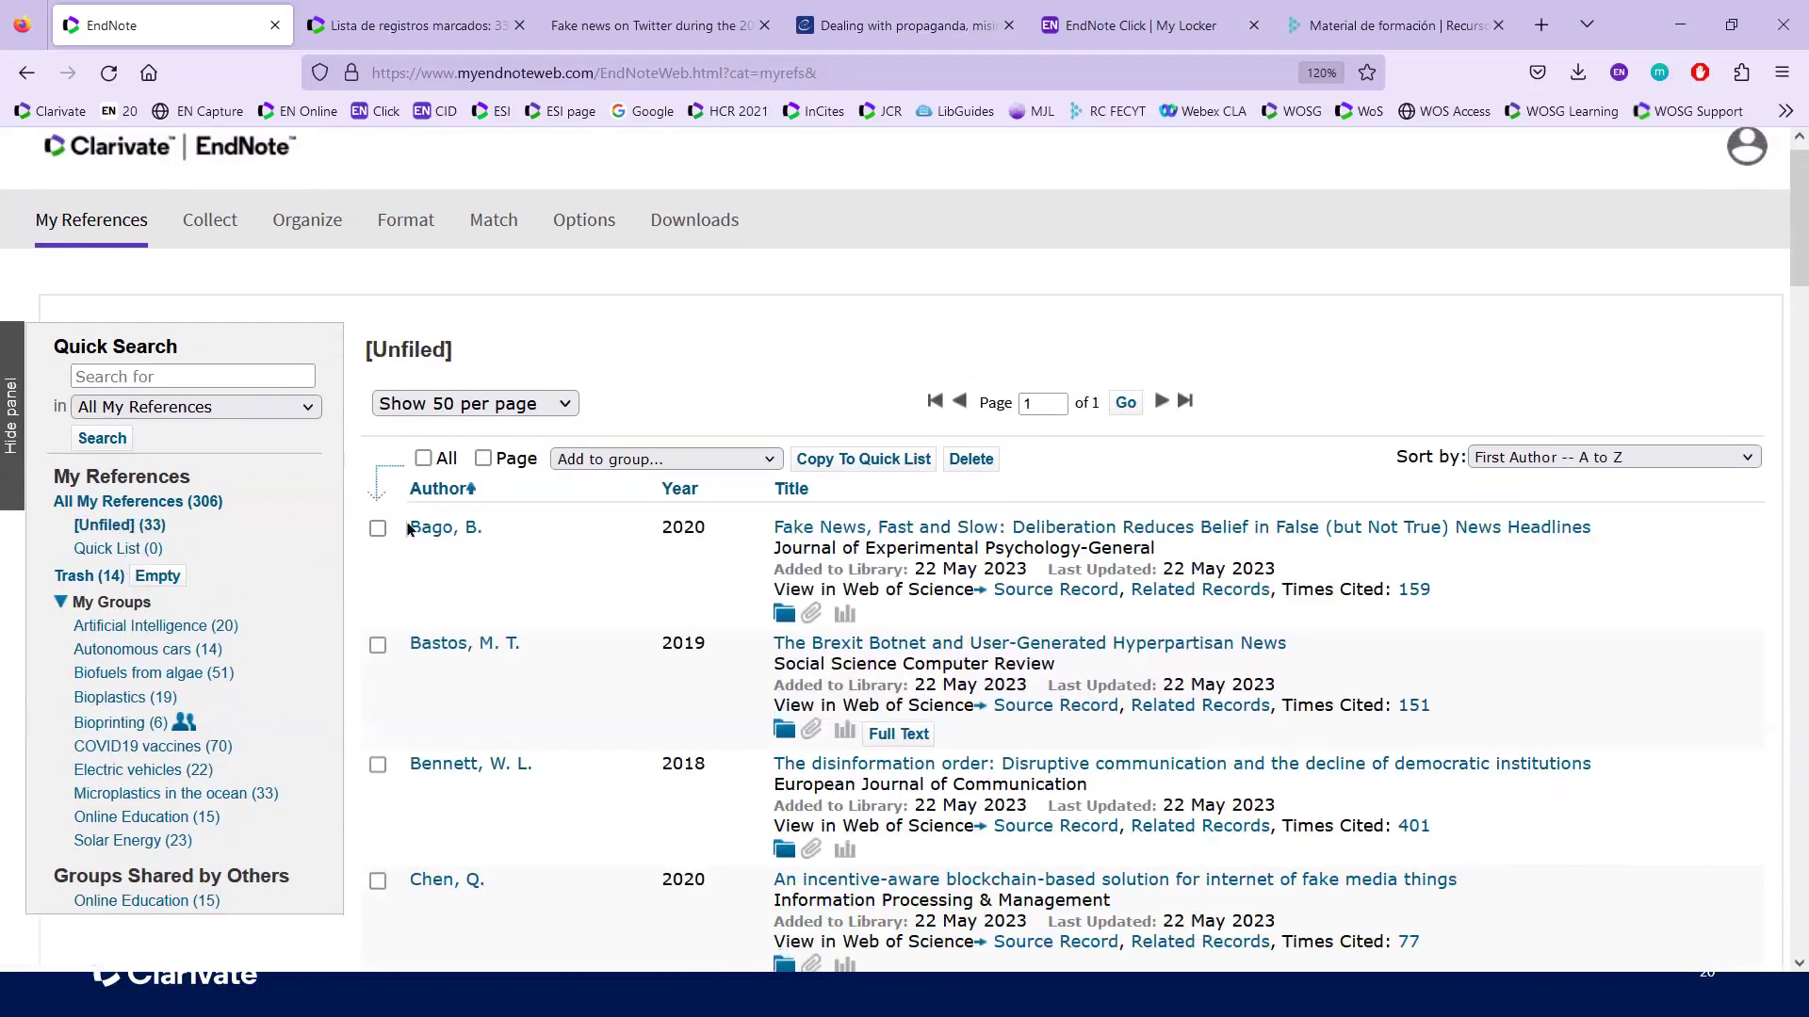
{"action": "left_click", "coordinate": [425, 460]}
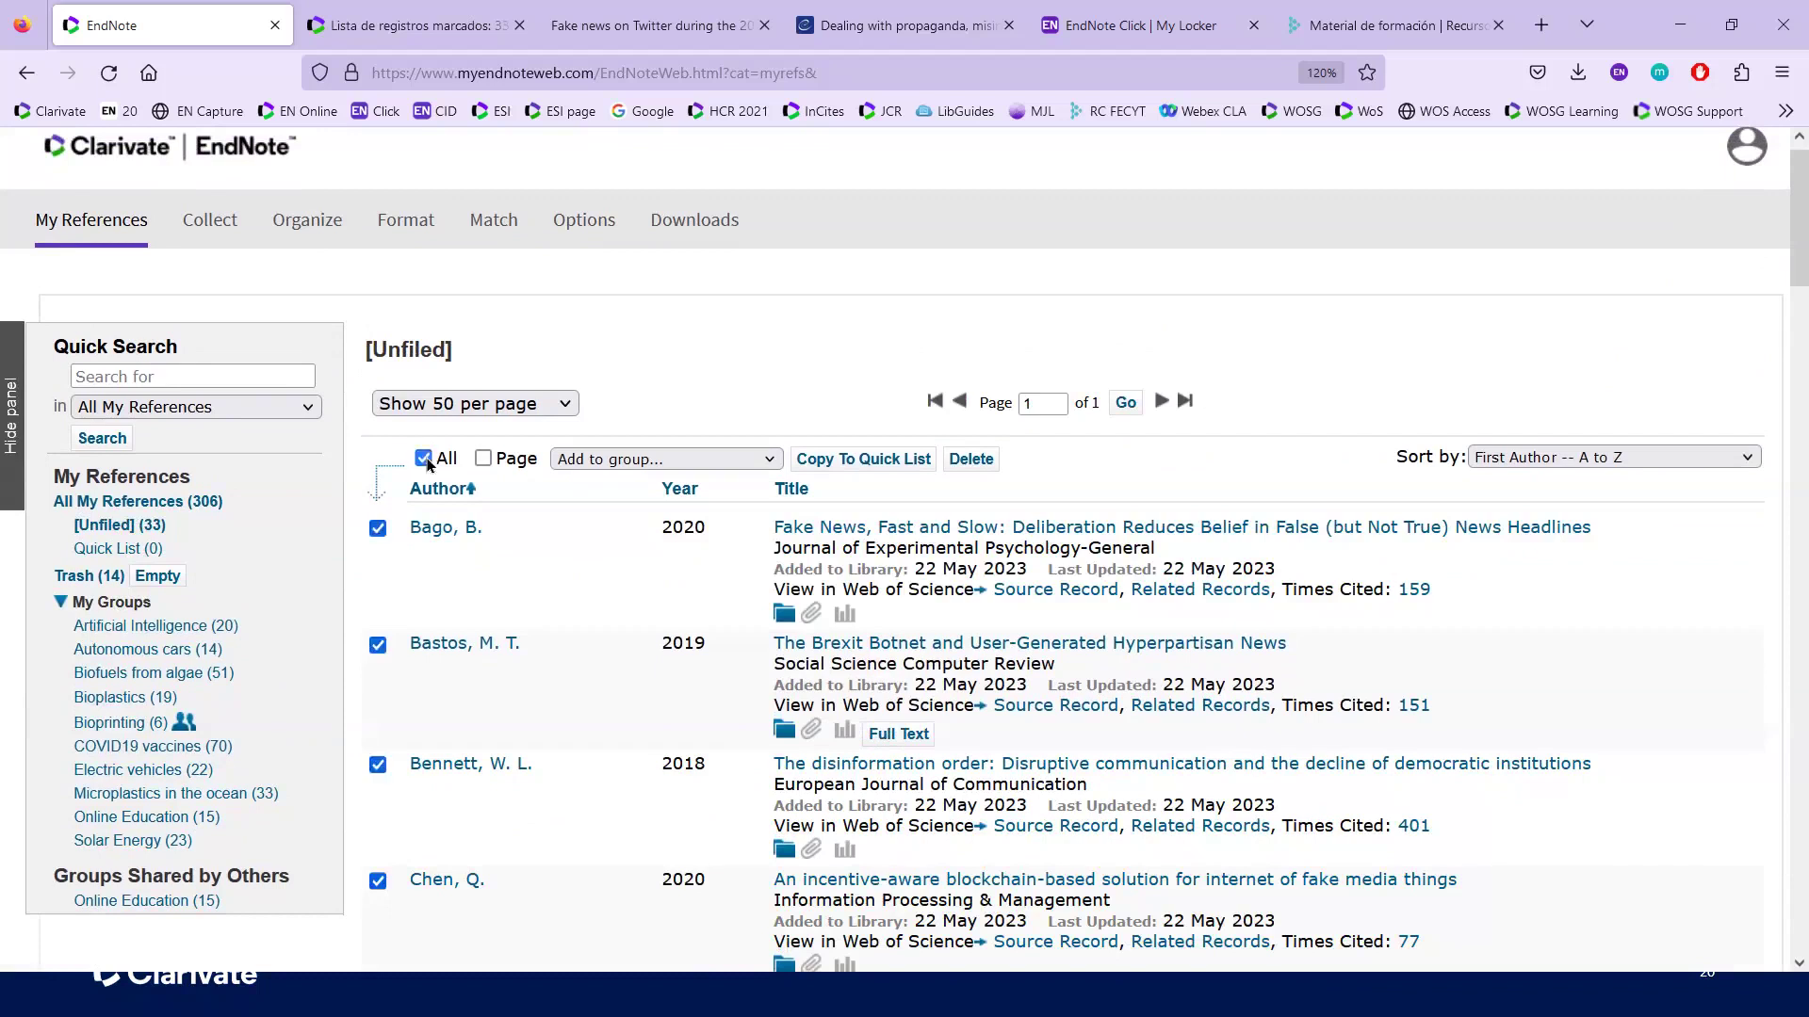
{"action": "left_click", "coordinate": [769, 462]}
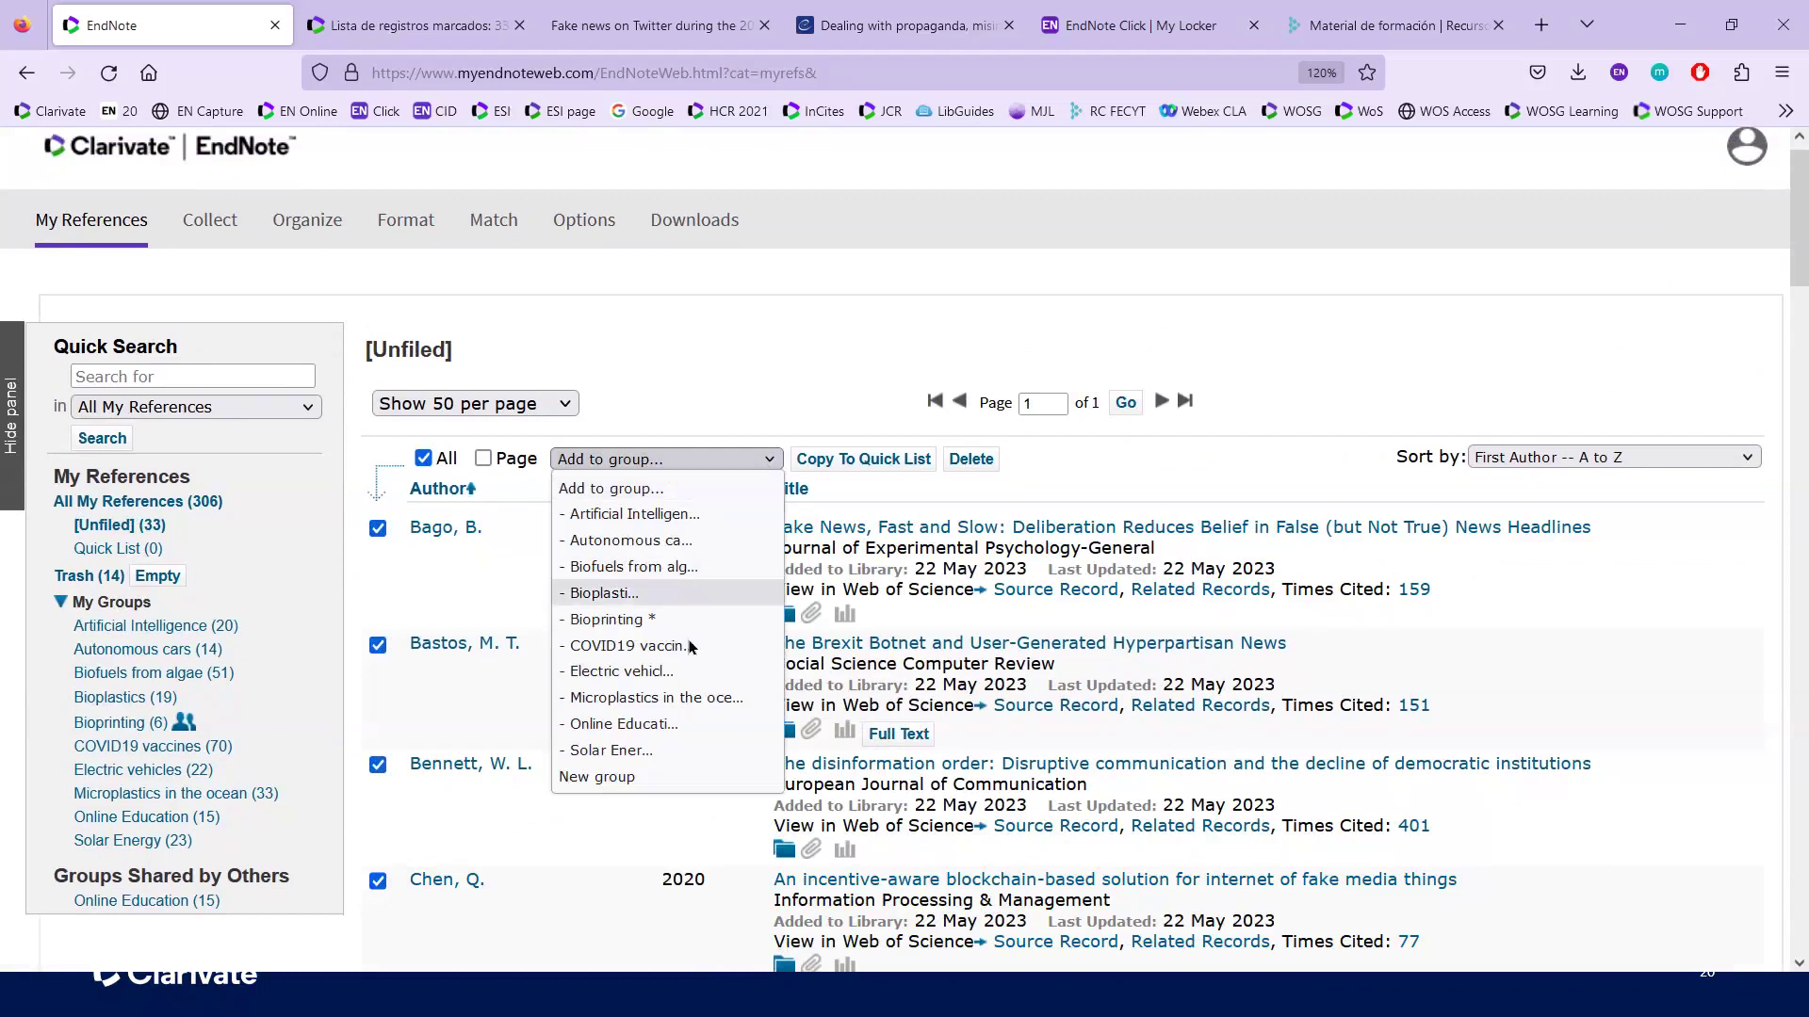
{"action": "left_click", "coordinate": [614, 782]}
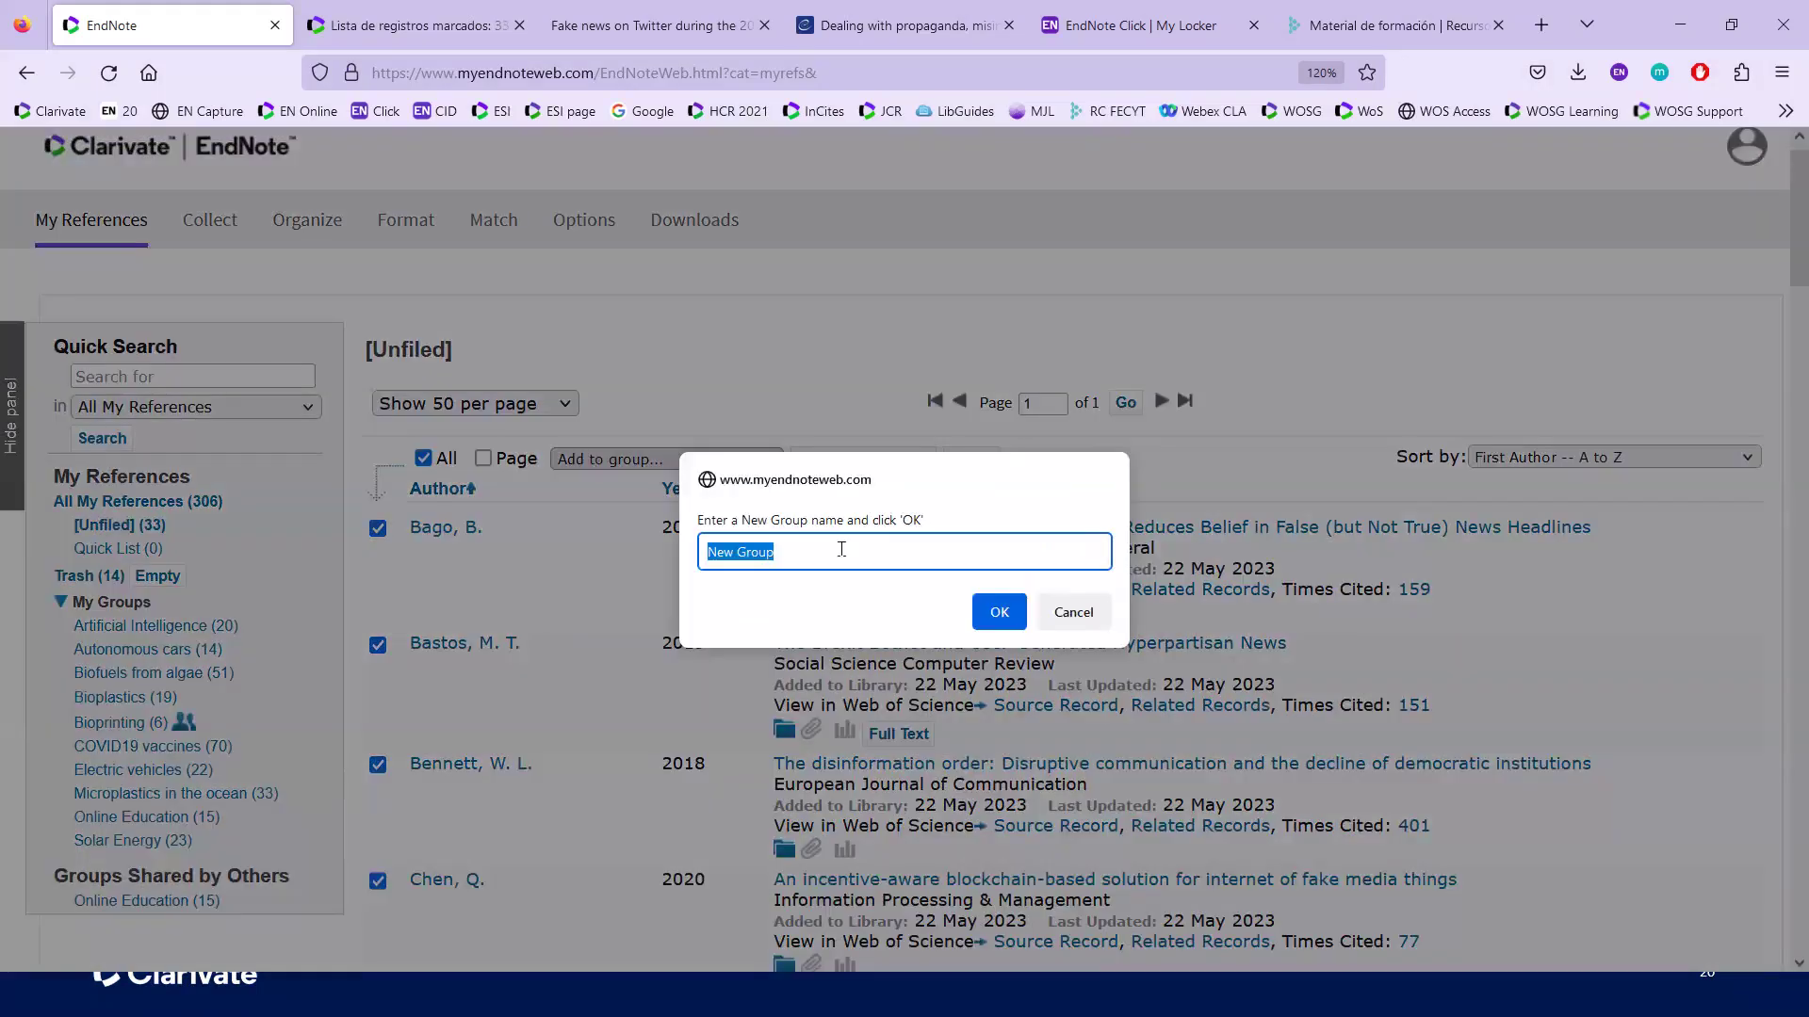
{"action": "type", "text": "Misinformation in politics"}
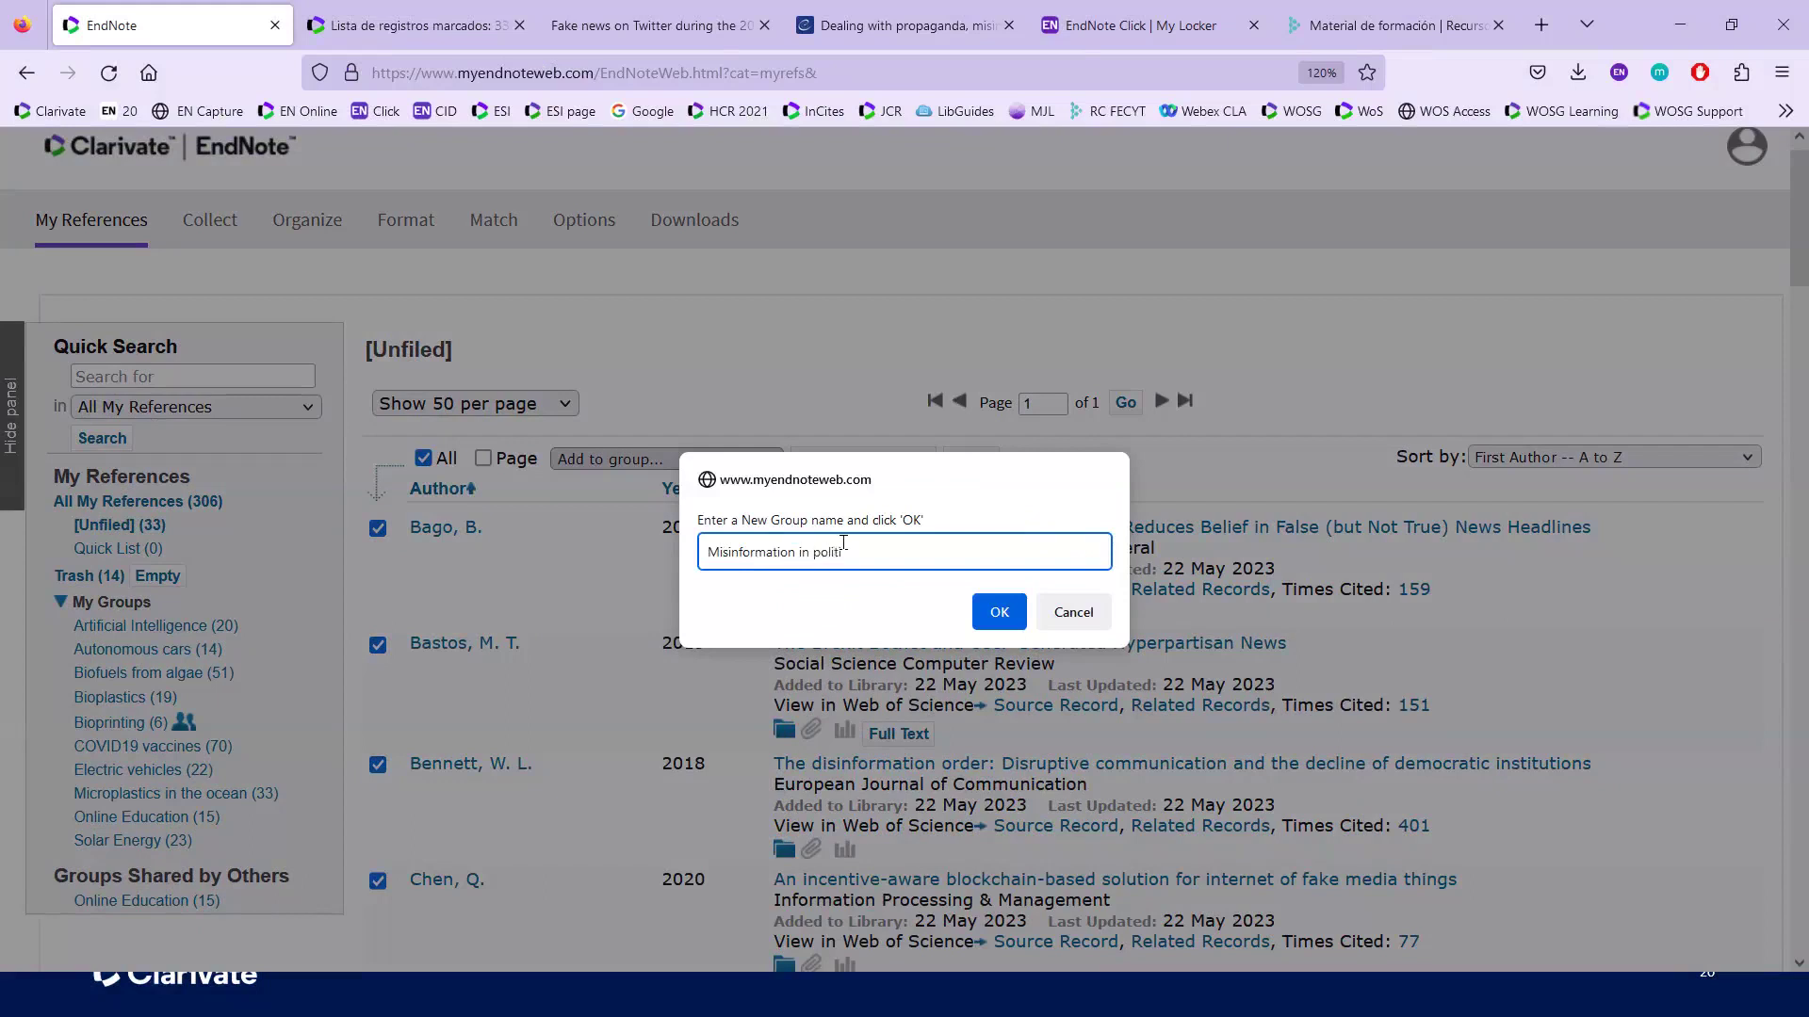
{"action": "left_click", "coordinate": [998, 612]}
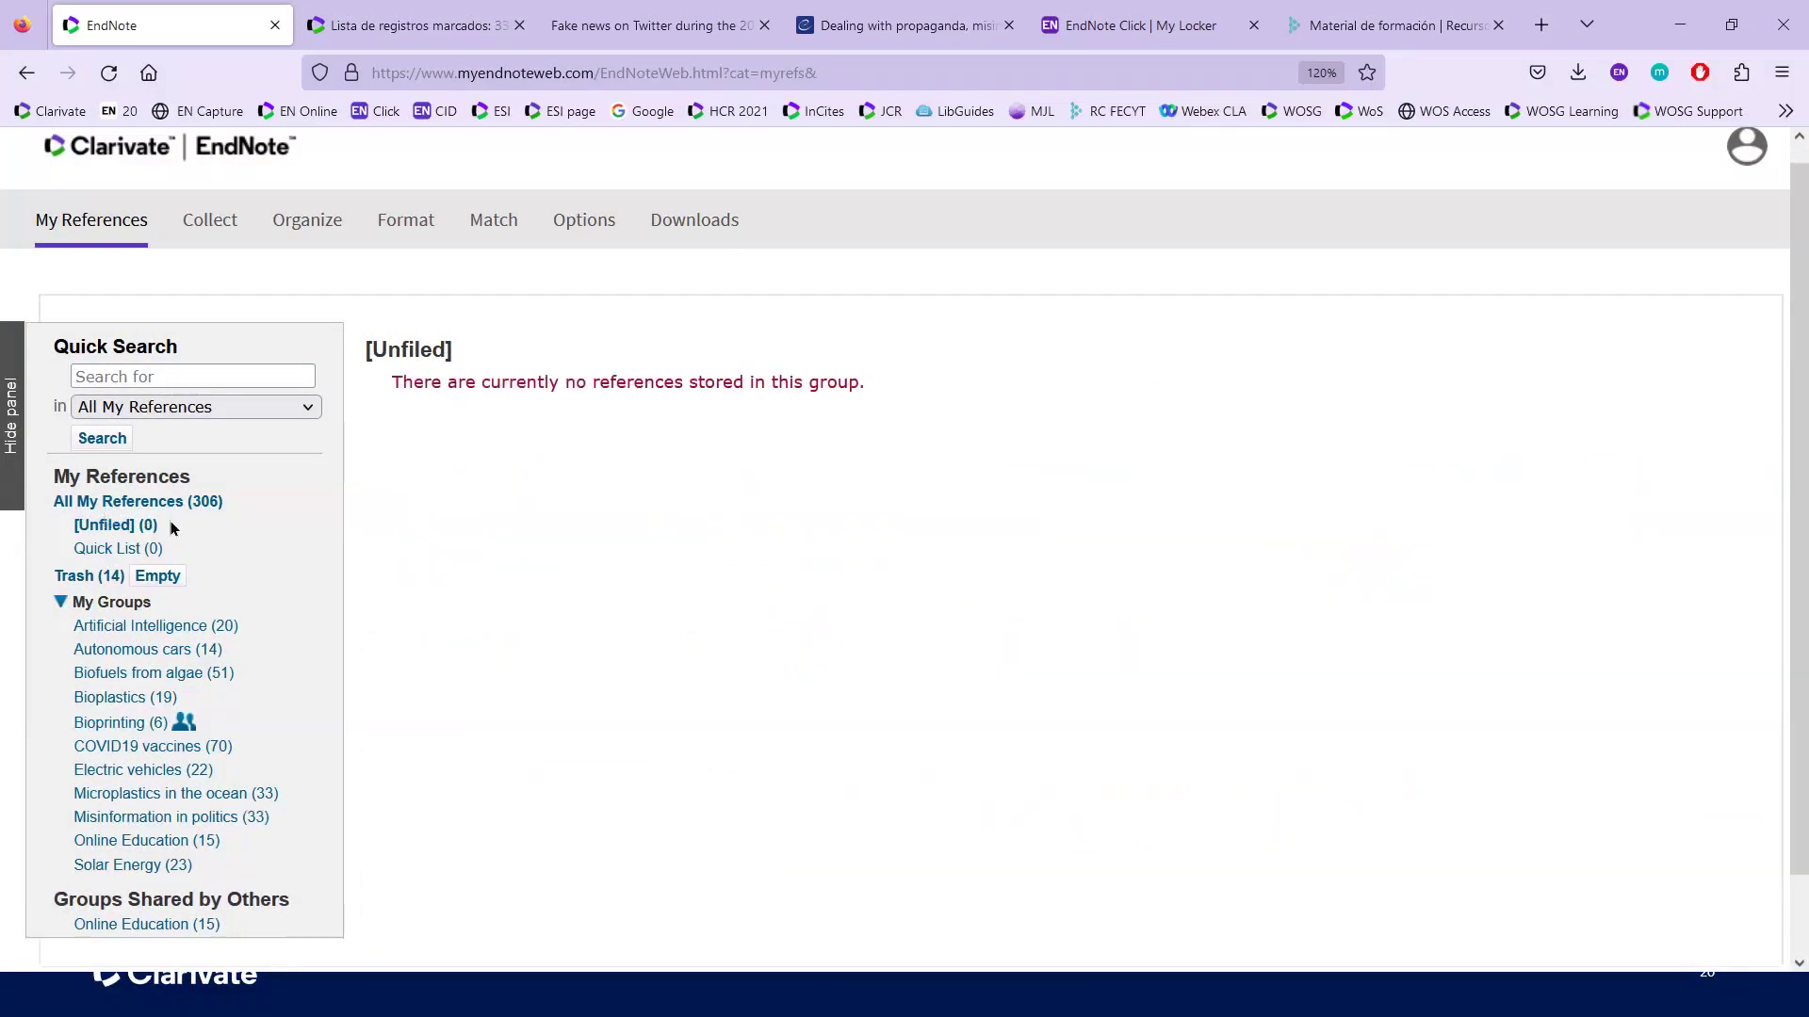
Step: Open the "Misinformation in politics" group and check which groups its first reference belongs to
{"action": "scroll", "coordinate": [188, 518], "scroll_direction": "down", "scroll_amount": 1}
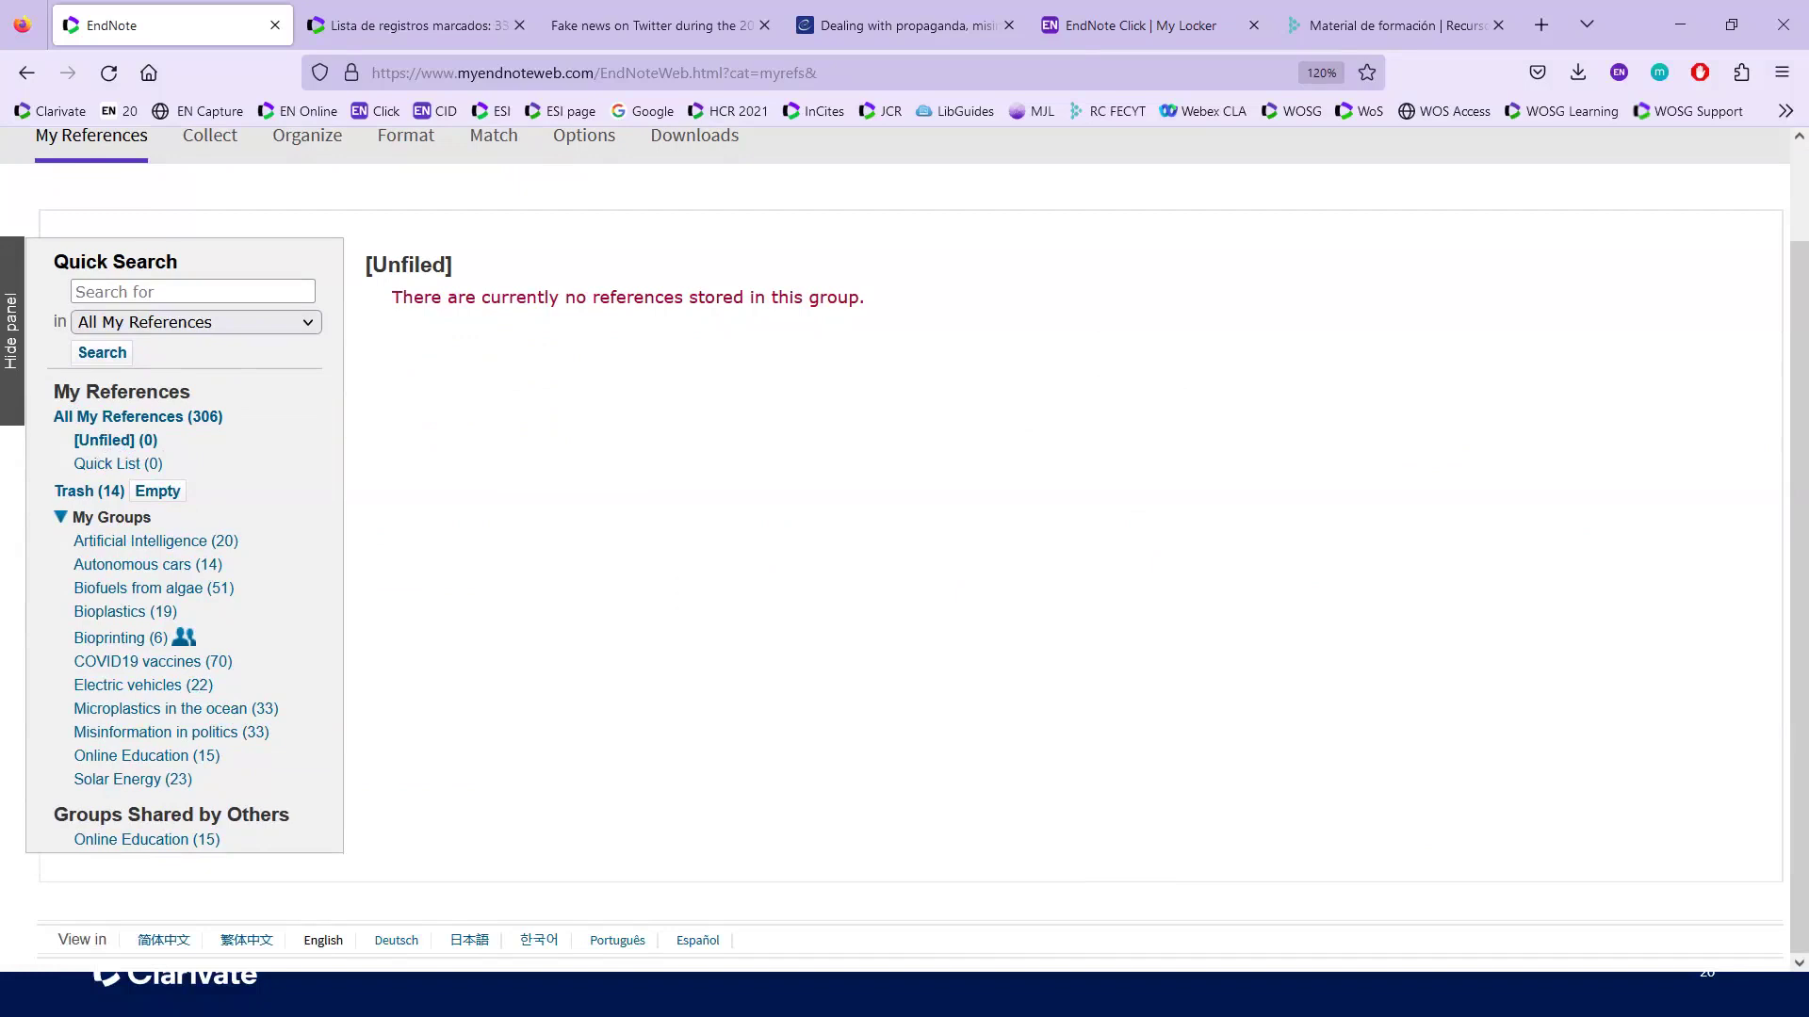
{"action": "left_click", "coordinate": [187, 739]}
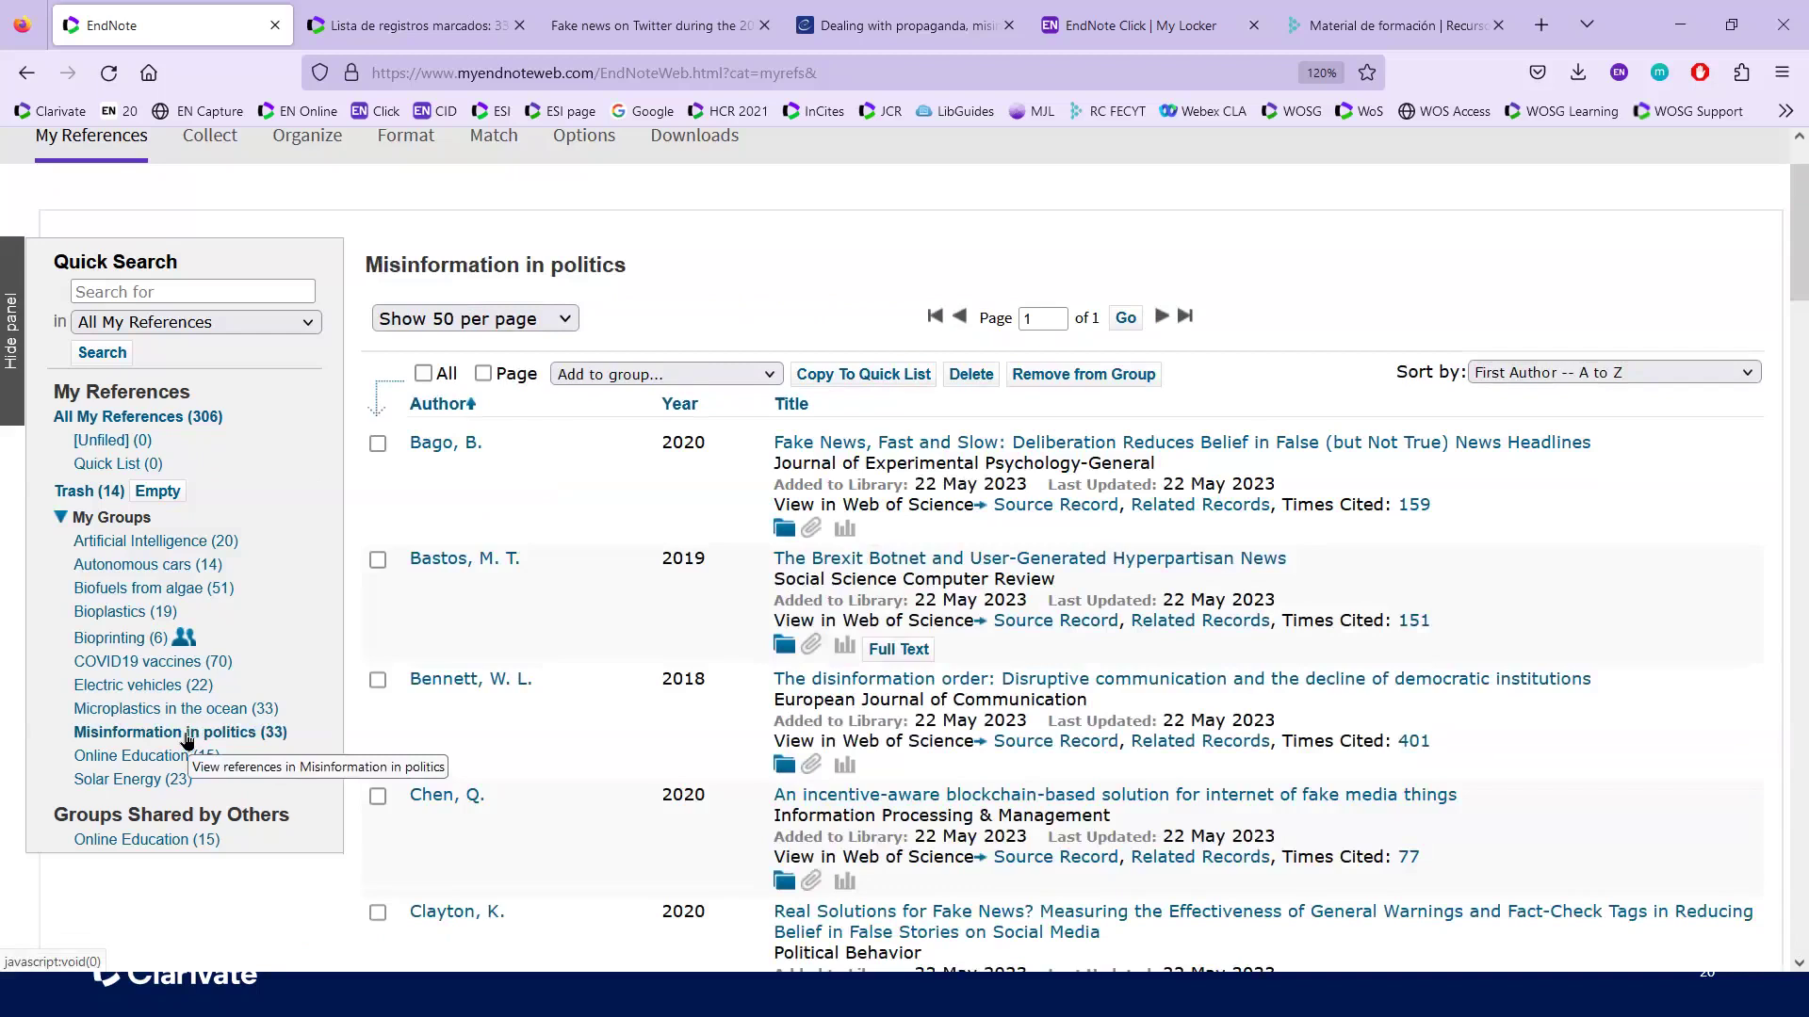
{"action": "left_click", "coordinate": [781, 531]}
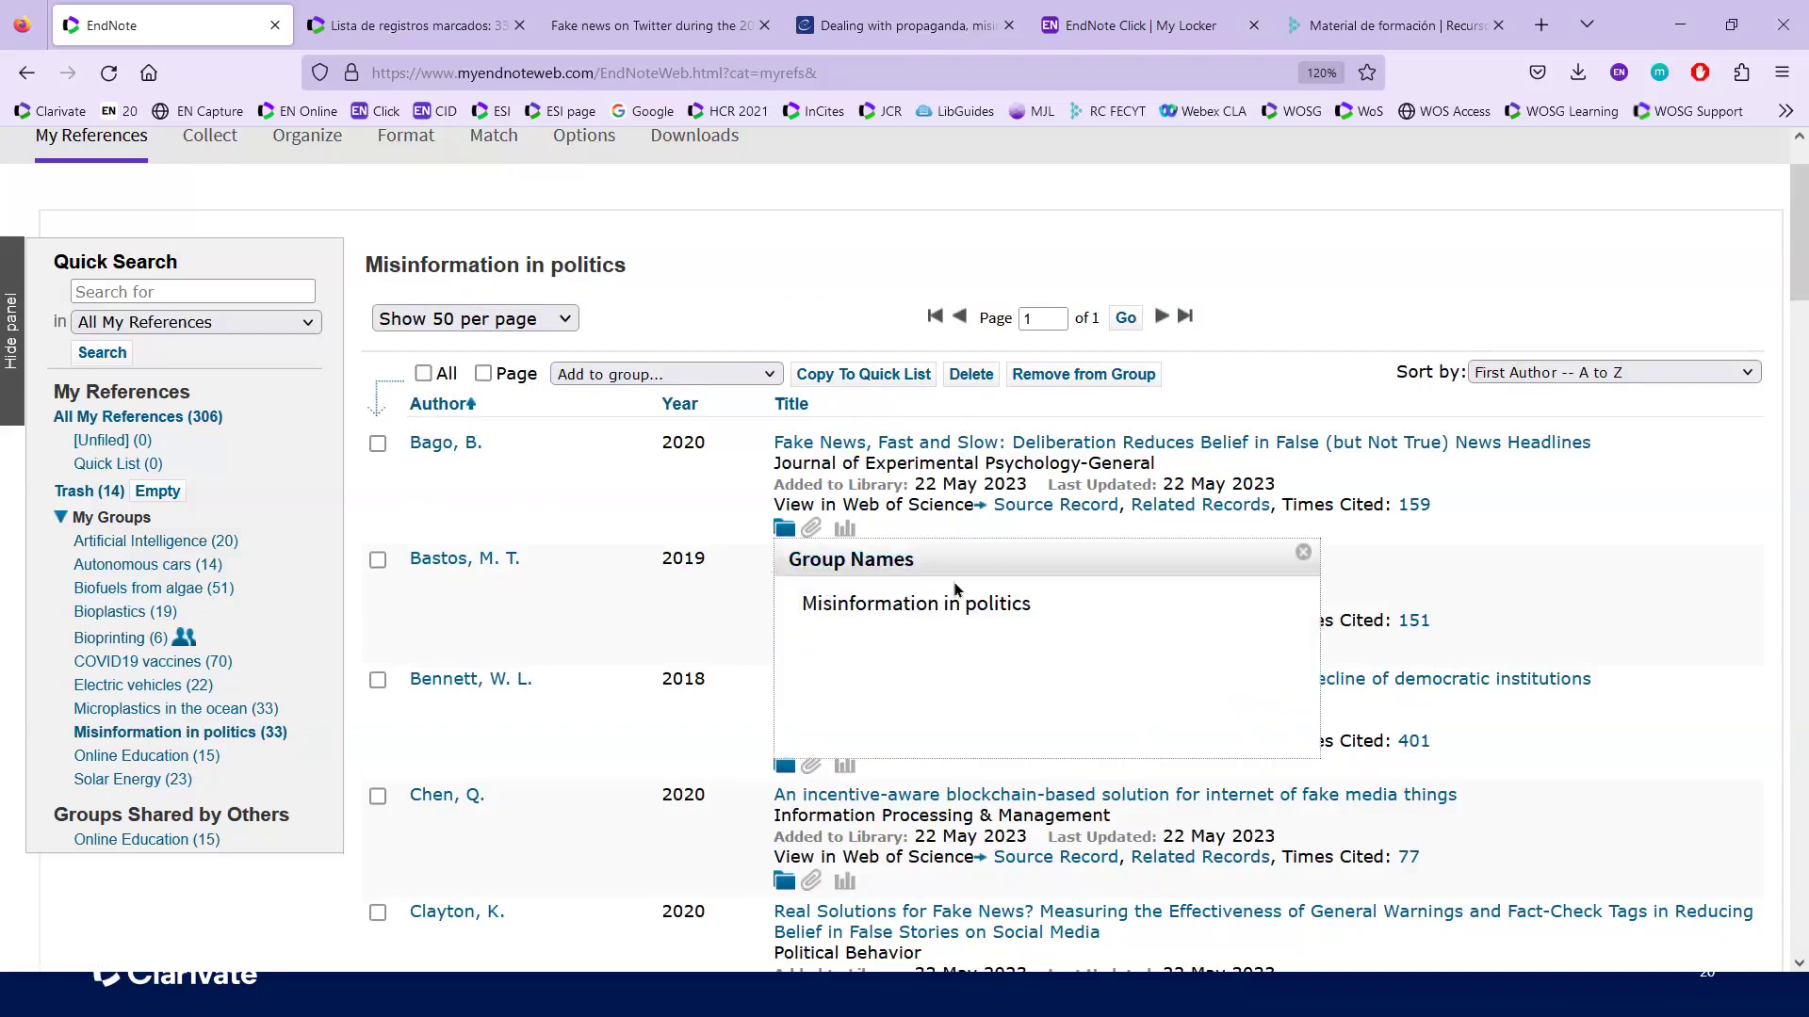
{"action": "left_click", "coordinate": [1301, 556]}
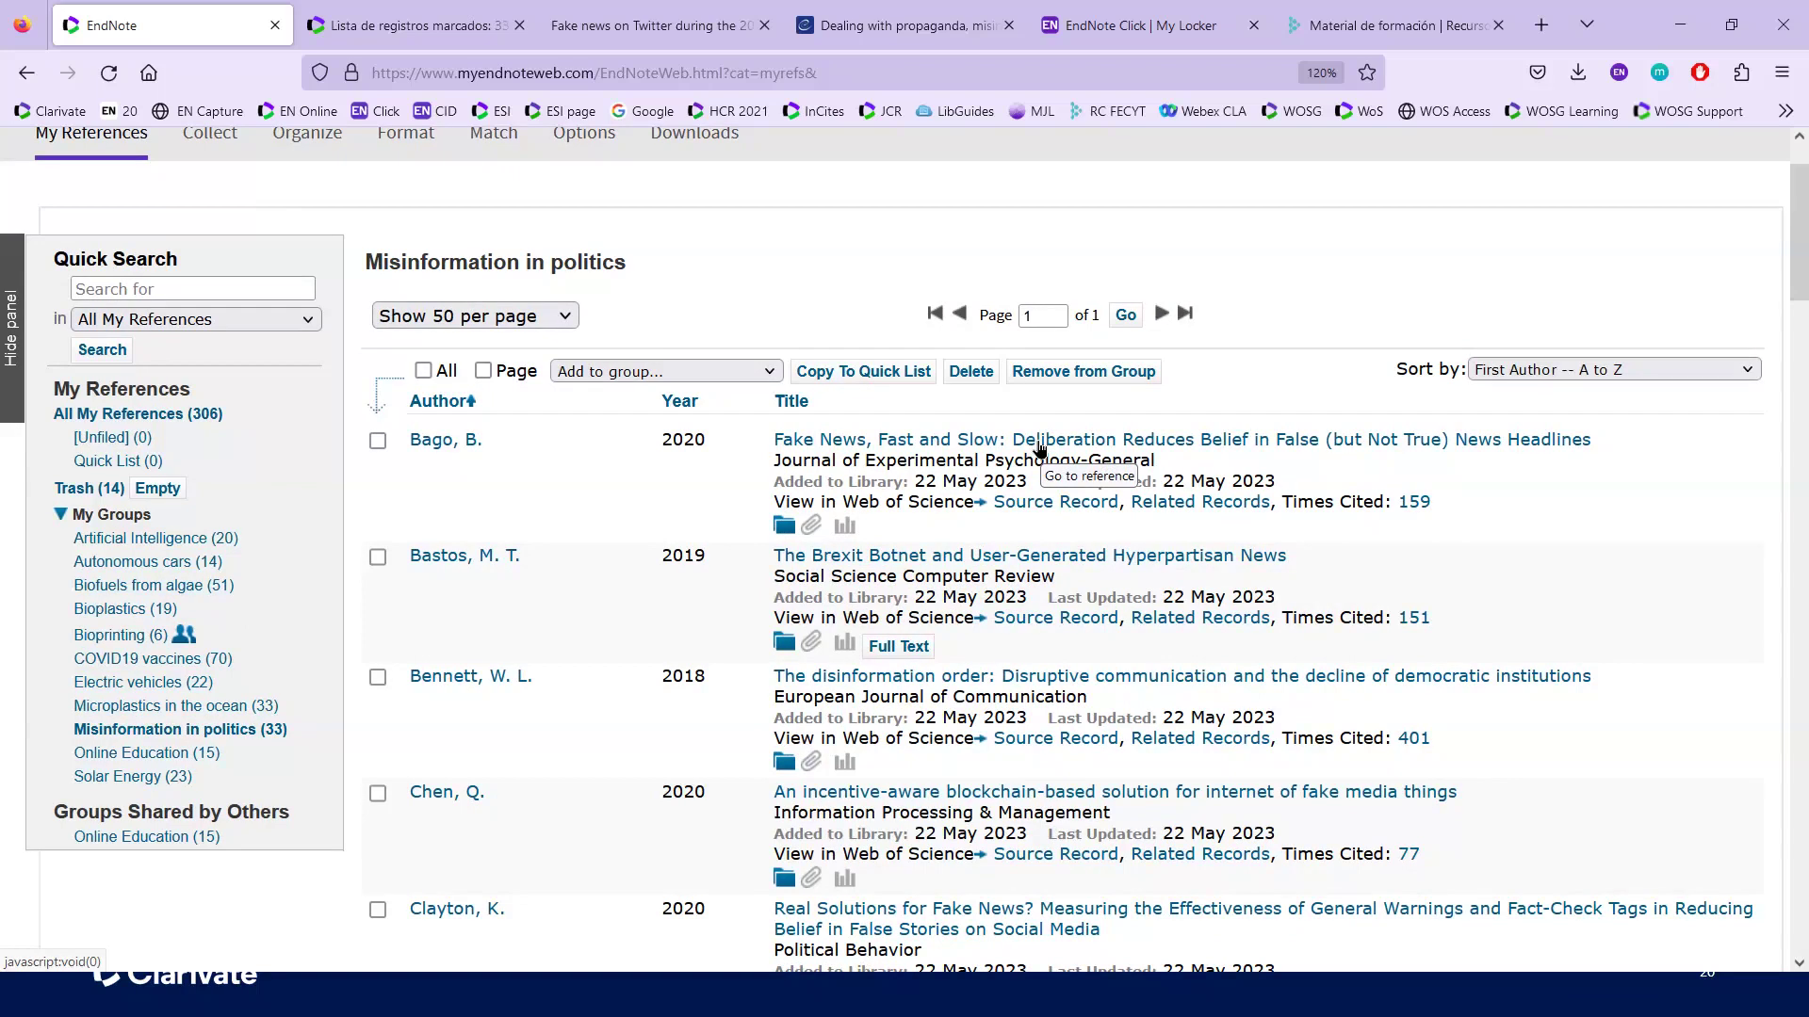
Step: Open the reference "Fake News, Fast and Slow: Deliberation Reduces Belief in False (but Not True) News Headlines" and examine its bibliographic fields and attachment options
{"action": "left_click", "coordinate": [1040, 443]}
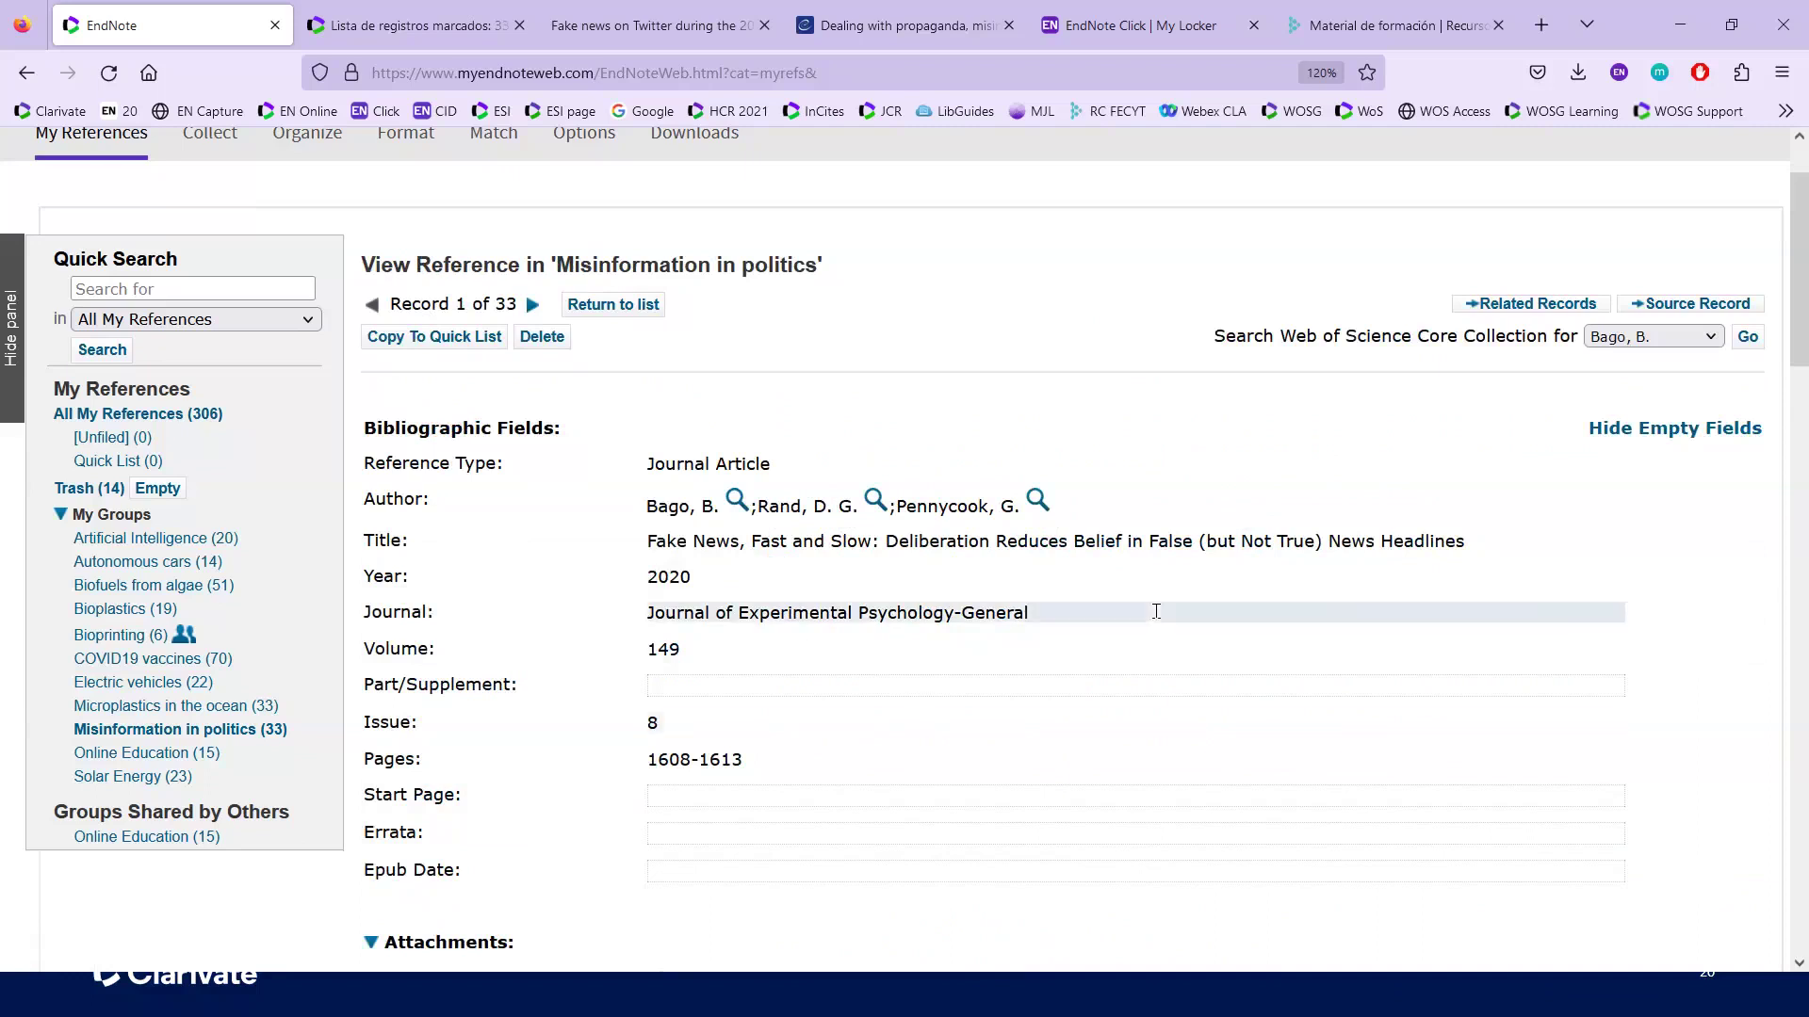
{"action": "scroll", "coordinate": [1156, 611], "scroll_direction": "down", "scroll_amount": 7}
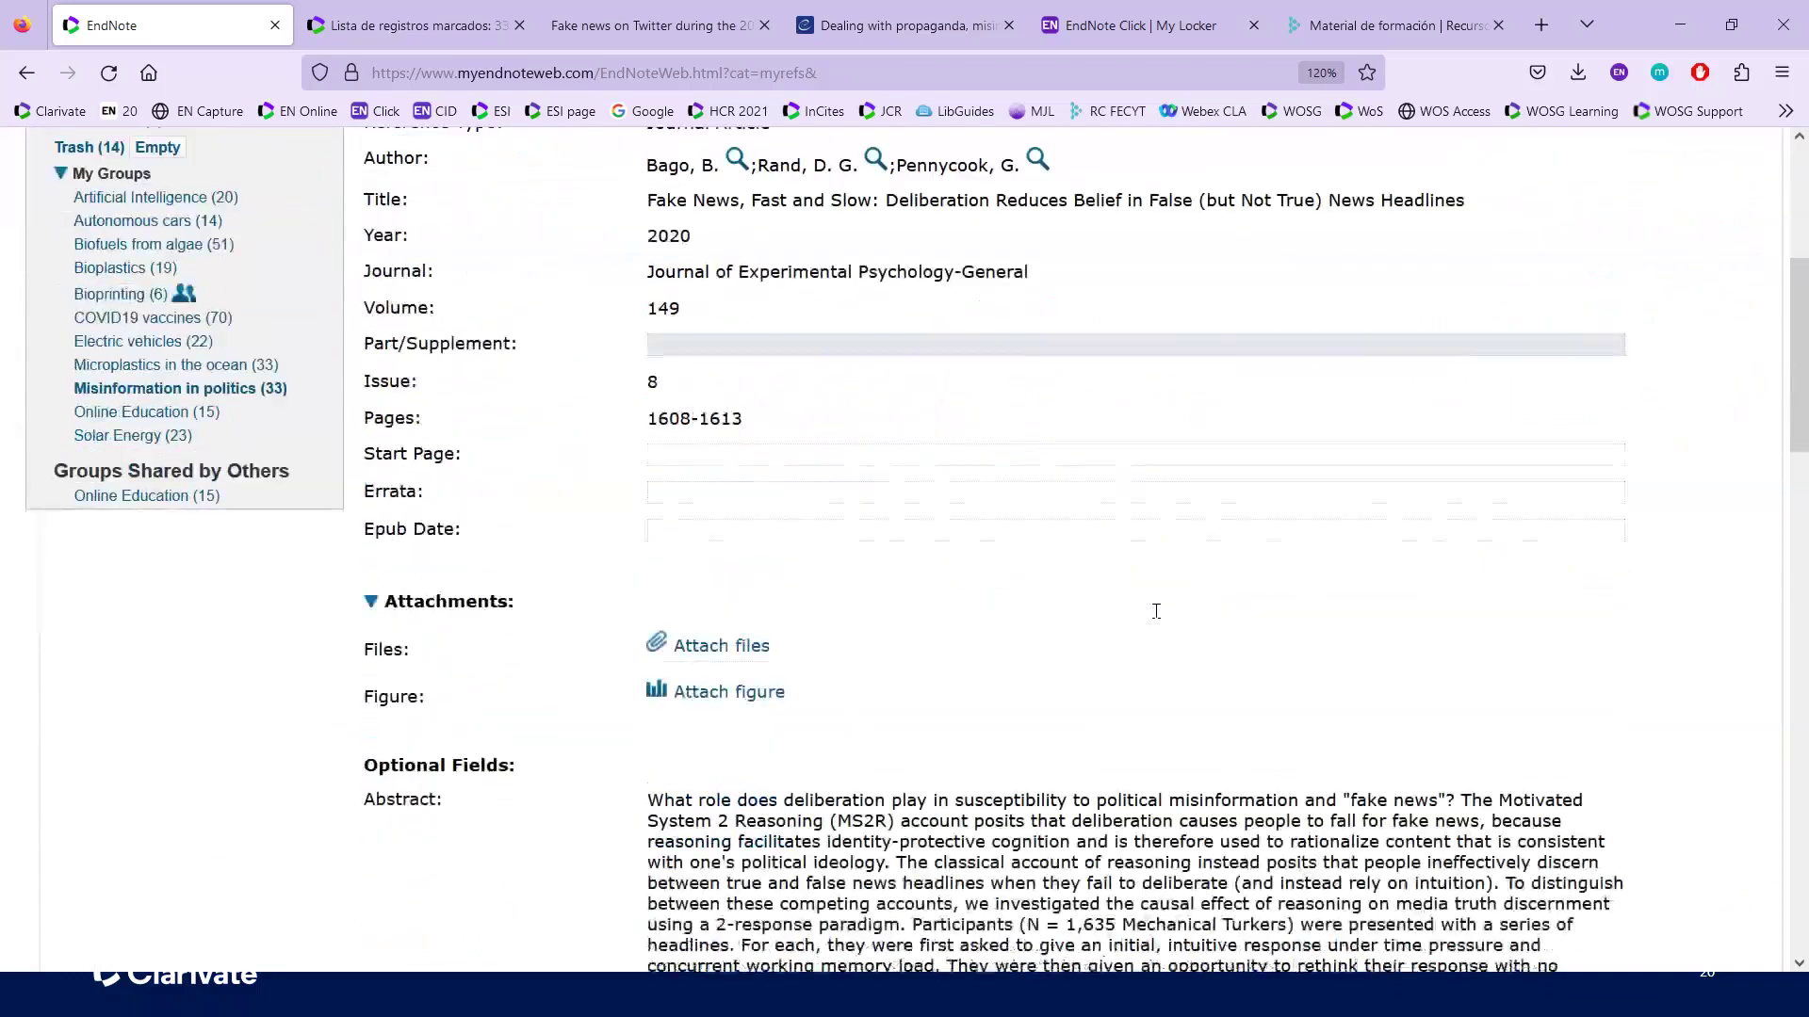
{"action": "scroll", "coordinate": [1156, 612], "scroll_direction": "down", "scroll_amount": 1}
{"action": "scroll", "coordinate": [1156, 611], "scroll_direction": "down", "scroll_amount": 2}
{"action": "scroll", "coordinate": [1151, 666], "scroll_direction": "up", "scroll_amount": 6}
{"action": "scroll", "coordinate": [1147, 674], "scroll_direction": "up", "scroll_amount": 4}
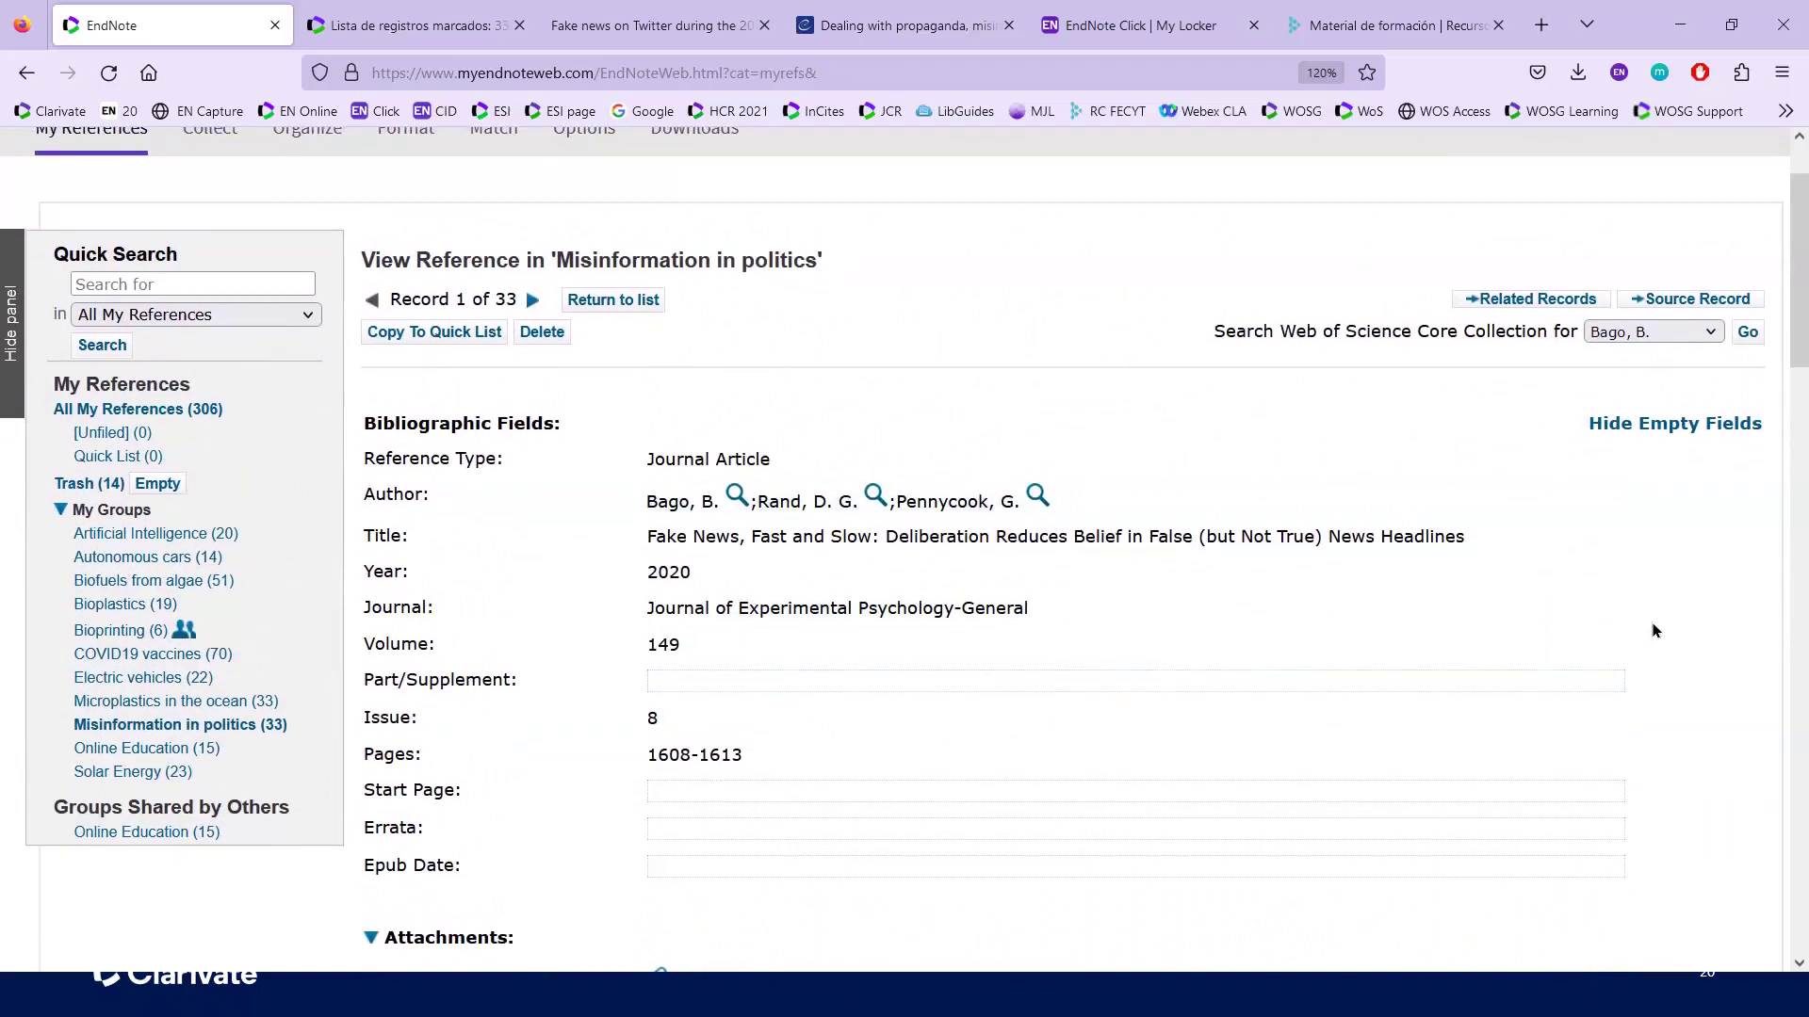
{"action": "scroll", "coordinate": [1650, 628], "scroll_direction": "down", "scroll_amount": 3}
{"action": "scroll", "coordinate": [1653, 627], "scroll_direction": "down", "scroll_amount": 2}
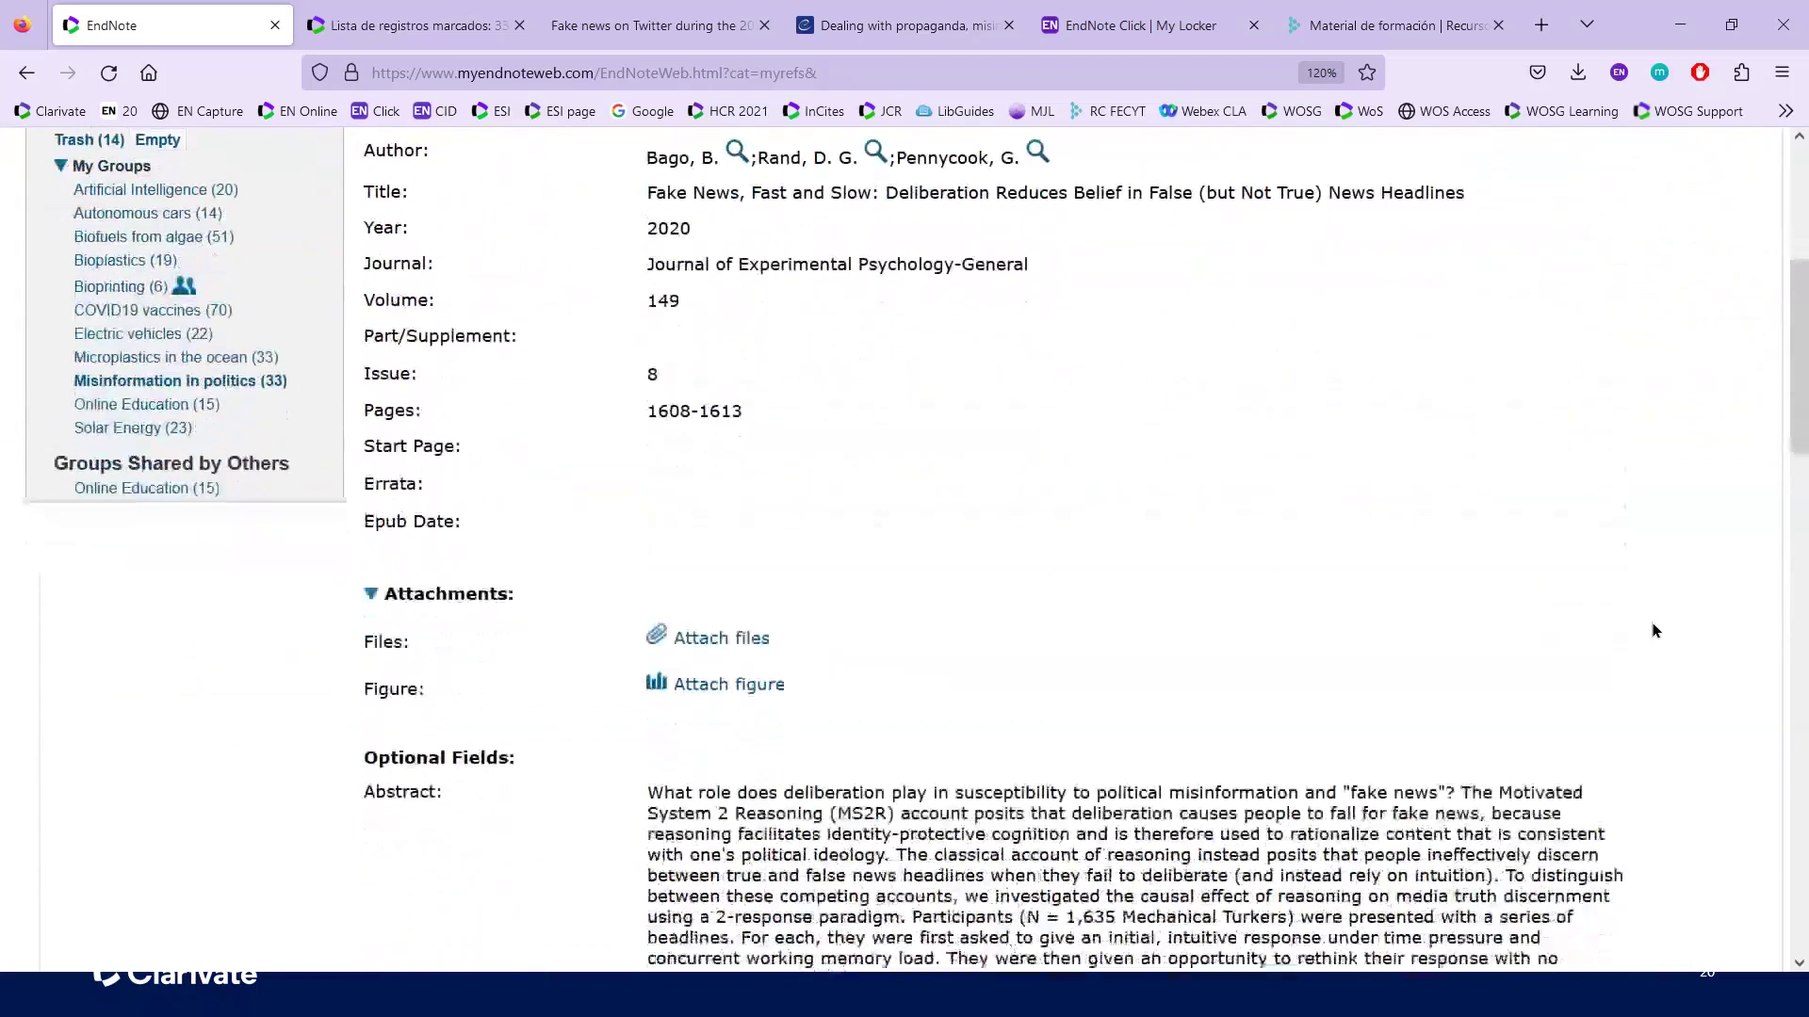
{"action": "scroll", "coordinate": [1647, 630], "scroll_direction": "up", "scroll_amount": 3}
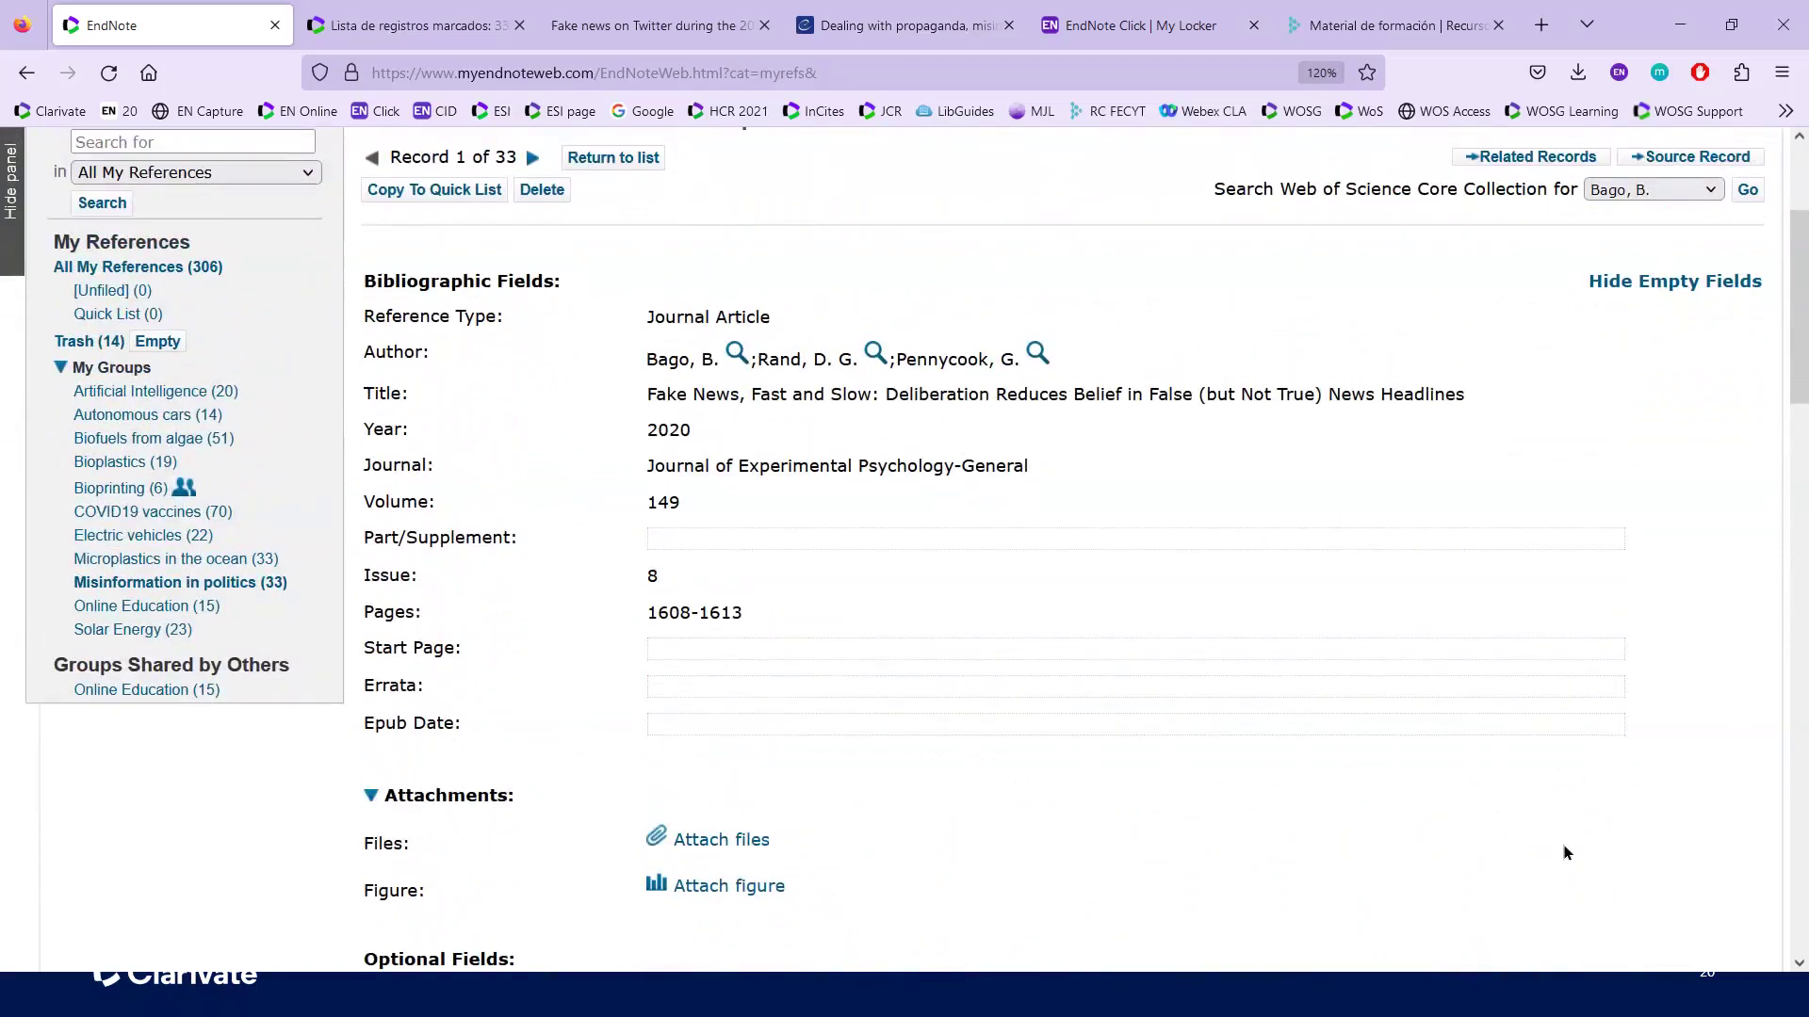
Step: Open the reference's title for editing, leave it without changes, and look through the abstract and other optional fields
{"action": "left_click", "coordinate": [1351, 390]}
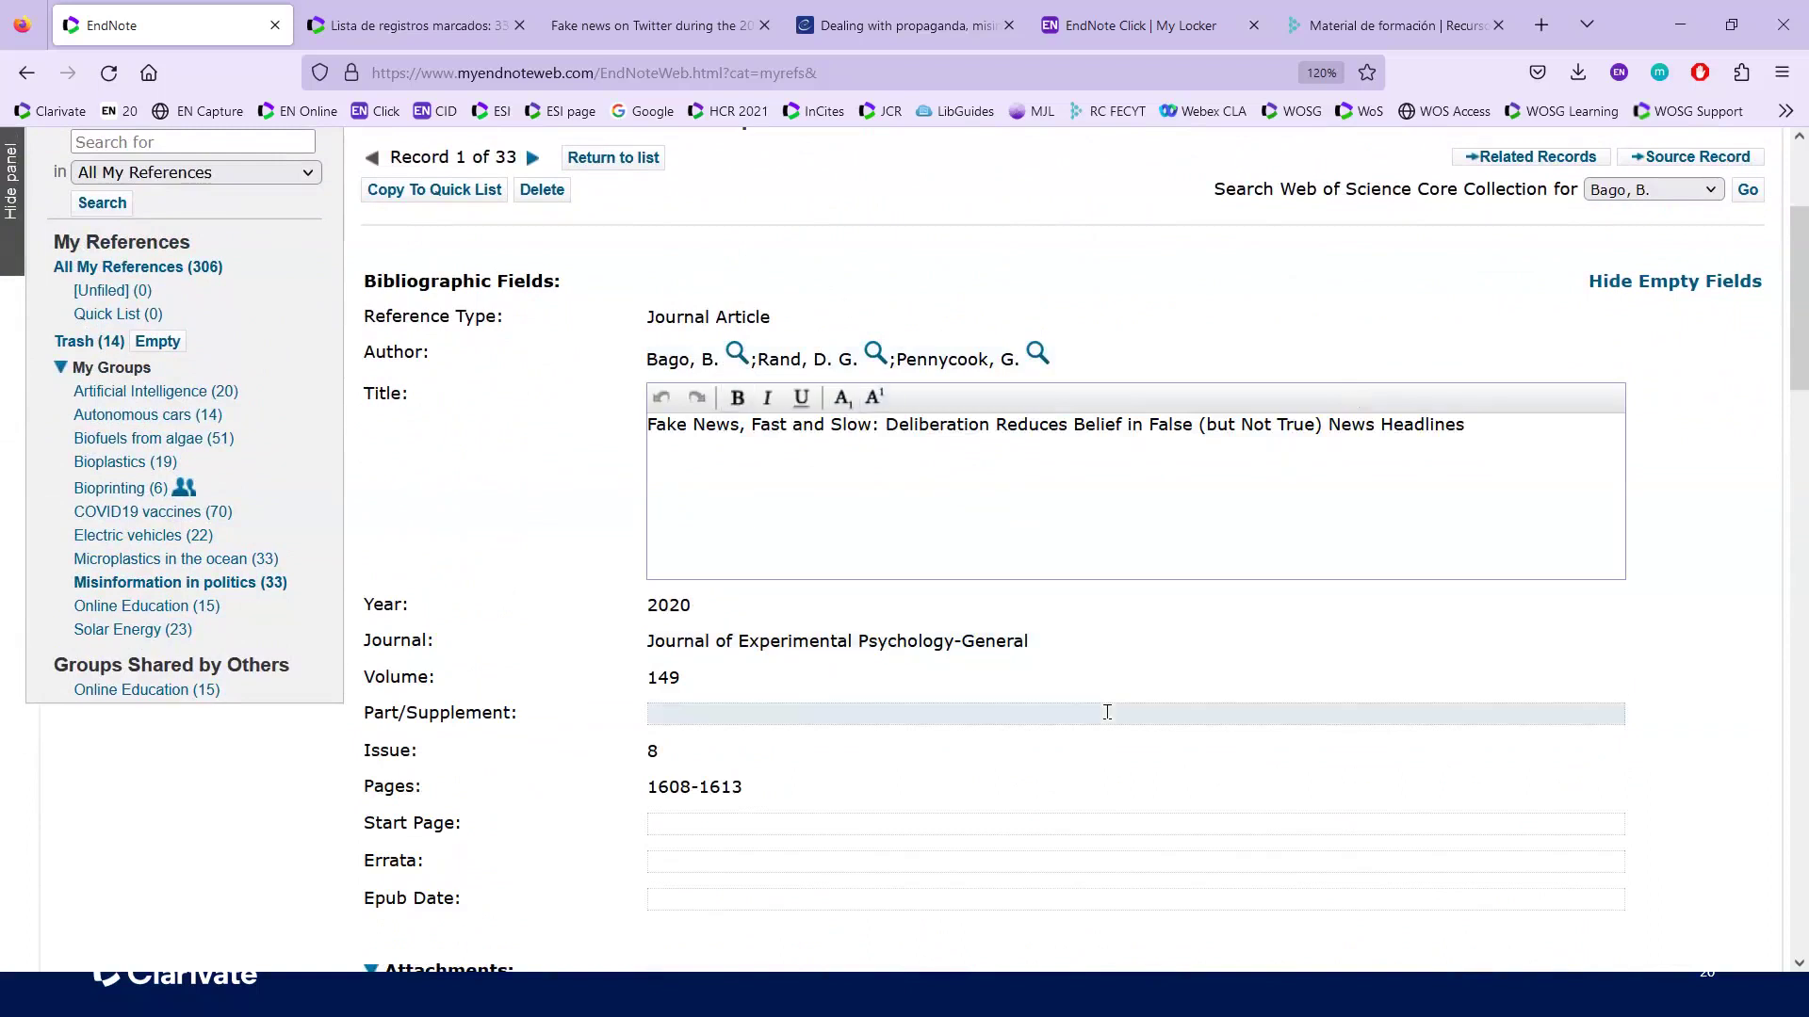
{"action": "scroll", "coordinate": [1106, 710], "scroll_direction": "down", "scroll_amount": 3}
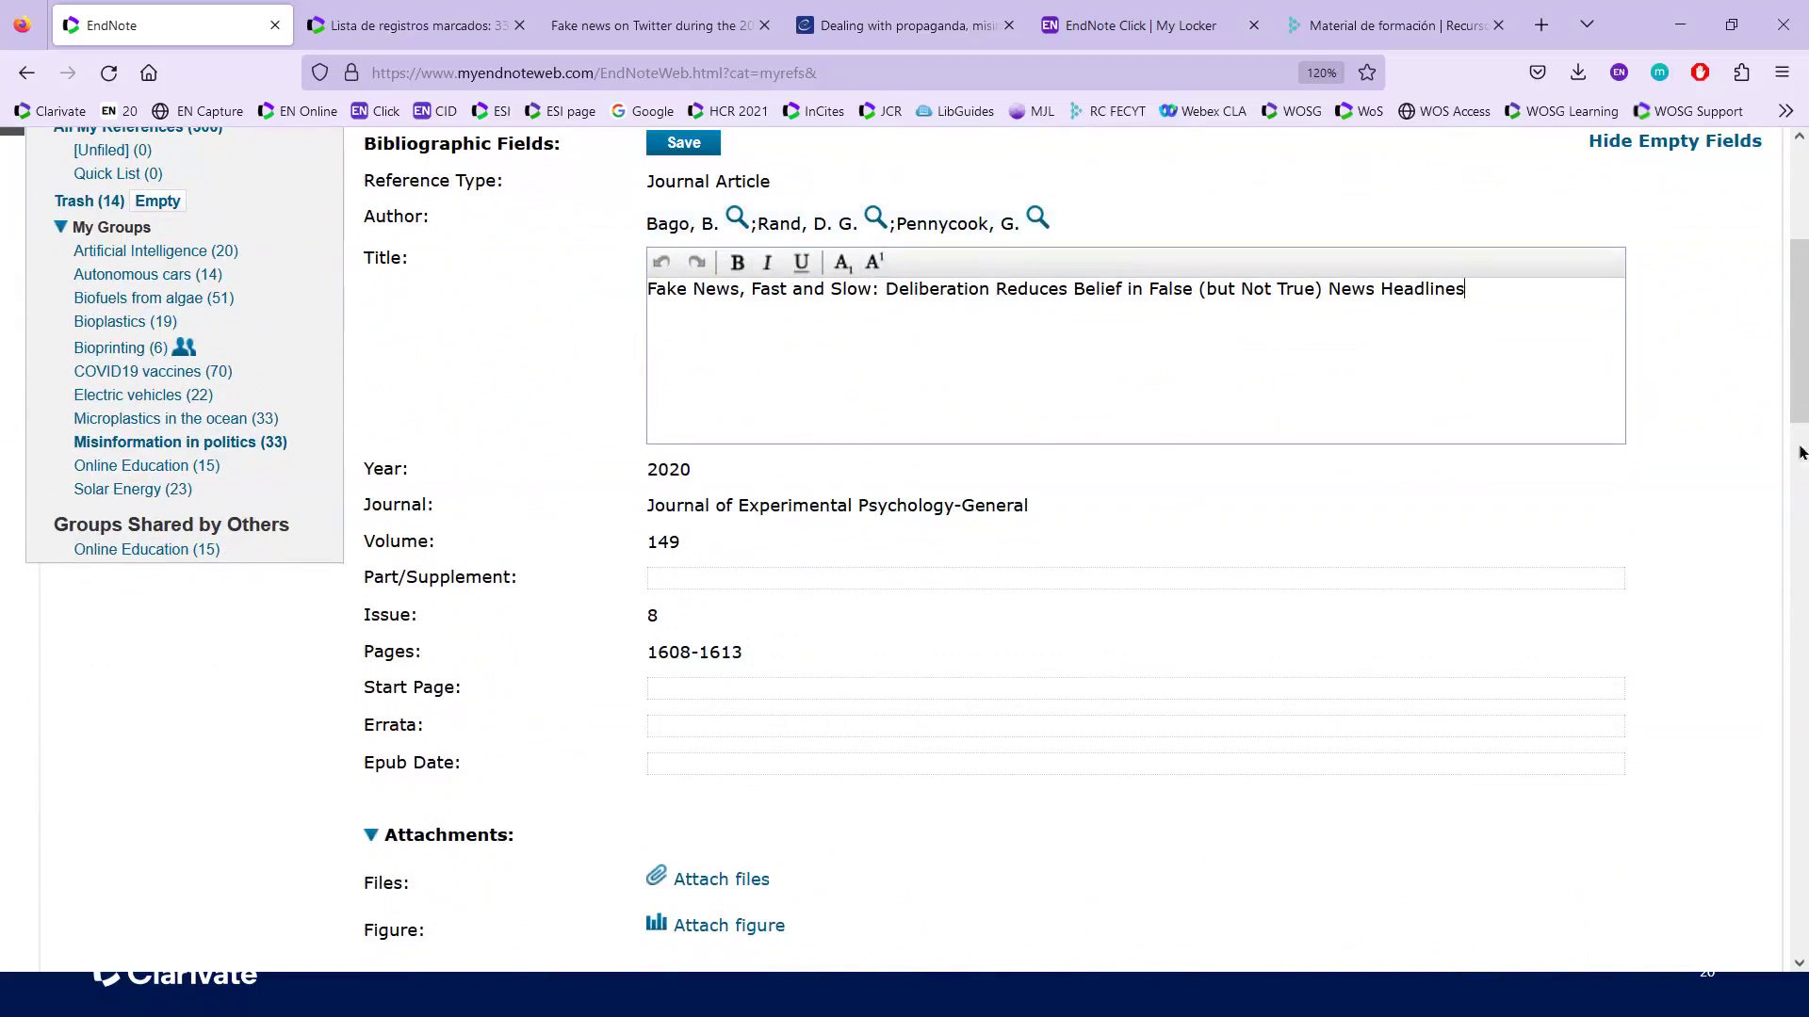
{"action": "left_click", "coordinate": [1705, 446]}
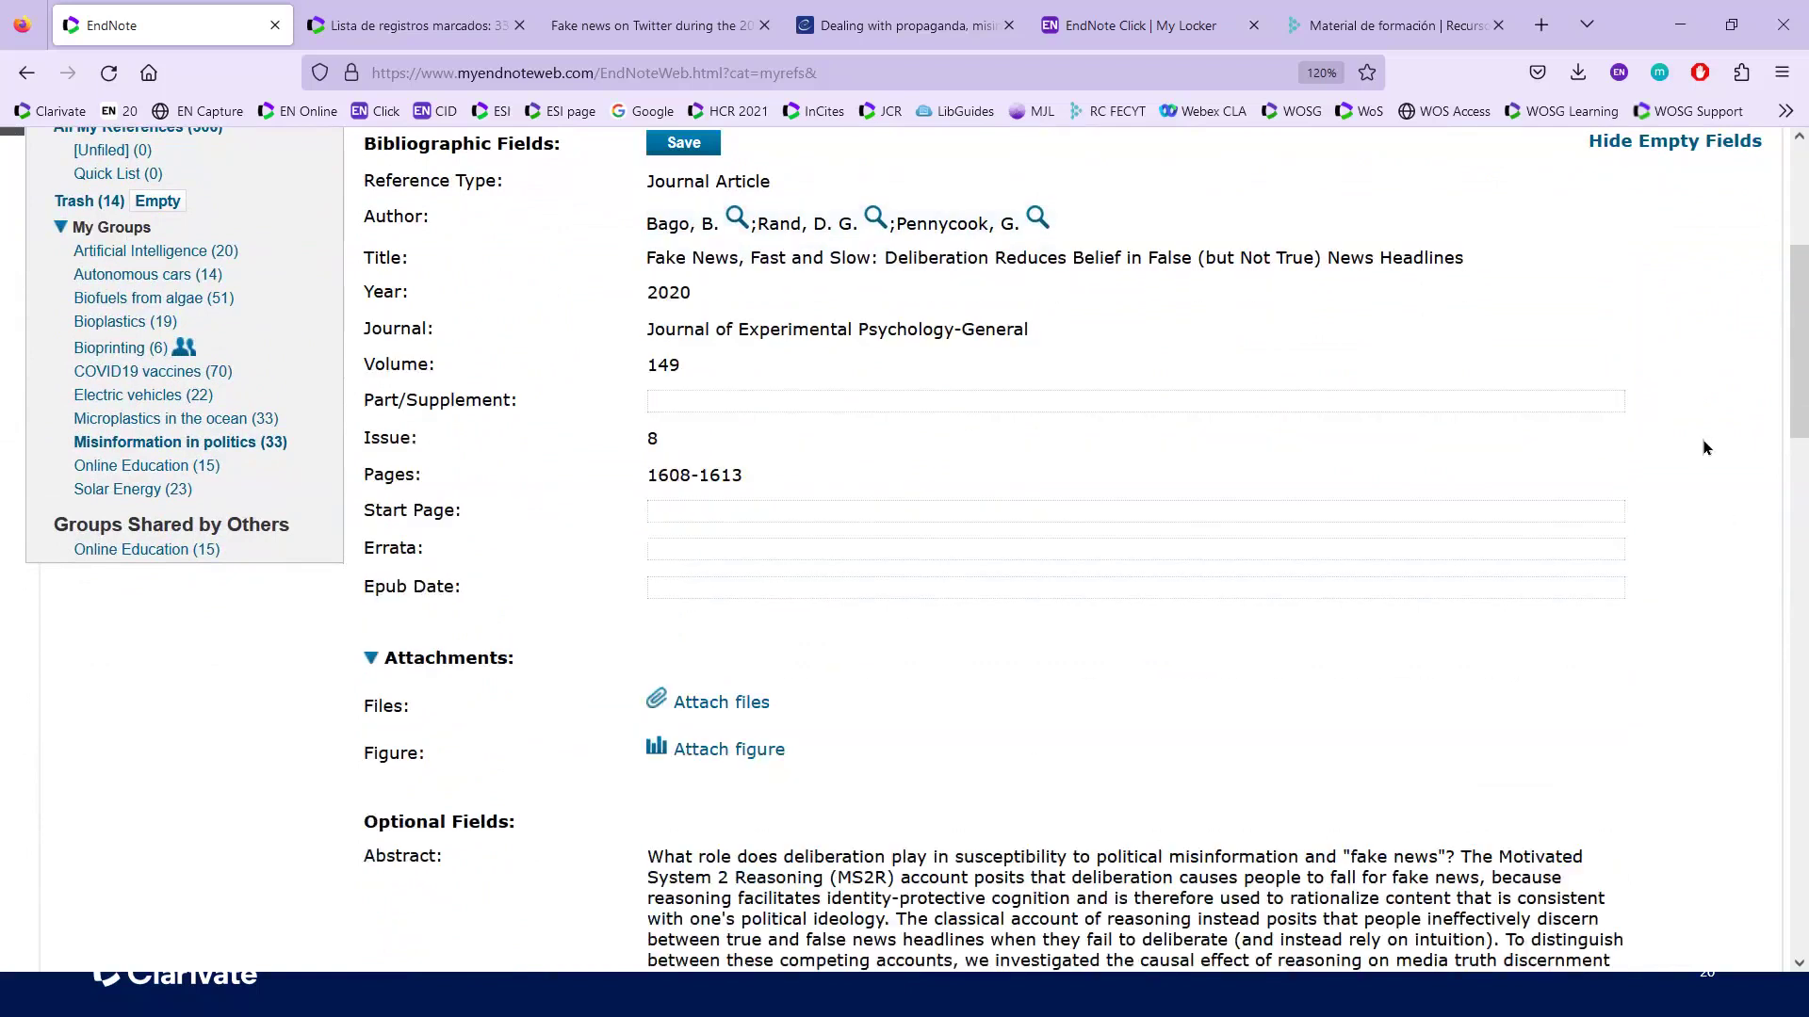
{"action": "scroll", "coordinate": [1705, 446], "scroll_direction": "down", "scroll_amount": 5}
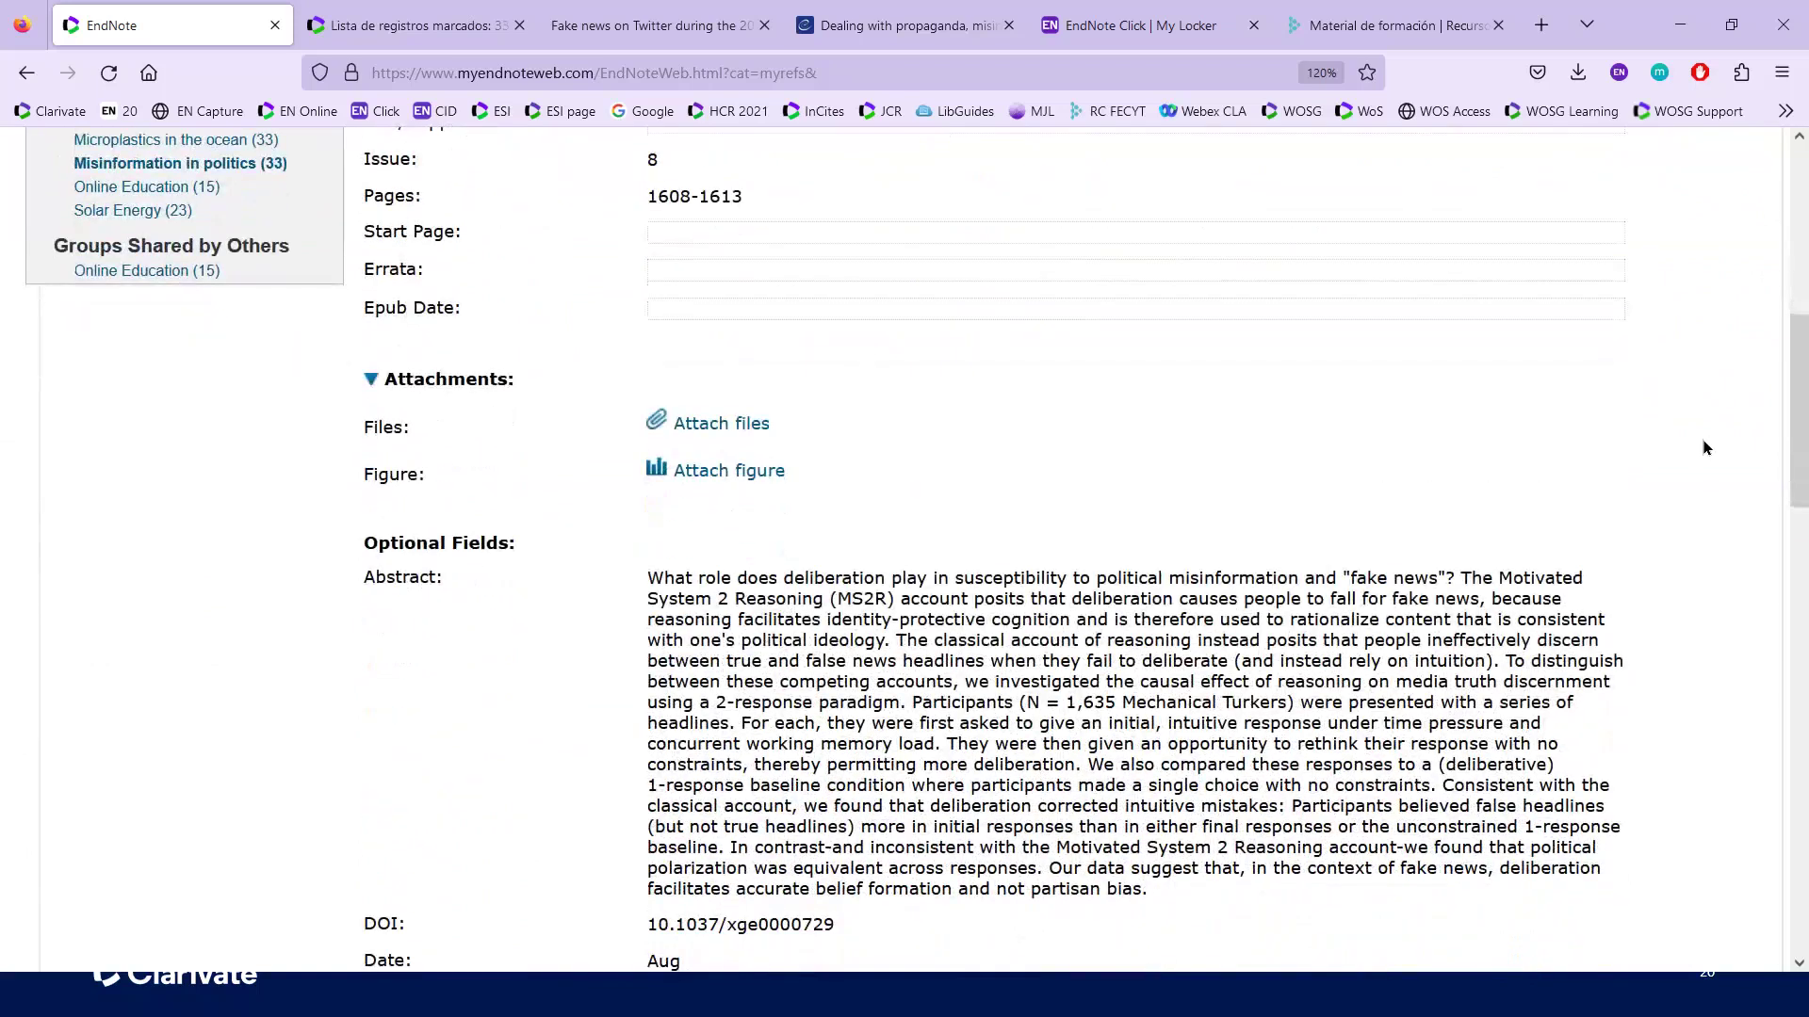
{"action": "scroll", "coordinate": [1705, 446], "scroll_direction": "down", "scroll_amount": 7}
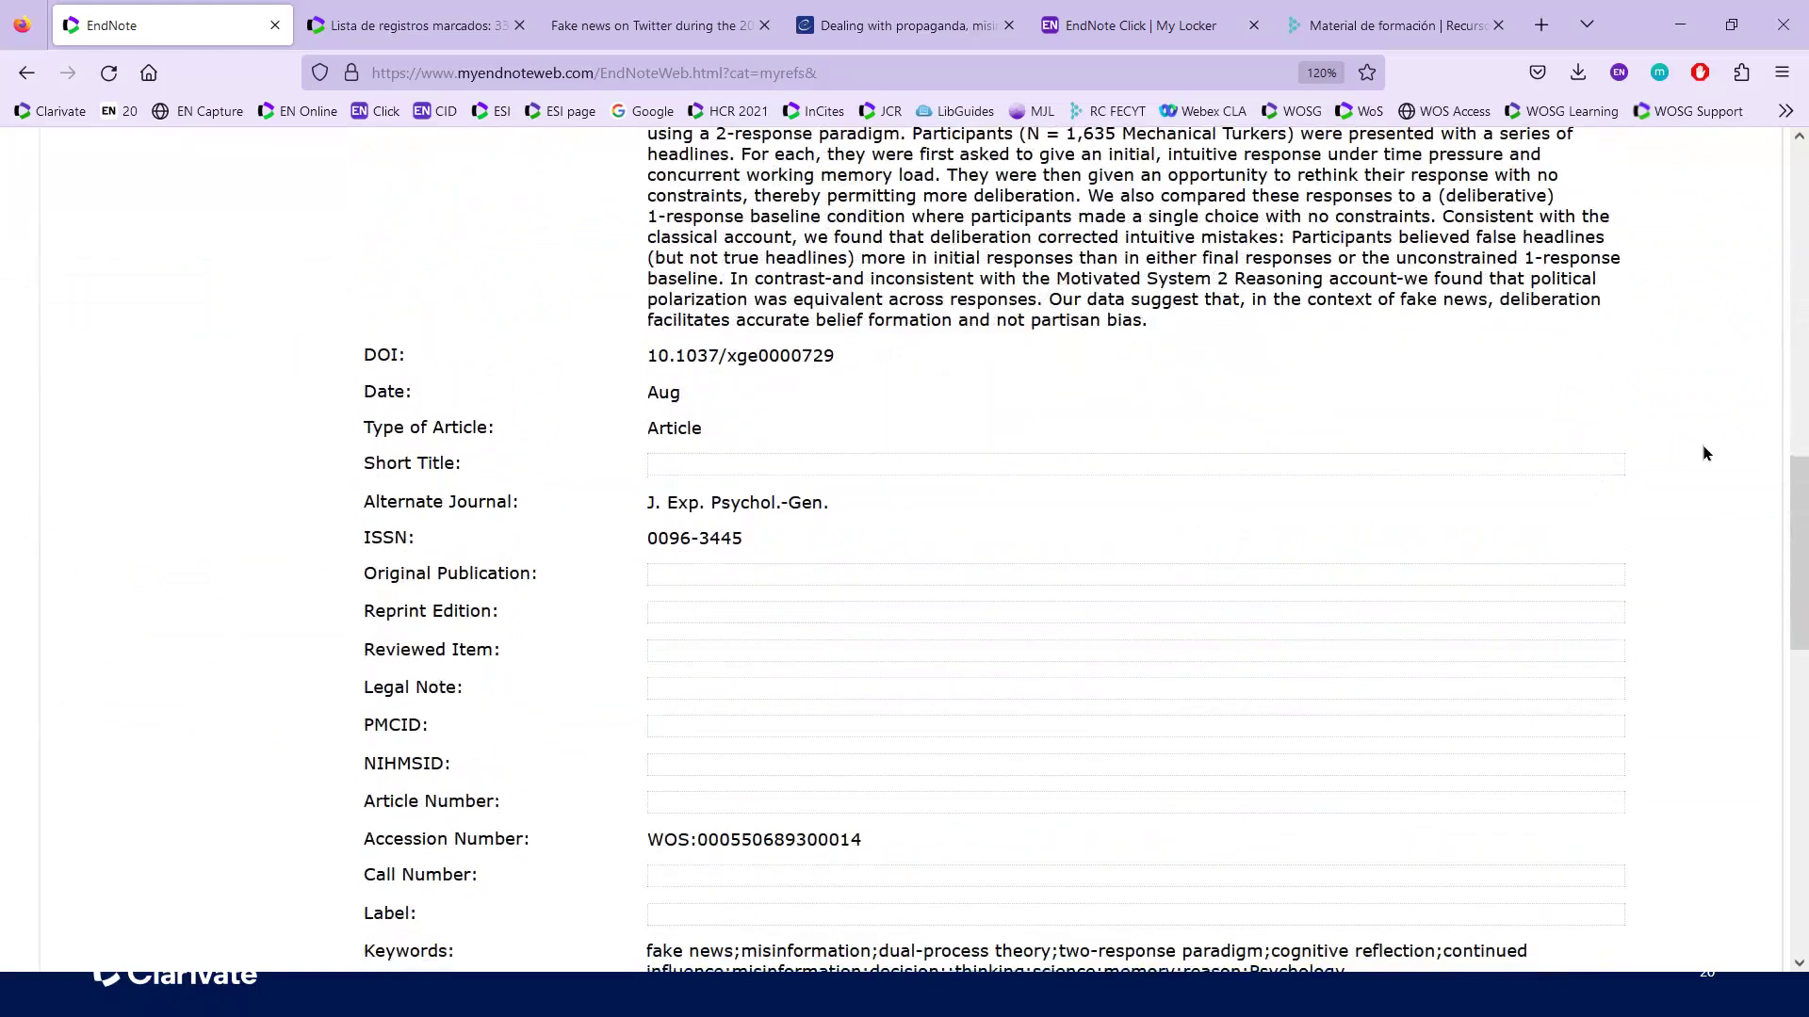
{"action": "scroll", "coordinate": [1743, 560], "scroll_direction": "up", "scroll_amount": 10}
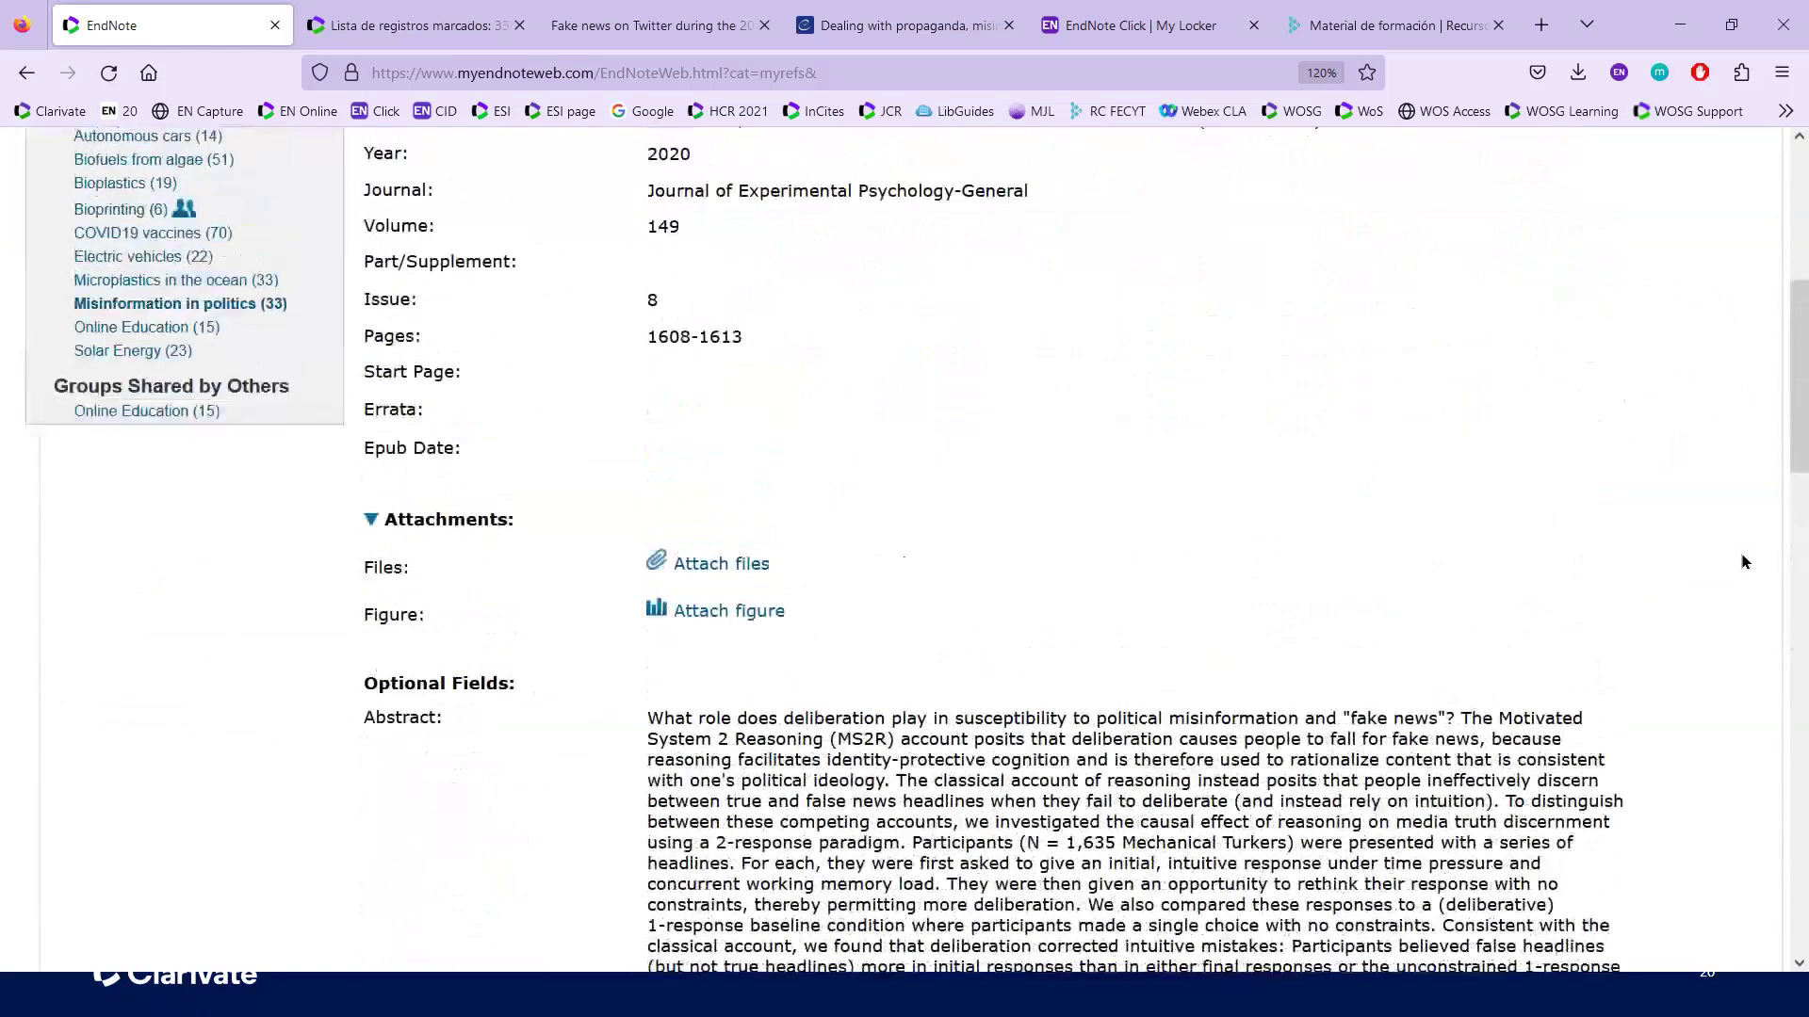
Step: Enter "This is my label" in the Label field of the reference's optional fields
{"action": "scroll", "coordinate": [1743, 563], "scroll_direction": "up", "scroll_amount": 6}
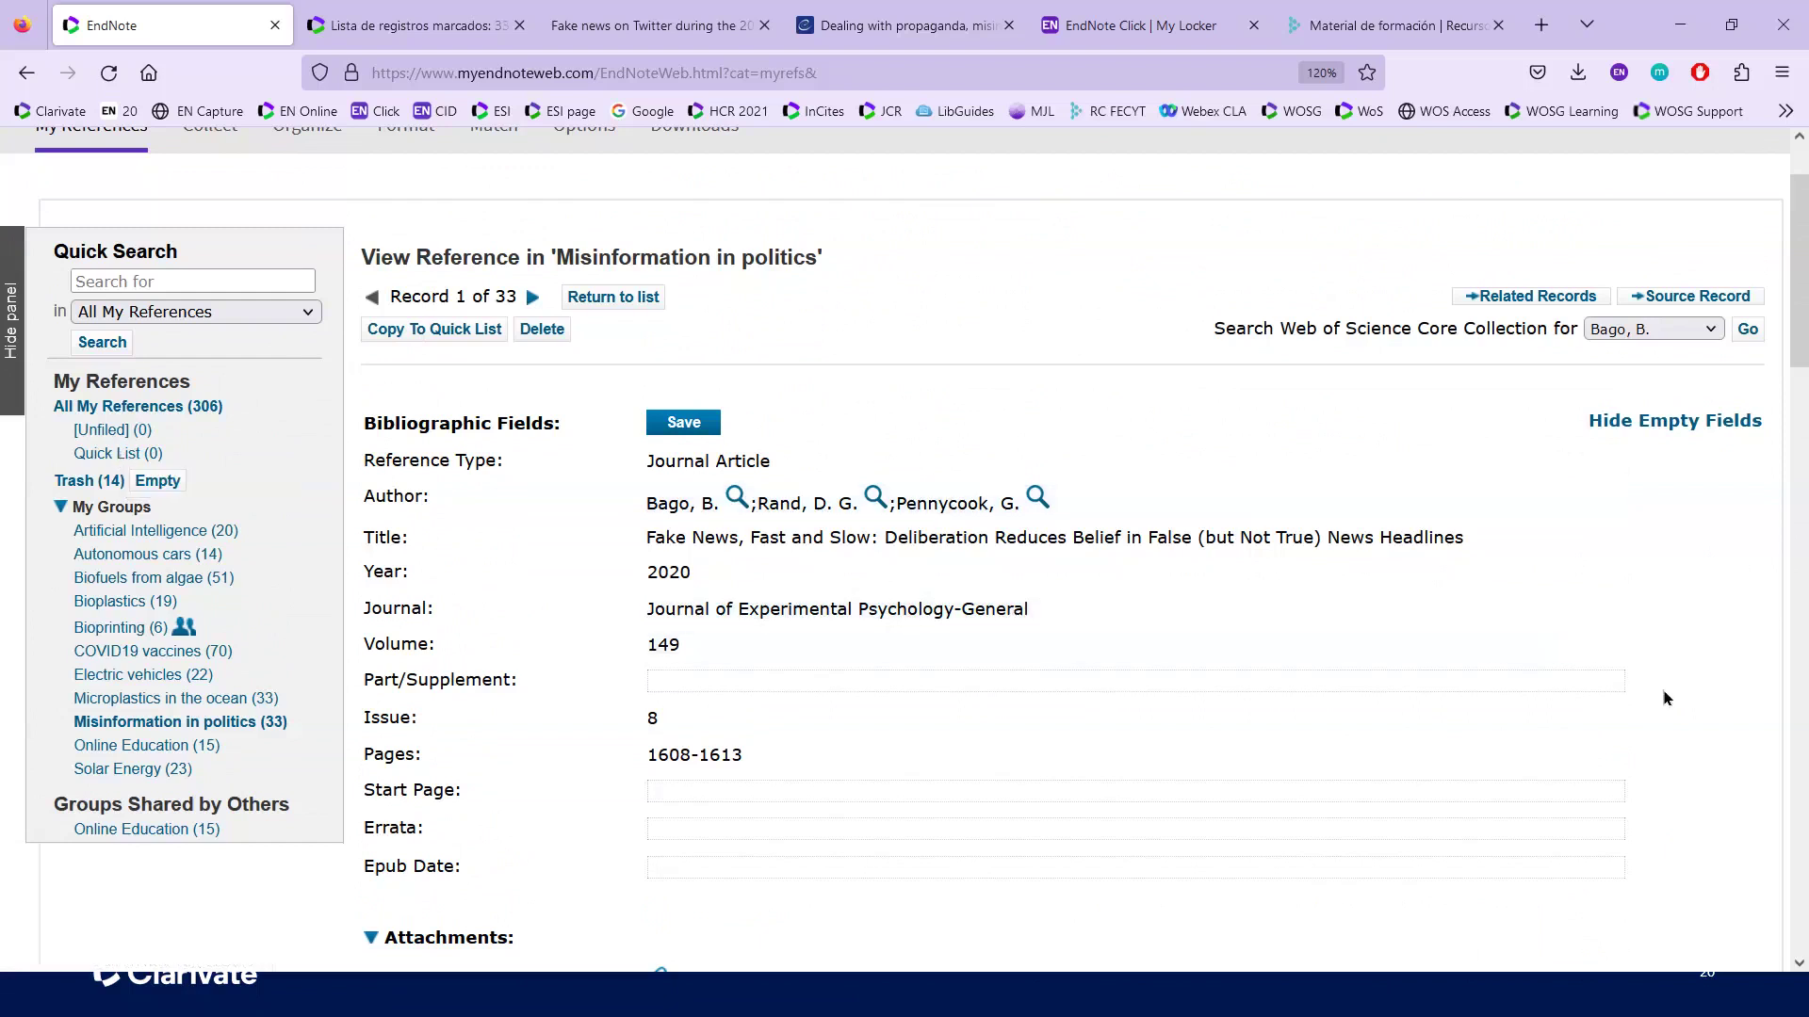
{"action": "scroll", "coordinate": [1666, 698], "scroll_direction": "down", "scroll_amount": 5}
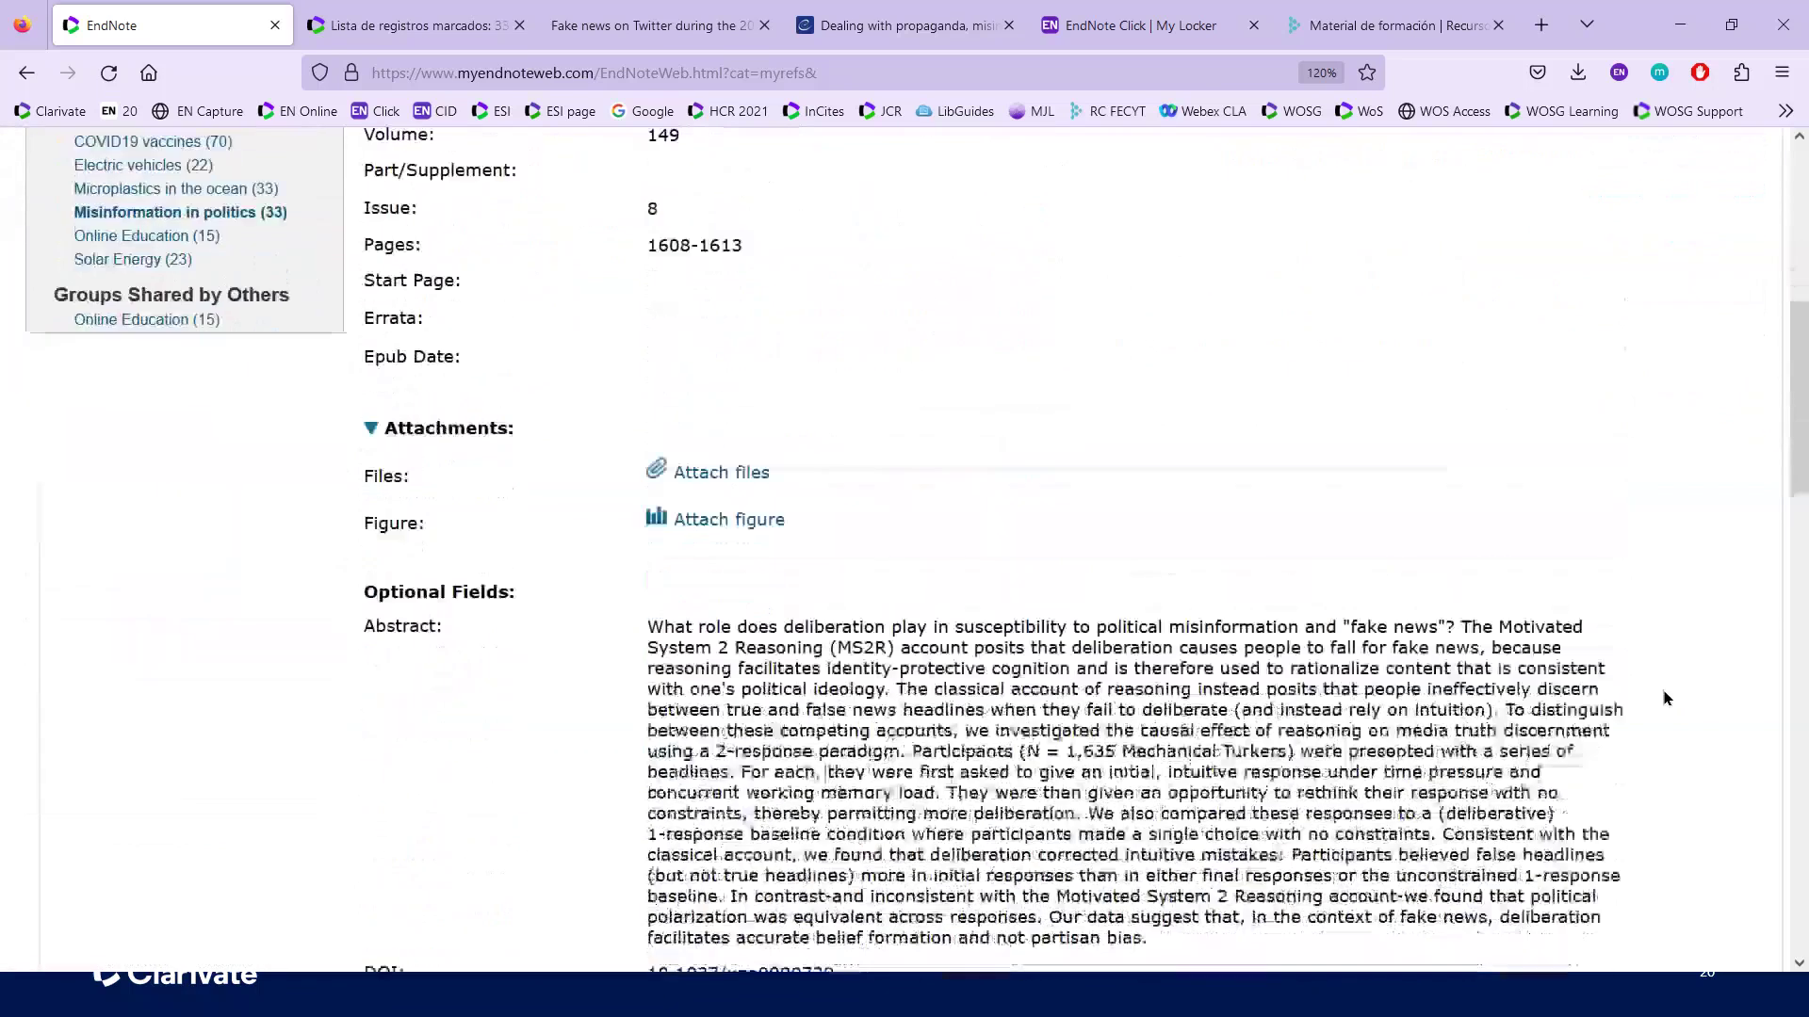
{"action": "scroll", "coordinate": [1666, 698], "scroll_direction": "down", "scroll_amount": 5}
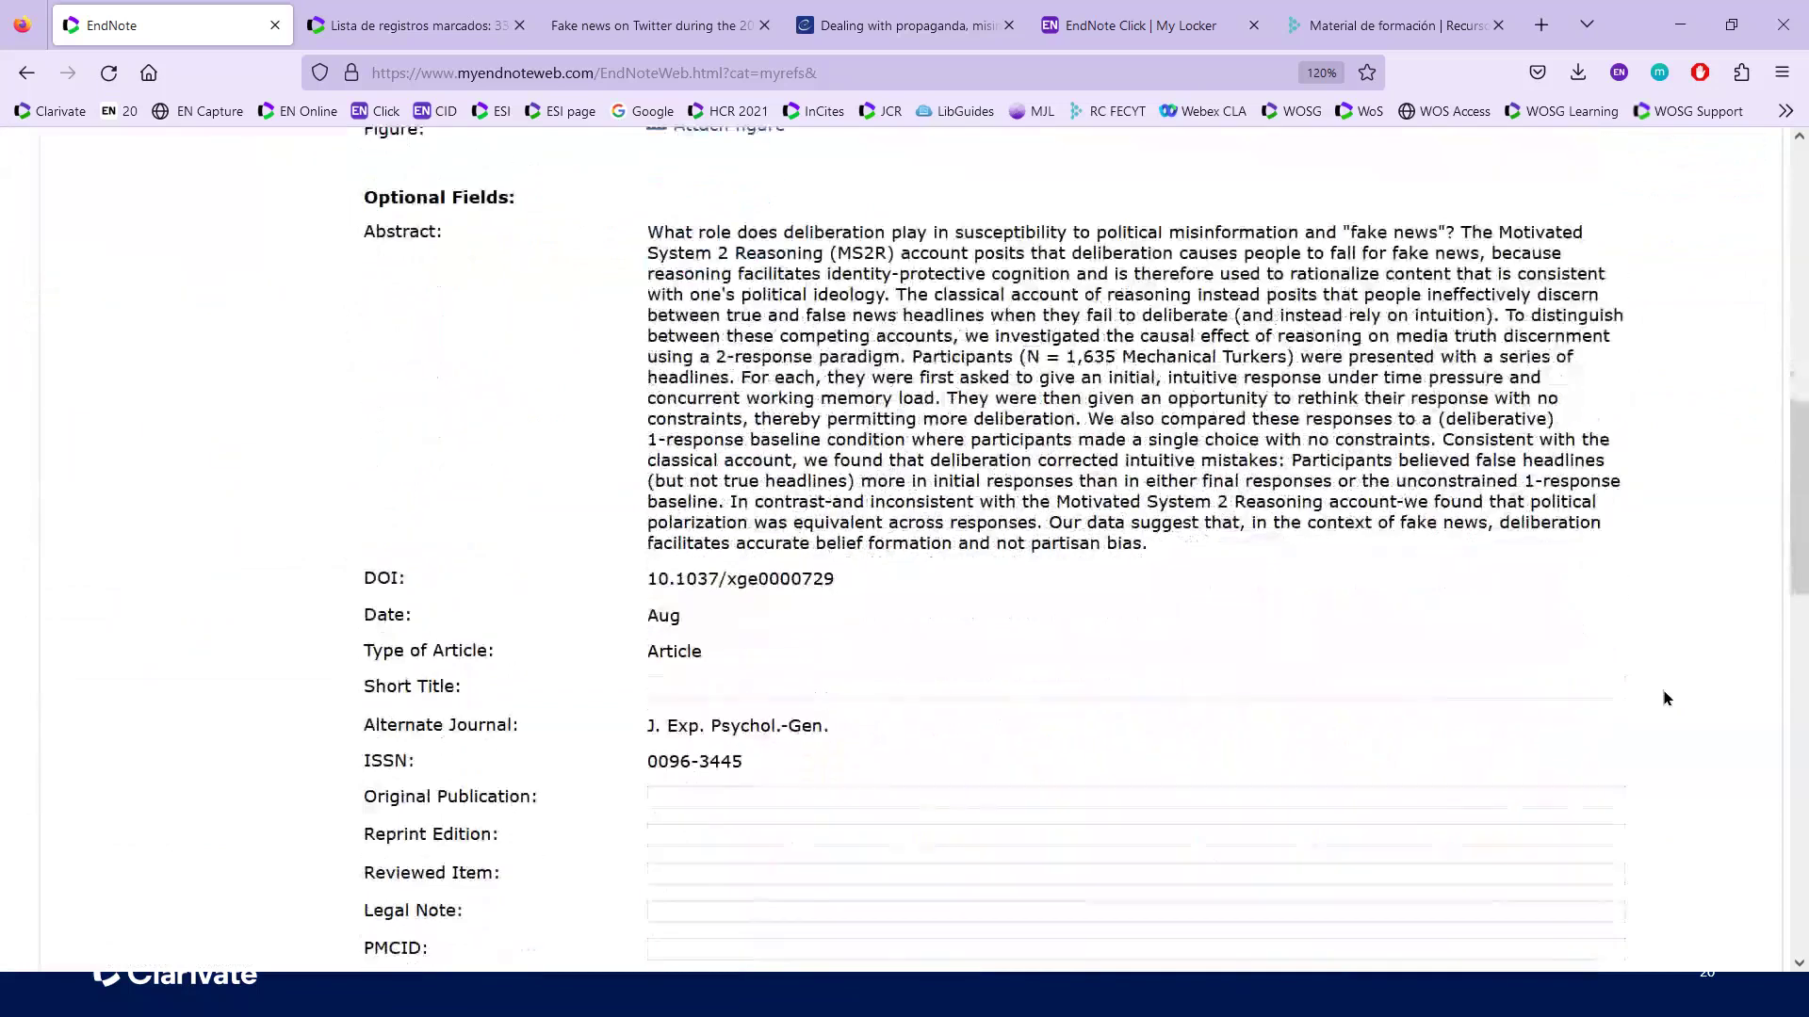
{"action": "scroll", "coordinate": [1665, 698], "scroll_direction": "down", "scroll_amount": 1}
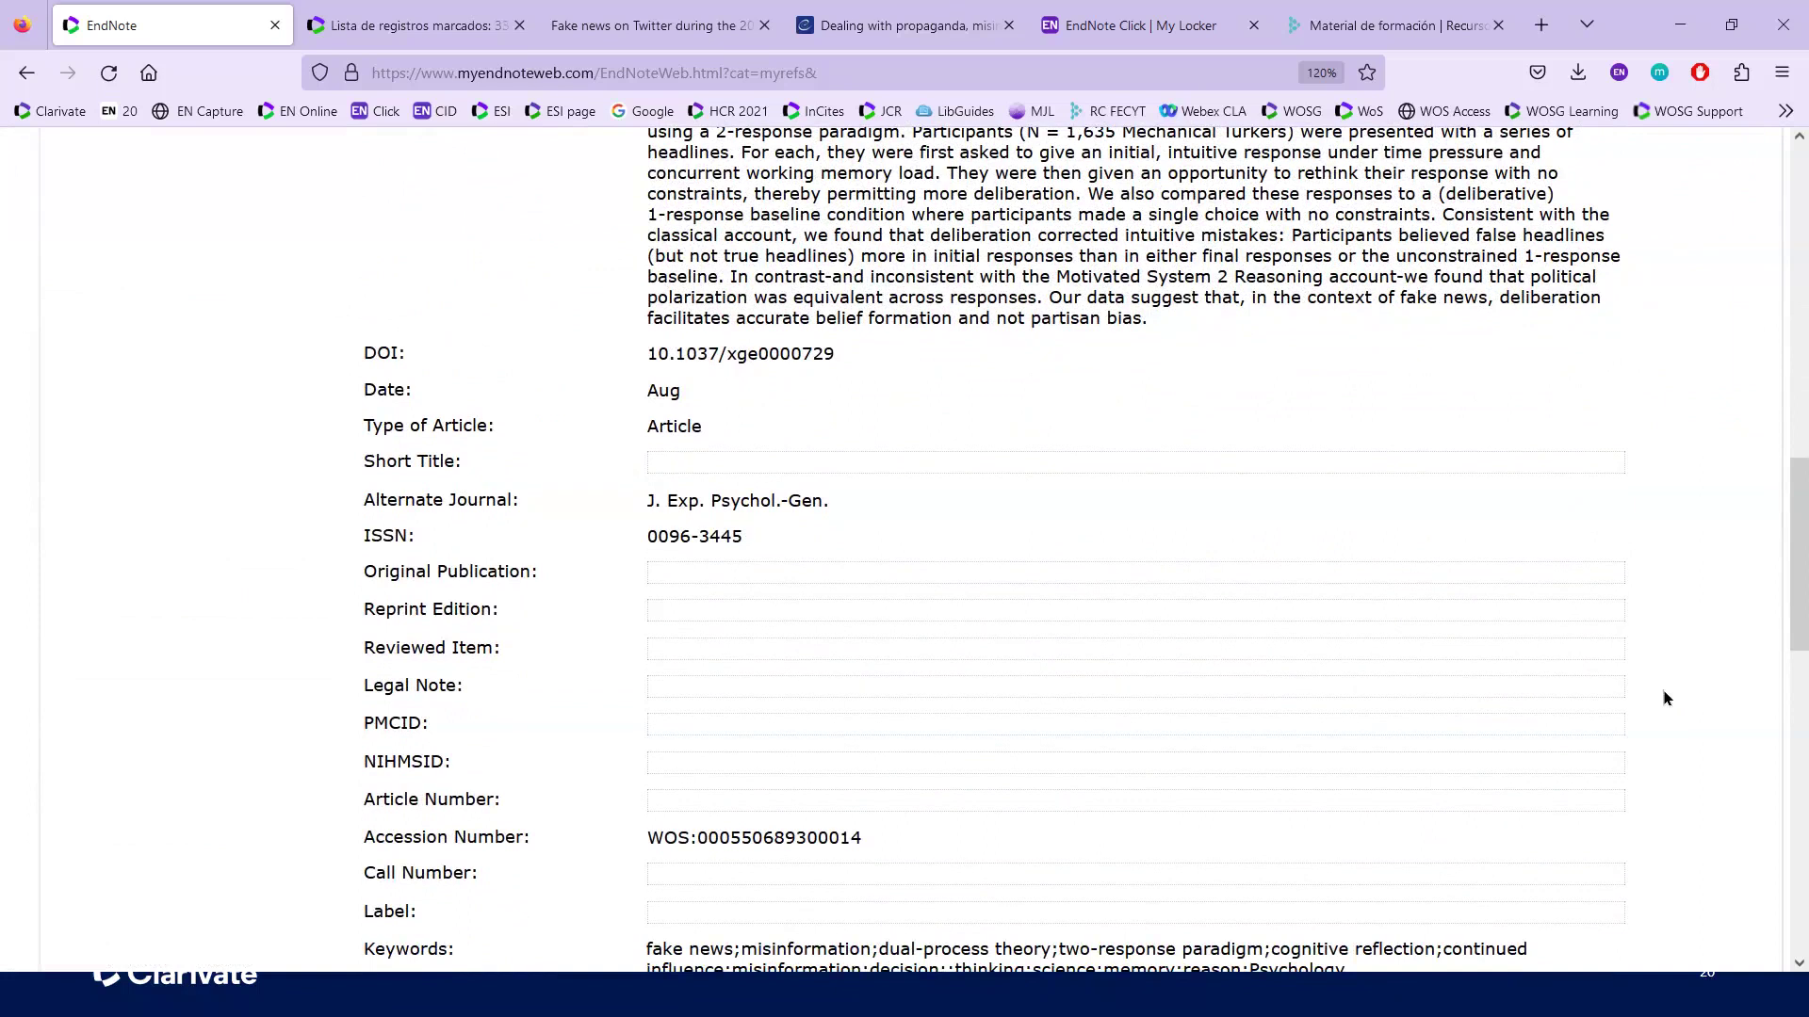
{"action": "scroll", "coordinate": [1666, 698], "scroll_direction": "down", "scroll_amount": 3}
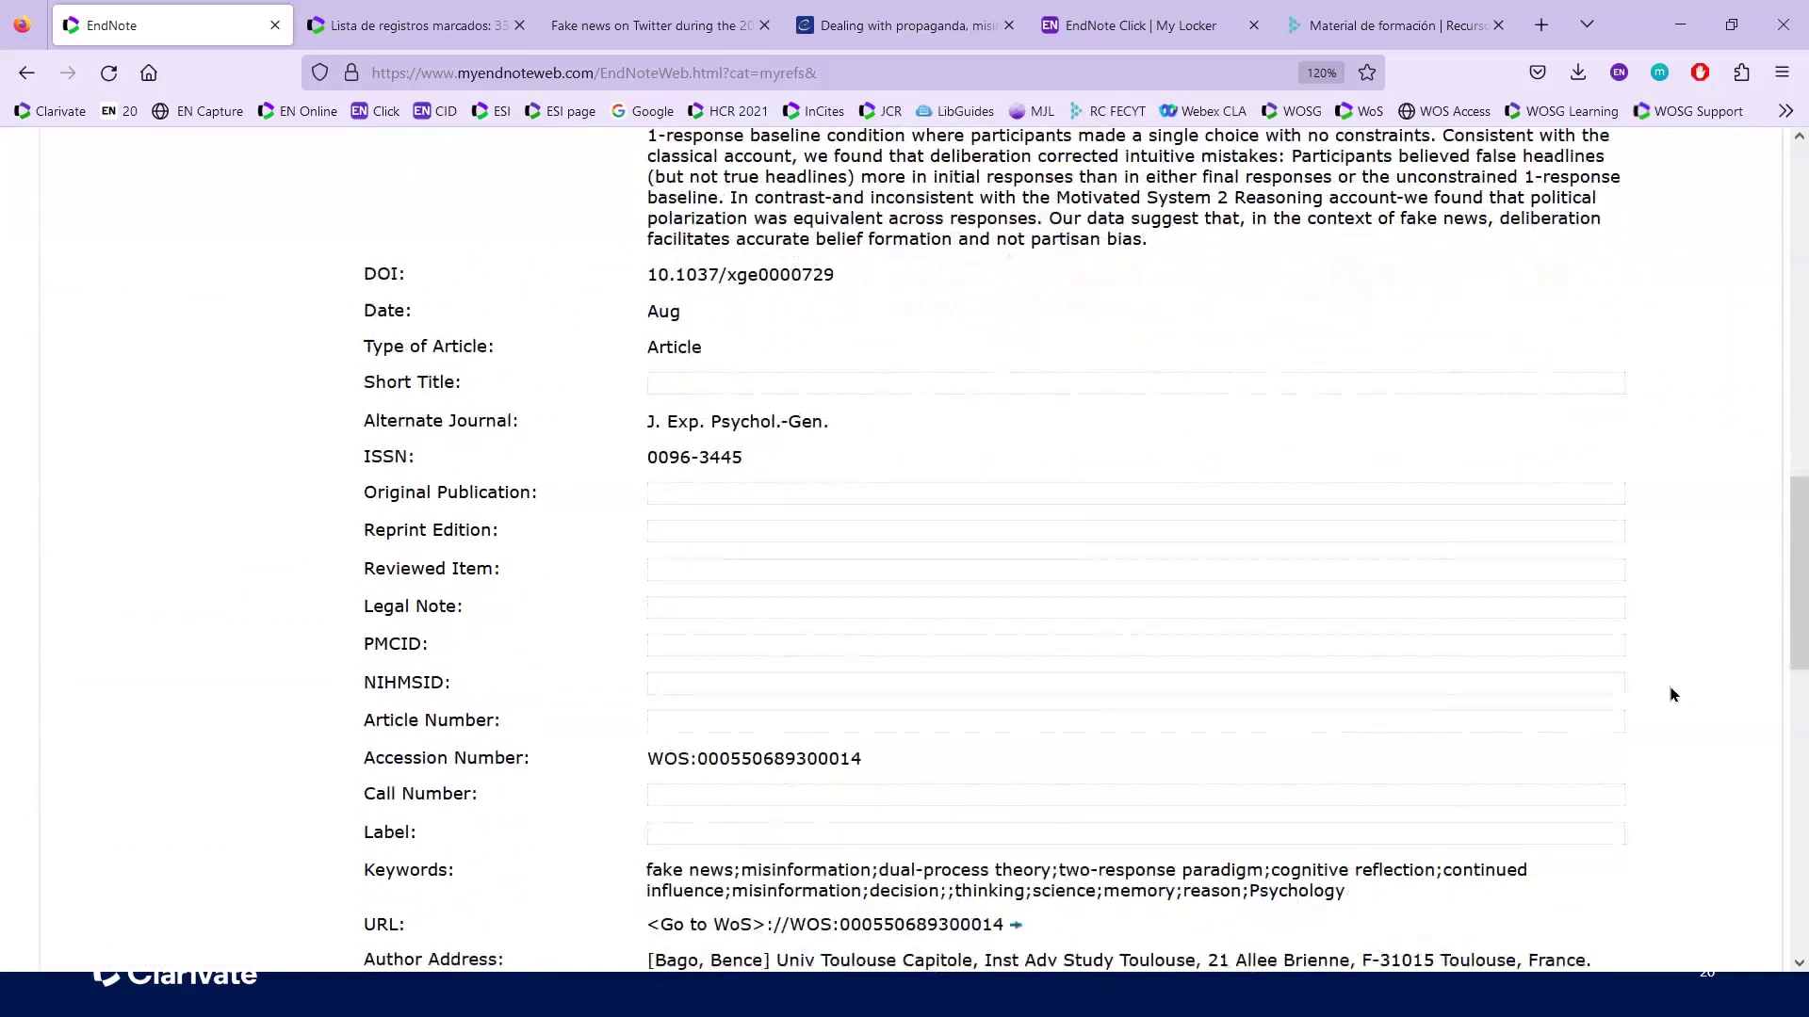
{"action": "scroll", "coordinate": [659, 629], "scroll_direction": "down", "scroll_amount": 1}
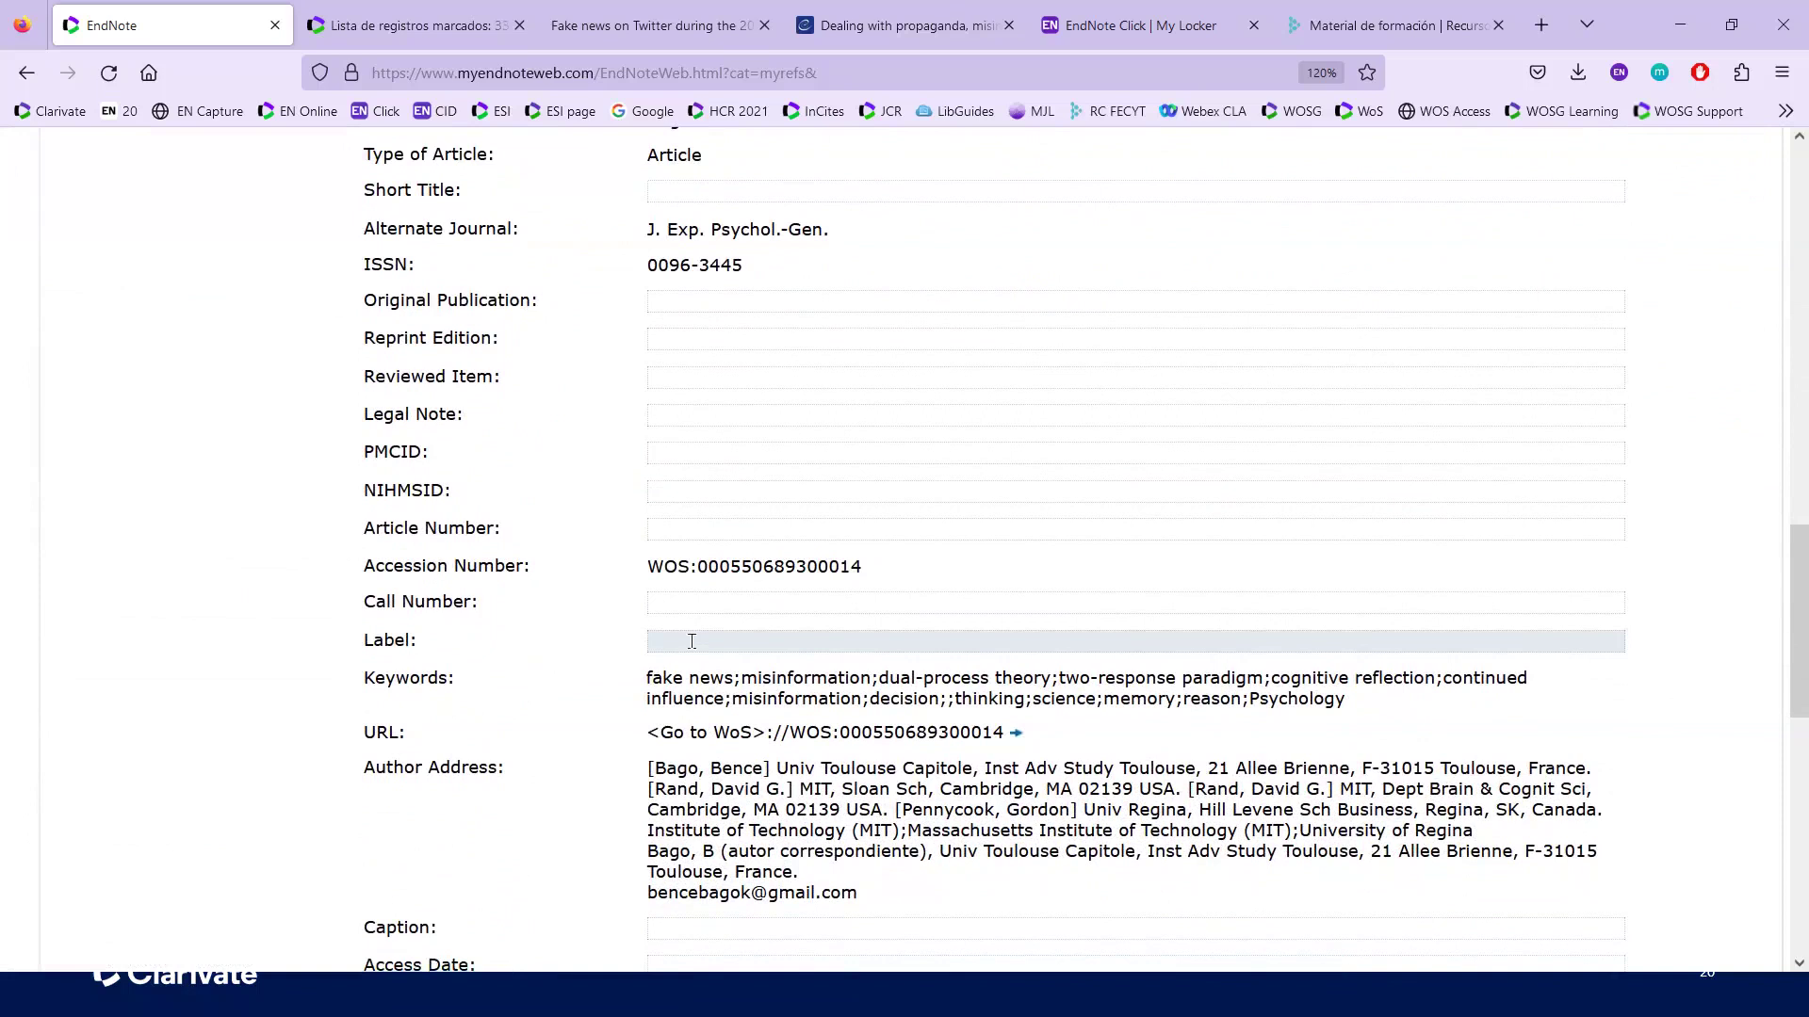
{"action": "left_click", "coordinate": [694, 639]}
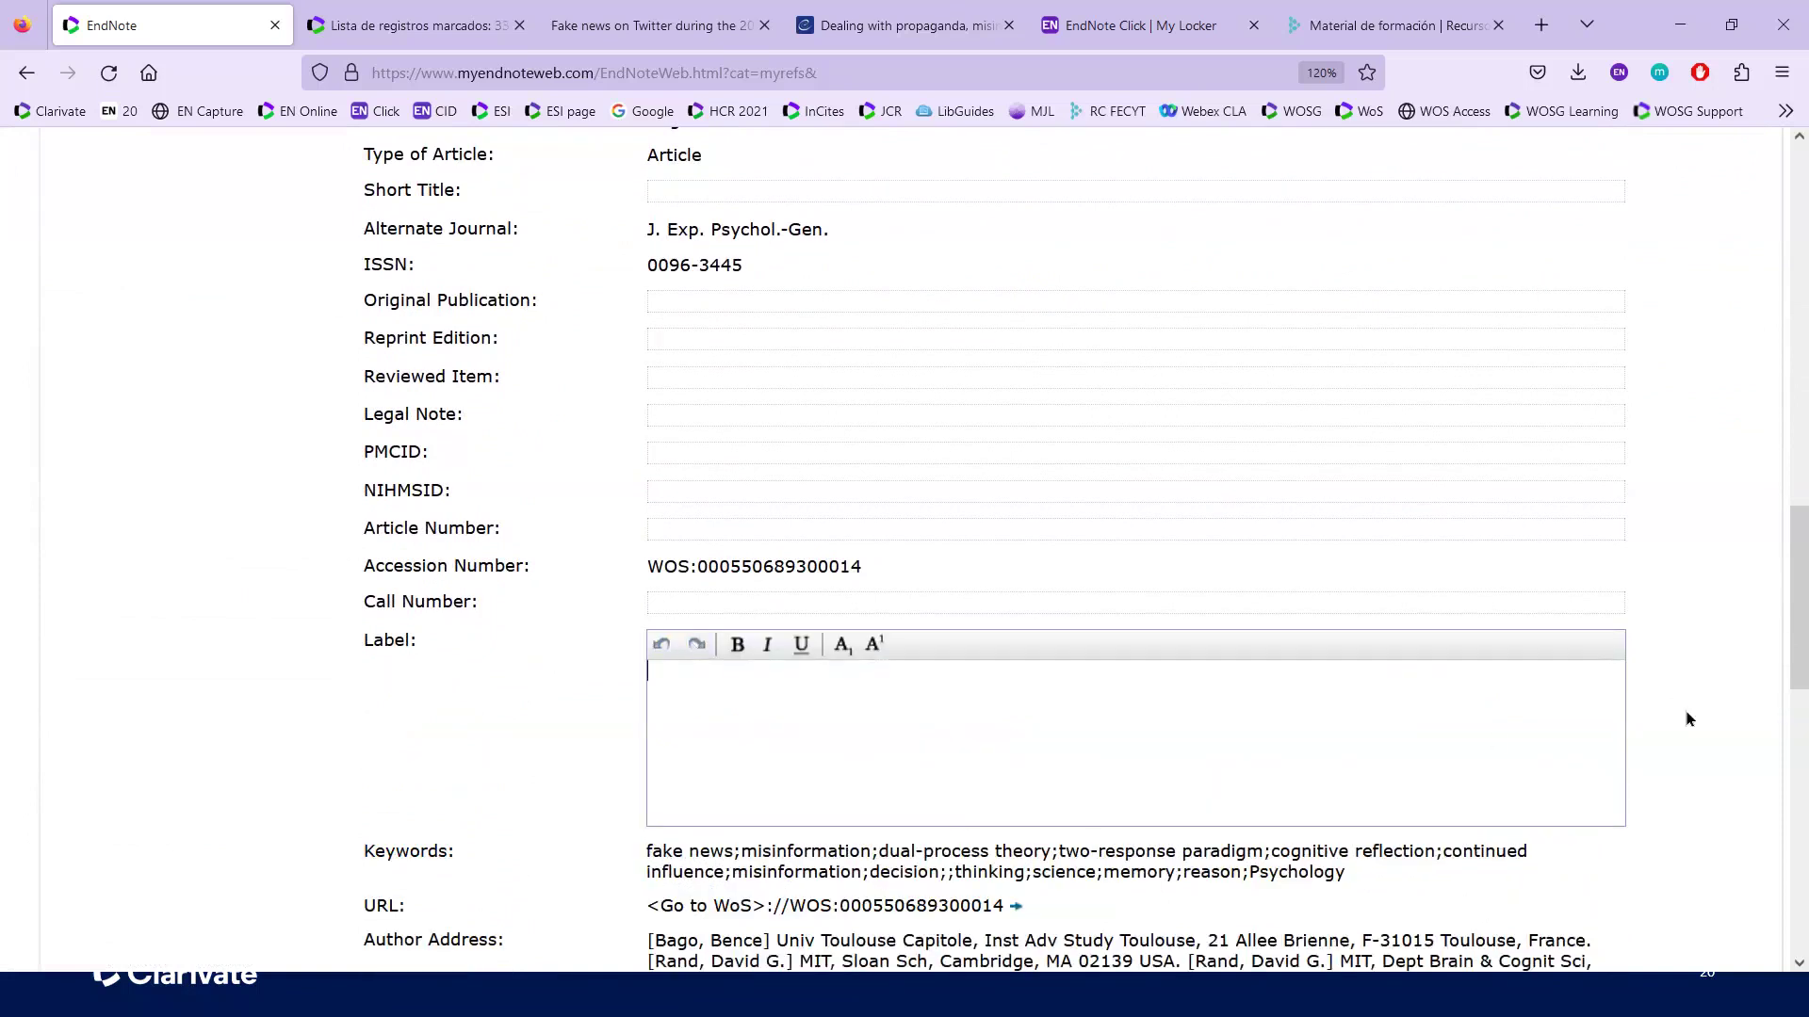
{"action": "scroll", "coordinate": [1688, 719], "scroll_direction": "down", "scroll_amount": 3}
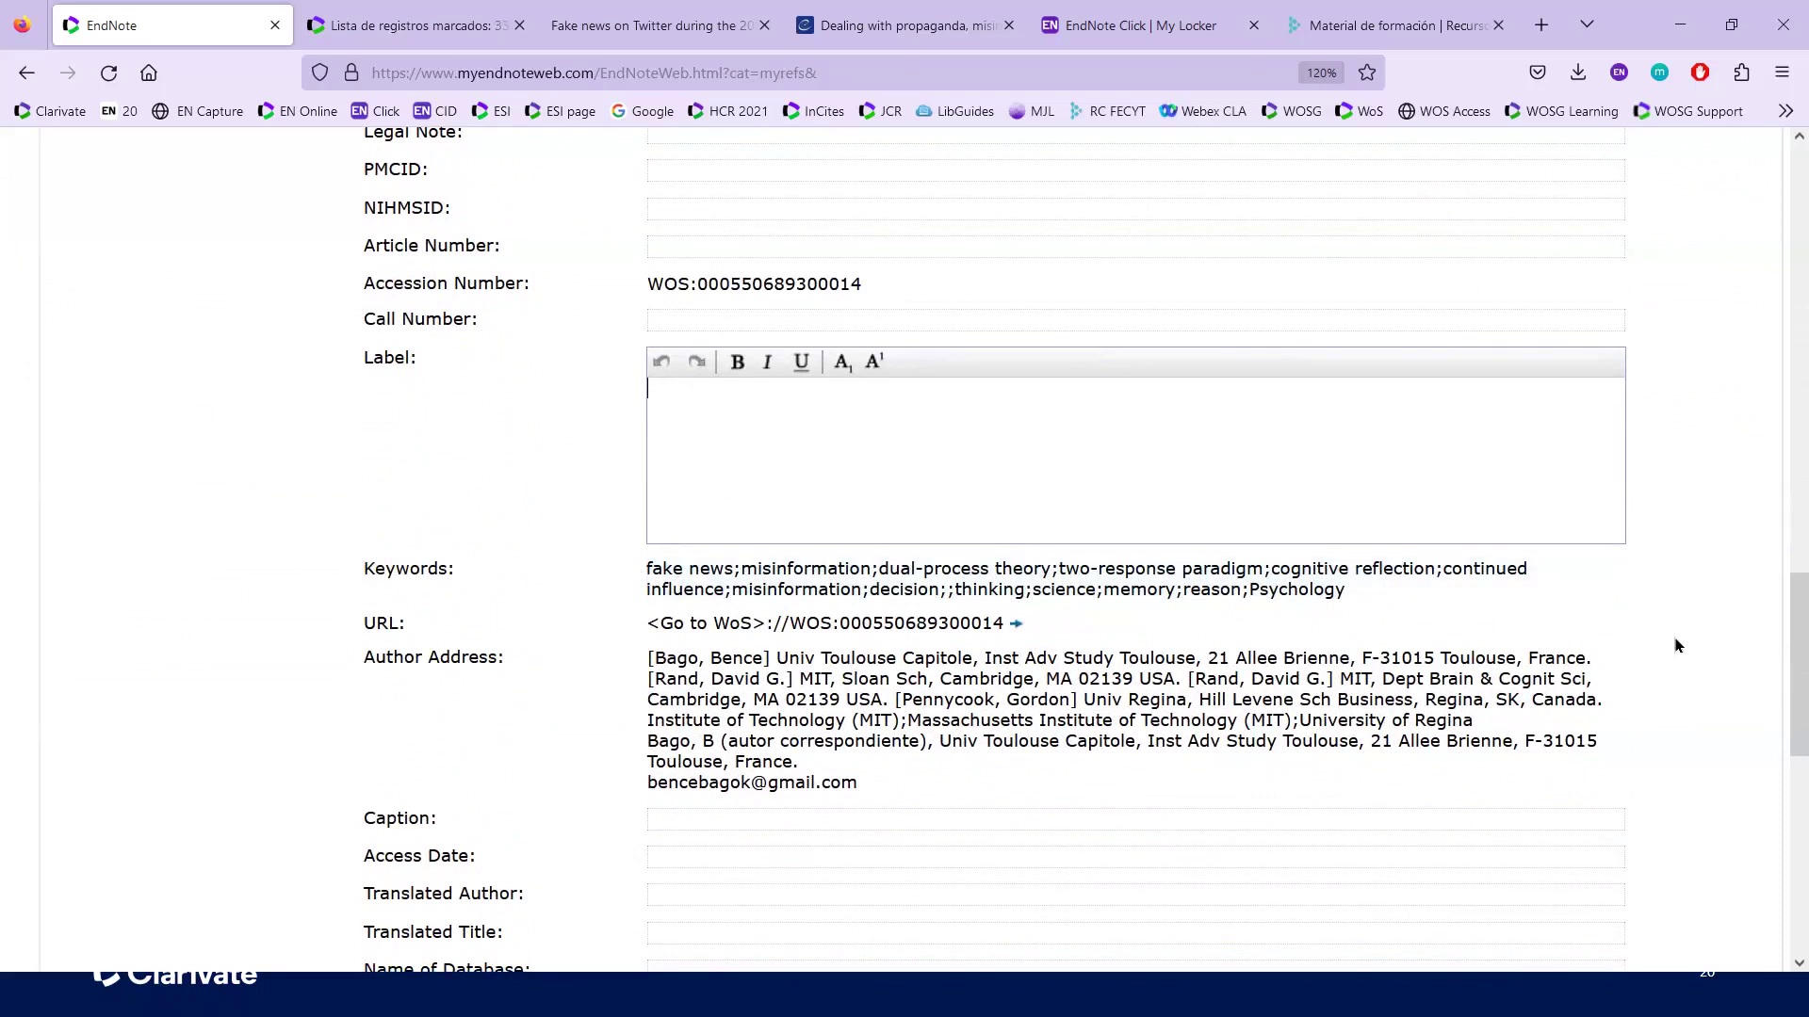
{"action": "scroll", "coordinate": [1677, 646], "scroll_direction": "up", "scroll_amount": 2}
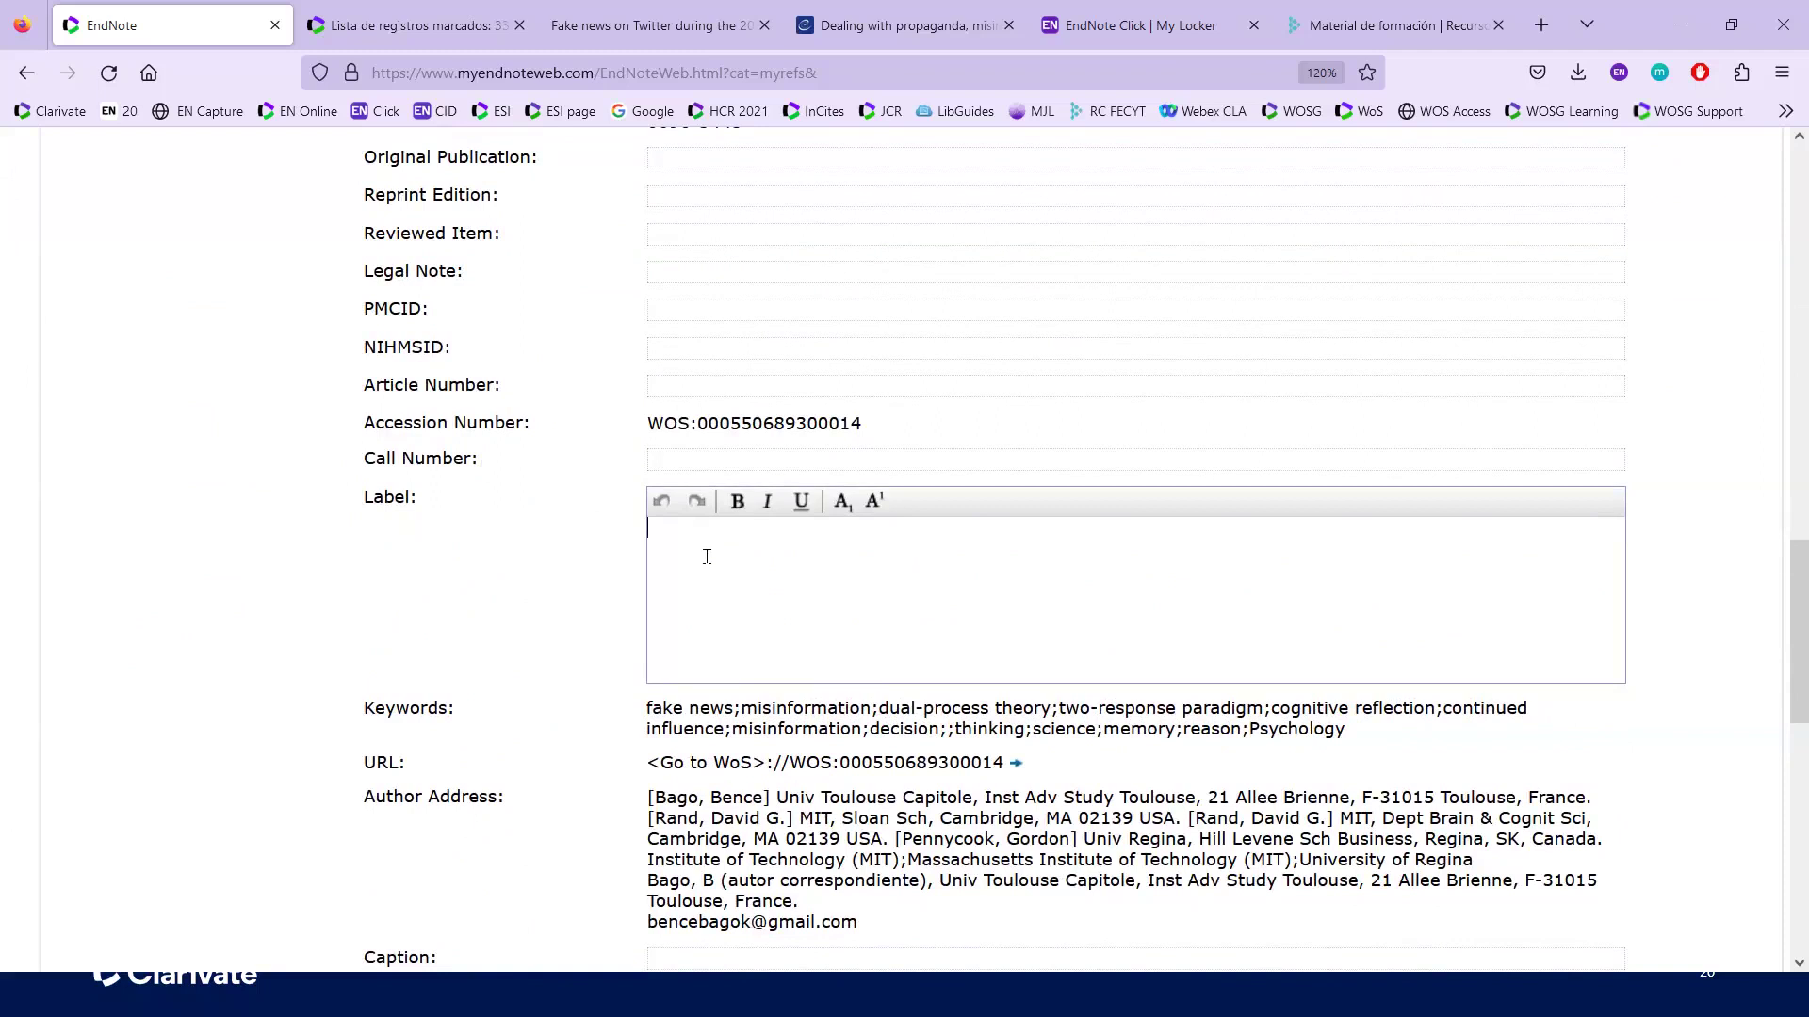
{"action": "type", "text": "This is my label"}
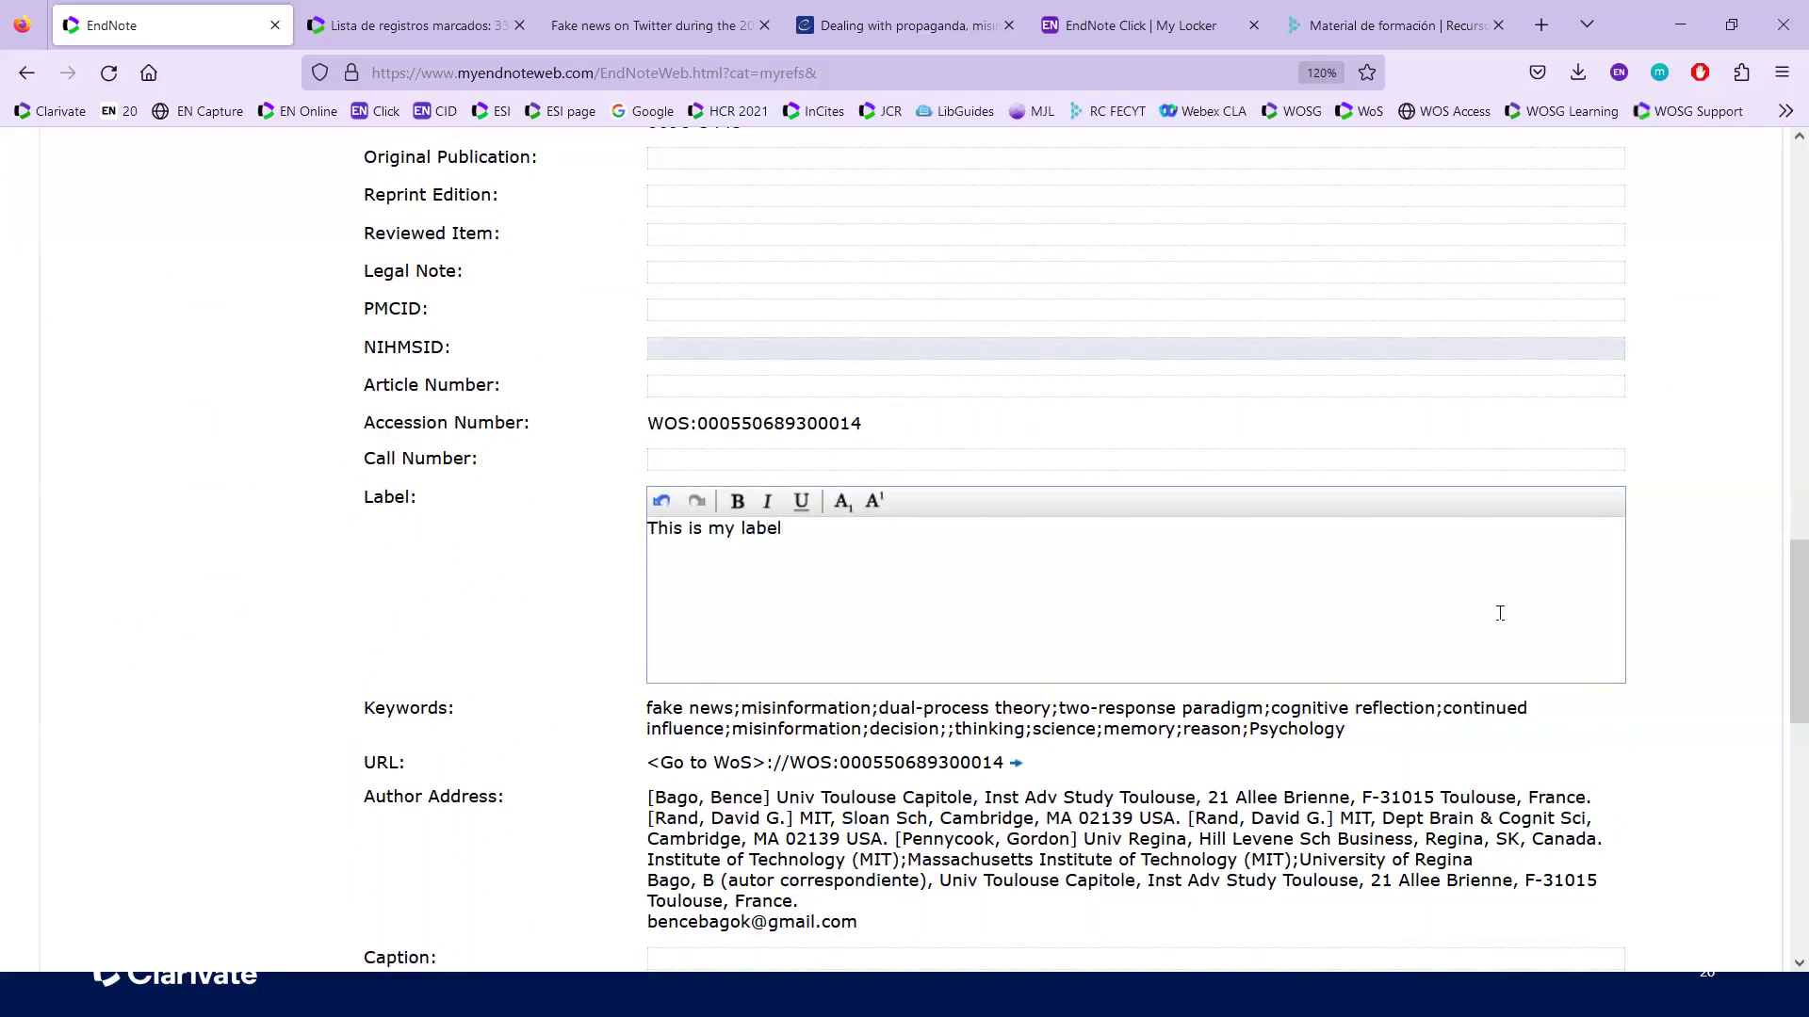
Step: Save the labelled reference and return to the "Misinformation in politics" reference list
{"action": "scroll", "coordinate": [1710, 650], "scroll_direction": "down", "scroll_amount": 4}
{"action": "scroll", "coordinate": [1712, 653], "scroll_direction": "down", "scroll_amount": 5}
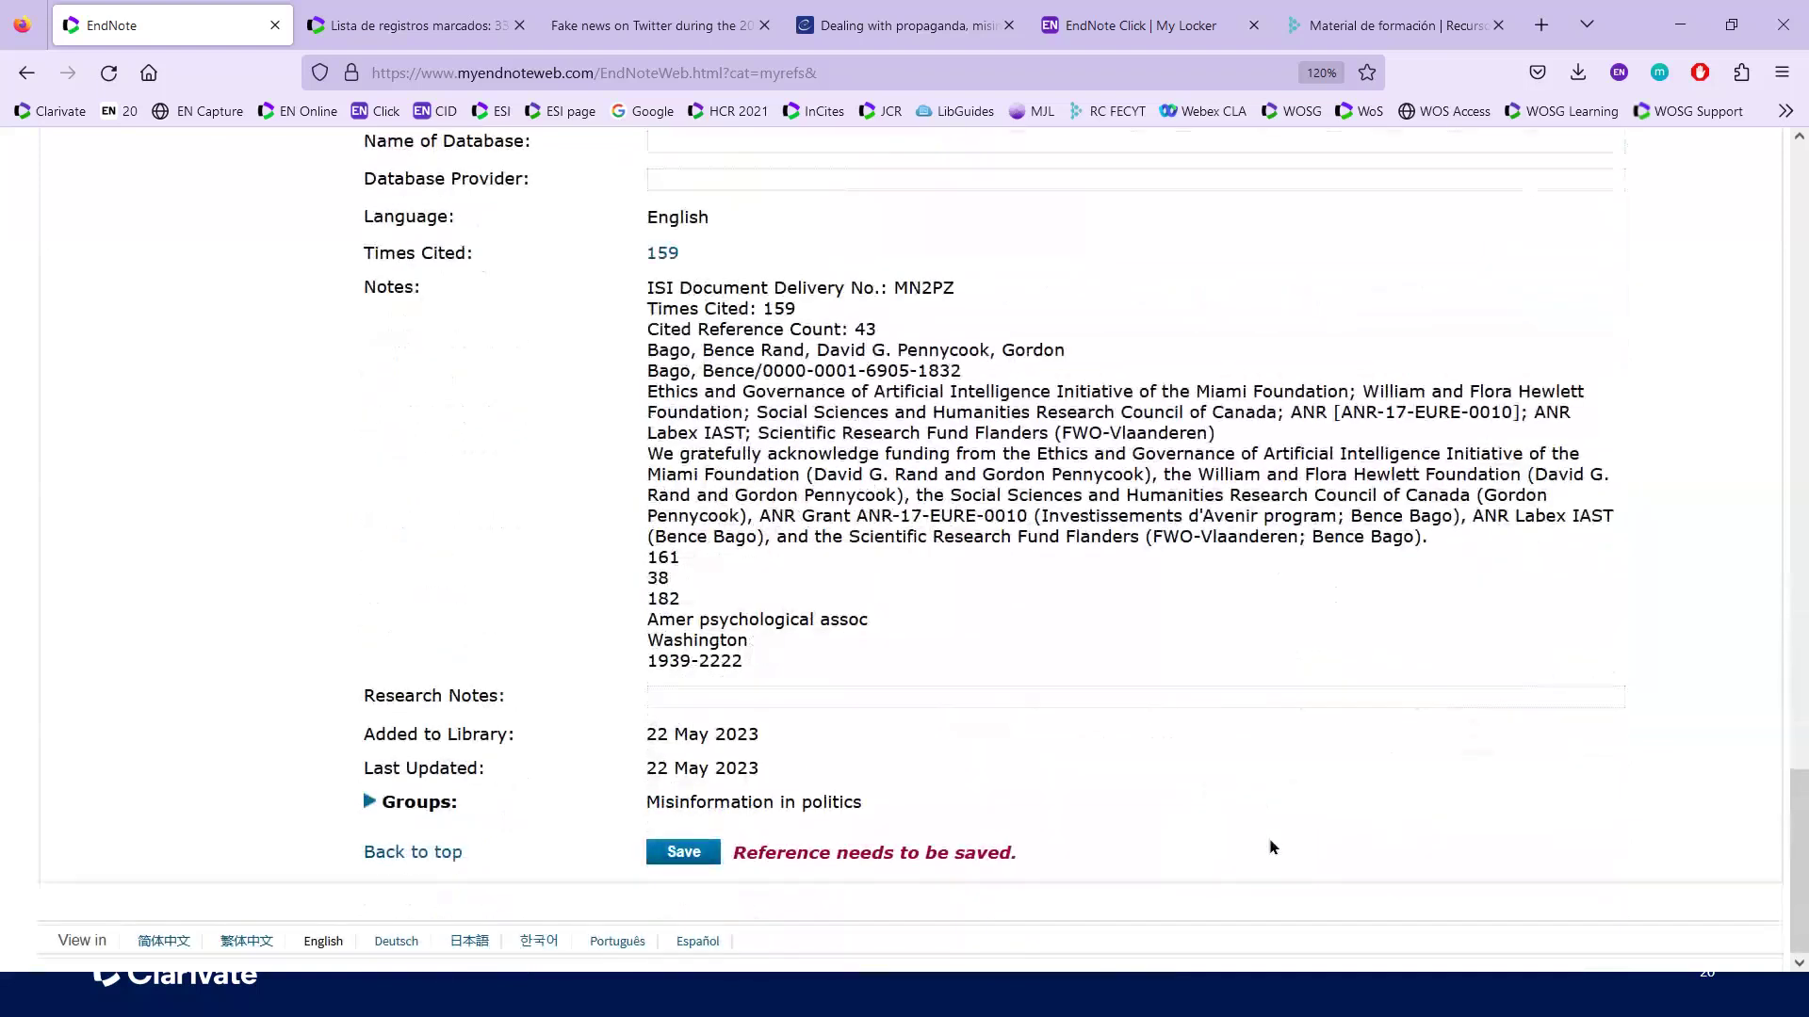
{"action": "left_click", "coordinate": [682, 852]}
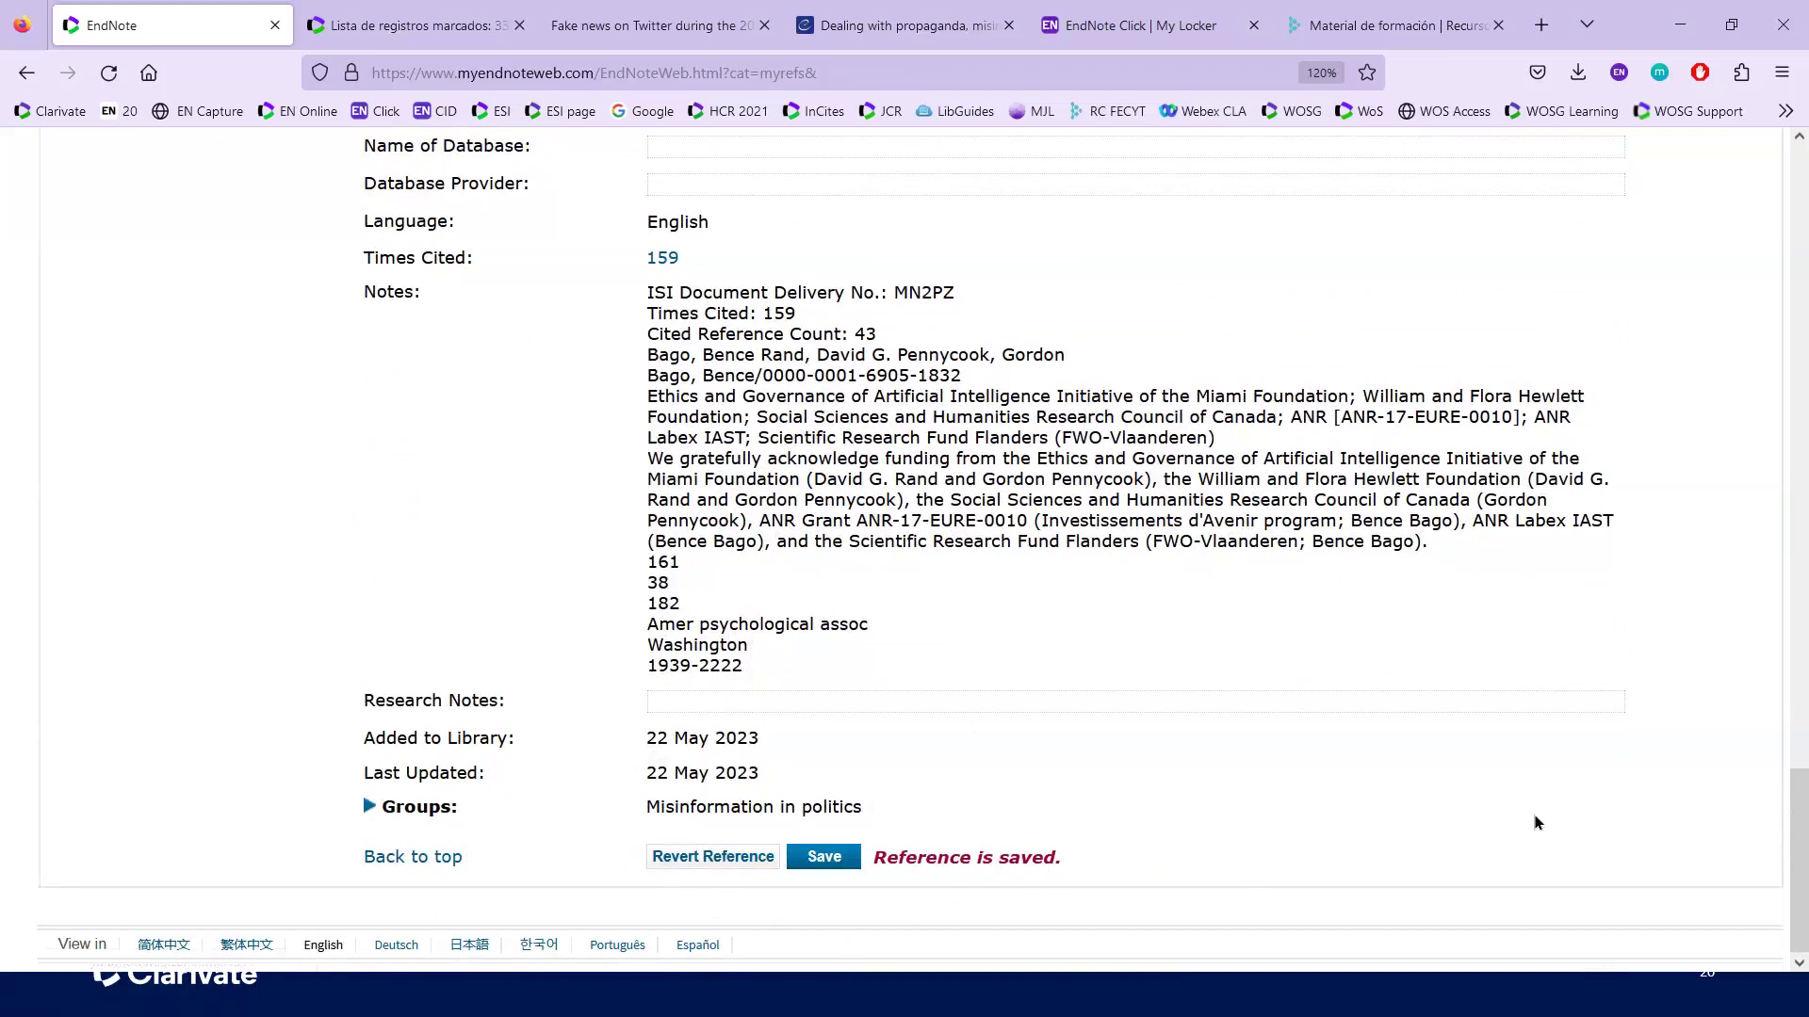
{"action": "scroll", "coordinate": [1533, 812], "scroll_direction": "up", "scroll_amount": 10}
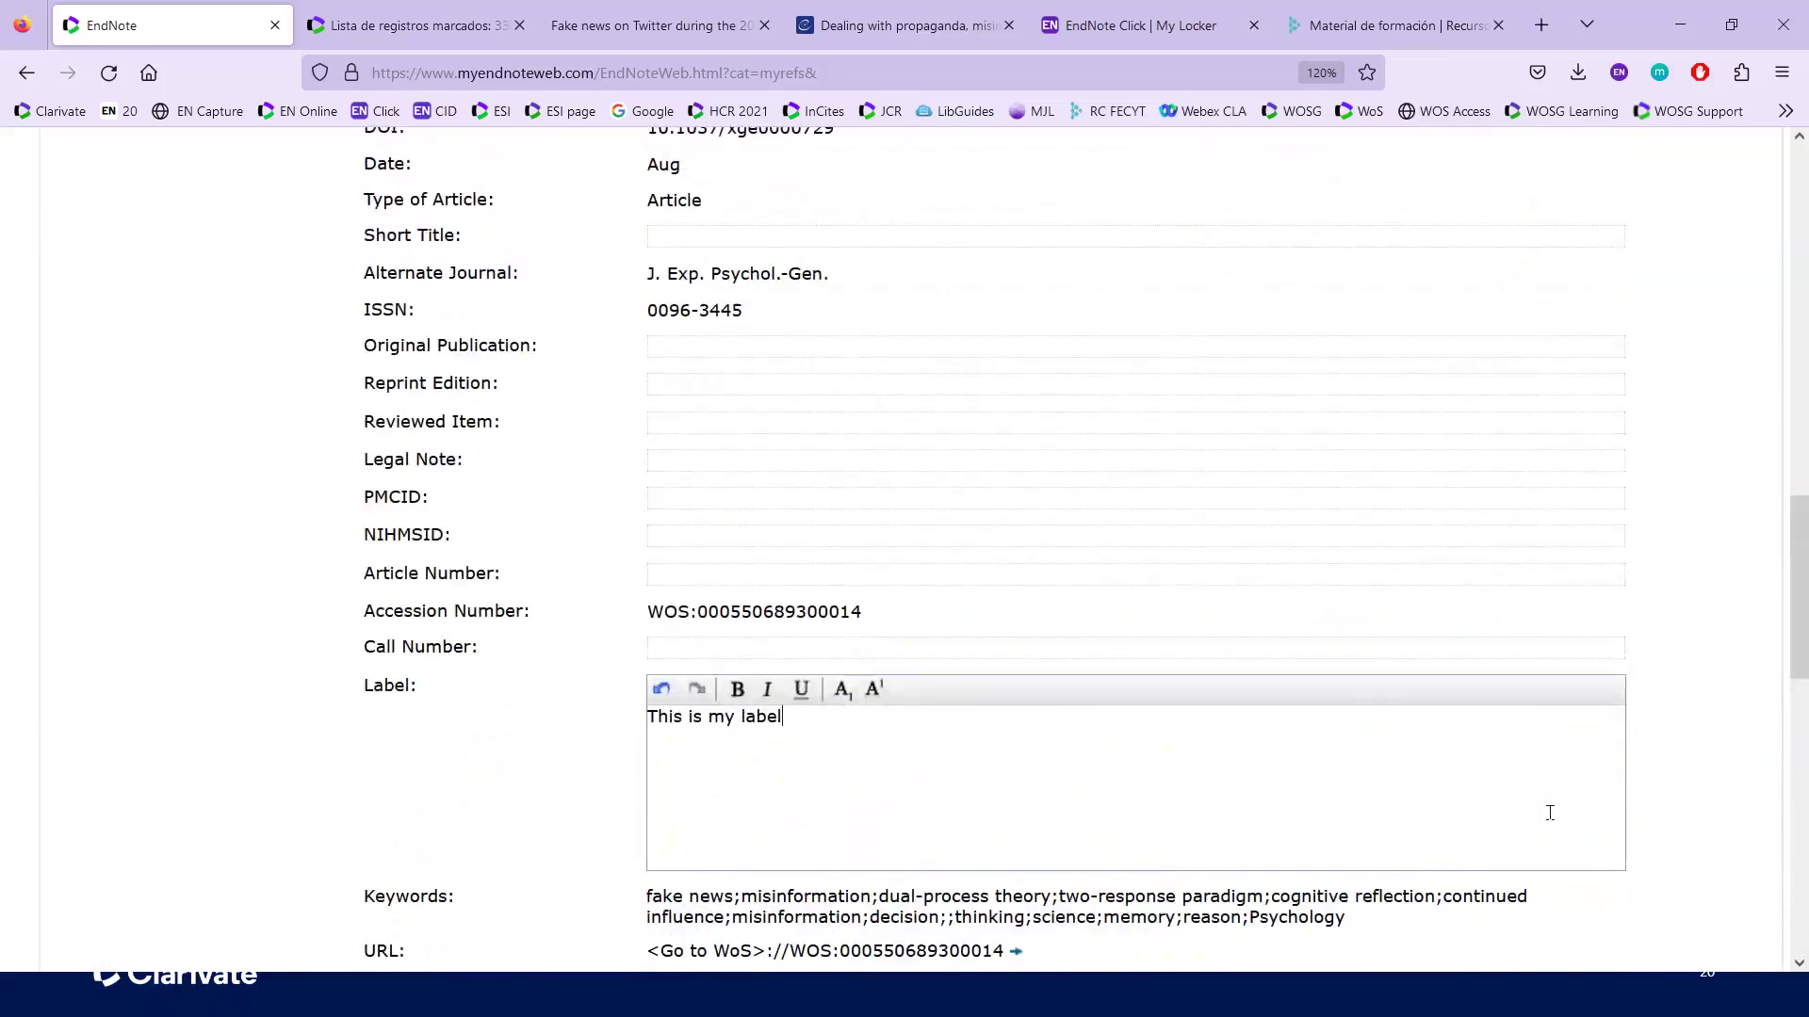
{"action": "scroll", "coordinate": [1550, 812], "scroll_direction": "up", "scroll_amount": 12}
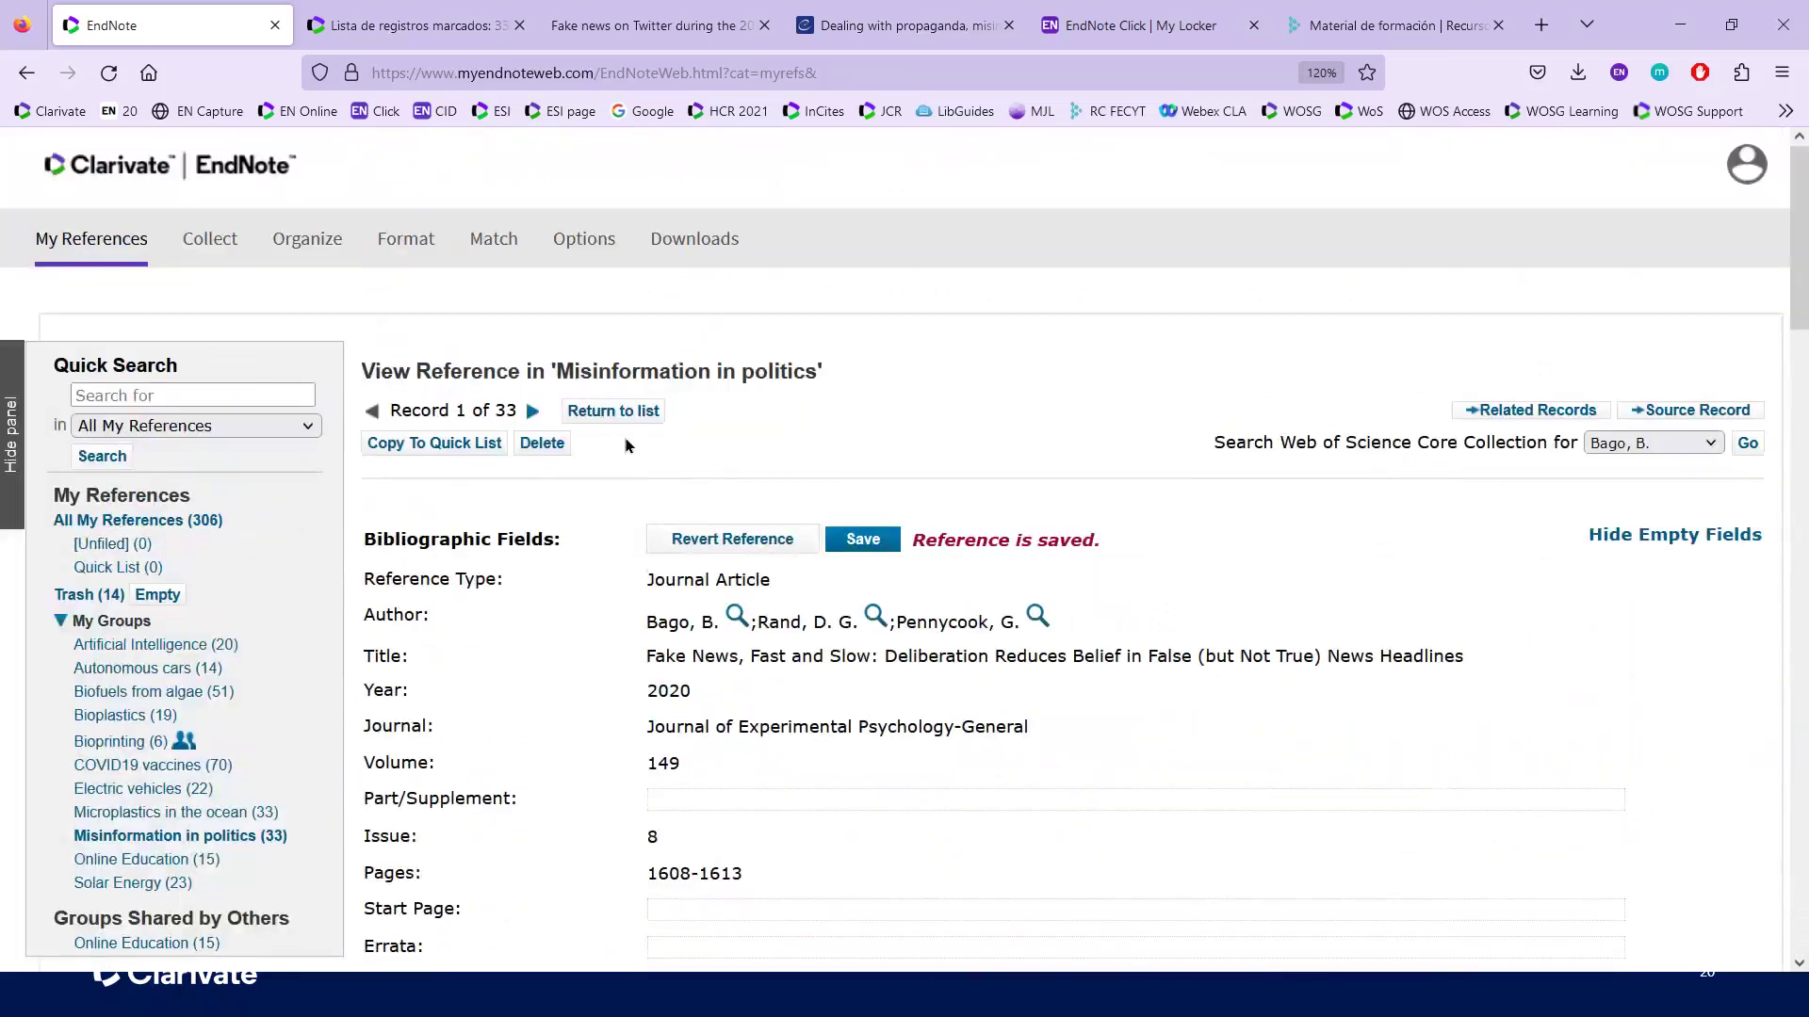
{"action": "left_click", "coordinate": [613, 412]}
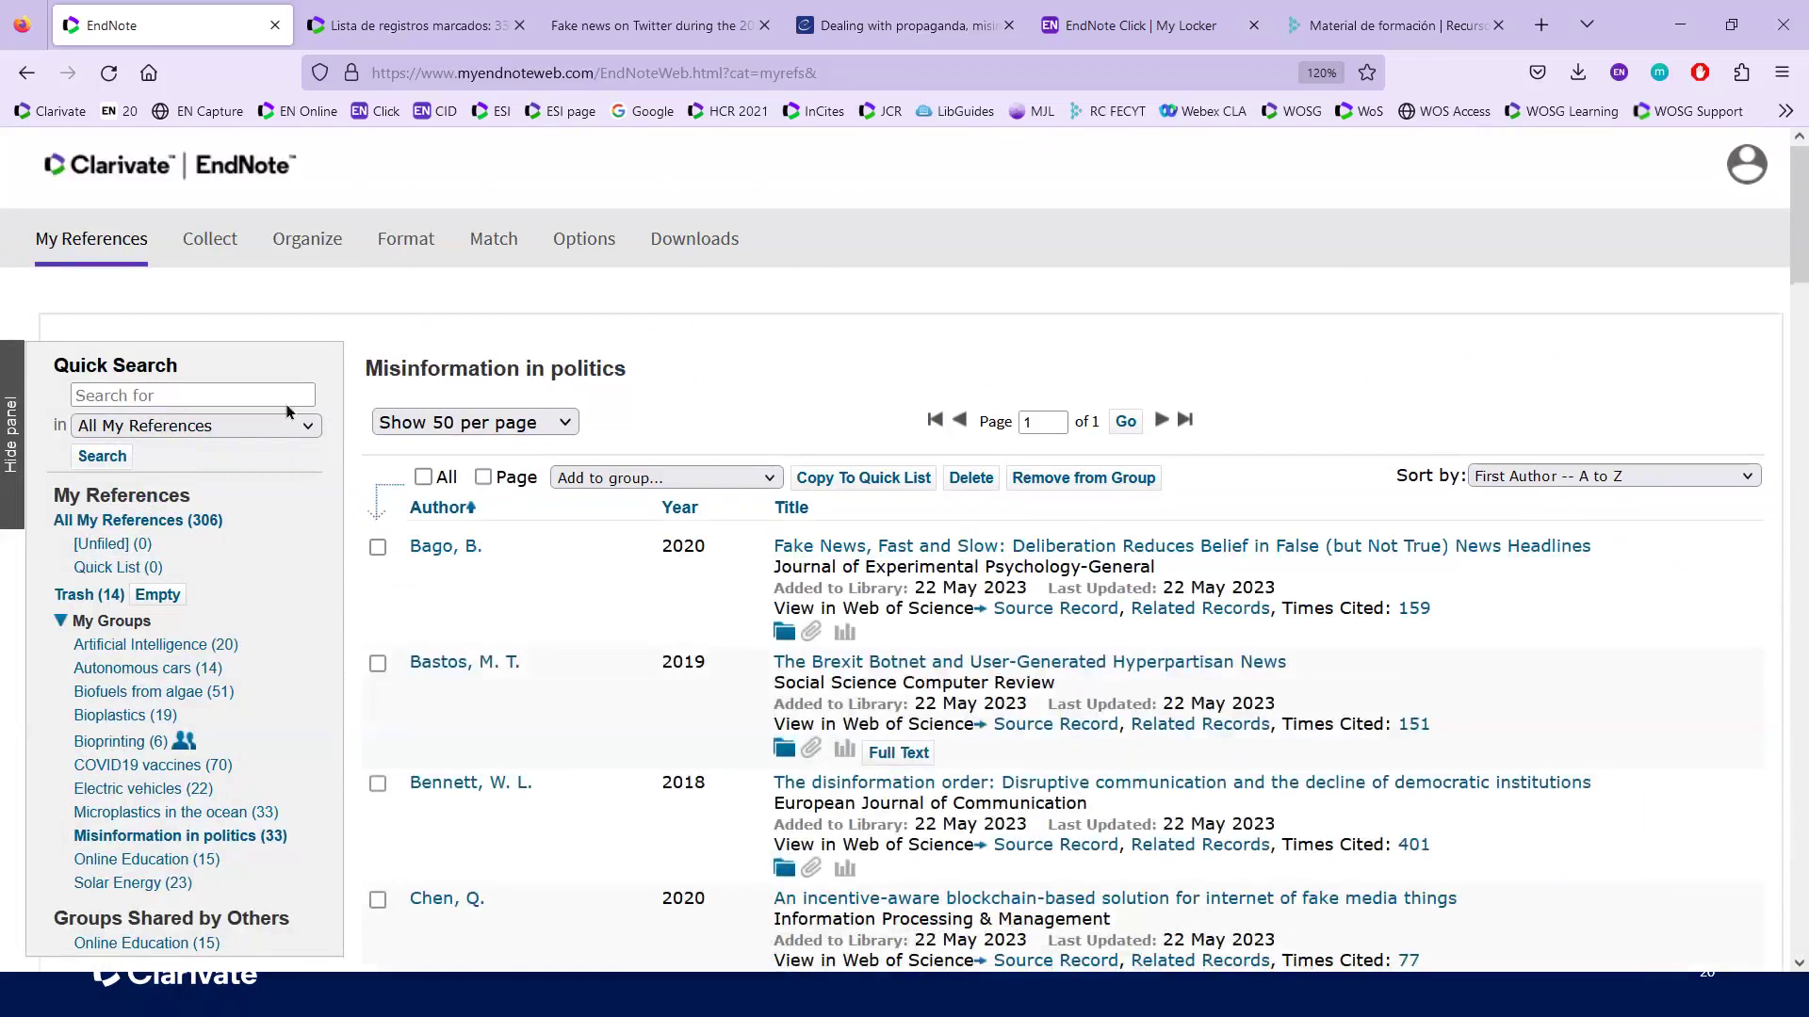
Step: Search All My References for "this is my label" and look through the matching references
{"action": "left_click", "coordinate": [153, 402]}
{"action": "left_click", "coordinate": [152, 396]}
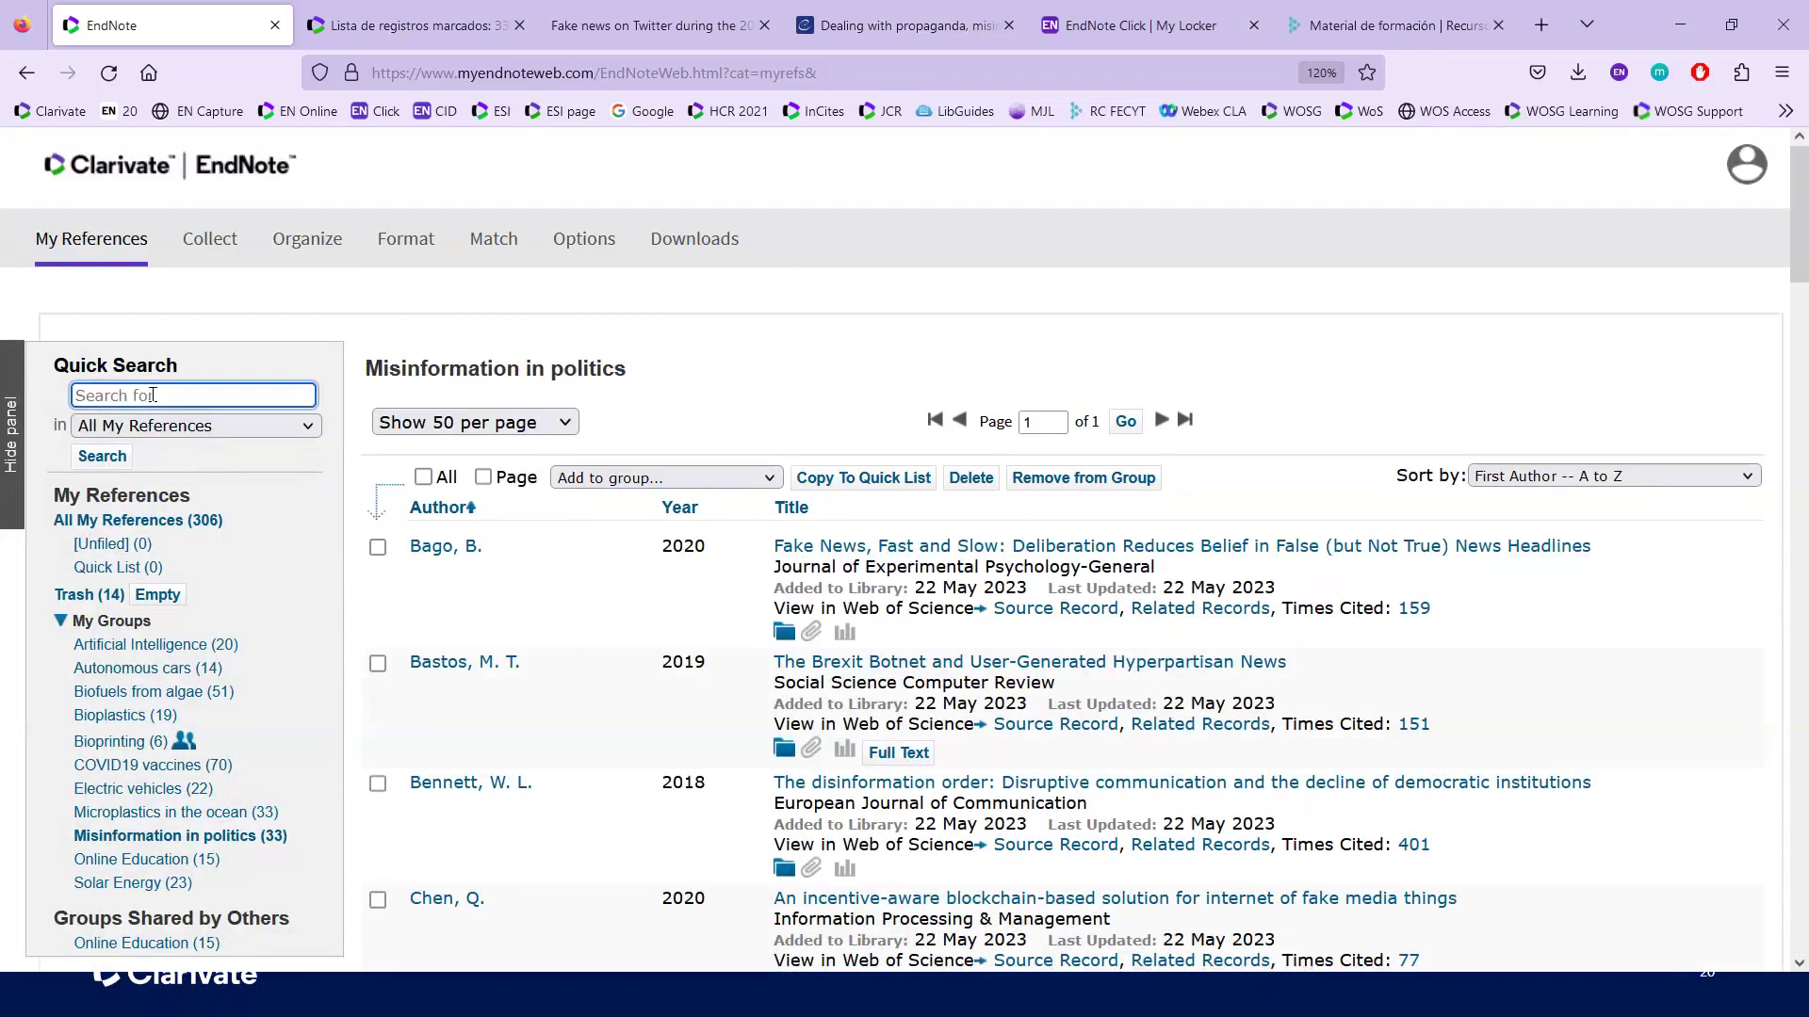
{"action": "type", "text": "label"}
{"action": "key", "text": "BackSpace"}
{"action": "key", "text": "BackSpace"}
{"action": "key", "text": "BackSpace"}
{"action": "key", "text": "BackSpace"}
{"action": "type", "text": "this is my labe"}
{"action": "key", "text": "Return"}
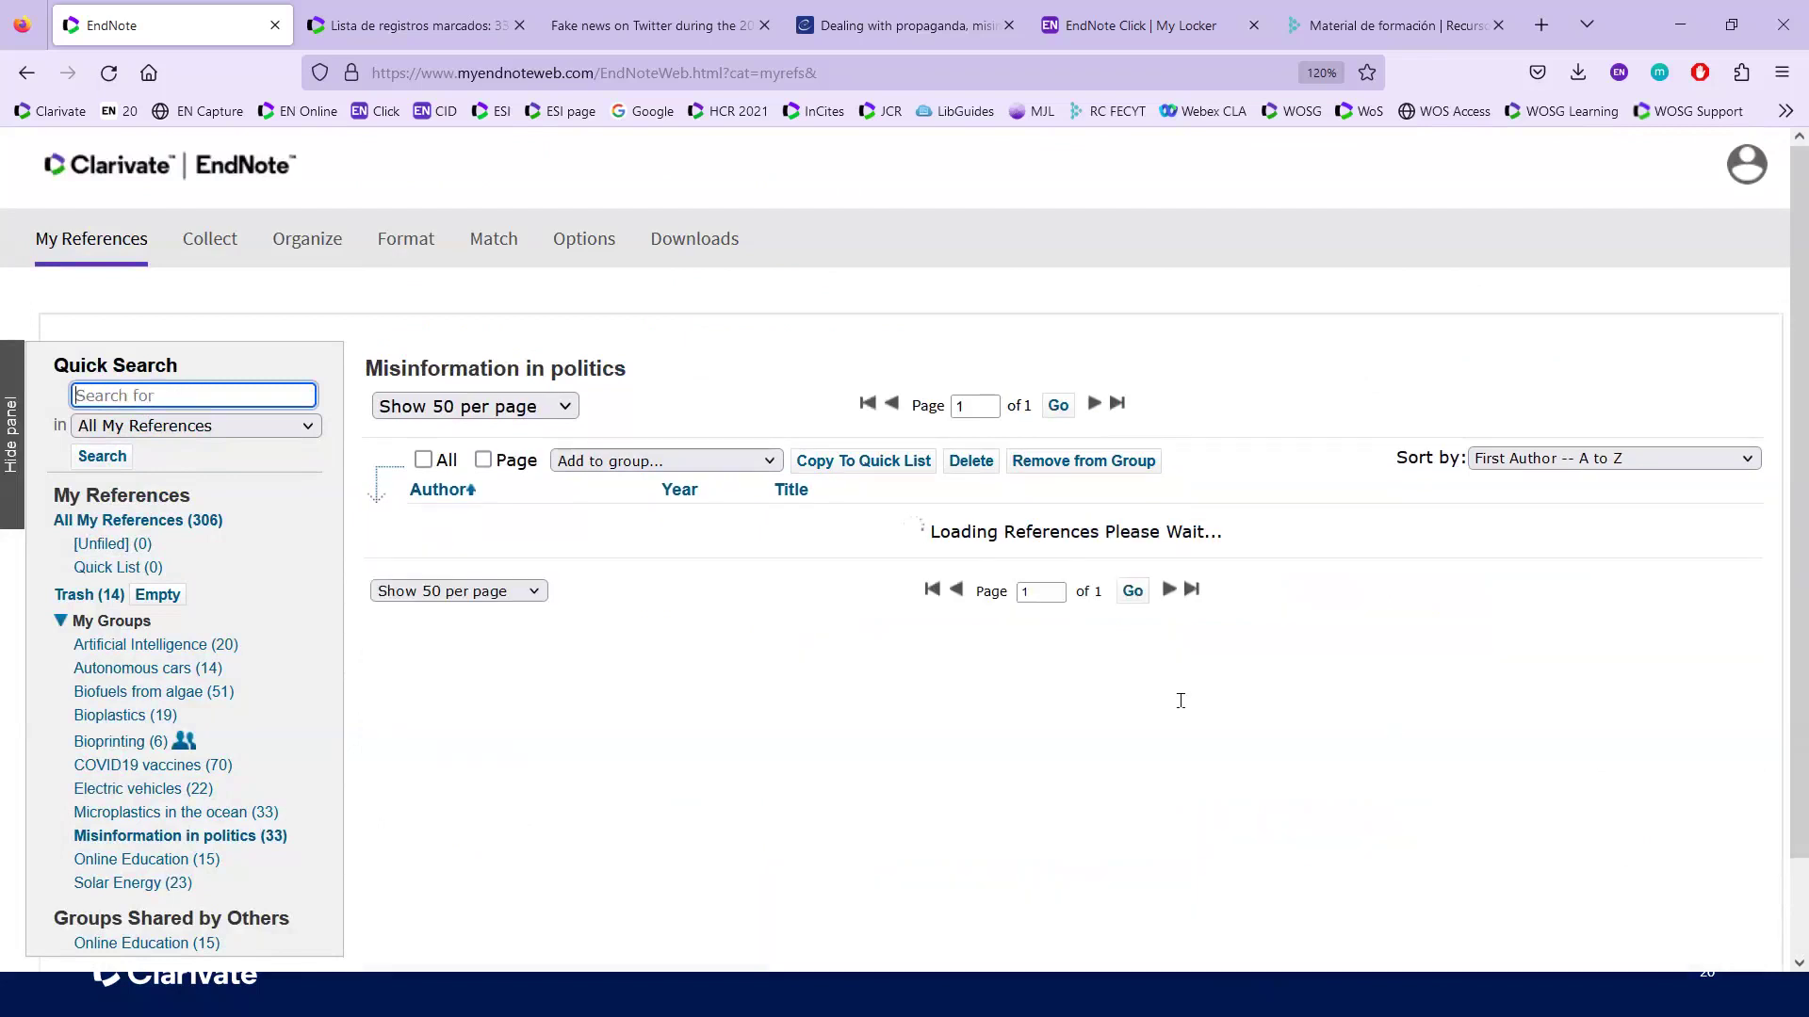
{"action": "scroll", "coordinate": [1181, 701], "scroll_direction": "down", "scroll_amount": 4}
{"action": "scroll", "coordinate": [1278, 721], "scroll_direction": "up", "scroll_amount": 1}
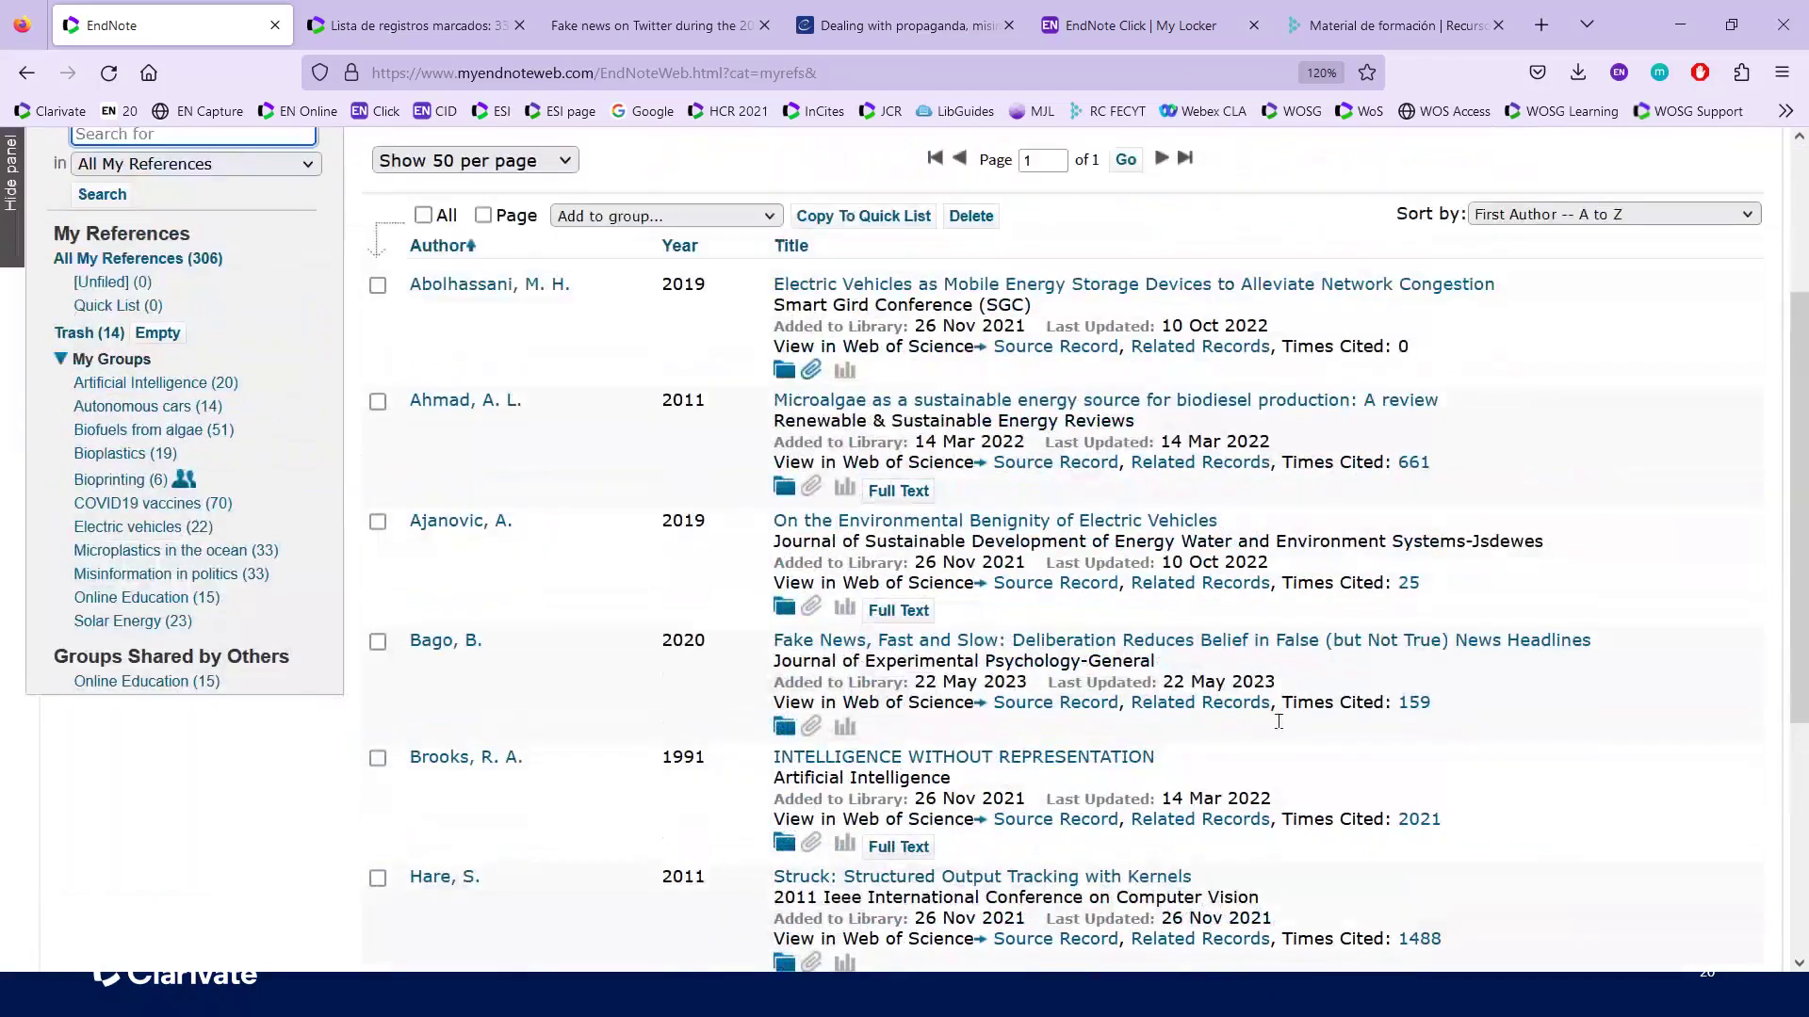
{"action": "scroll", "coordinate": [1279, 721], "scroll_direction": "up", "scroll_amount": 3}
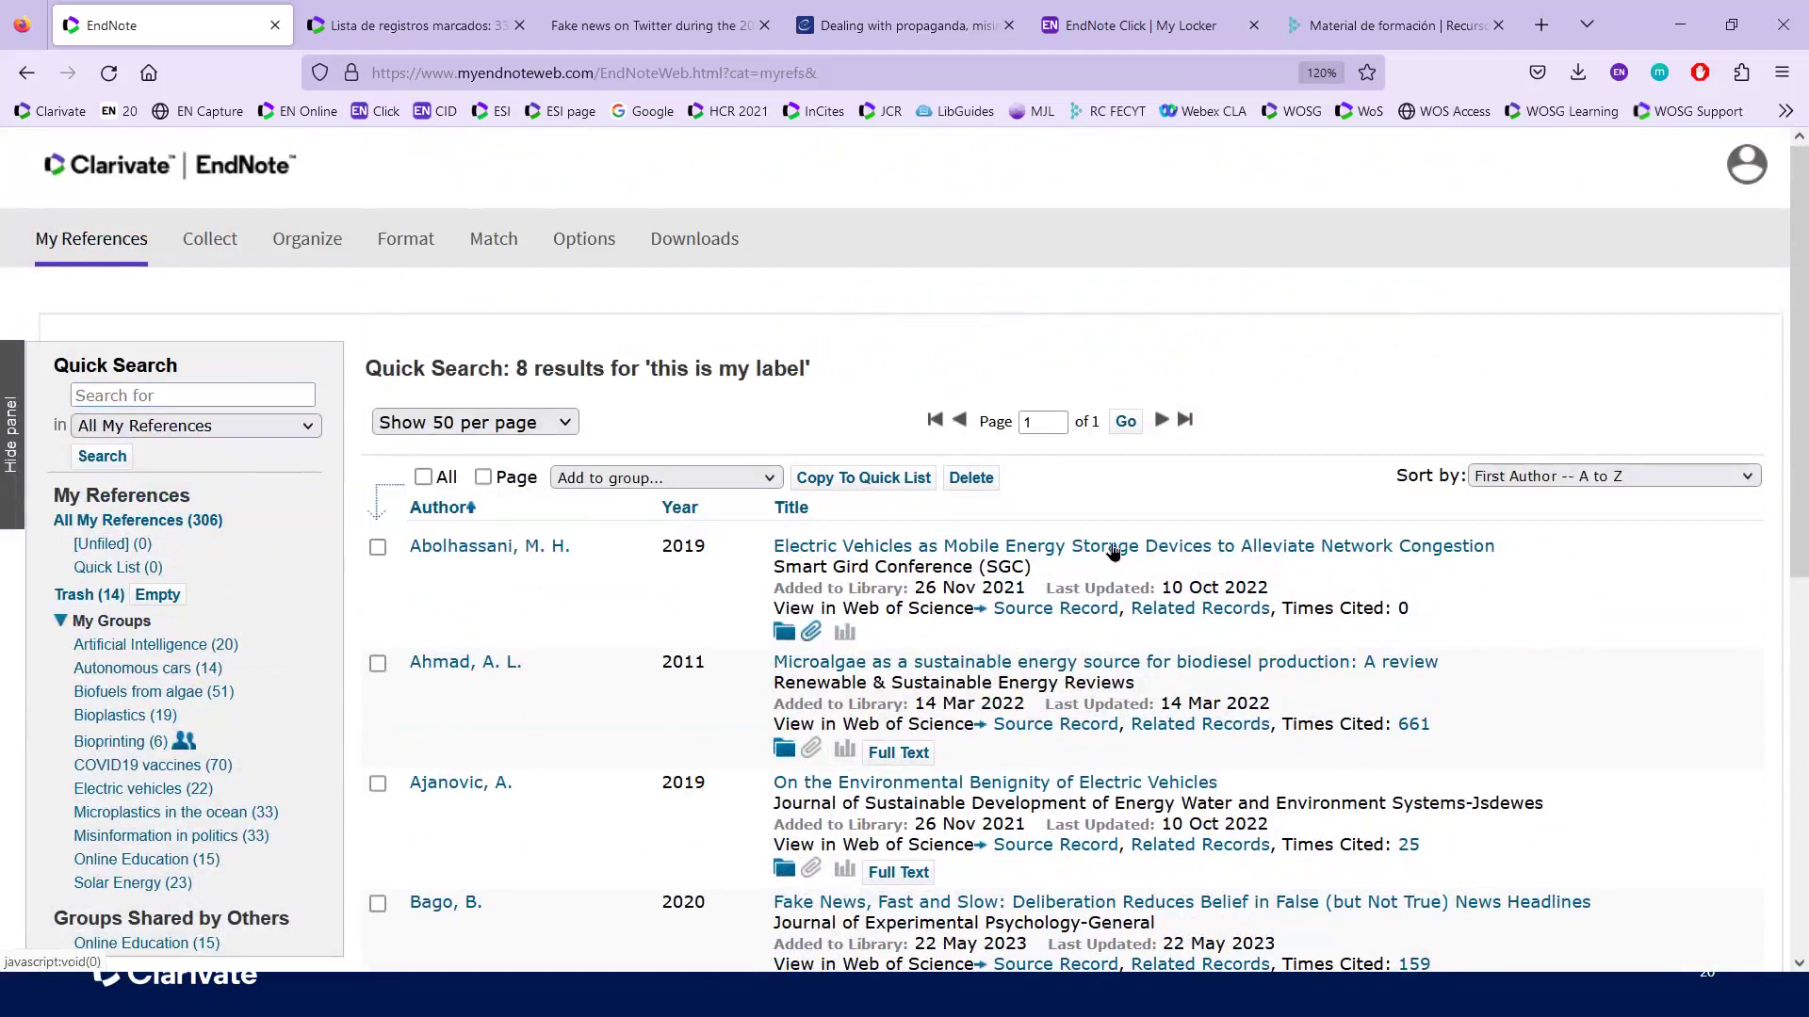
Step: Check the Label field of "Electric Vehicles as Mobile Energy Storage Devices to Alleviate Network Congestion", and go back to the "Misinformation in politics" group
{"action": "left_click", "coordinate": [1116, 553]}
{"action": "scroll", "coordinate": [1353, 735], "scroll_direction": "down", "scroll_amount": 10}
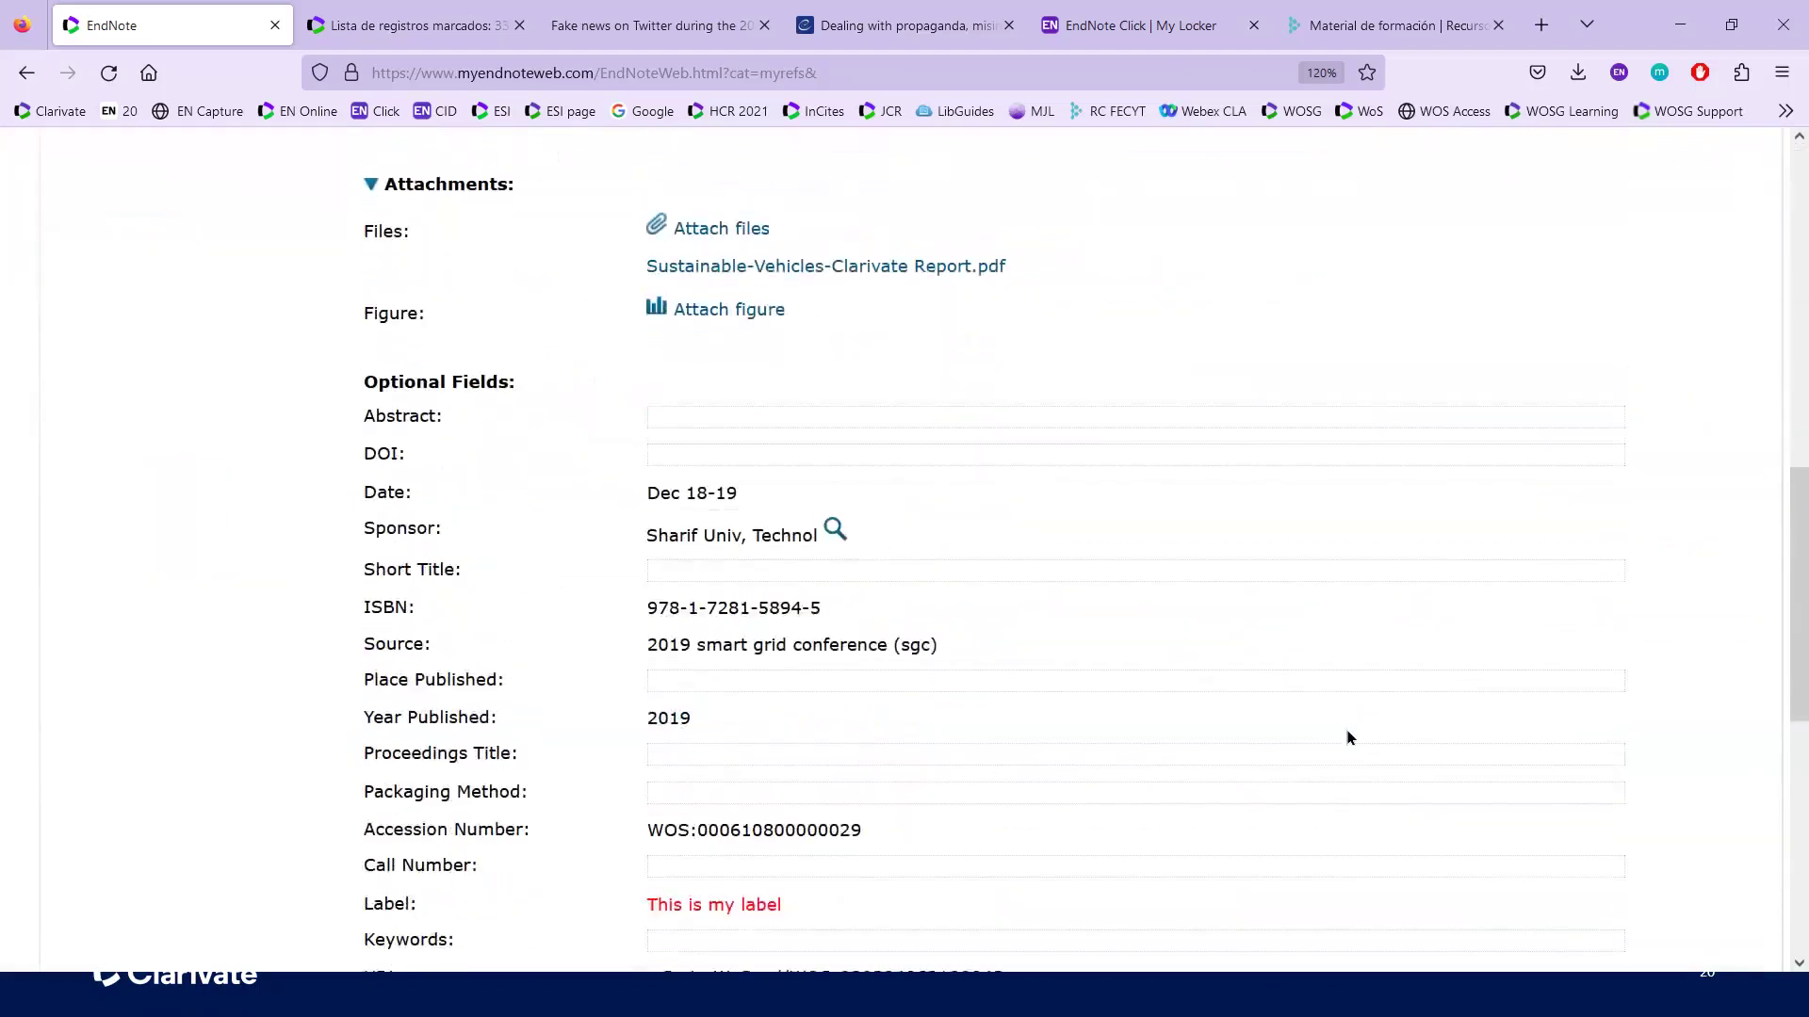
{"action": "scroll", "coordinate": [1349, 737], "scroll_direction": "down", "scroll_amount": 5}
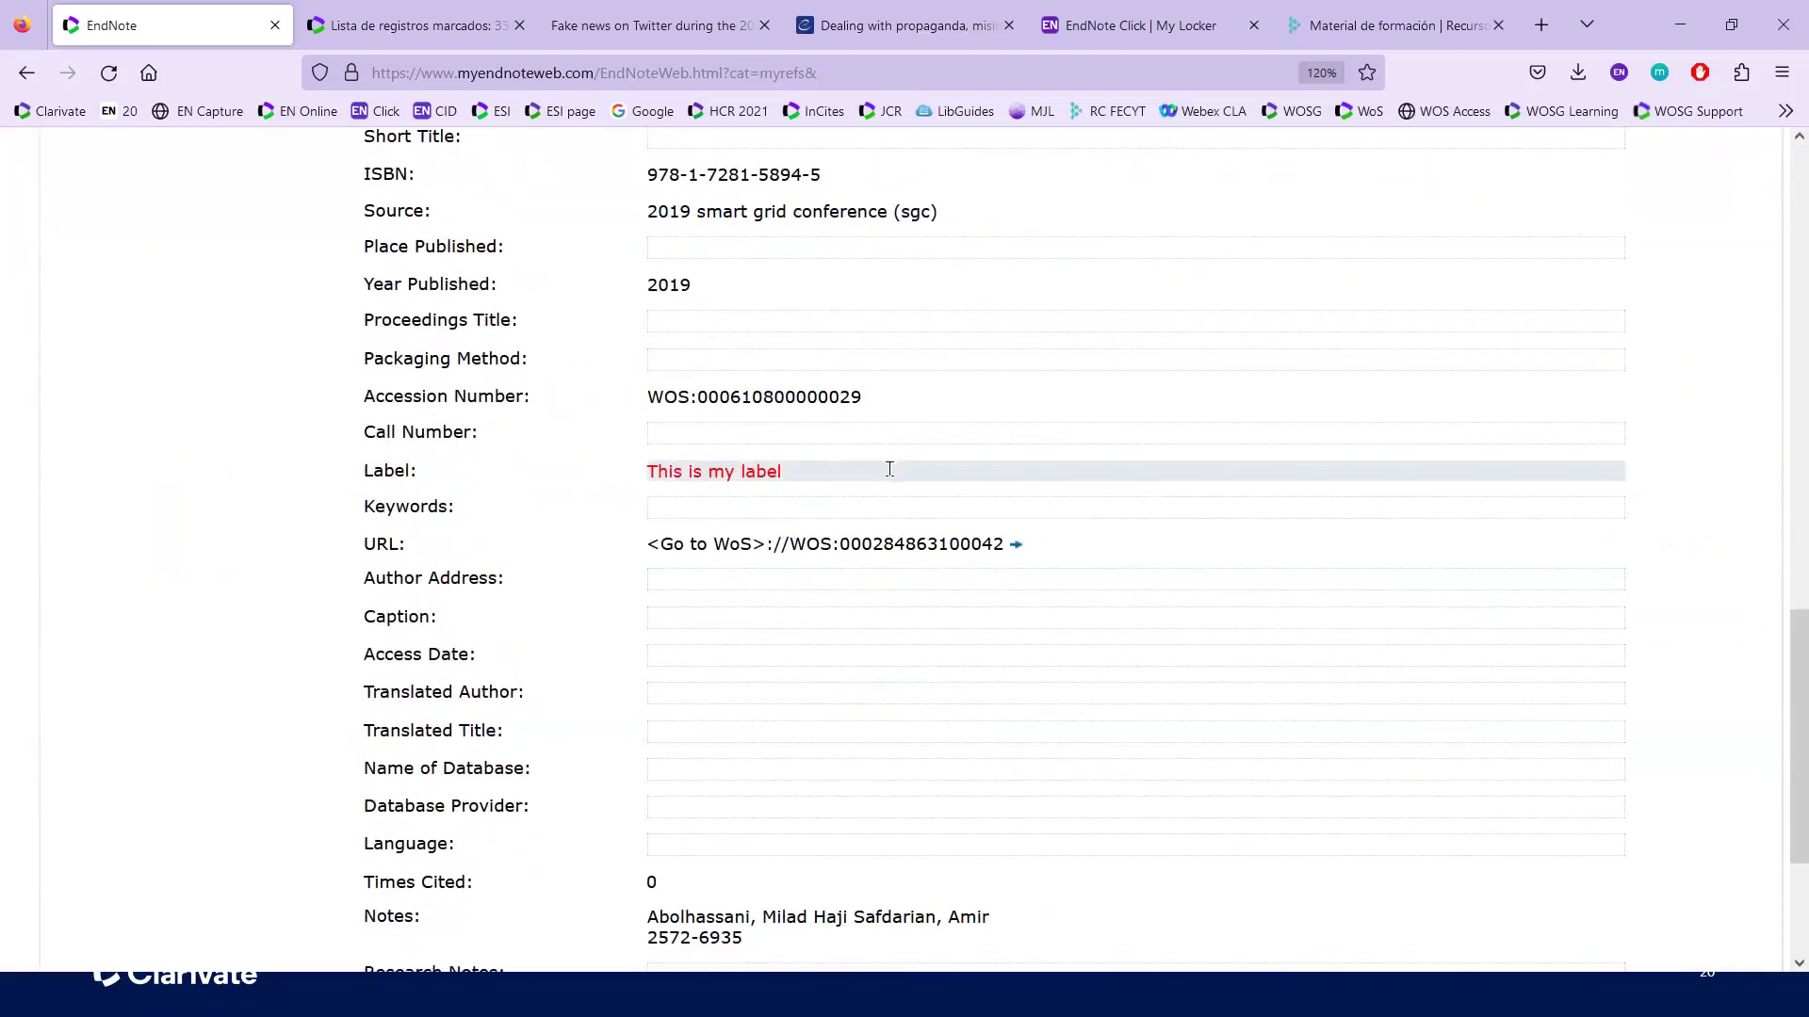
{"action": "scroll", "coordinate": [876, 476], "scroll_direction": "up", "scroll_amount": 15}
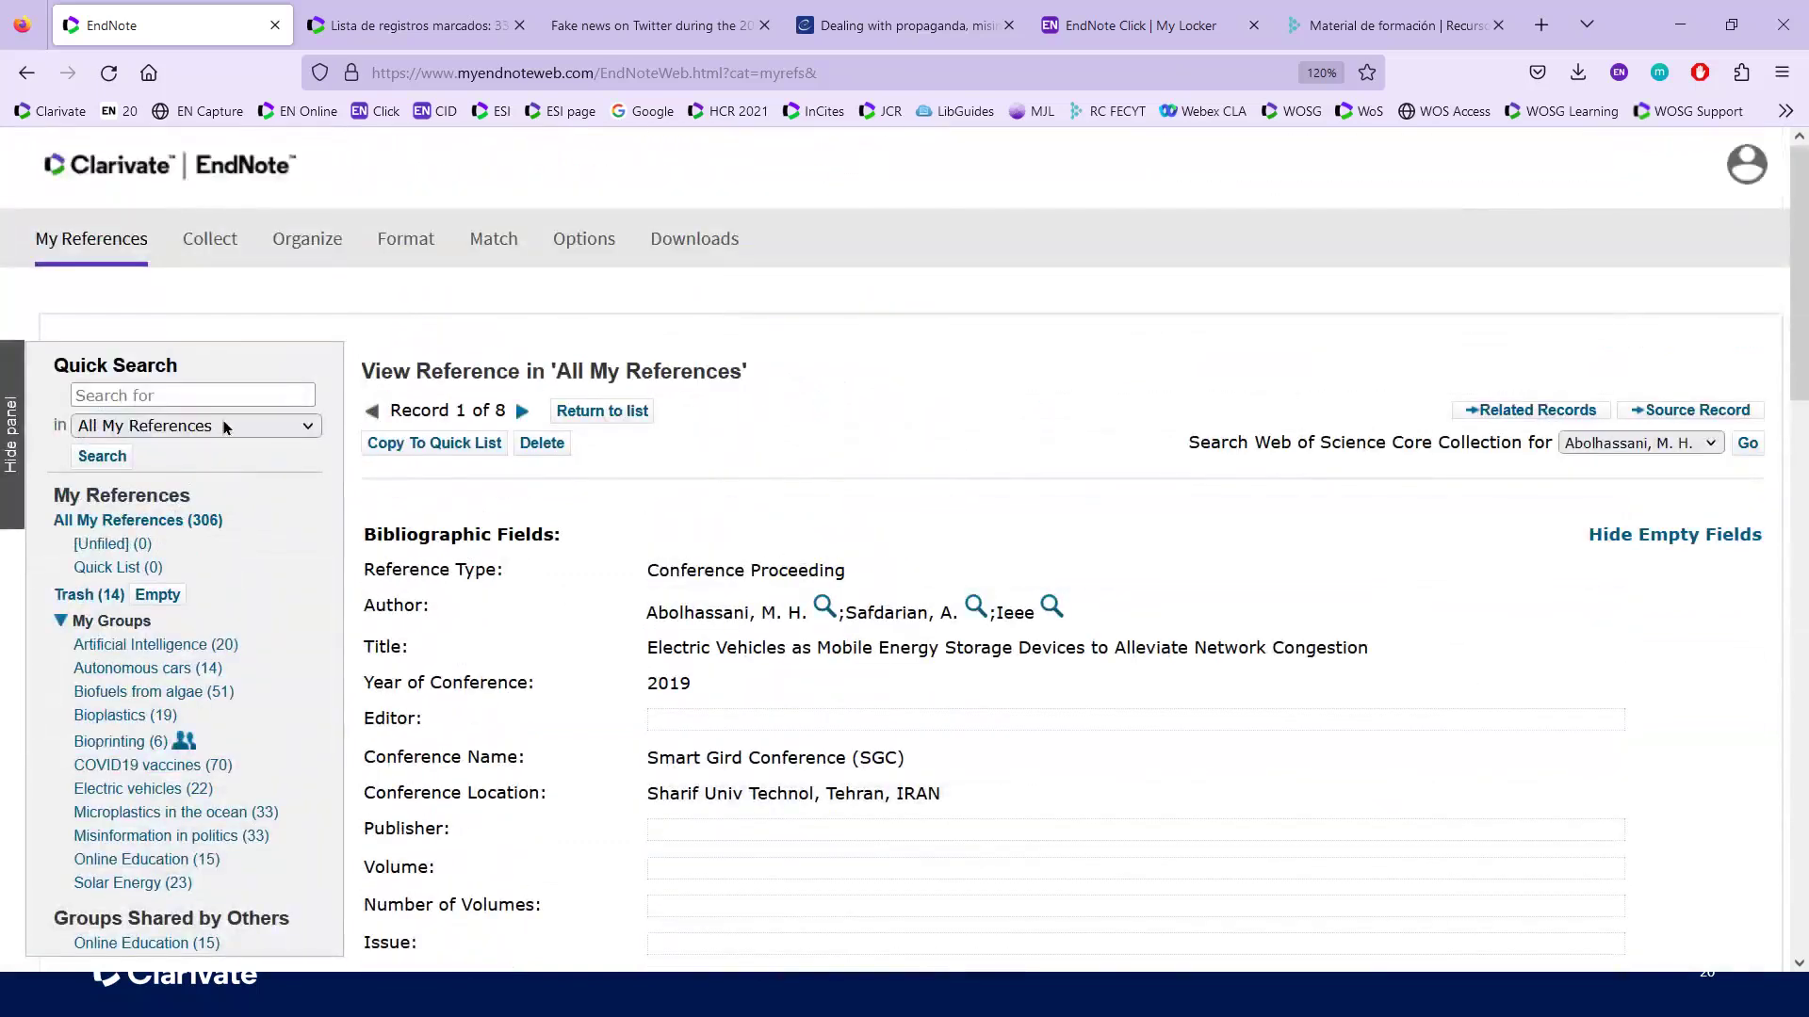
{"action": "scroll", "coordinate": [133, 539], "scroll_direction": "down", "scroll_amount": 2}
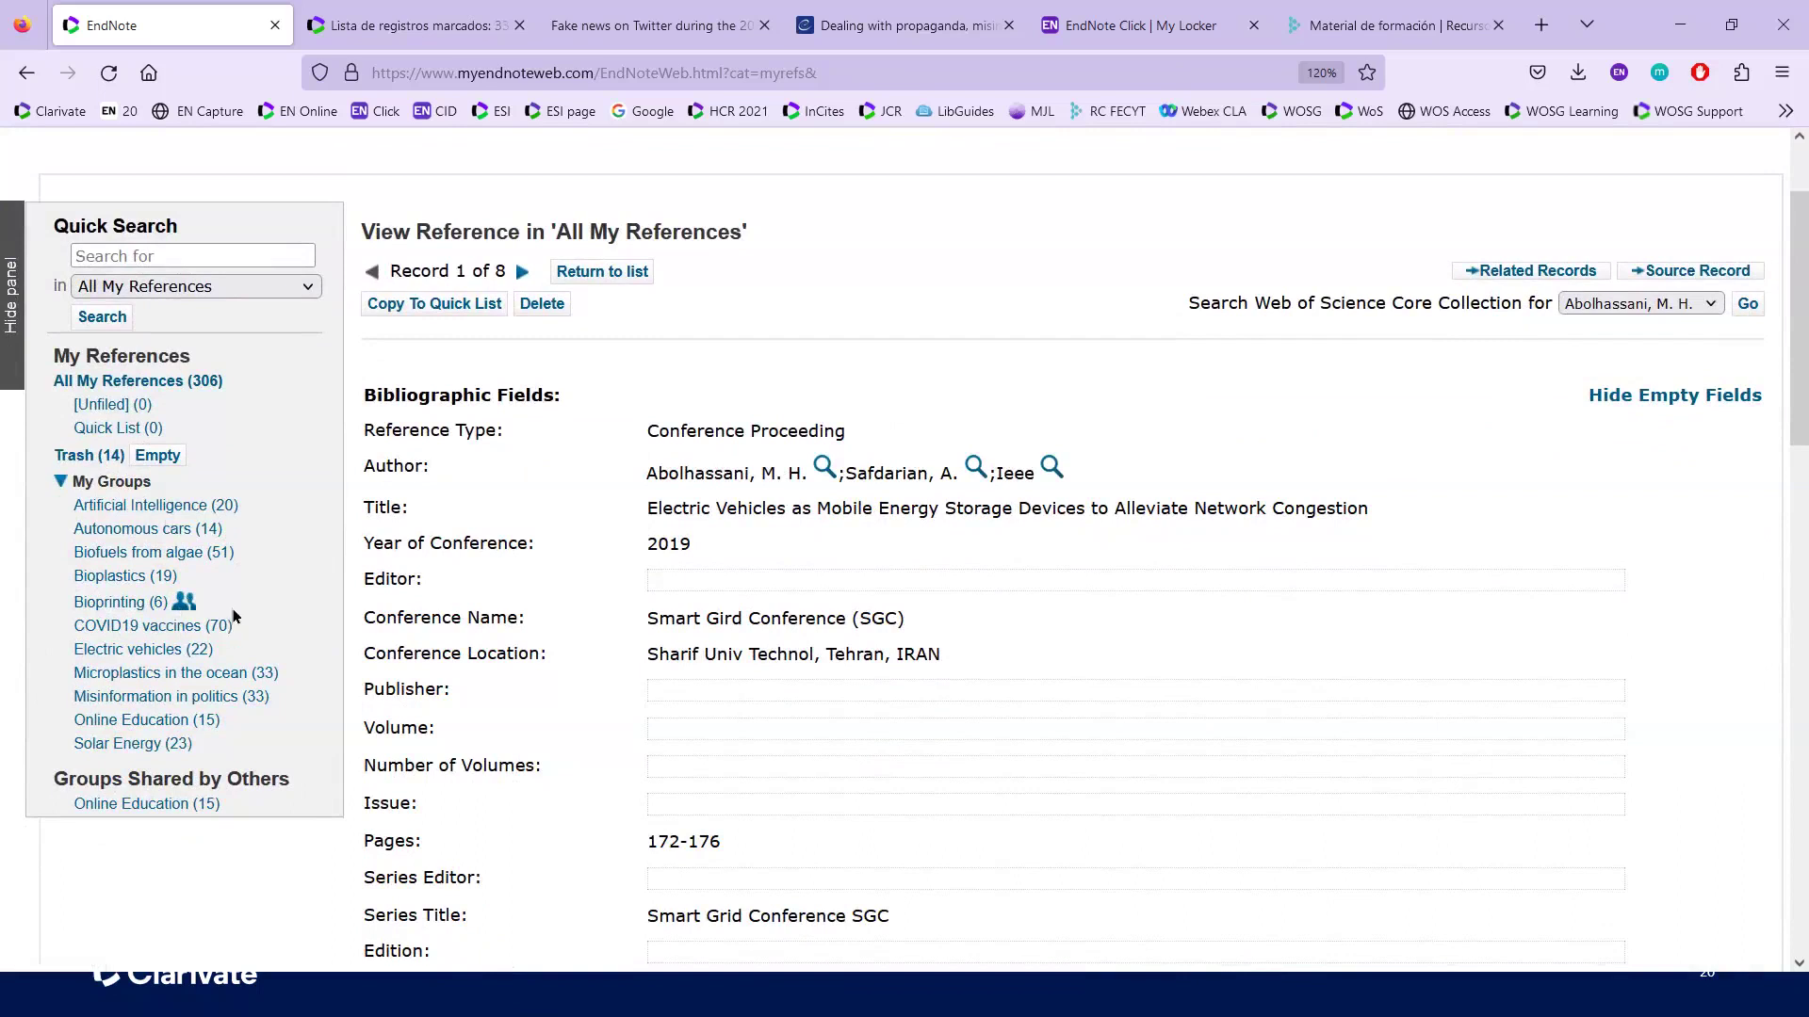
{"action": "scroll", "coordinate": [253, 528], "scroll_direction": "up", "scroll_amount": 2}
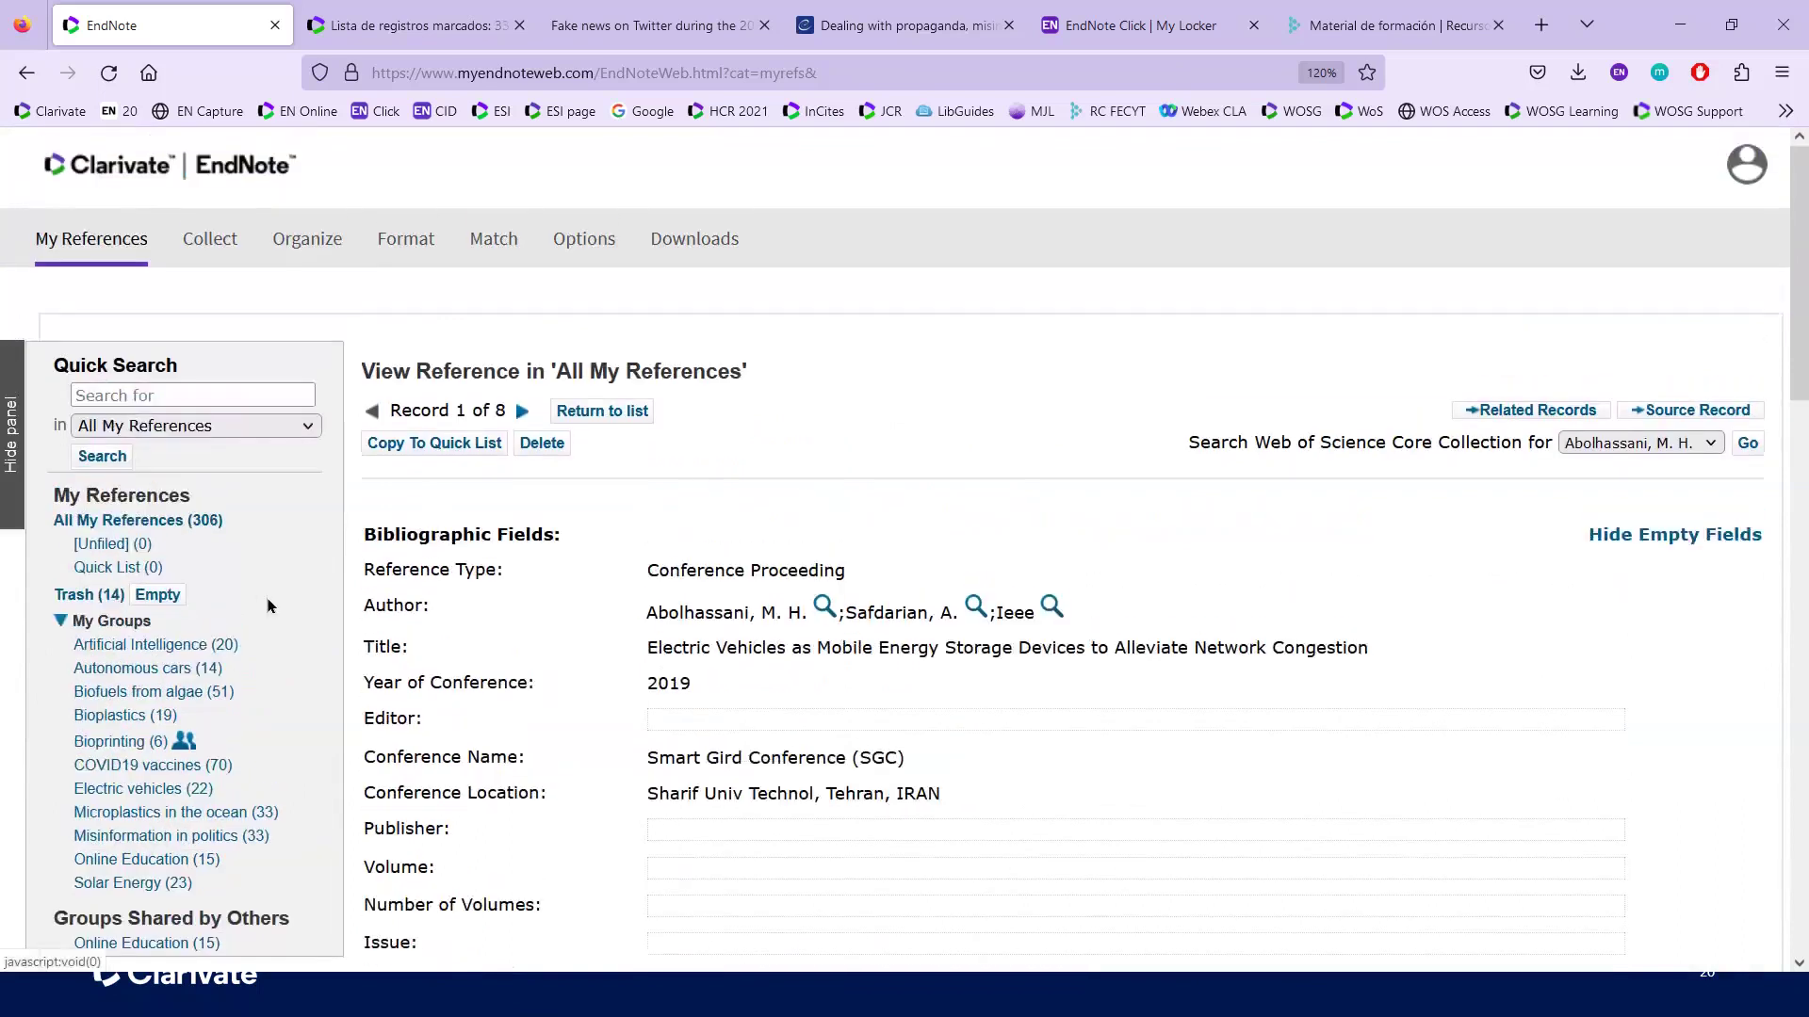
{"action": "left_click", "coordinate": [576, 420]}
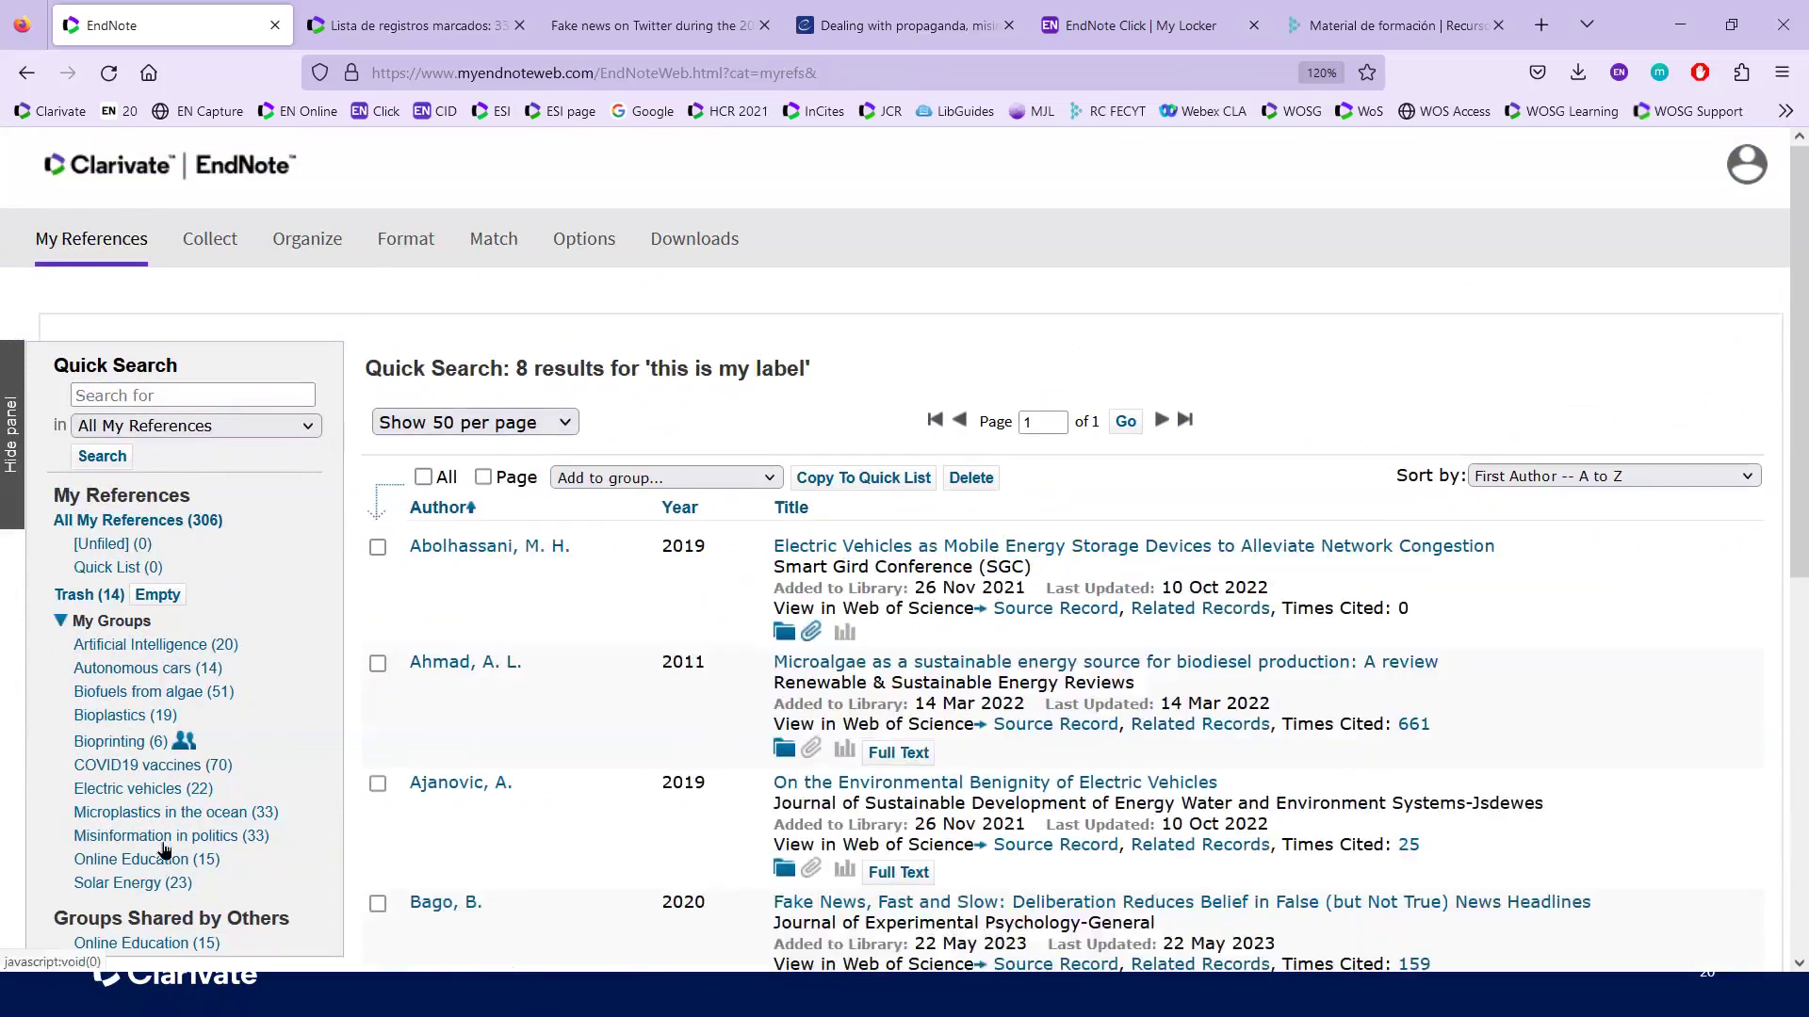
{"action": "left_click", "coordinate": [165, 837]}
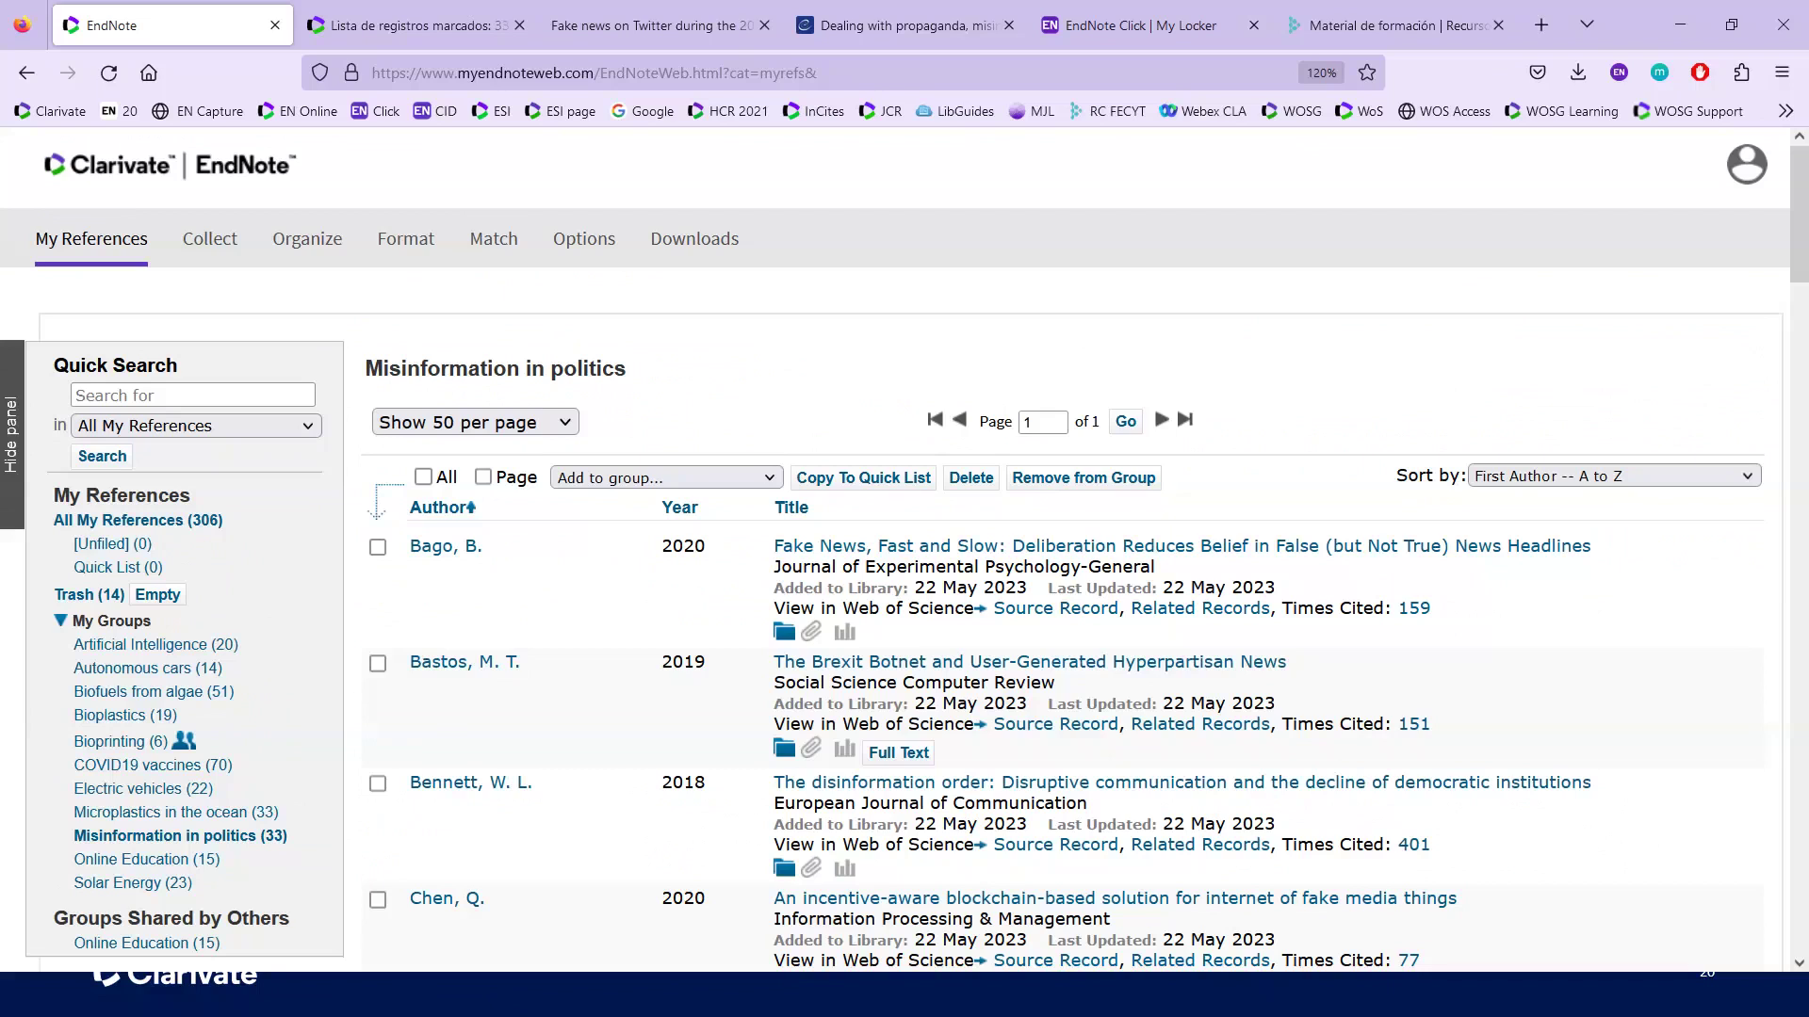
Step: Switch to Web of Science, go back to the (misinform* or "fake news") and politic* search results, and view the available export formats
{"action": "left_click", "coordinate": [453, 38]}
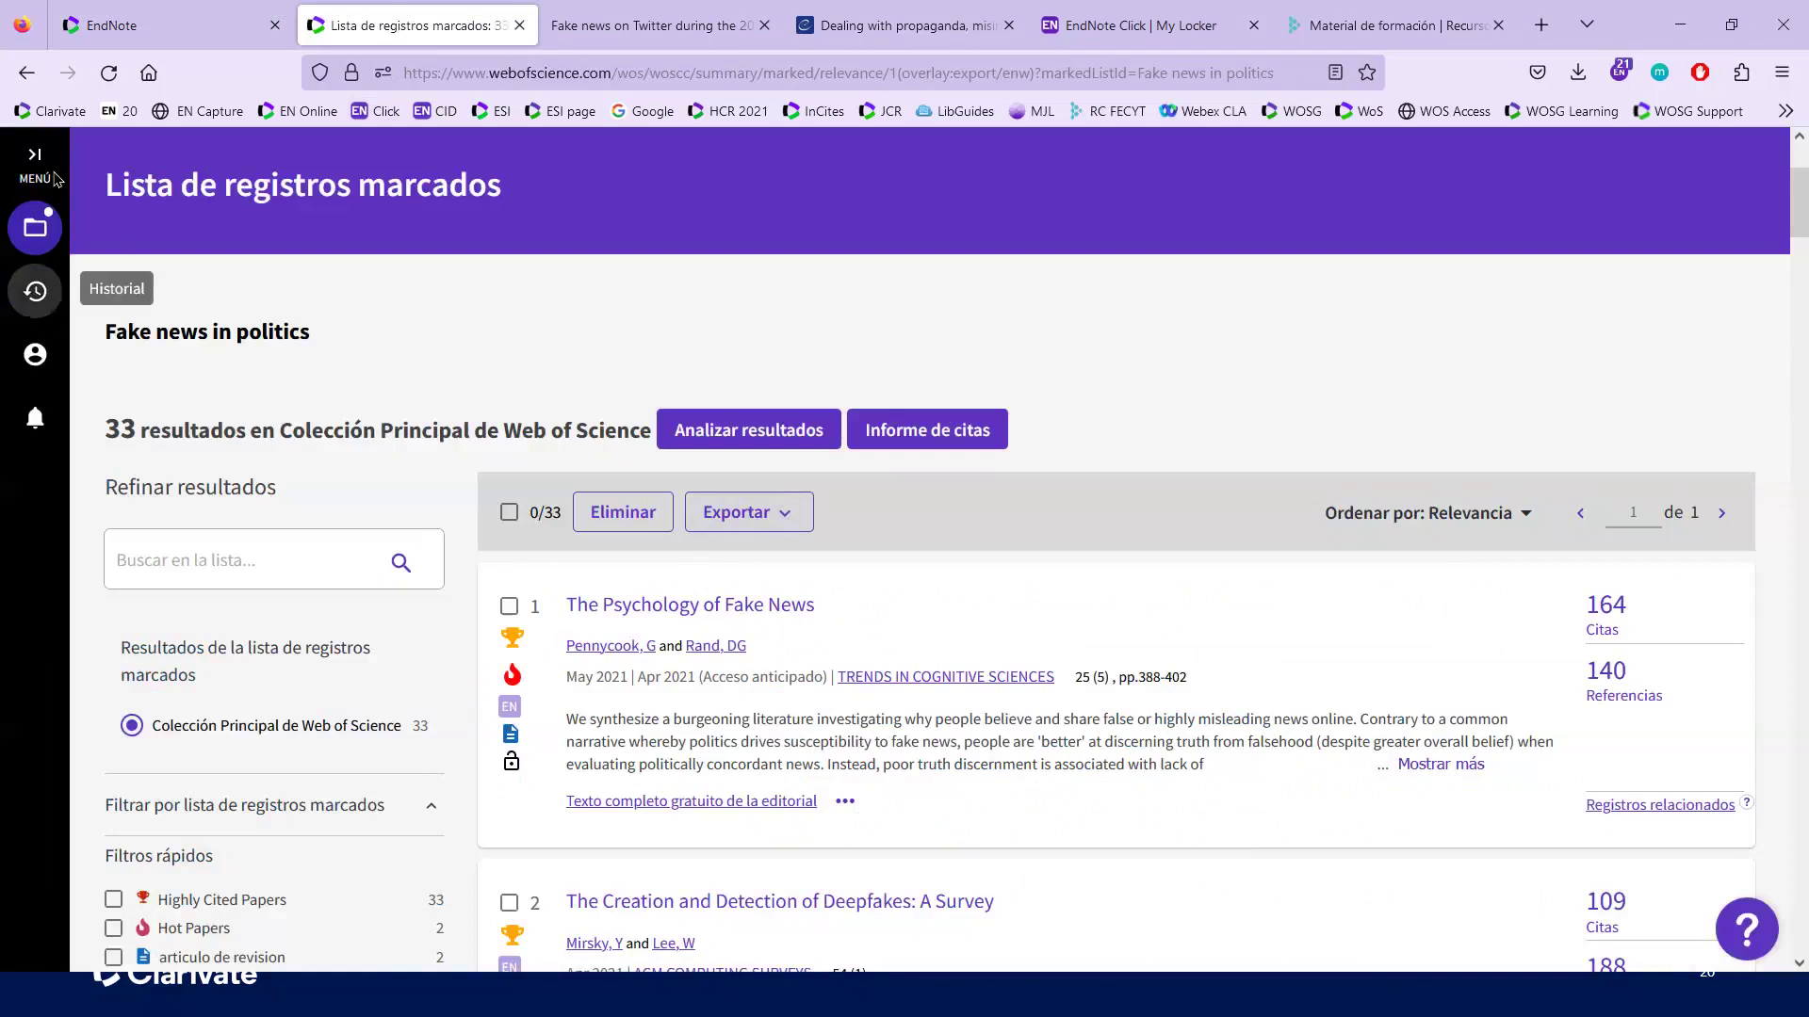
{"action": "left_click", "coordinate": [22, 74]}
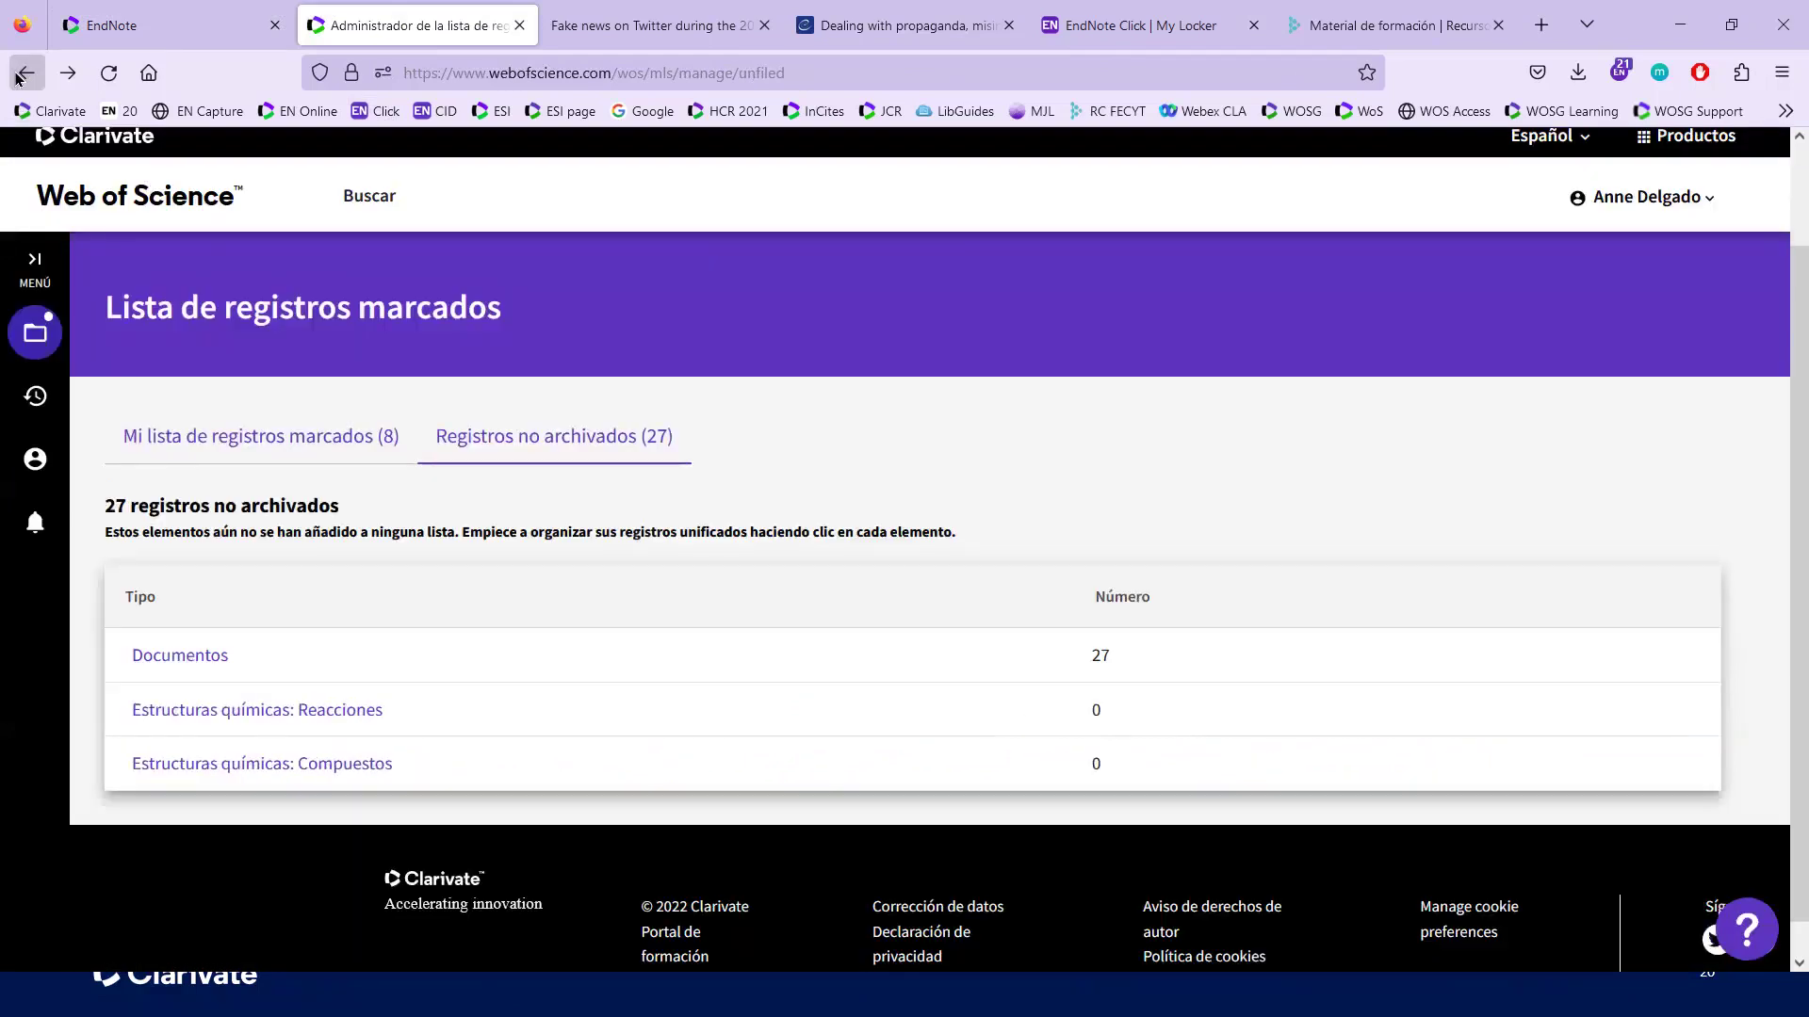
{"action": "left_click", "coordinate": [22, 74]}
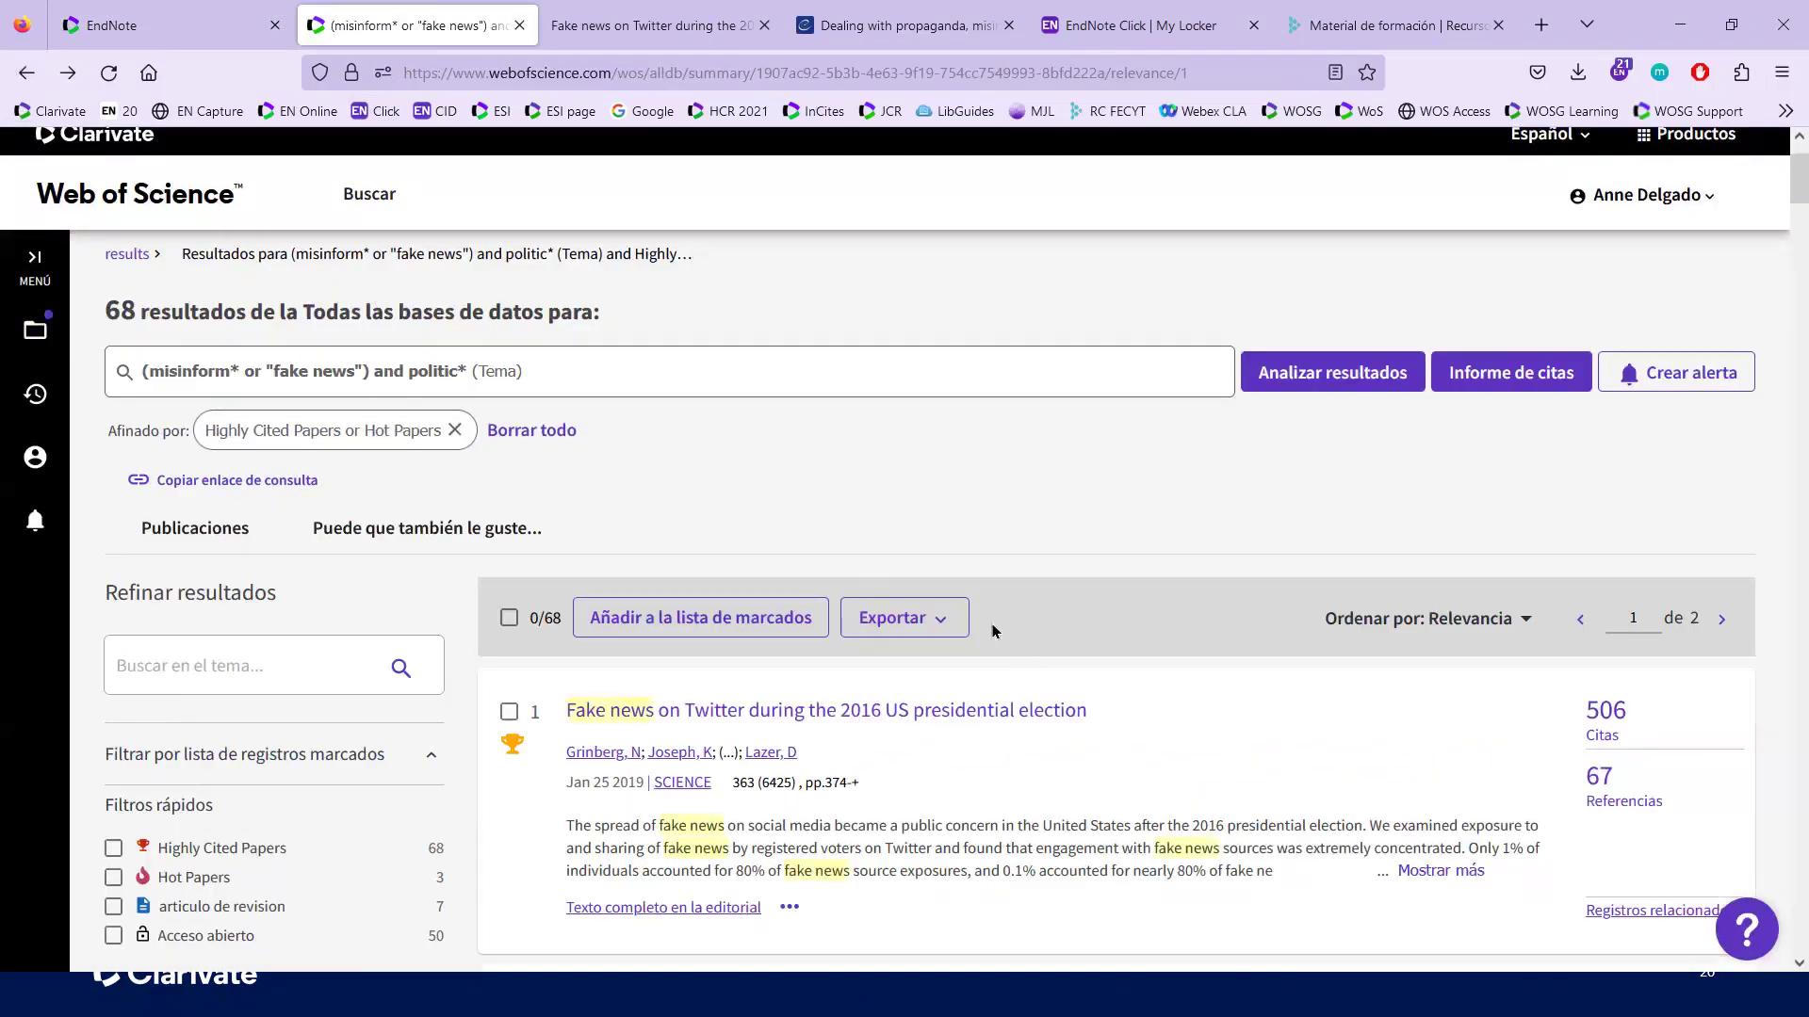
{"action": "left_click", "coordinate": [946, 620]}
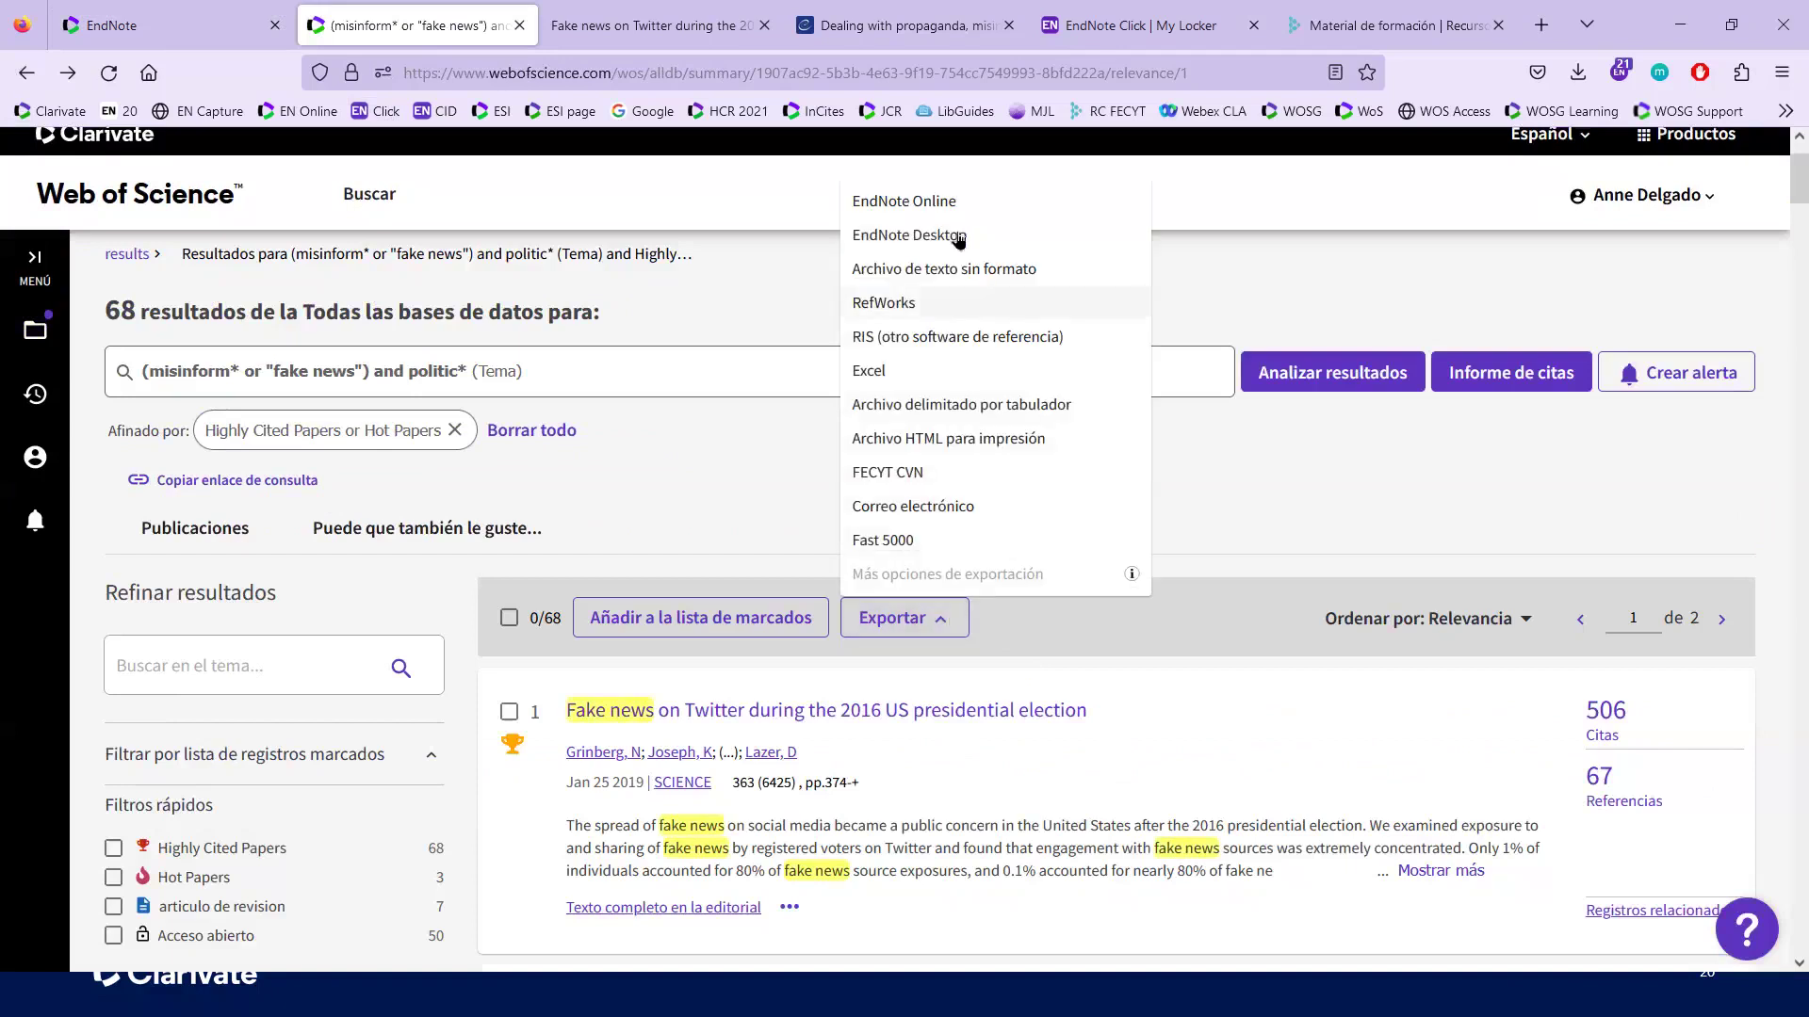
{"action": "left_click", "coordinate": [1246, 507]}
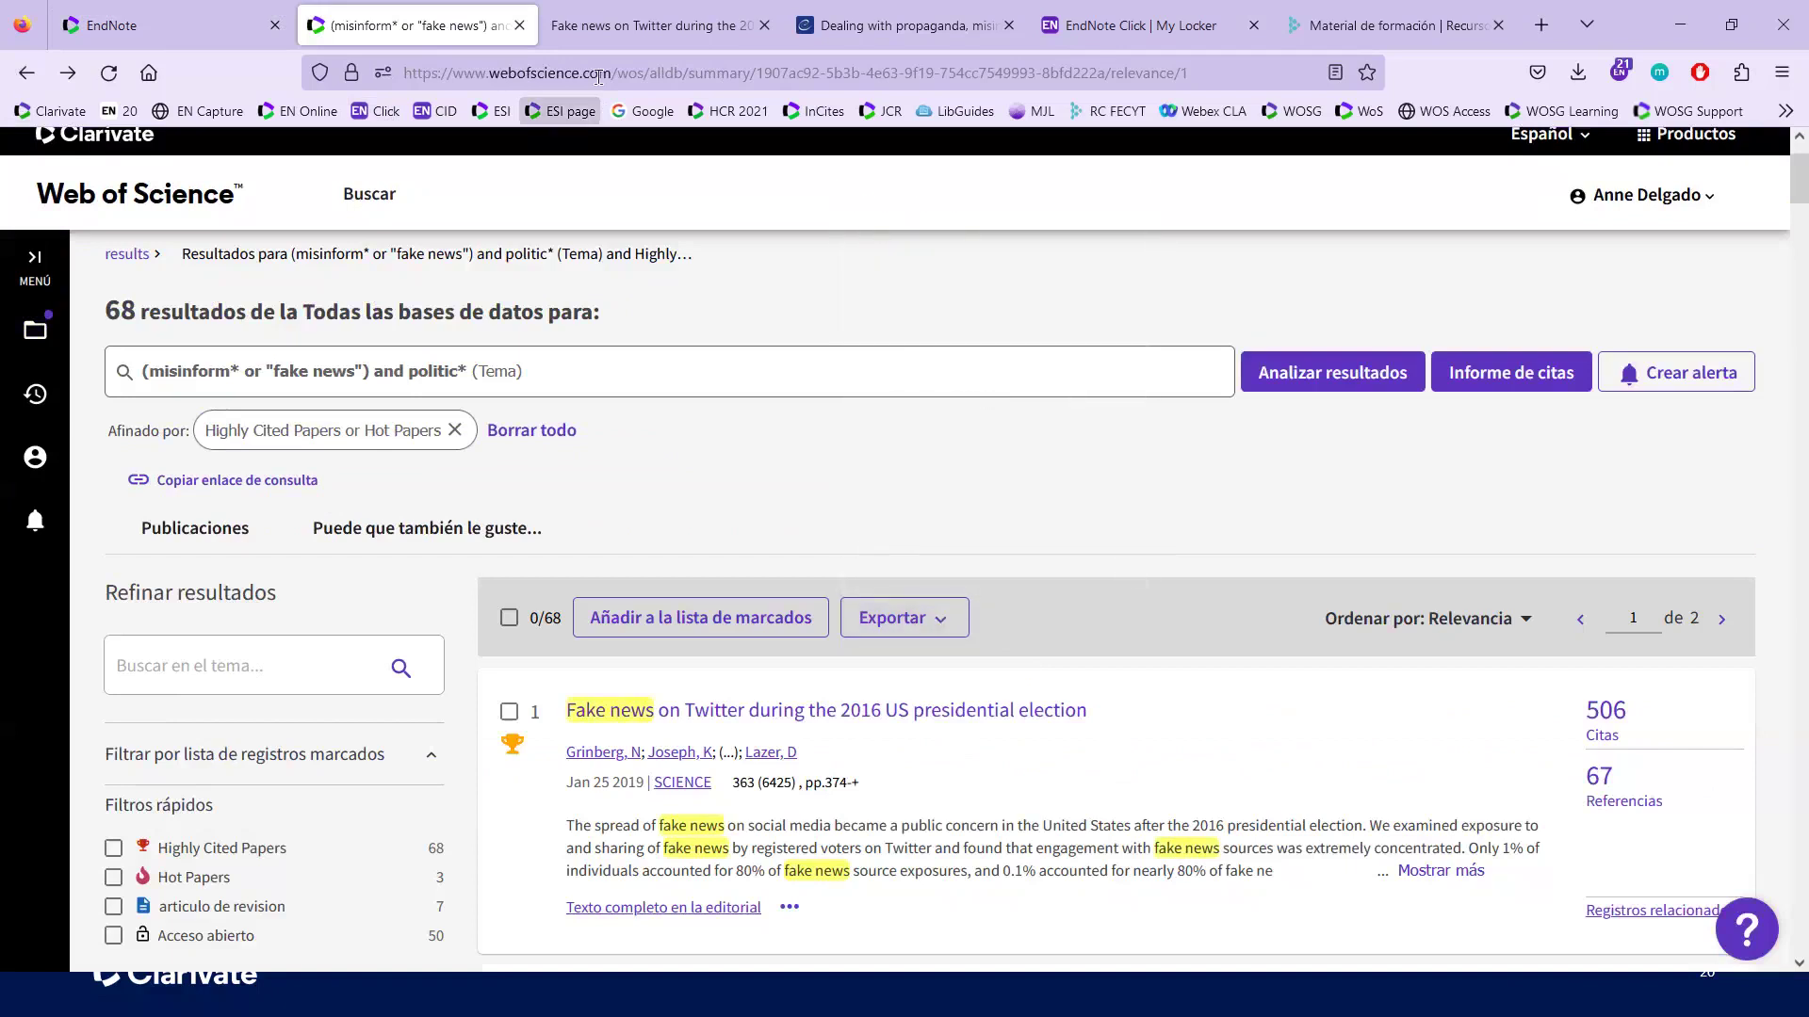
Step: Switch to the Science article "Fake news on Twitter during the 2016 U.S. presidential election" and export its citation in EndNote format with direct import
{"action": "left_click", "coordinate": [607, 44]}
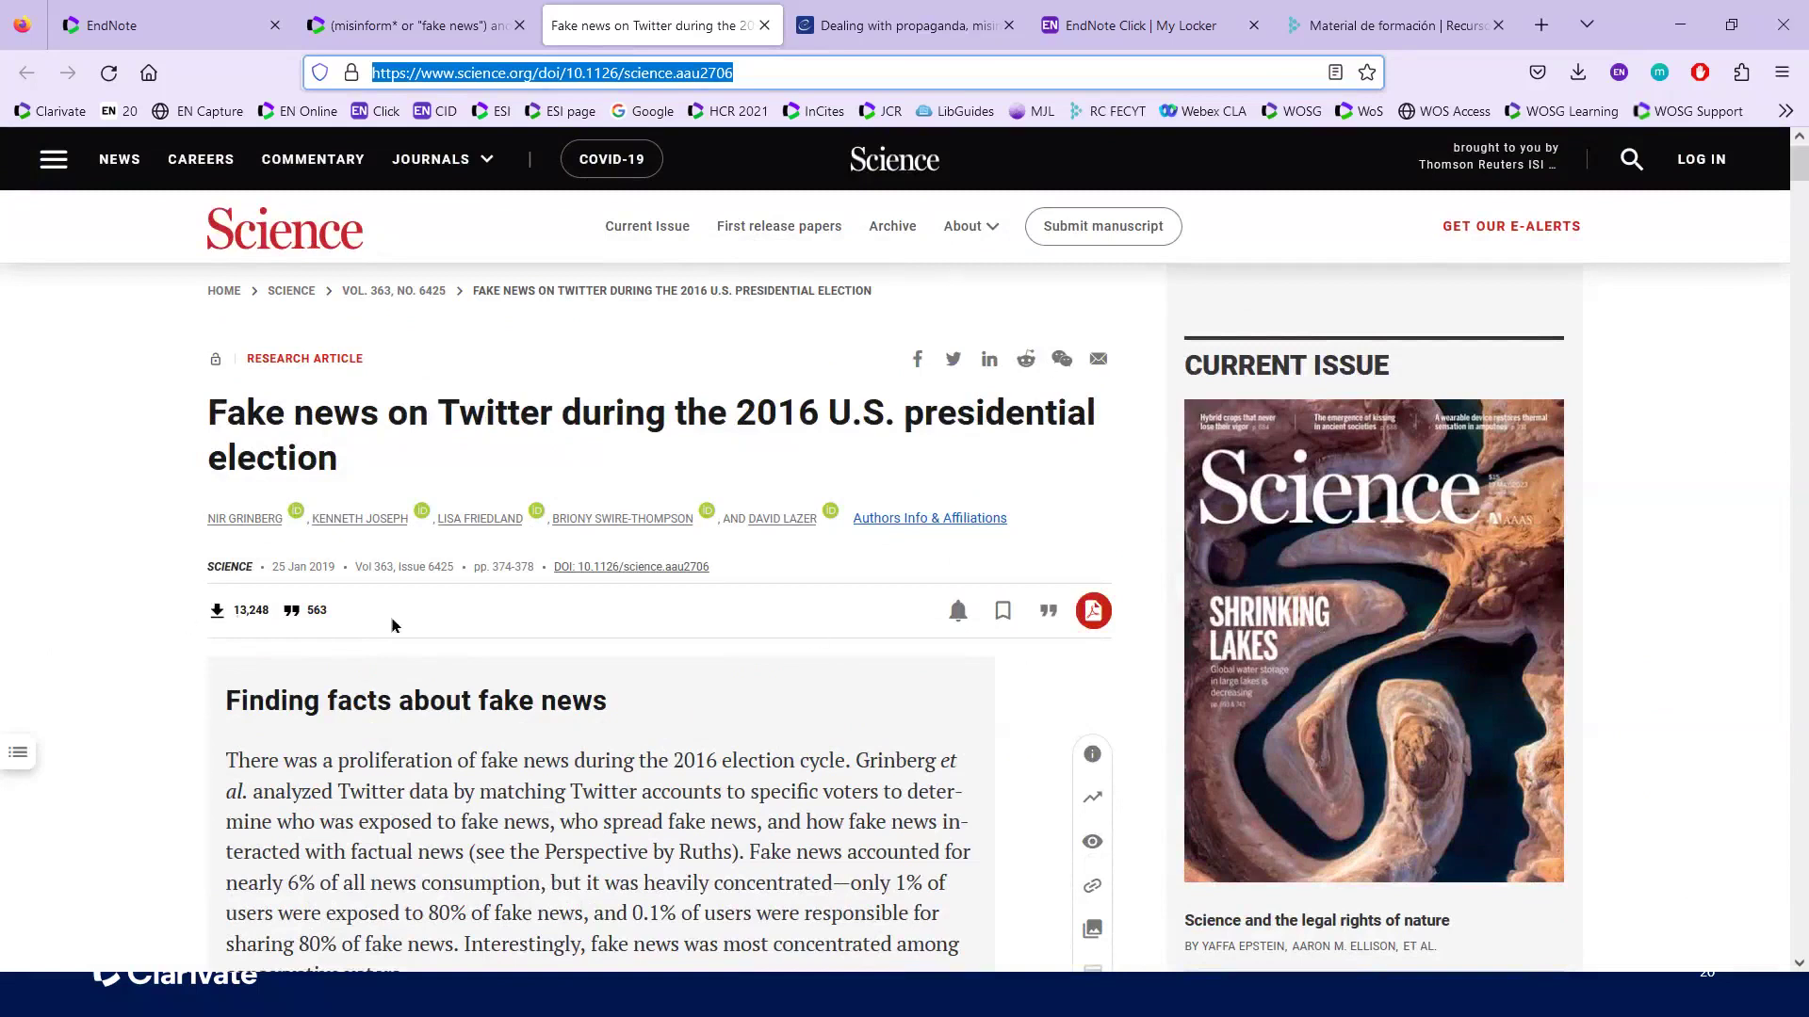
{"action": "left_click", "coordinate": [1050, 613]}
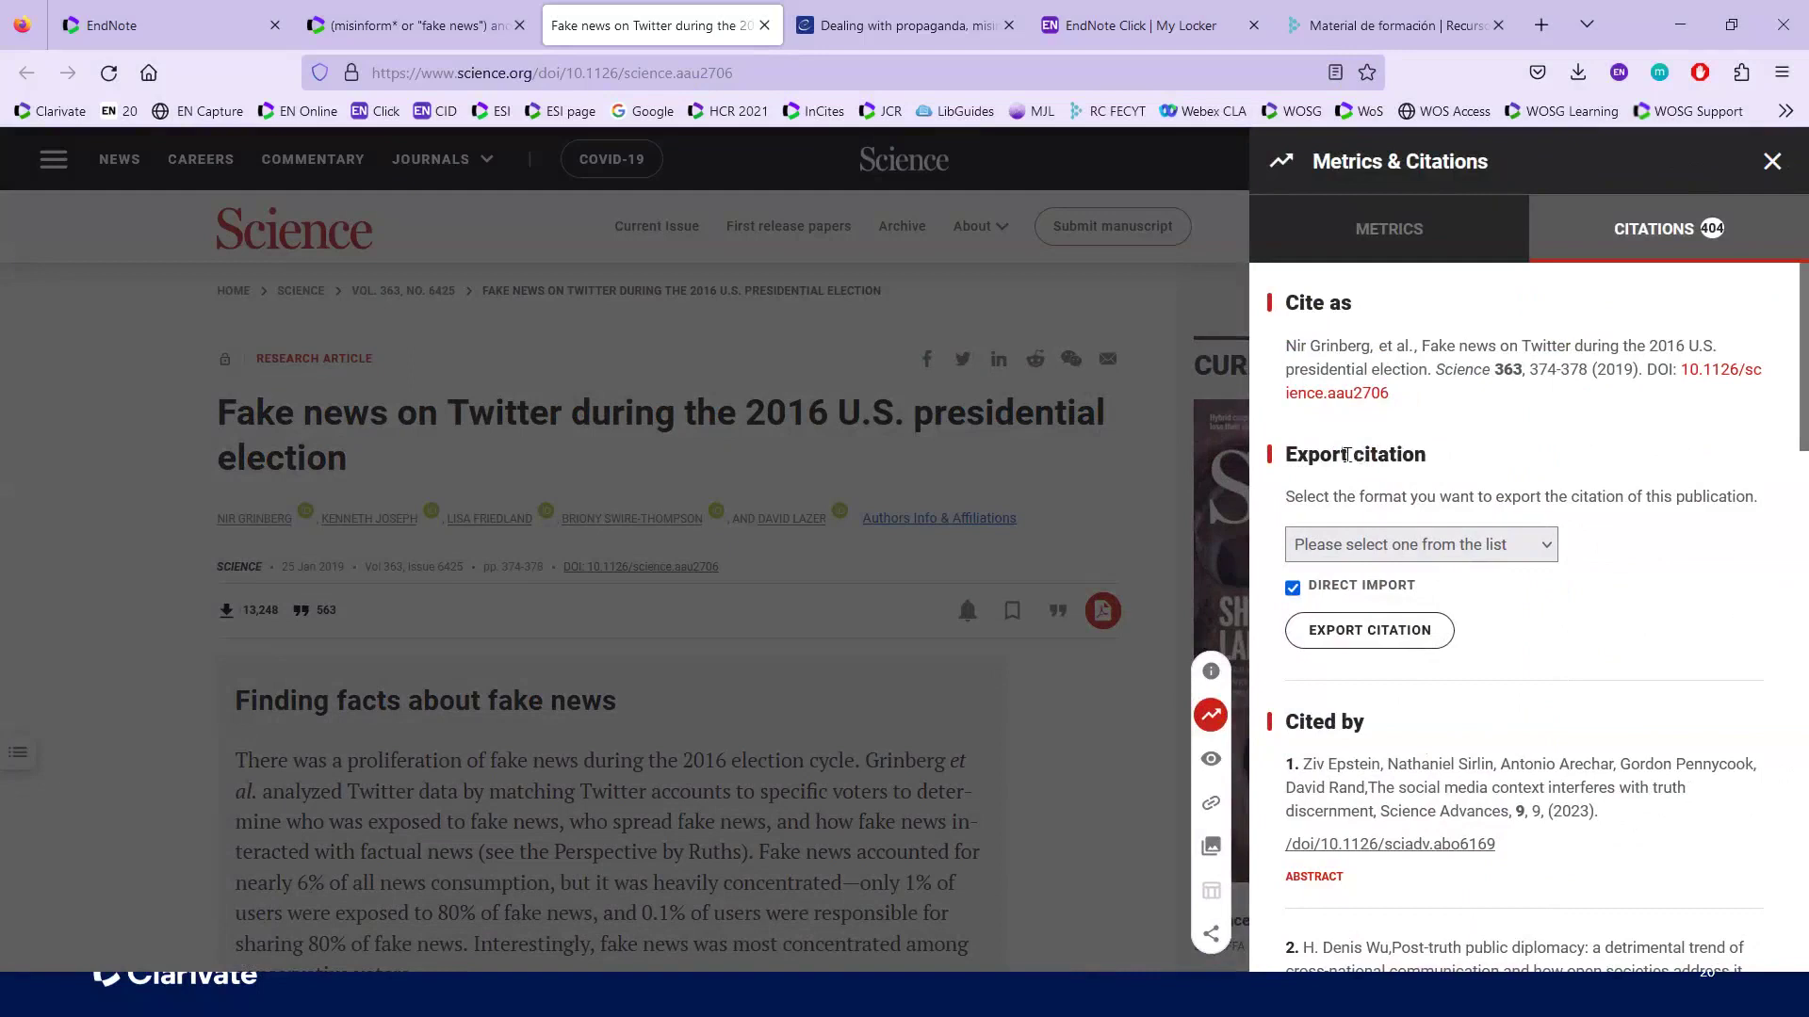
{"action": "left_click", "coordinate": [1546, 560]}
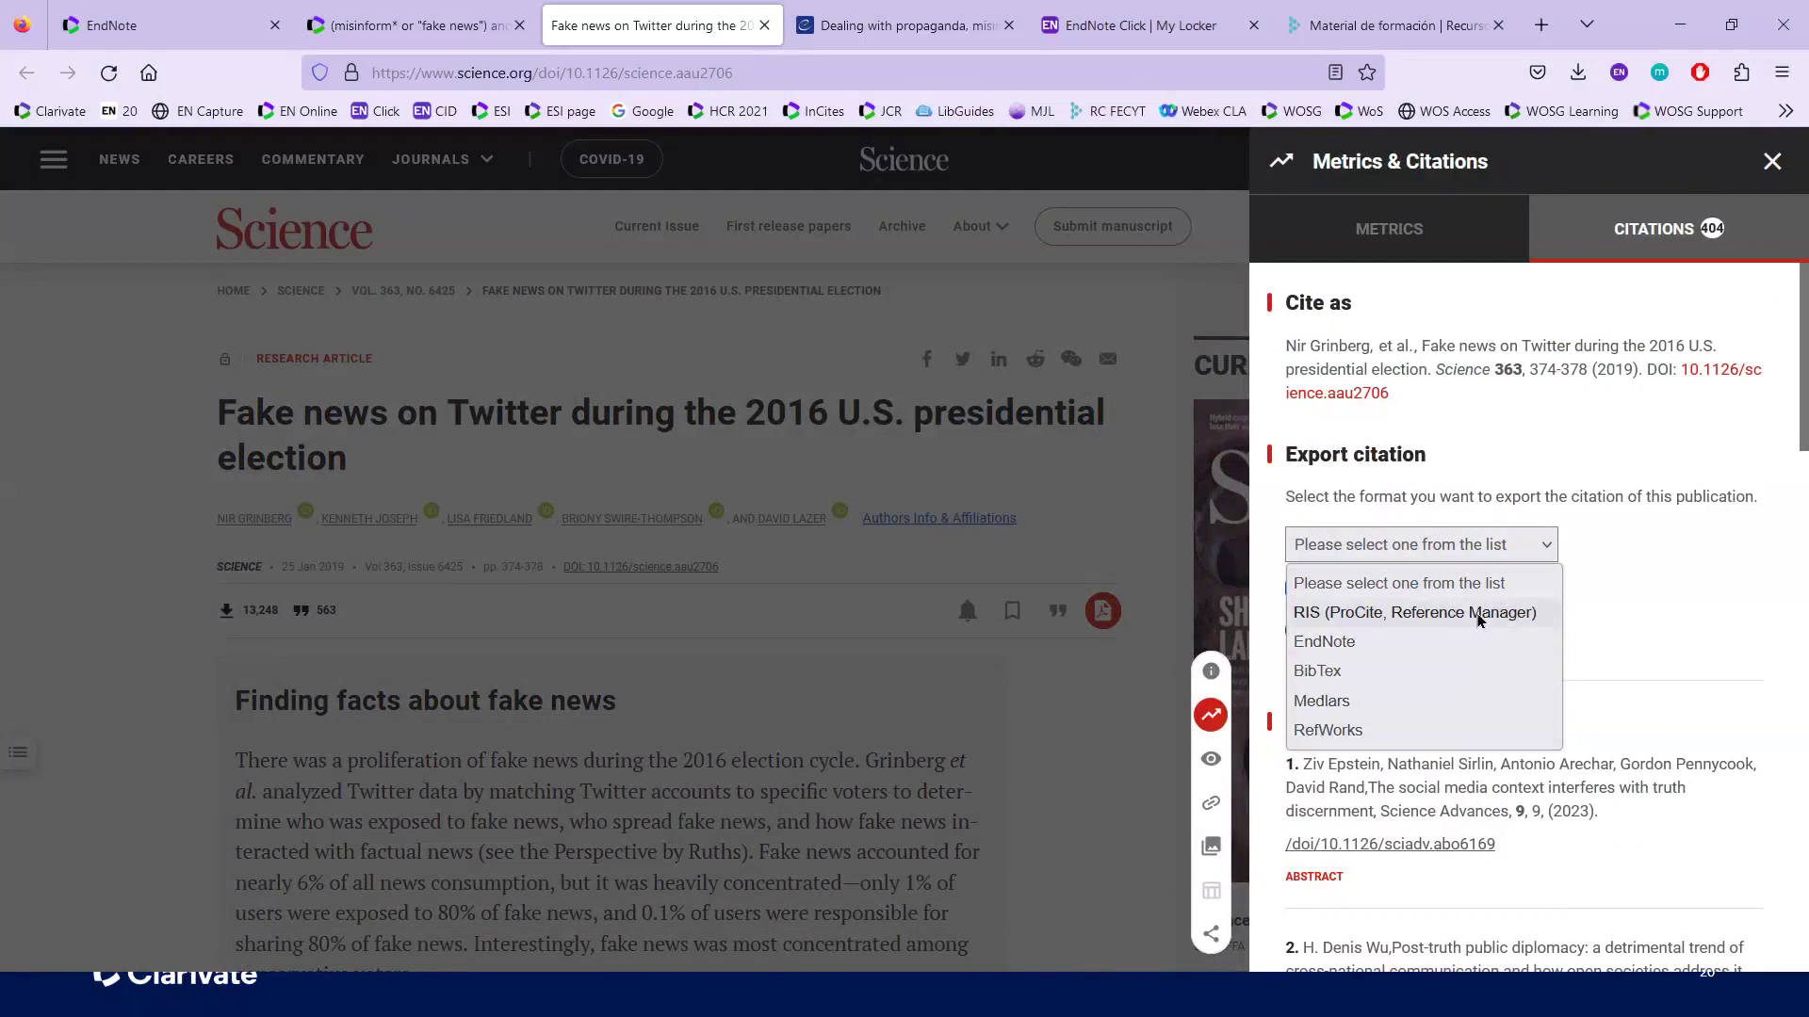
{"action": "left_click", "coordinate": [1333, 644]}
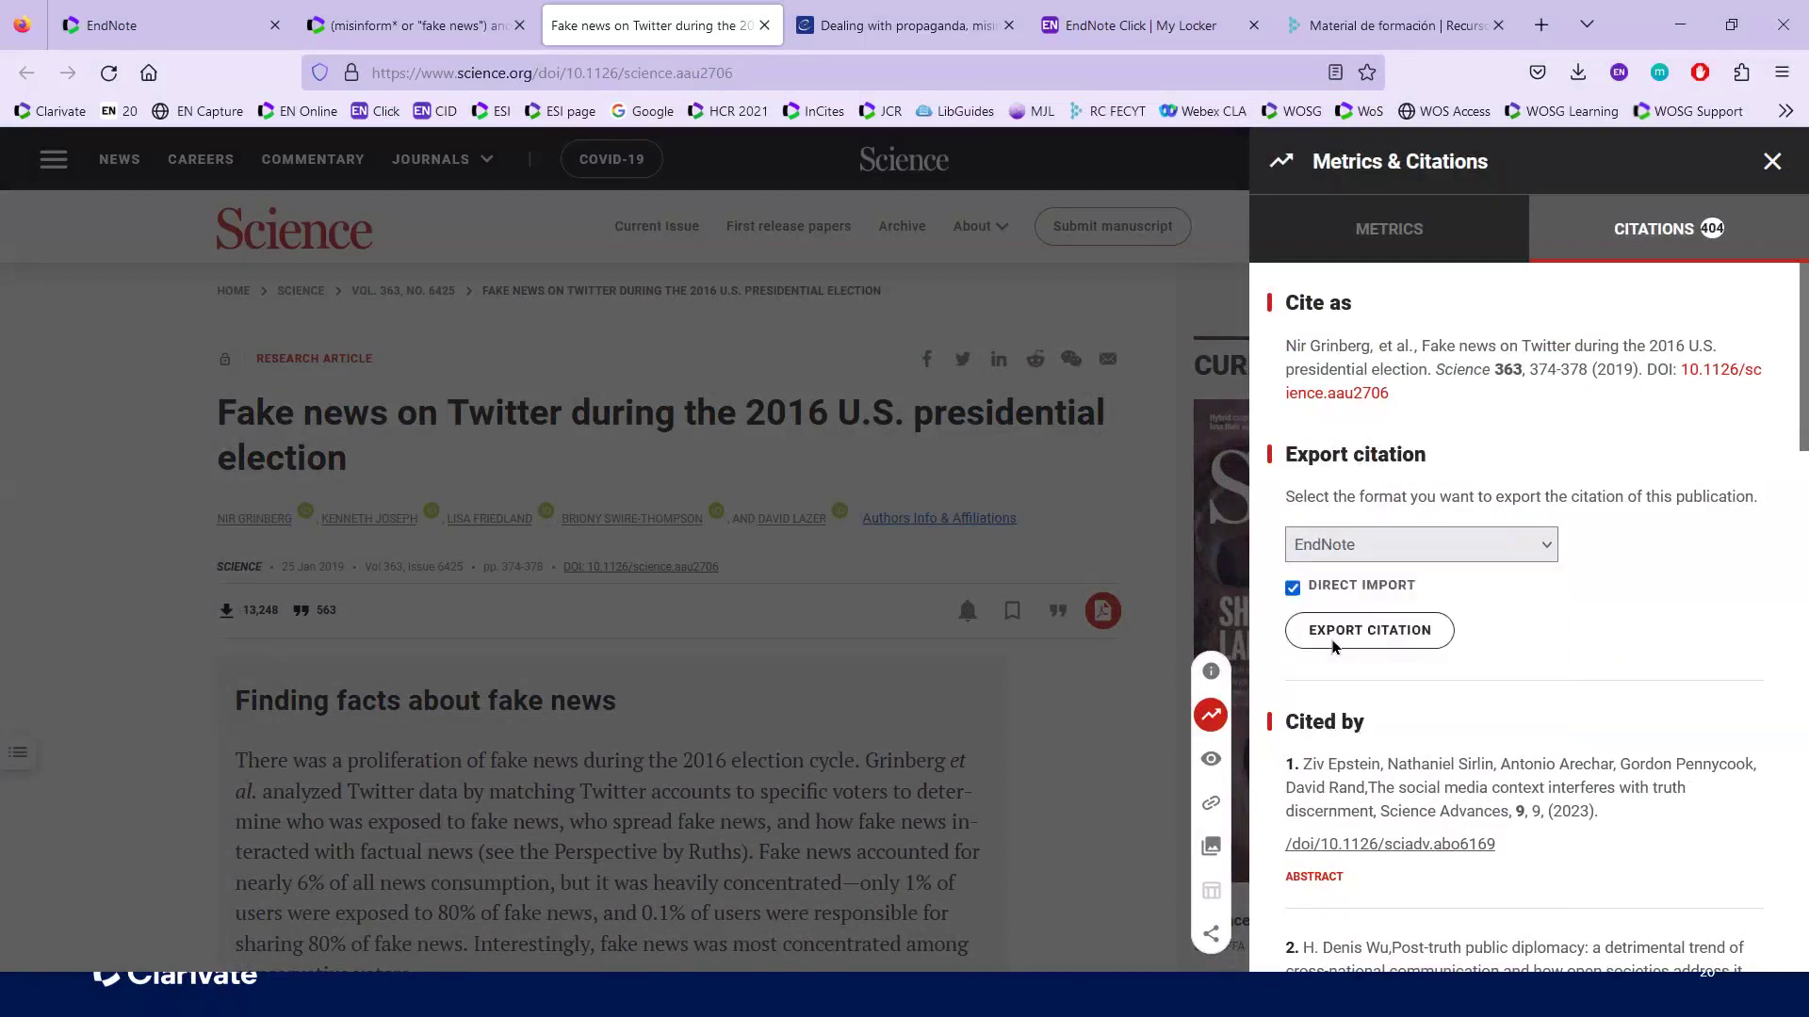
{"action": "left_click", "coordinate": [1383, 639]}
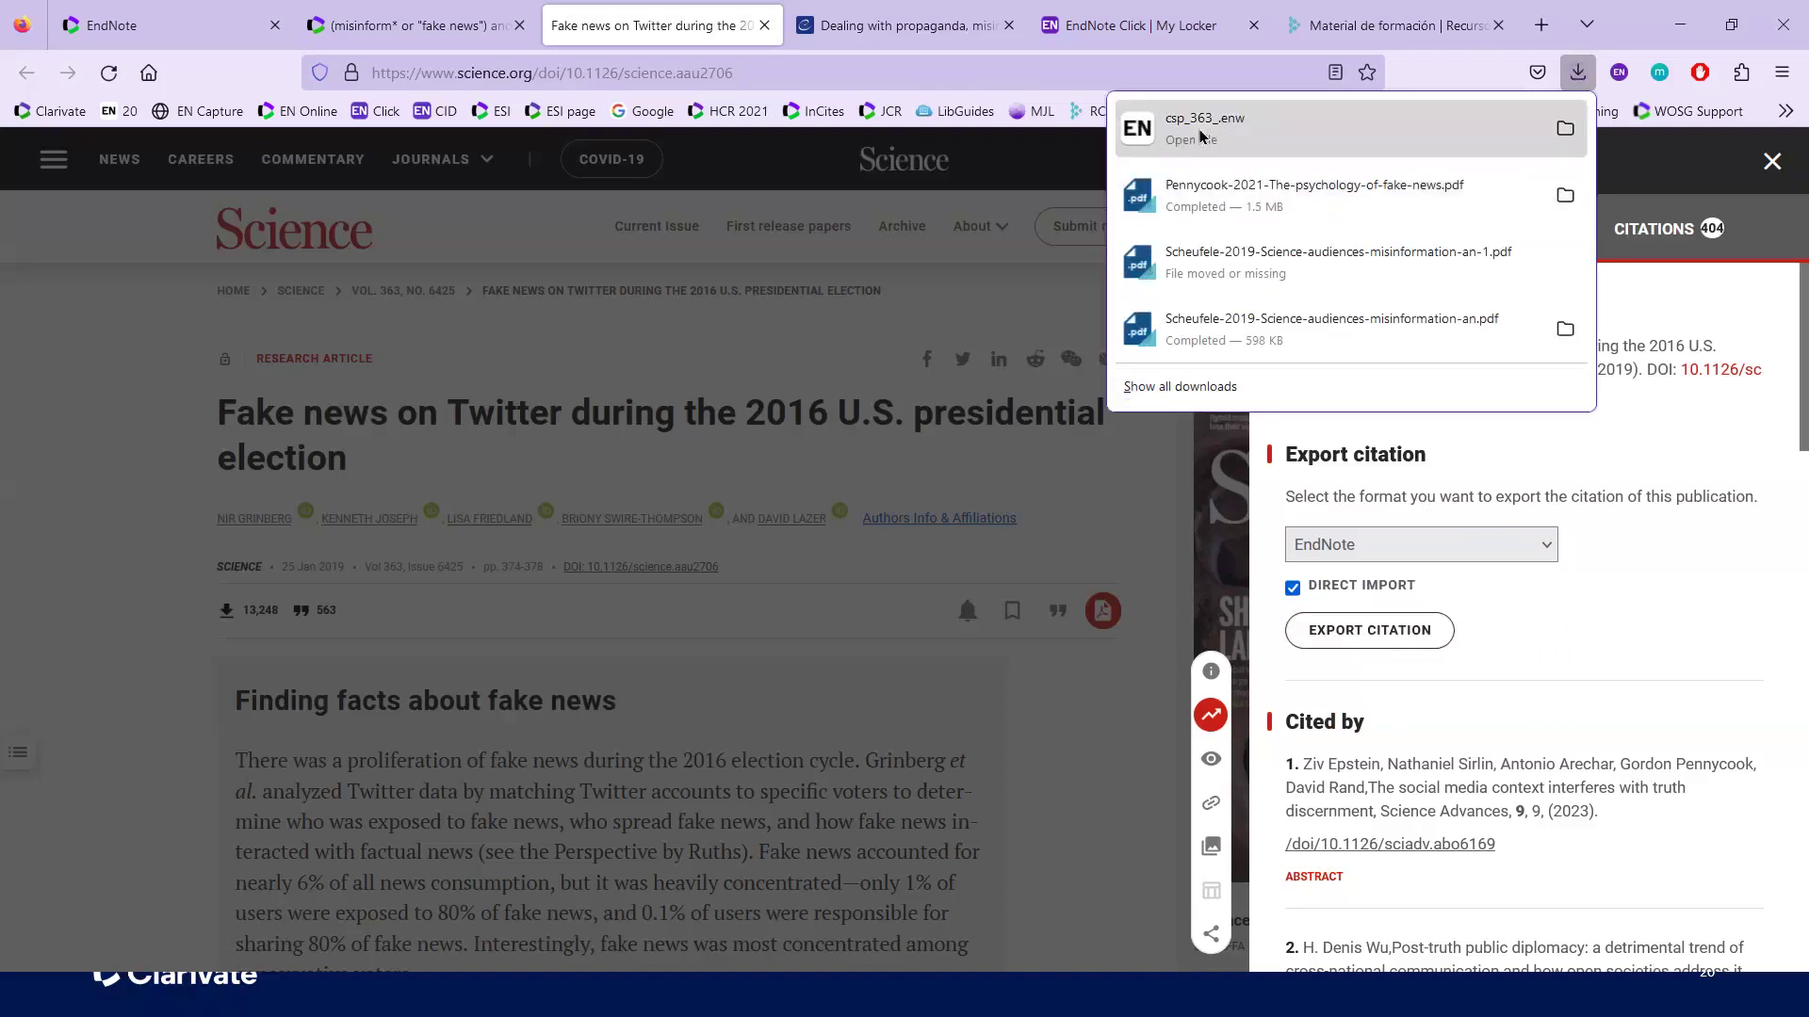
{"action": "left_click", "coordinate": [1201, 136]}
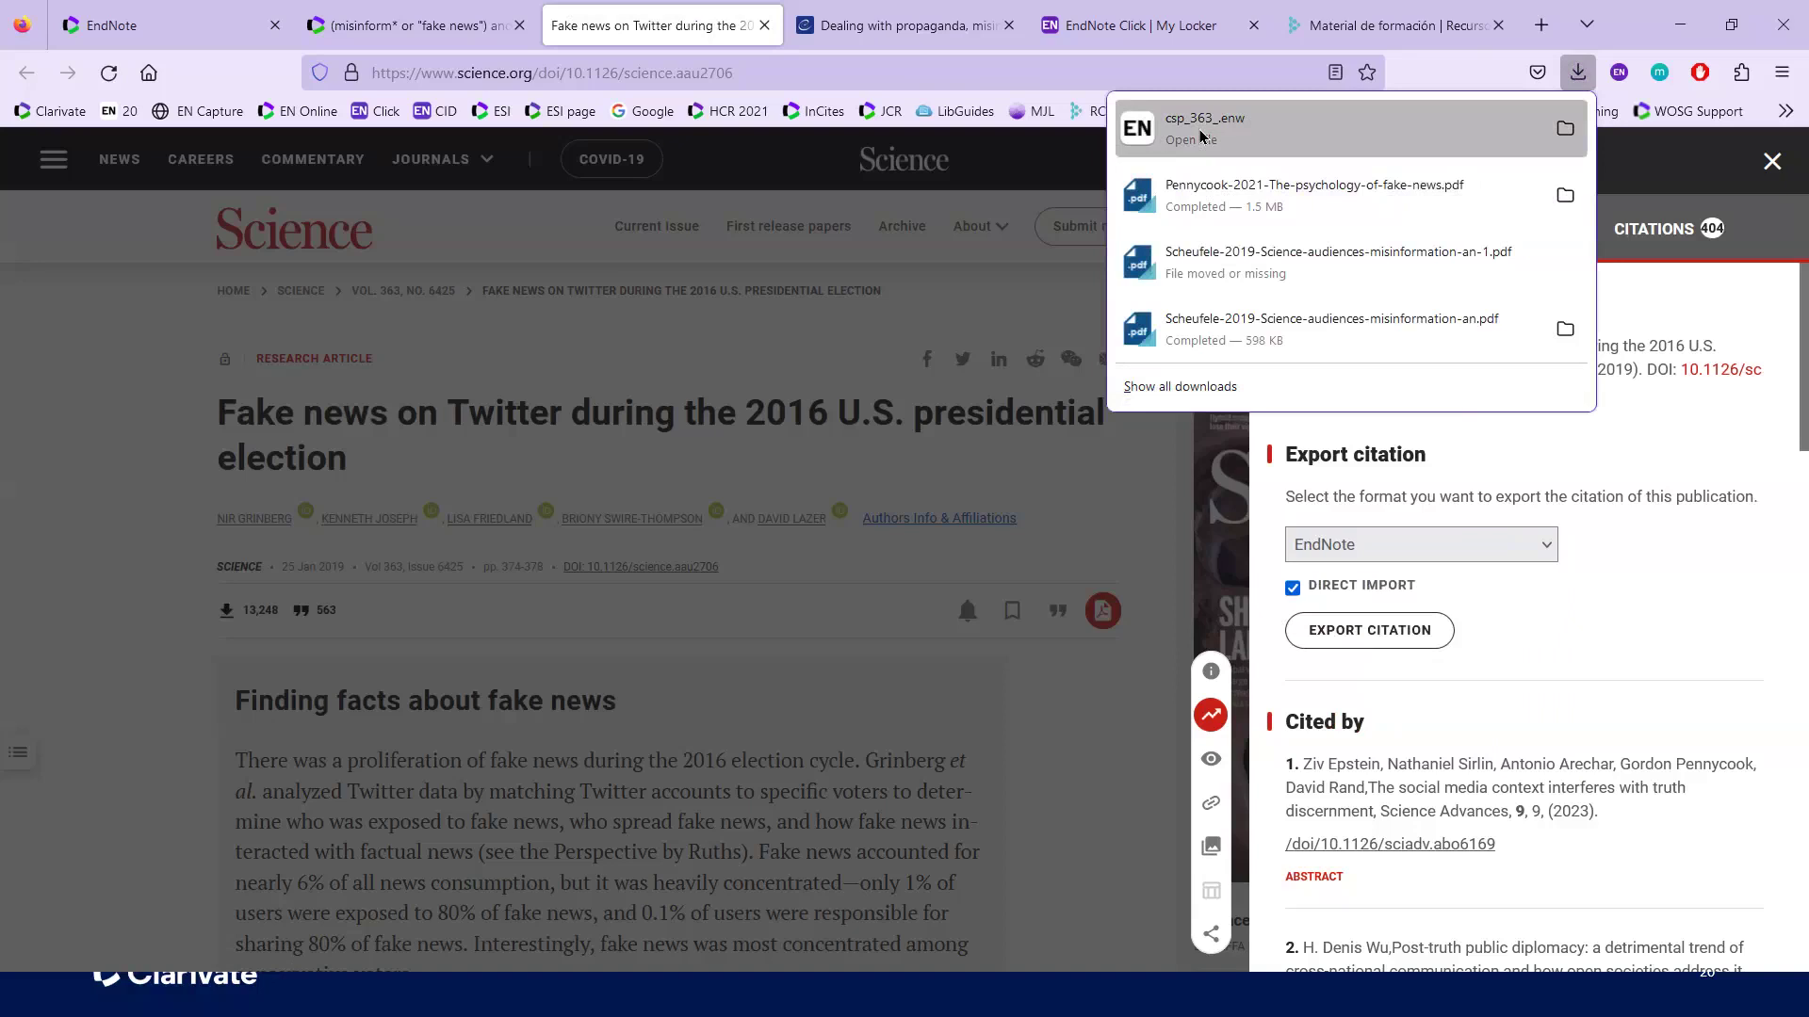
{"action": "key", "text": "Escape"}
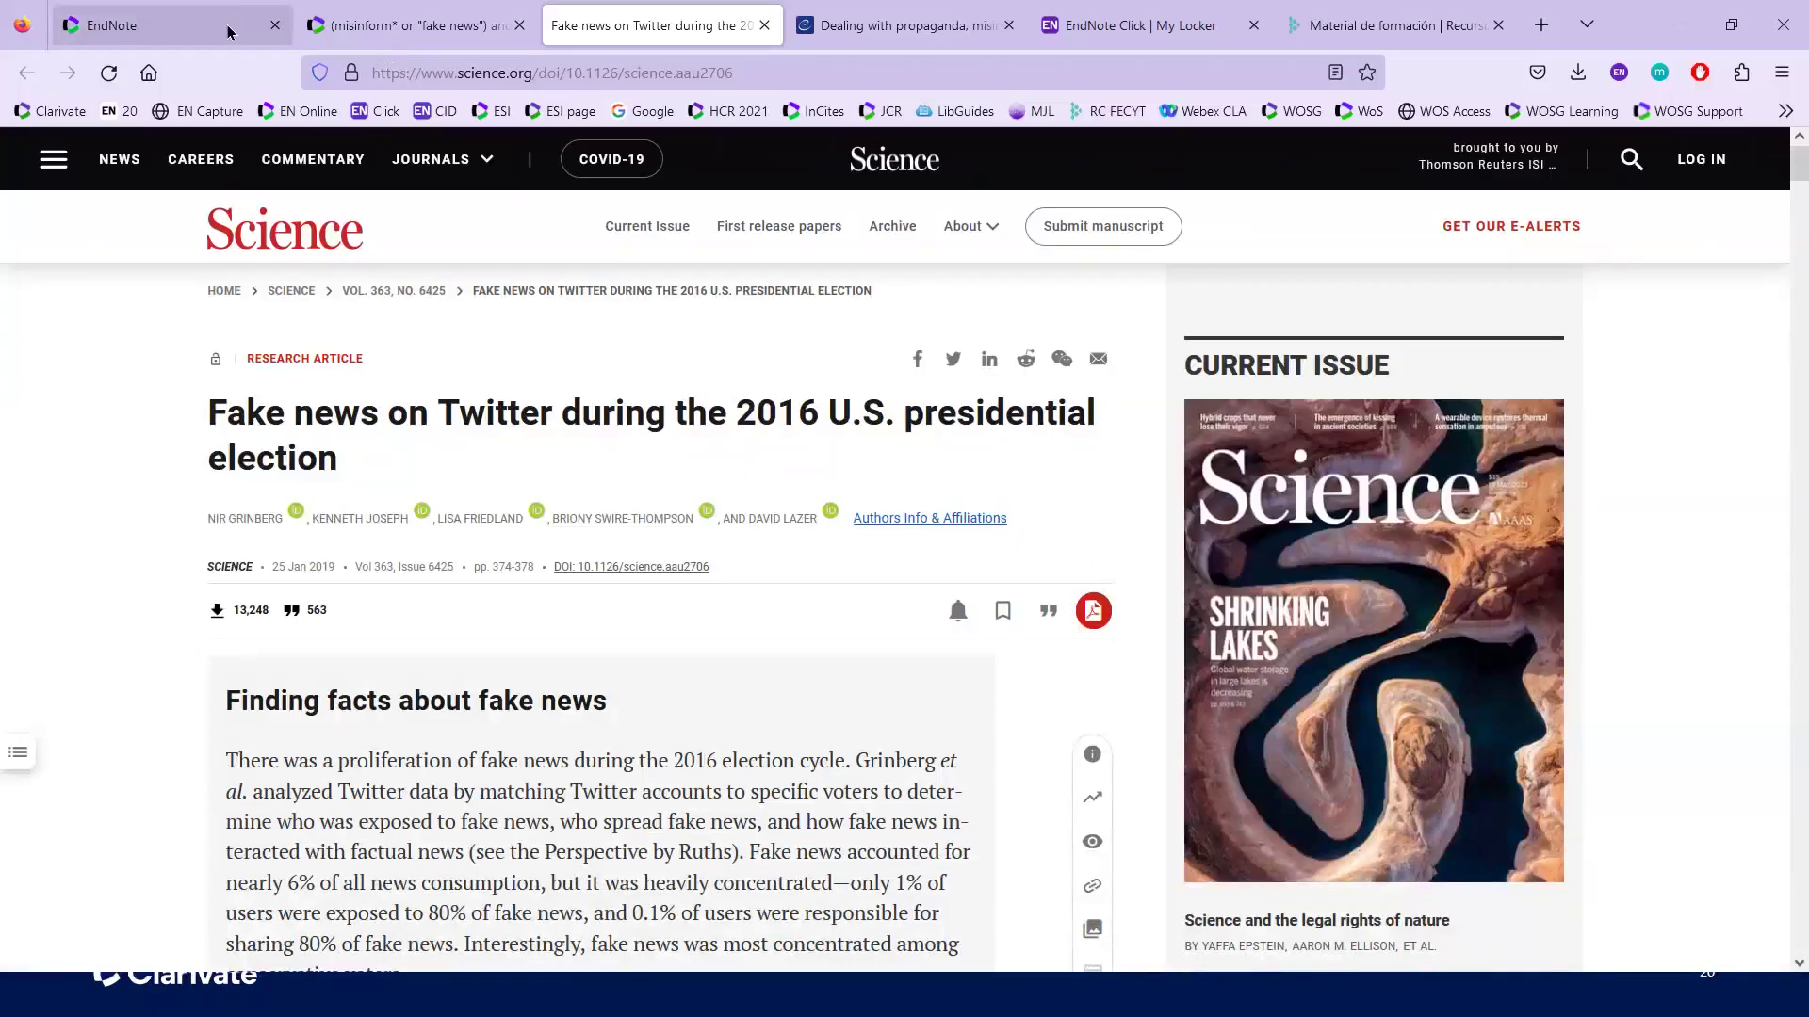
Step: Switch to EndNote and choose csp_363_.enw from the Downloads folder as the file for importing references
{"action": "left_click", "coordinate": [161, 26]}
{"action": "mouse_move", "coordinate": [211, 247]}
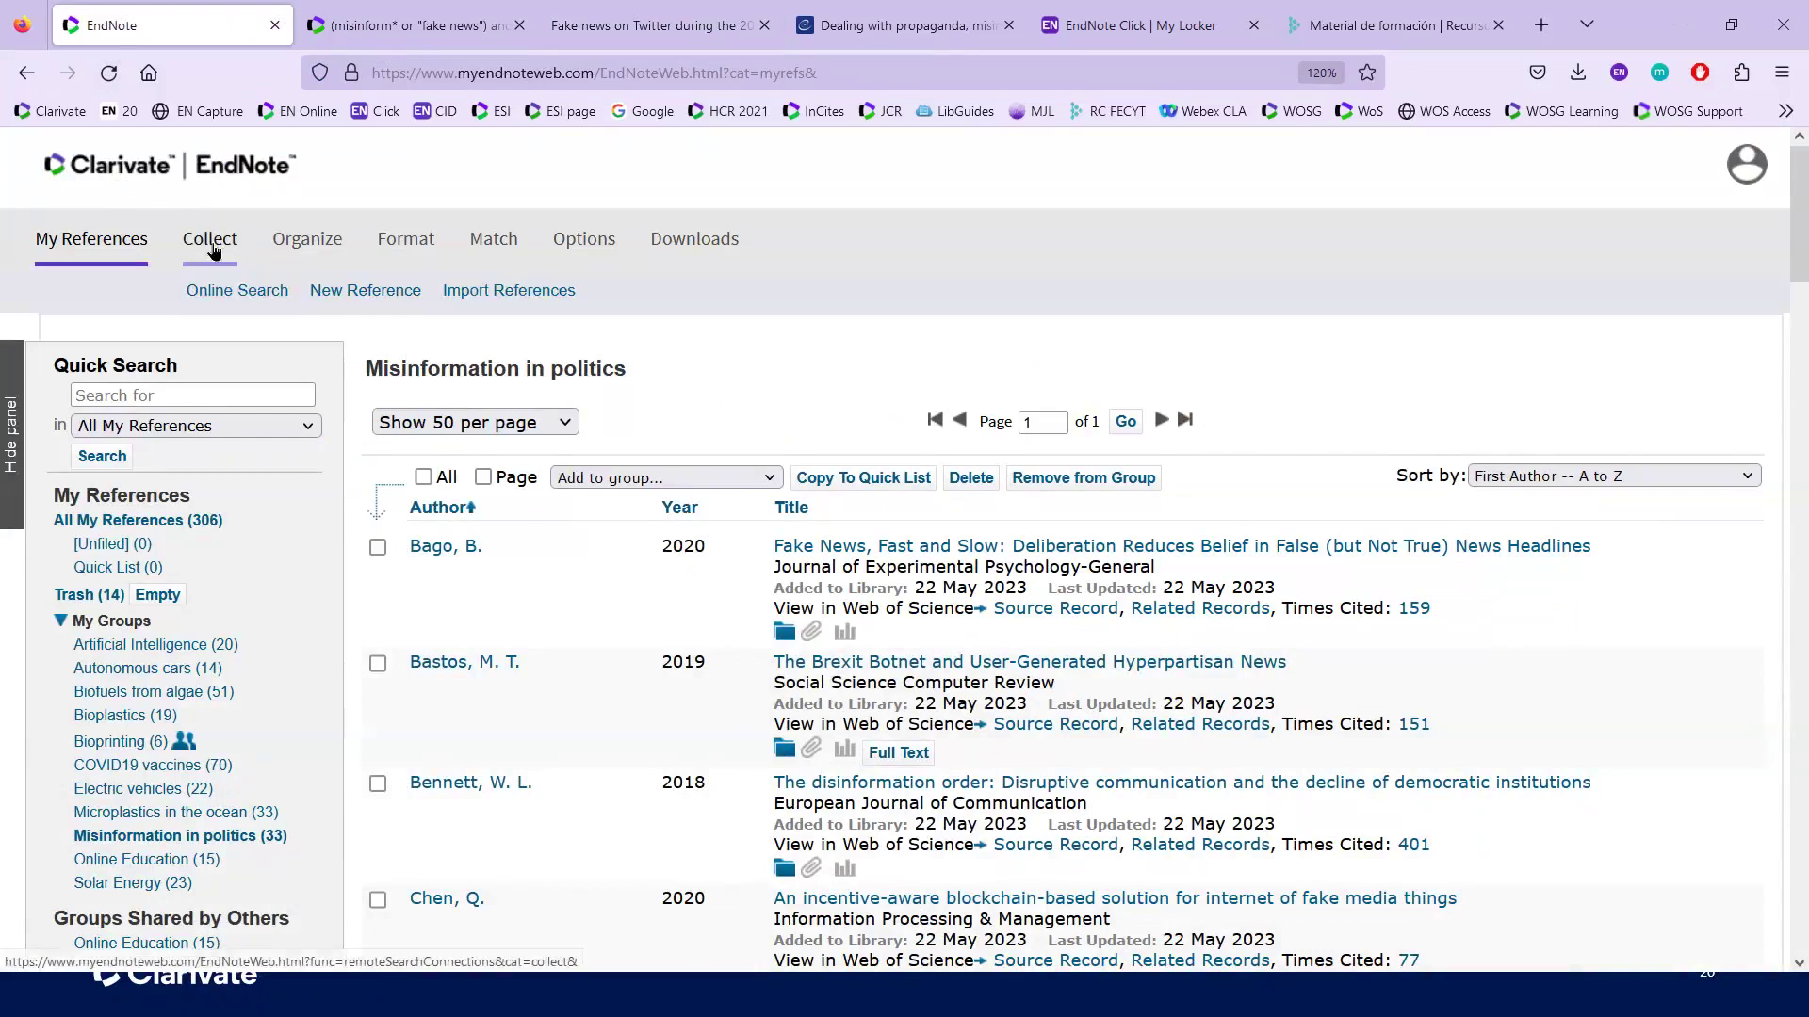
{"action": "left_click", "coordinate": [459, 301]}
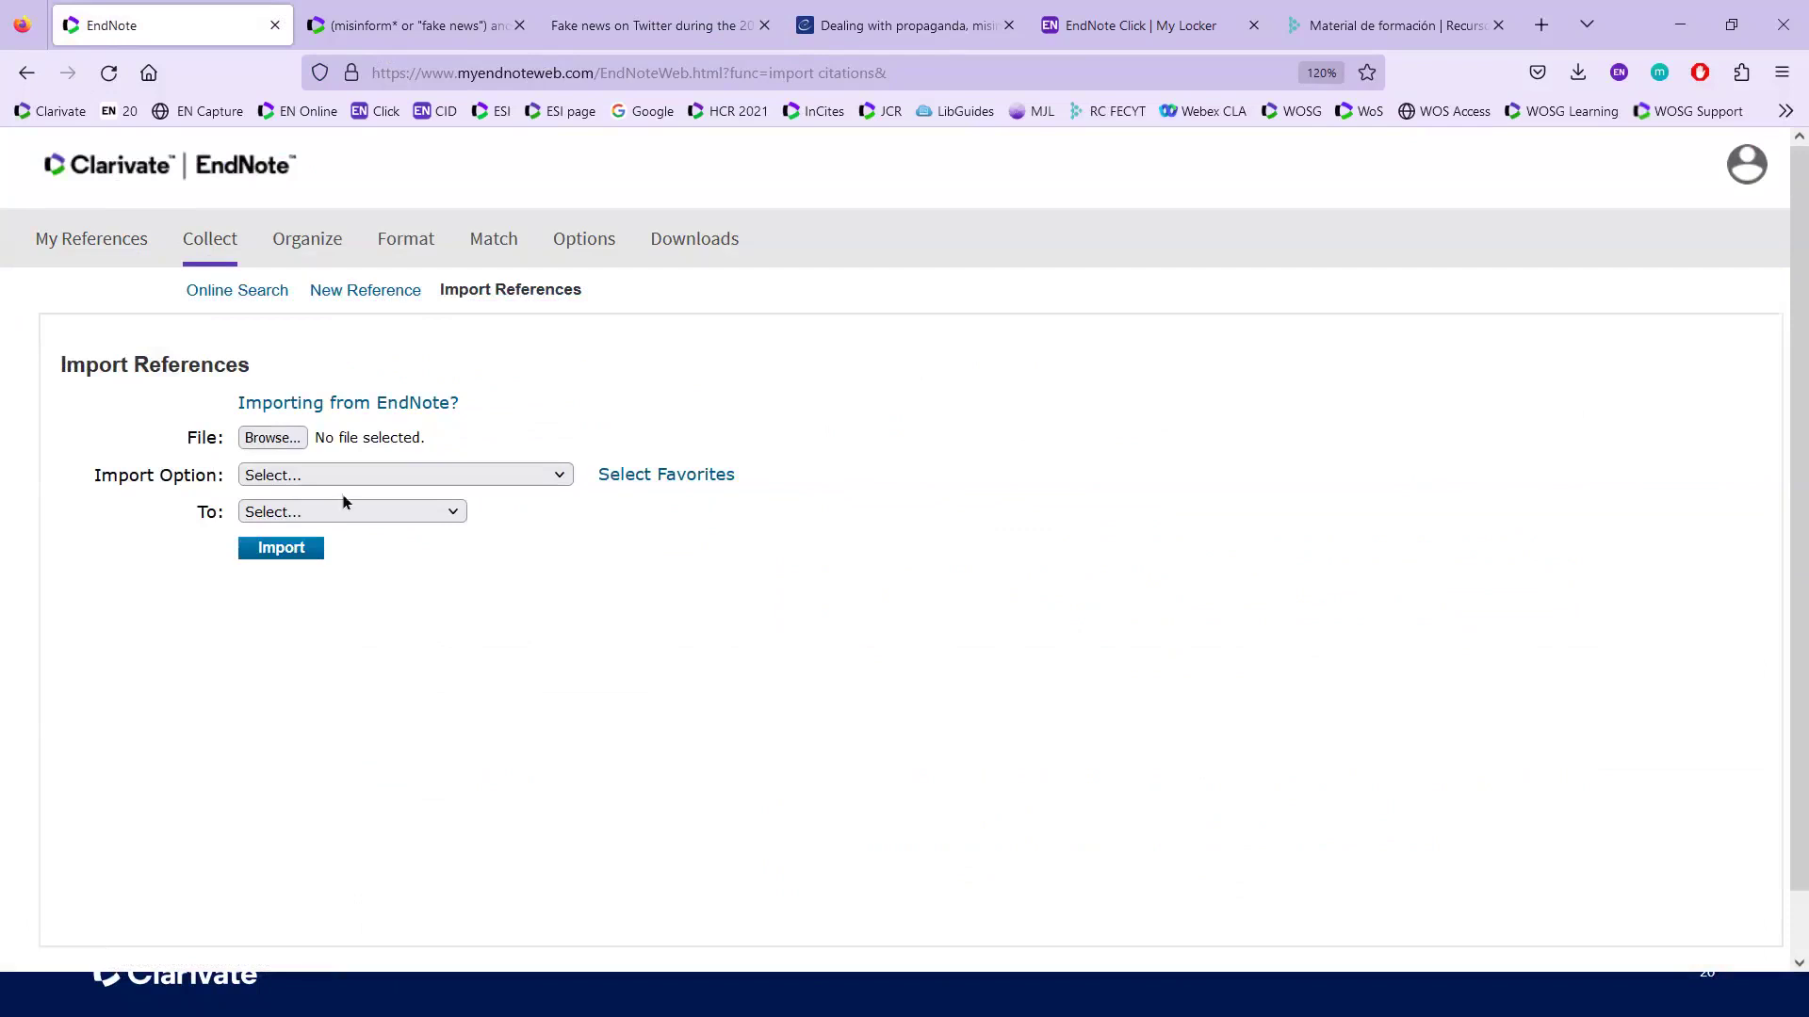
{"action": "left_click", "coordinate": [293, 446]}
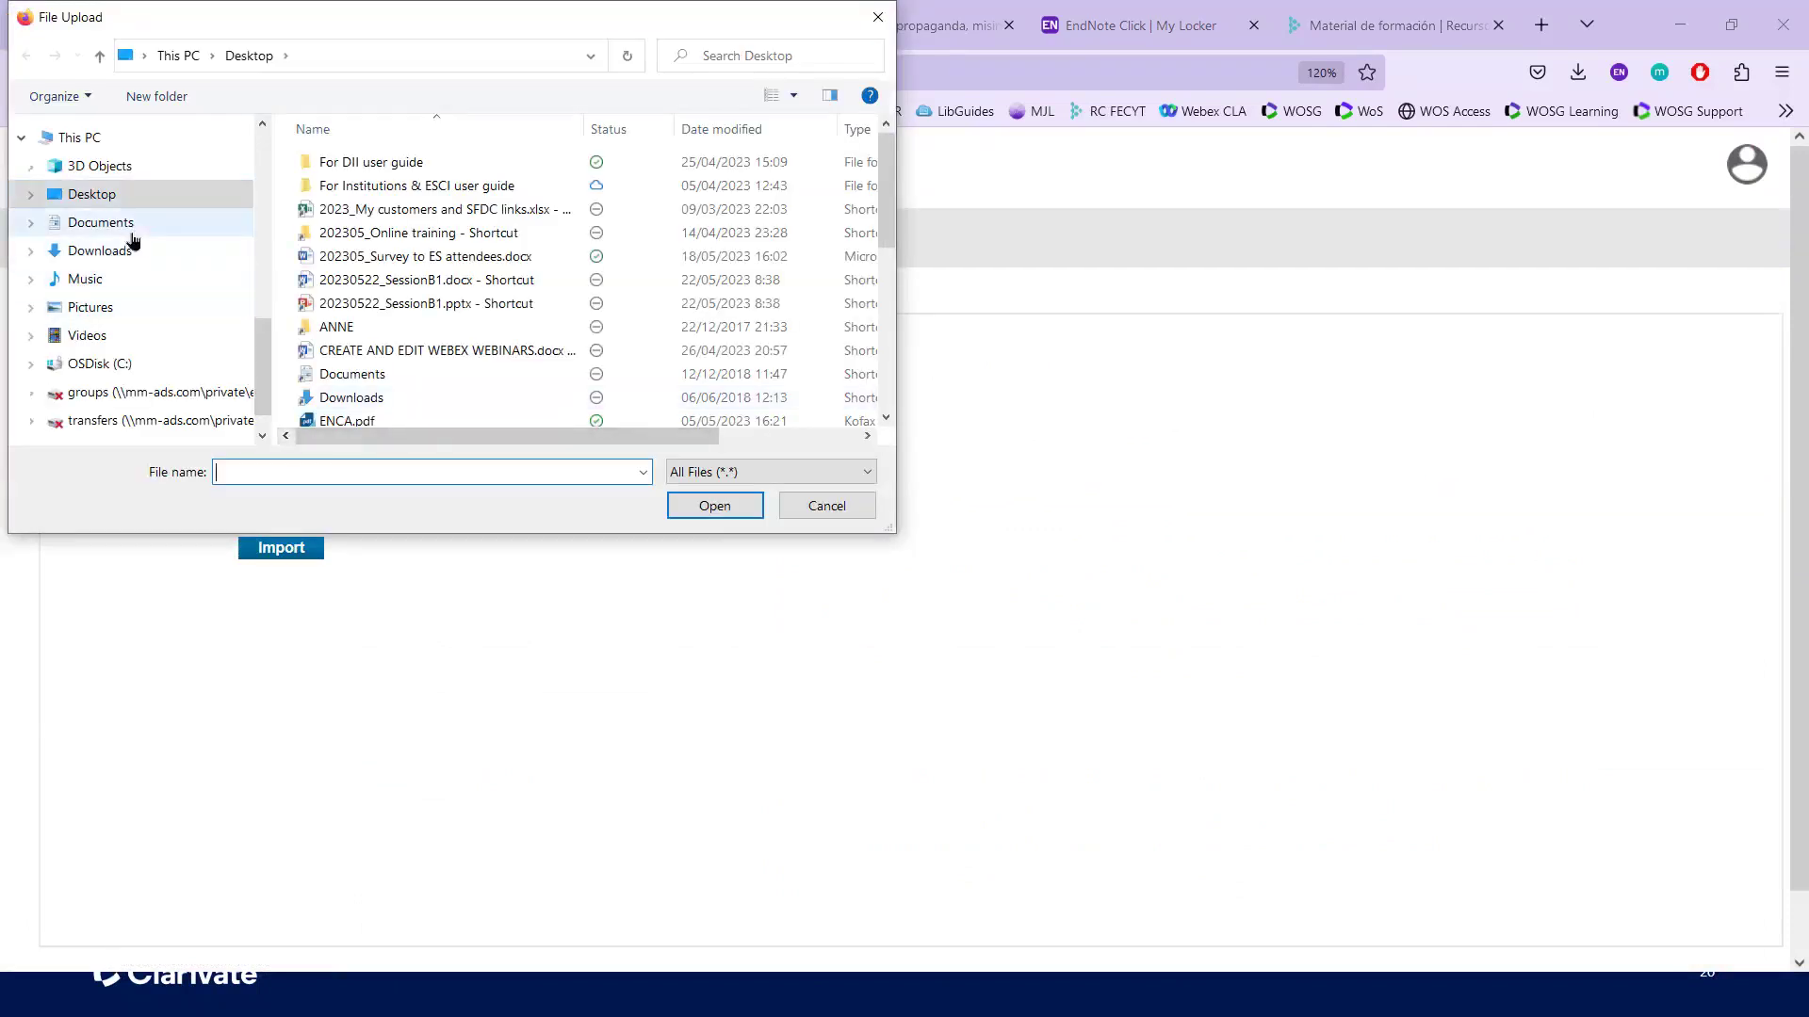
{"action": "left_click", "coordinate": [131, 252]}
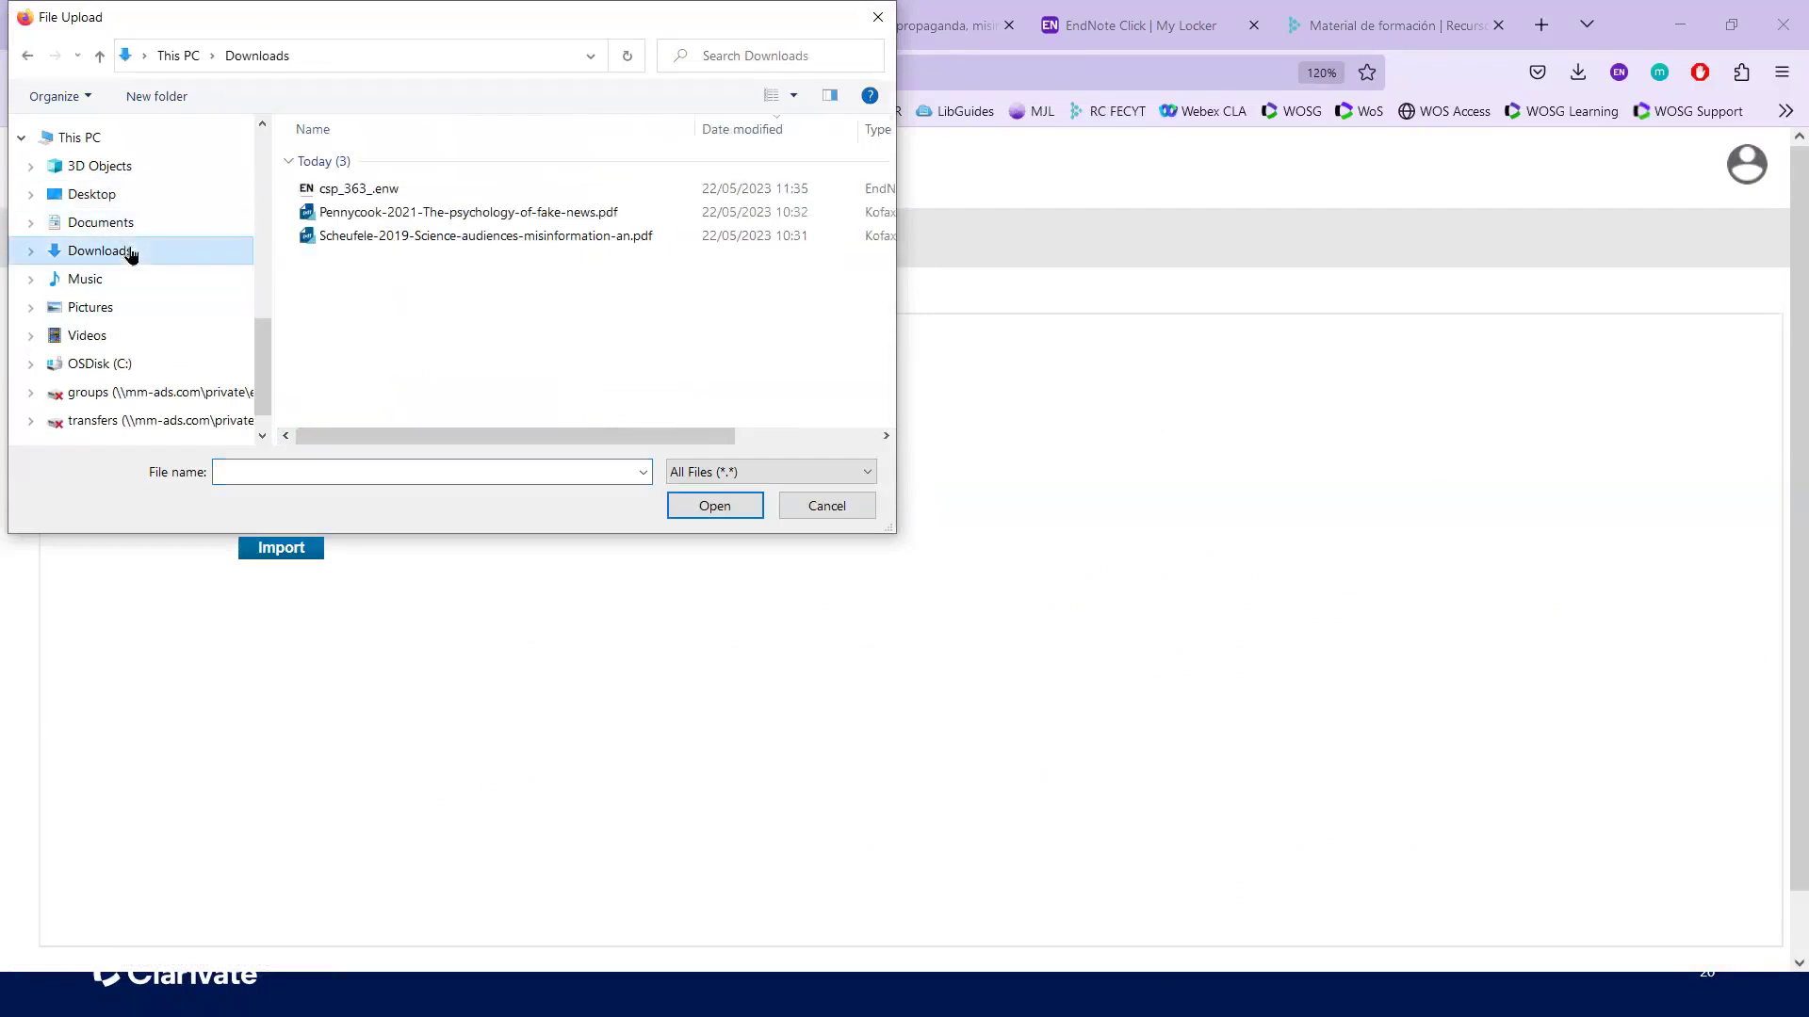
{"action": "left_click", "coordinate": [369, 194]}
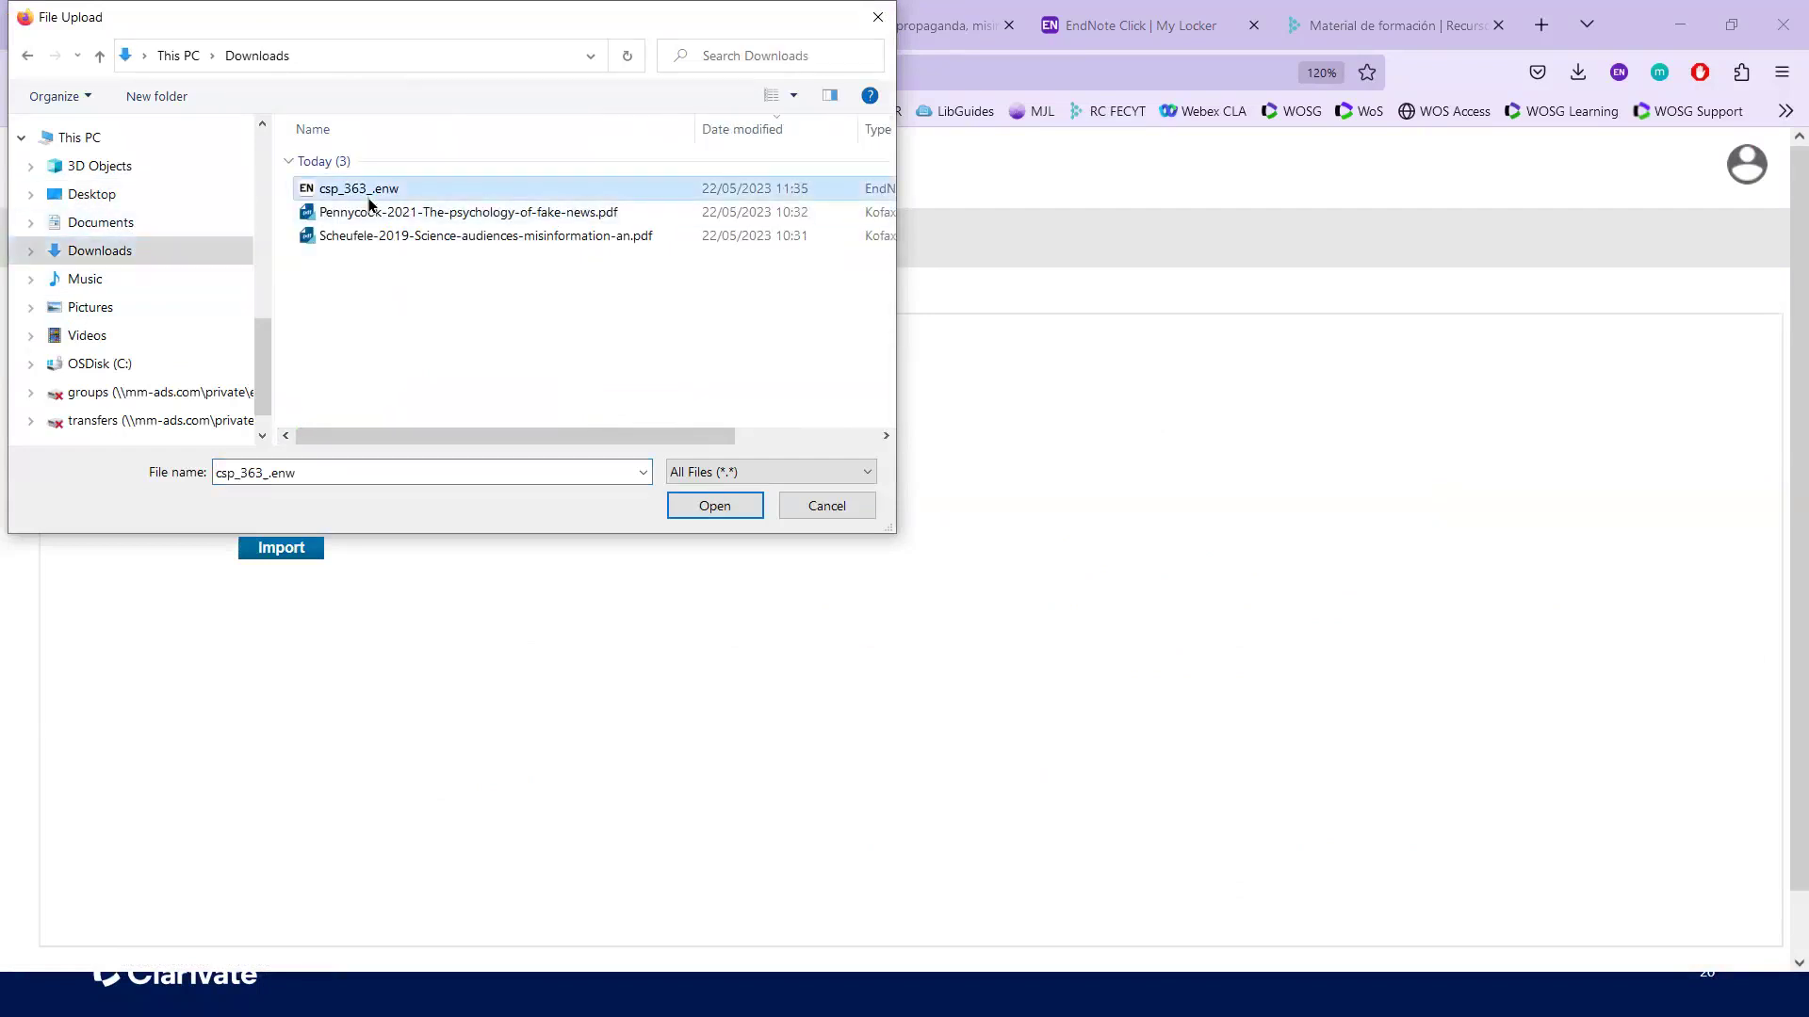
{"action": "left_click", "coordinate": [693, 509]}
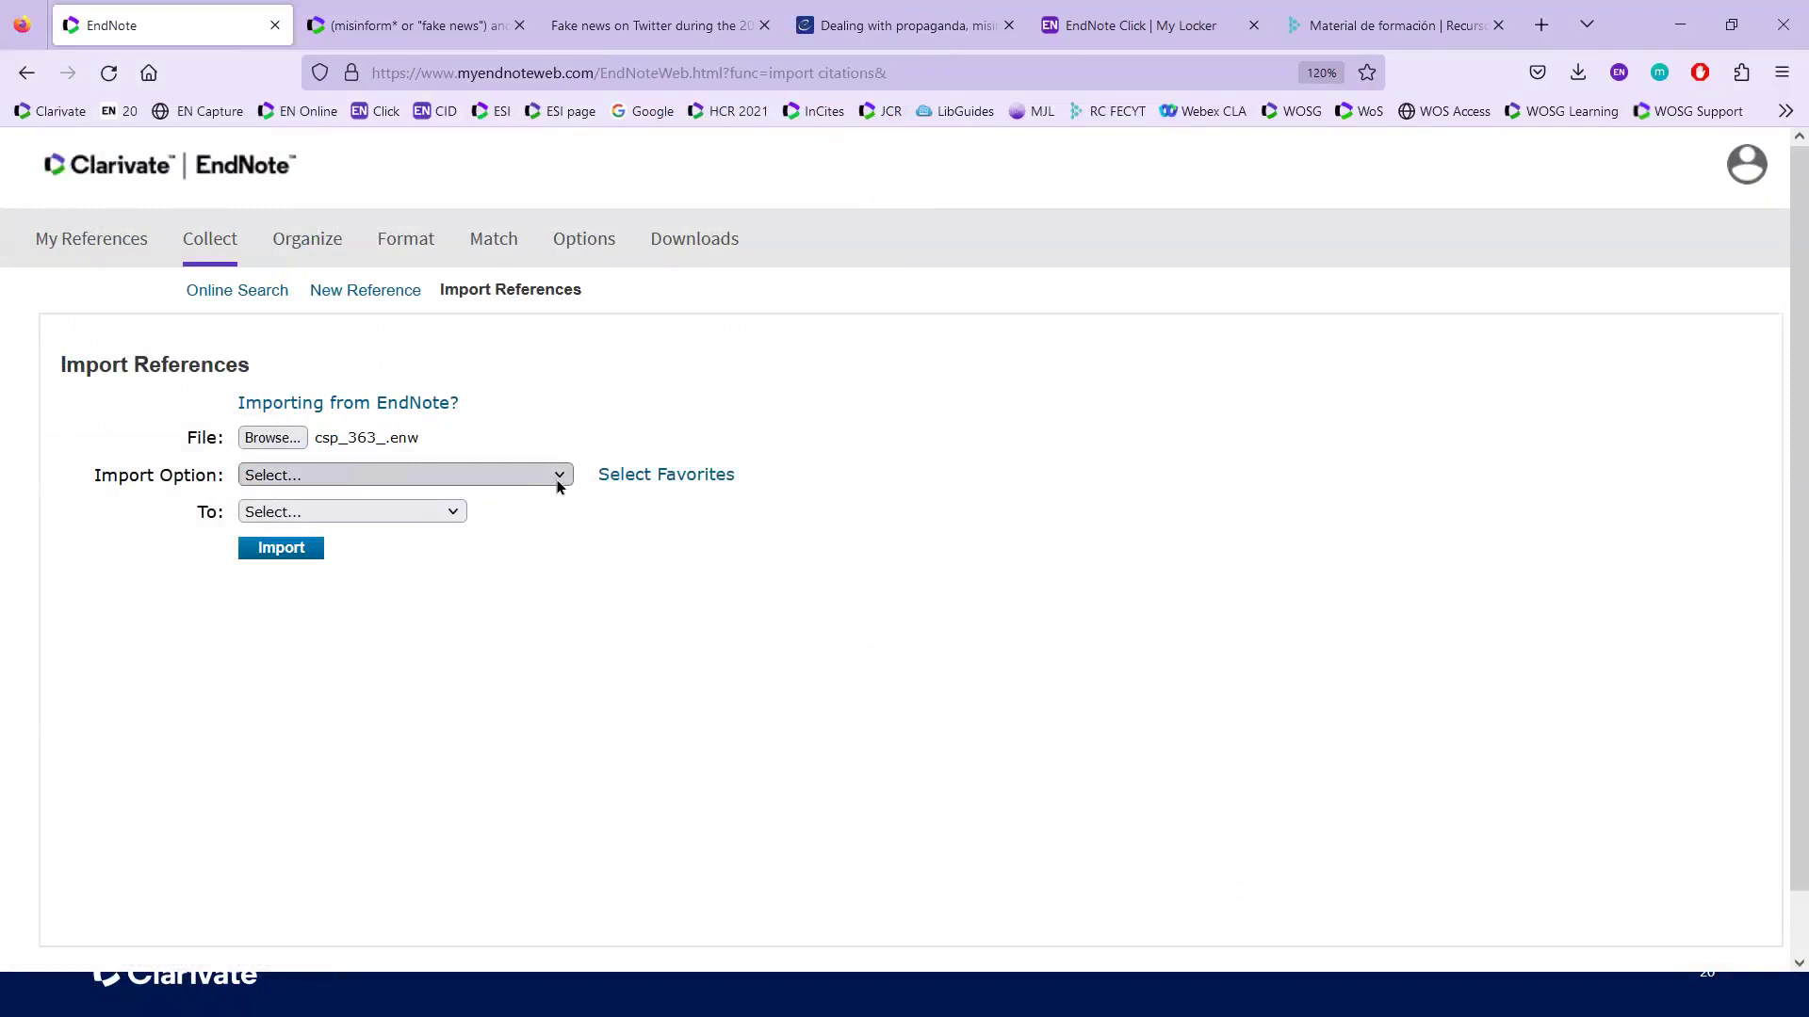
Step: Set the import option for csp_363_.enw to RefMan RIS
{"action": "left_click", "coordinate": [559, 481]}
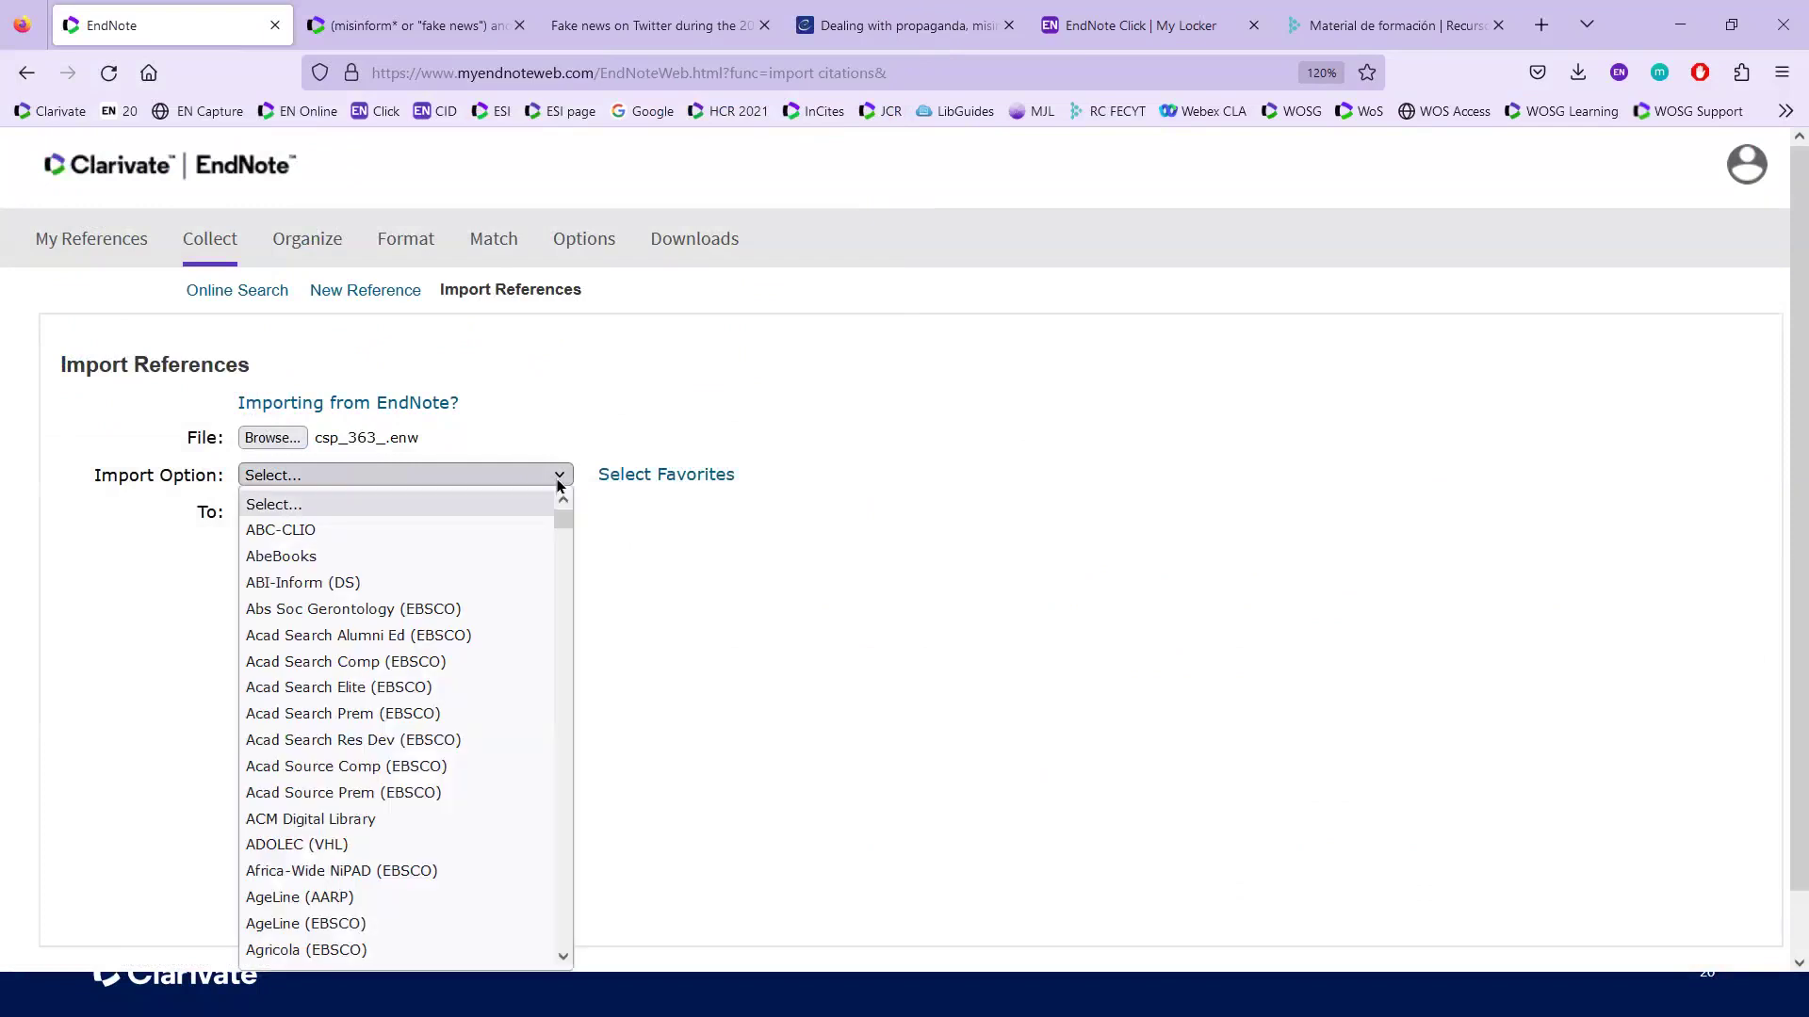
{"action": "scroll", "coordinate": [465, 702], "scroll_direction": "down", "scroll_amount": 4}
{"action": "scroll", "coordinate": [465, 706], "scroll_direction": "up", "scroll_amount": 4}
{"action": "scroll", "coordinate": [464, 697], "scroll_direction": "down", "scroll_amount": 13}
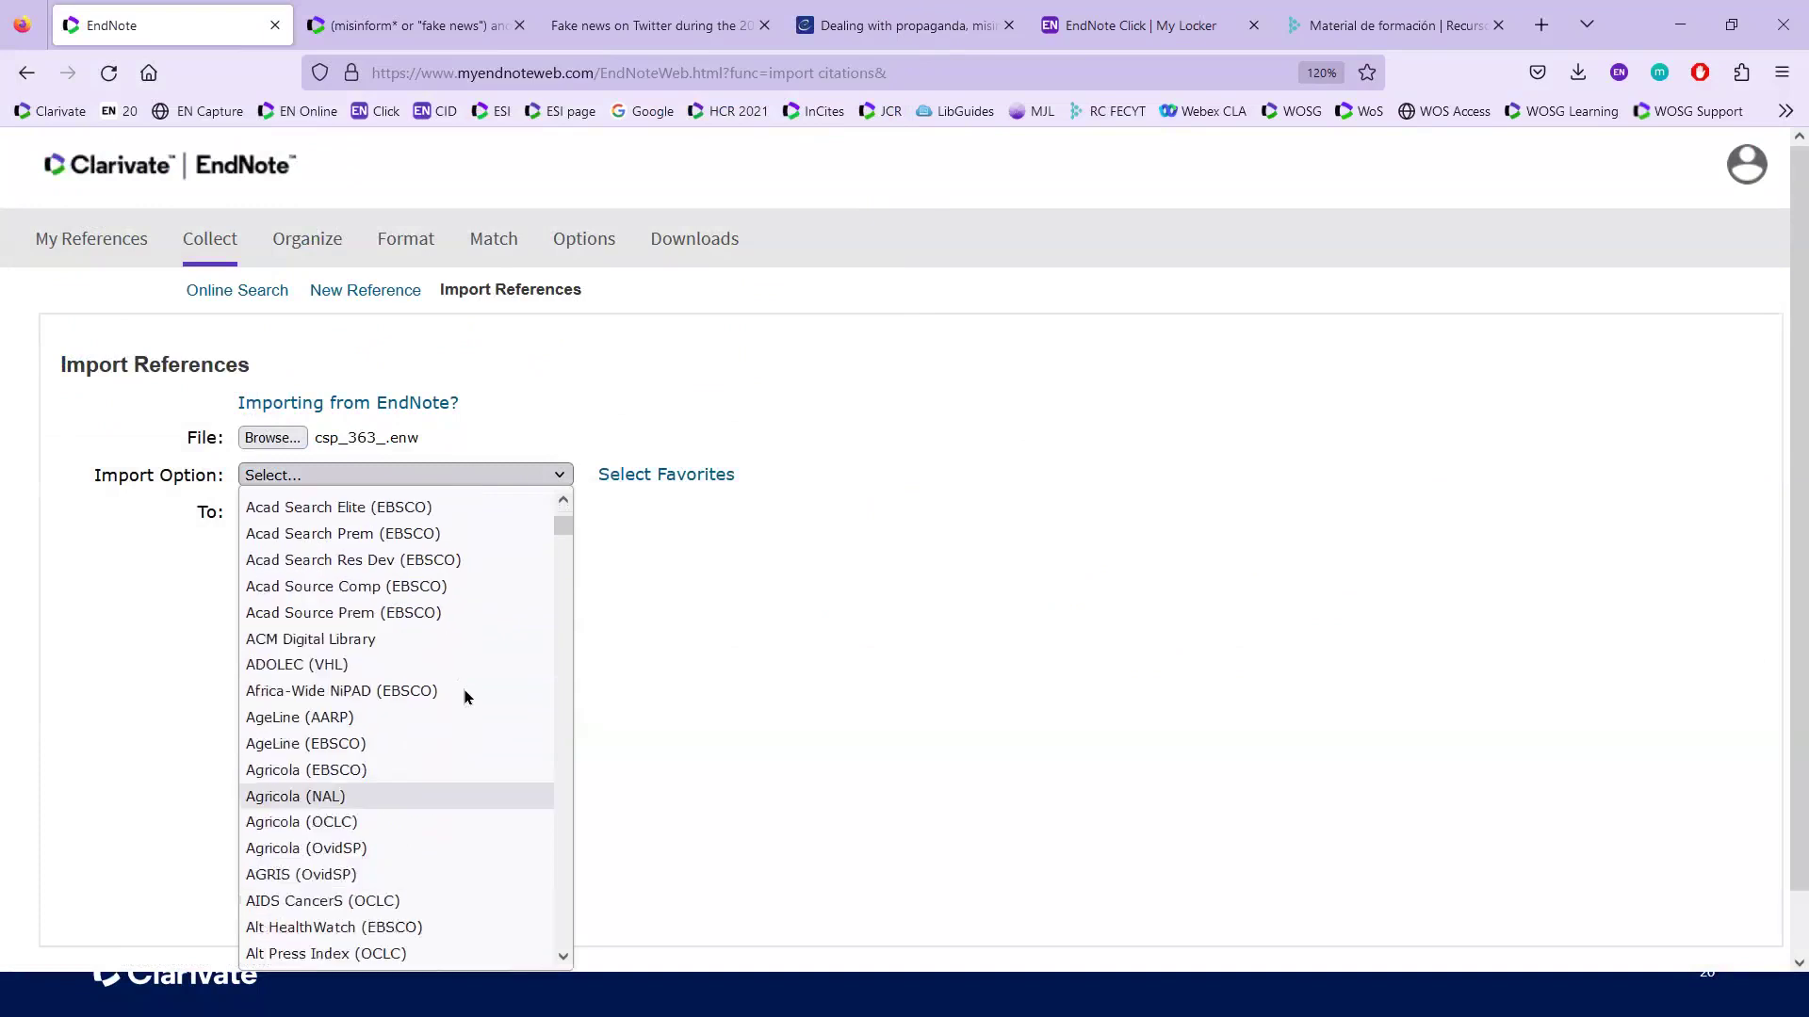
{"action": "scroll", "coordinate": [465, 697], "scroll_direction": "down", "scroll_amount": 16}
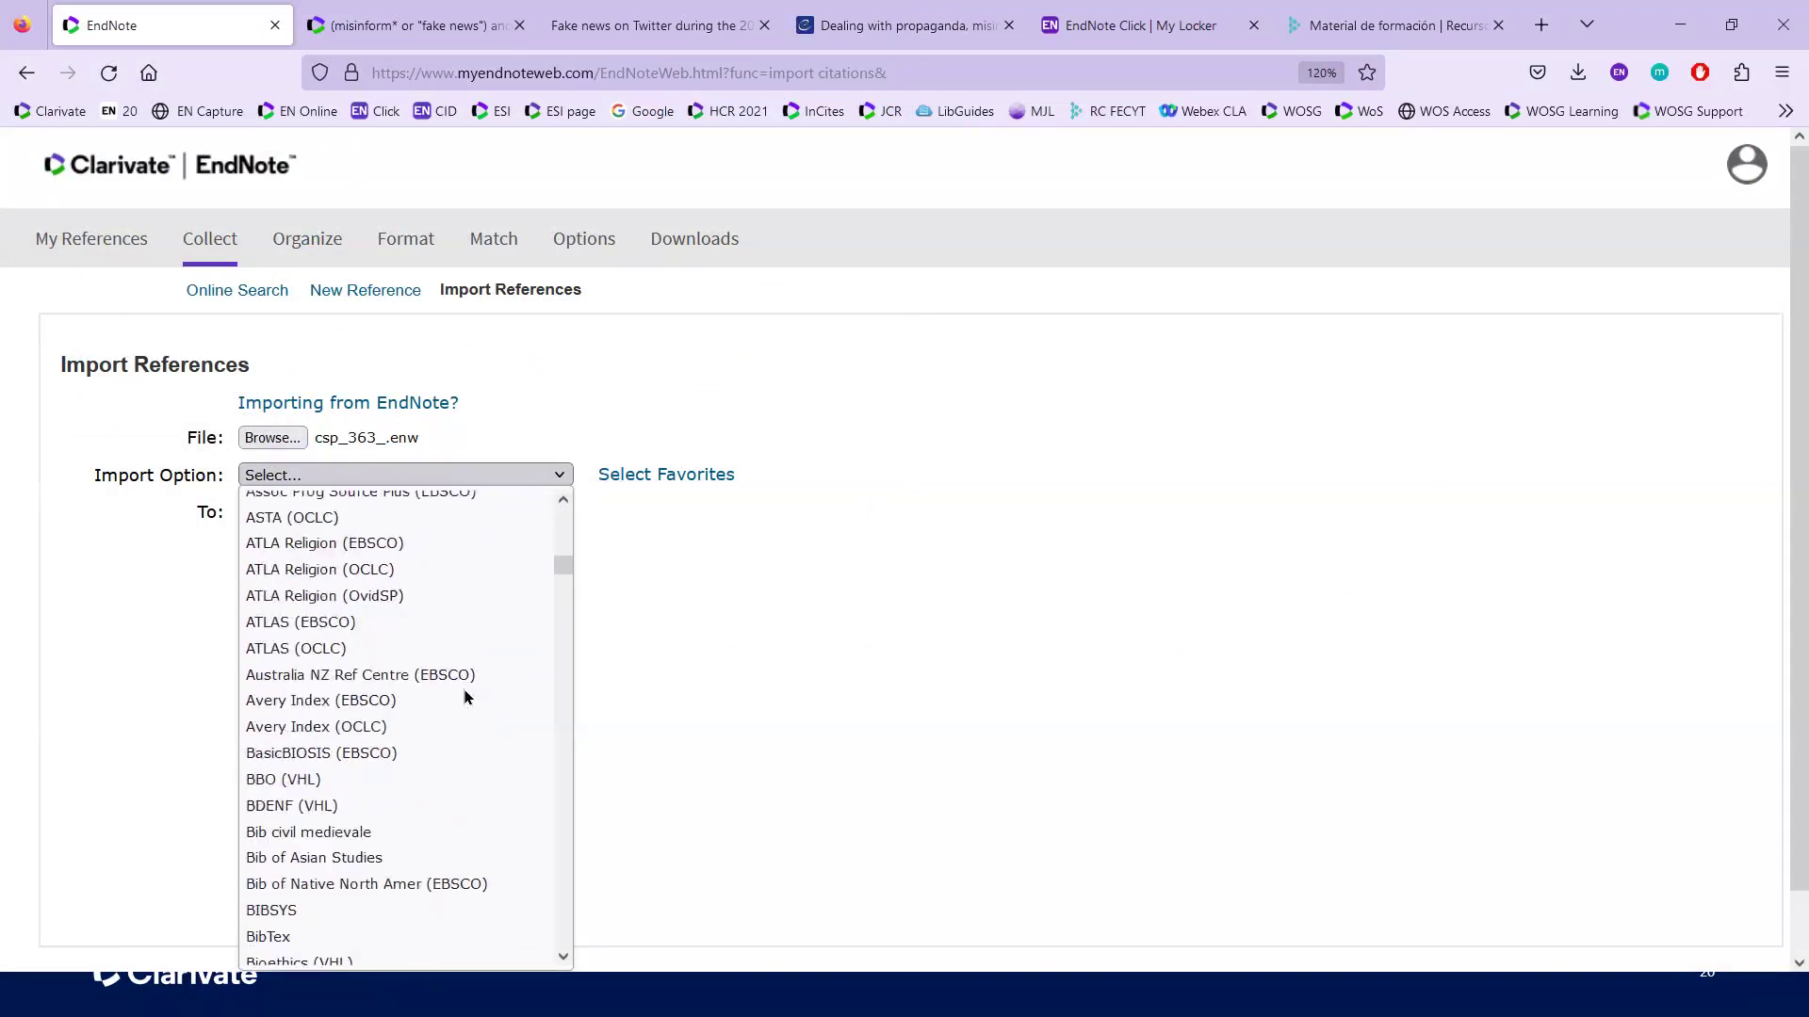
{"action": "scroll", "coordinate": [465, 697], "scroll_direction": "down", "scroll_amount": 2}
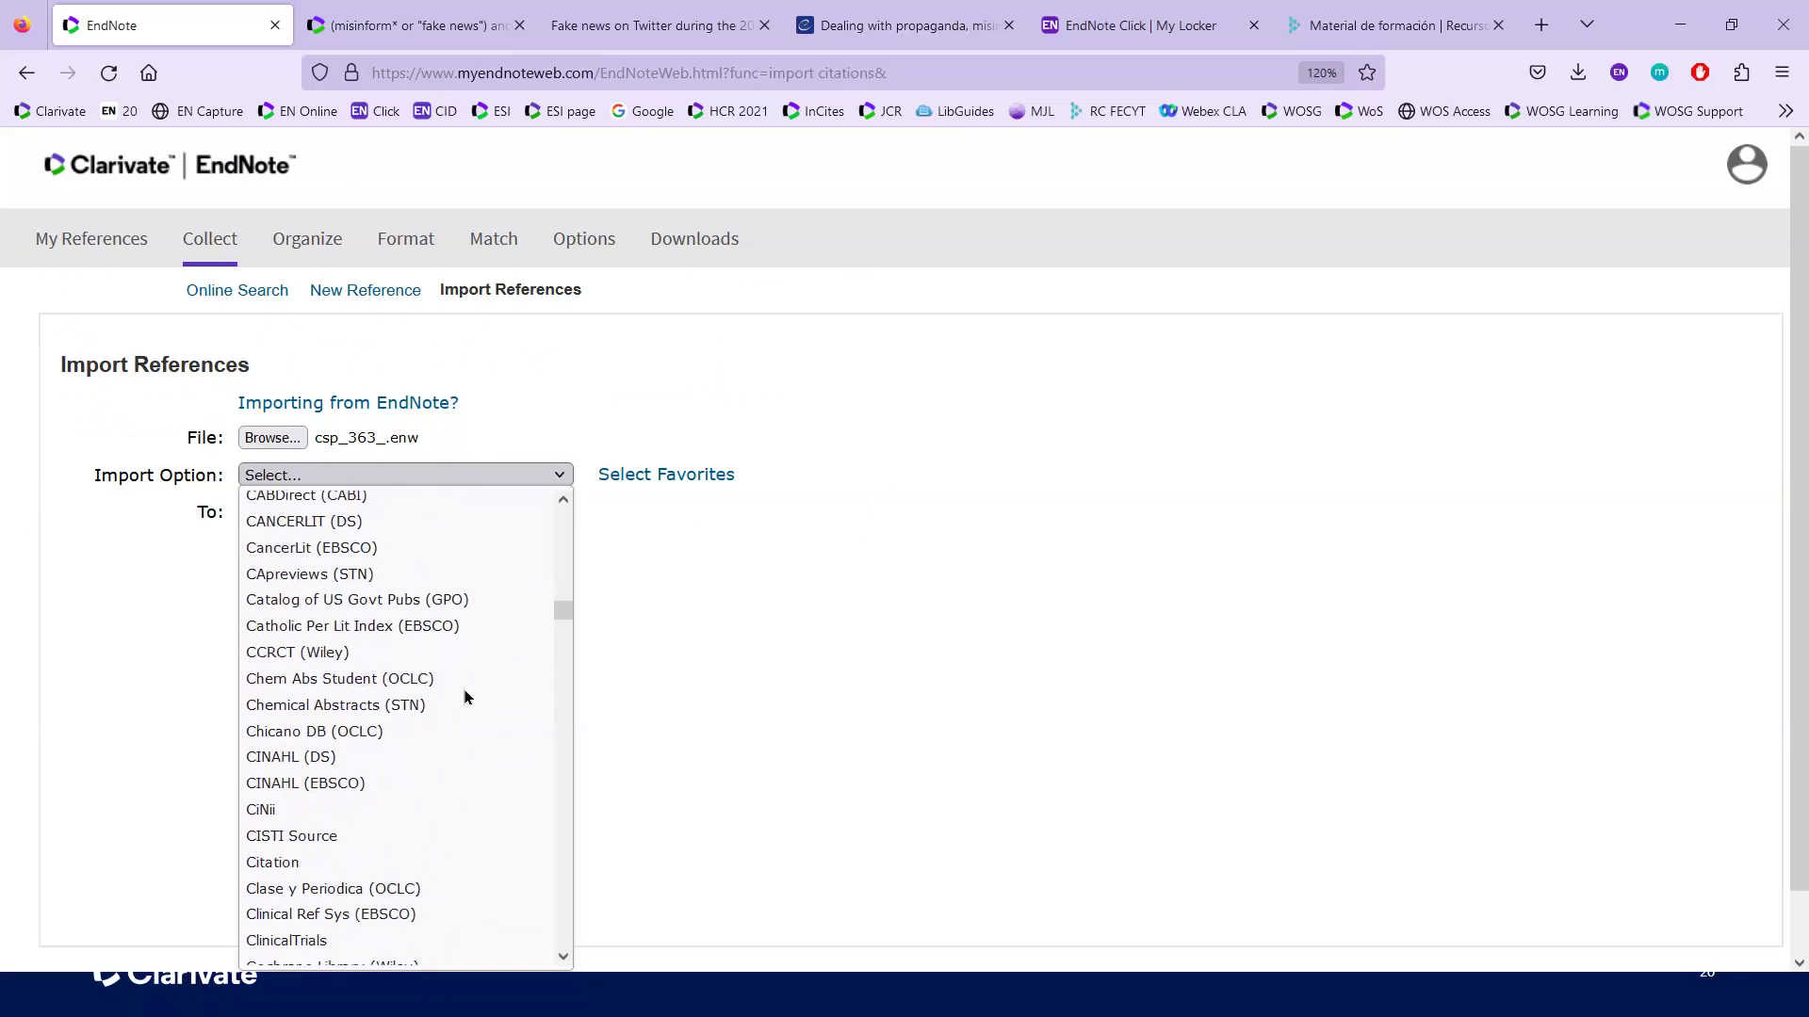
{"action": "scroll", "coordinate": [447, 733], "scroll_direction": "down", "scroll_amount": 20}
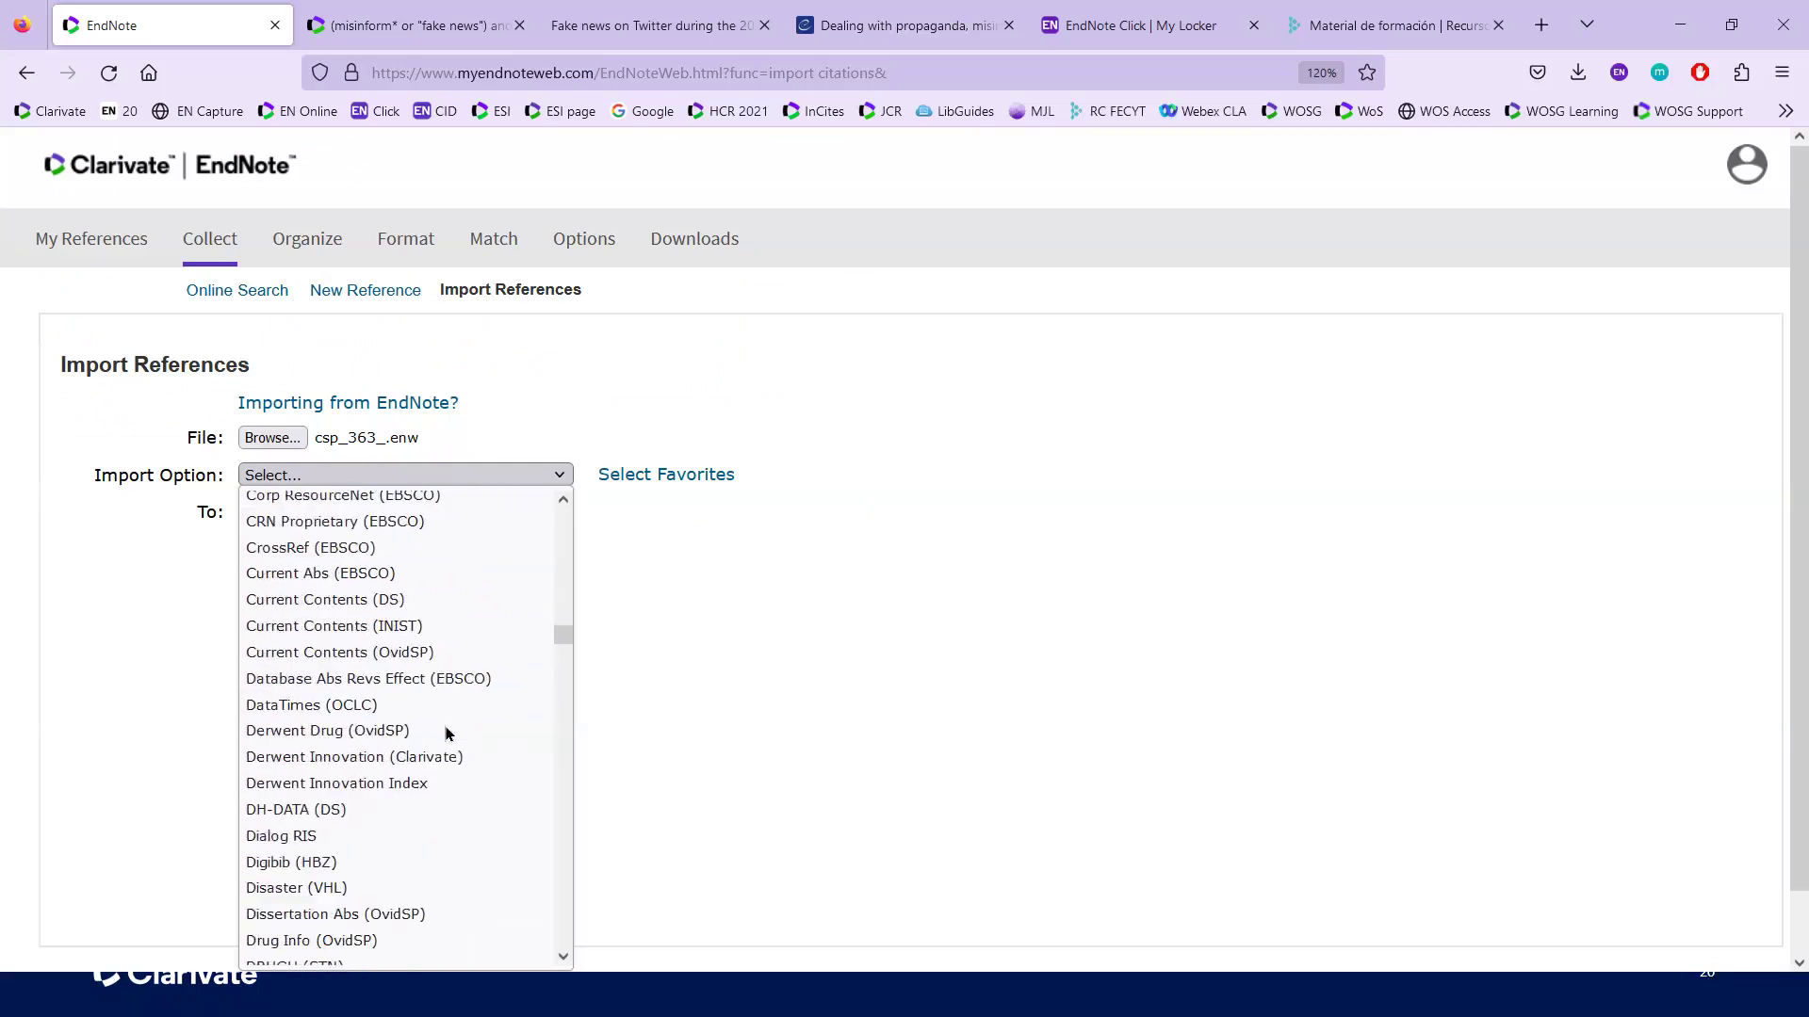
{"action": "scroll", "coordinate": [446, 745], "scroll_direction": "down", "scroll_amount": 20}
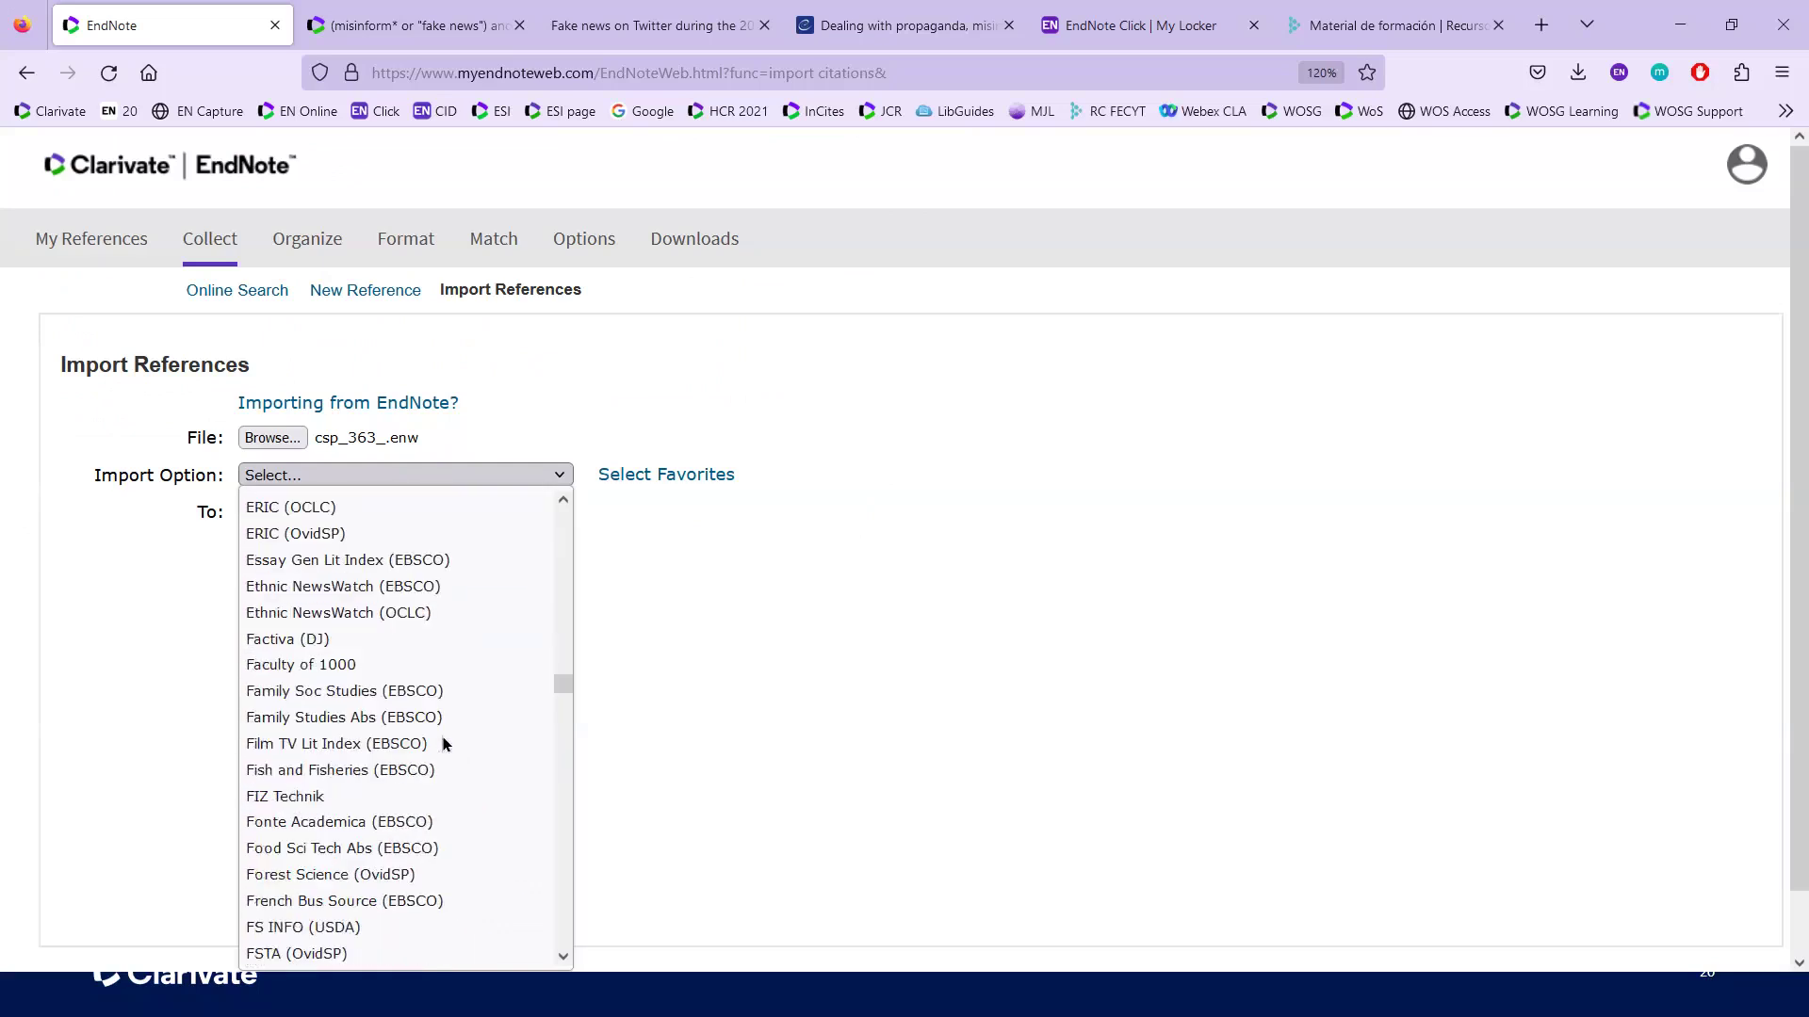
{"action": "scroll", "coordinate": [445, 754], "scroll_direction": "down", "scroll_amount": 20}
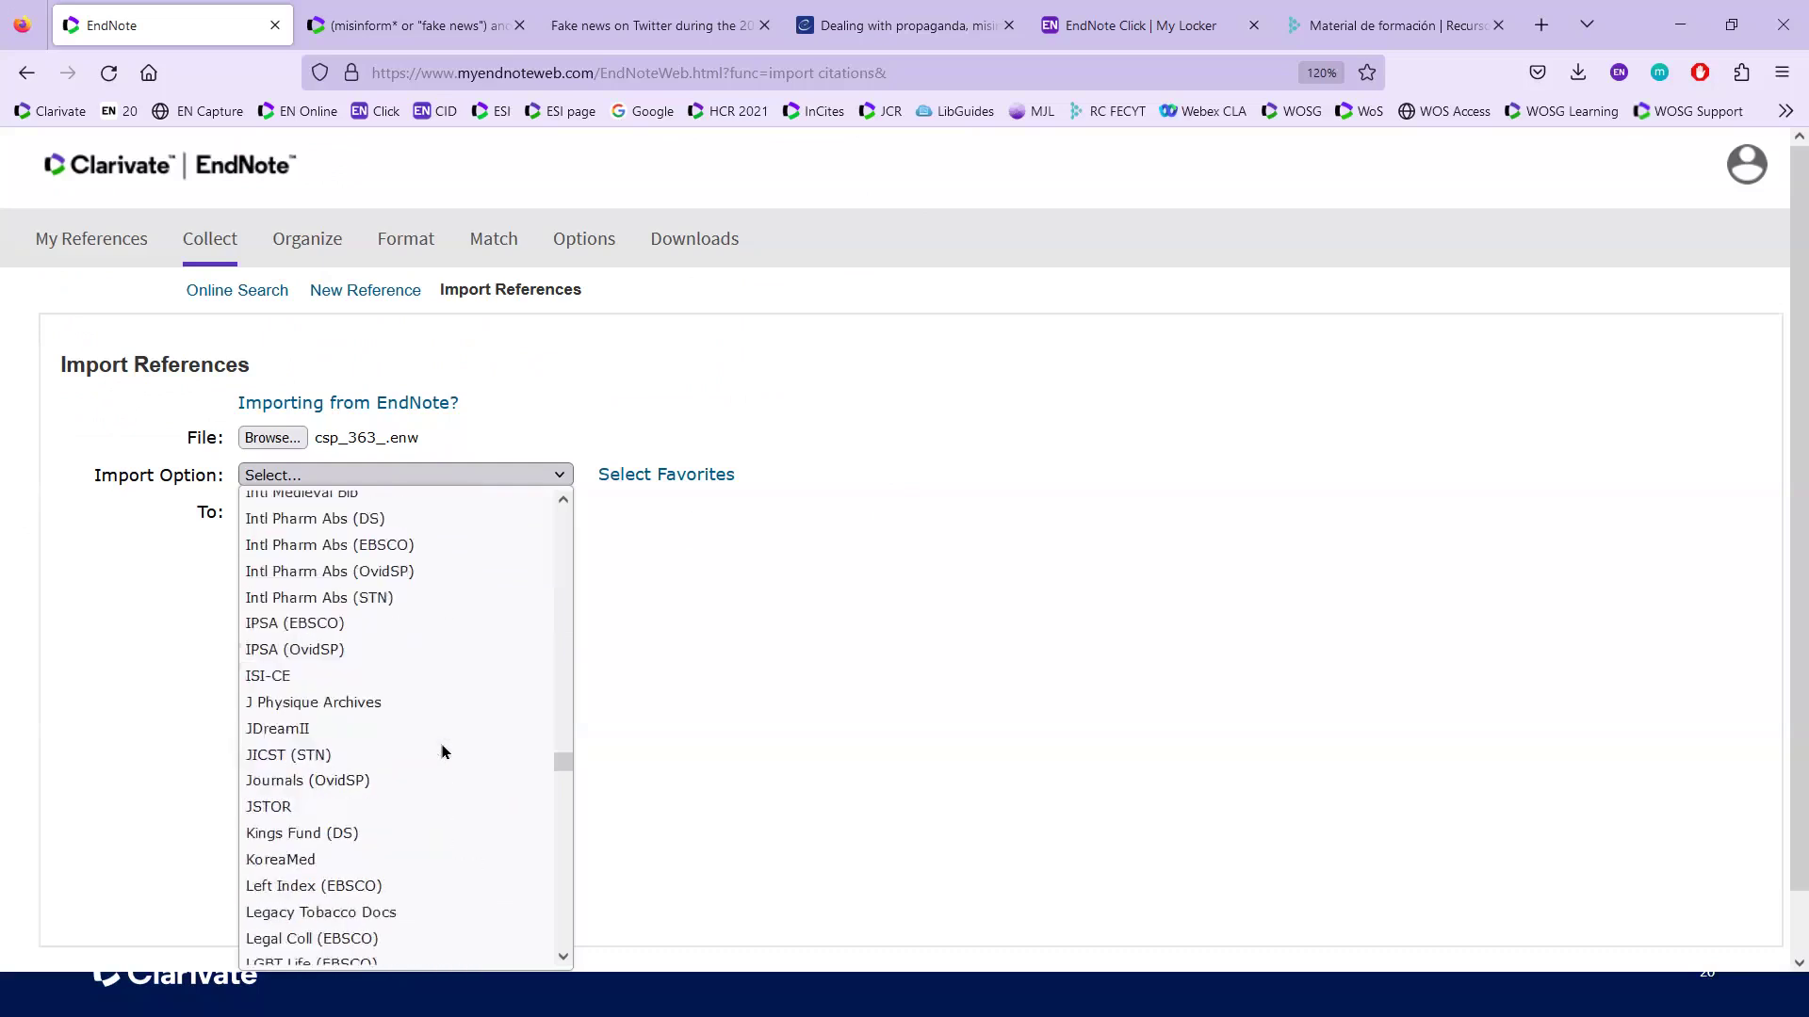
{"action": "scroll", "coordinate": [444, 756], "scroll_direction": "down", "scroll_amount": 15}
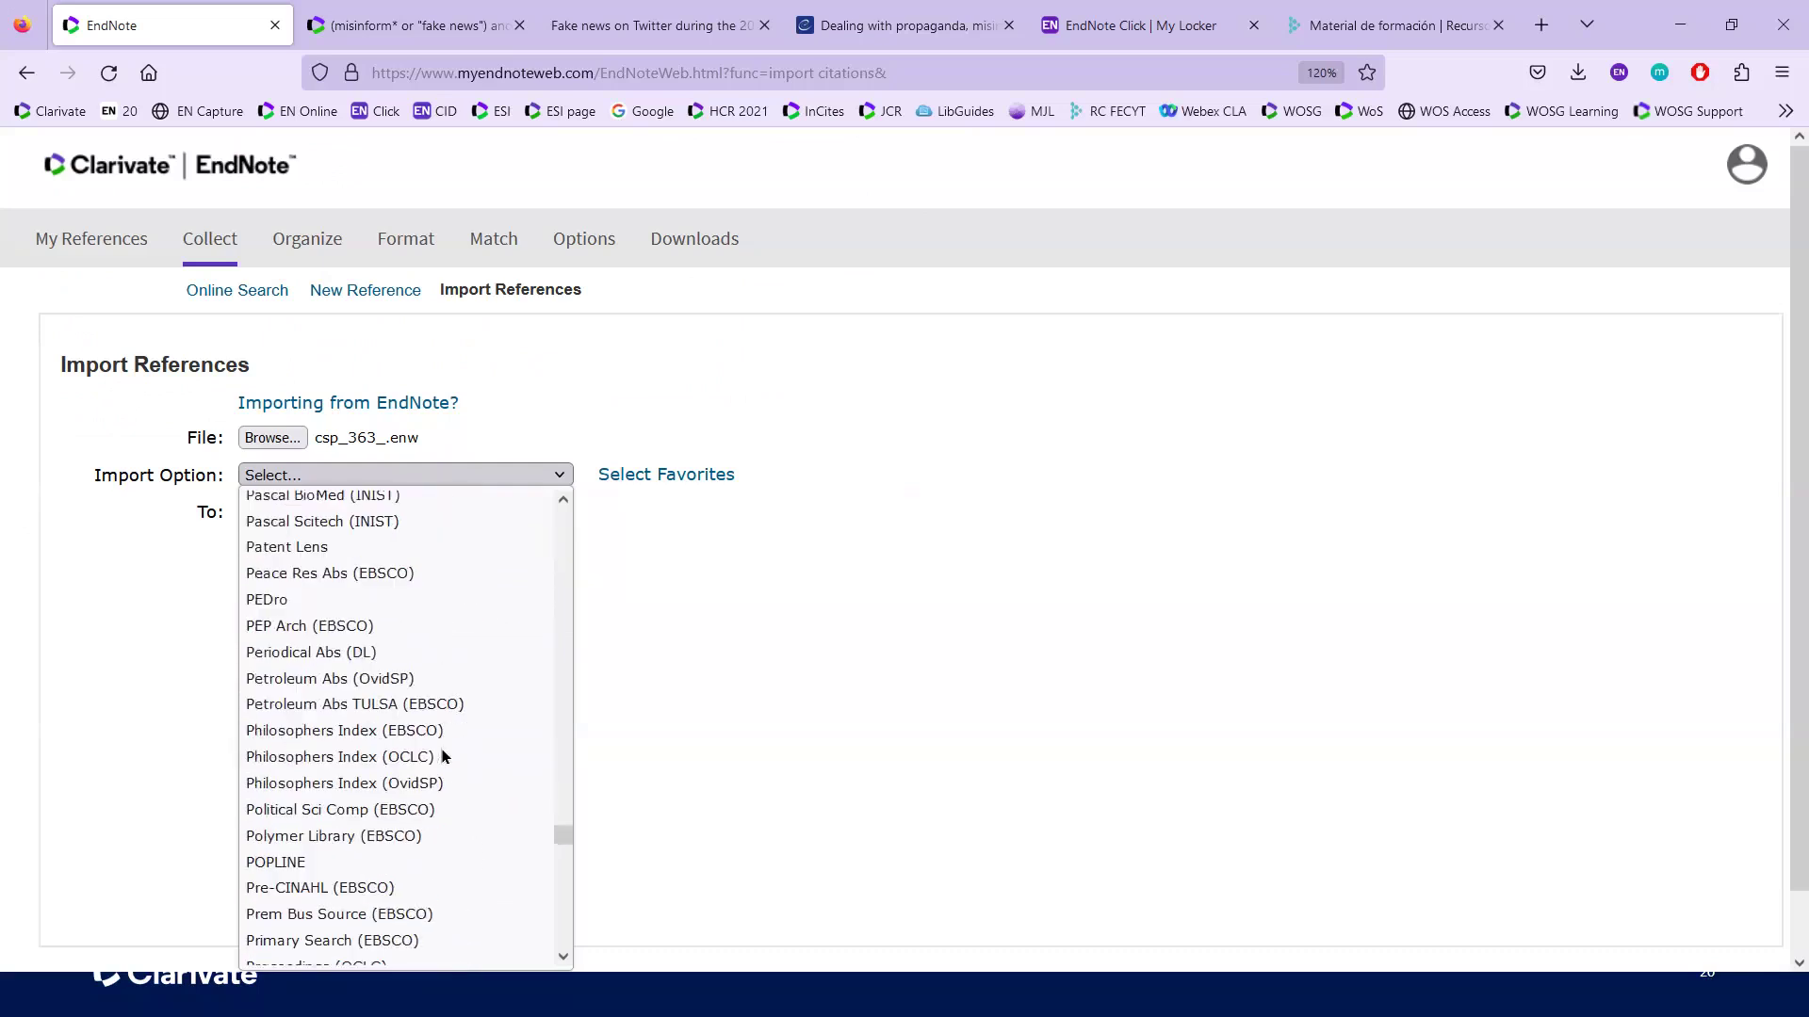
{"action": "scroll", "coordinate": [445, 756], "scroll_direction": "down", "scroll_amount": 6}
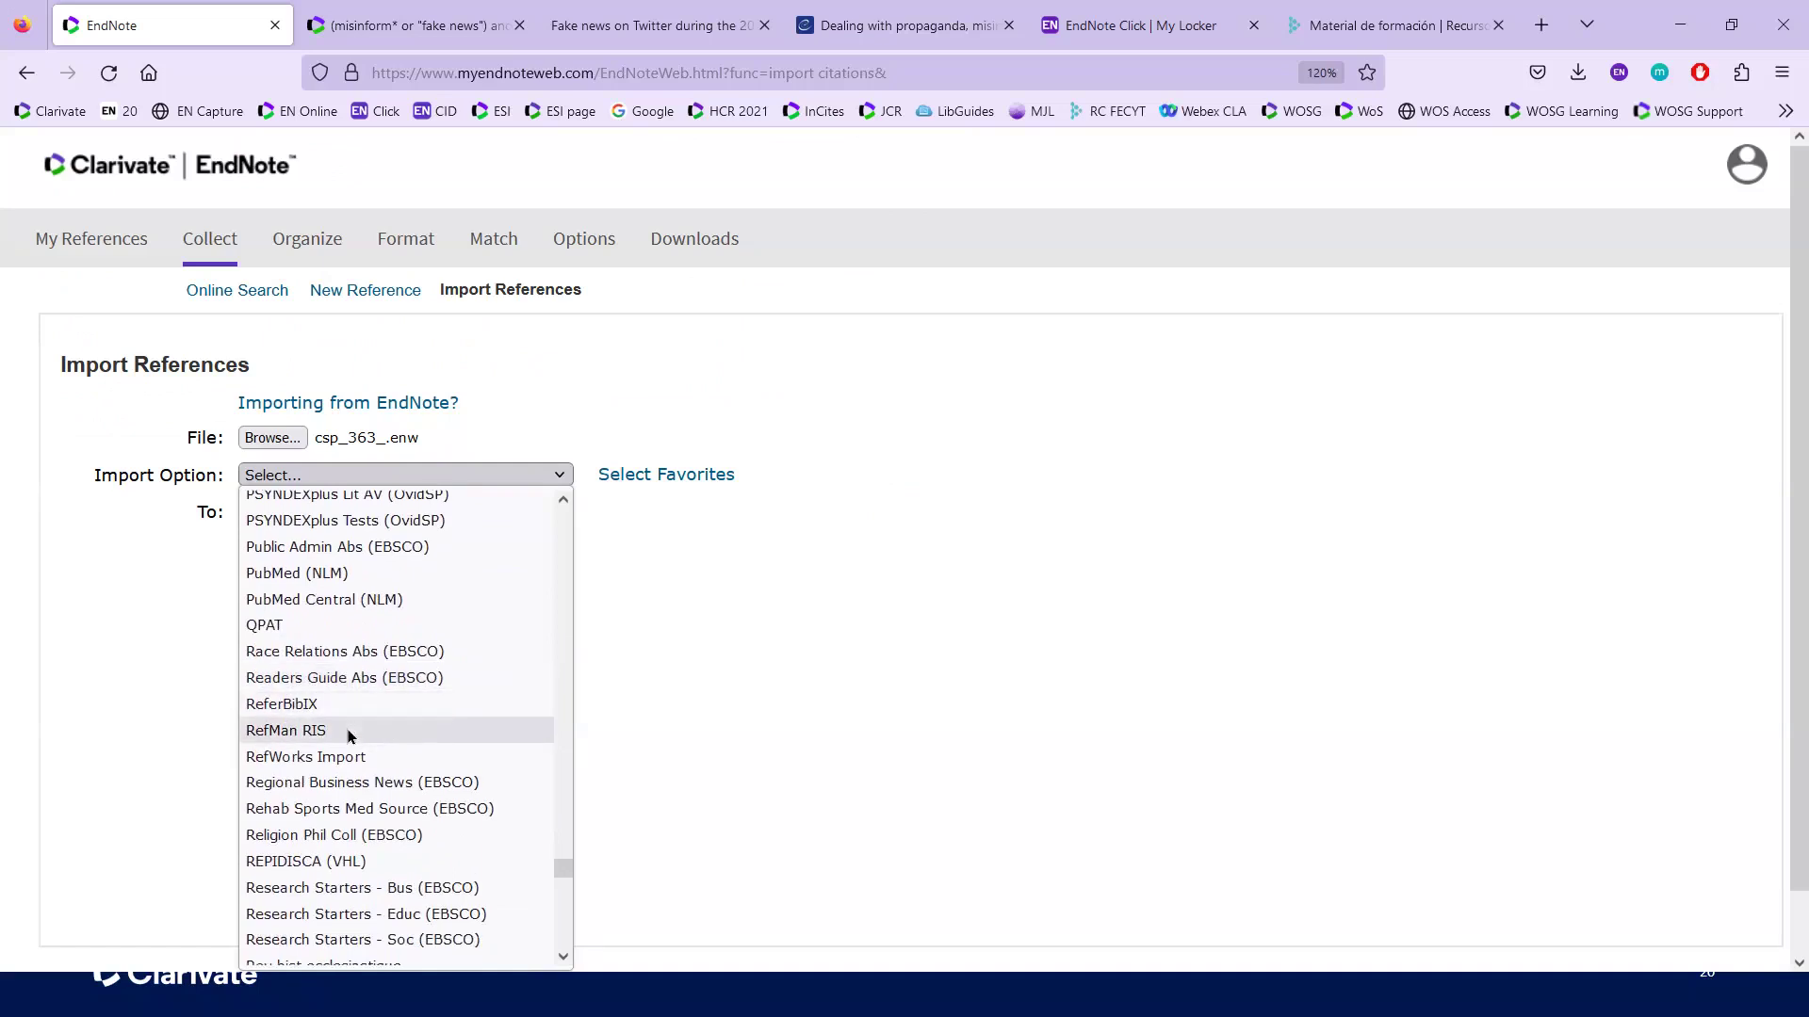
{"action": "left_click", "coordinate": [349, 733]}
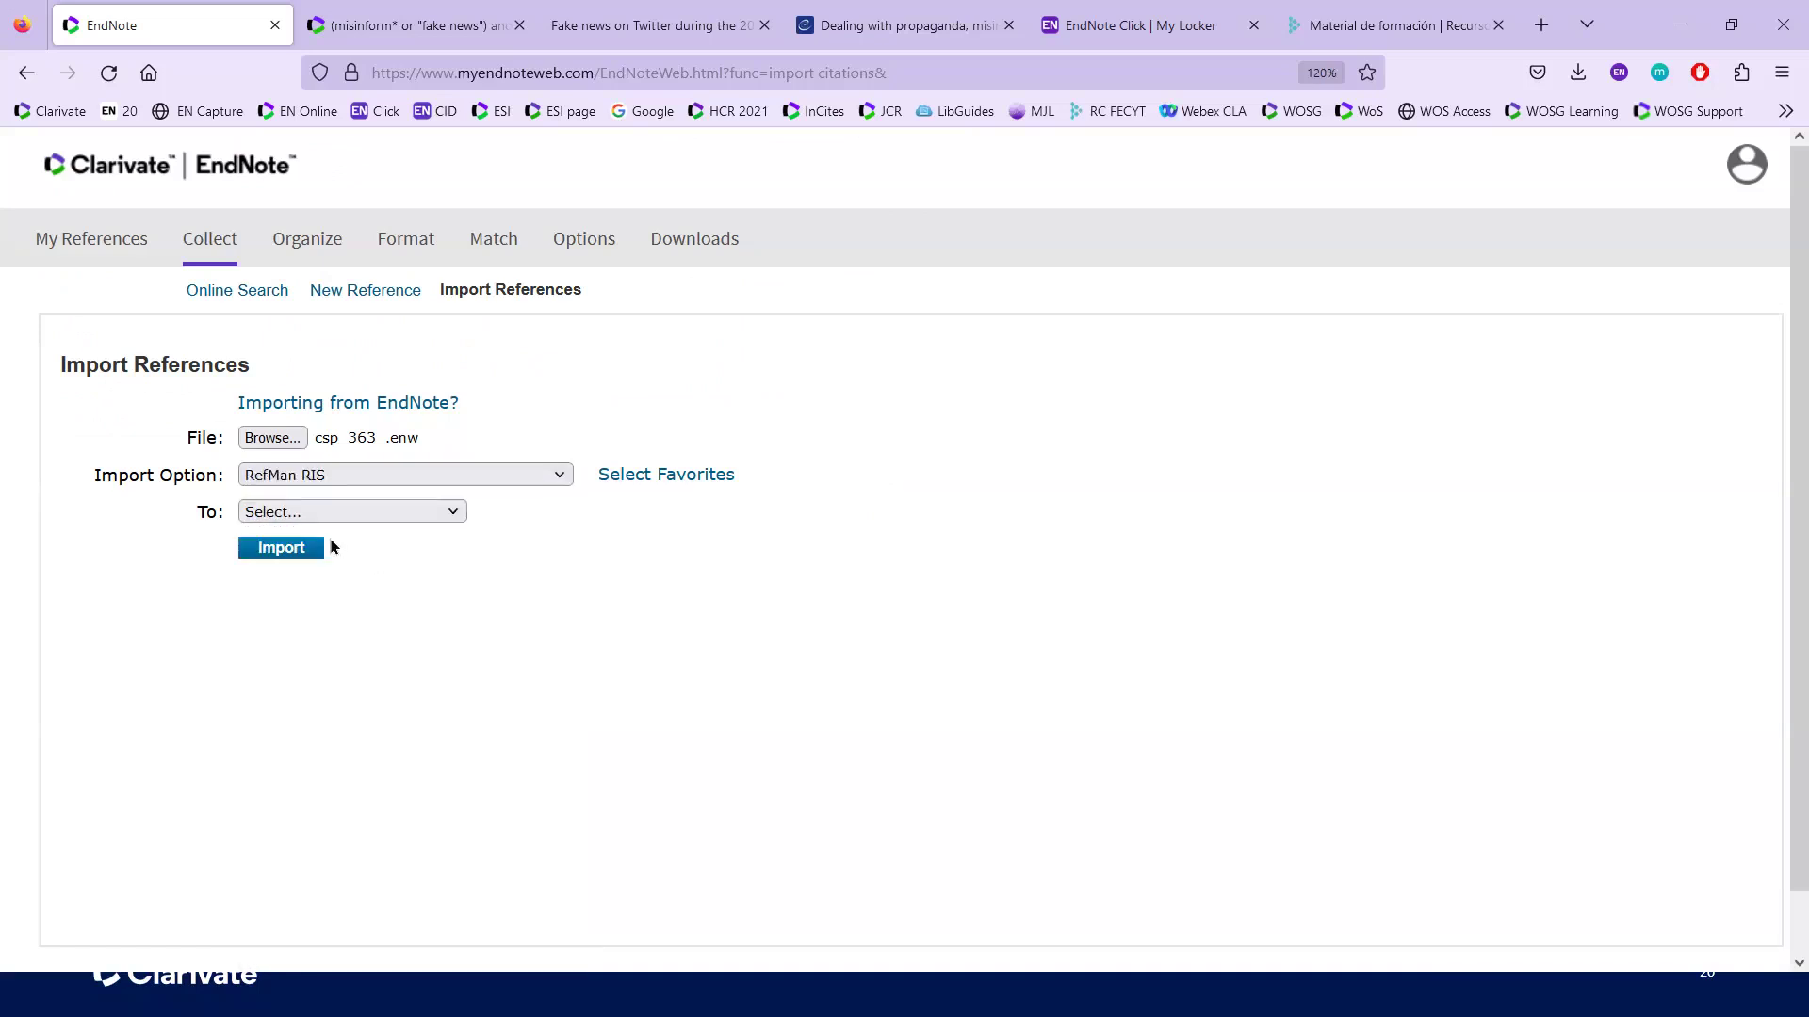
Step: Try to import csp_363_.enw into [Unfiled], and go back to All My References to check the group counts
{"action": "left_click", "coordinate": [453, 519]}
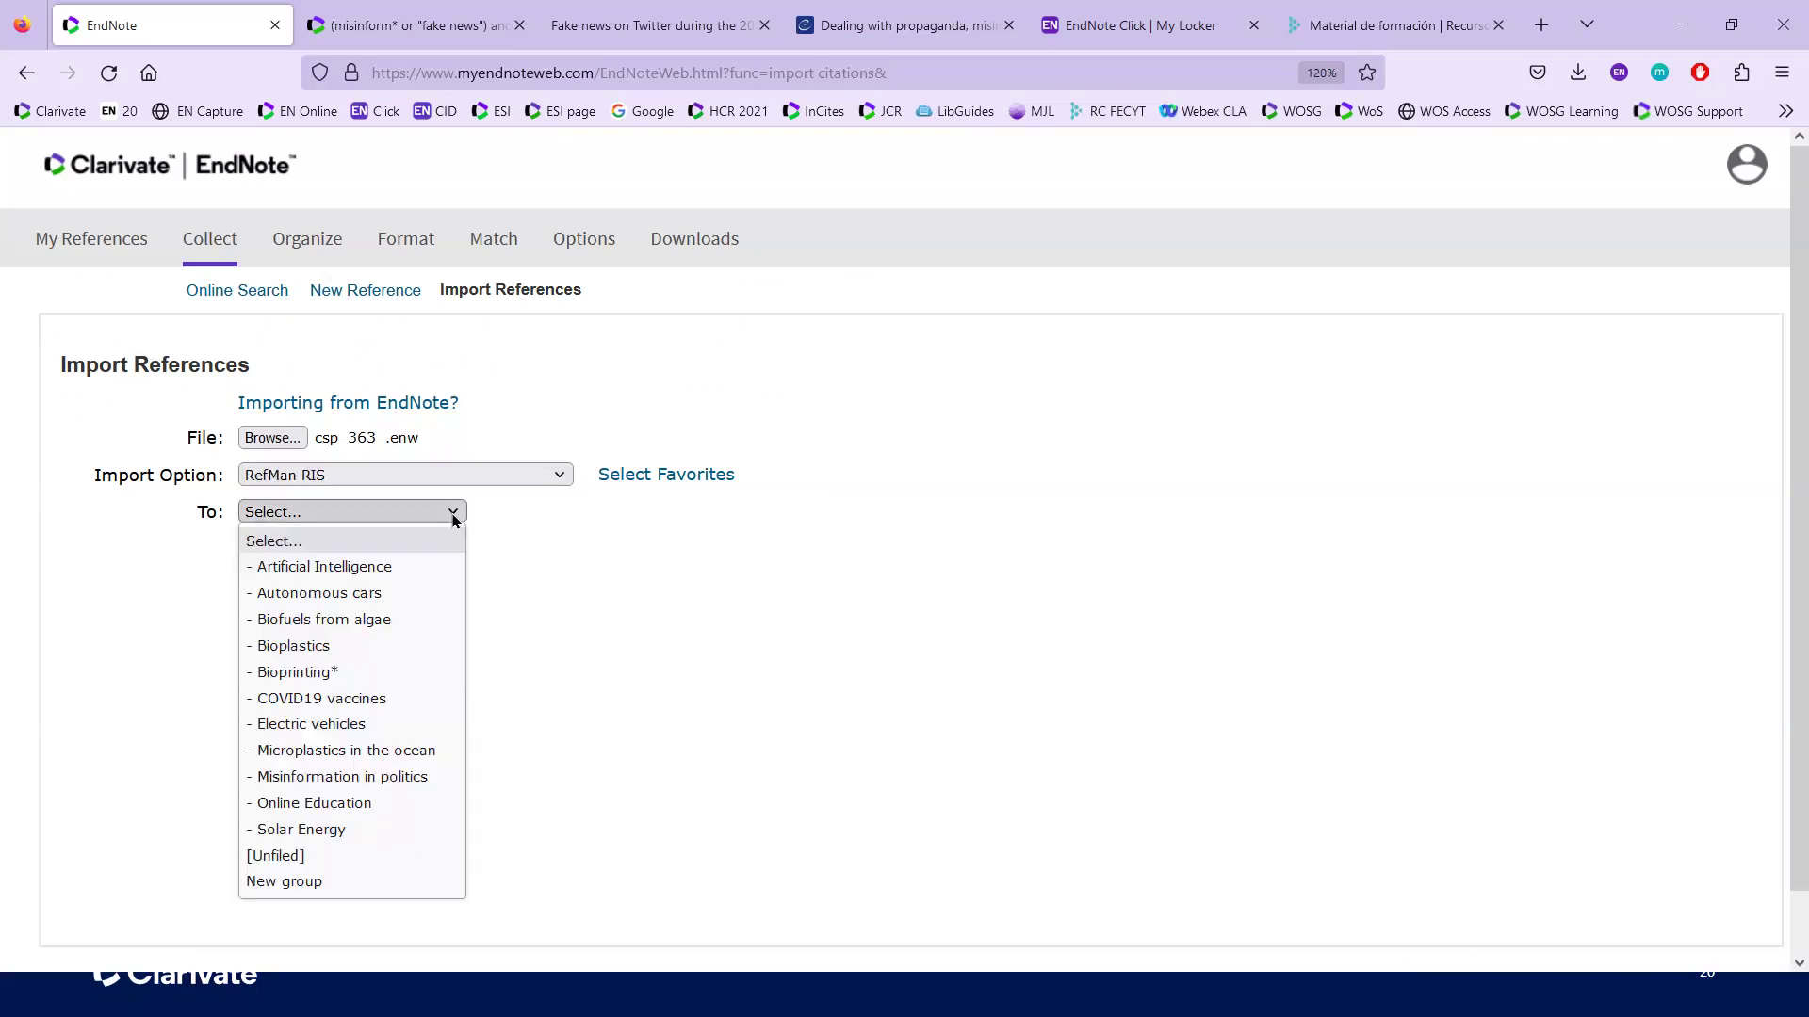
{"action": "left_click", "coordinate": [297, 858]}
{"action": "left_click", "coordinate": [292, 554]}
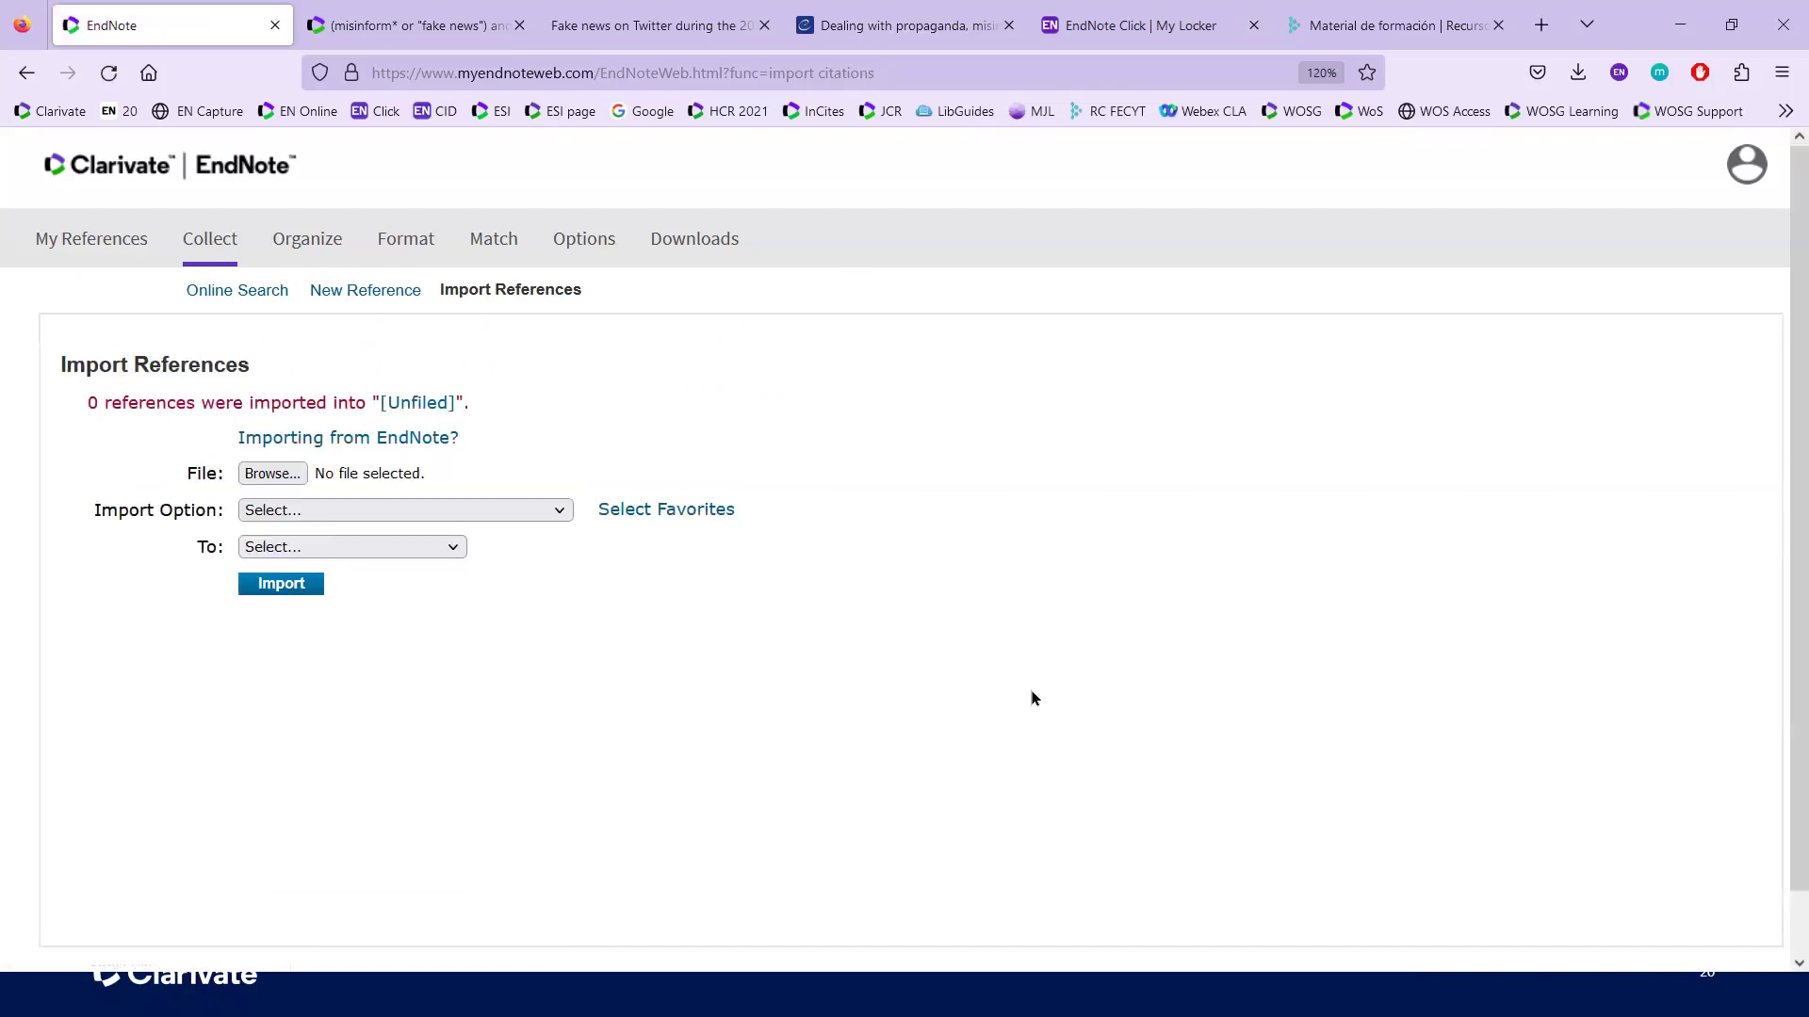
{"action": "left_click", "coordinate": [96, 241]}
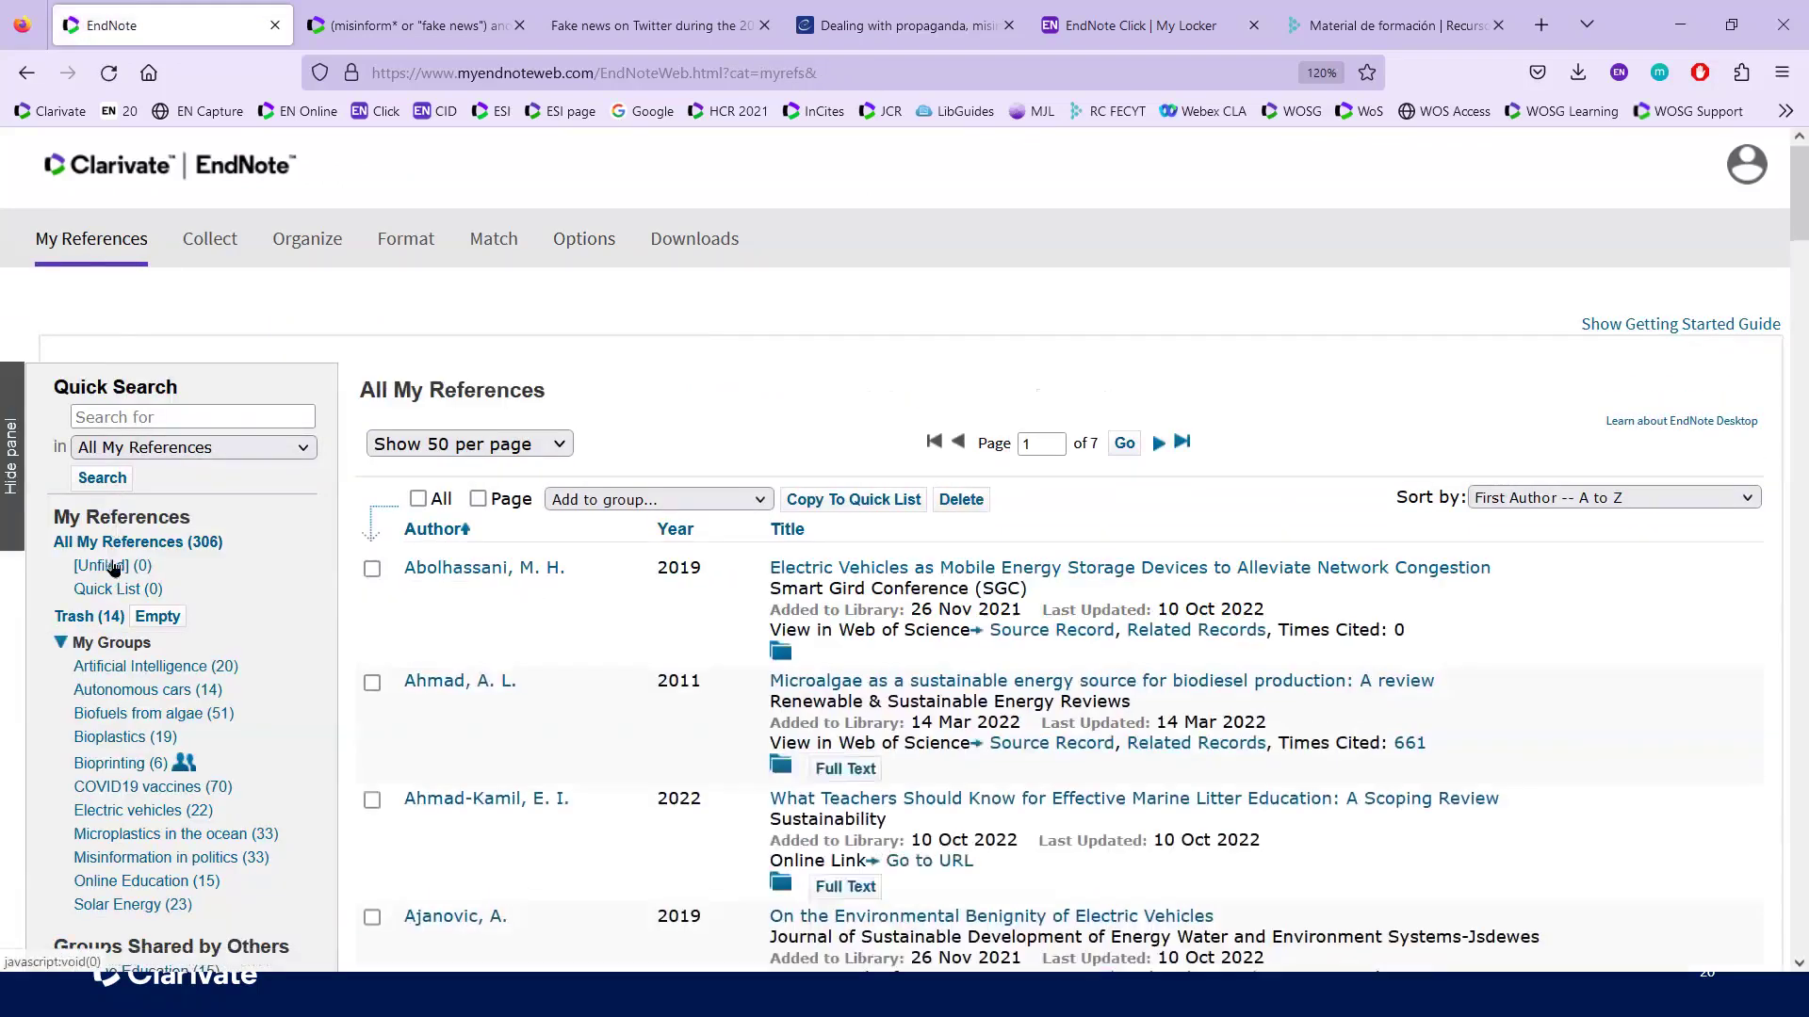
{"action": "left_click", "coordinate": [45, 113]}
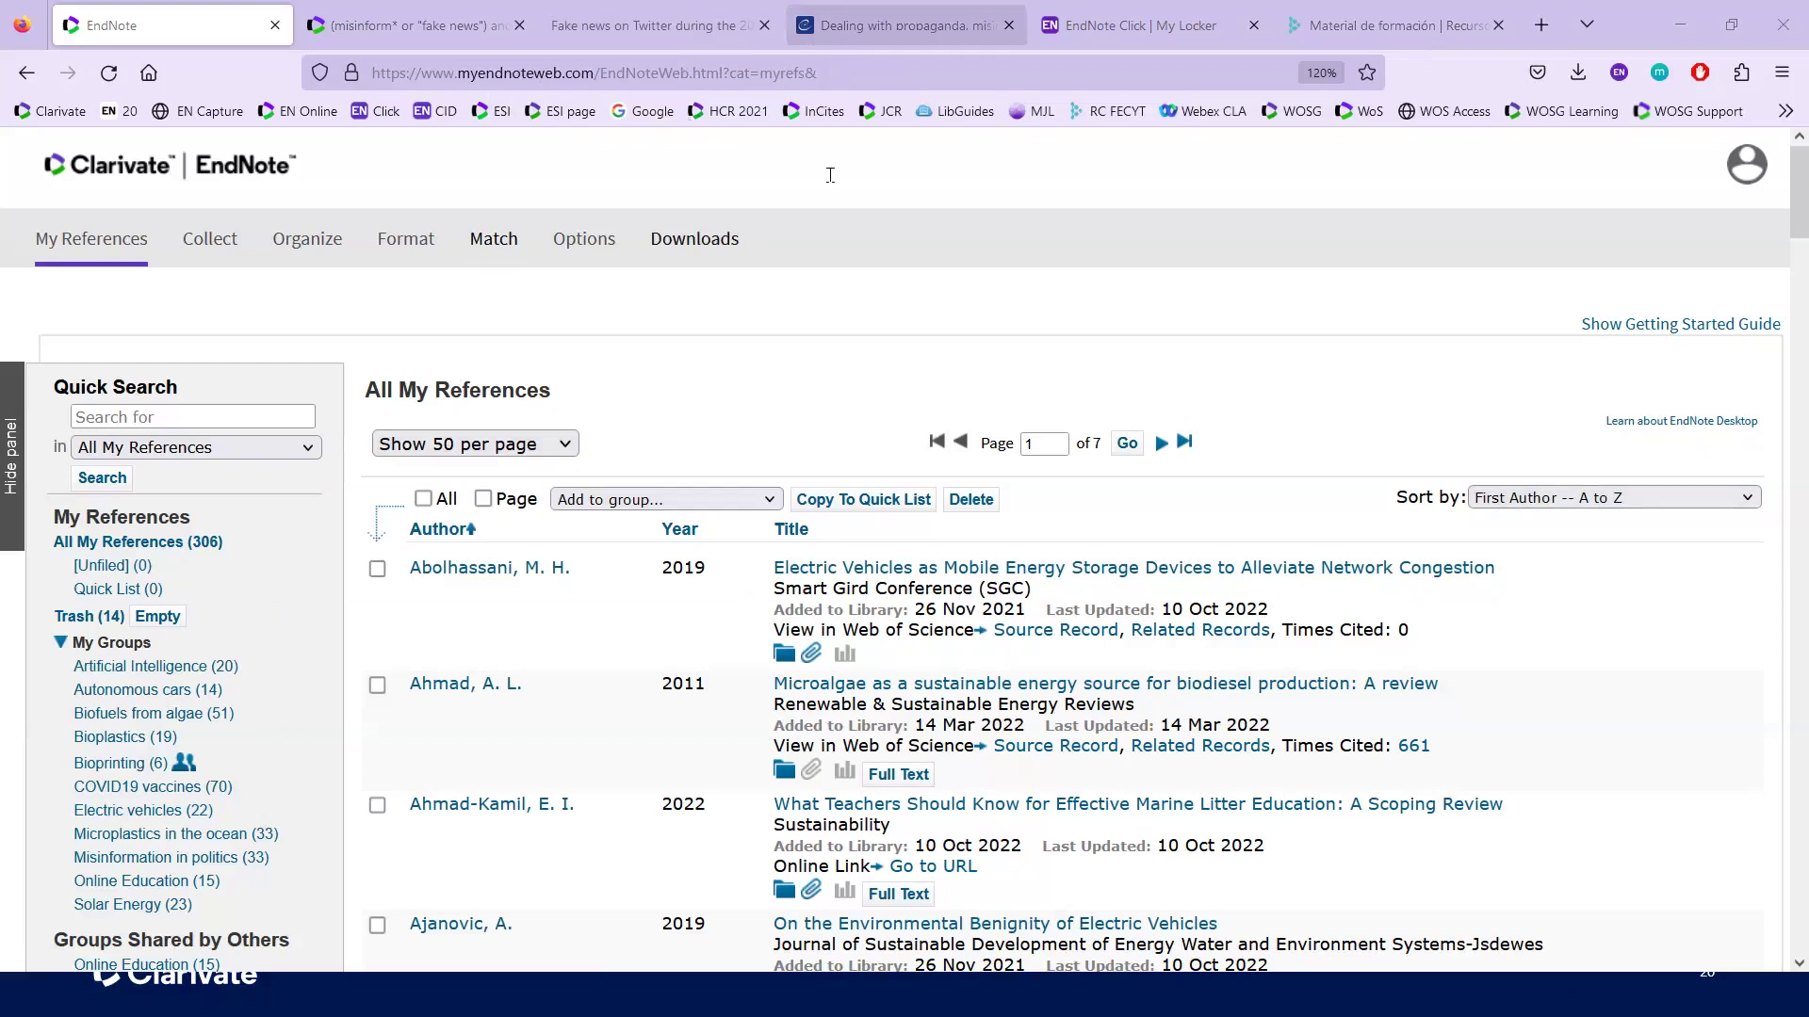
Step: Switch to the Council of Europe page "Dealing with propaganda, misinformation and fake news" and capture it as a new EndNote reference
{"action": "key", "text": "ctrl+4"}
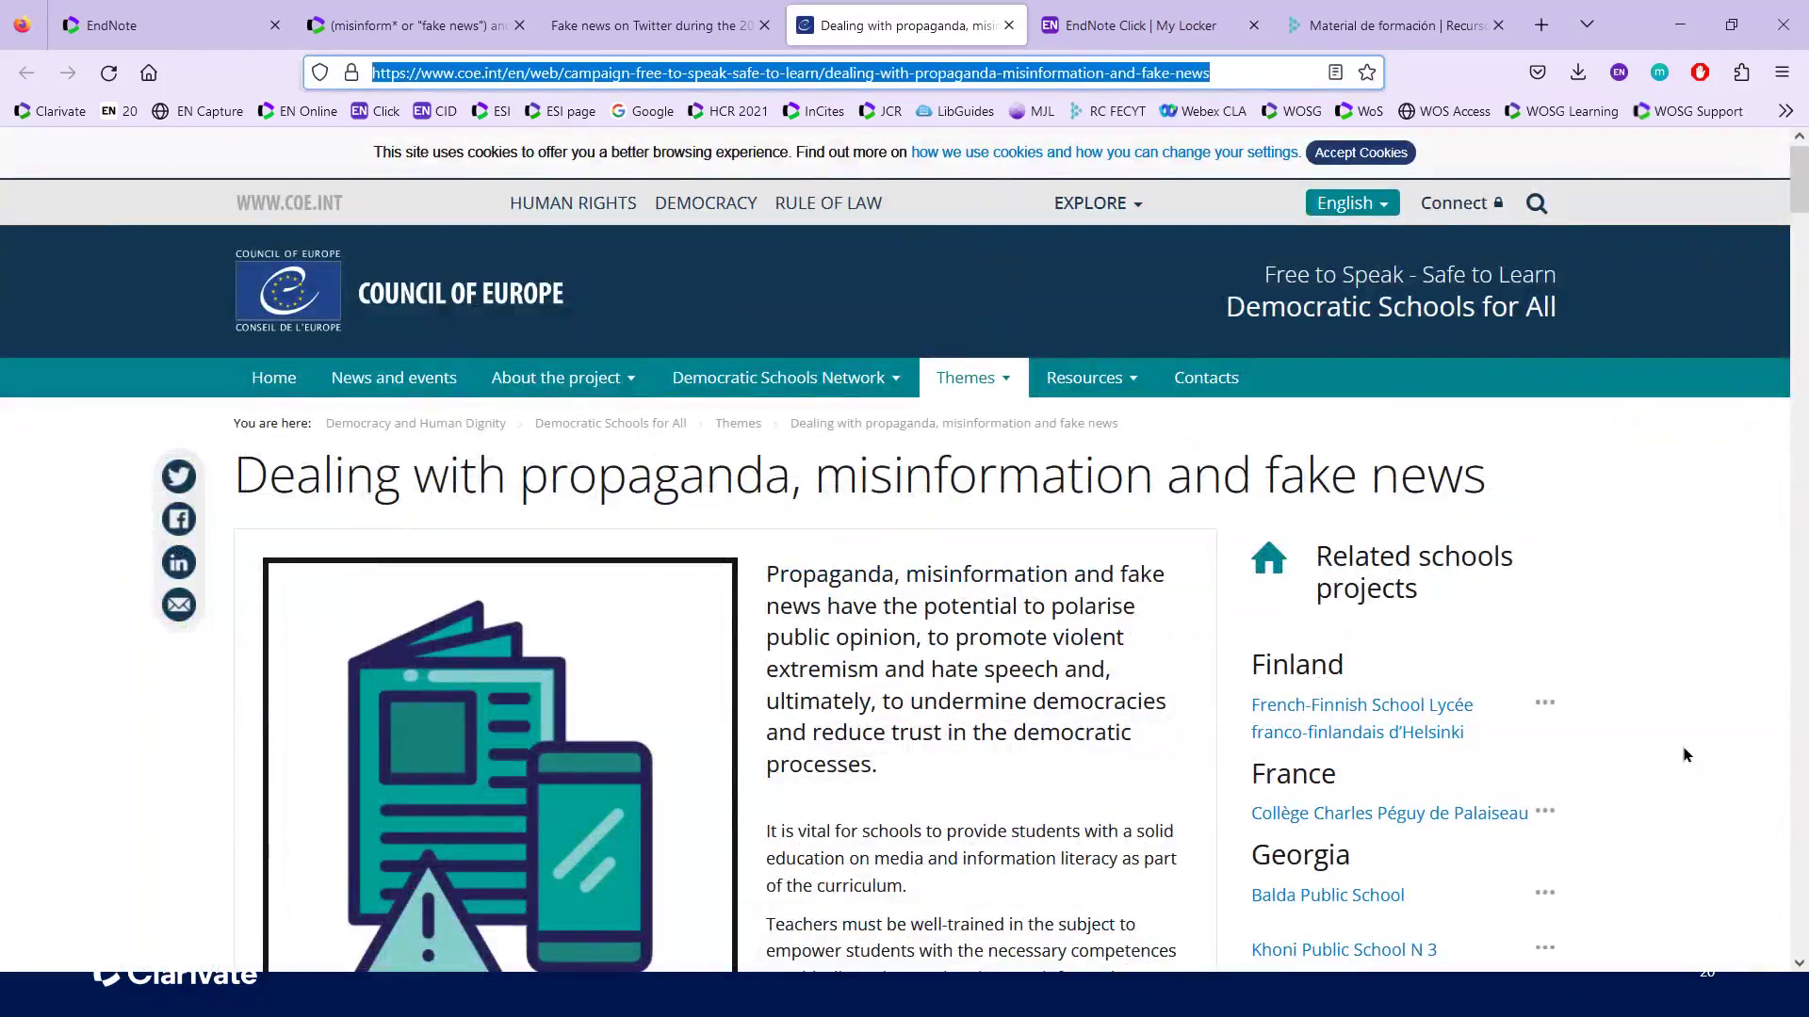
{"action": "scroll", "coordinate": [1686, 755], "scroll_direction": "down", "scroll_amount": 3}
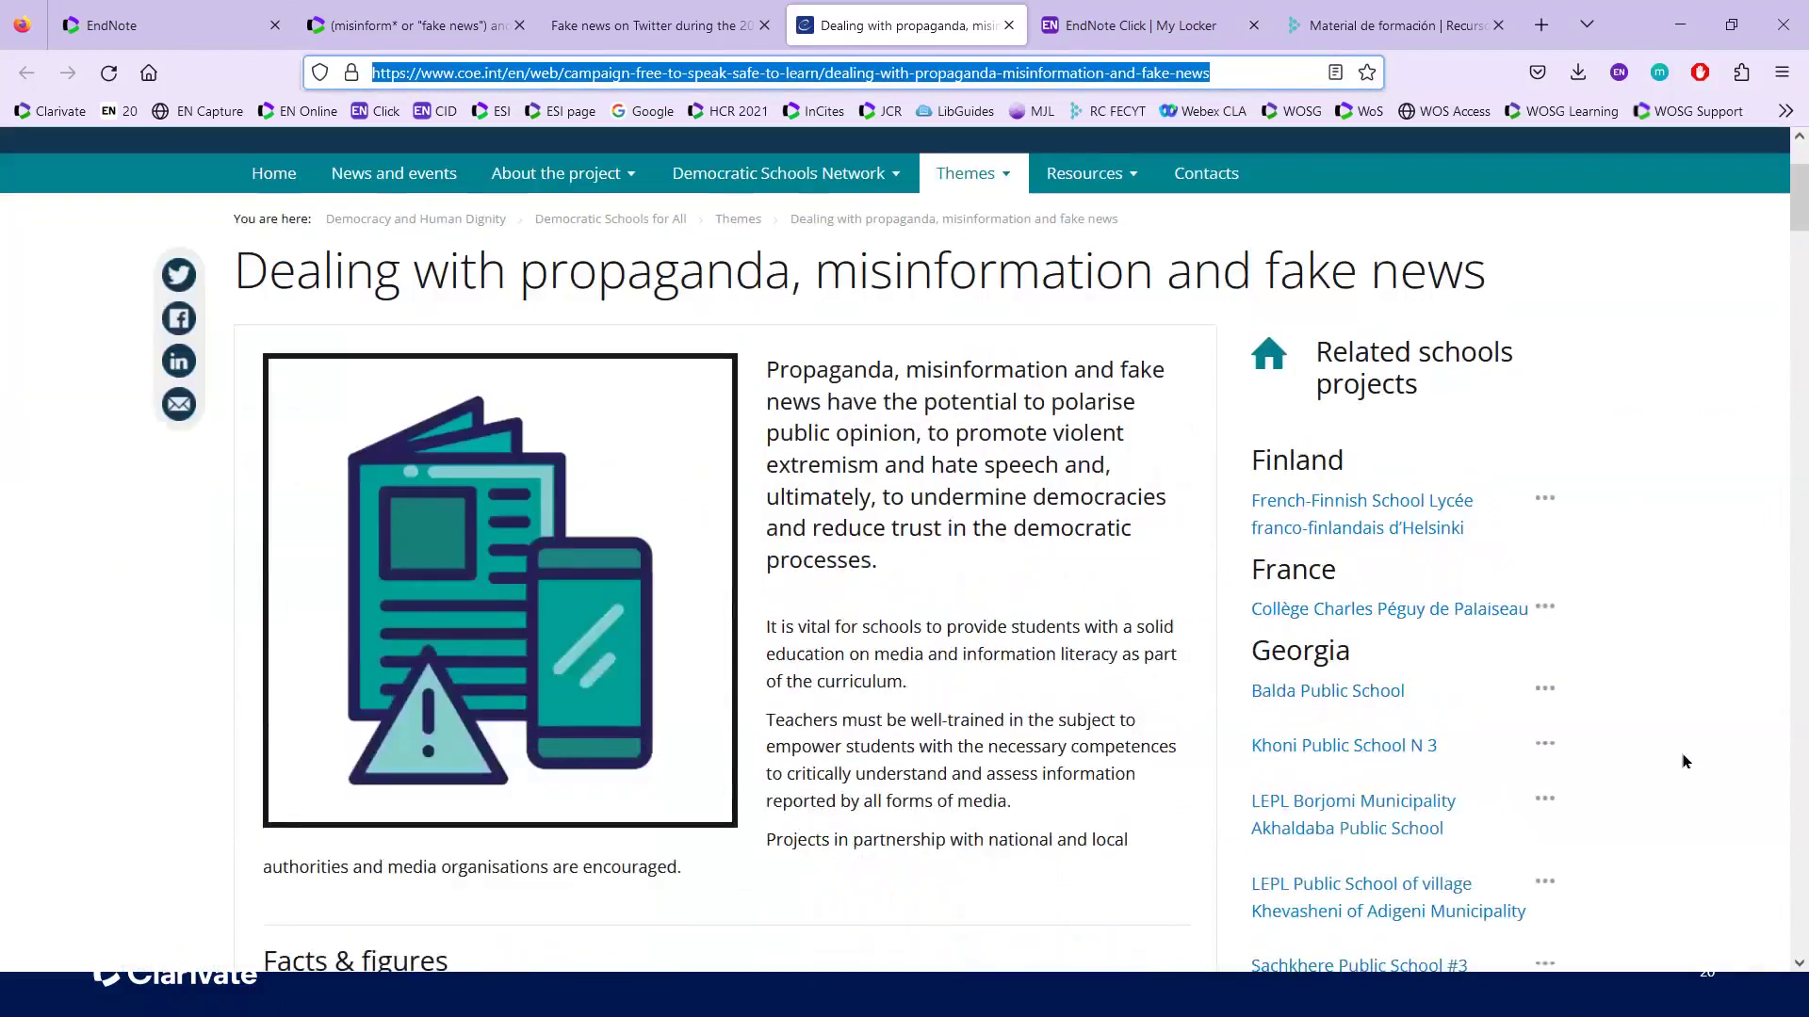
{"action": "scroll", "coordinate": [1685, 763], "scroll_direction": "up", "scroll_amount": 3}
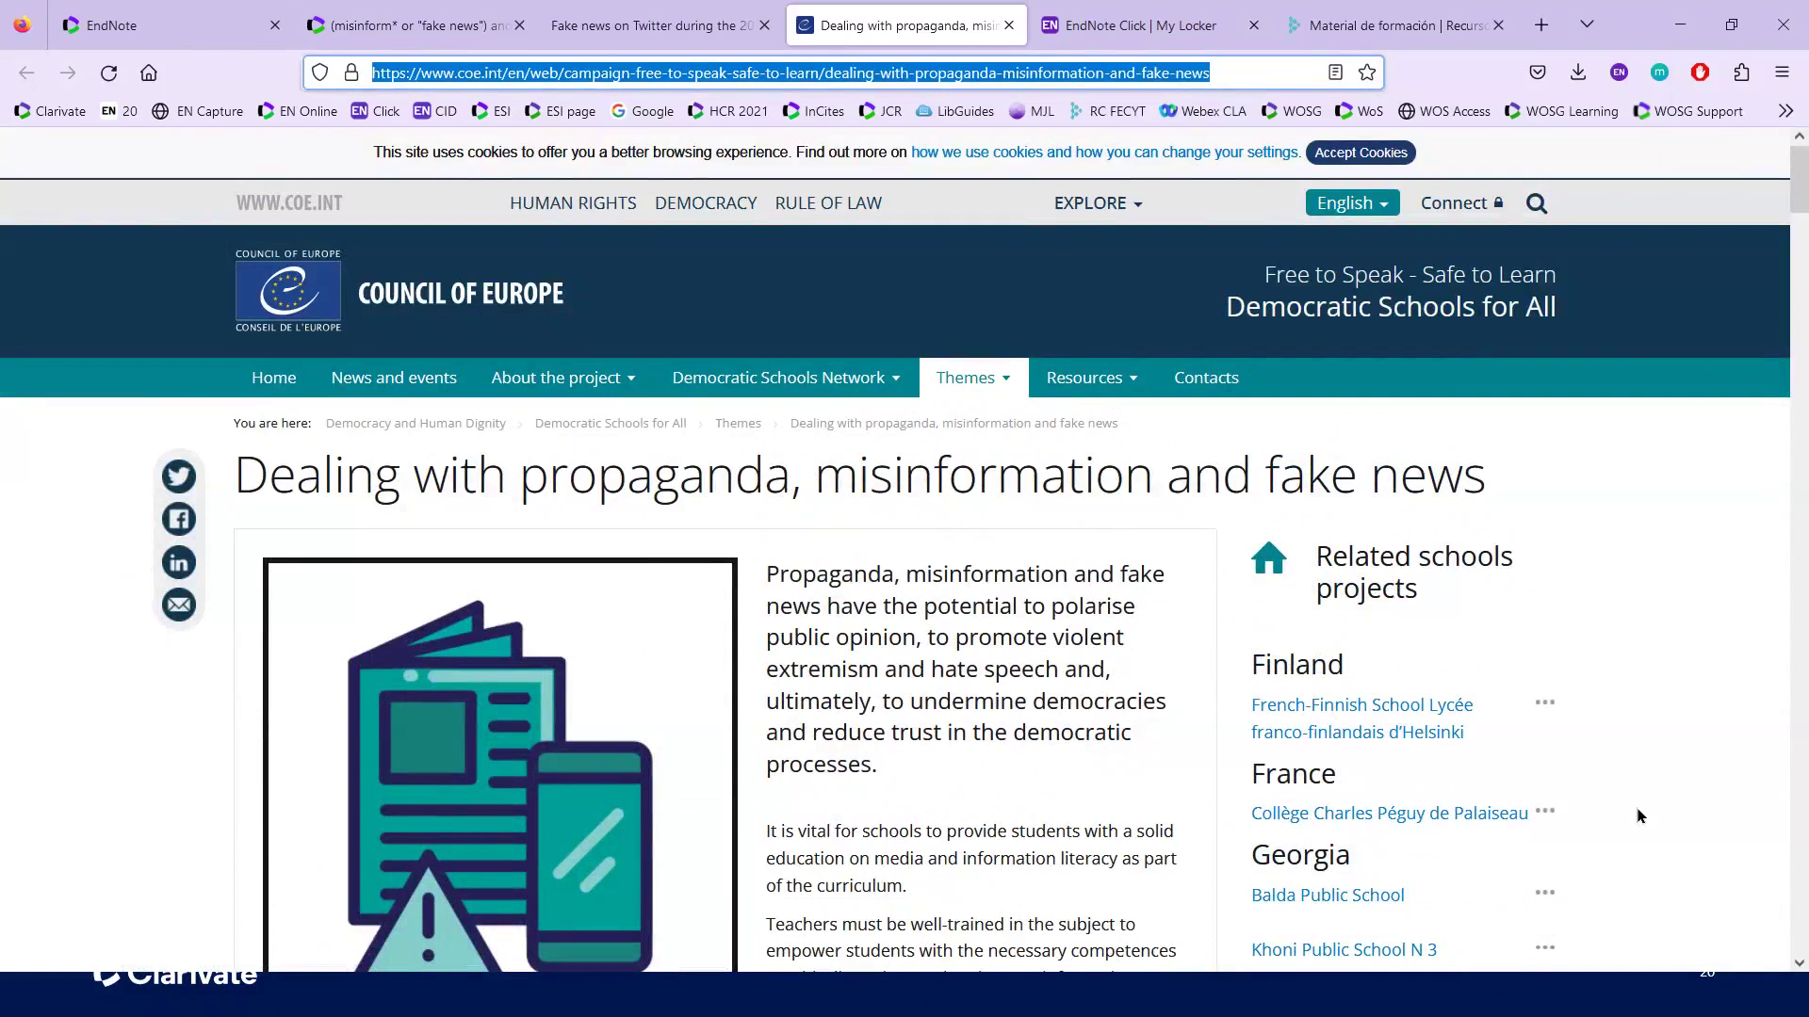
{"action": "scroll", "coordinate": [1638, 816], "scroll_direction": "down", "scroll_amount": 1}
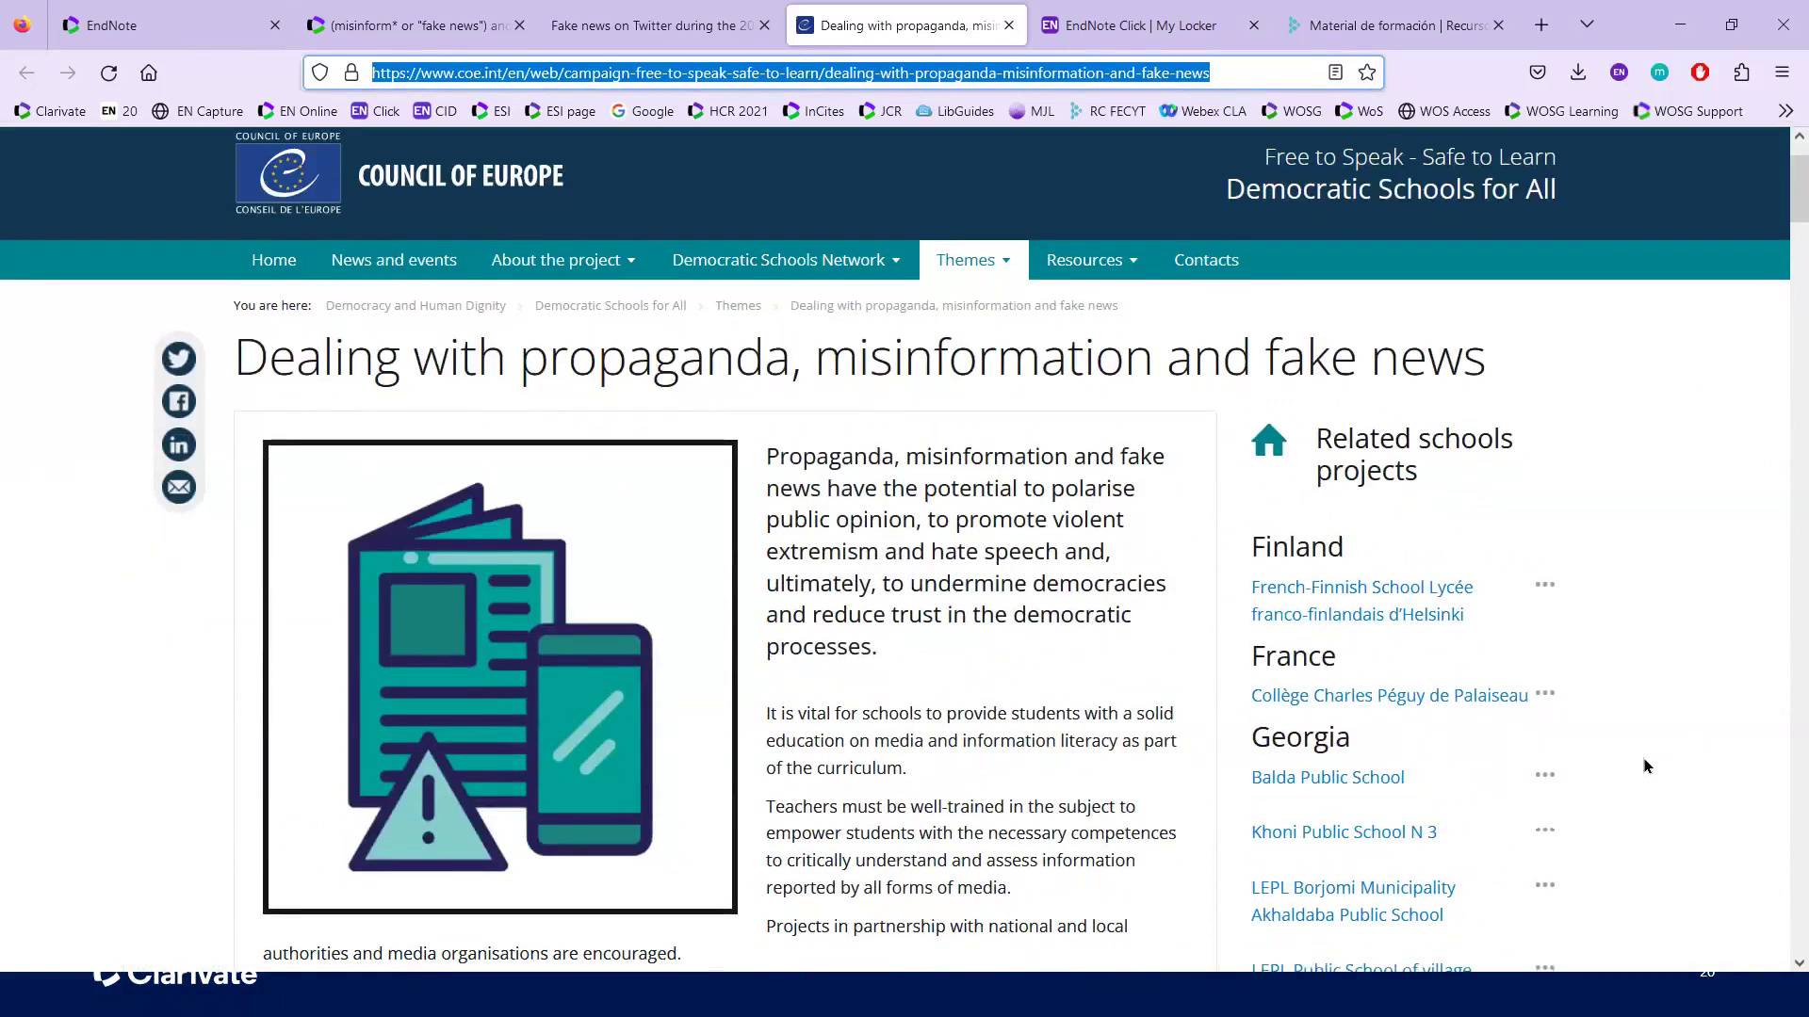
{"action": "scroll", "coordinate": [1647, 767], "scroll_direction": "up", "scroll_amount": 1}
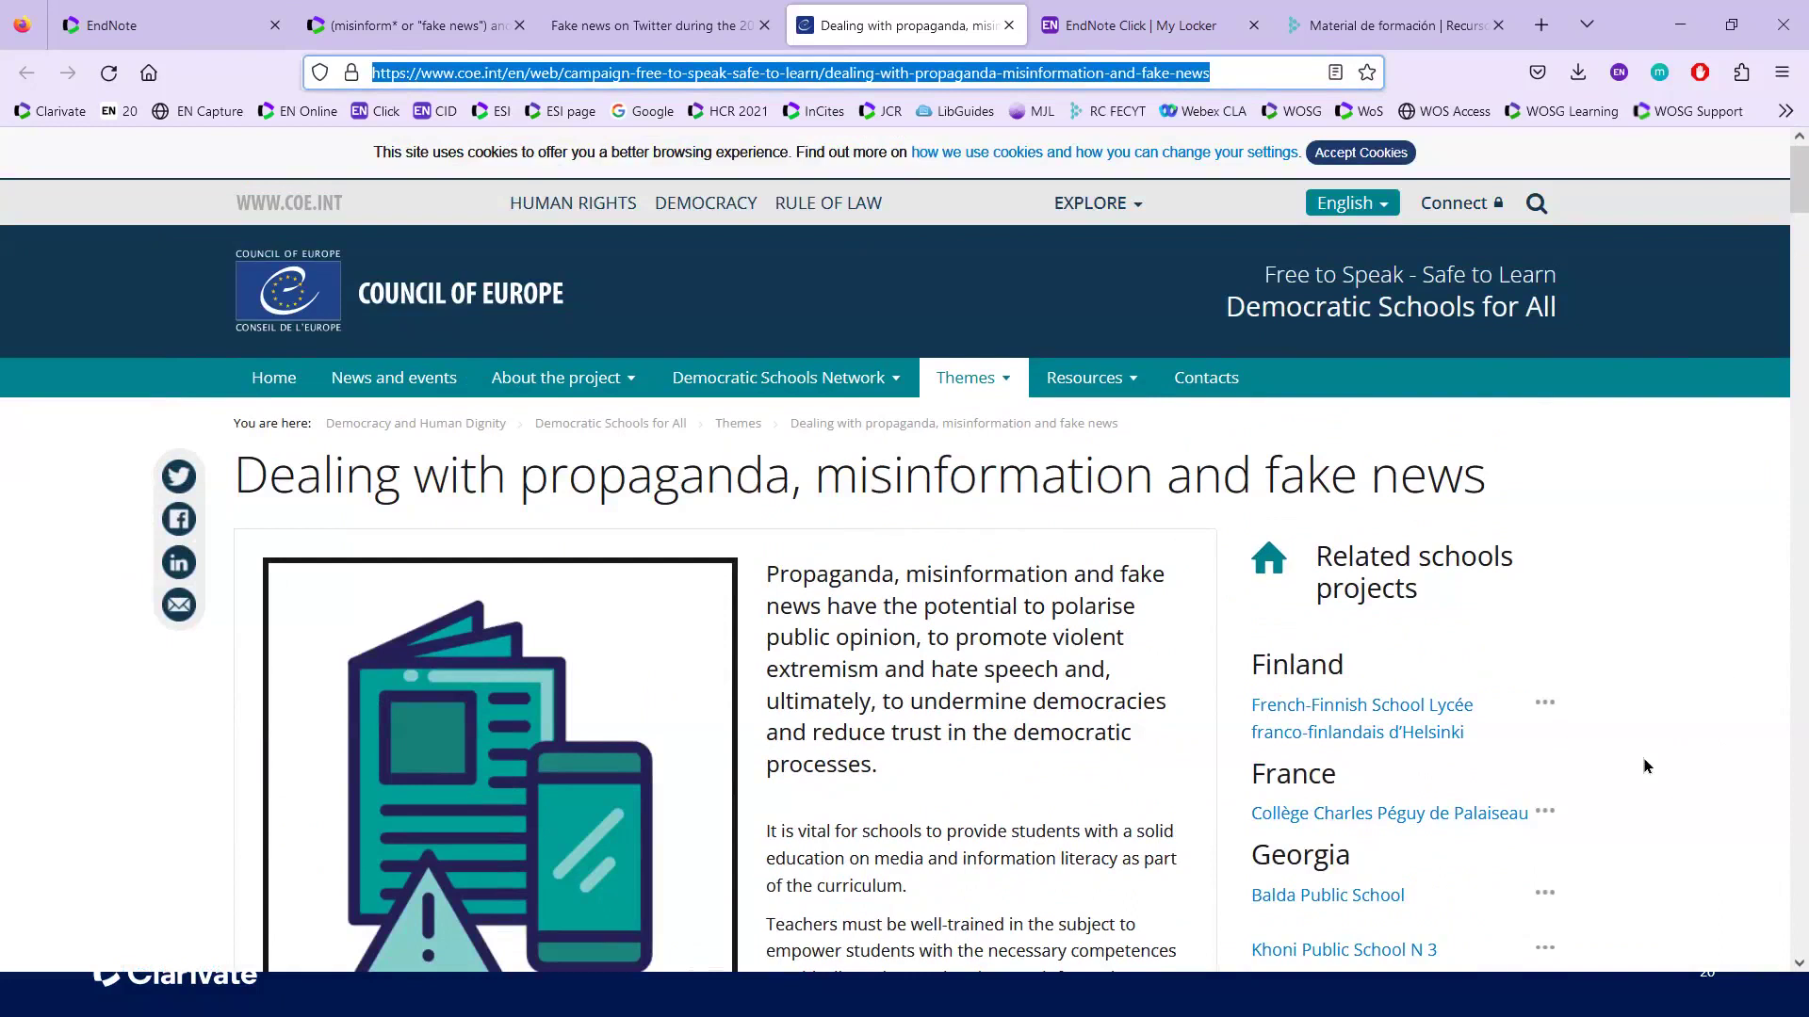
{"action": "left_click", "coordinate": [206, 113]}
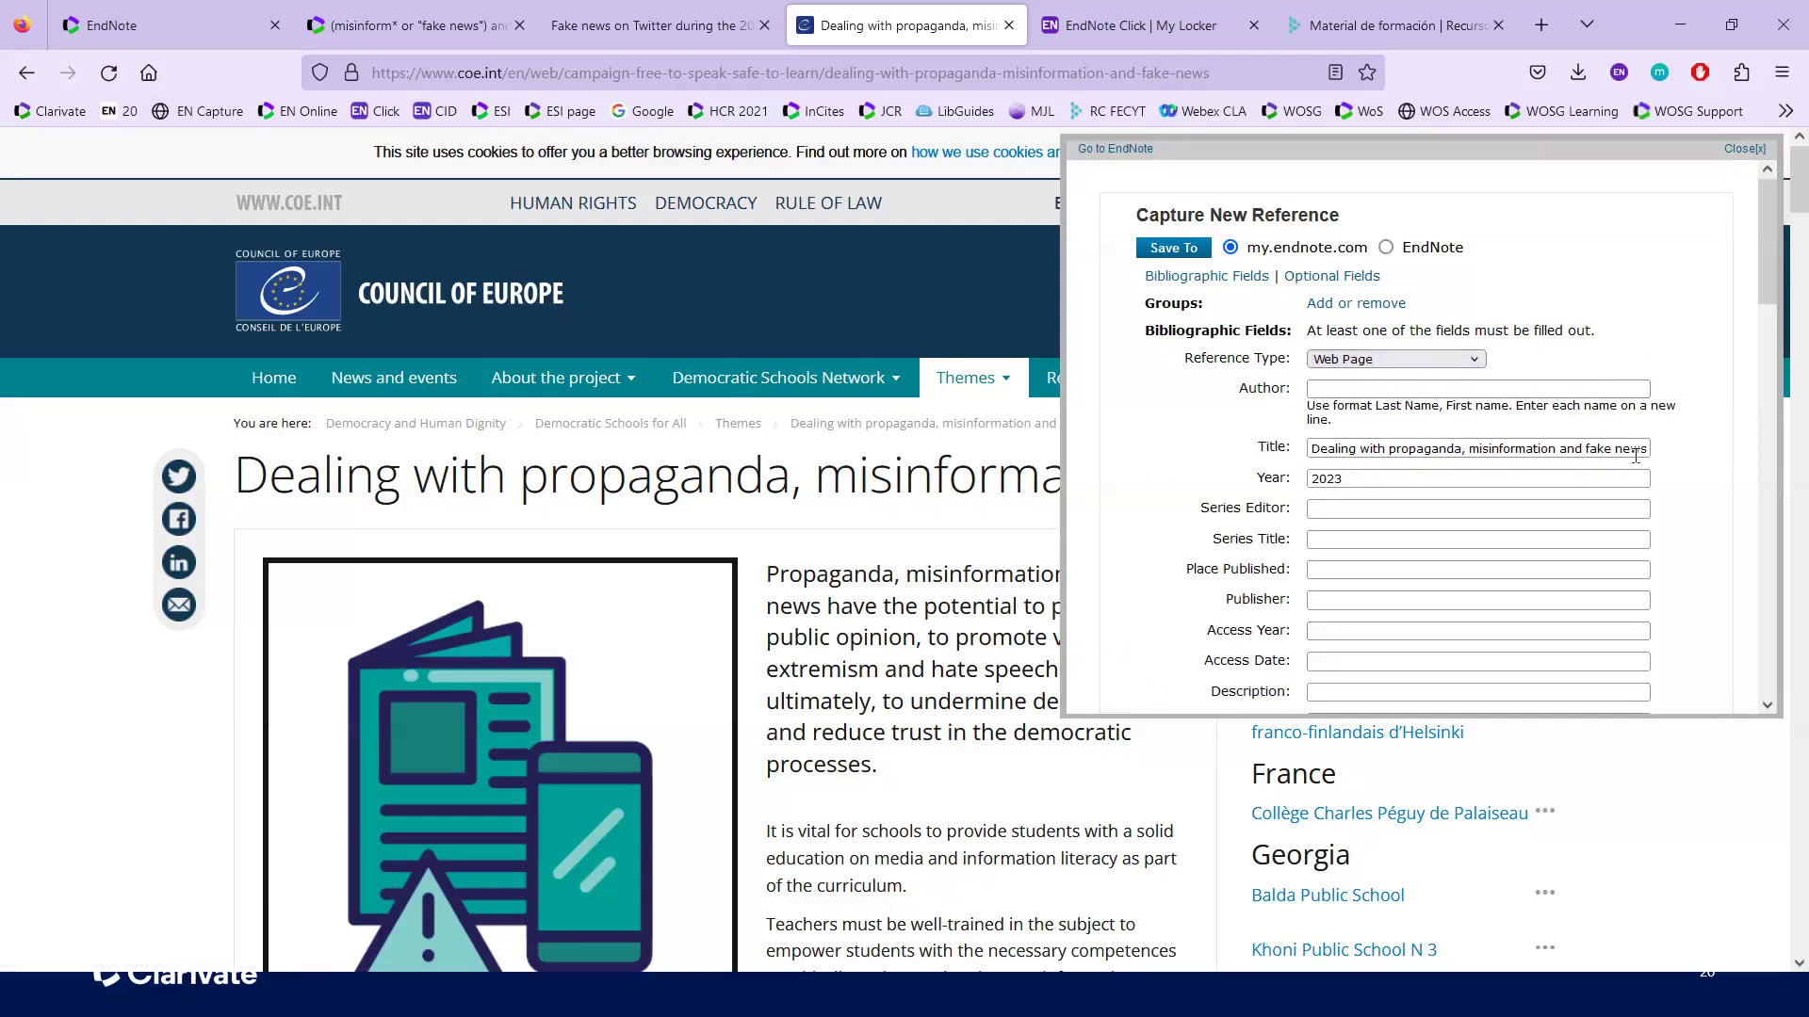
Step: Assign the captured web page to the Misinformation in politics group, save it to my.endnote.com, and close the capture form
{"action": "scroll", "coordinate": [1691, 548], "scroll_direction": "down", "scroll_amount": 10}
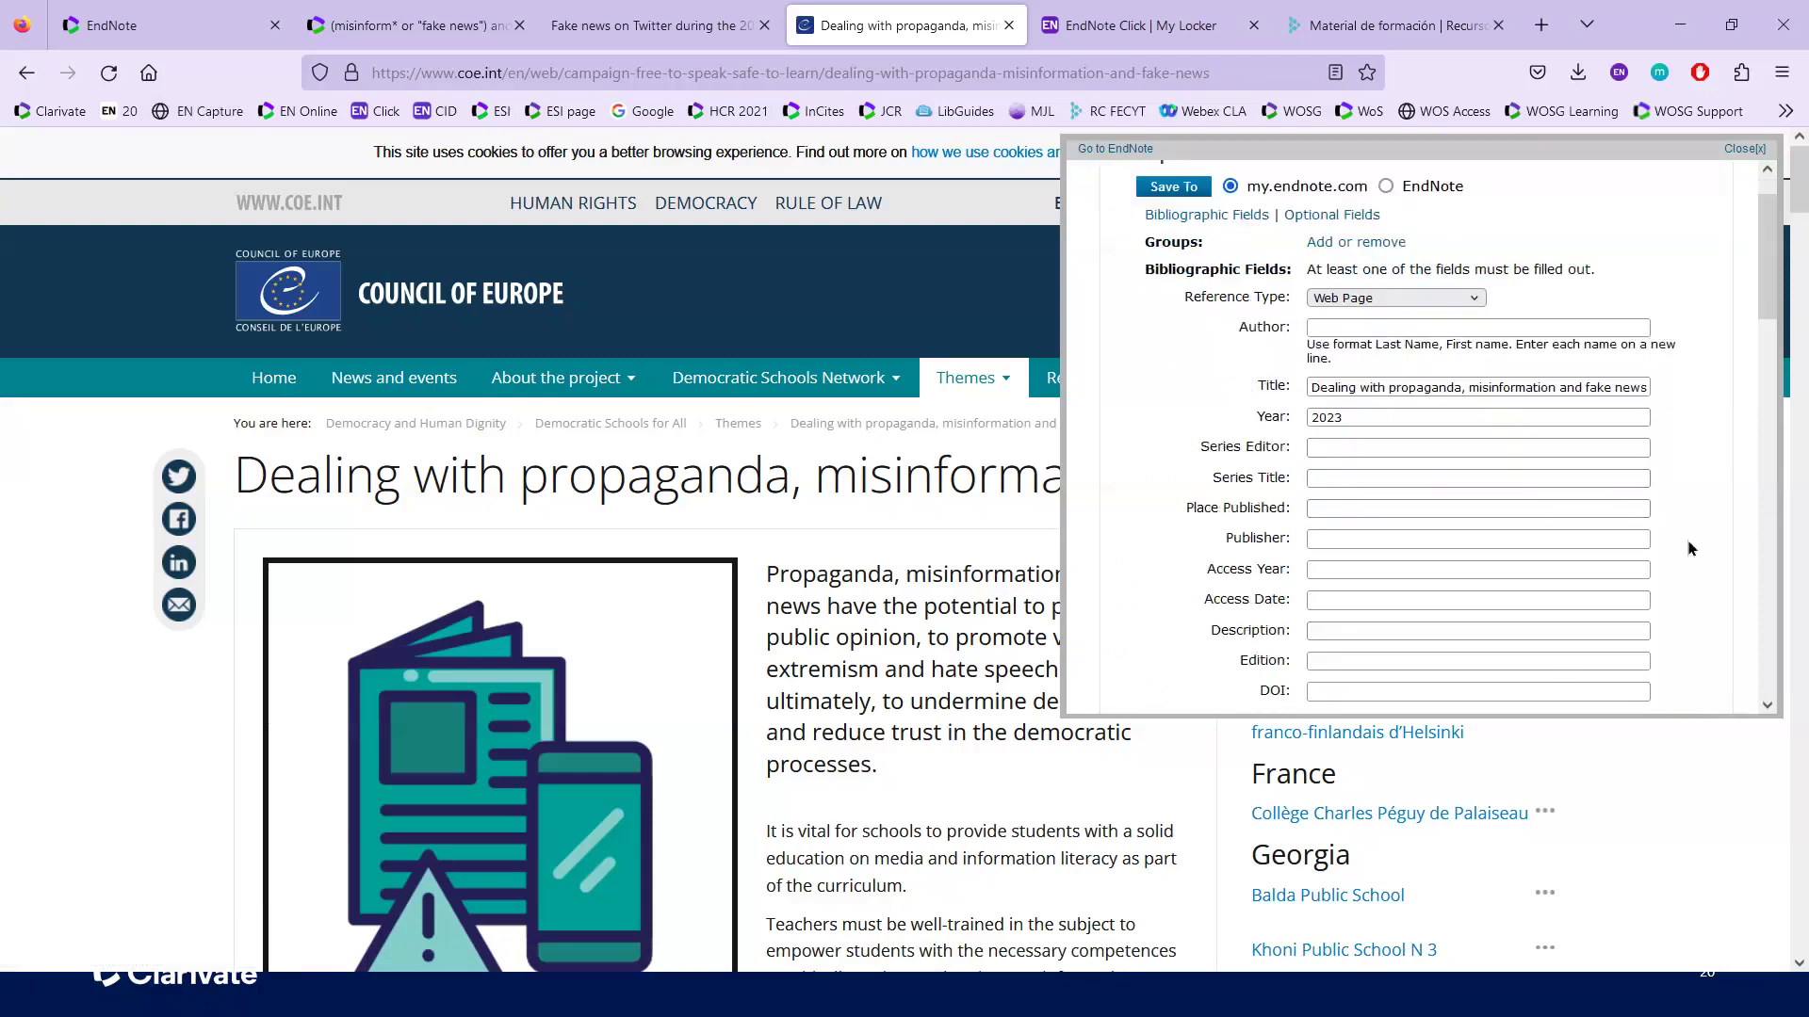
{"action": "scroll", "coordinate": [1691, 548], "scroll_direction": "down", "scroll_amount": 10}
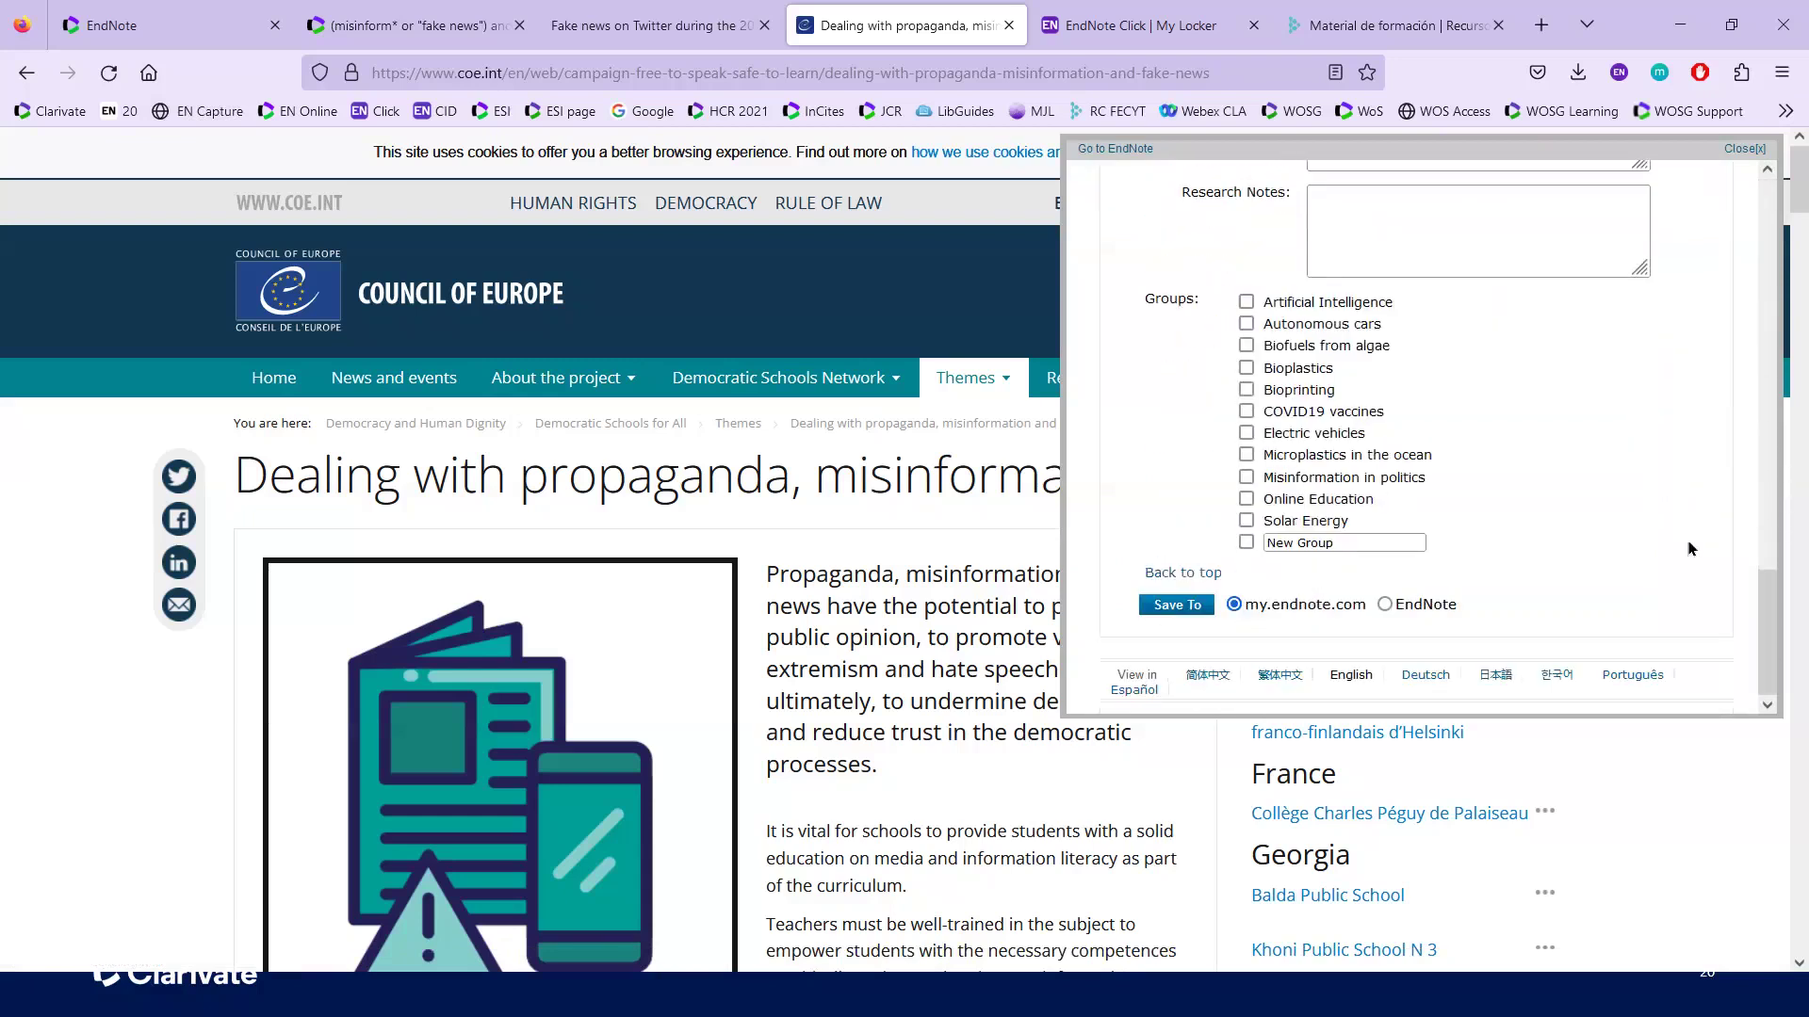
{"action": "left_click", "coordinate": [1247, 479]}
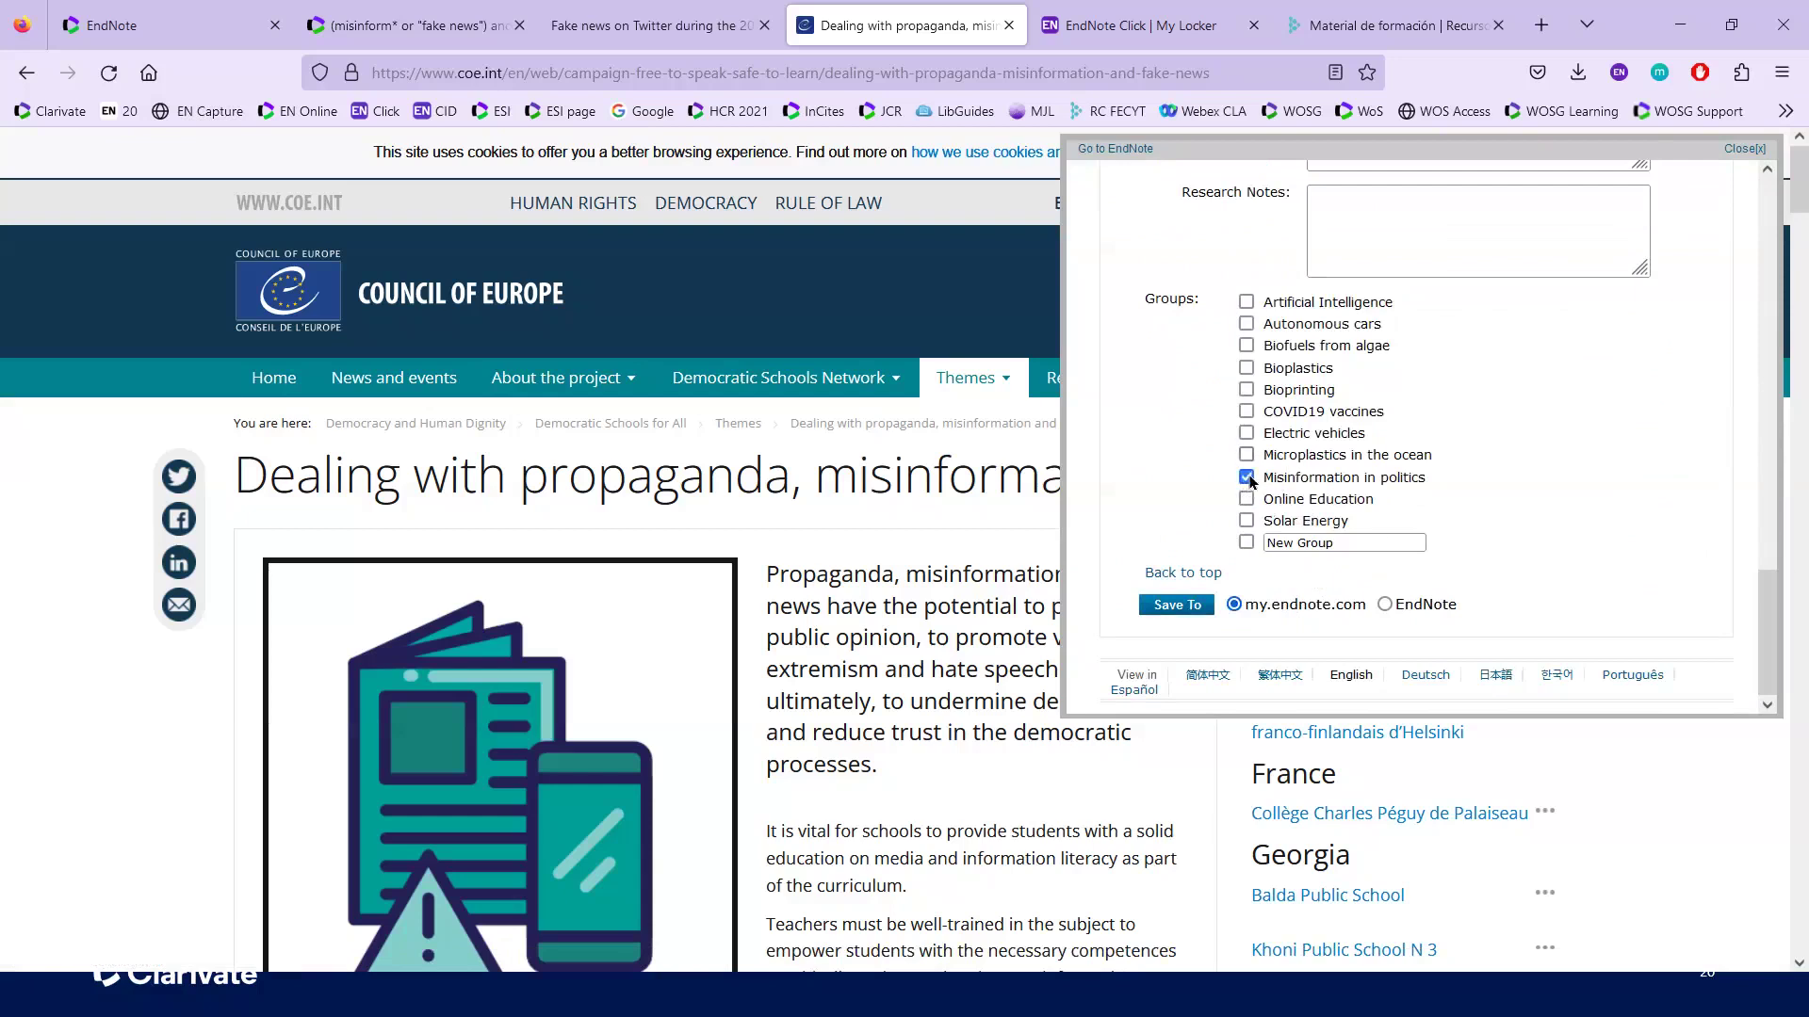
{"action": "left_click", "coordinate": [1178, 606]}
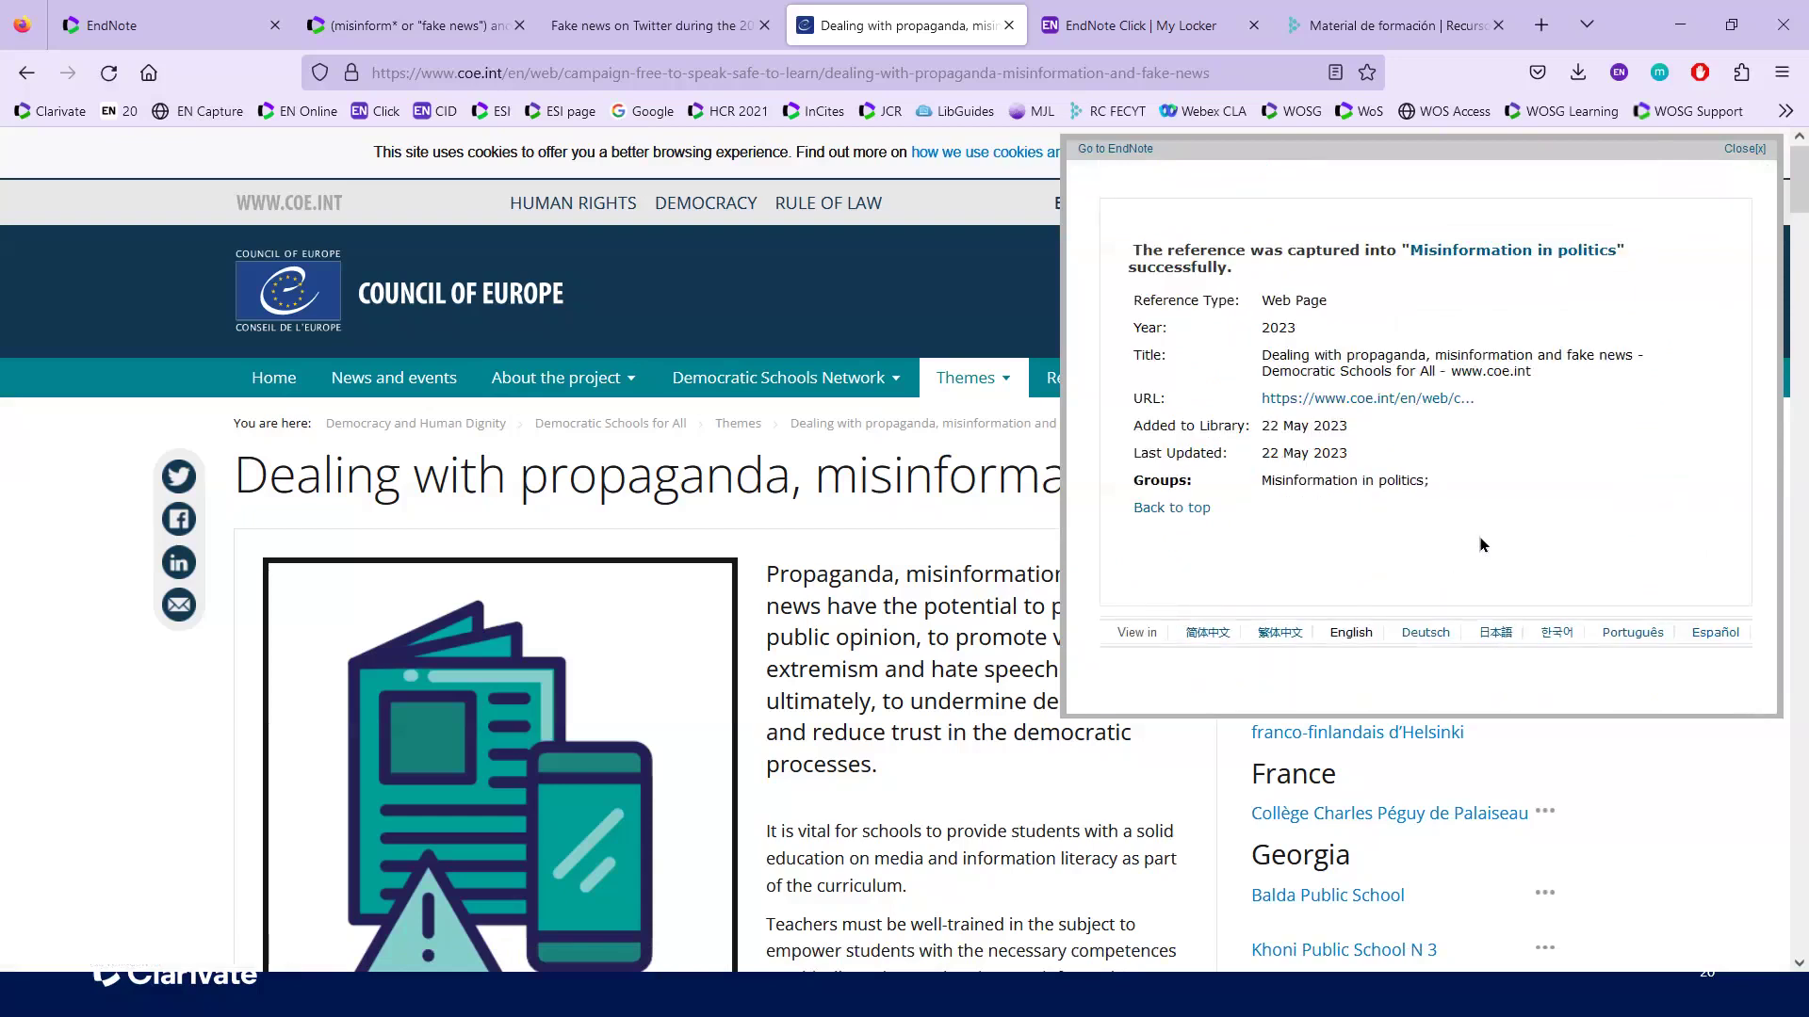
{"action": "left_click", "coordinate": [1741, 152]}
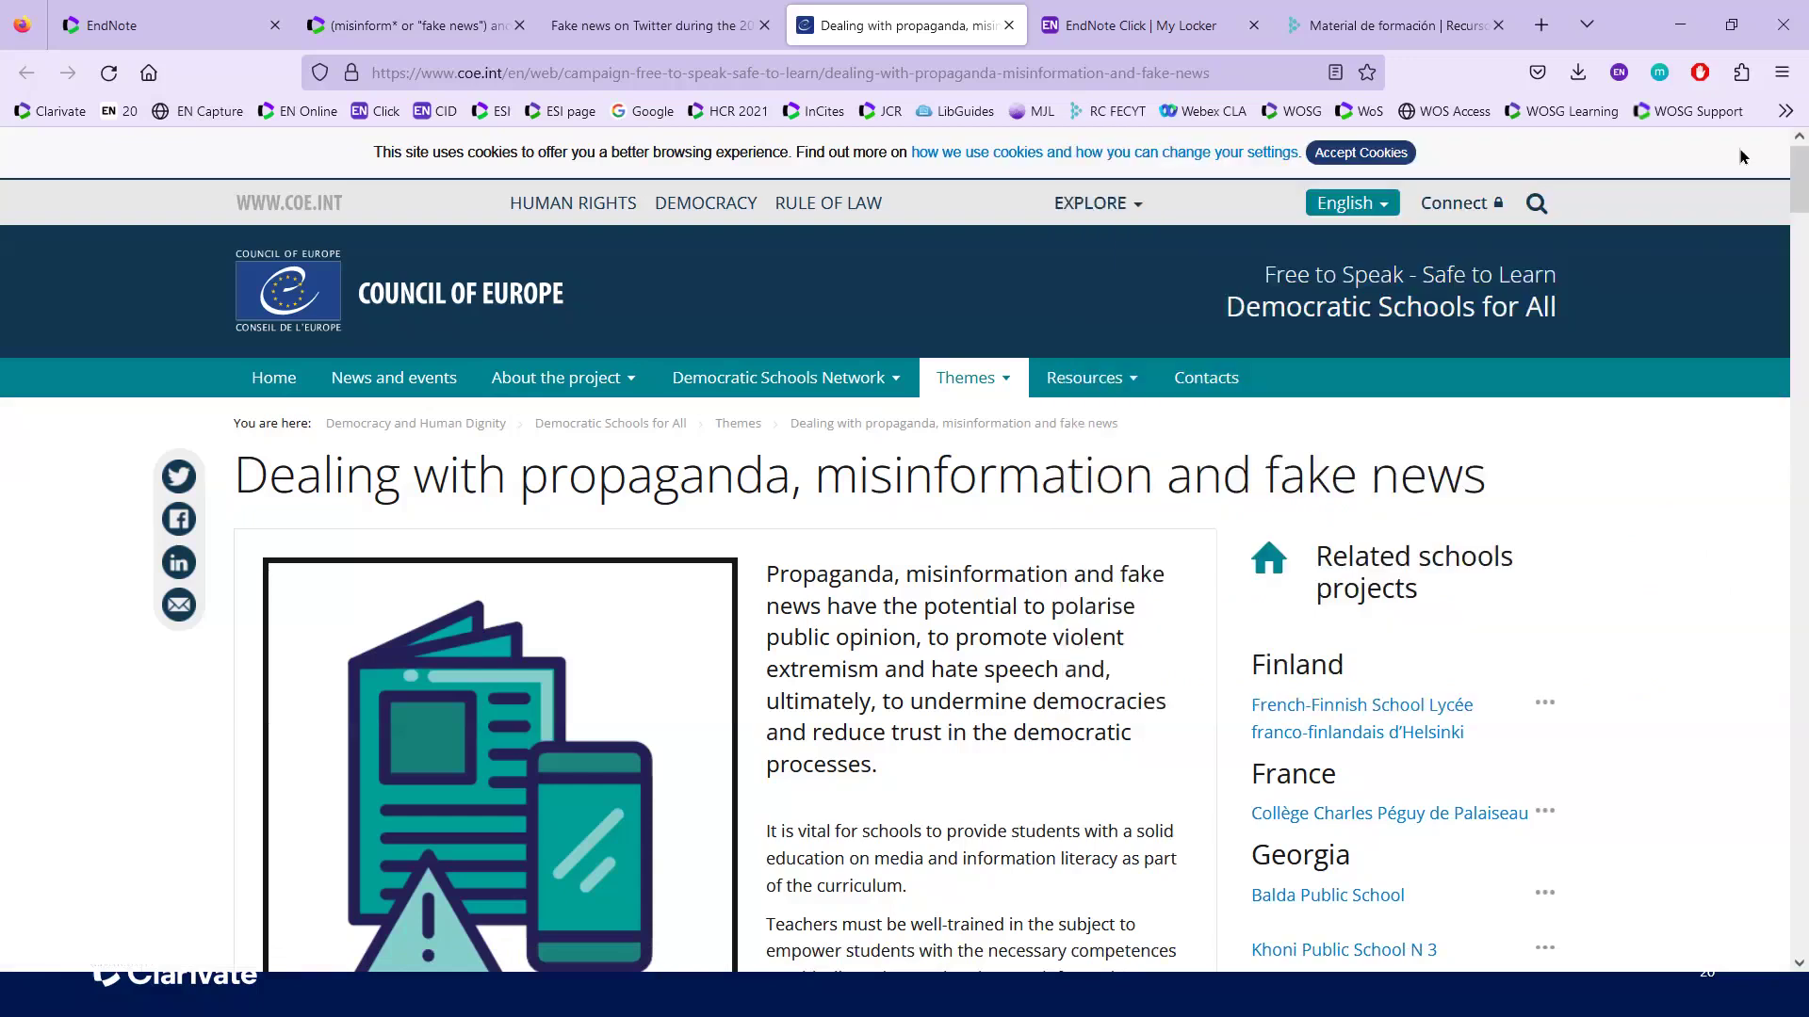
Step: Switch back to EndNote and reload All My References to check for the captured web page and the group counts
{"action": "left_click", "coordinate": [198, 30]}
{"action": "scroll", "coordinate": [189, 584], "scroll_direction": "down", "scroll_amount": 2}
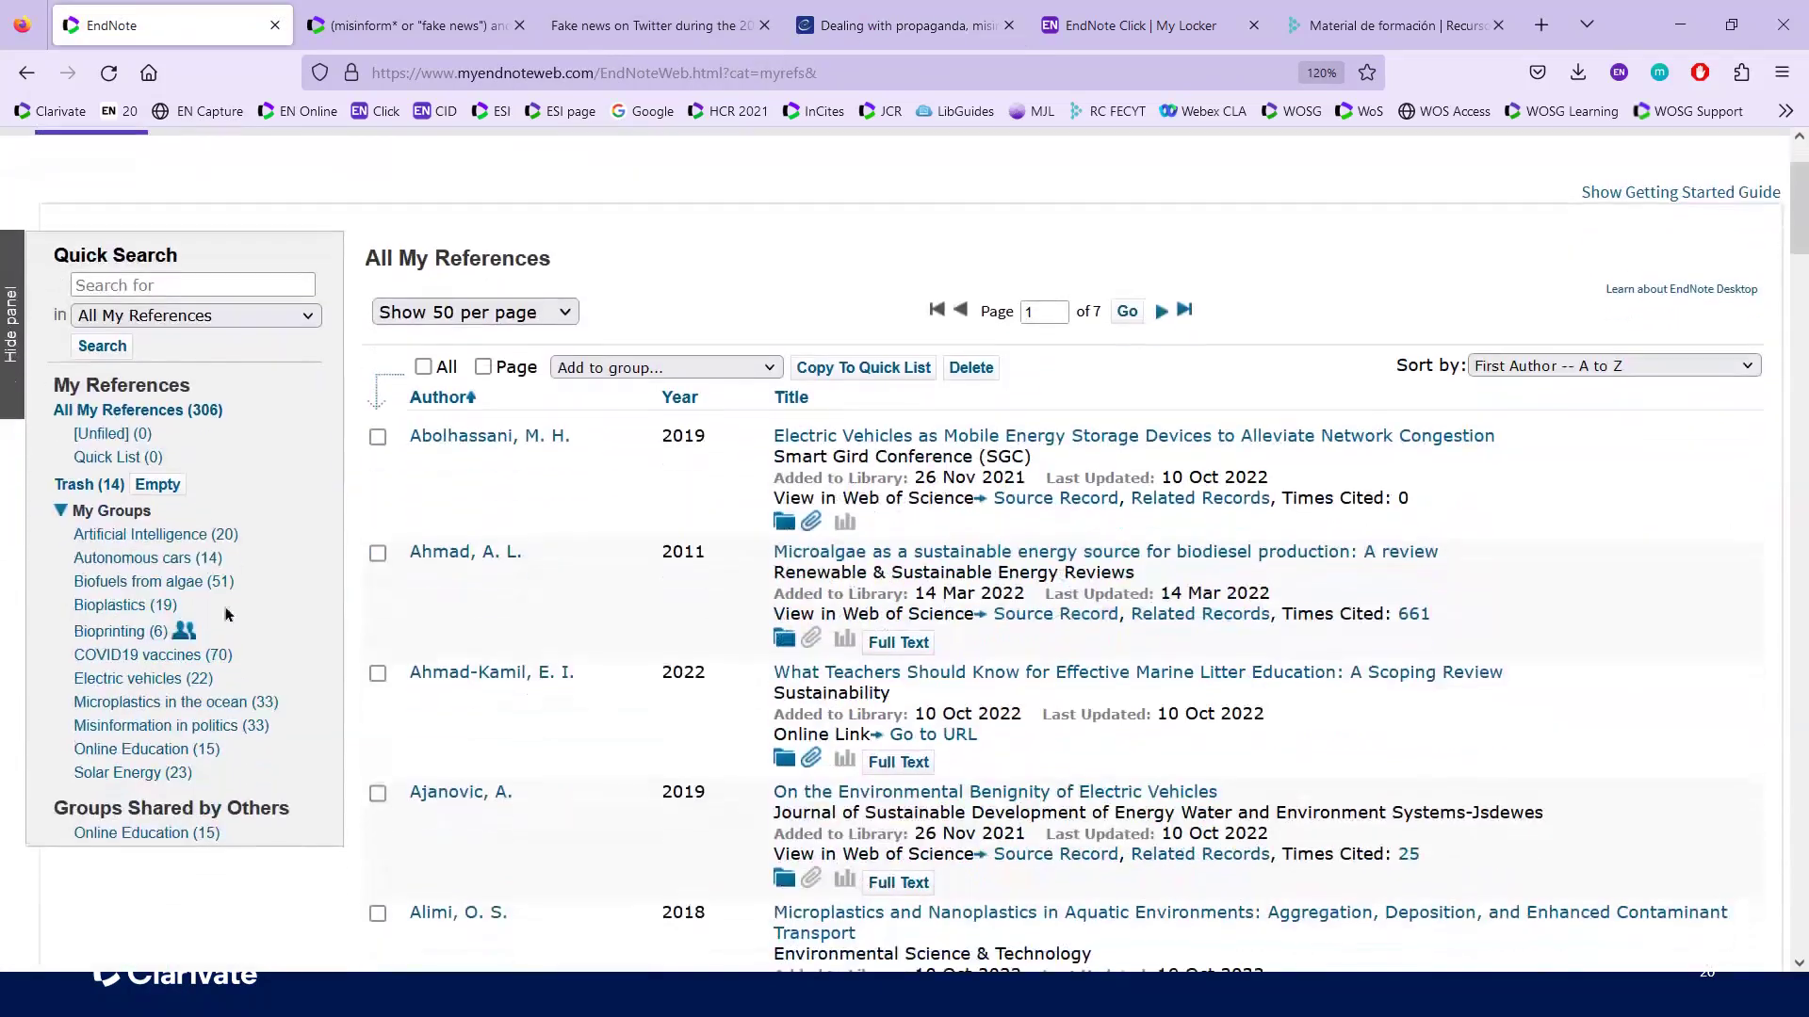
{"action": "scroll", "coordinate": [127, 244], "scroll_direction": "up", "scroll_amount": 2}
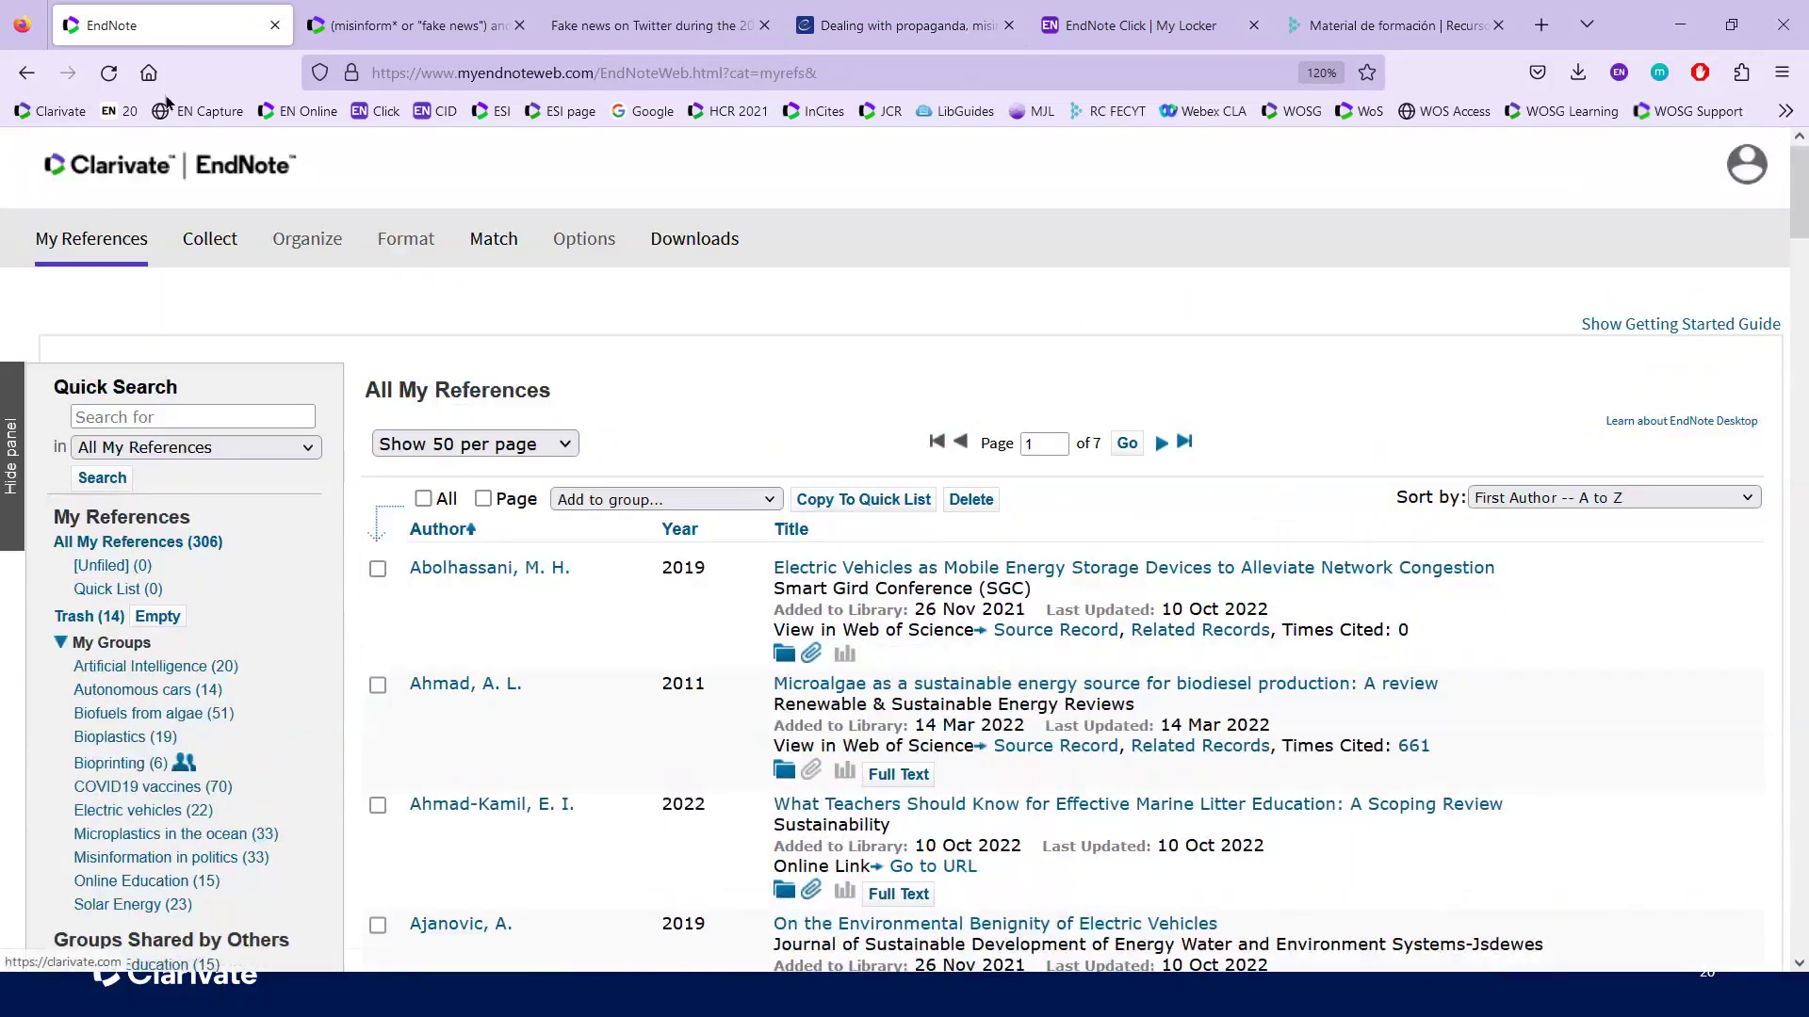
{"action": "left_click", "coordinate": [108, 73]}
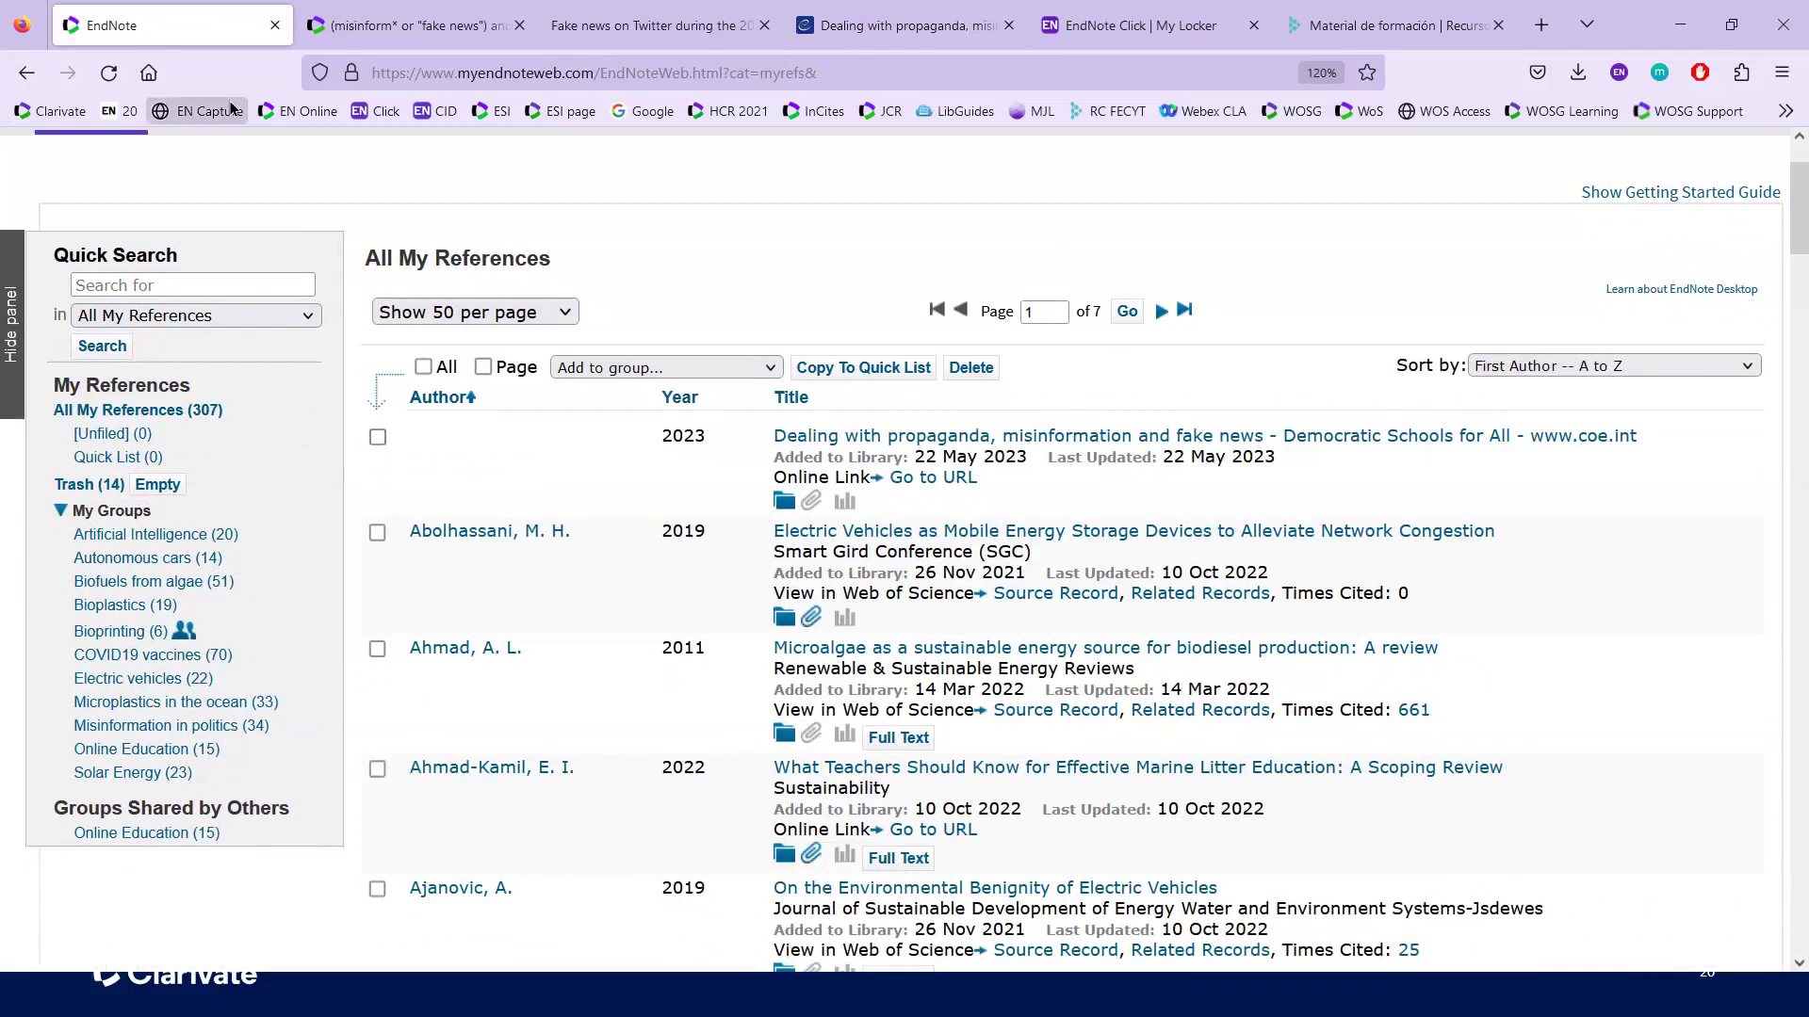
{"action": "scroll", "coordinate": [295, 422], "scroll_direction": "up", "scroll_amount": 3}
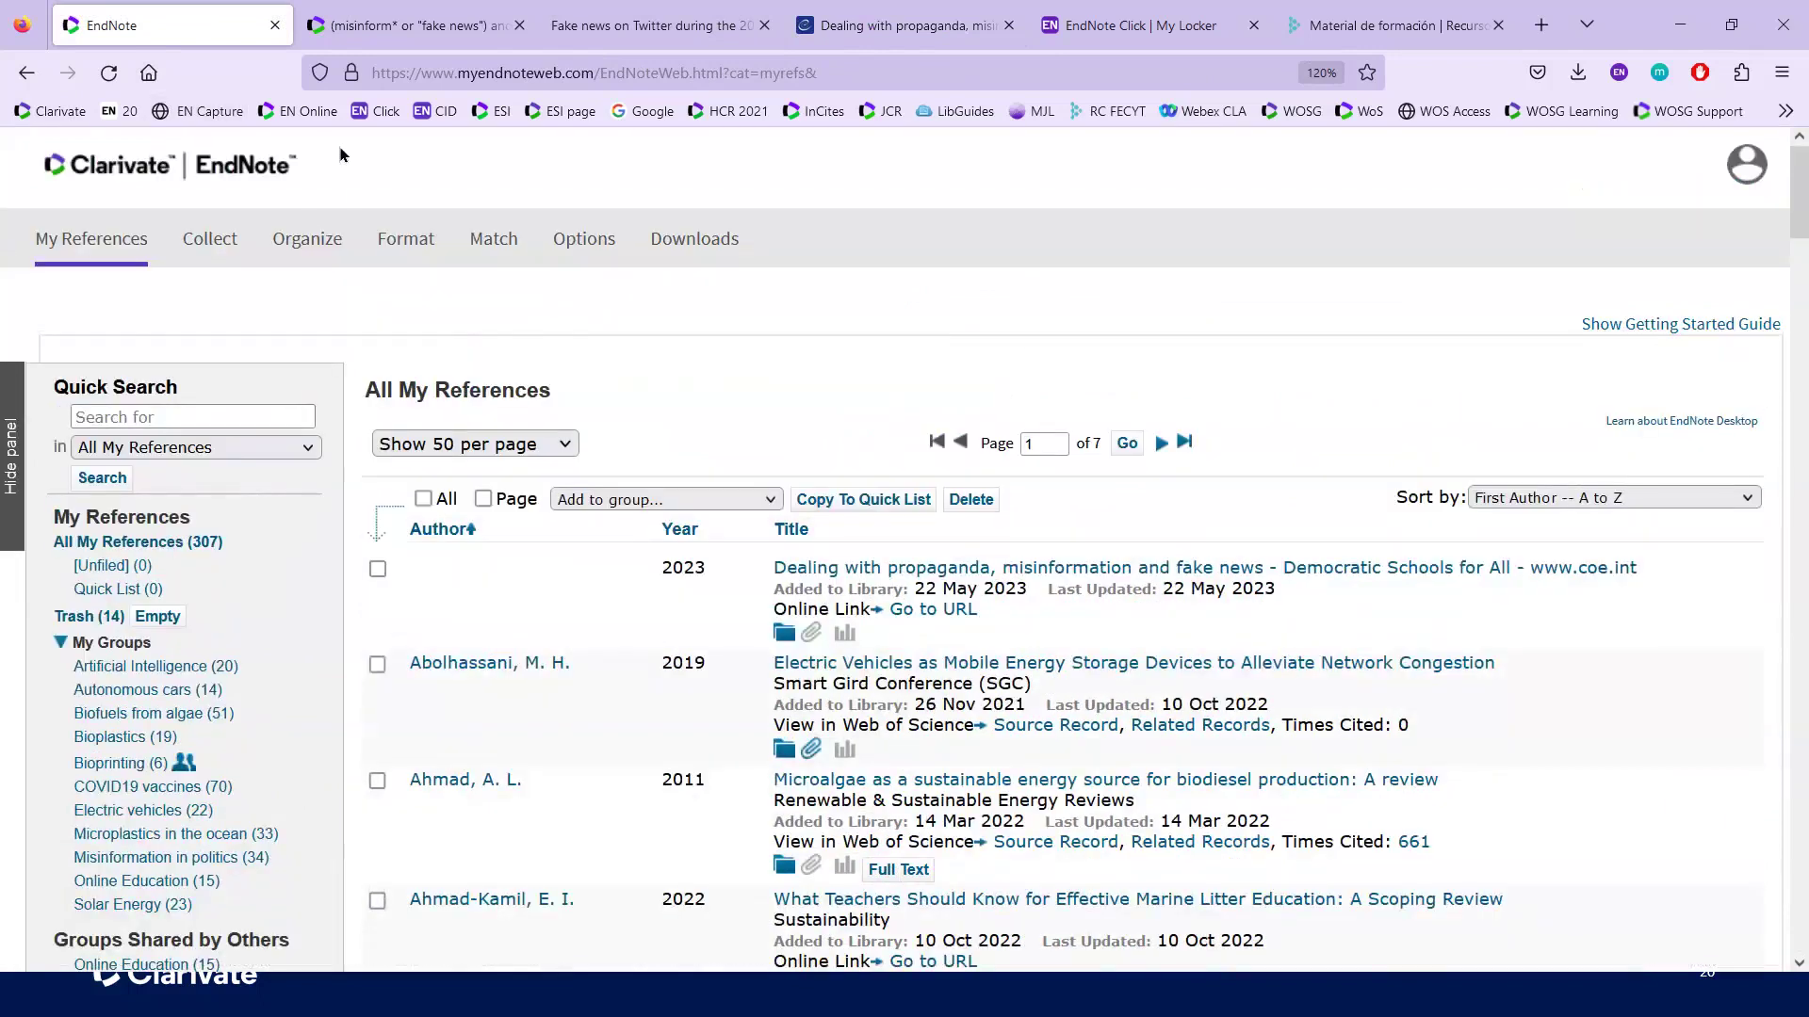
Step: View the Capture Reference tool on the Downloads page, try to place it on the bookmarks bar, and return to My References
{"action": "mouse_move", "coordinate": [295, 251]}
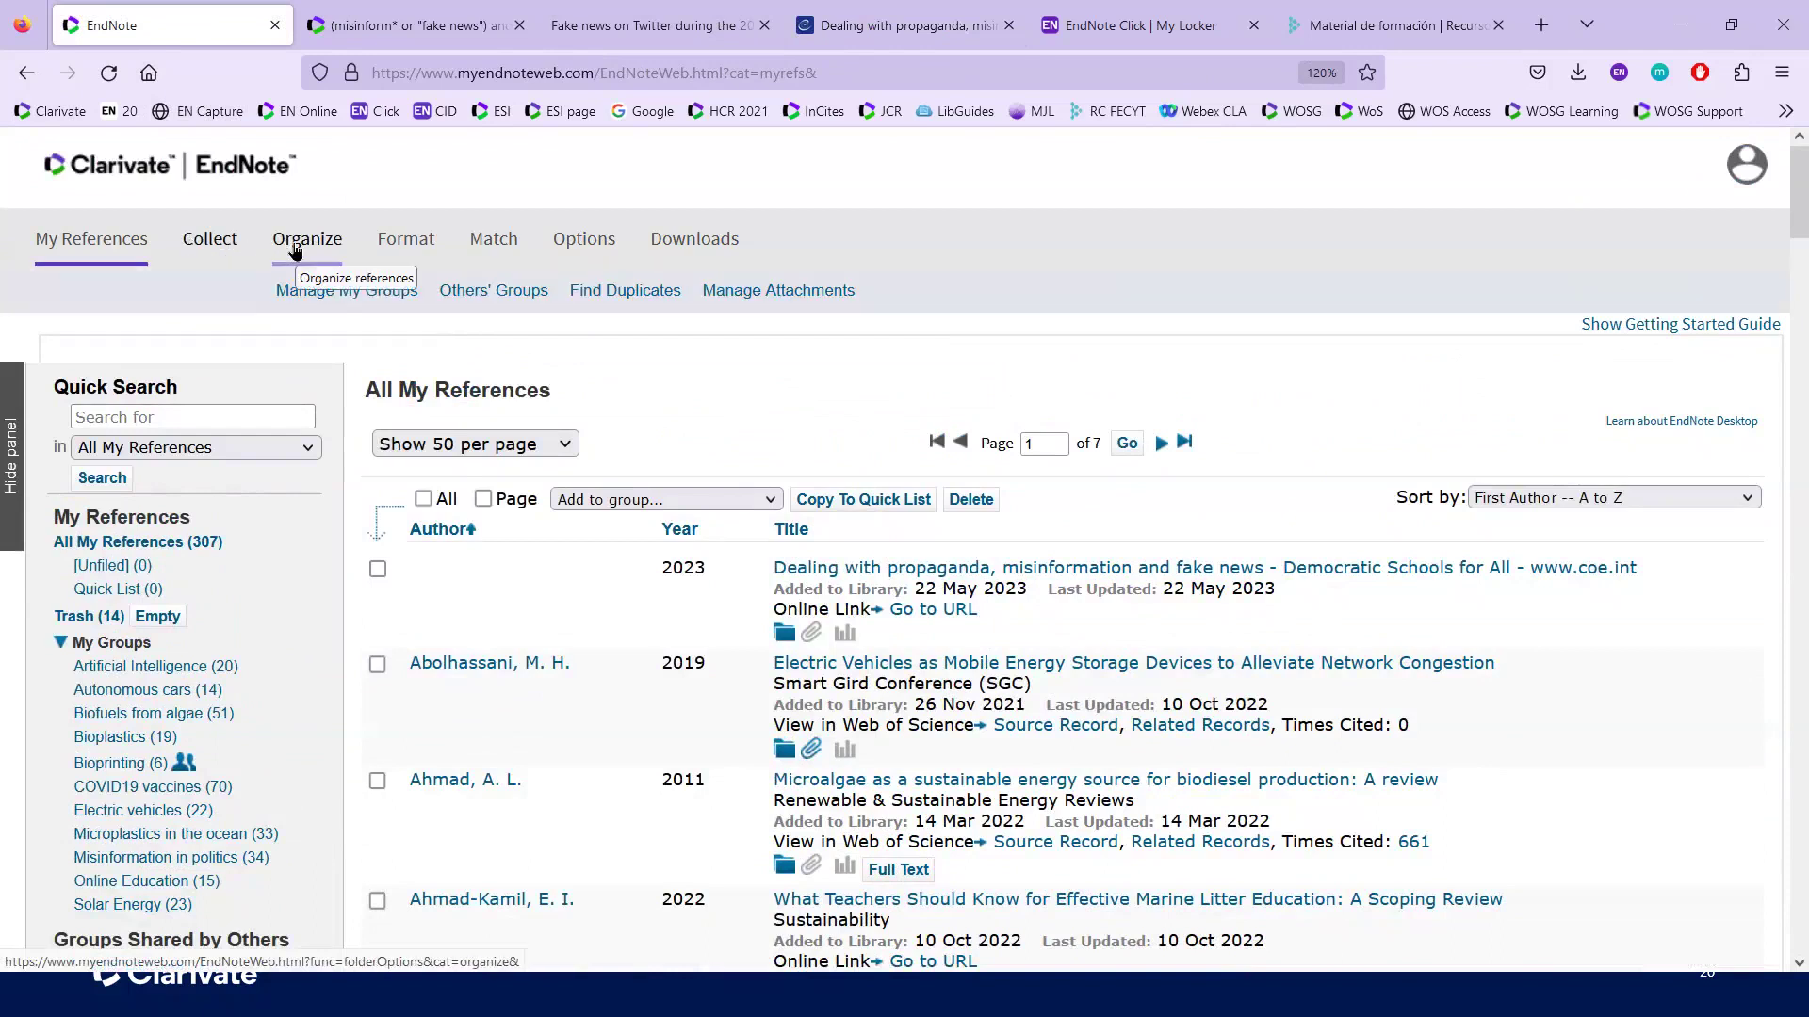
{"action": "mouse_move", "coordinate": [393, 247]}
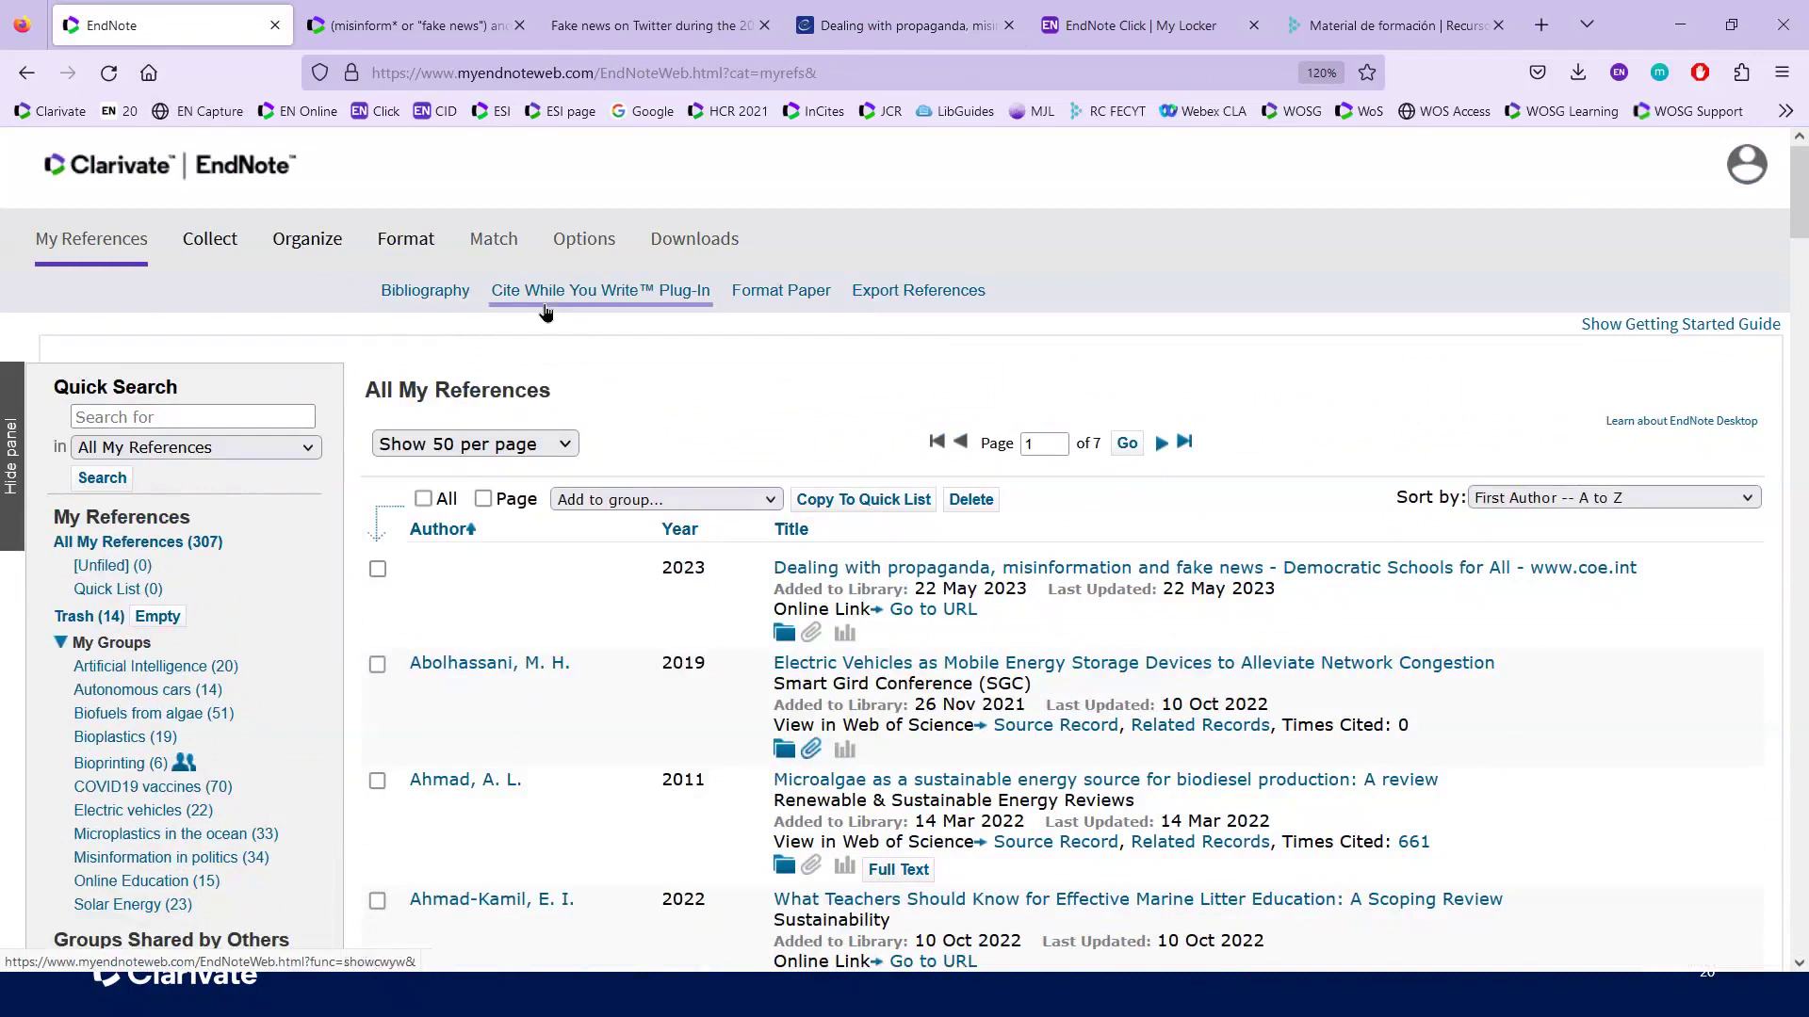
{"action": "left_click", "coordinate": [662, 247]}
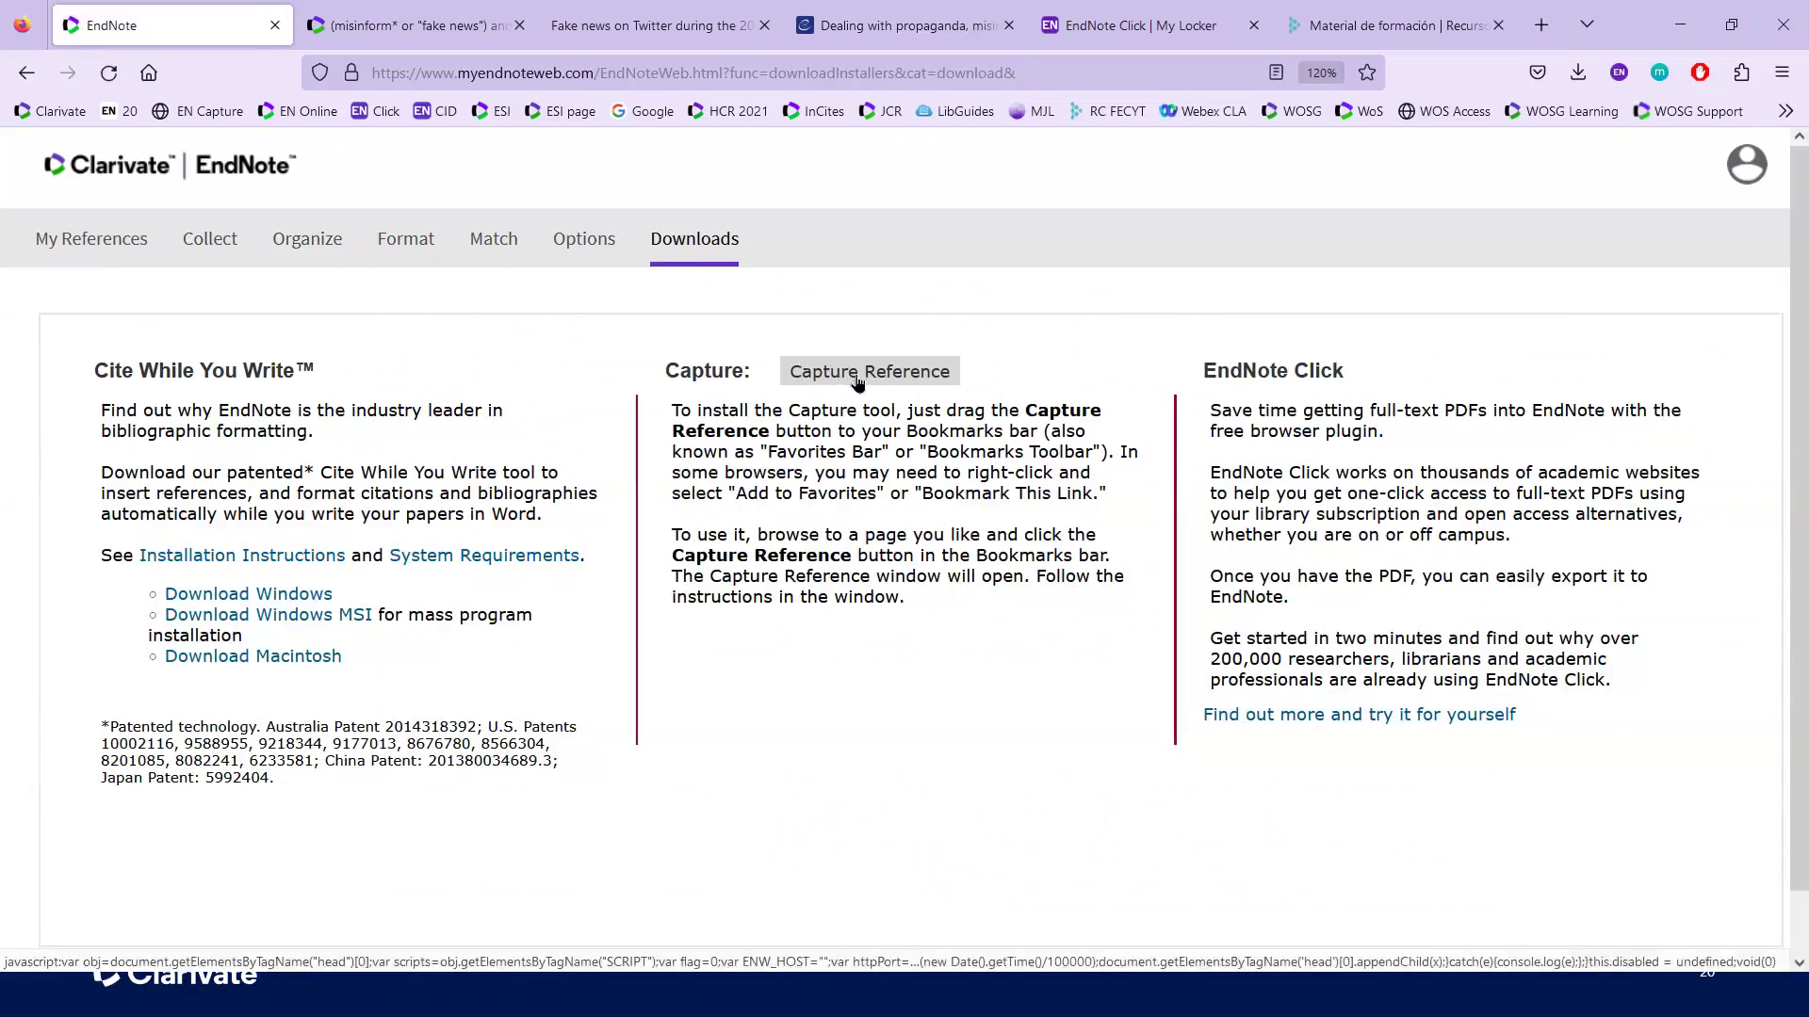
{"action": "left_click", "coordinate": [857, 372]}
{"action": "mouse_move", "coordinate": [858, 375]}
{"action": "left_mouse_down"}
{"action": "mouse_move", "coordinate": [795, 121]}
{"action": "mouse_move", "coordinate": [819, 381]}
{"action": "mouse_move", "coordinate": [729, 132]}
{"action": "left_mouse_up"}
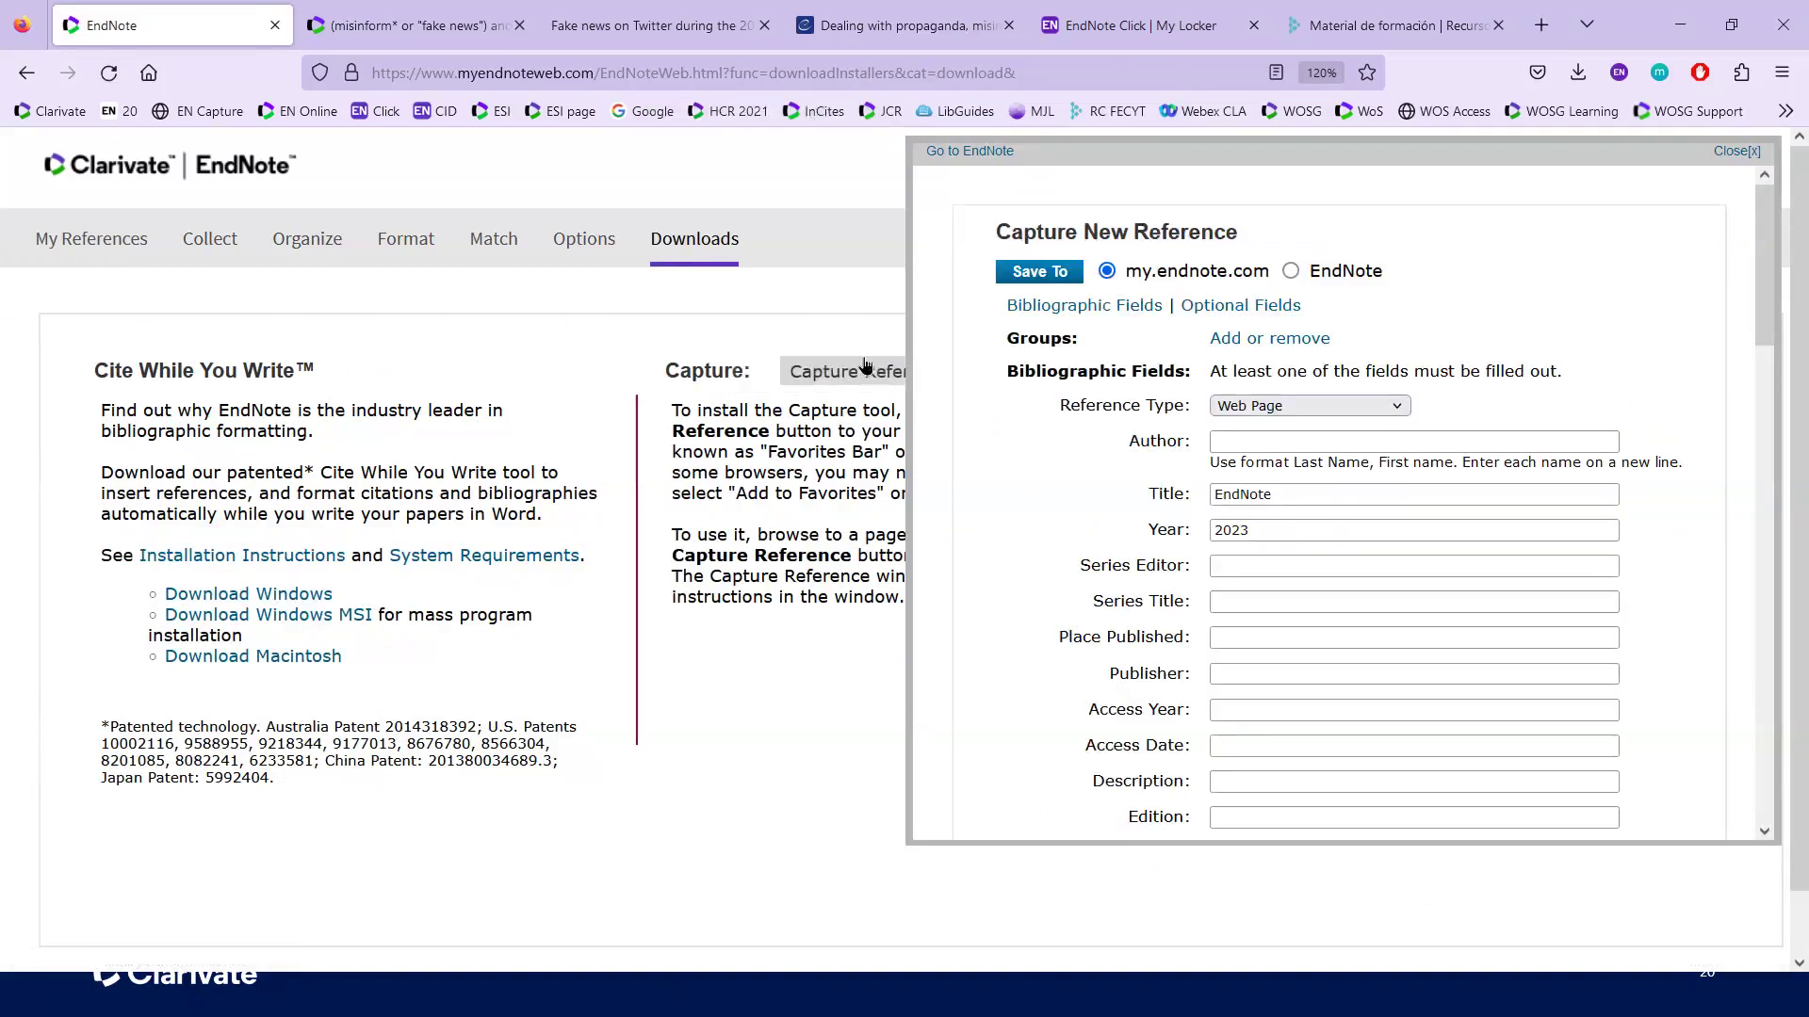
{"action": "left_click", "coordinate": [1754, 153]}
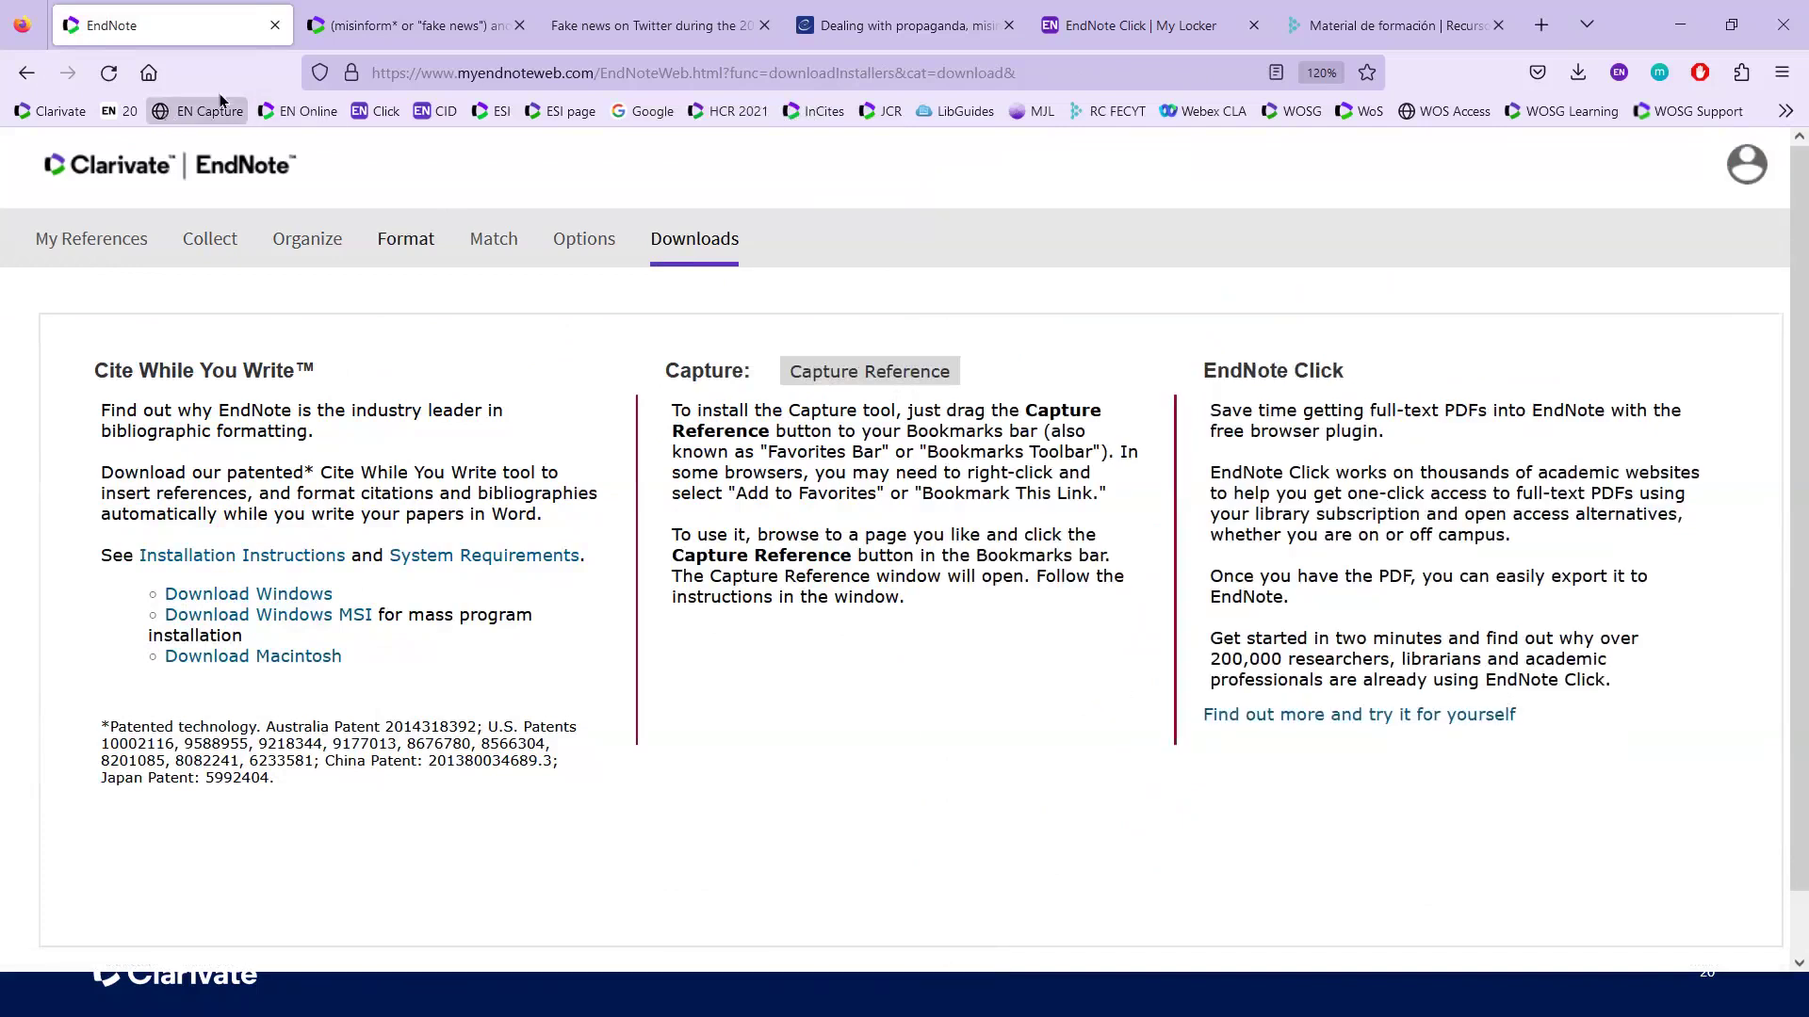
{"action": "left_click", "coordinate": [111, 250]}
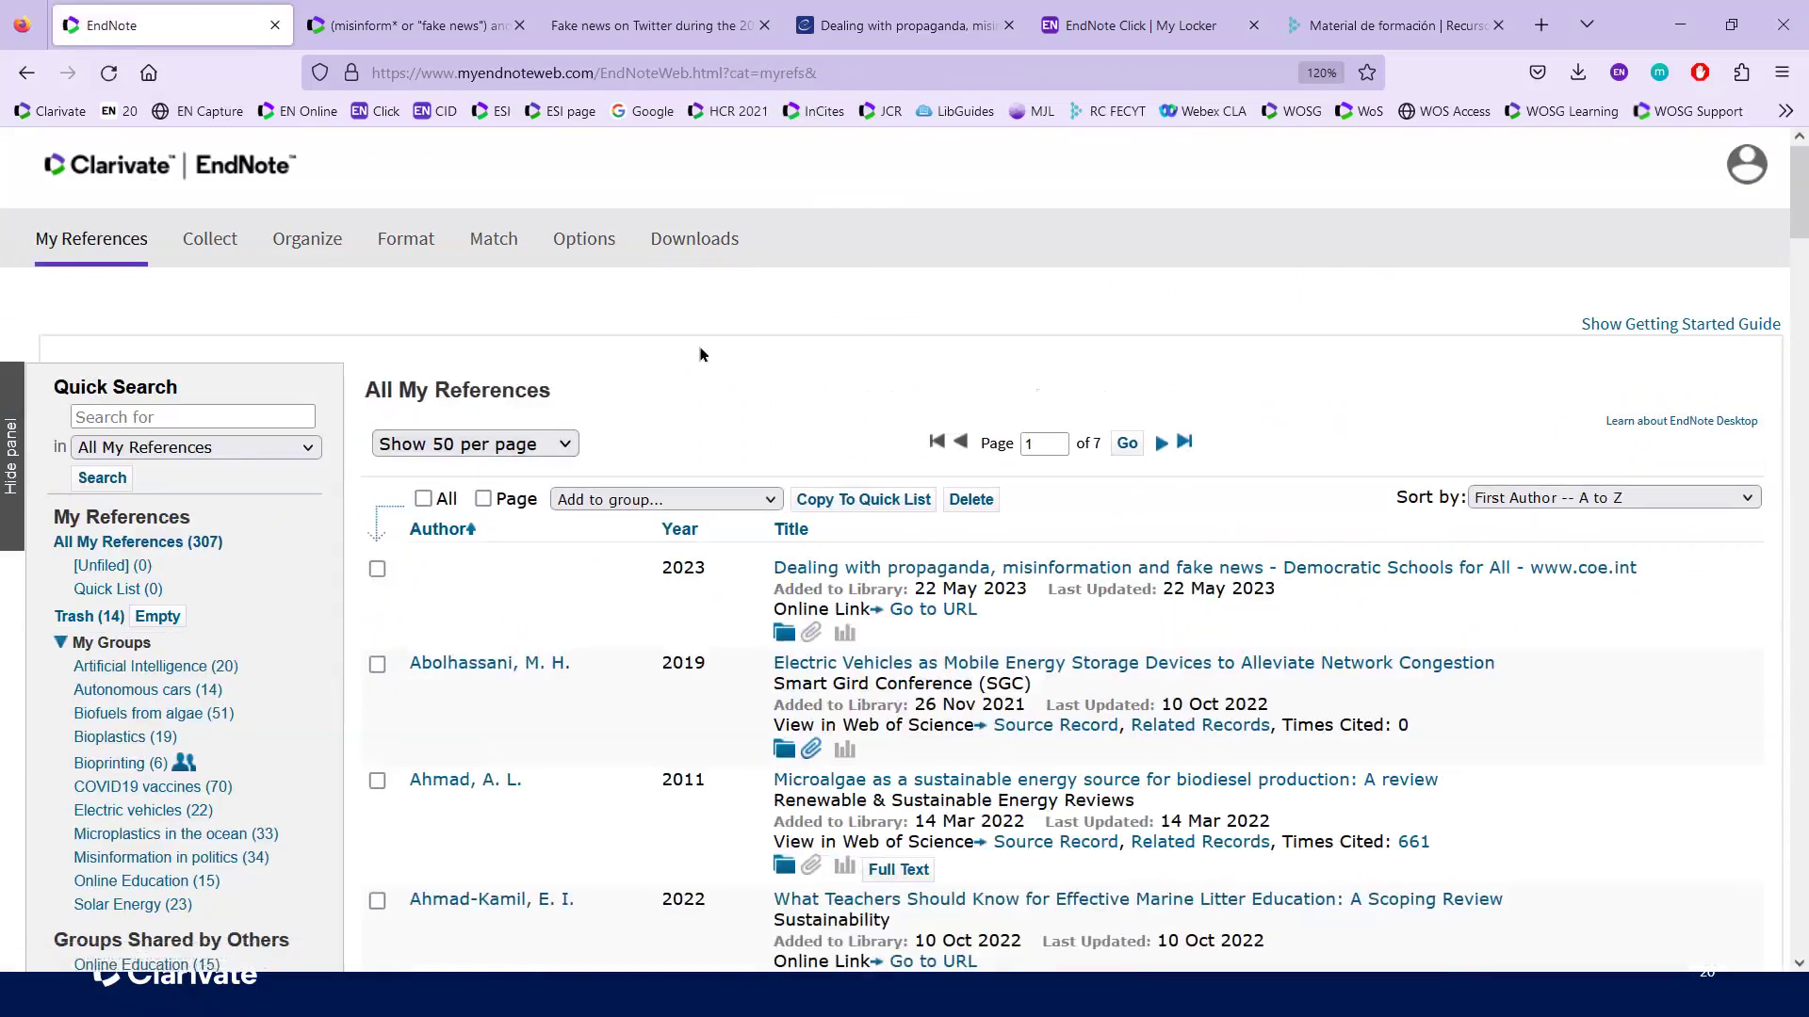
Step: Open the form for adding a new reference manually and examine its bibliographic and optional fields
{"action": "mouse_move", "coordinate": [203, 242]}
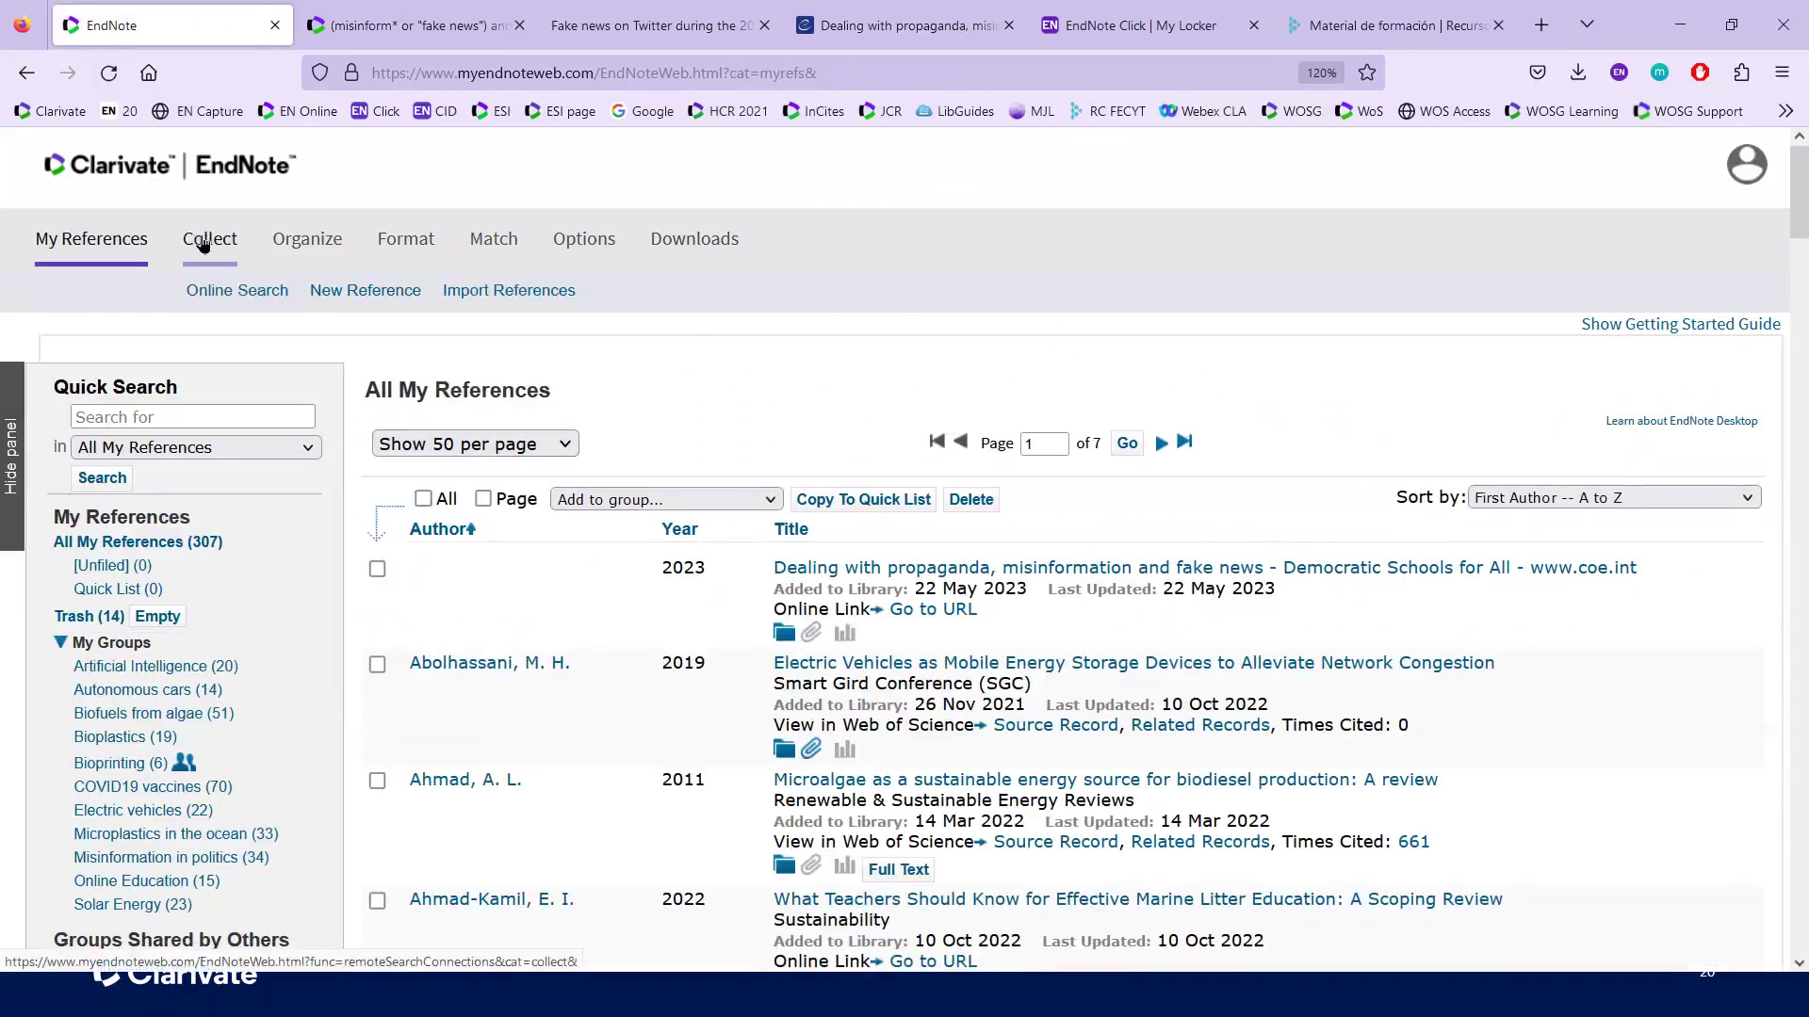
{"action": "left_click", "coordinate": [391, 298]}
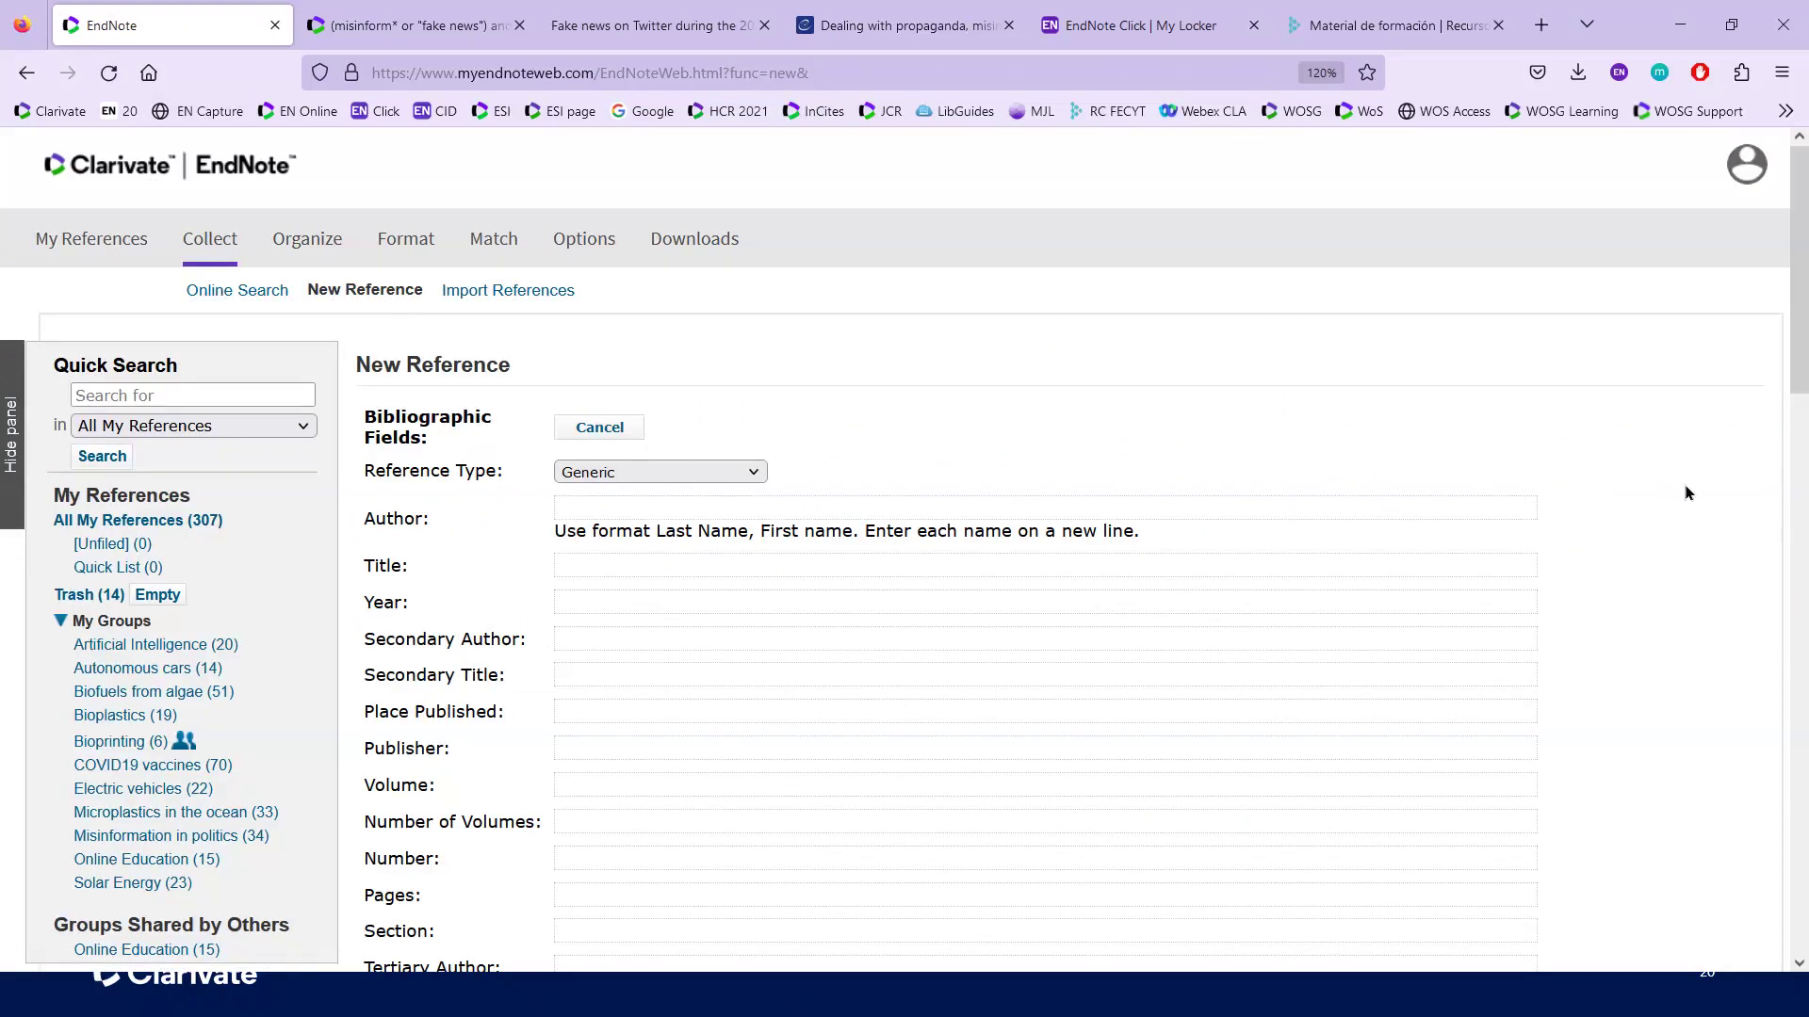
{"action": "scroll", "coordinate": [1686, 488], "scroll_direction": "down", "scroll_amount": 3}
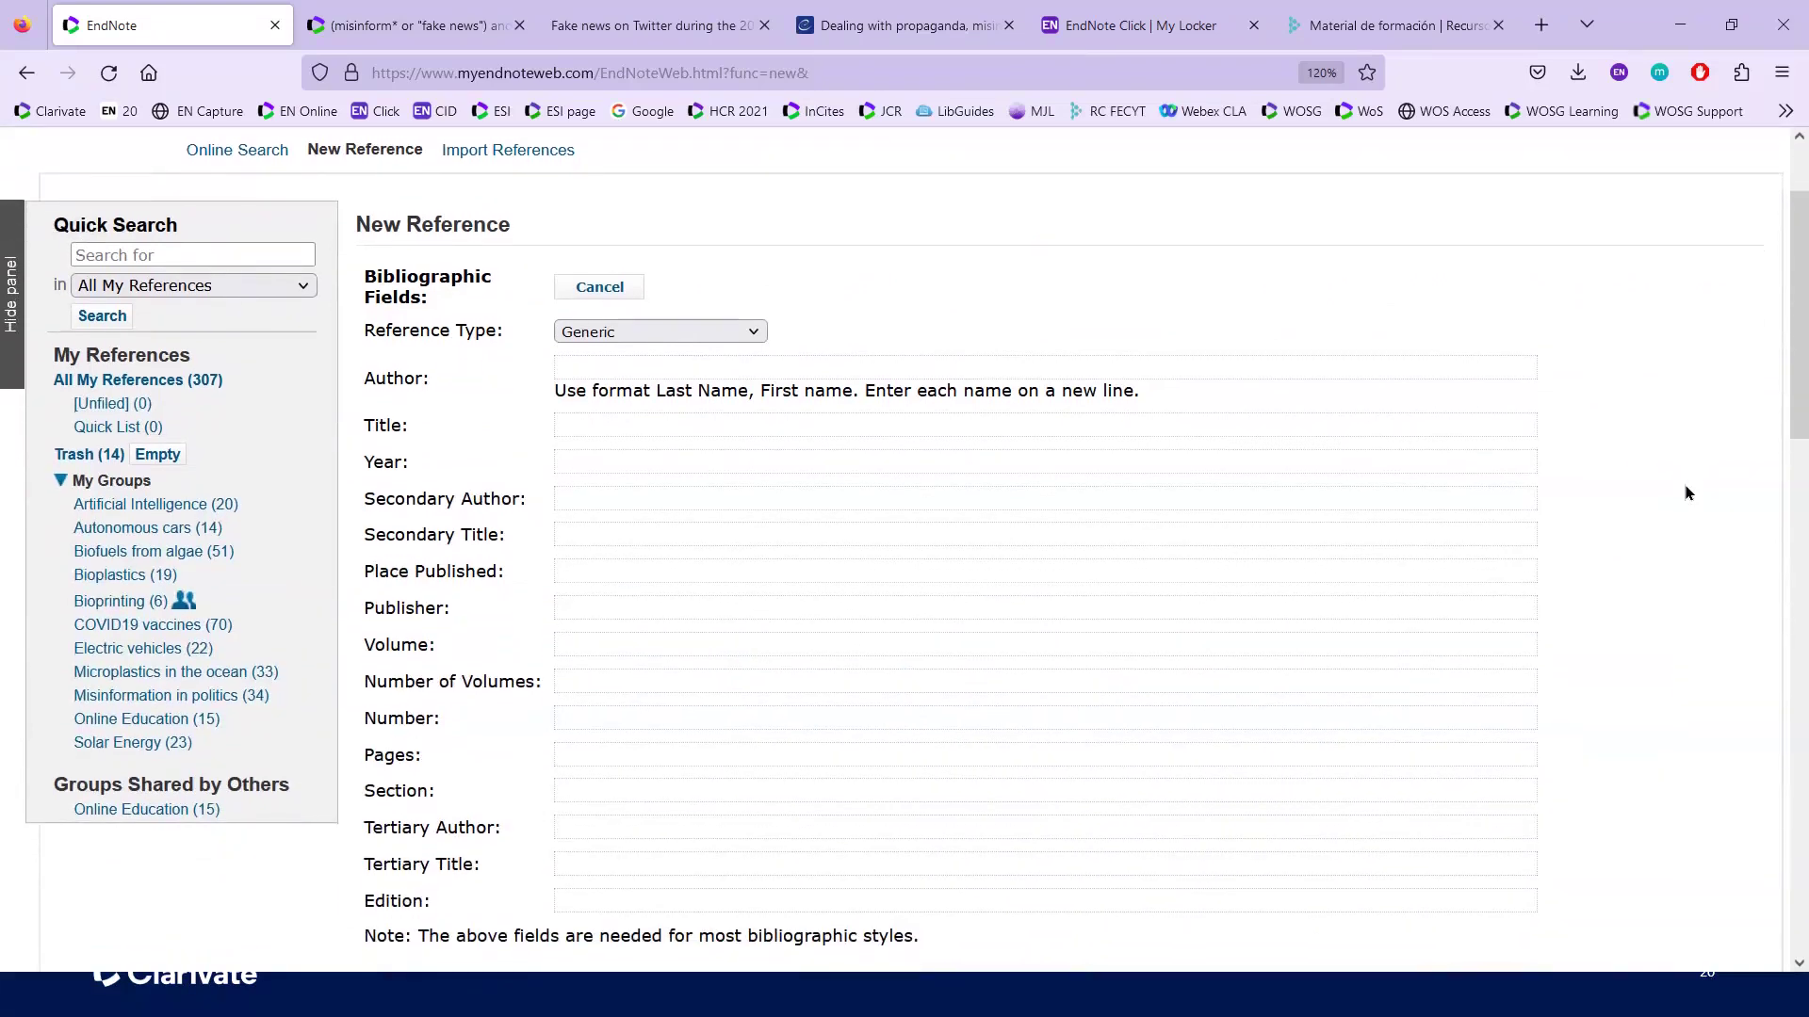
{"action": "scroll", "coordinate": [1685, 490], "scroll_direction": "down", "scroll_amount": 6}
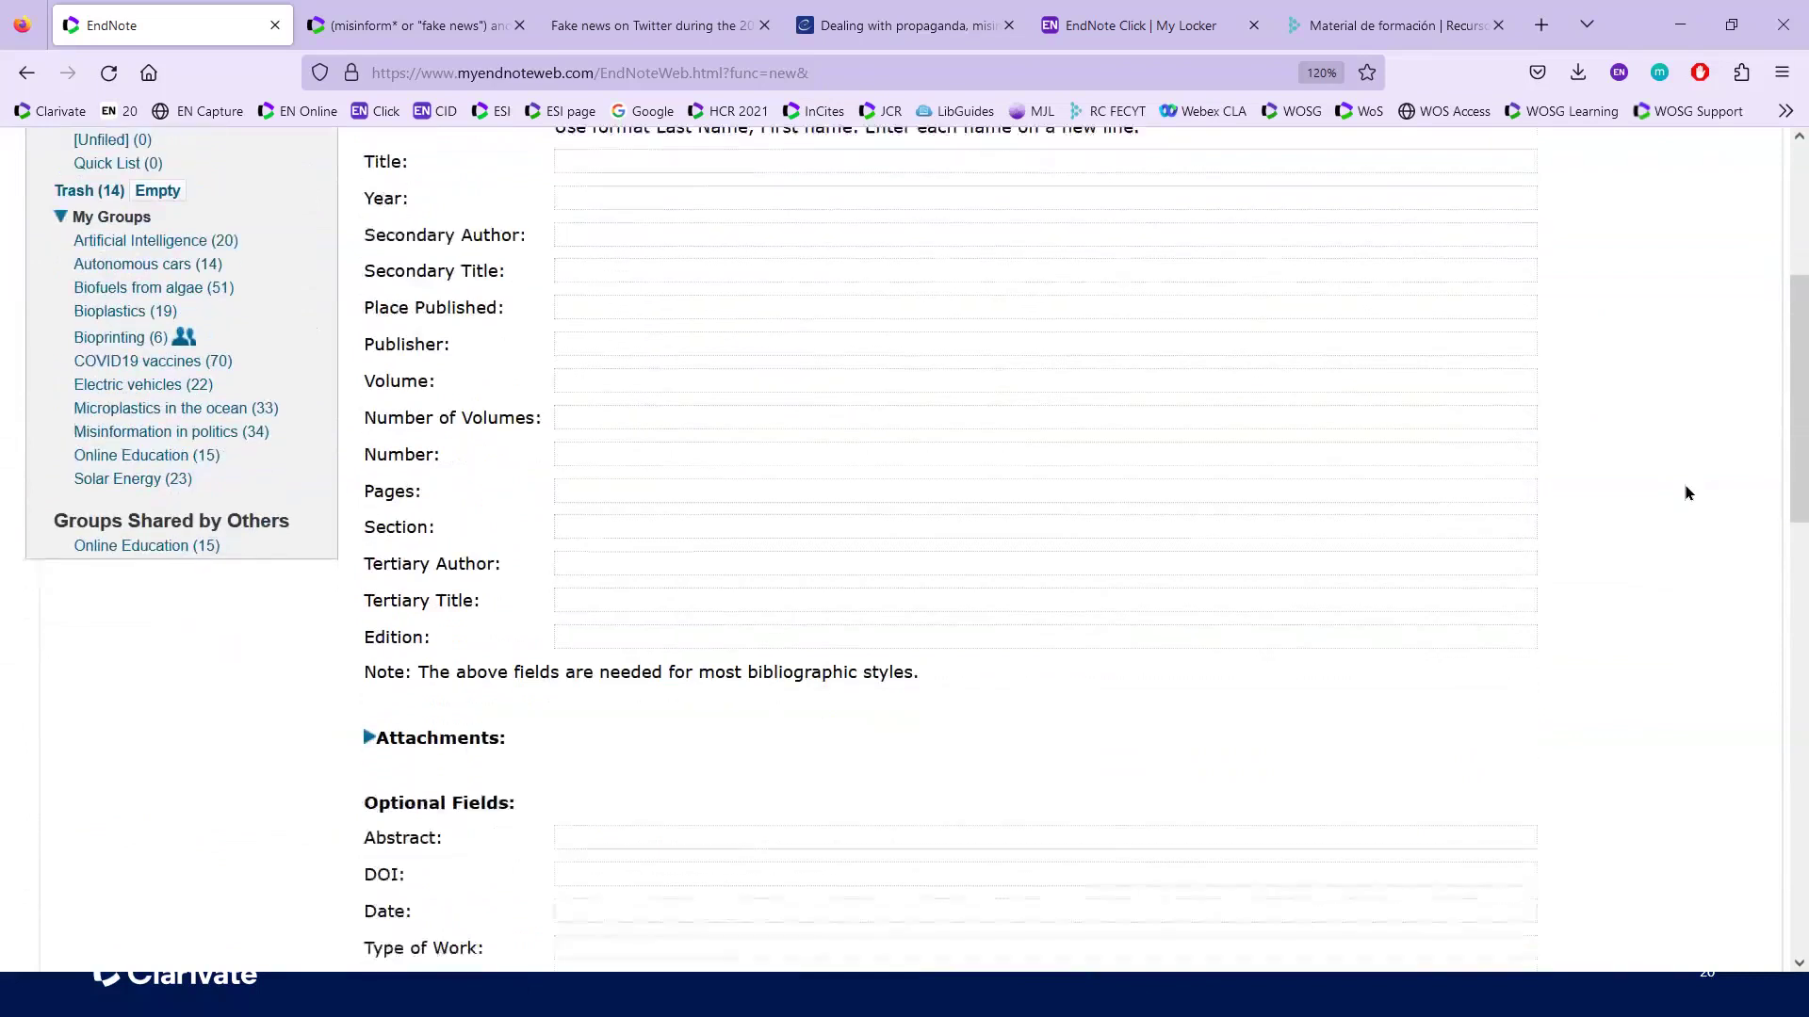
{"action": "scroll", "coordinate": [1685, 490], "scroll_direction": "up", "scroll_amount": 9}
{"action": "scroll", "coordinate": [1685, 492], "scroll_direction": "down", "scroll_amount": 3}
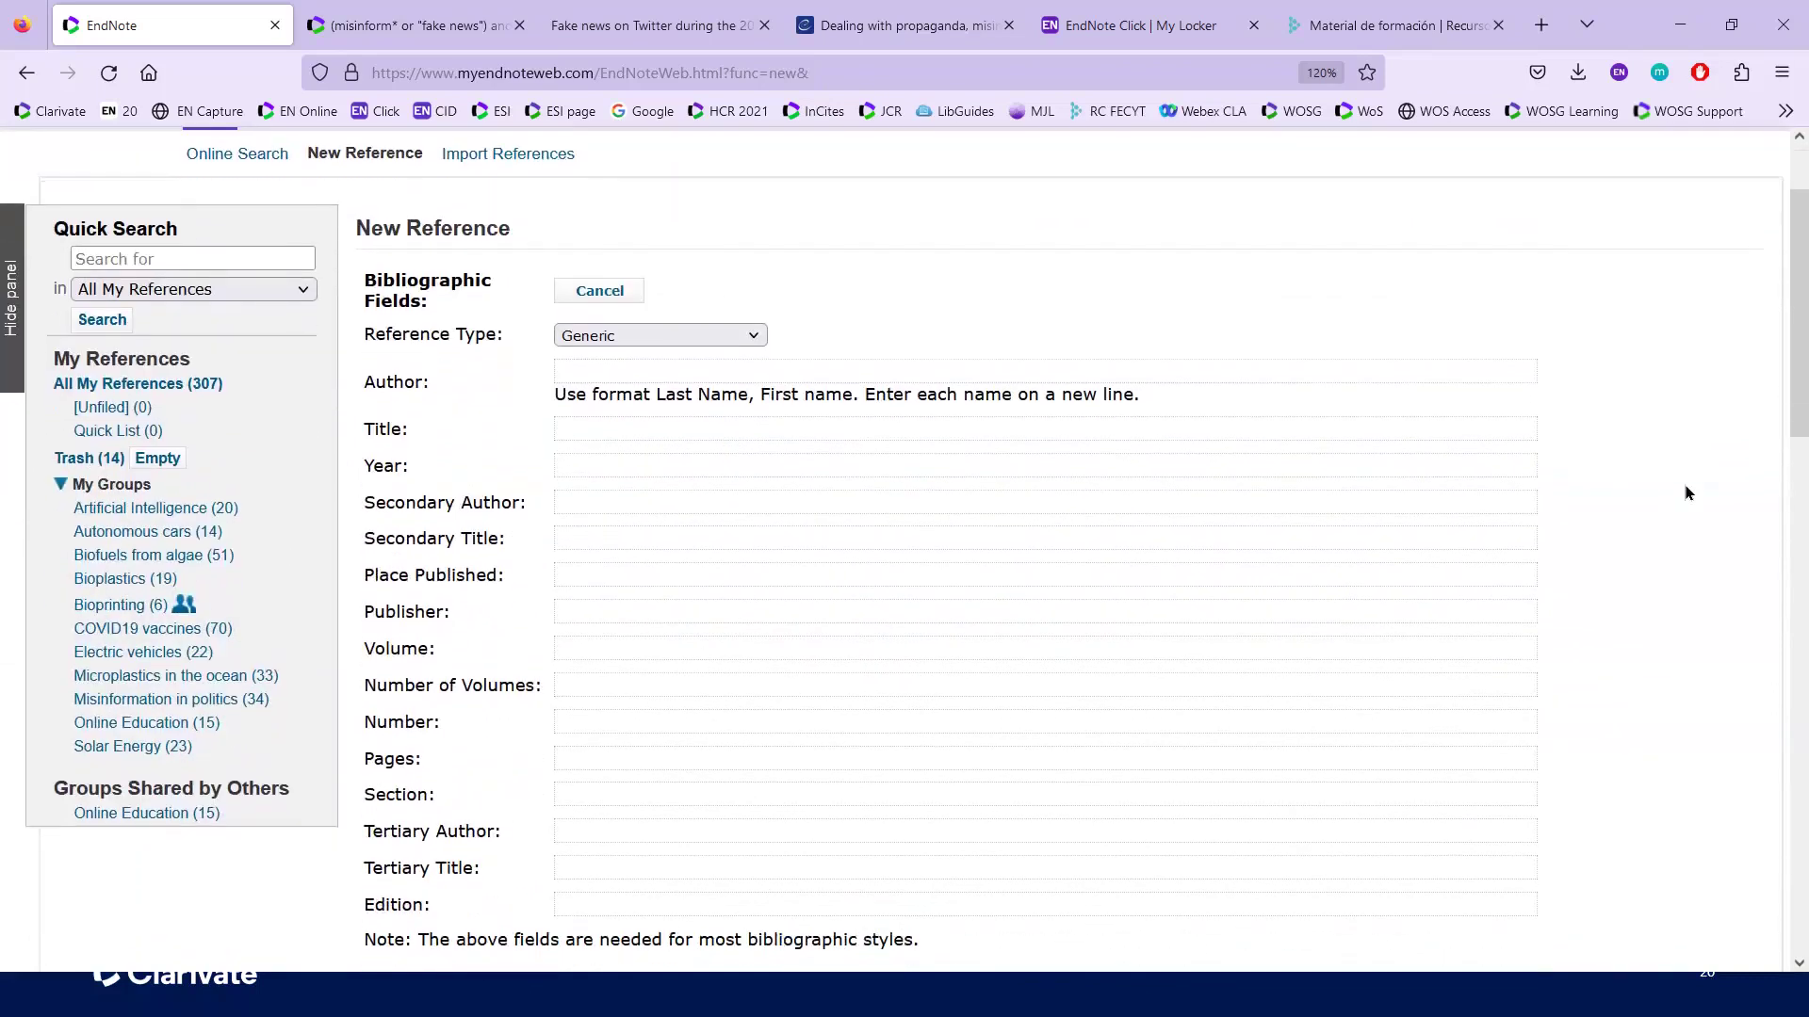
Step: Set the new reference's type to Journal Article and review the fields offered for that type
{"action": "left_click", "coordinate": [757, 344]}
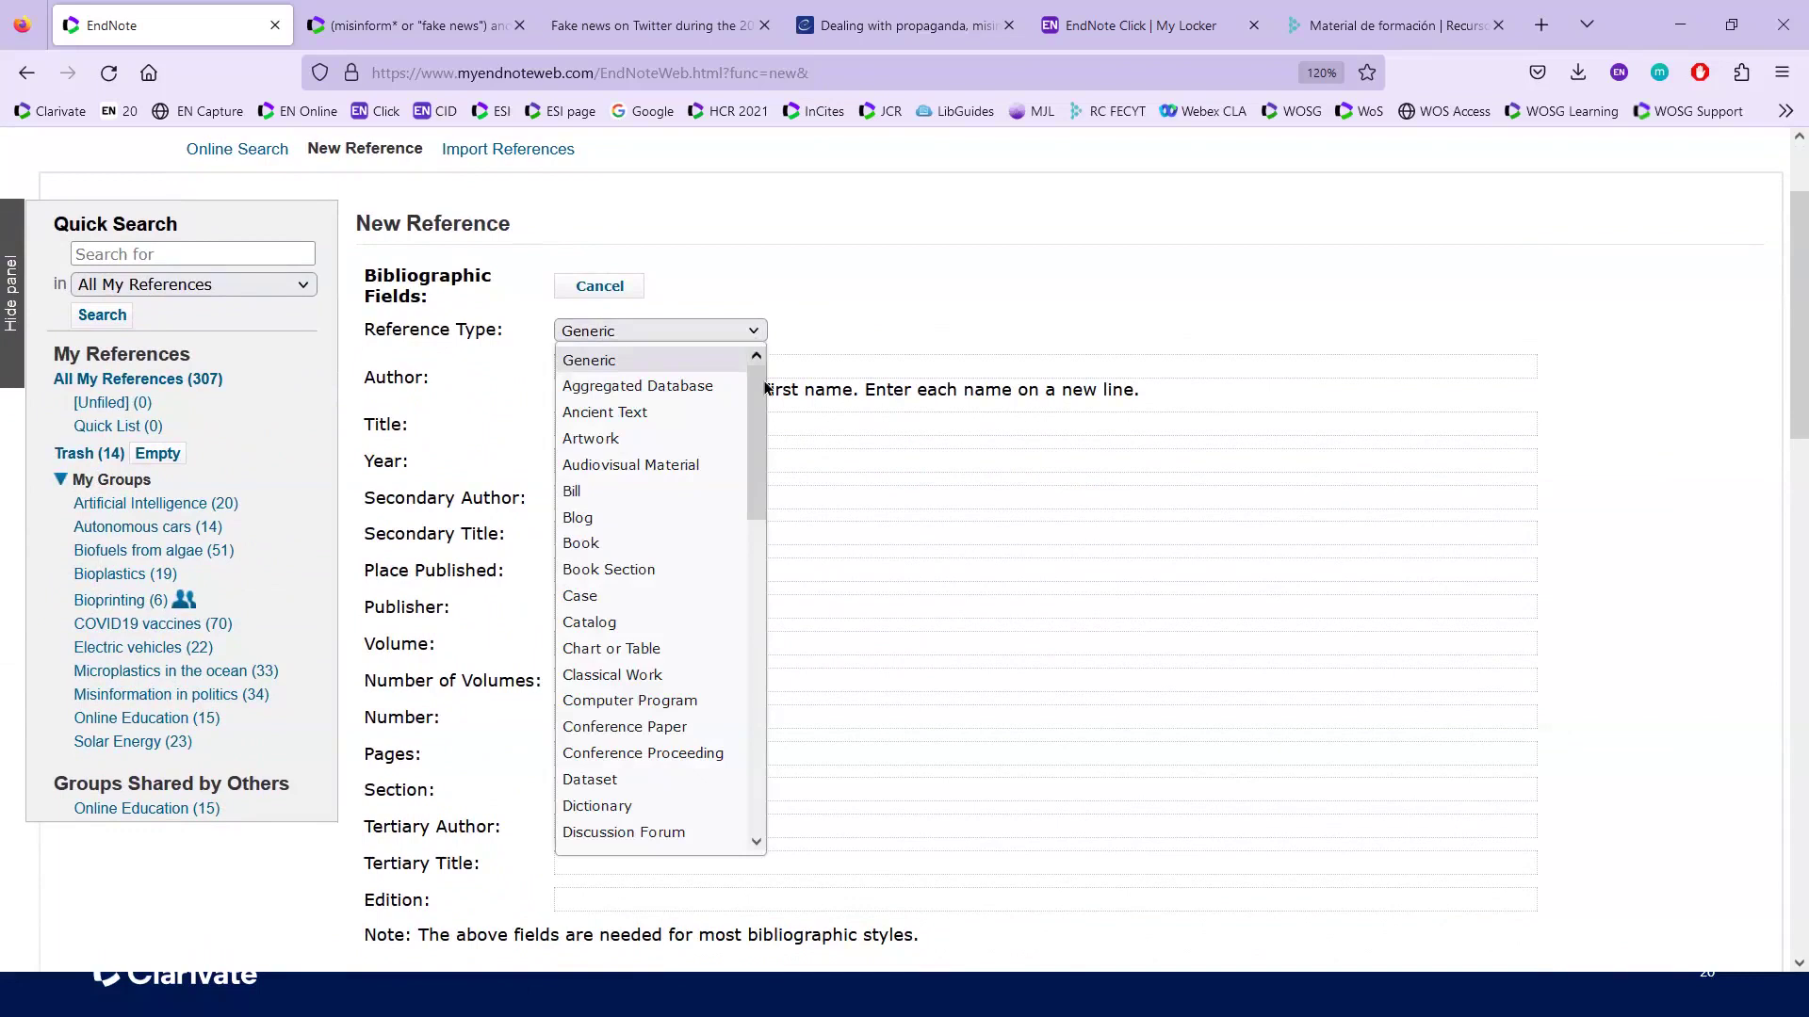
{"action": "scroll", "coordinate": [765, 452], "scroll_direction": "down", "scroll_amount": 1}
{"action": "left_click_drag", "start_coordinate": [770, 459], "coordinate": [765, 584]}
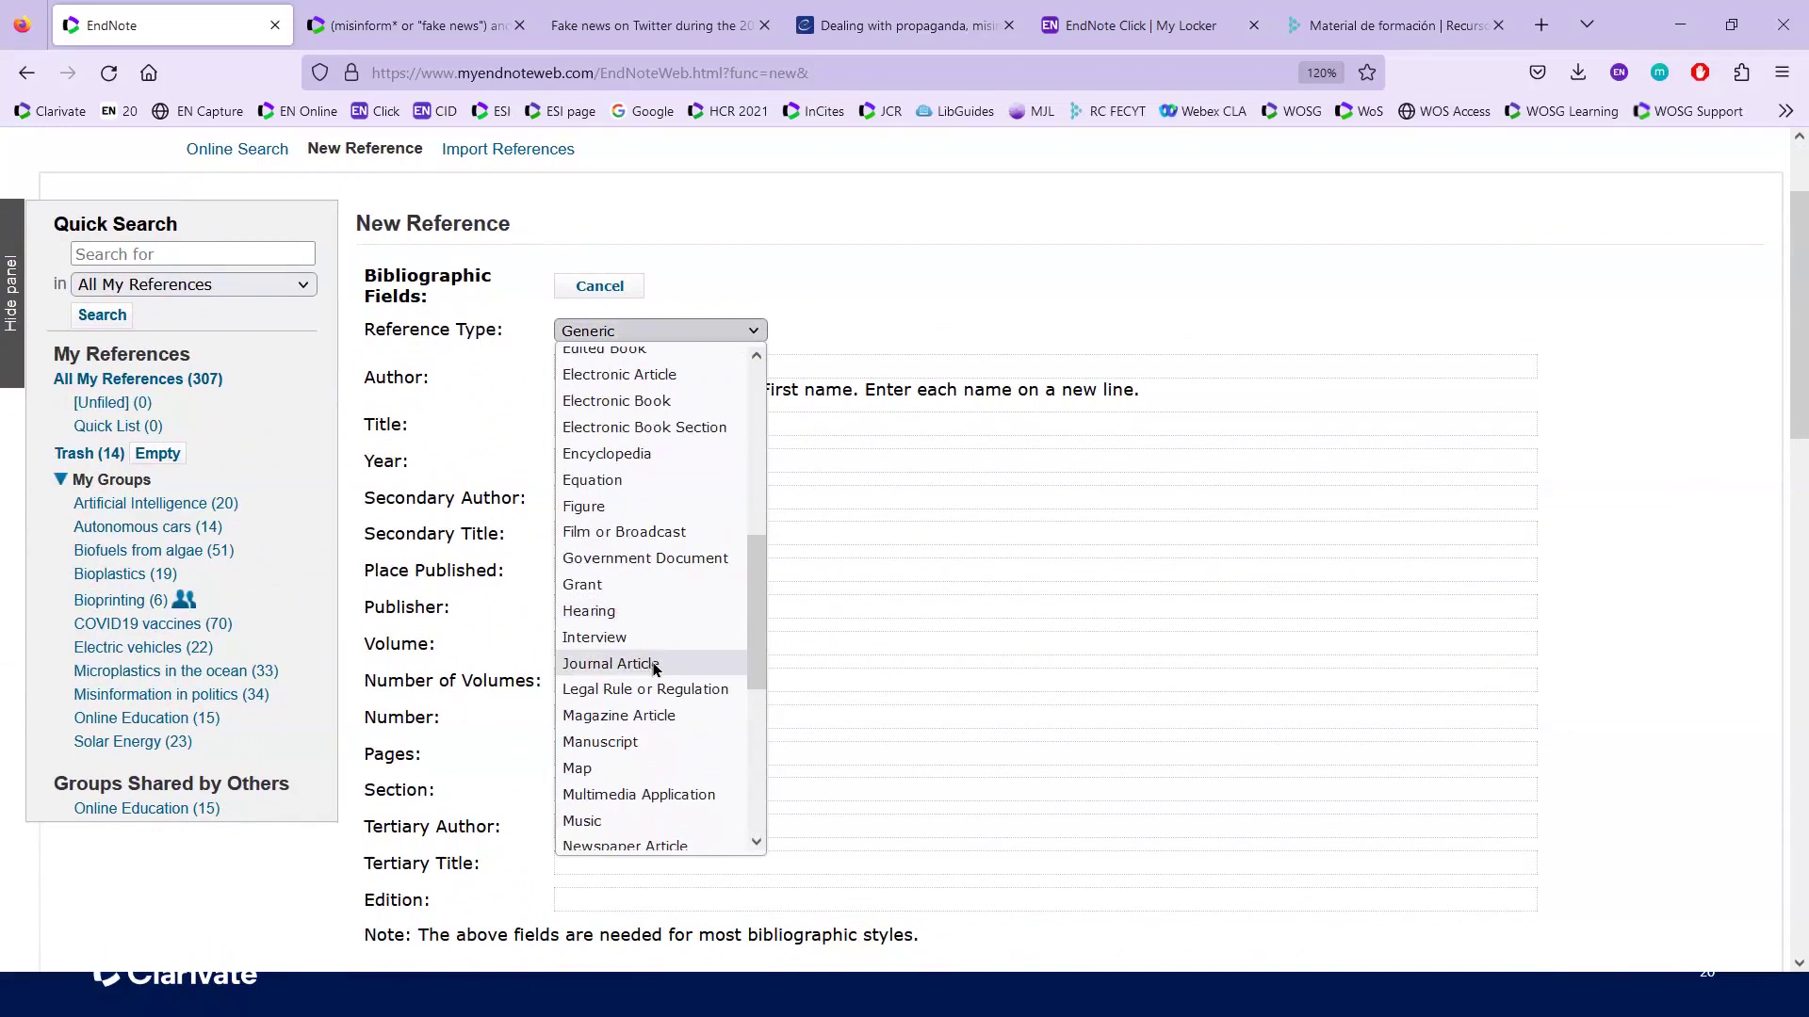
{"action": "left_click", "coordinate": [611, 665]}
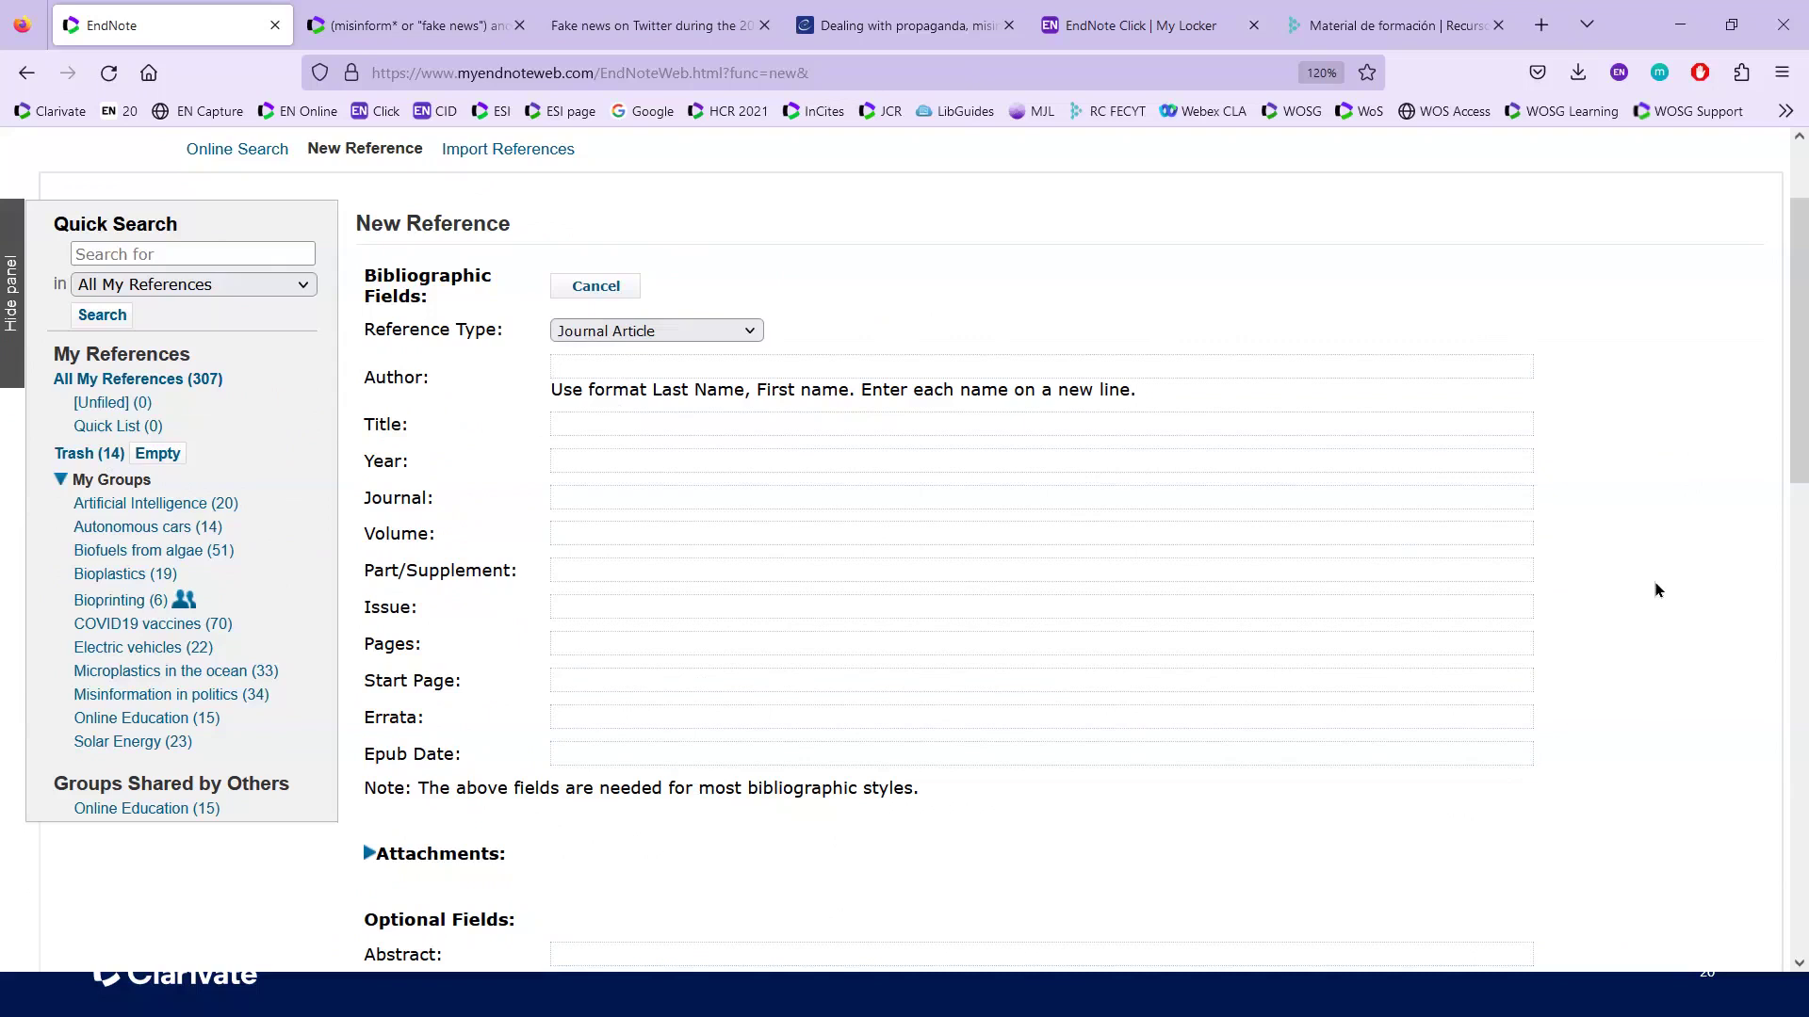
{"action": "scroll", "coordinate": [1656, 589], "scroll_direction": "down", "scroll_amount": 10}
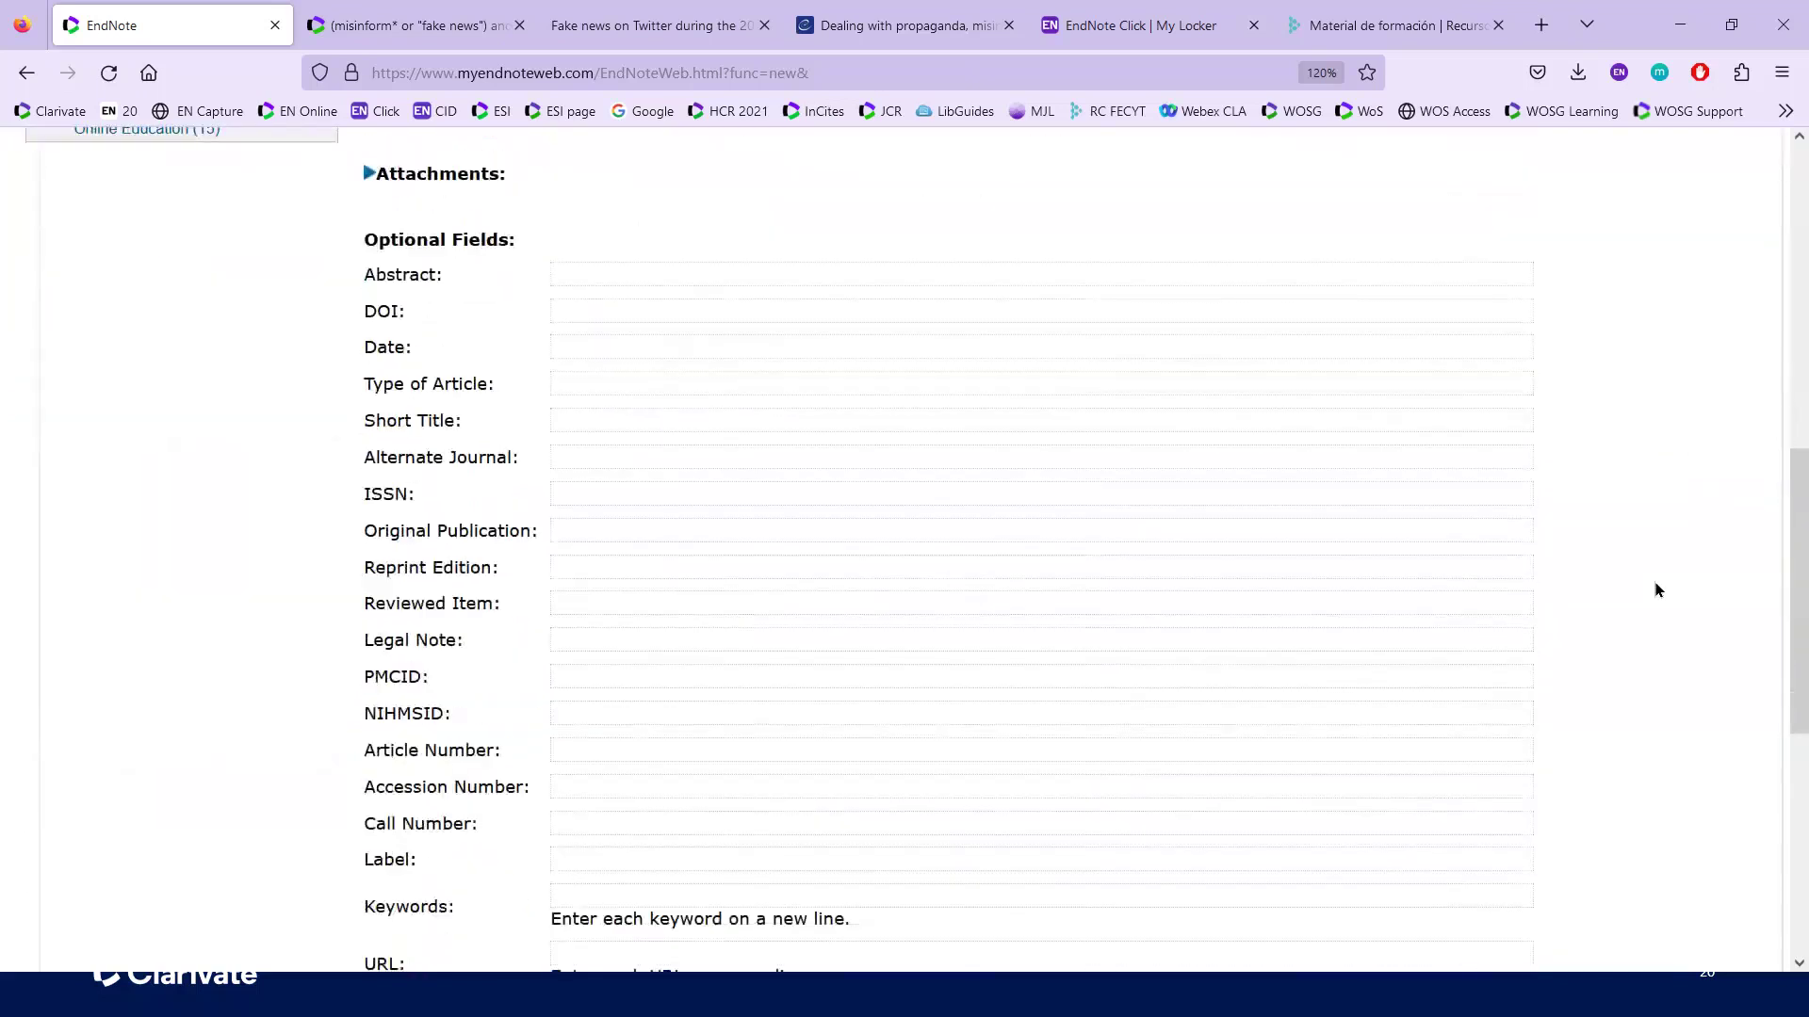
{"action": "scroll", "coordinate": [1636, 710], "scroll_direction": "up", "scroll_amount": 8}
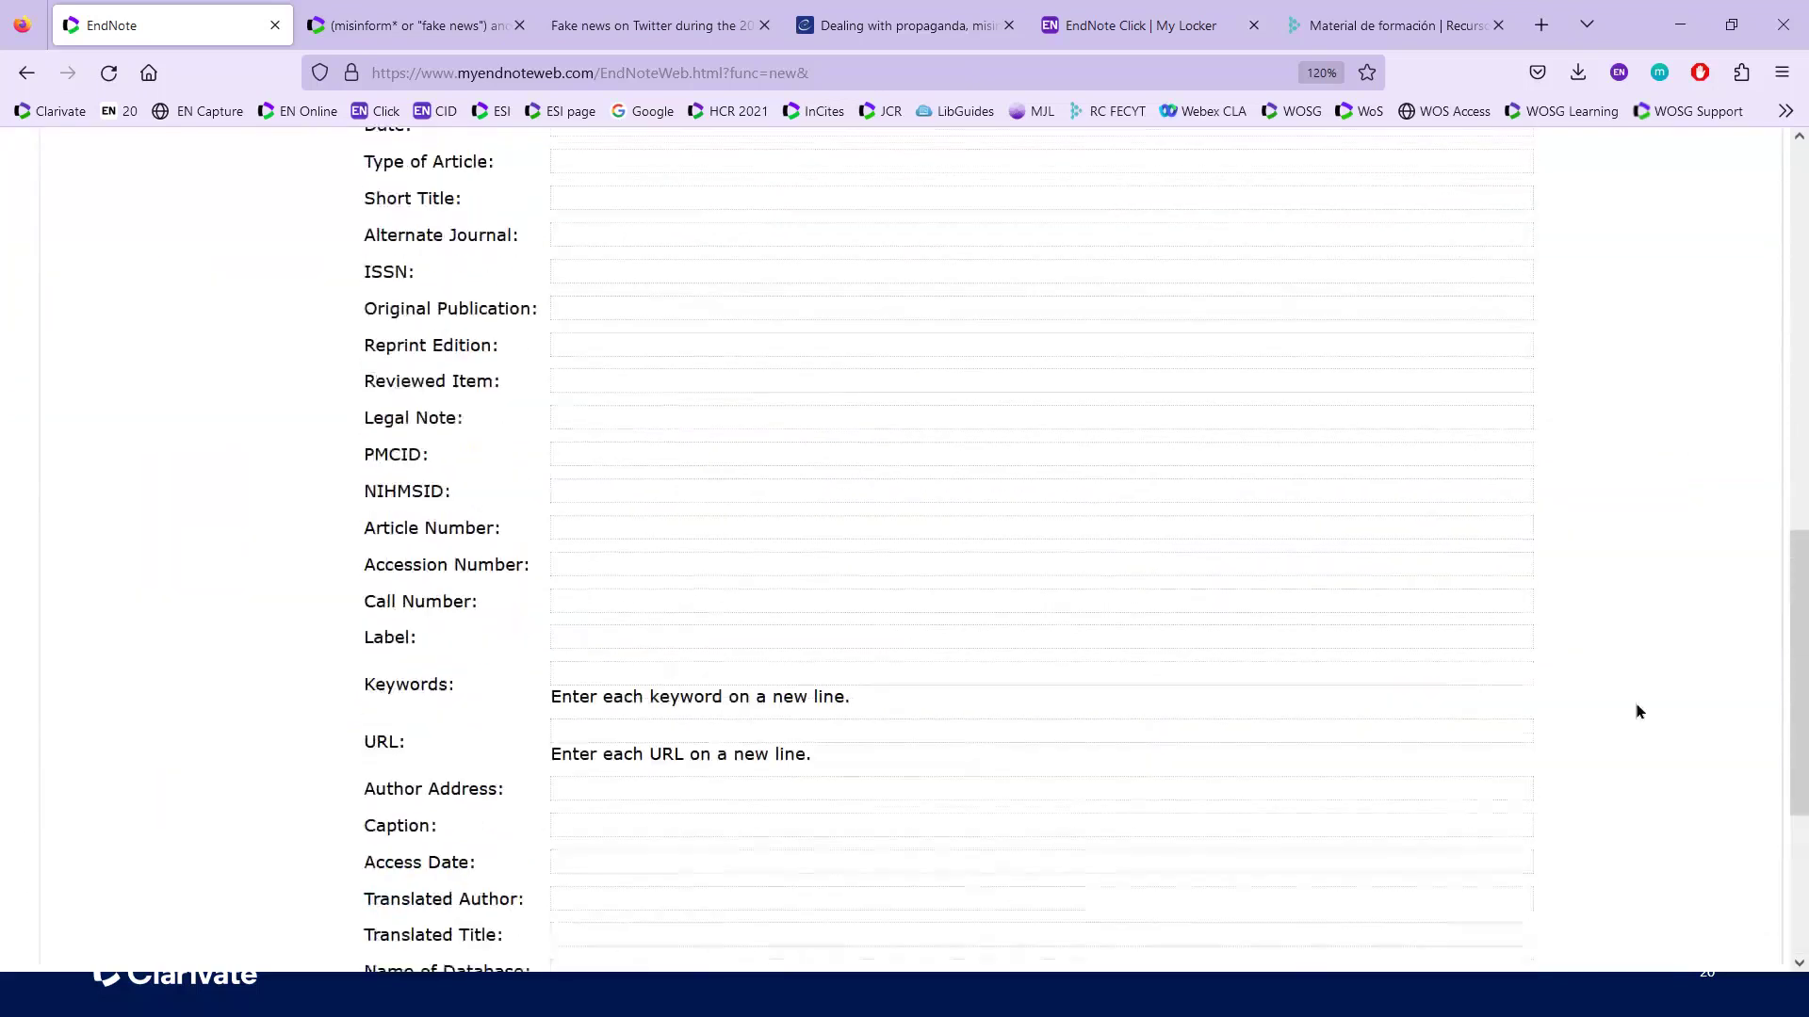
{"action": "scroll", "coordinate": [1639, 711], "scroll_direction": "up", "scroll_amount": 5}
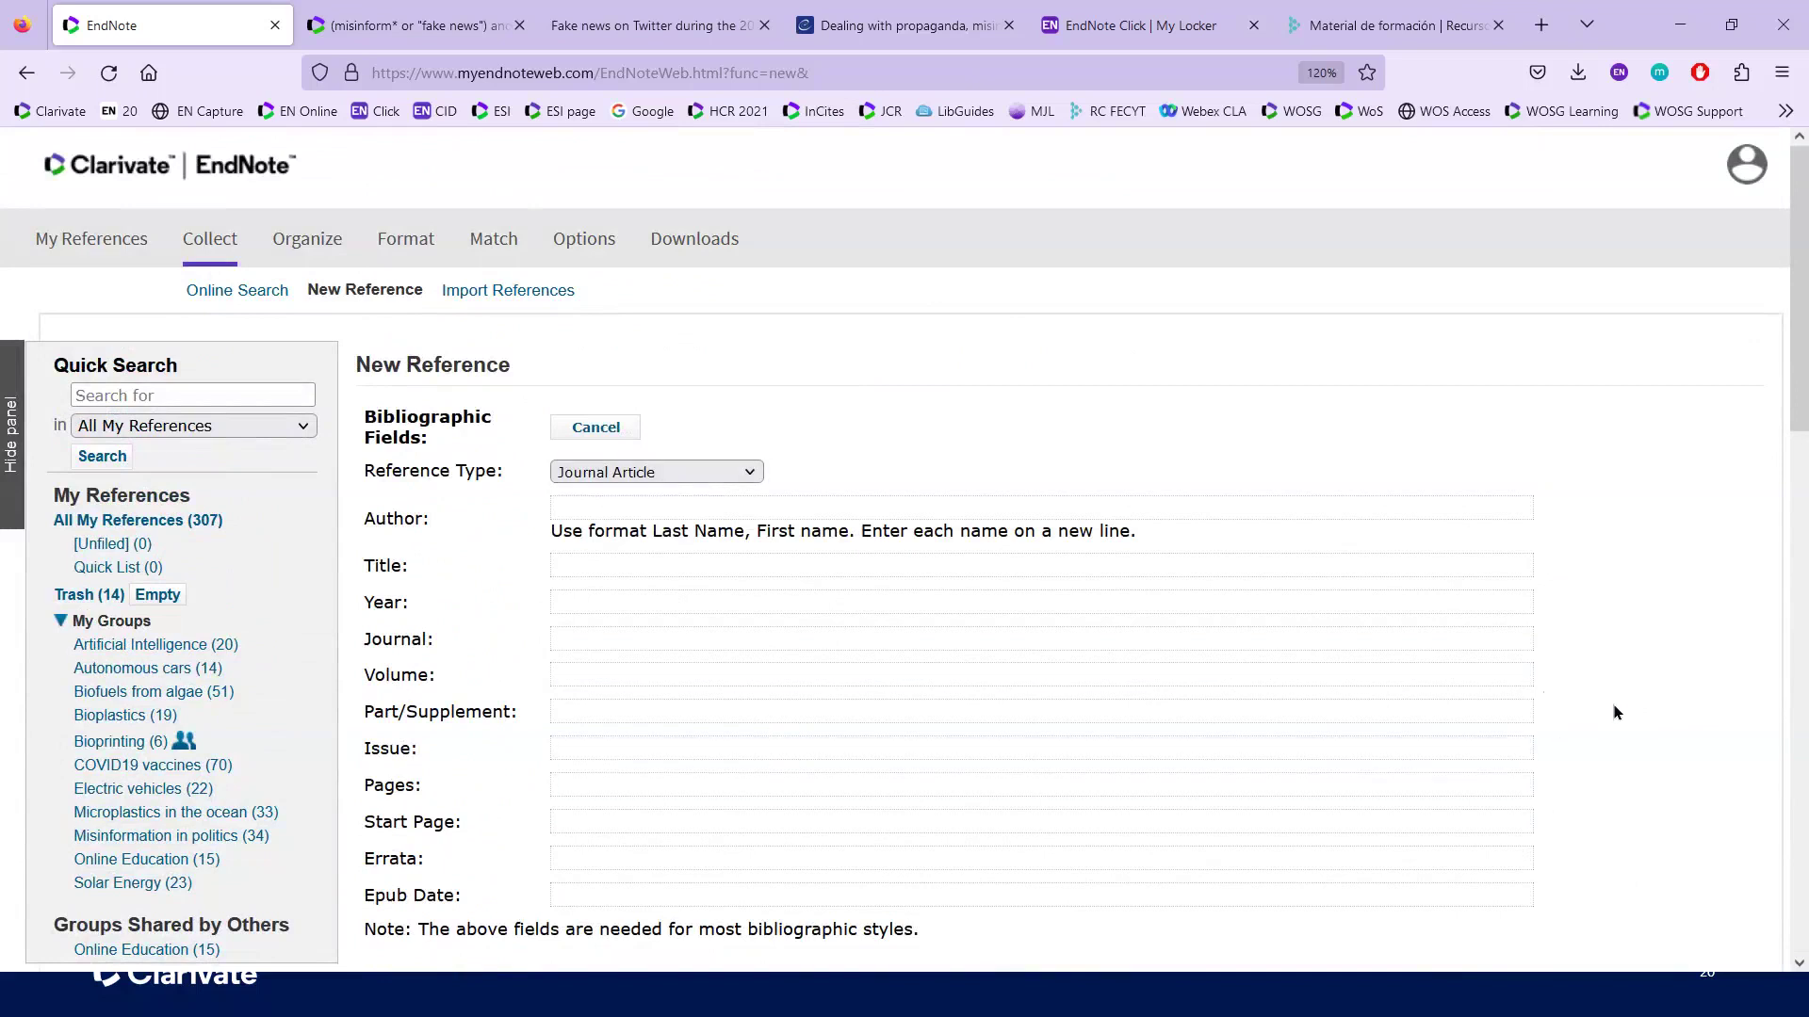
Step: Leave the new reference form and open the Misinformation in politics group to review its references
{"action": "scroll", "coordinate": [1617, 713], "scroll_direction": "down", "scroll_amount": 3}
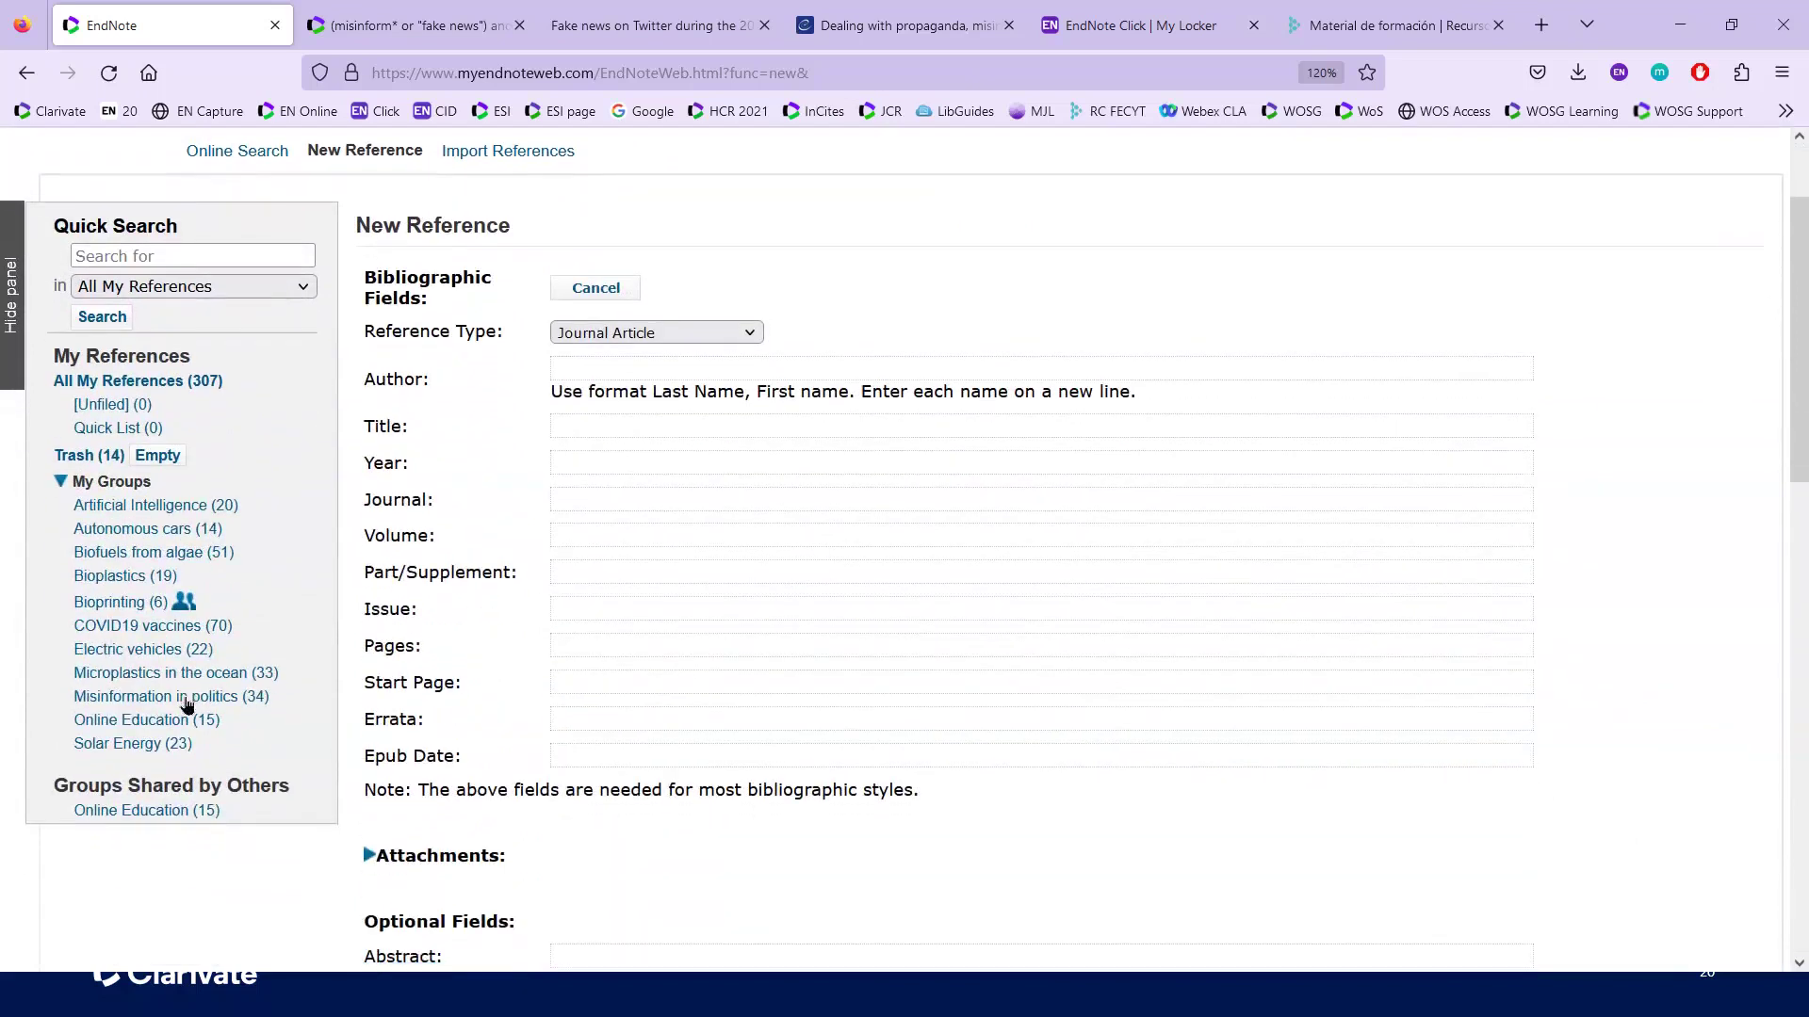
{"action": "left_click", "coordinate": [187, 705]}
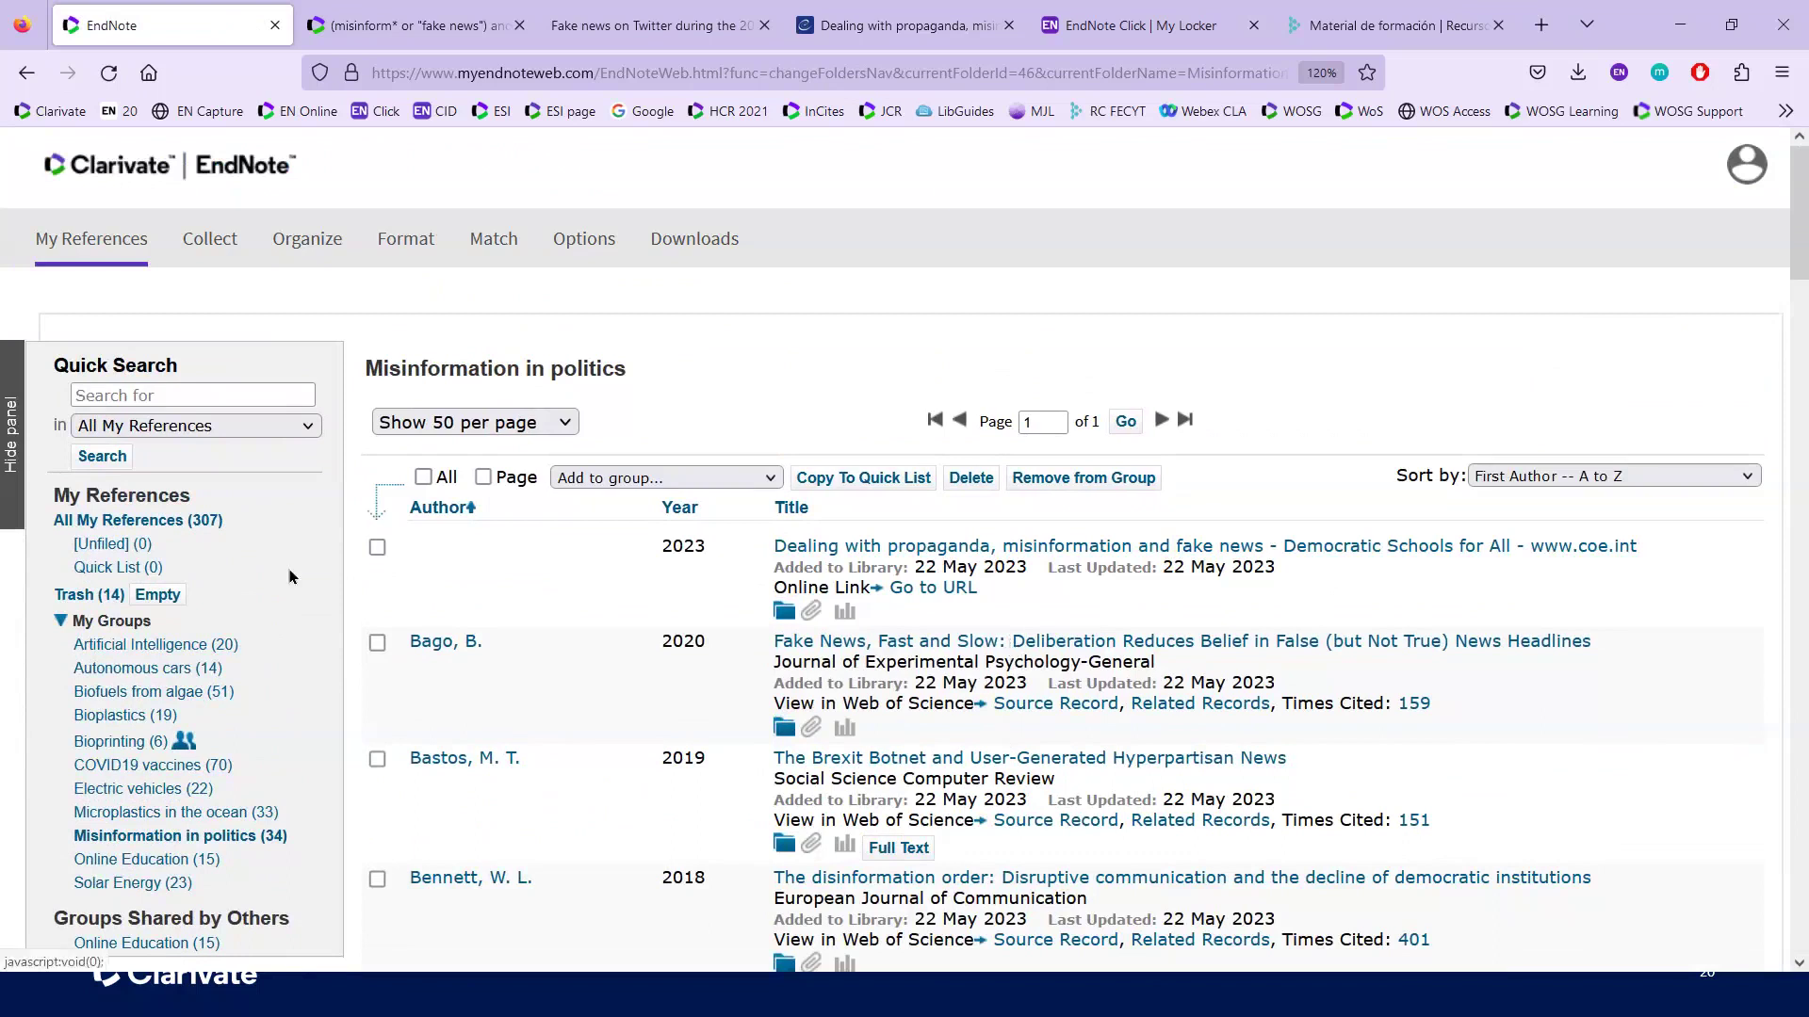
{"action": "scroll", "coordinate": [290, 576], "scroll_direction": "down", "scroll_amount": 2}
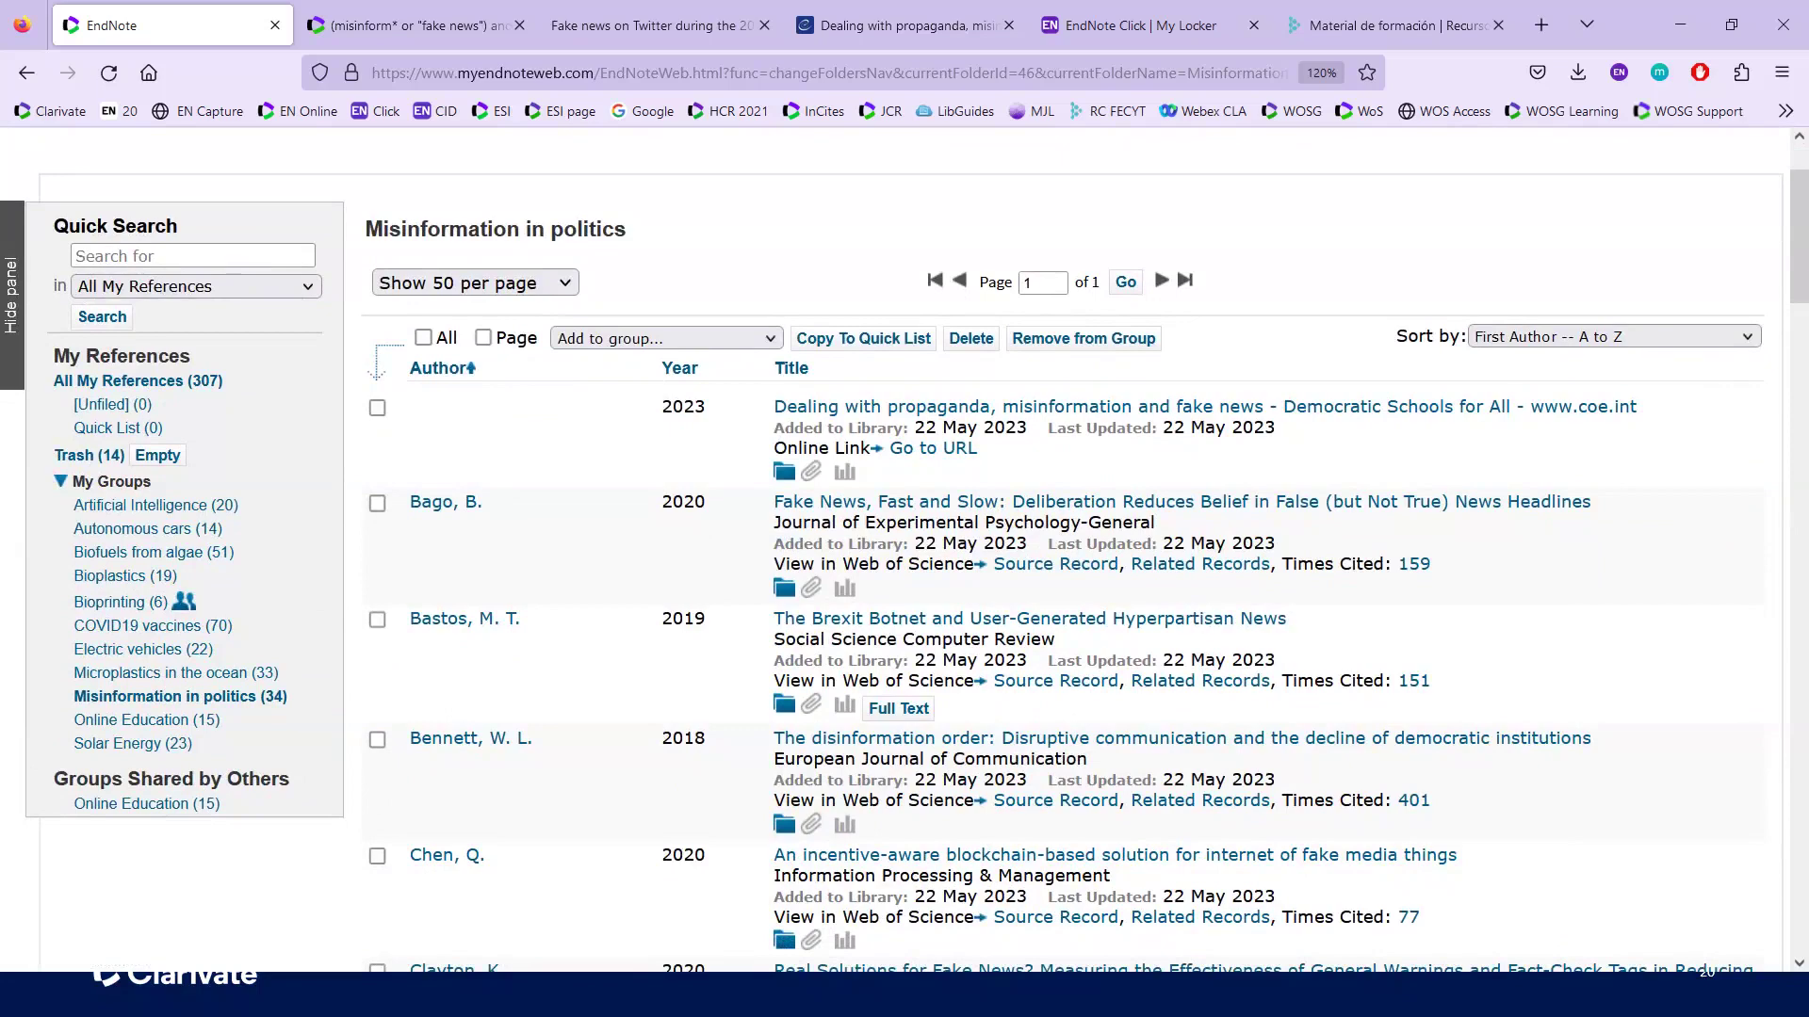
Step: Switch to the PowerPoint presentation, resume the slide show from slide 27 and advance to the "Attach PDFs to my references" slide
{"action": "key", "text": "alt+Tab"}
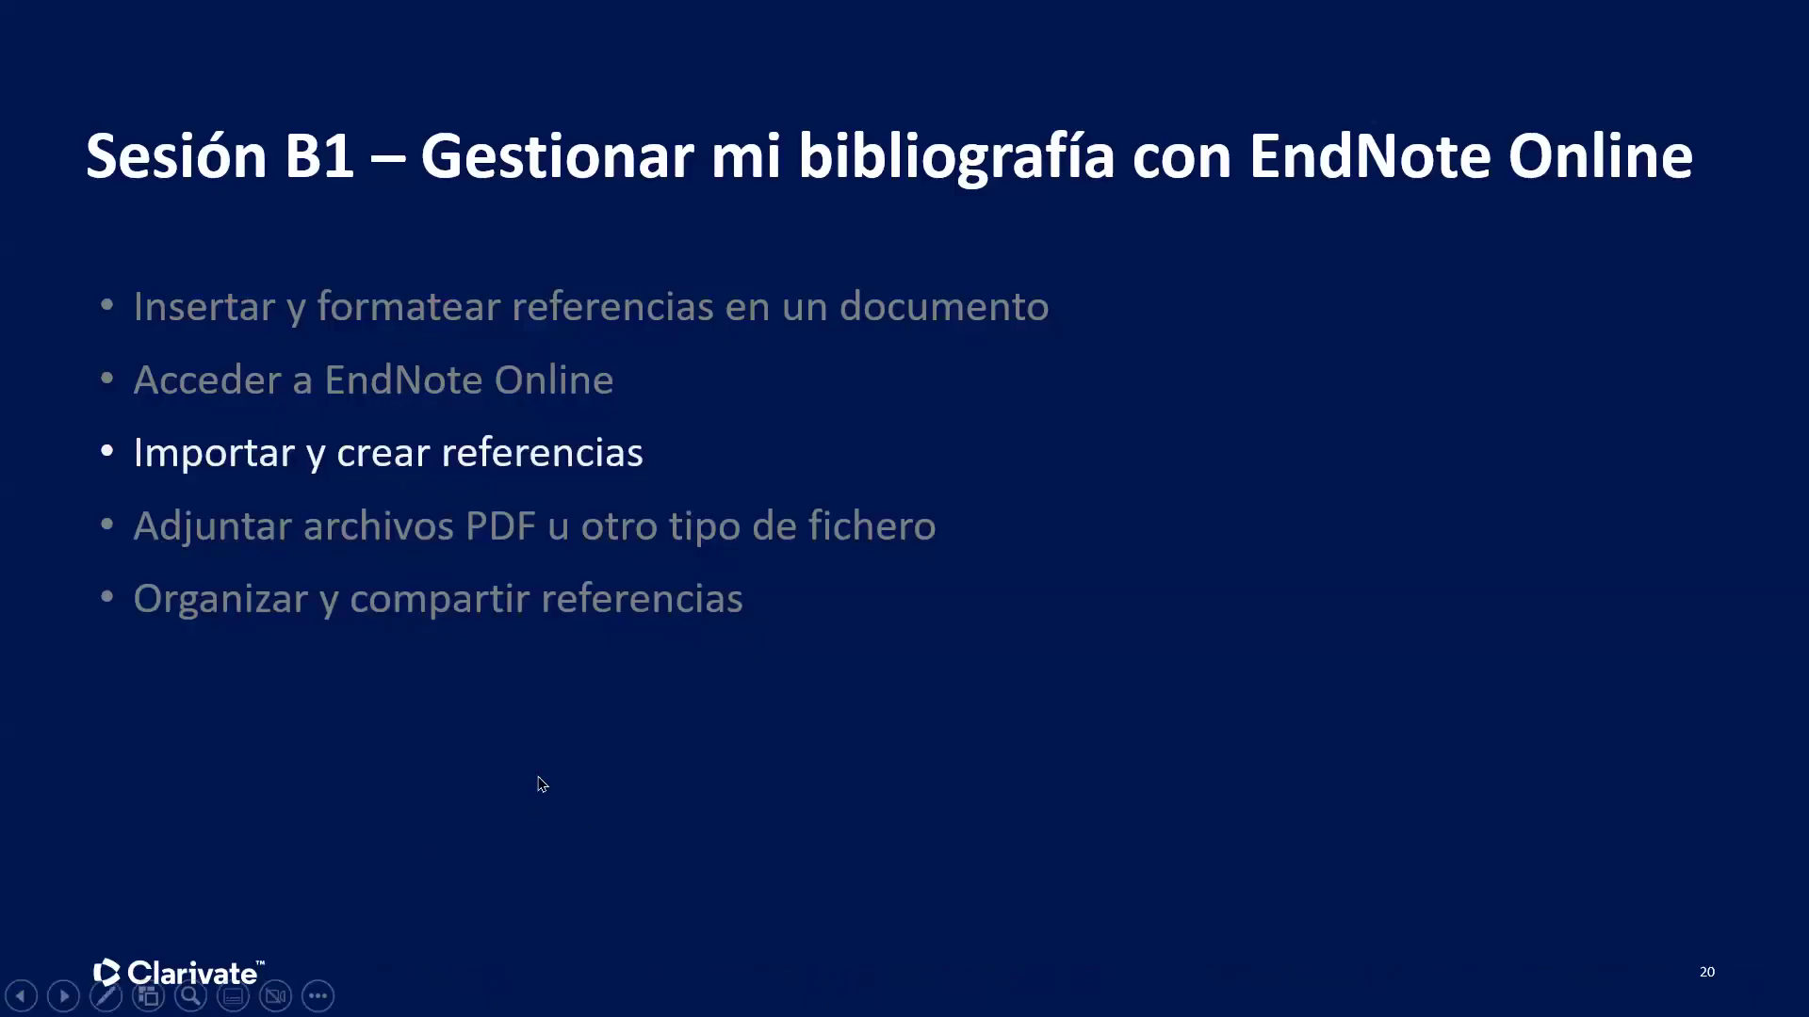
{"action": "key", "text": "Escape"}
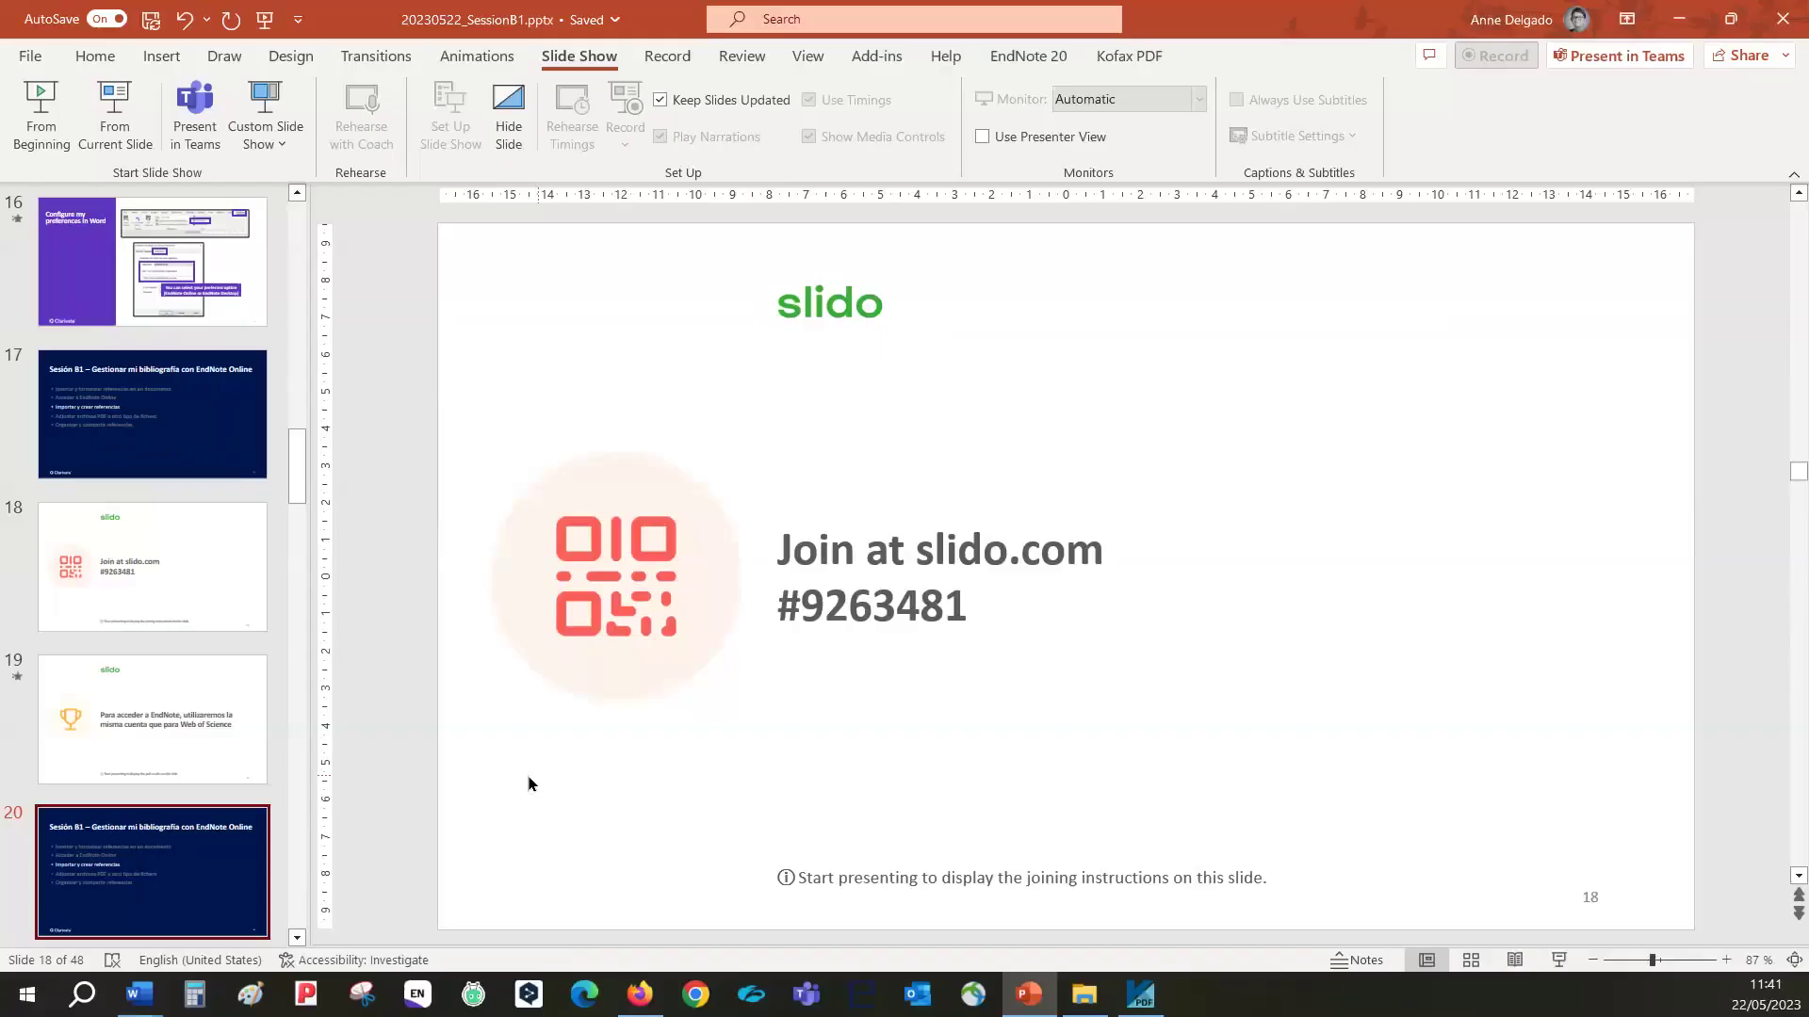
{"action": "scroll", "coordinate": [156, 566], "scroll_direction": "down", "scroll_amount": 10}
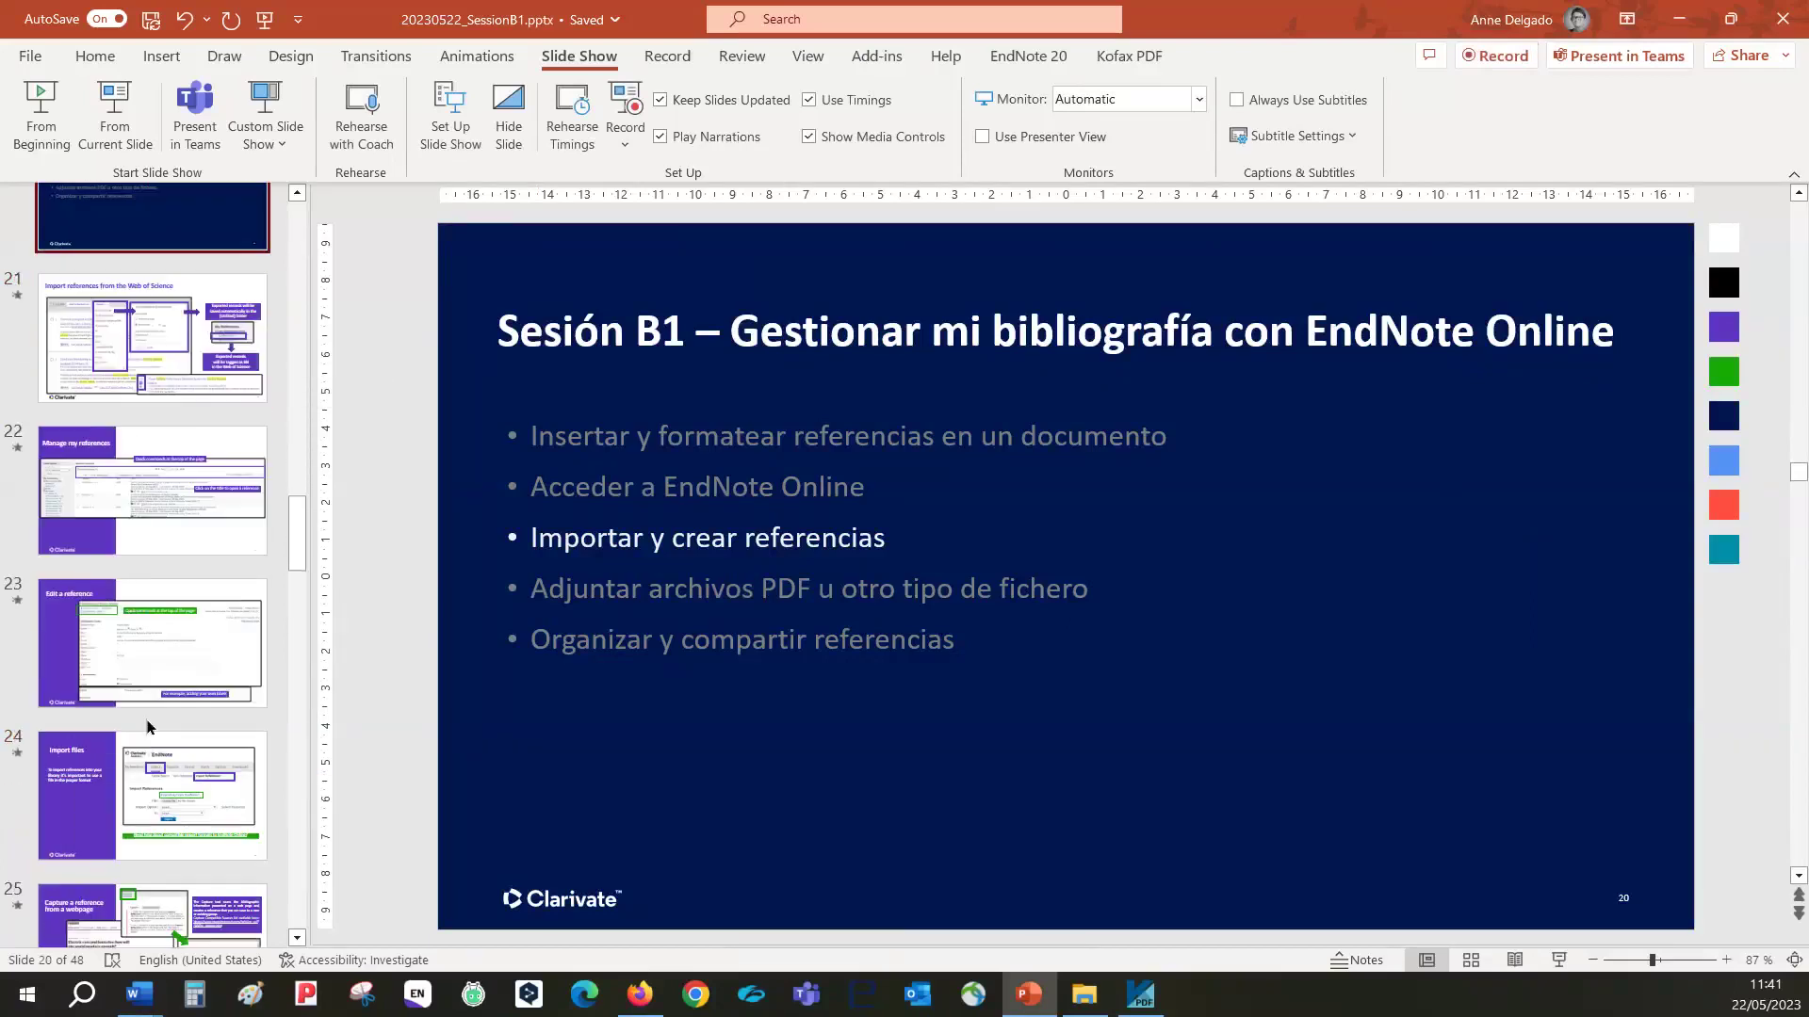
{"action": "left_click", "coordinate": [146, 666]}
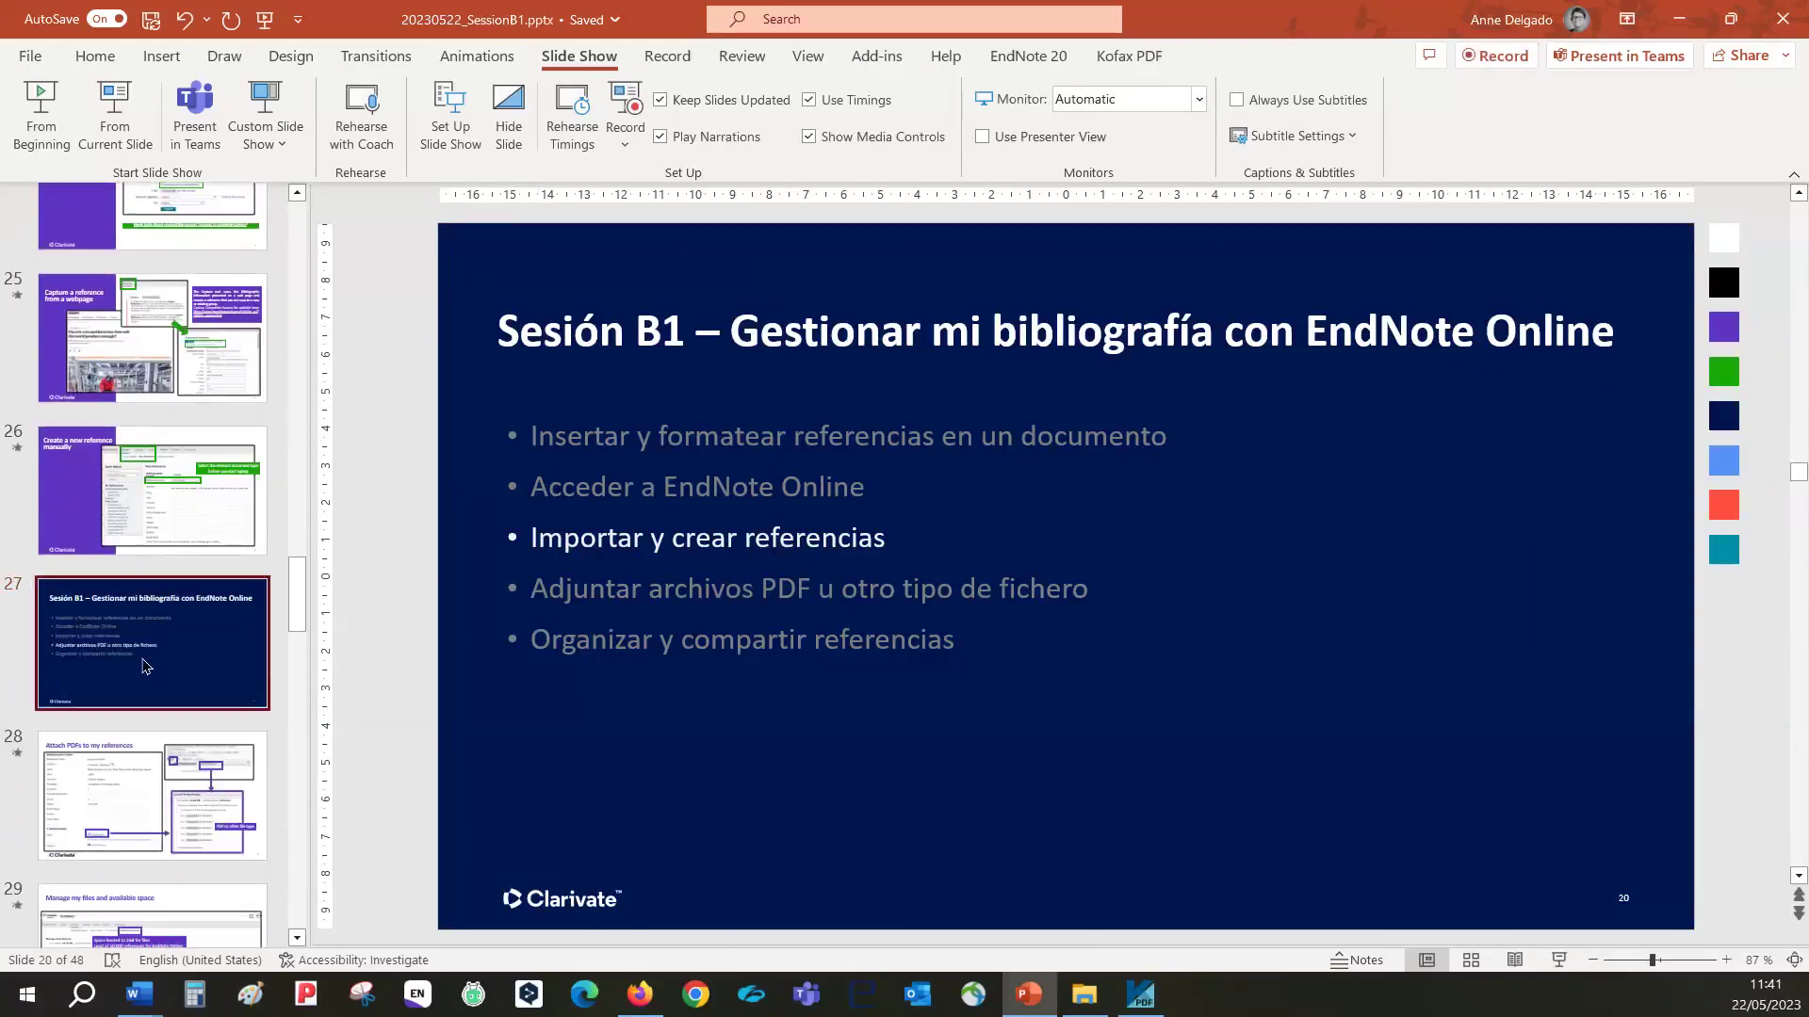
{"action": "left_click", "coordinate": [135, 121]}
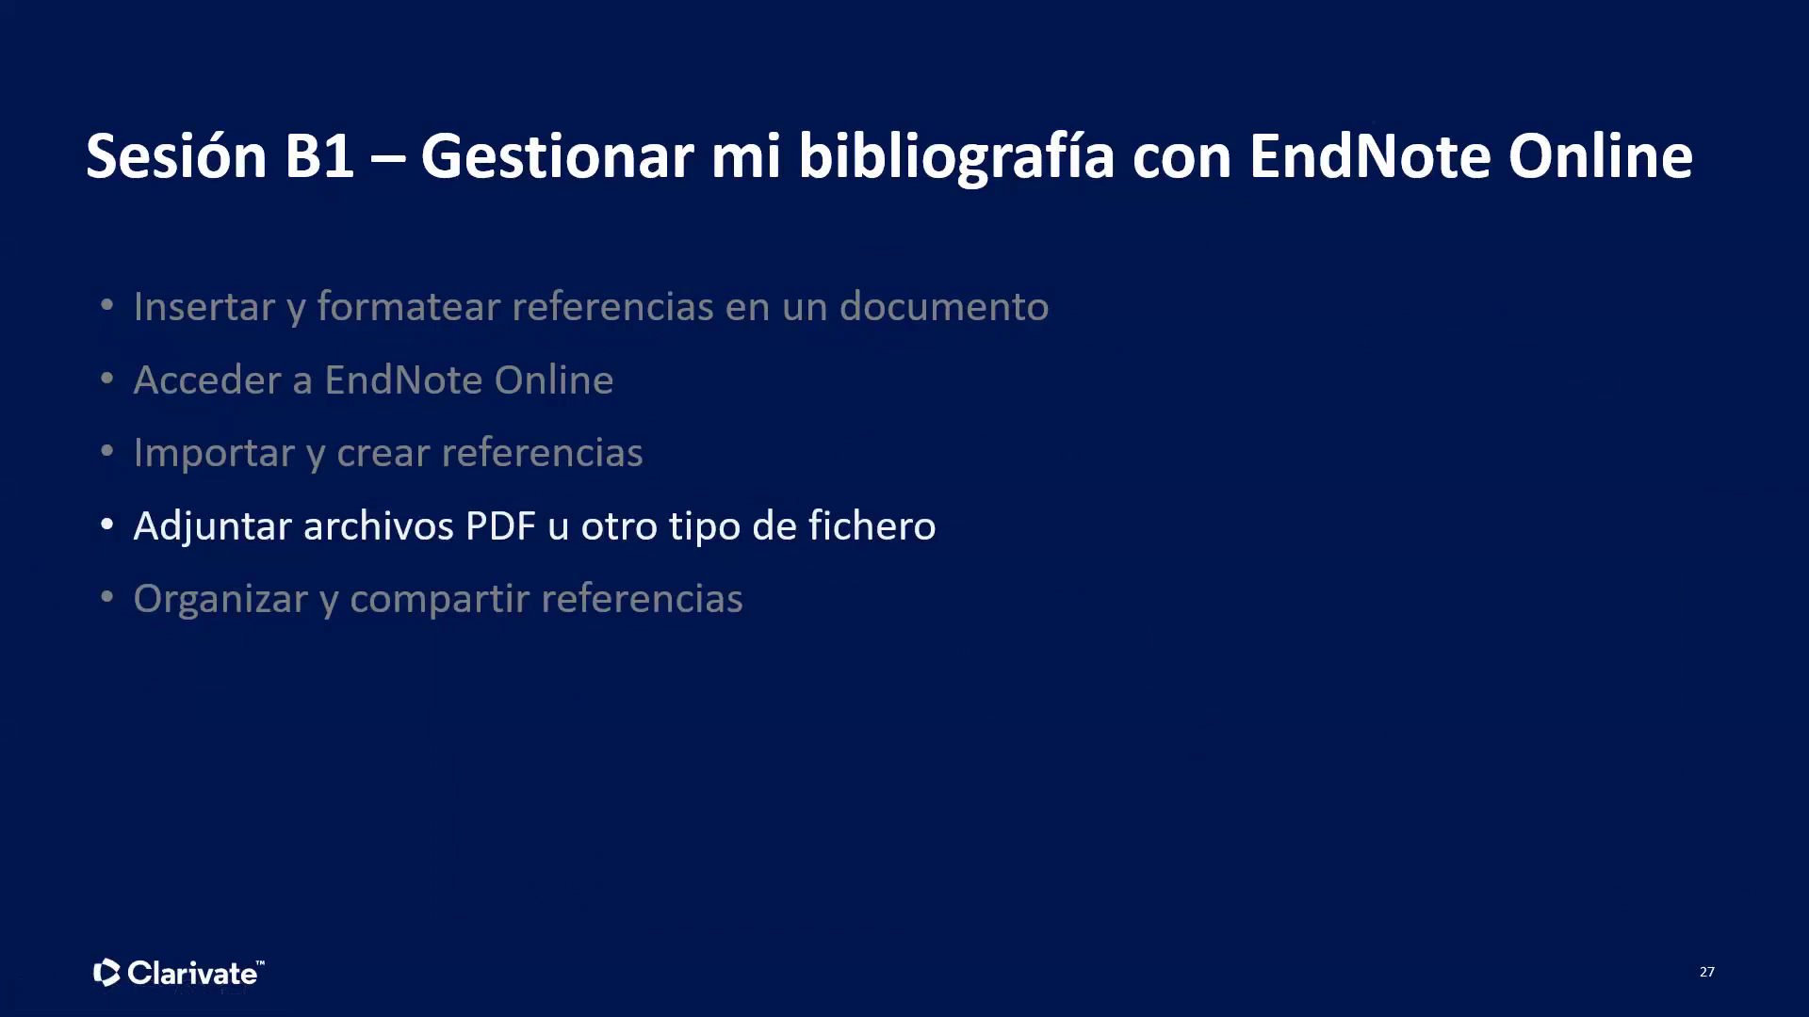
{"action": "left_click", "coordinate": [908, 678]}
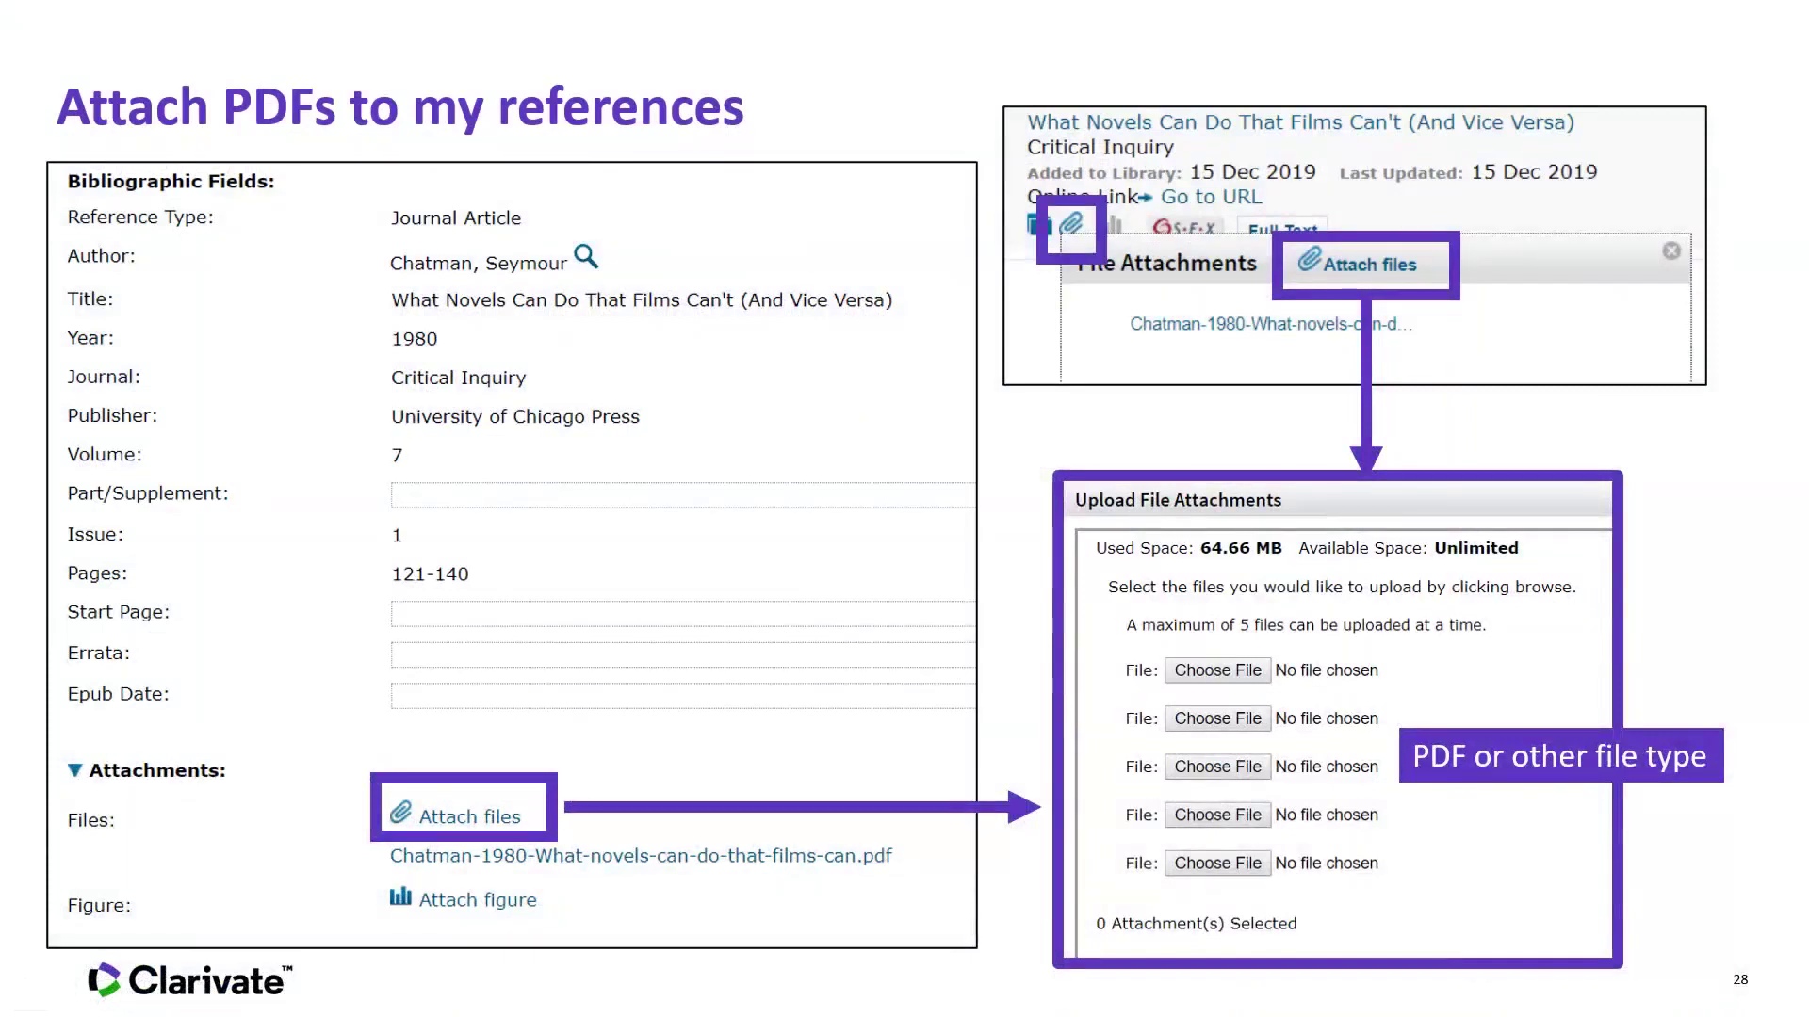
Step: Switch back to EndNote, look through the Misinformation in politics references and view the PDF of The Psychology of Fake News before minimizing it
{"action": "key", "text": "alt+Tab"}
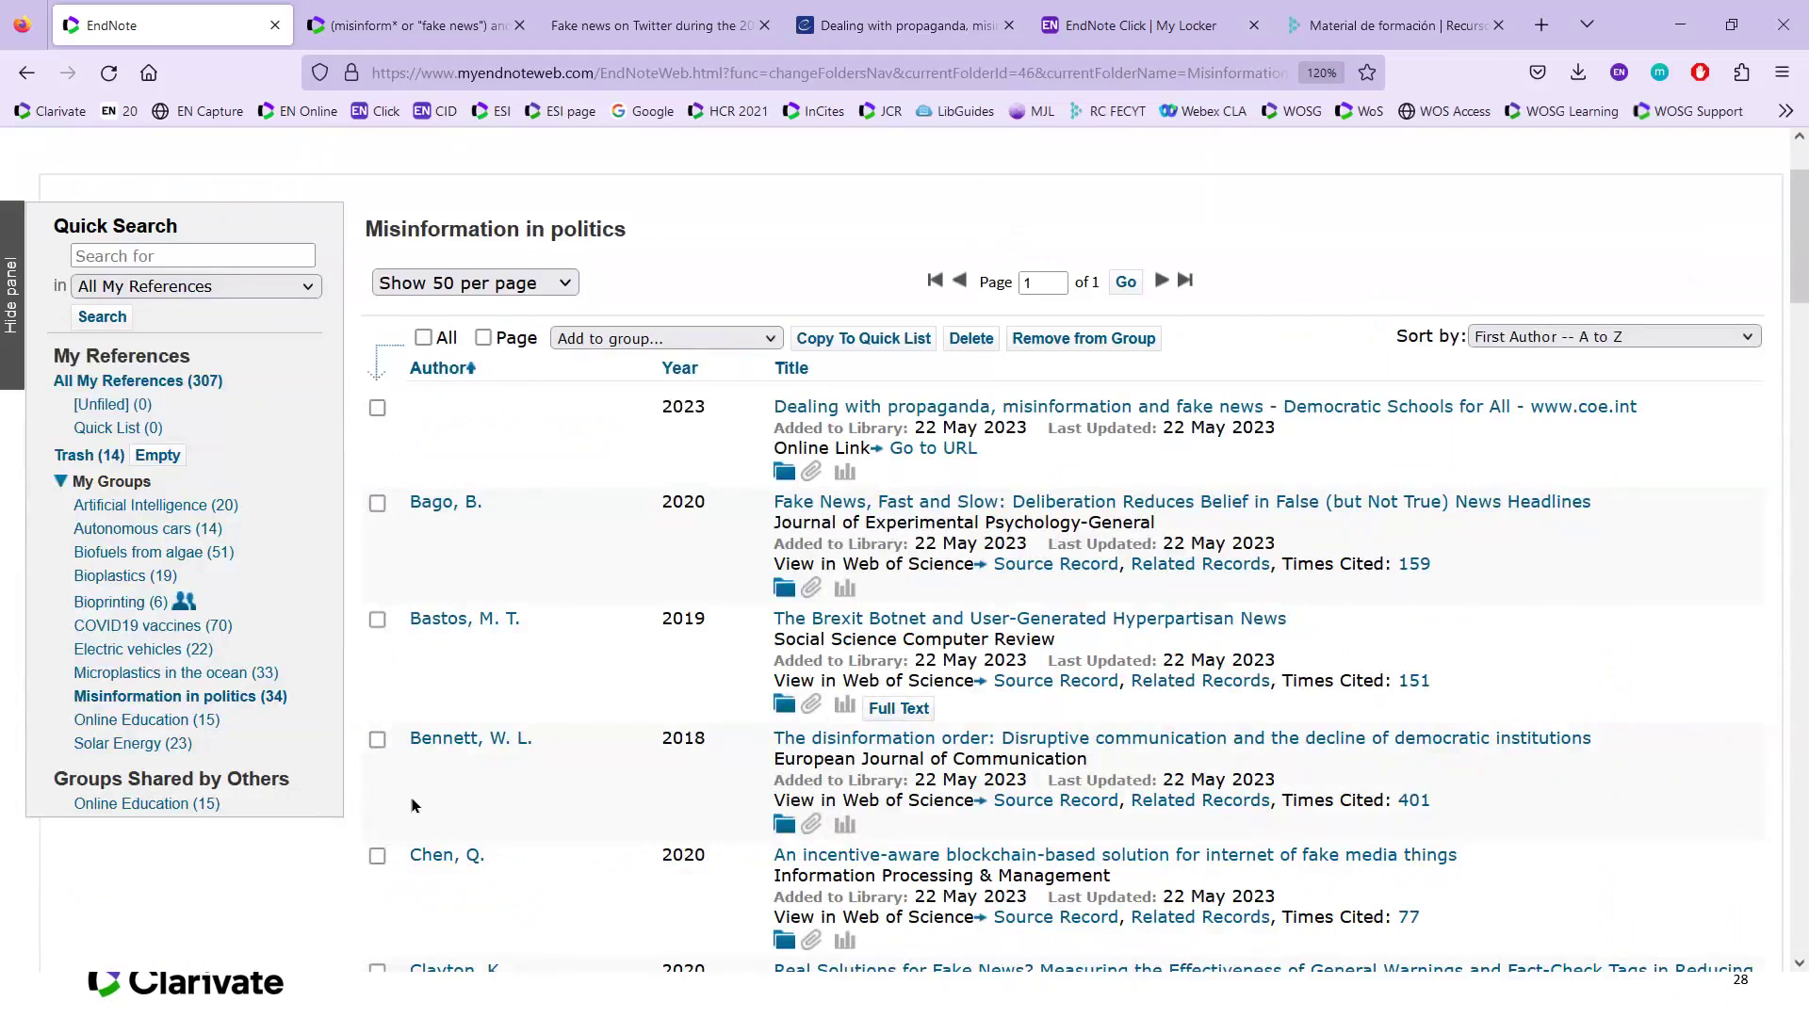
{"action": "scroll", "coordinate": [590, 695], "scroll_direction": "down", "scroll_amount": 3}
{"action": "scroll", "coordinate": [594, 694], "scroll_direction": "down", "scroll_amount": 1}
{"action": "scroll", "coordinate": [595, 693], "scroll_direction": "down", "scroll_amount": 7}
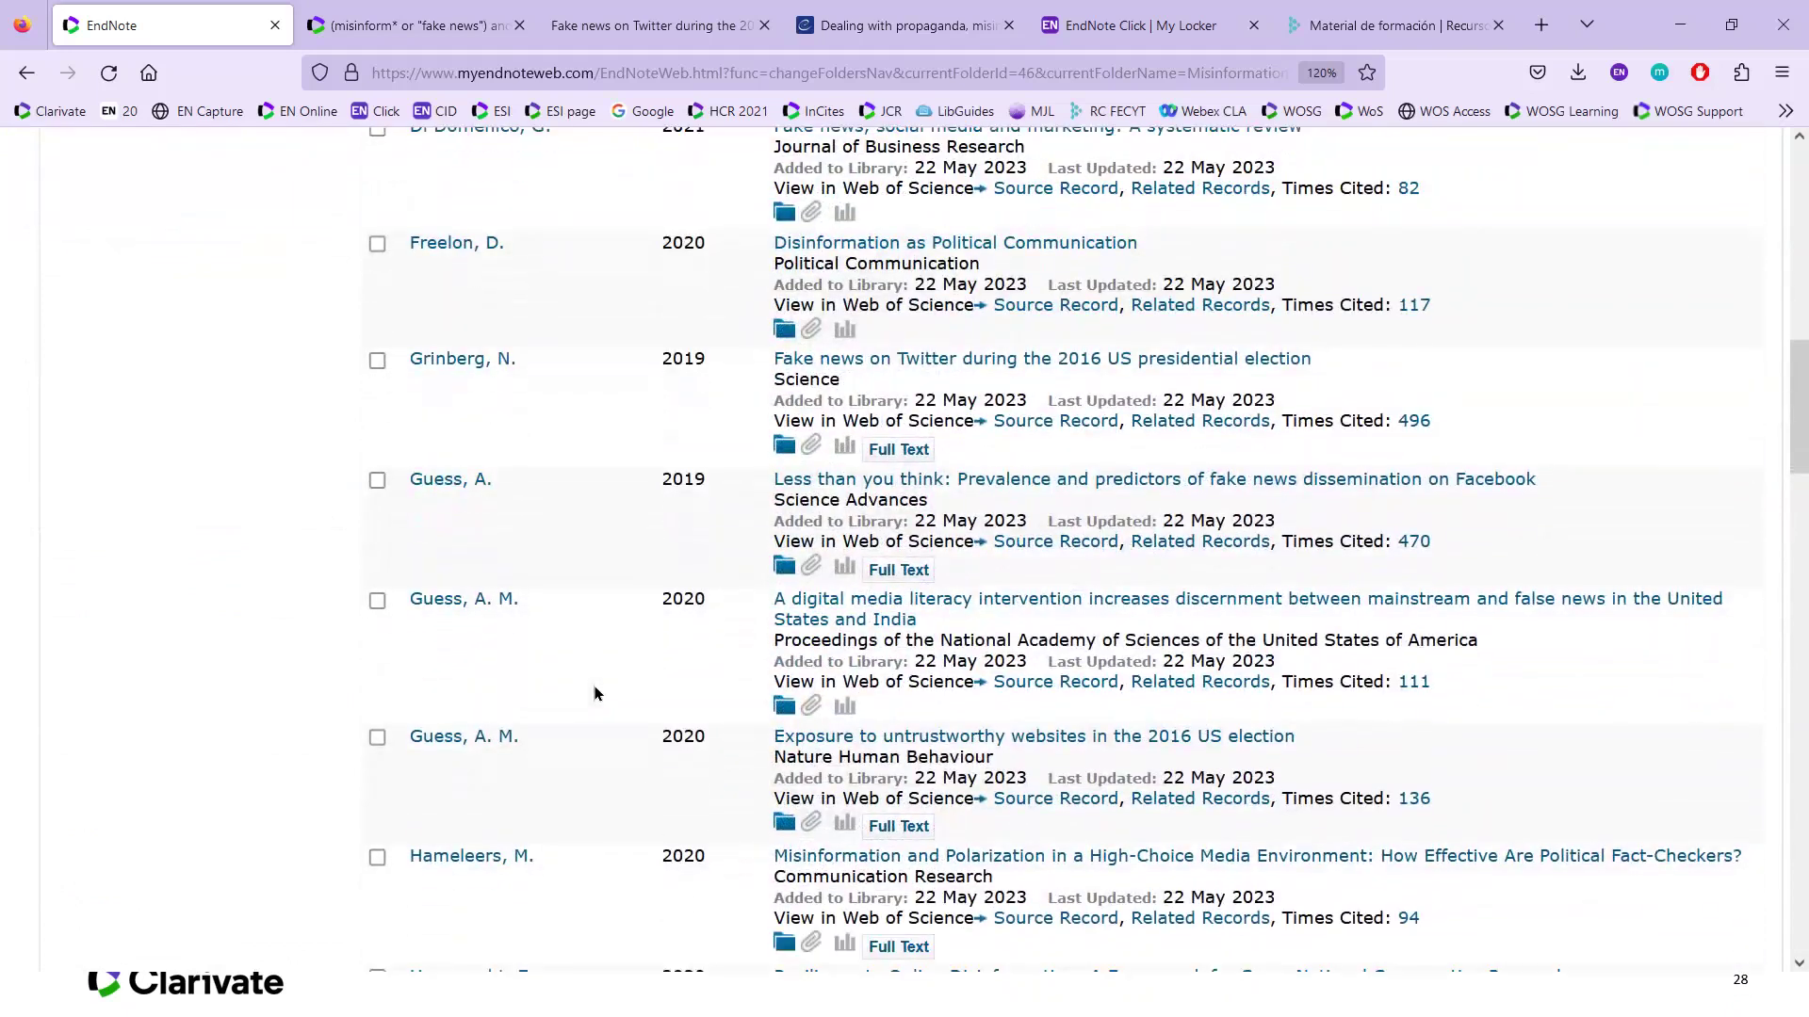
{"action": "scroll", "coordinate": [620, 691], "scroll_direction": "up", "scroll_amount": 2}
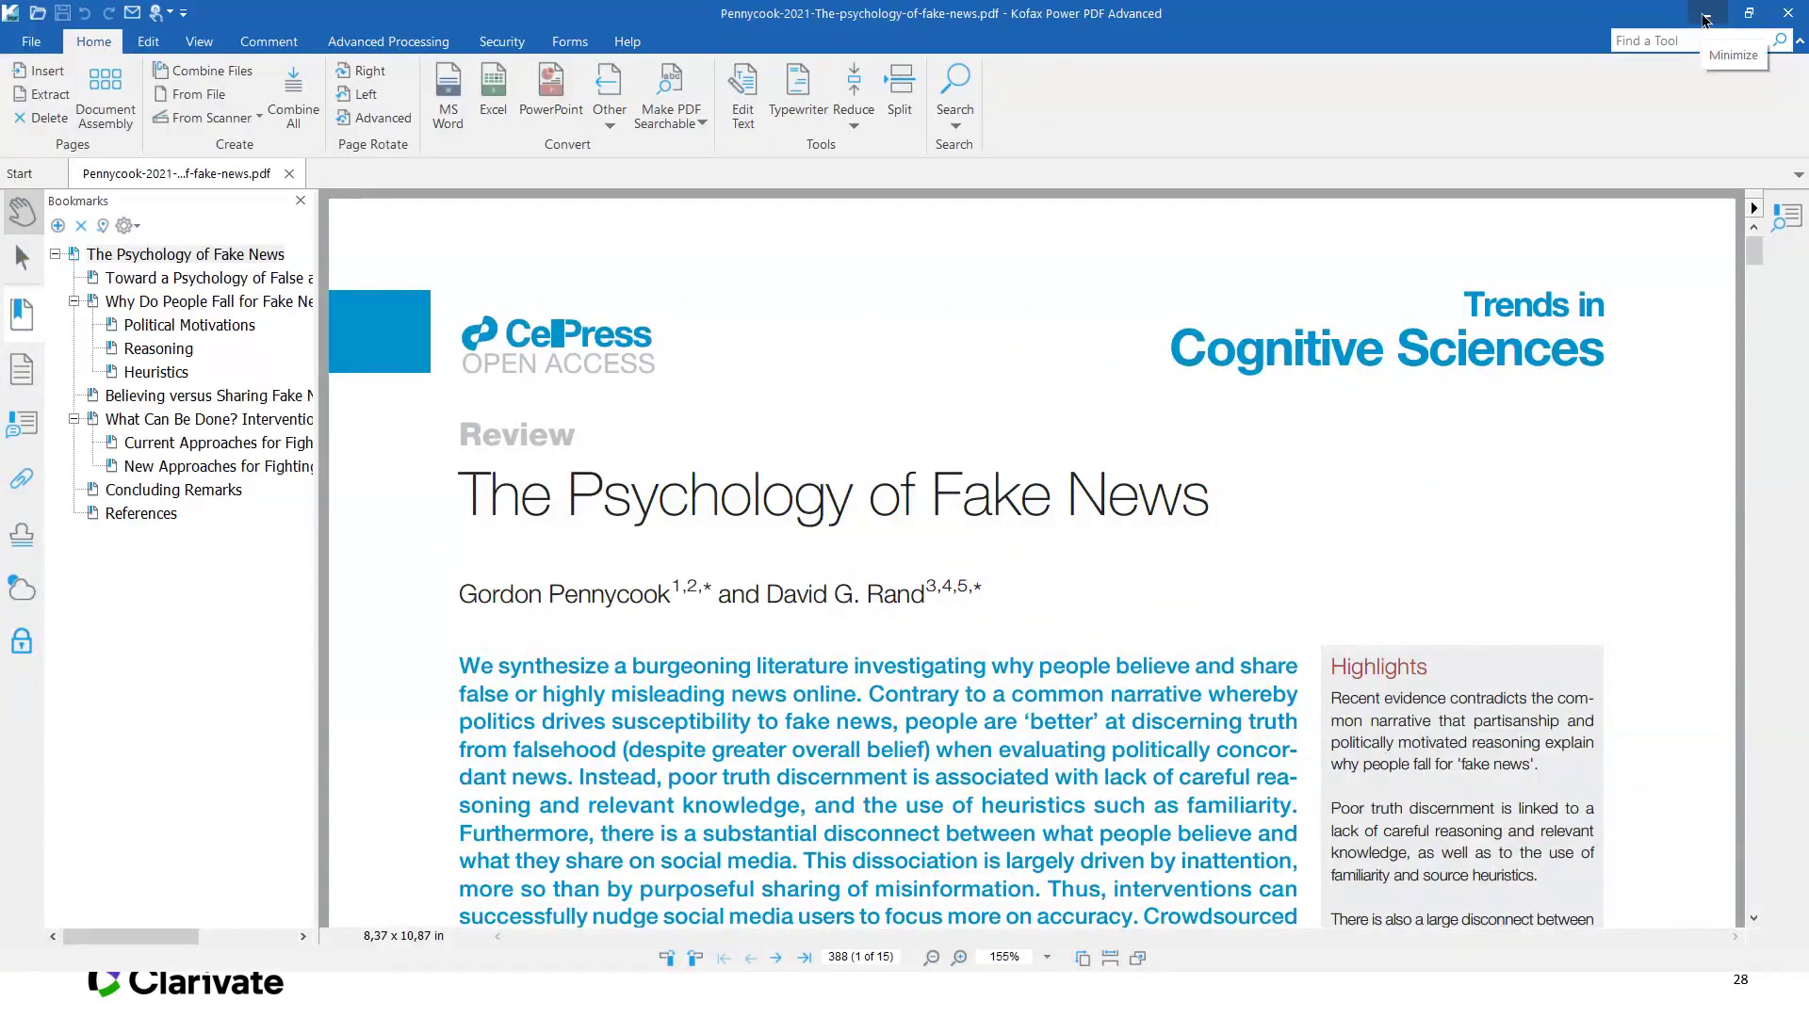
{"action": "left_click", "coordinate": [1705, 19]}
Step: Search all references for "psychilogy fake" and look through the results for The Psychology of Fake News
{"action": "scroll", "coordinate": [28, 431], "scroll_direction": "up", "scroll_amount": 10}
{"action": "left_click", "coordinate": [127, 395]}
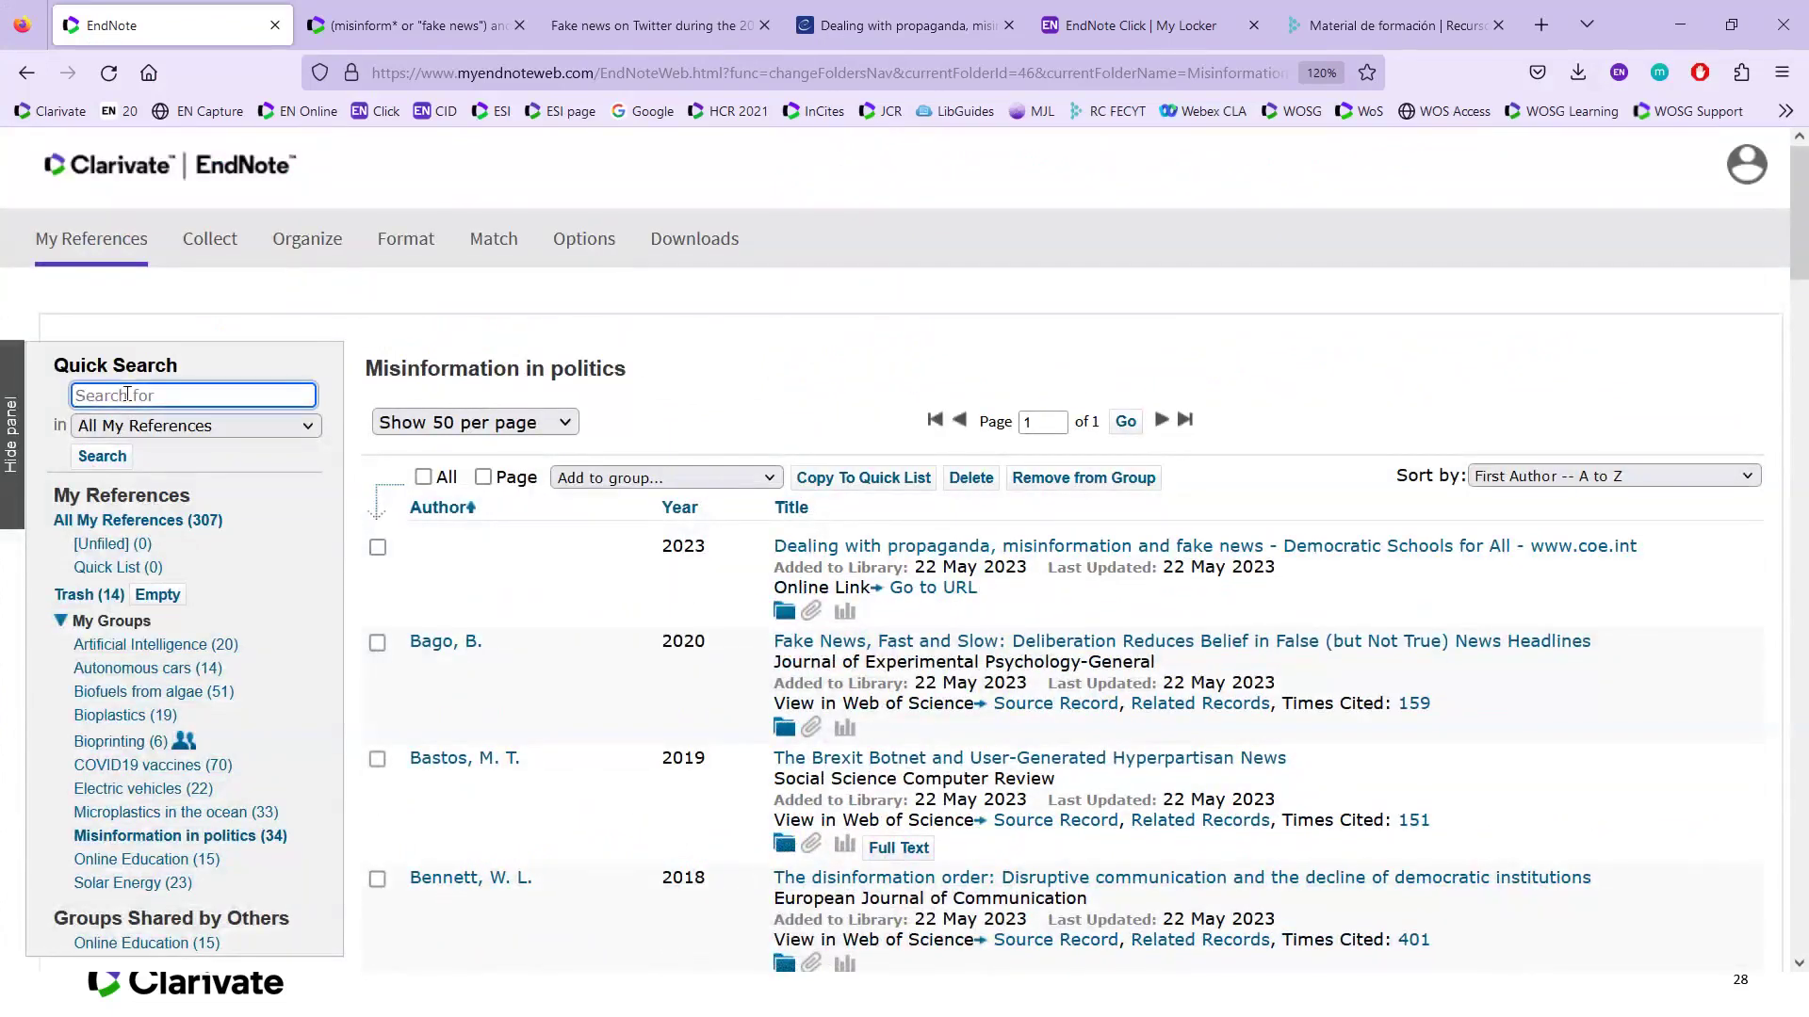
{"action": "type", "text": "psychilogy iof"}
{"action": "key", "text": "BackSpace"}
{"action": "key", "text": "BackSpace"}
{"action": "key", "text": "BackSpace"}
{"action": "type", "text": "fake"}
{"action": "key", "text": "Return"}
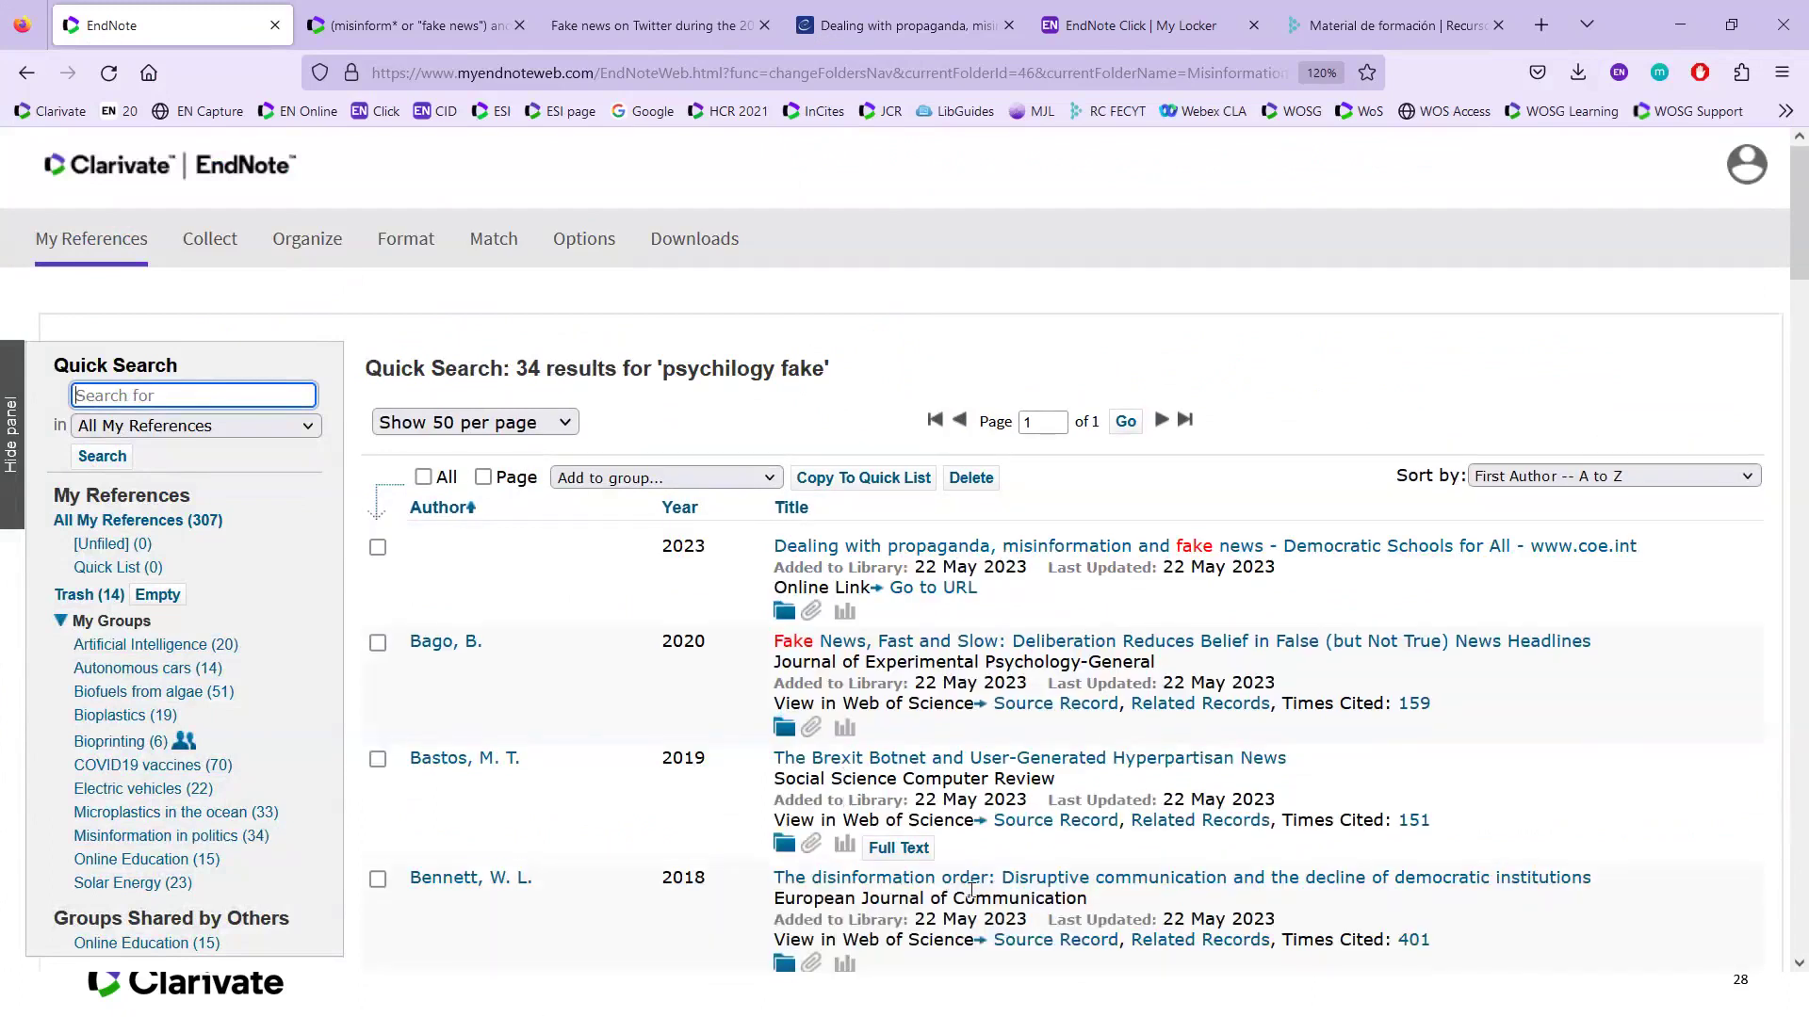
{"action": "scroll", "coordinate": [1006, 831], "scroll_direction": "down", "scroll_amount": 2}
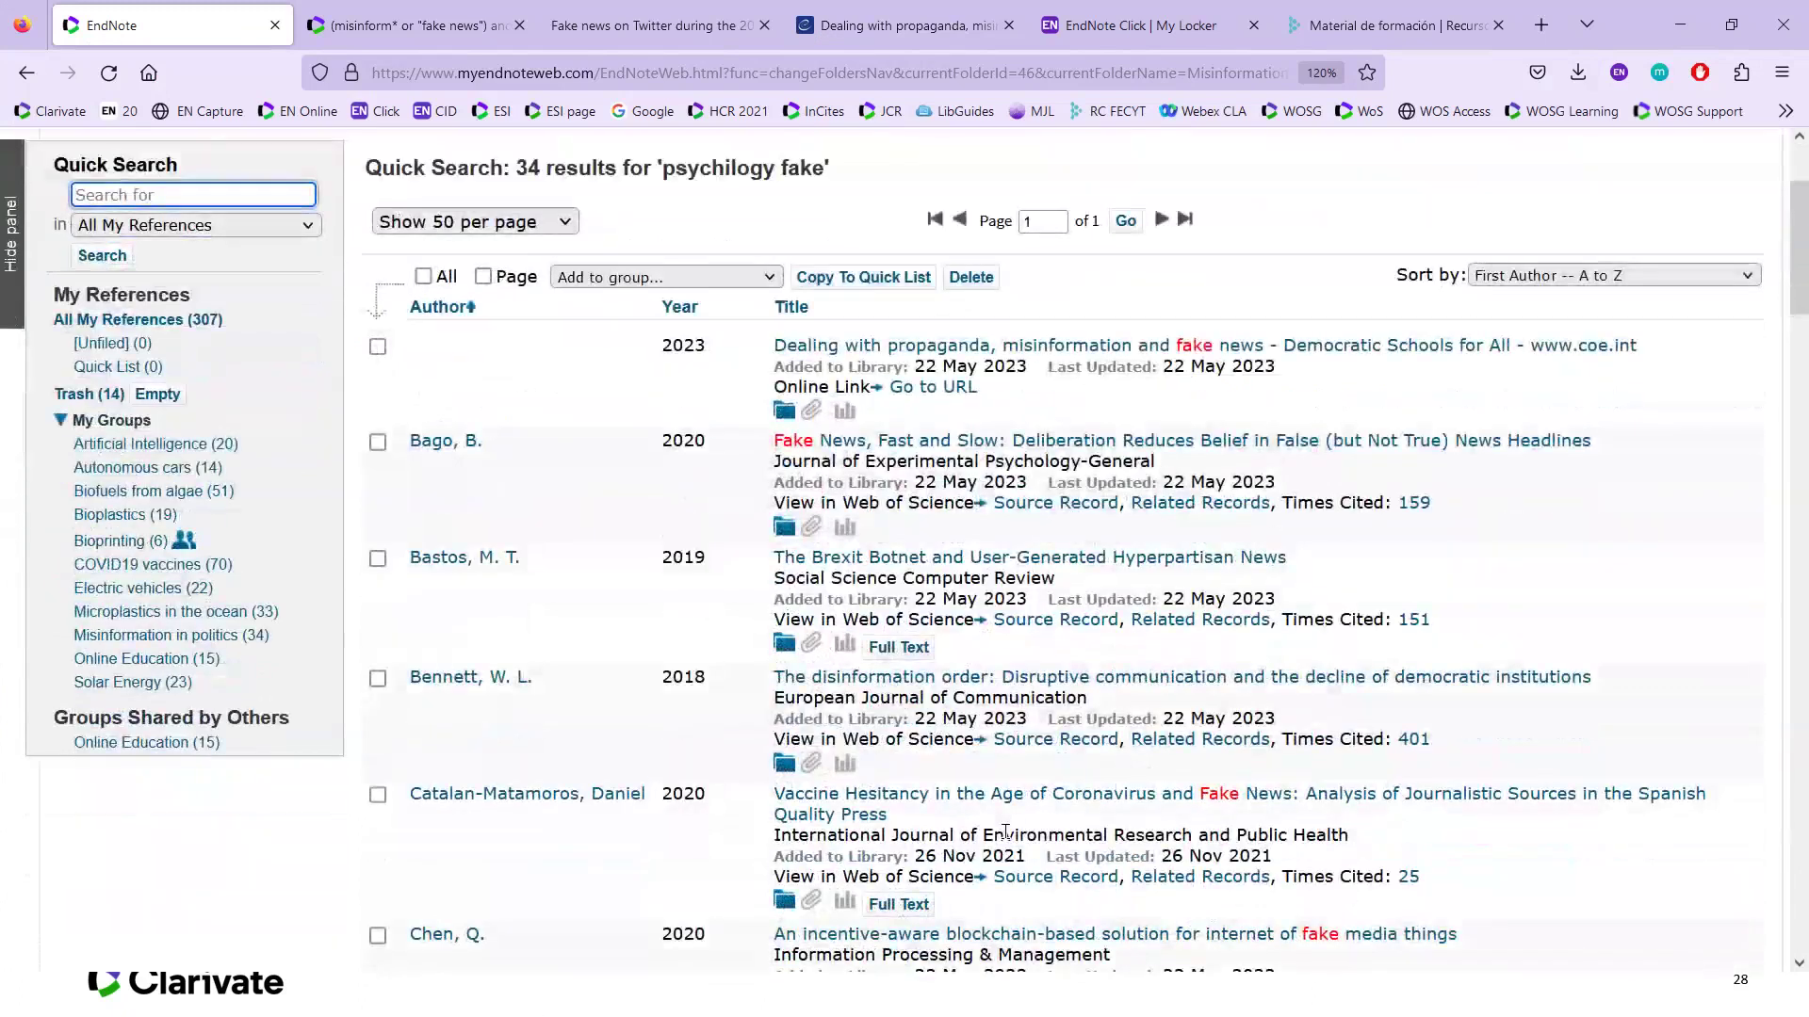
{"action": "scroll", "coordinate": [1007, 831], "scroll_direction": "down", "scroll_amount": 8}
{"action": "scroll", "coordinate": [1006, 840], "scroll_direction": "down", "scroll_amount": 4}
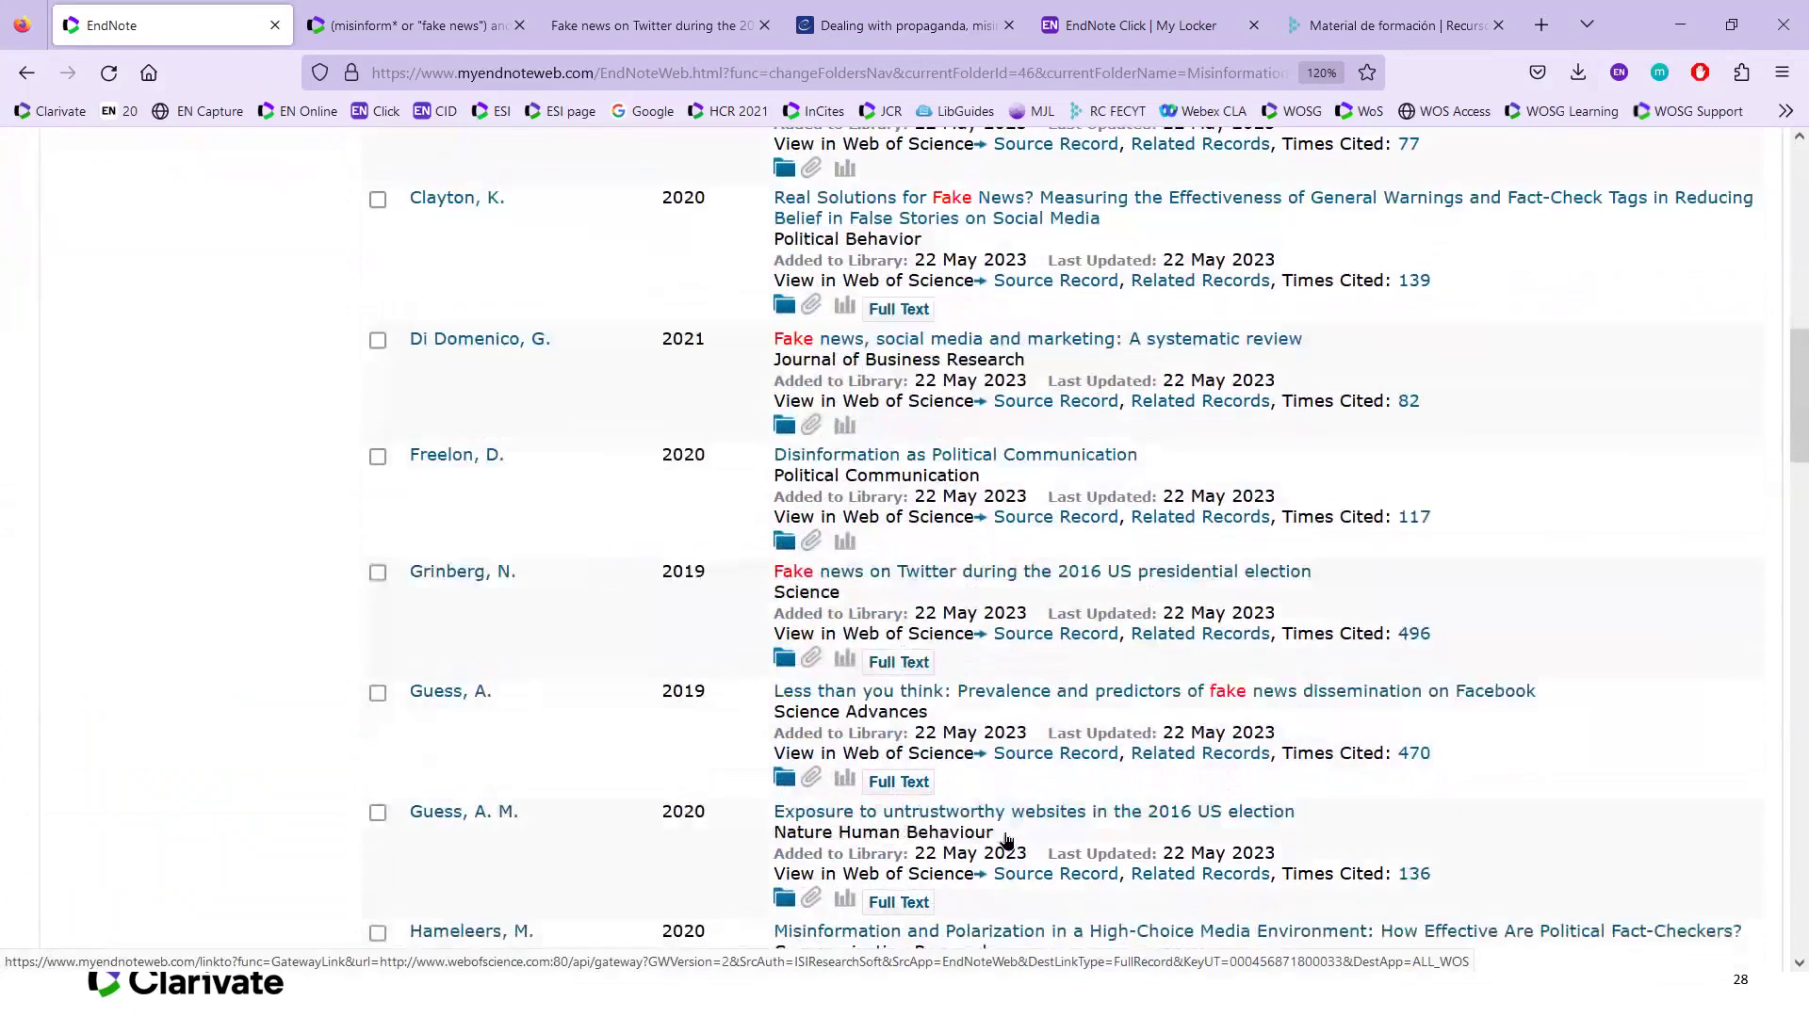
{"action": "scroll", "coordinate": [1006, 839], "scroll_direction": "up", "scroll_amount": 13}
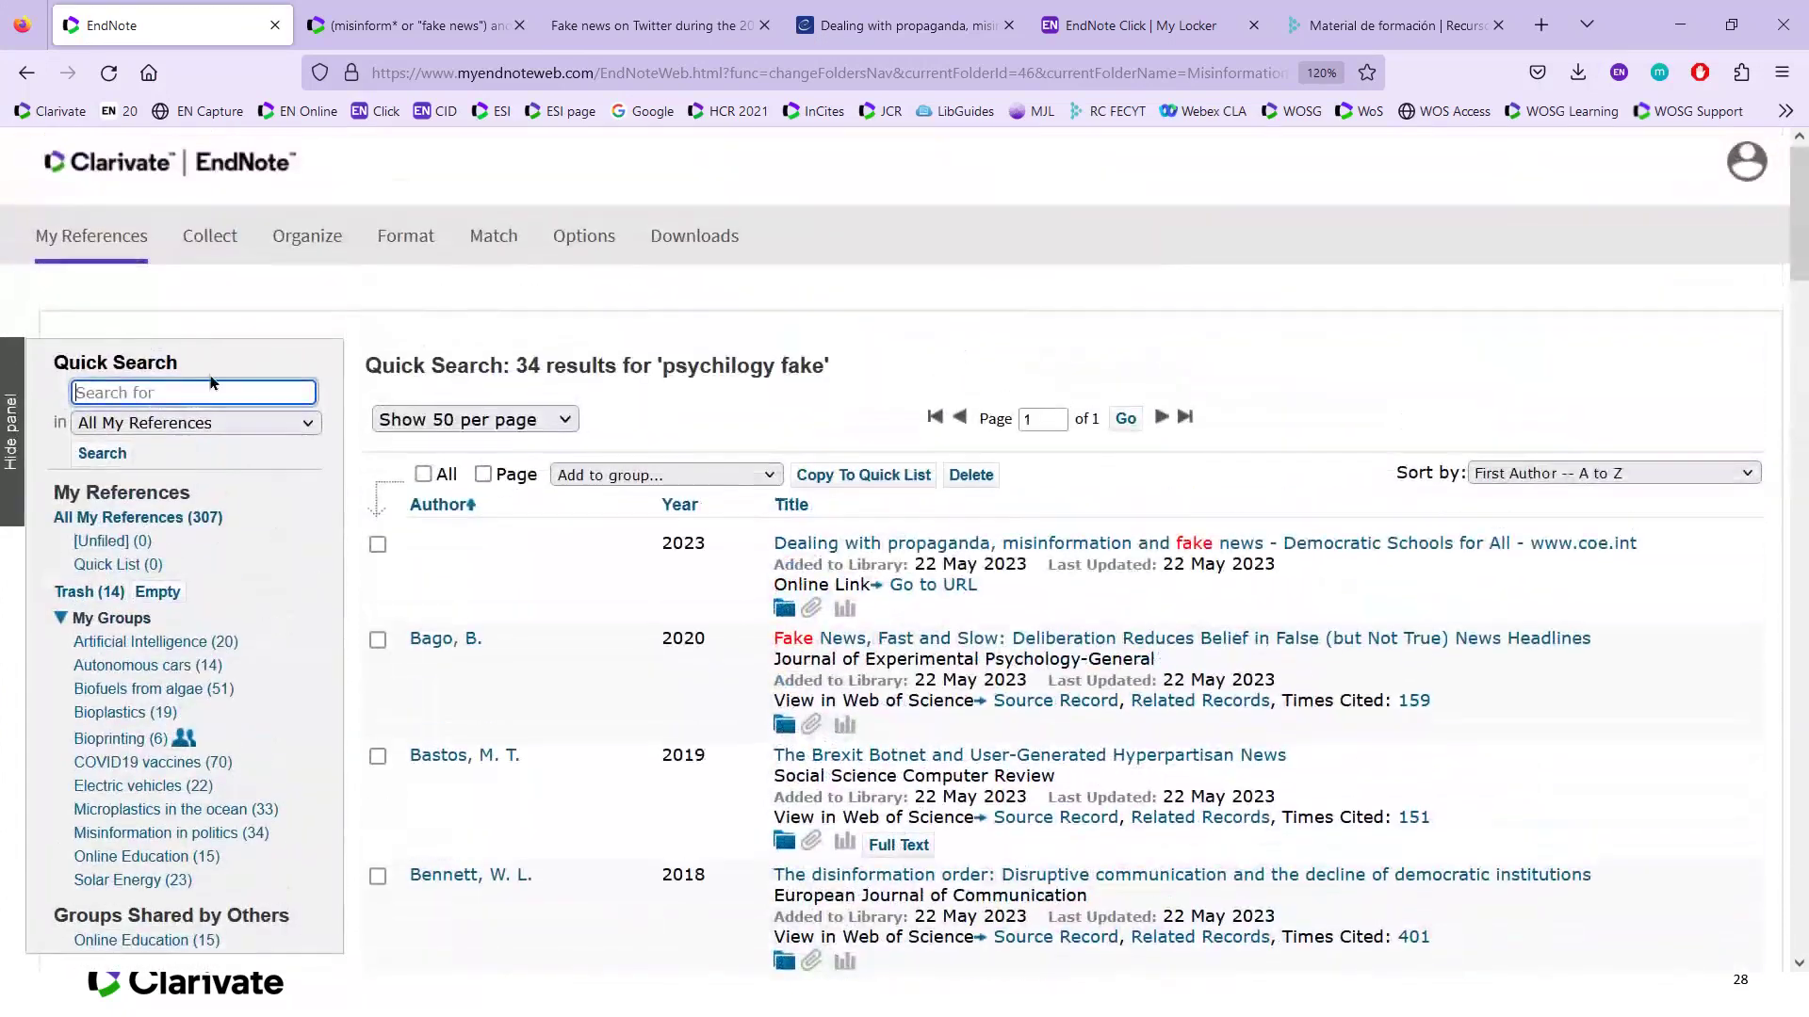
Step: Search all references for "psychology" and open the record of The Psychology of Fake News
{"action": "left_click", "coordinate": [210, 394]}
{"action": "type", "text": "psy"}
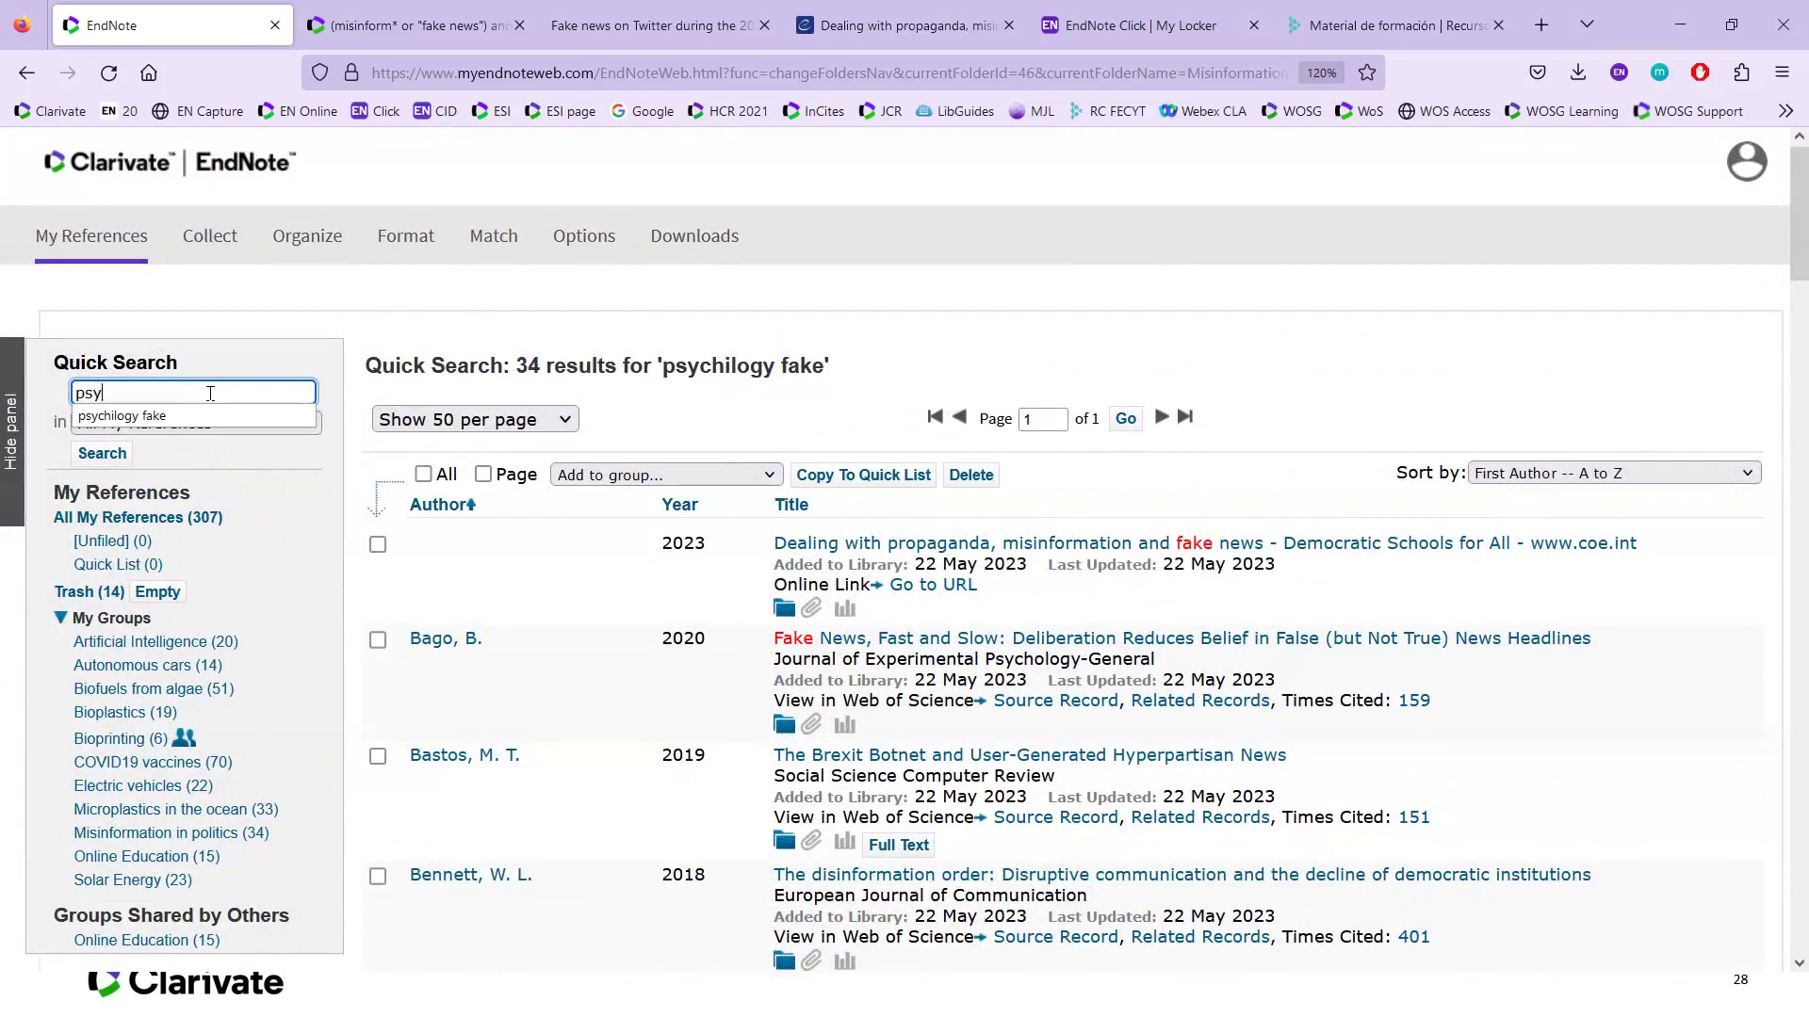
{"action": "type", "text": "choloi"}
{"action": "key", "text": "BackSpace"}
{"action": "type", "text": "gy"}
{"action": "key", "text": "Return"}
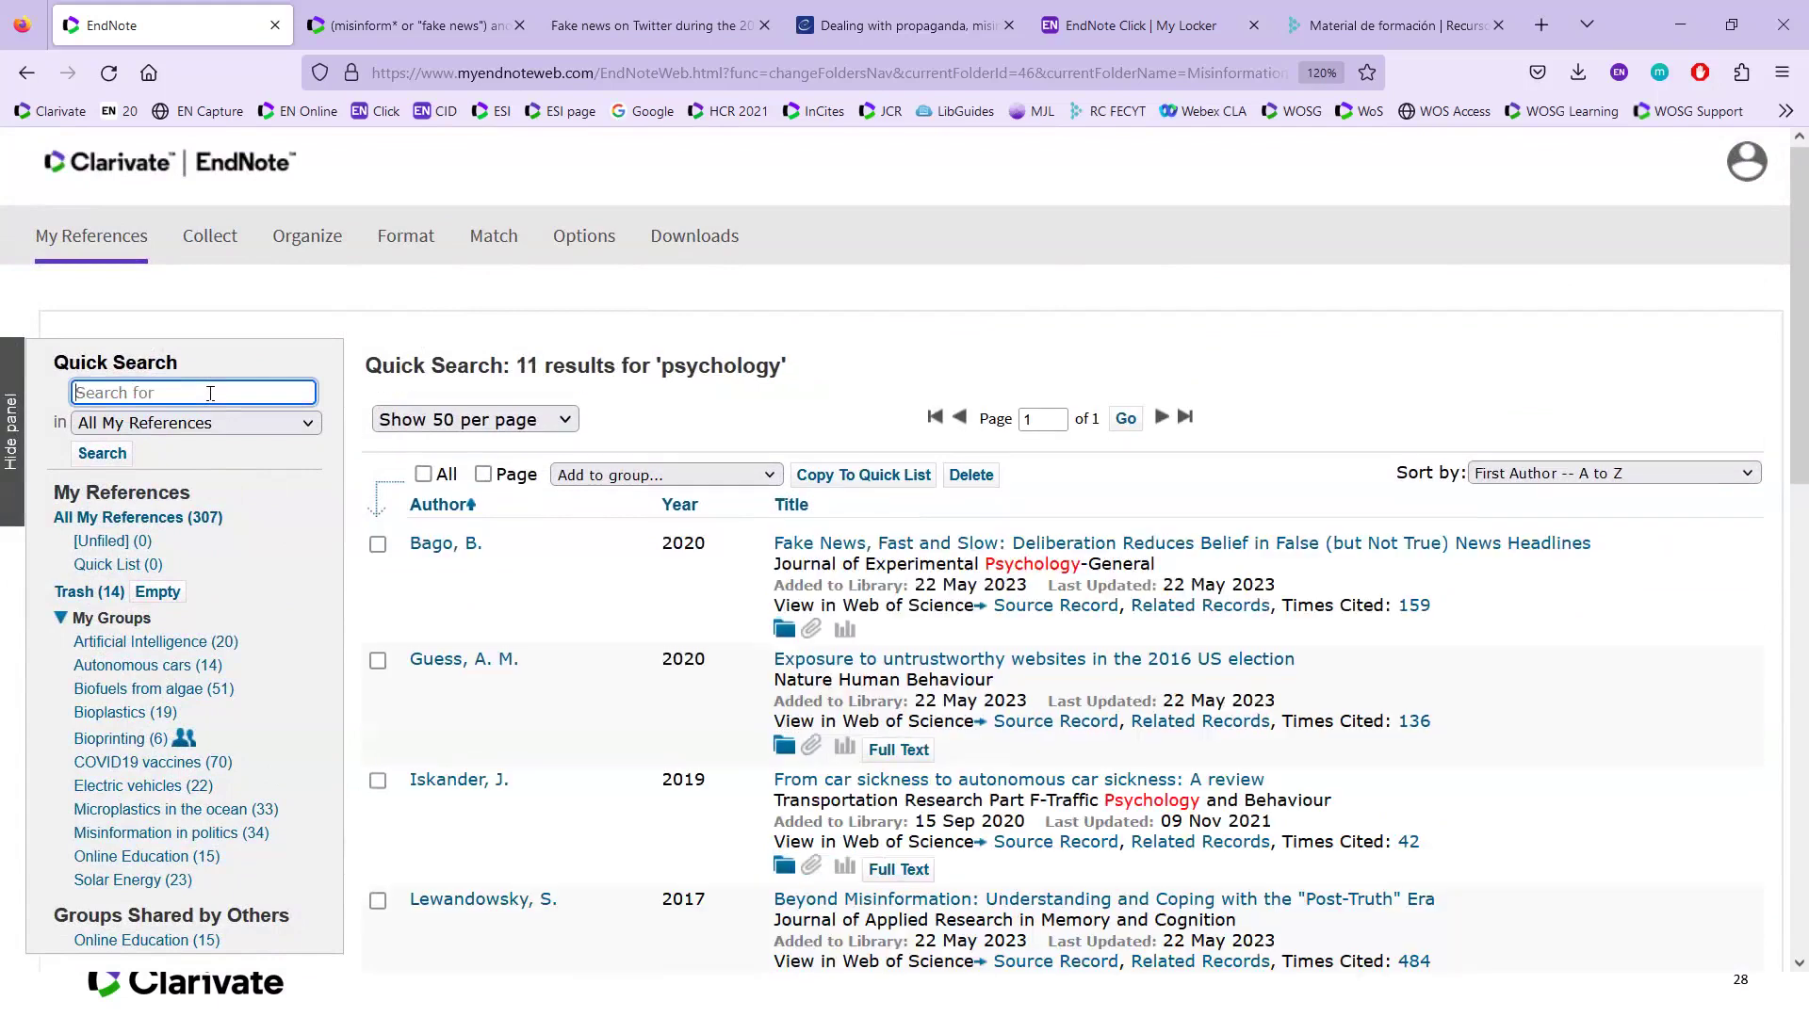
{"action": "scroll", "coordinate": [1077, 608], "scroll_direction": "down", "scroll_amount": 5}
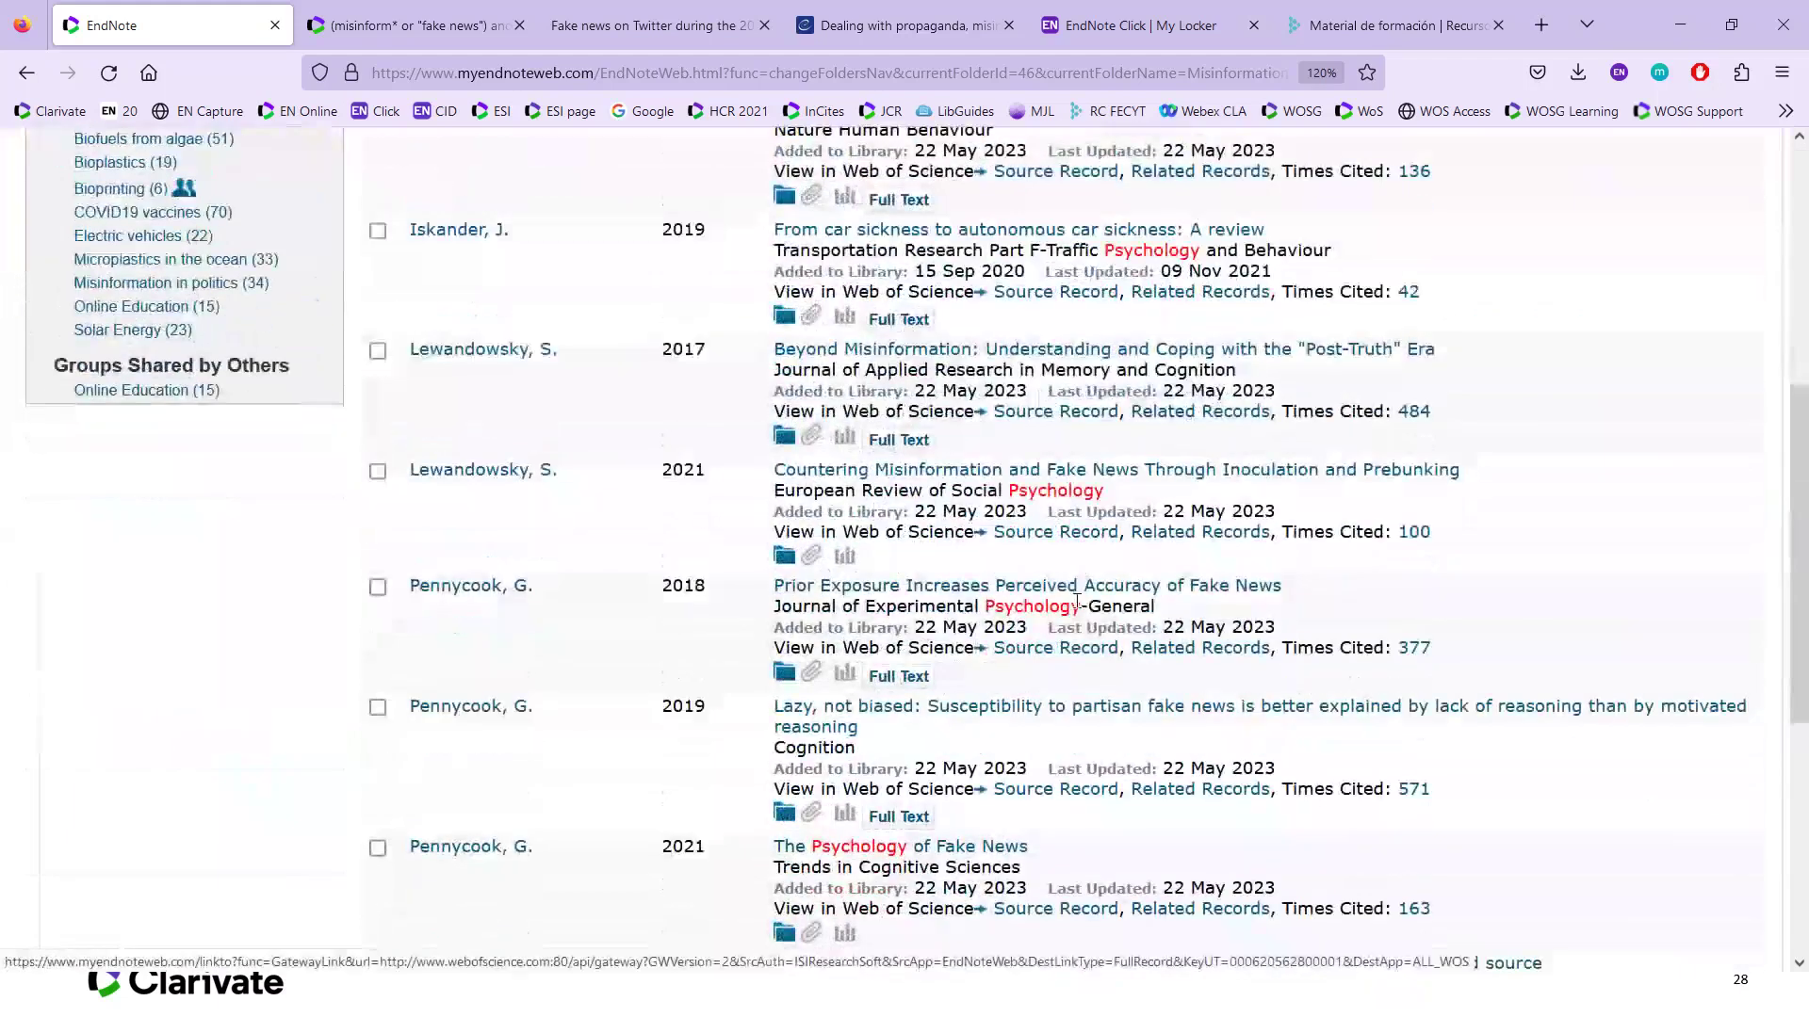
{"action": "scroll", "coordinate": [1077, 600], "scroll_direction": "down", "scroll_amount": 3}
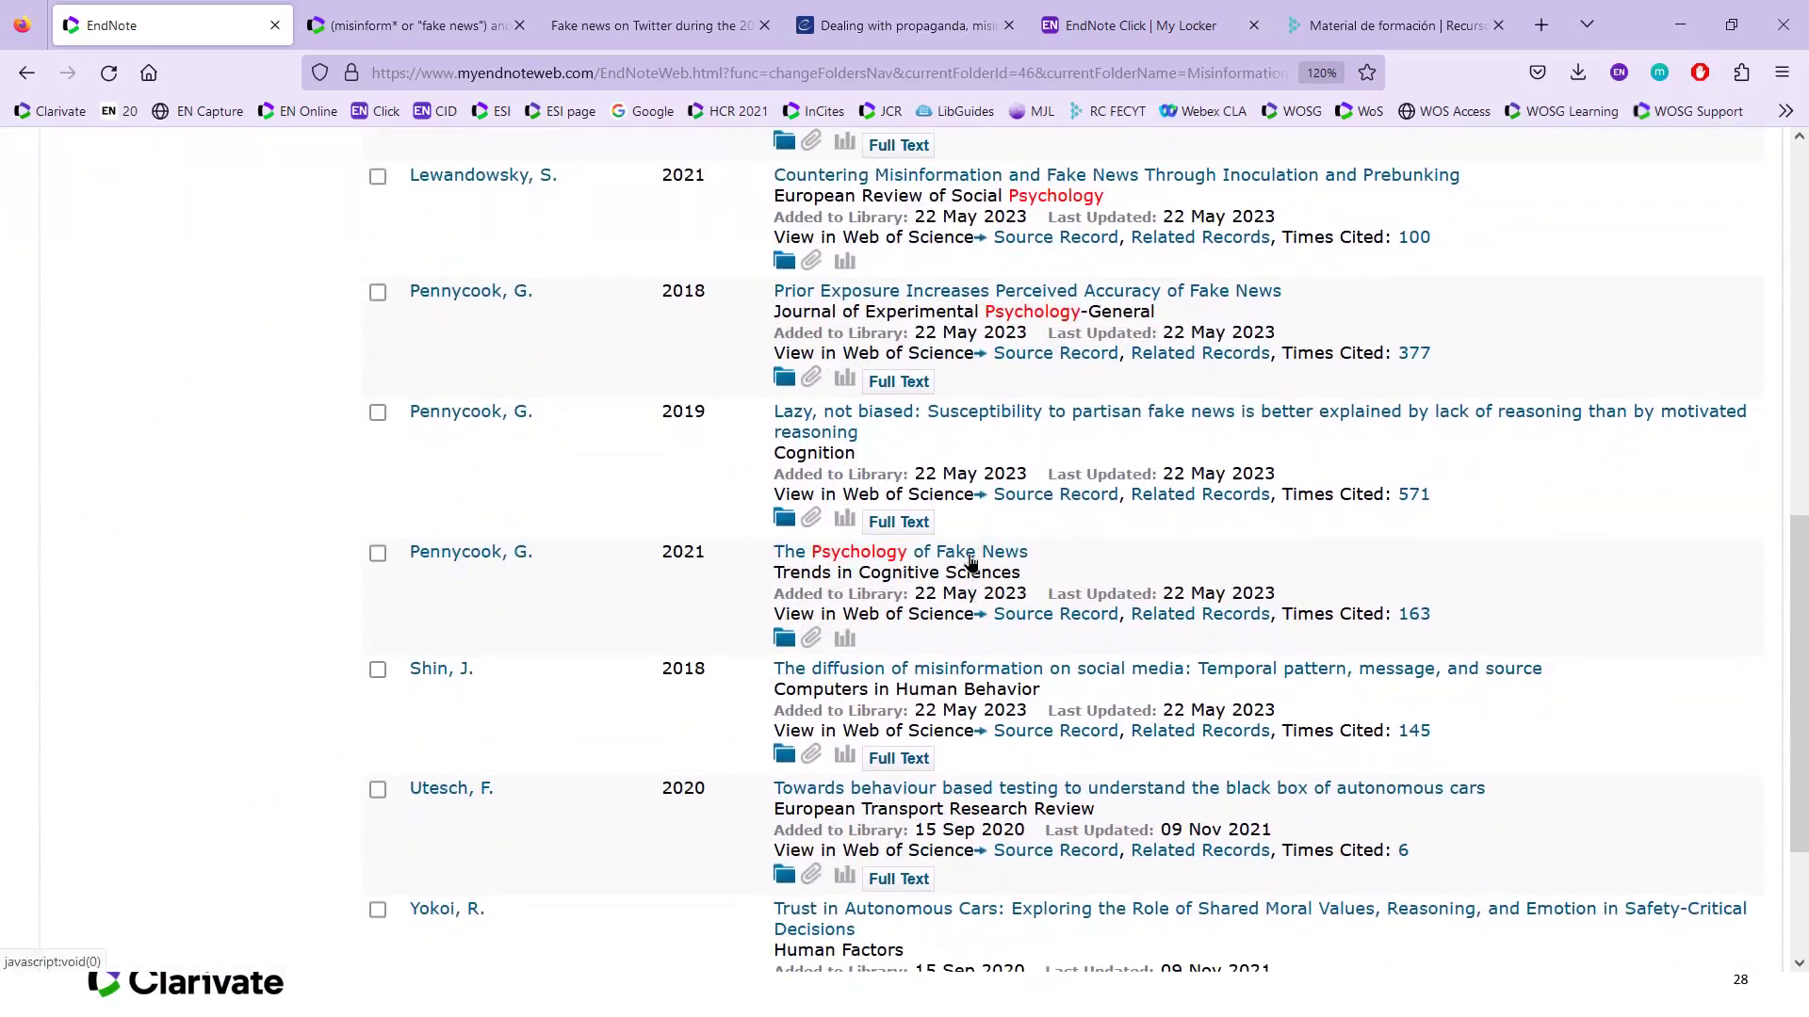
{"action": "left_click", "coordinate": [970, 556]}
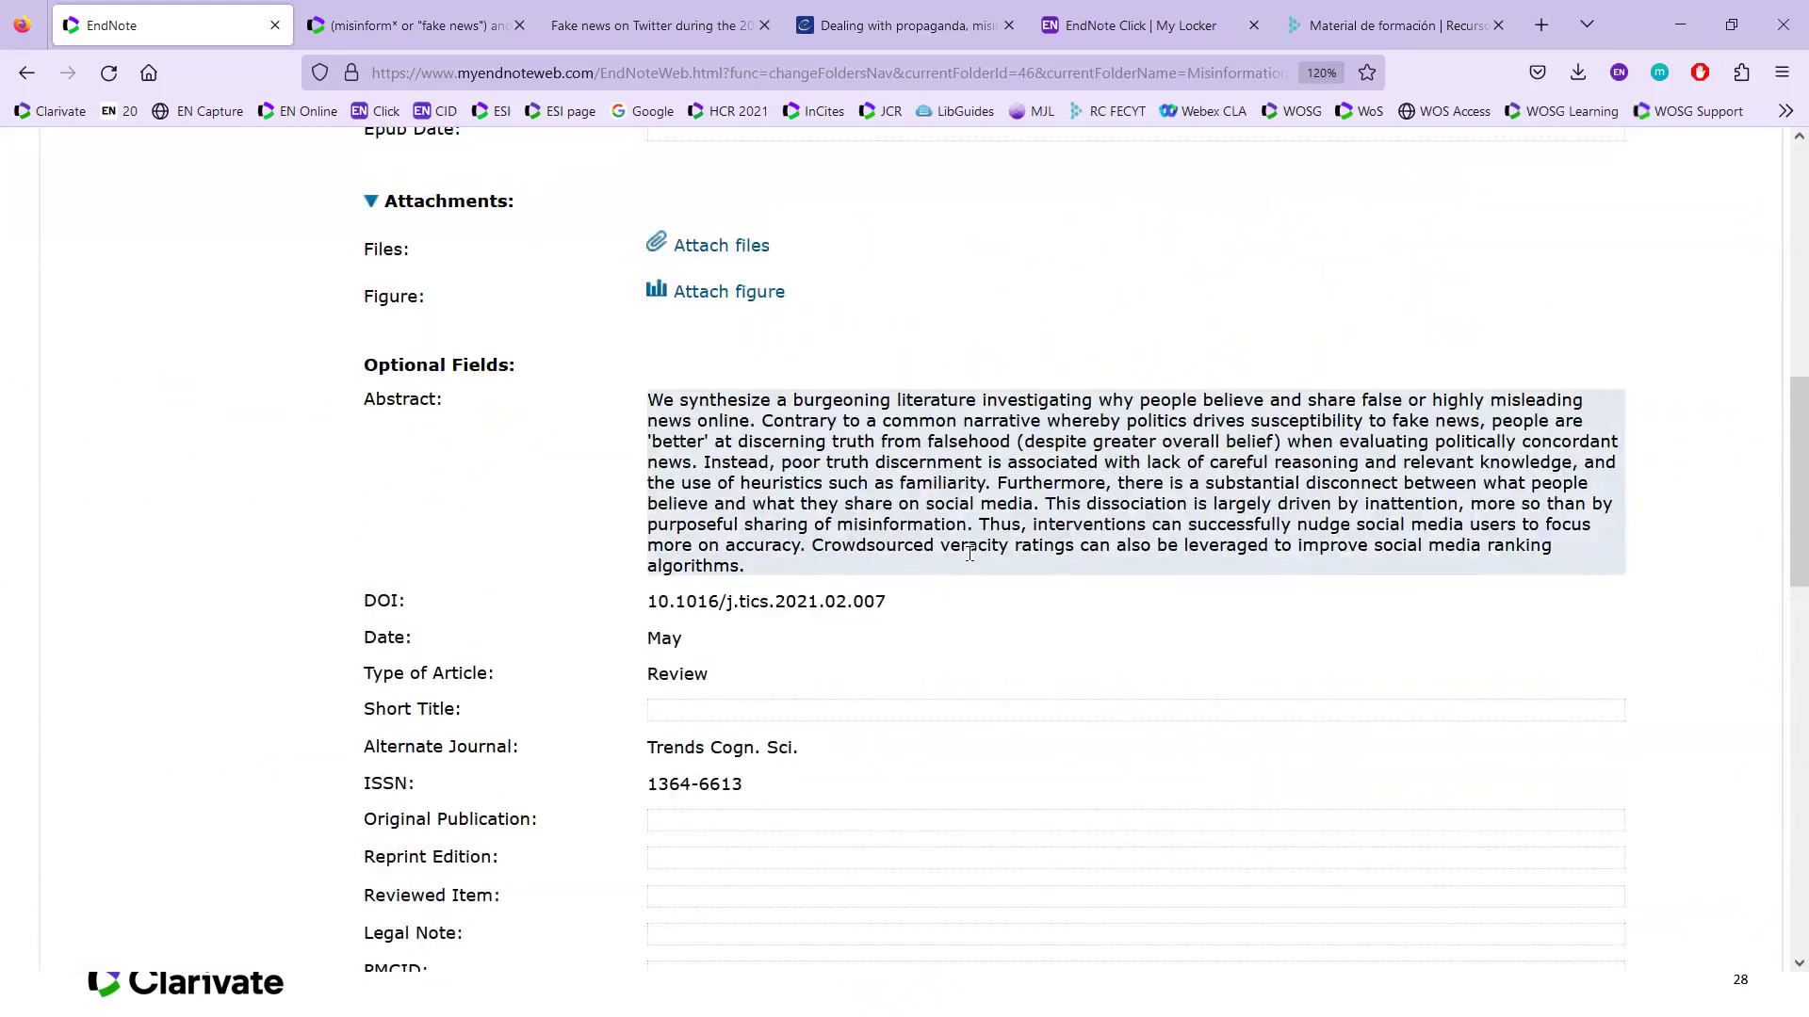
Step: Attach the file Pennycook-2021-The-psychology-of-fake-news.pdf from the Downloads folder to the reference and close the upload dialog
{"action": "scroll", "coordinate": [970, 553], "scroll_direction": "up", "scroll_amount": 5}
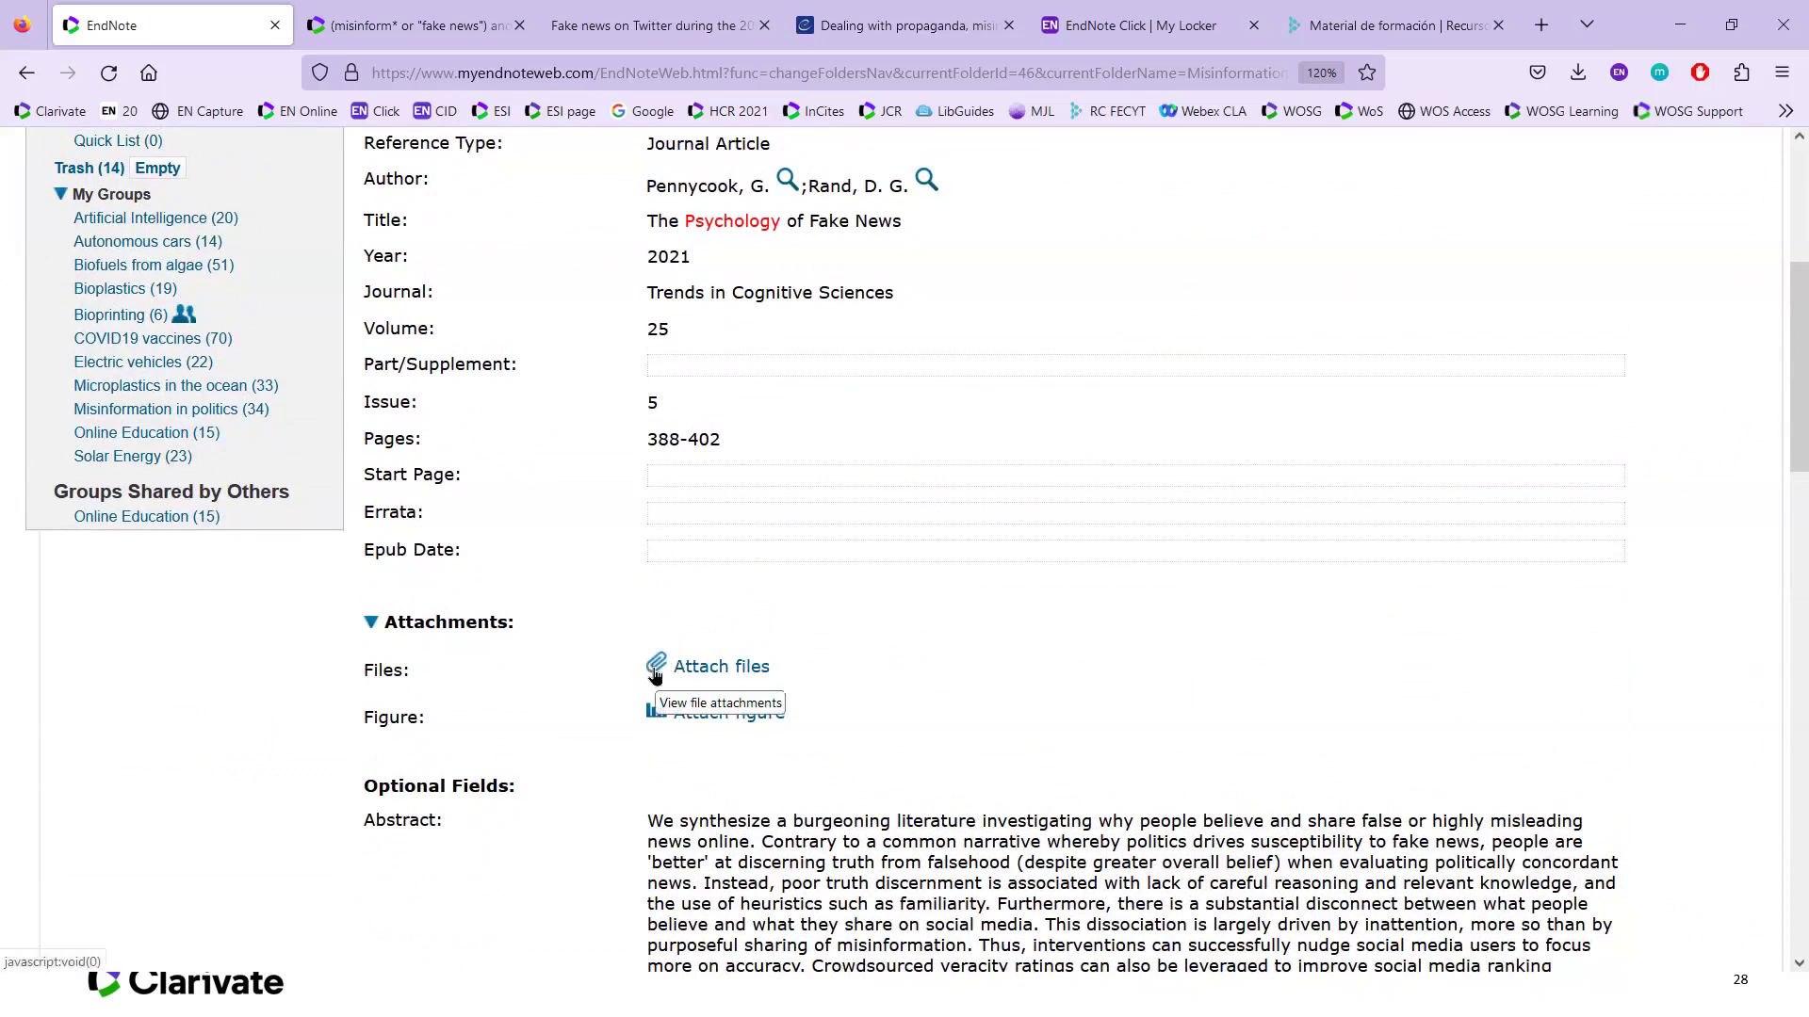
{"action": "left_click", "coordinate": [655, 672]}
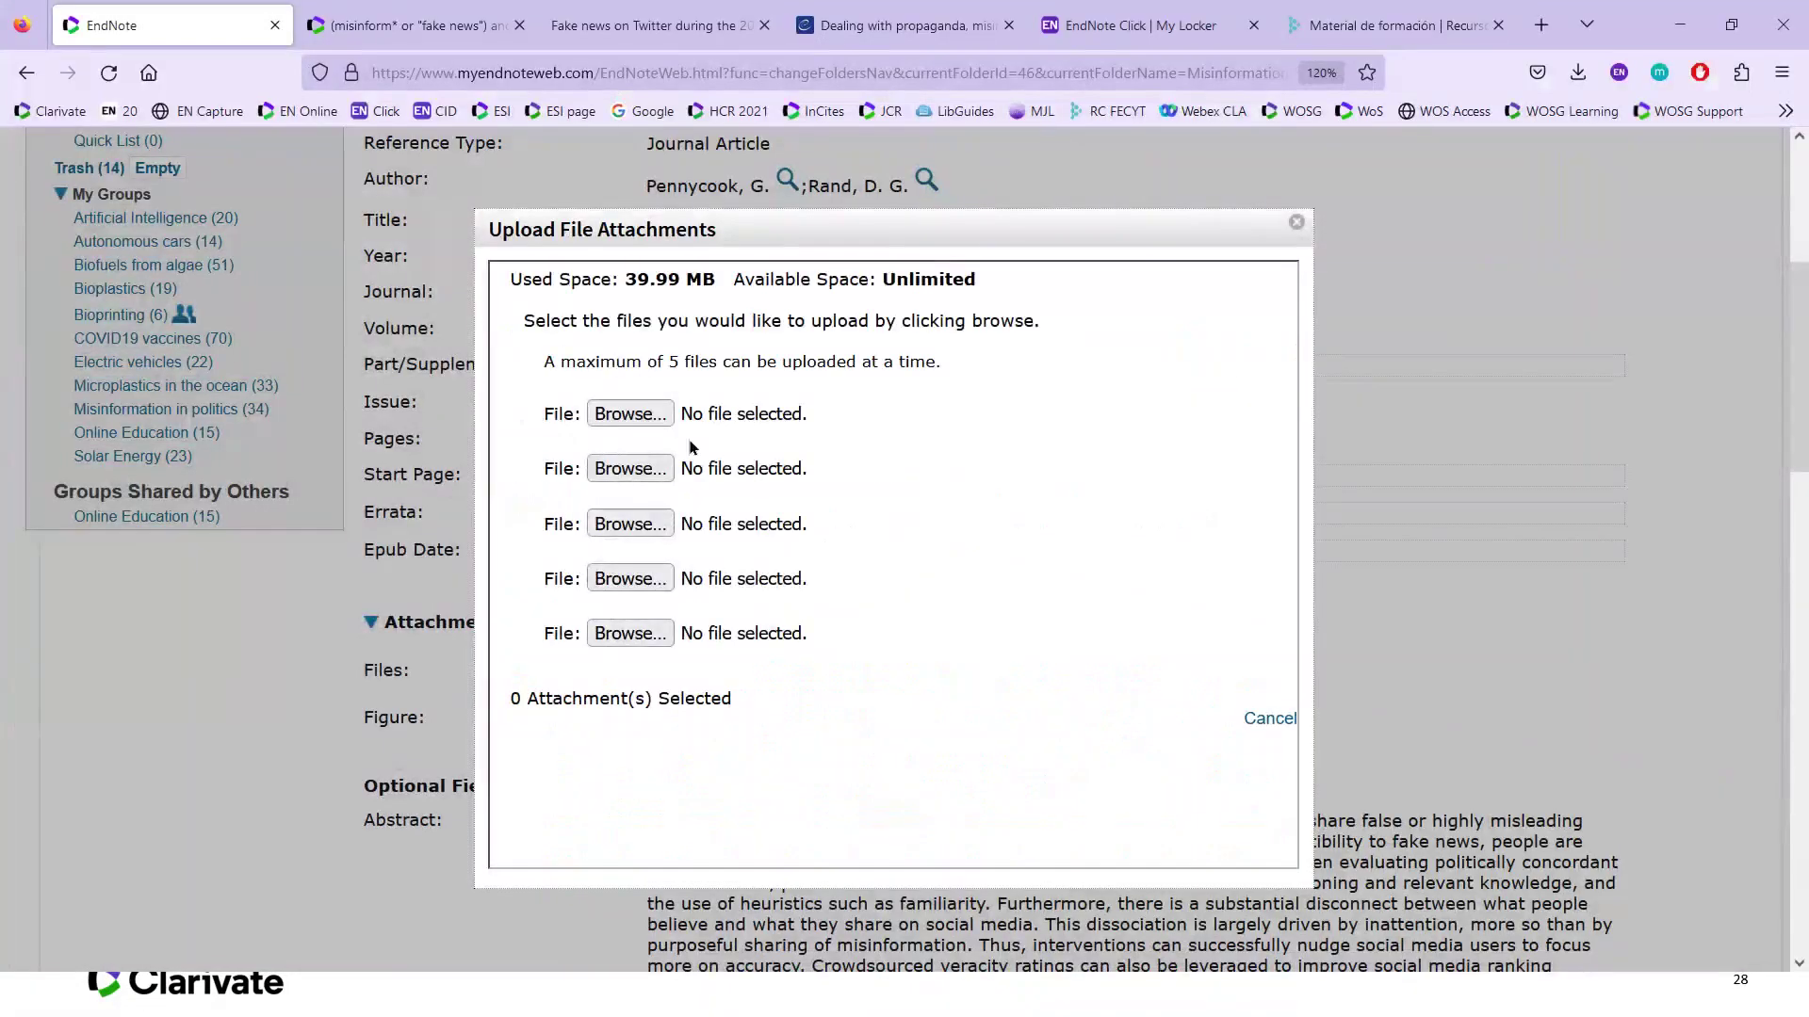
{"action": "left_click", "coordinate": [608, 416]}
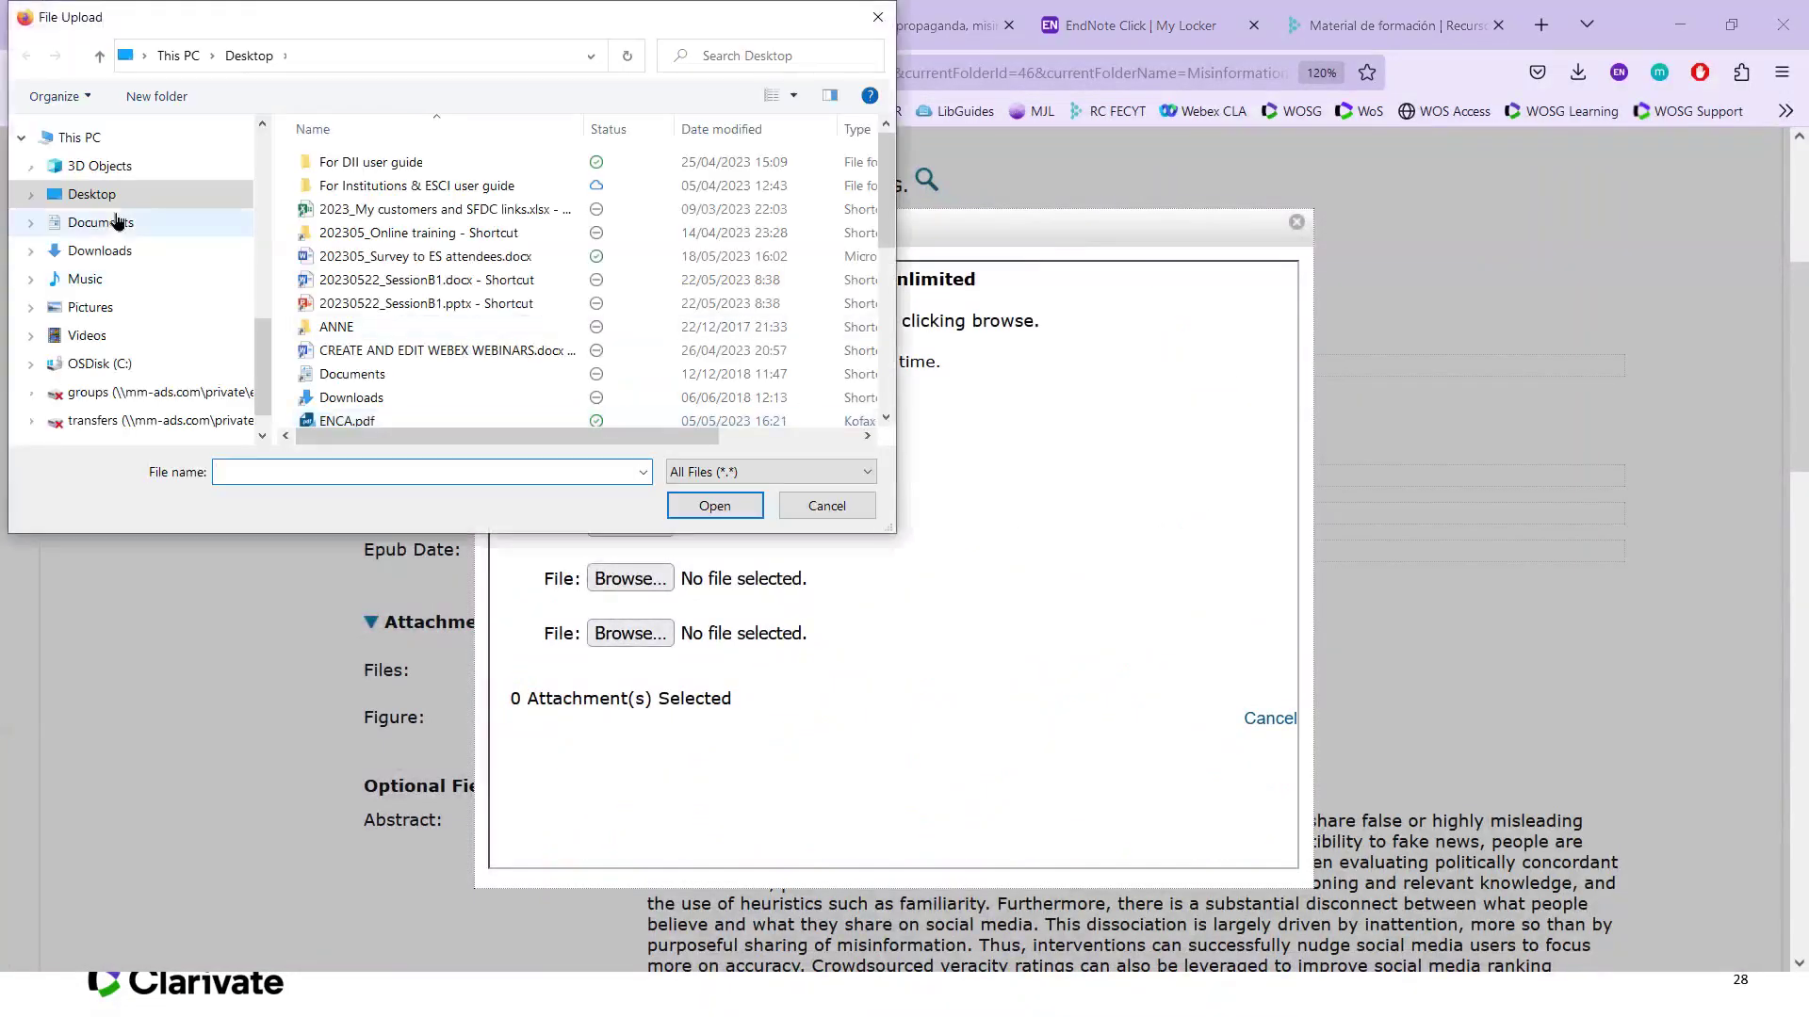
{"action": "left_click", "coordinate": [110, 250]}
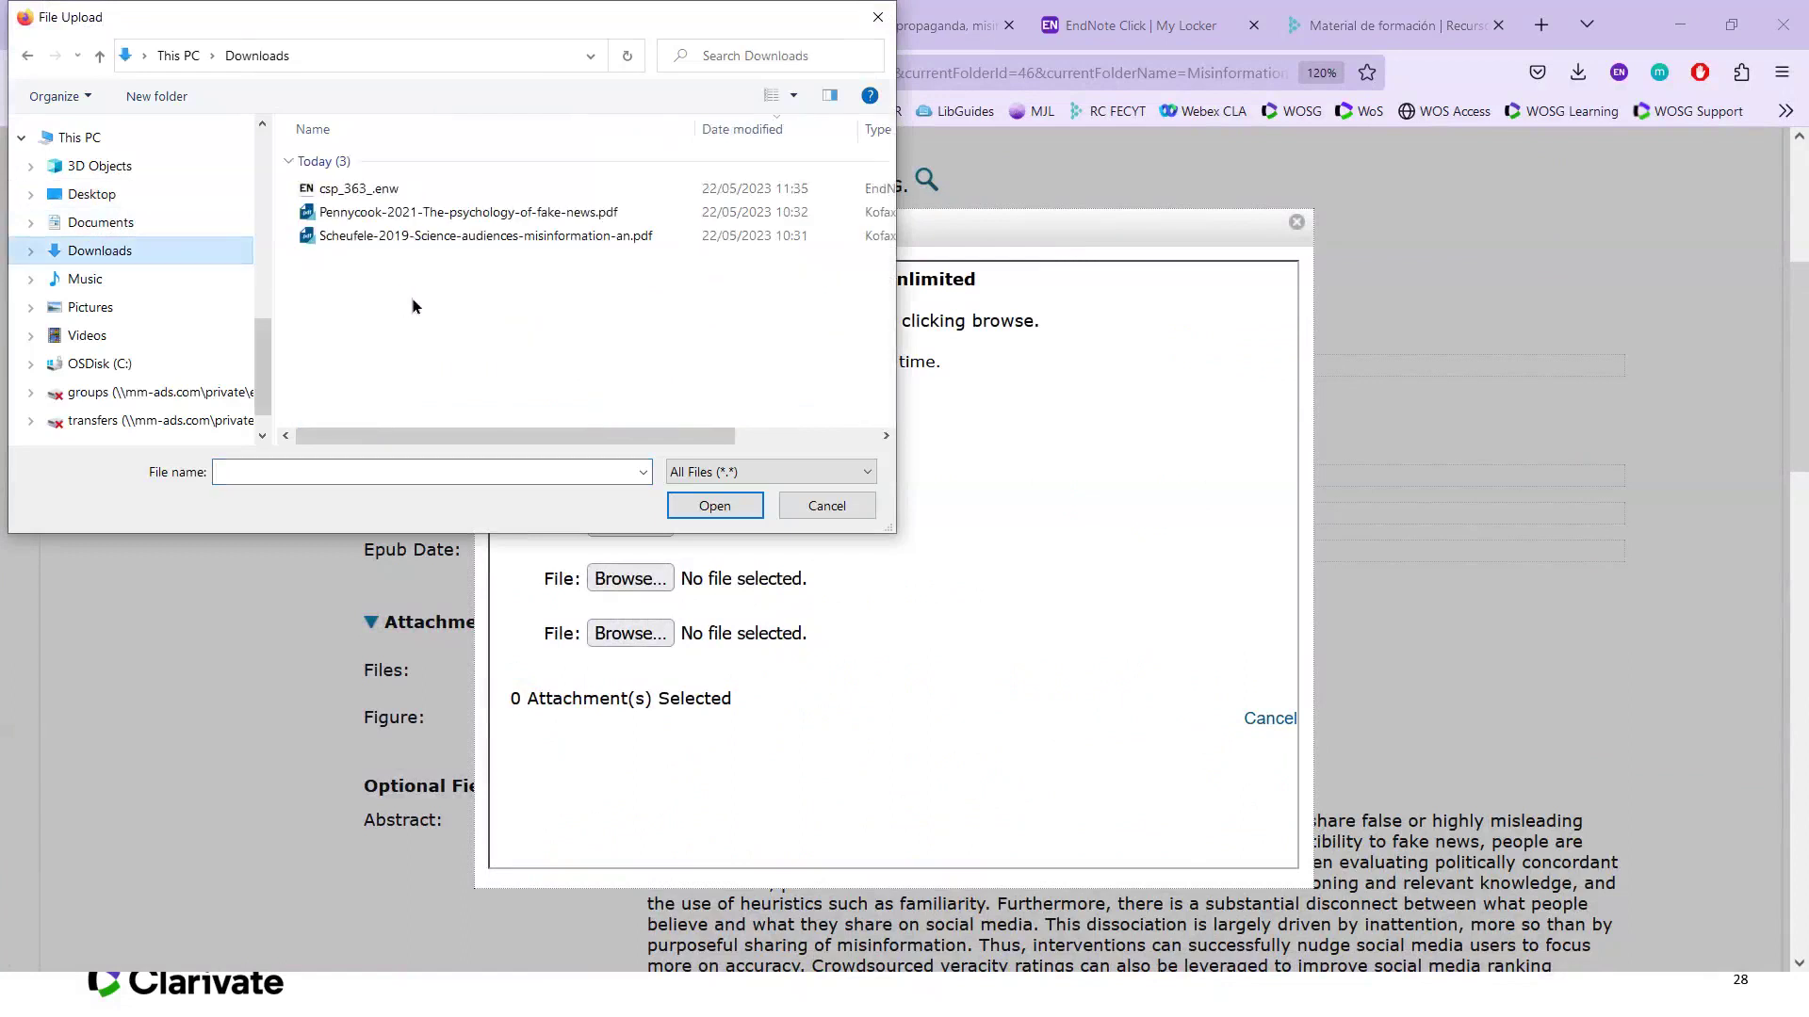
{"action": "left_click", "coordinate": [509, 213]}
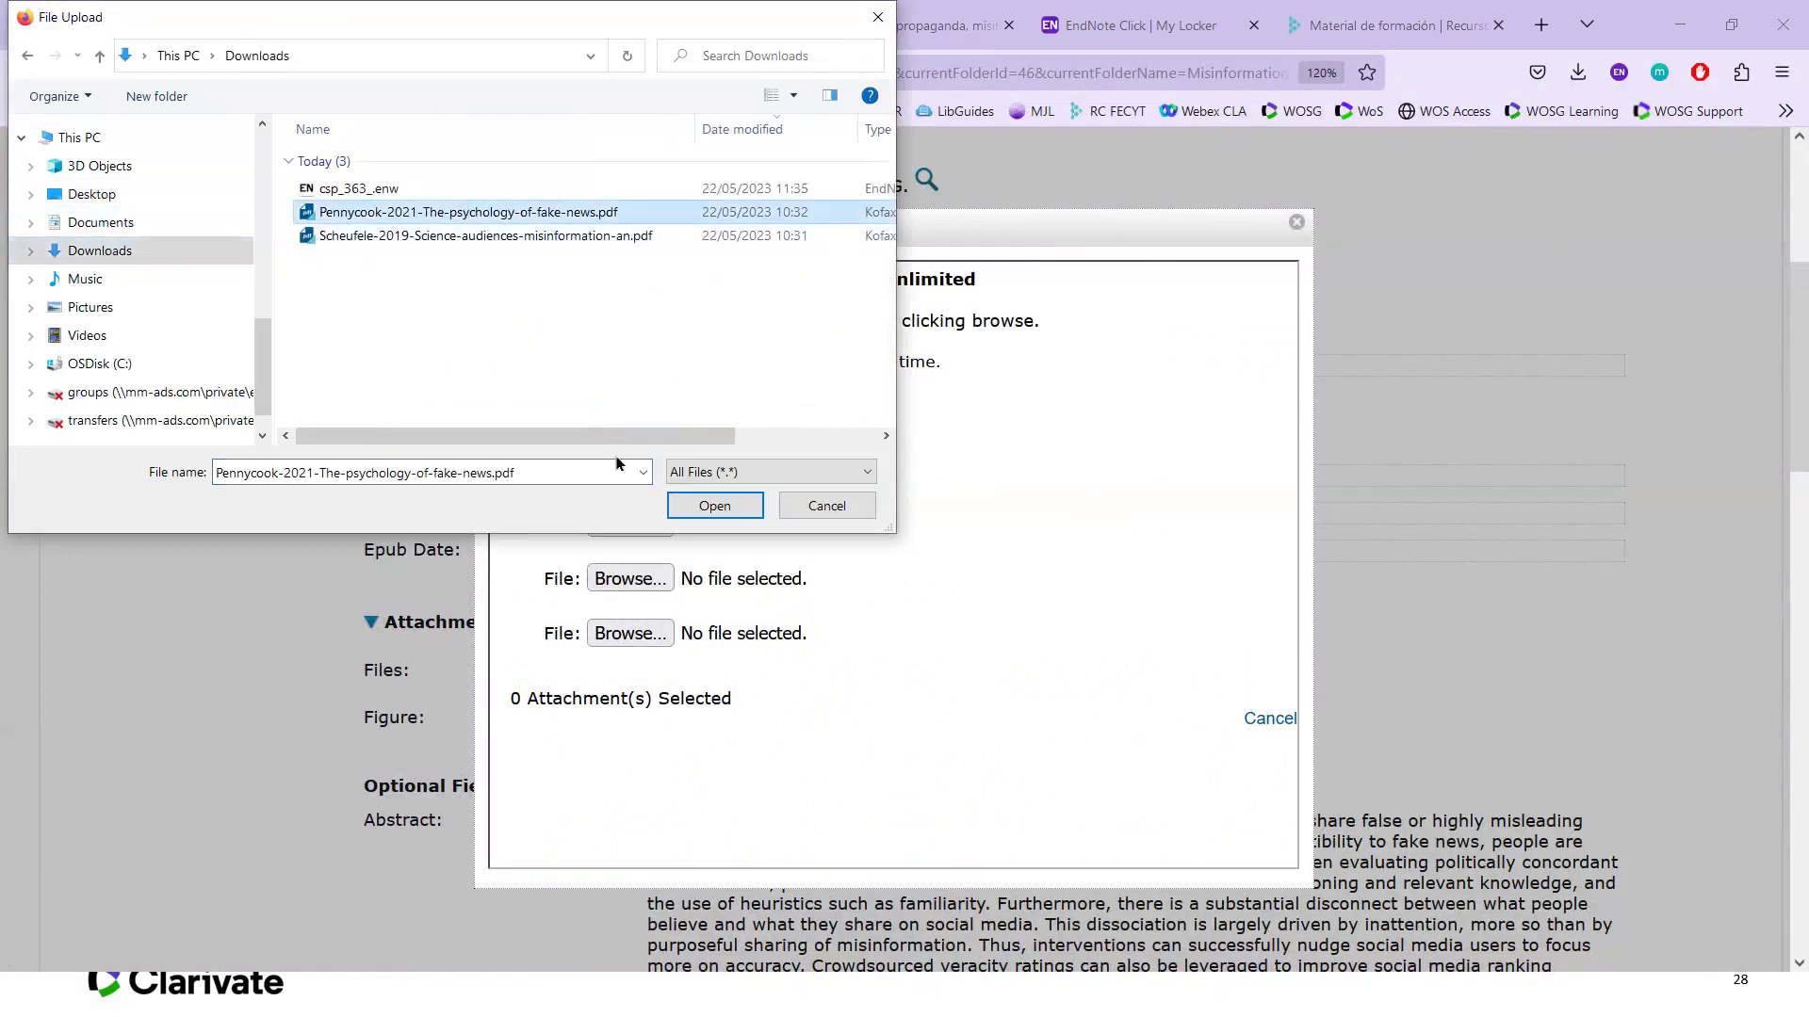
{"action": "left_click", "coordinate": [714, 507]}
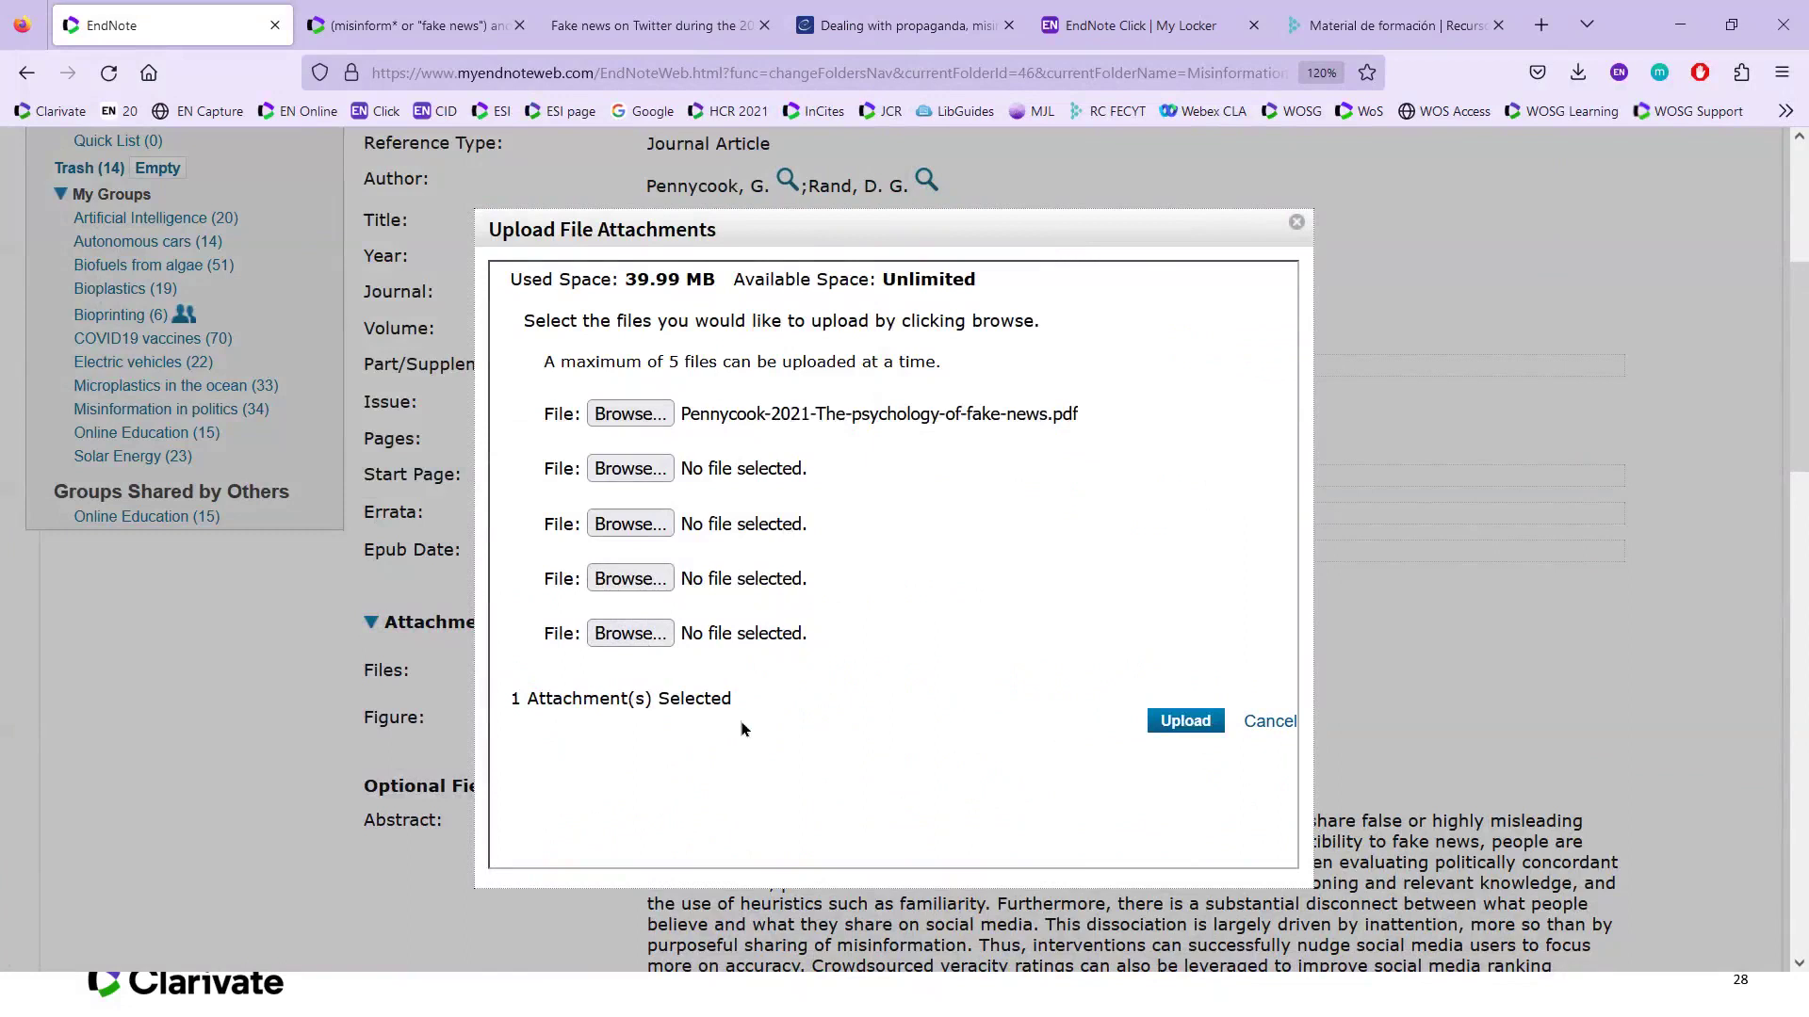
{"action": "left_click", "coordinate": [1184, 721]}
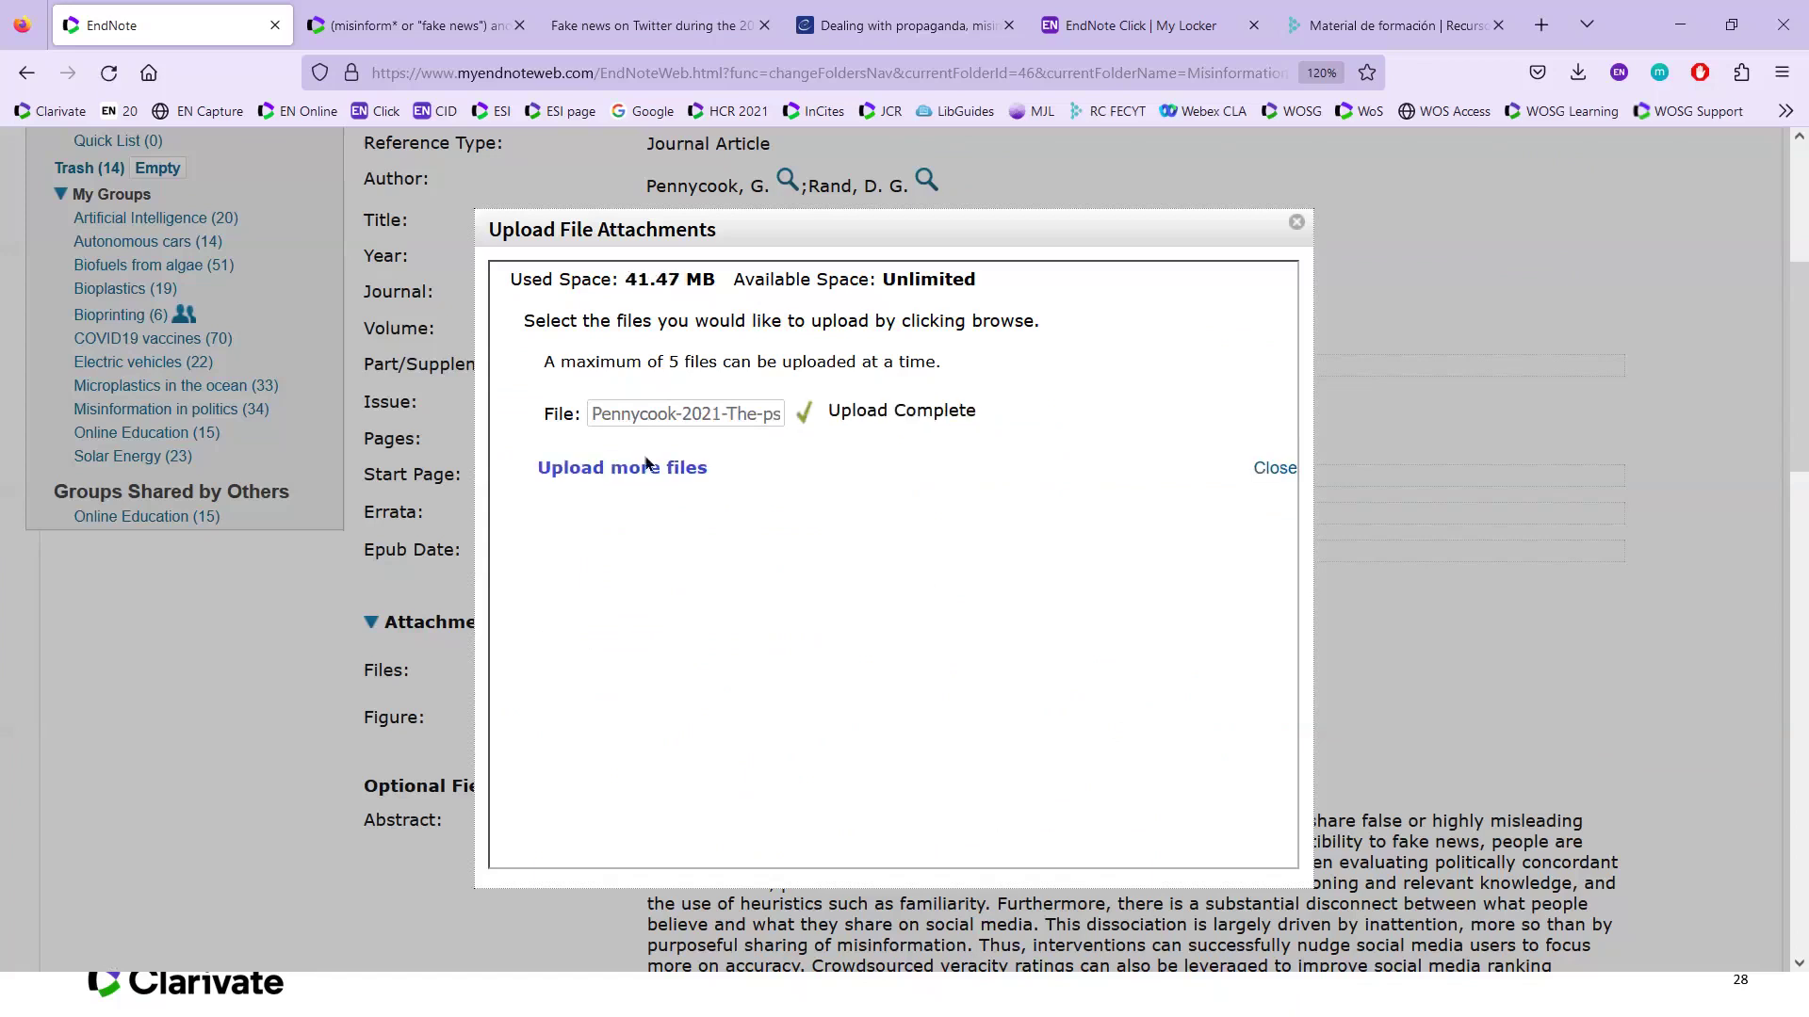
{"action": "left_click", "coordinate": [1293, 226]}
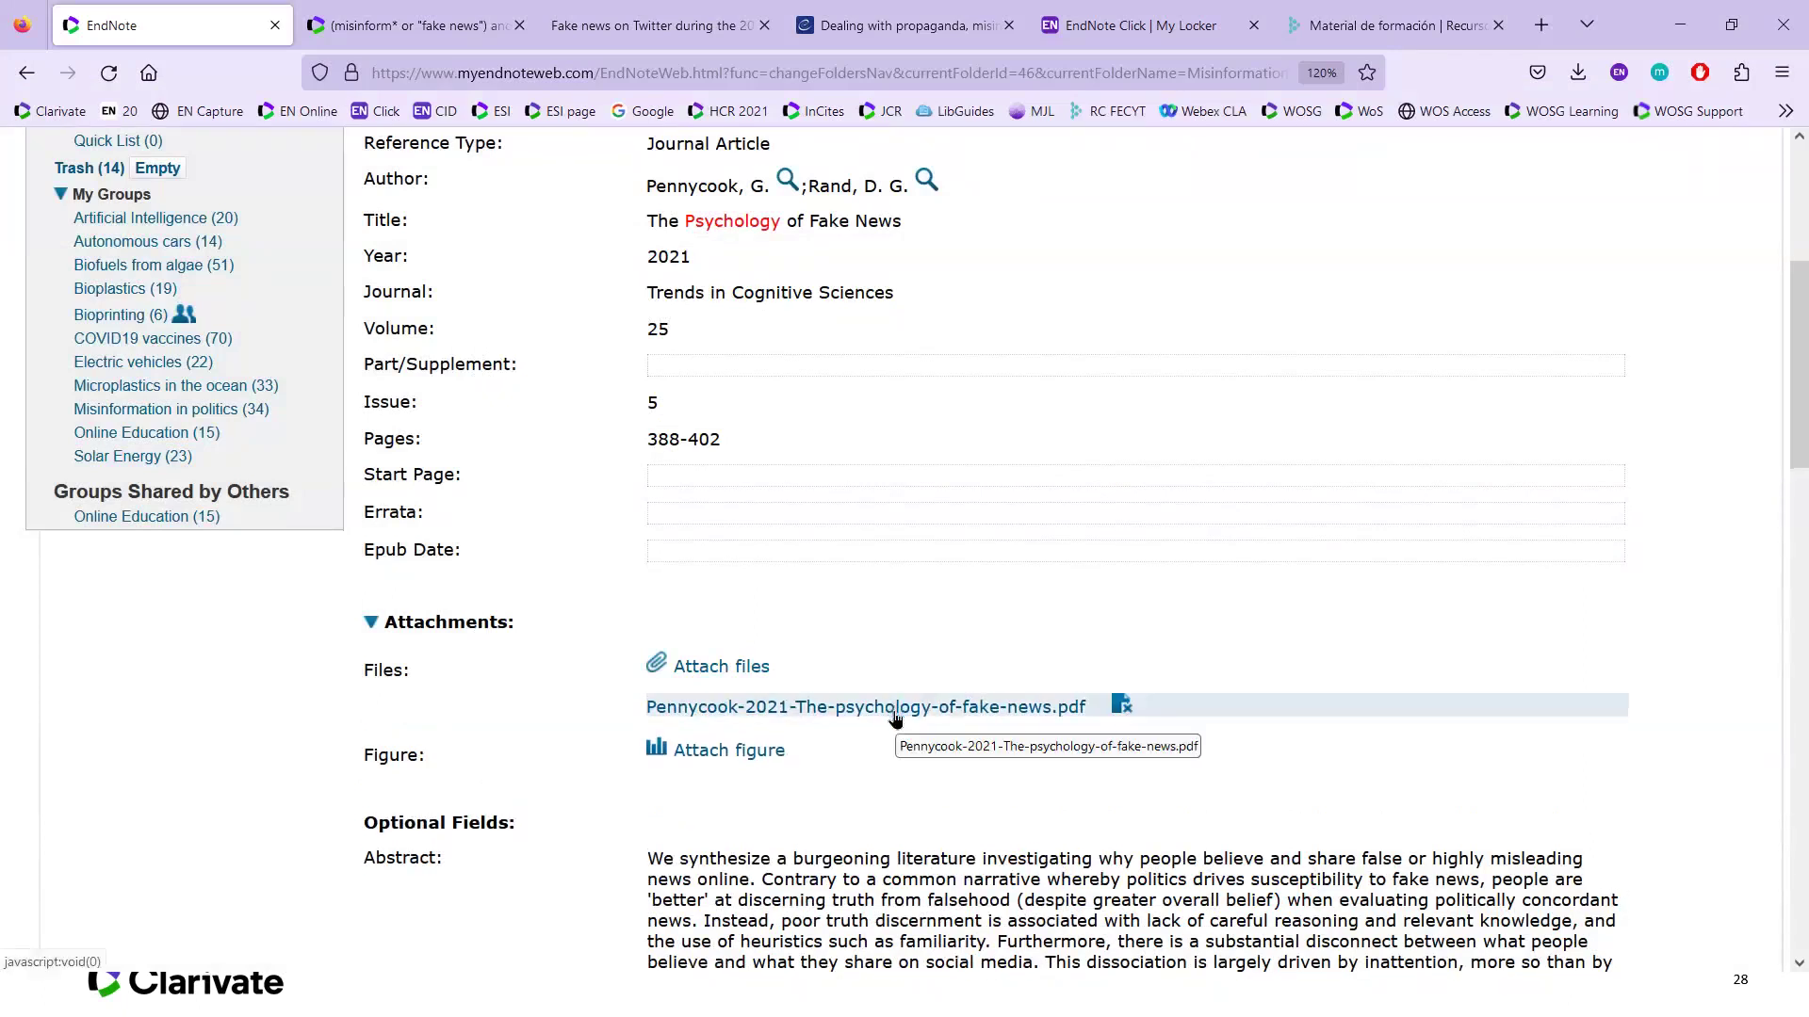
Step: Return to the list of search results and check the attachment indicator on The Psychology of Fake News
{"action": "scroll", "coordinate": [895, 723], "scroll_direction": "up", "scroll_amount": 5}
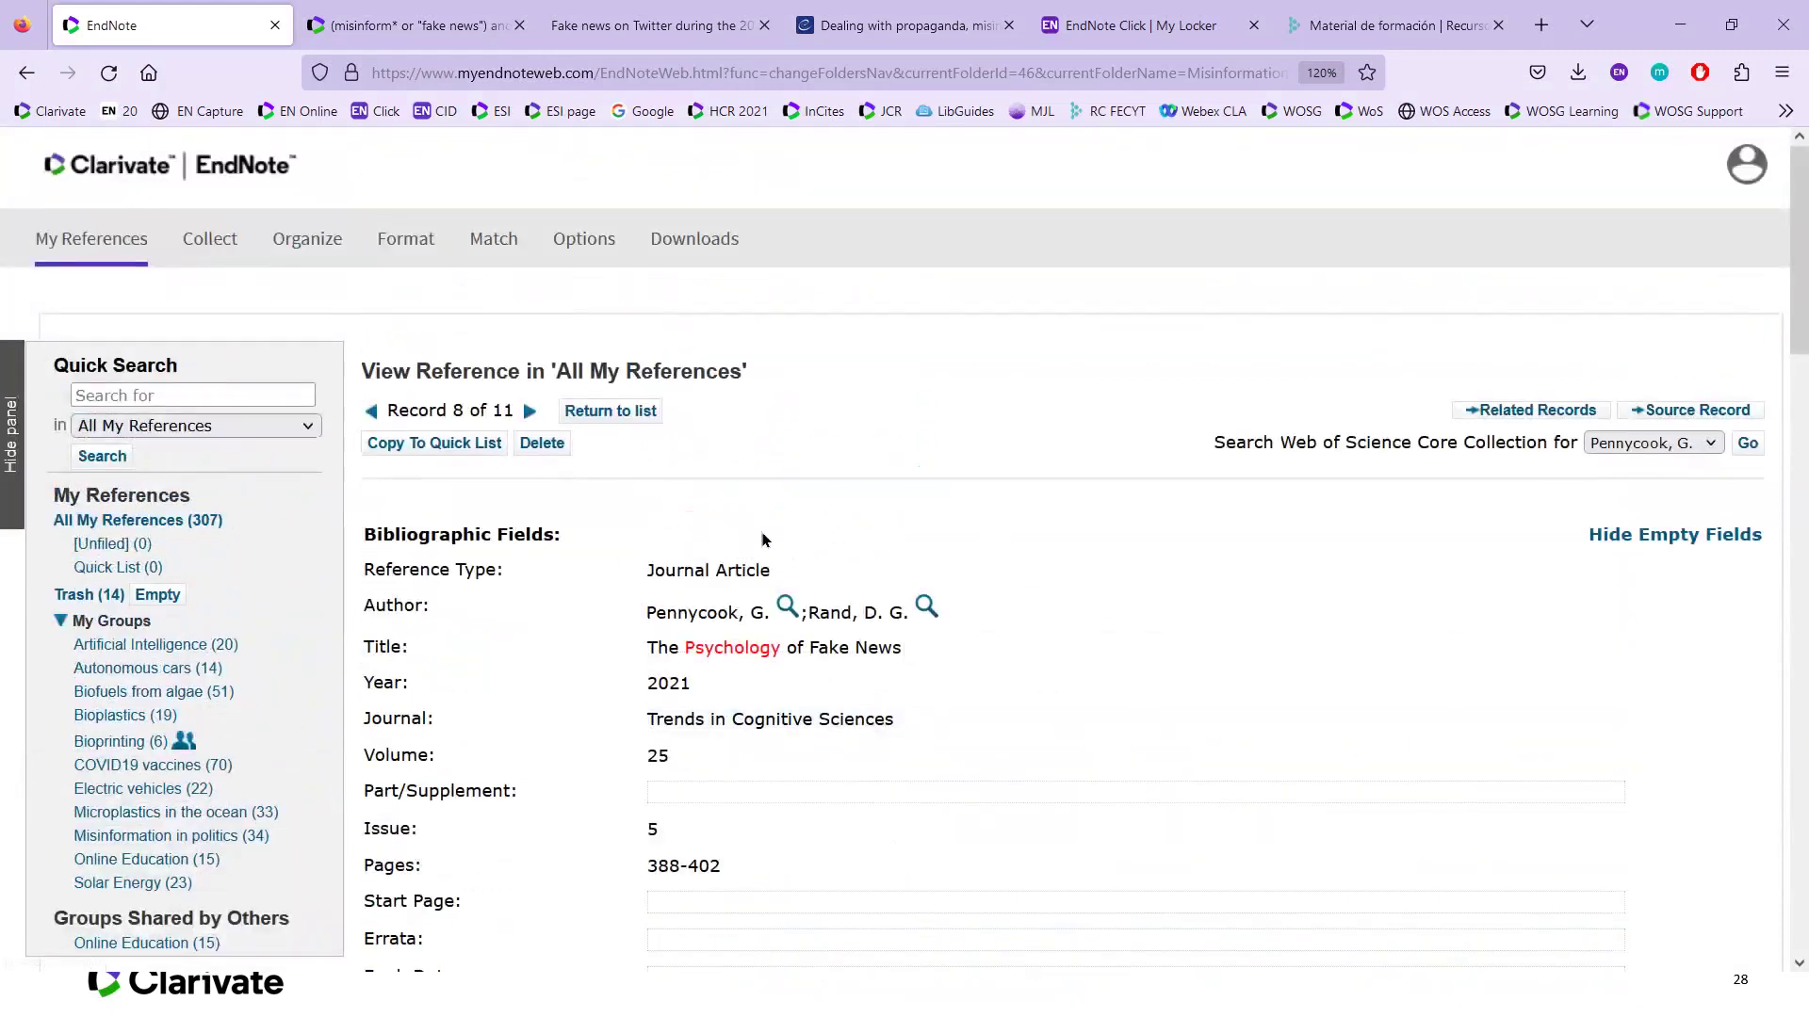
{"action": "left_click", "coordinate": [586, 414]}
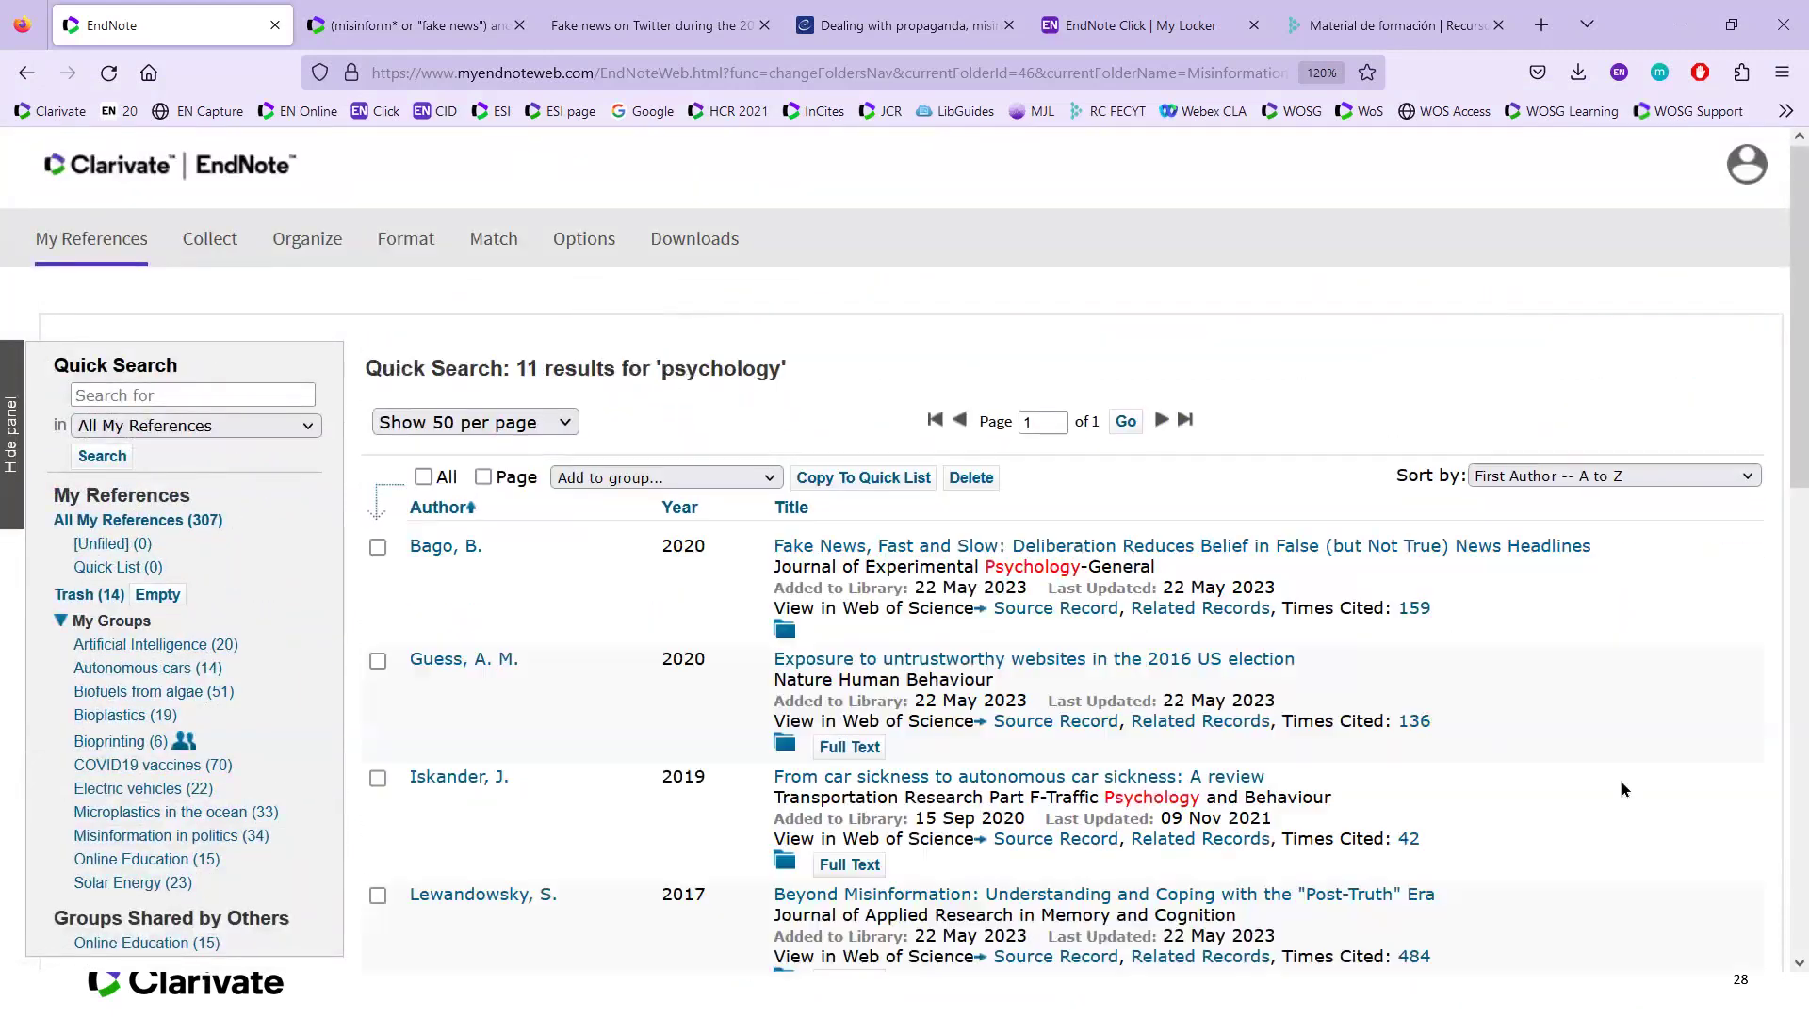
{"action": "scroll", "coordinate": [1623, 789], "scroll_direction": "down", "scroll_amount": 2}
{"action": "scroll", "coordinate": [1623, 790], "scroll_direction": "down", "scroll_amount": 7}
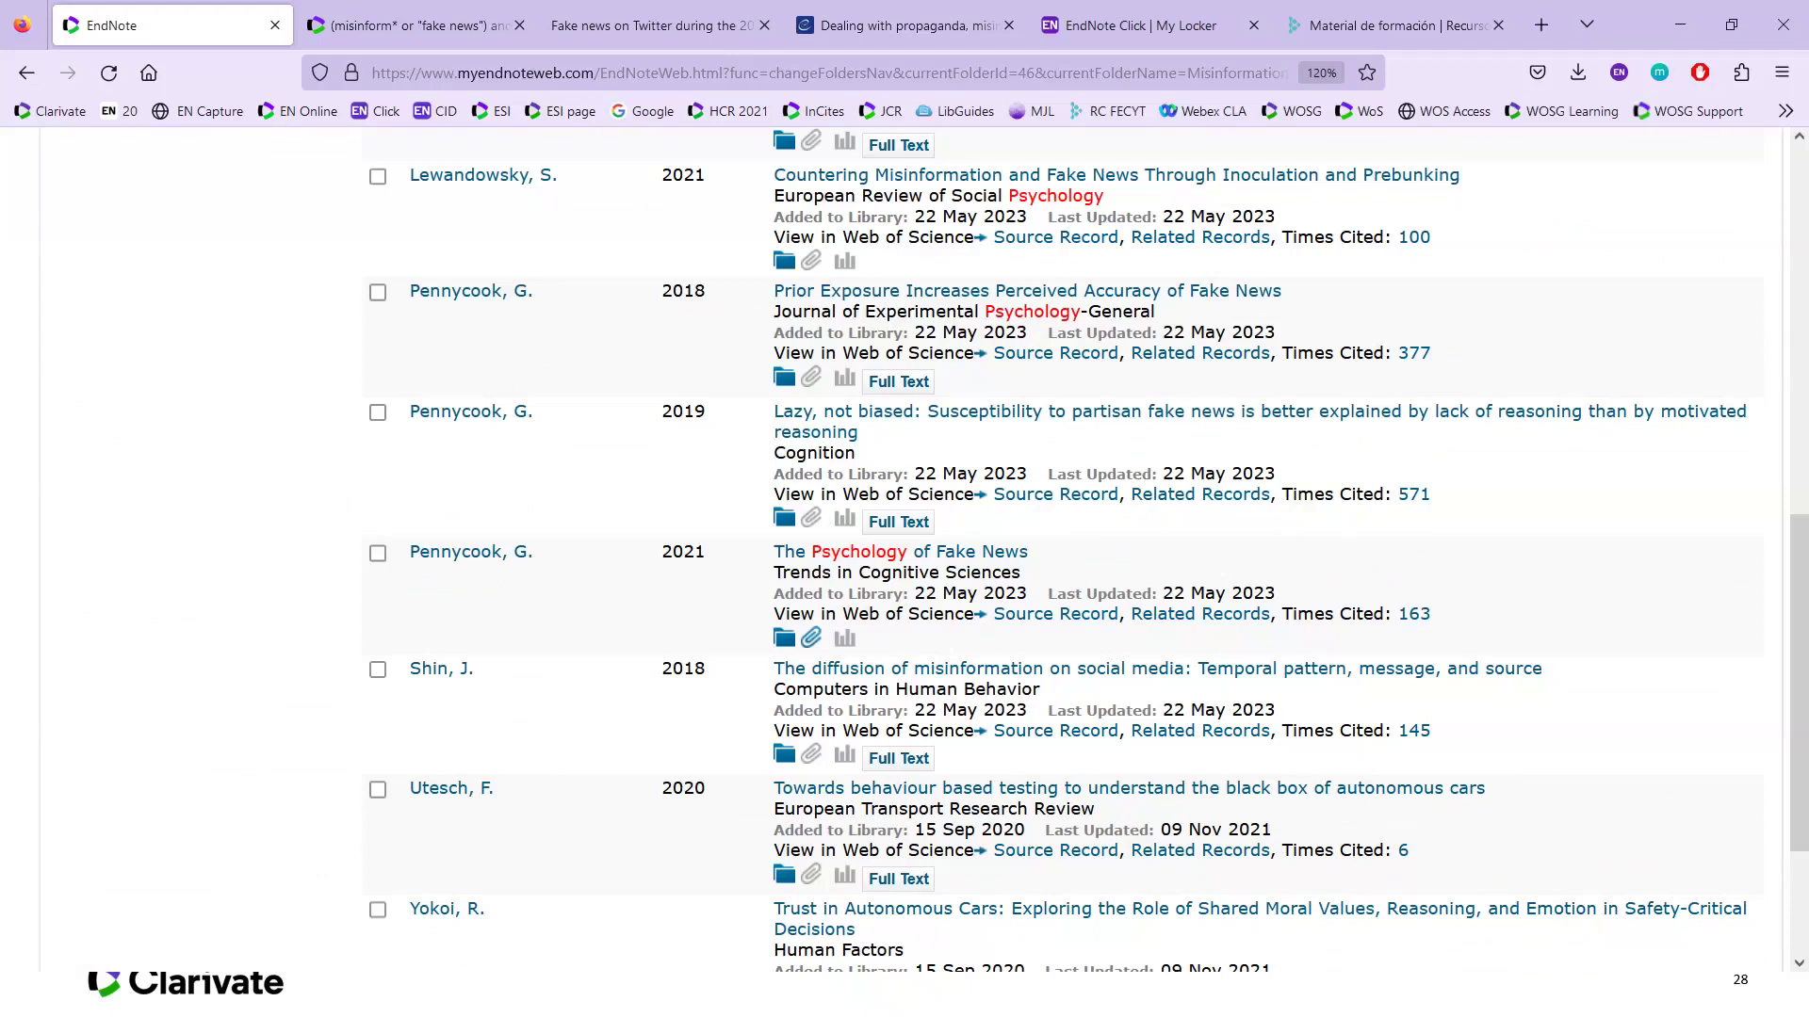
{"action": "scroll", "coordinate": [1041, 736], "scroll_direction": "up", "scroll_amount": 2}
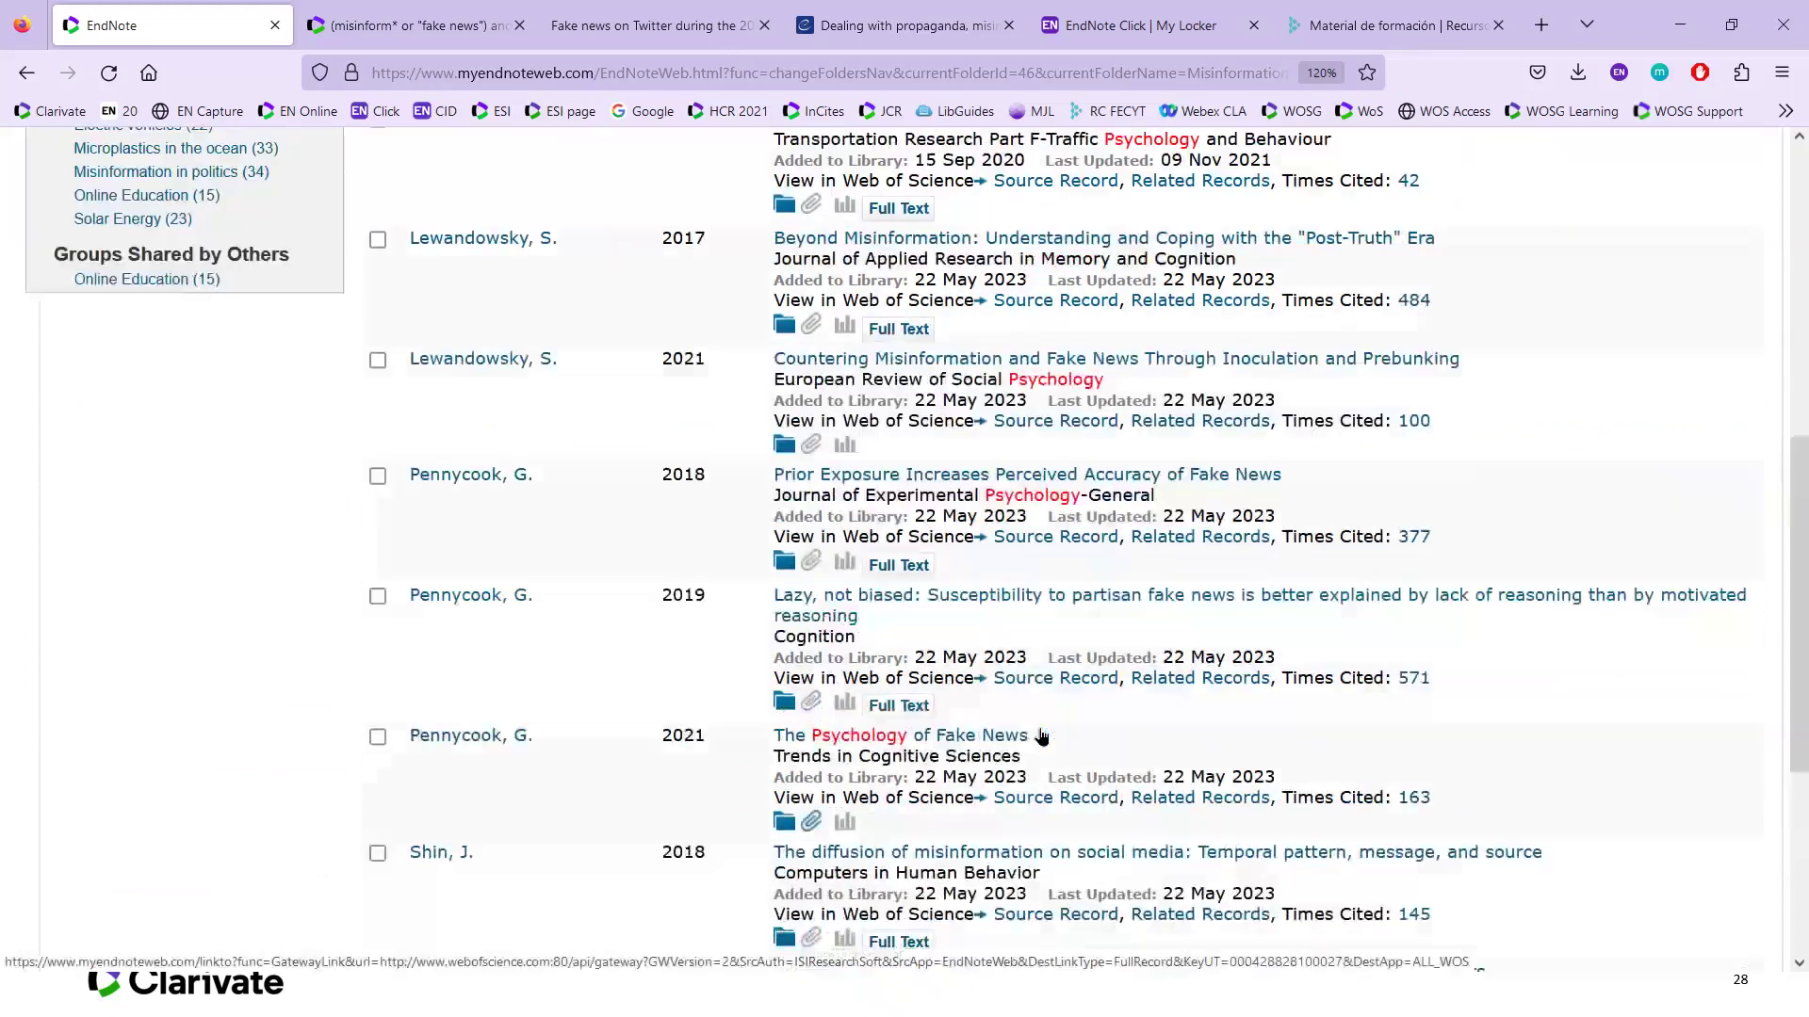
{"action": "scroll", "coordinate": [1041, 737], "scroll_direction": "up", "scroll_amount": 2}
{"action": "scroll", "coordinate": [1041, 737], "scroll_direction": "up", "scroll_amount": 6}
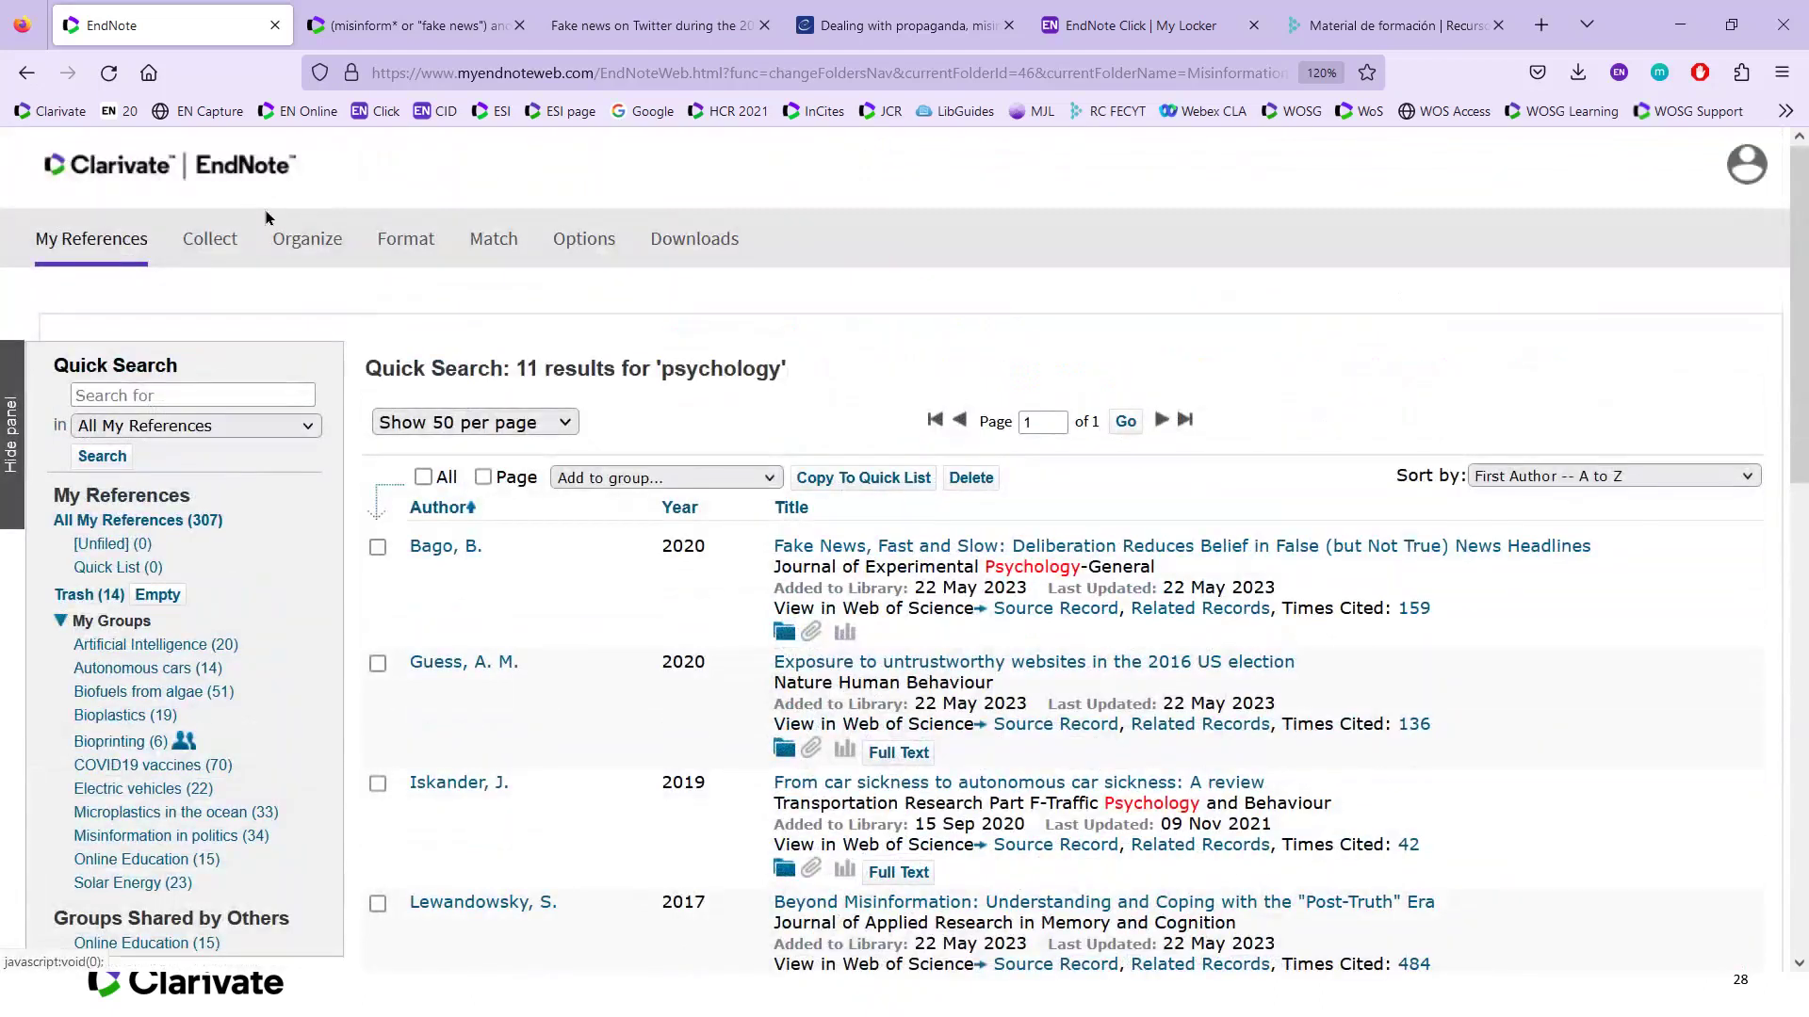
Step: Open the Manage Attachments page to review the attached files and the storage space
{"action": "mouse_move", "coordinate": [284, 250]}
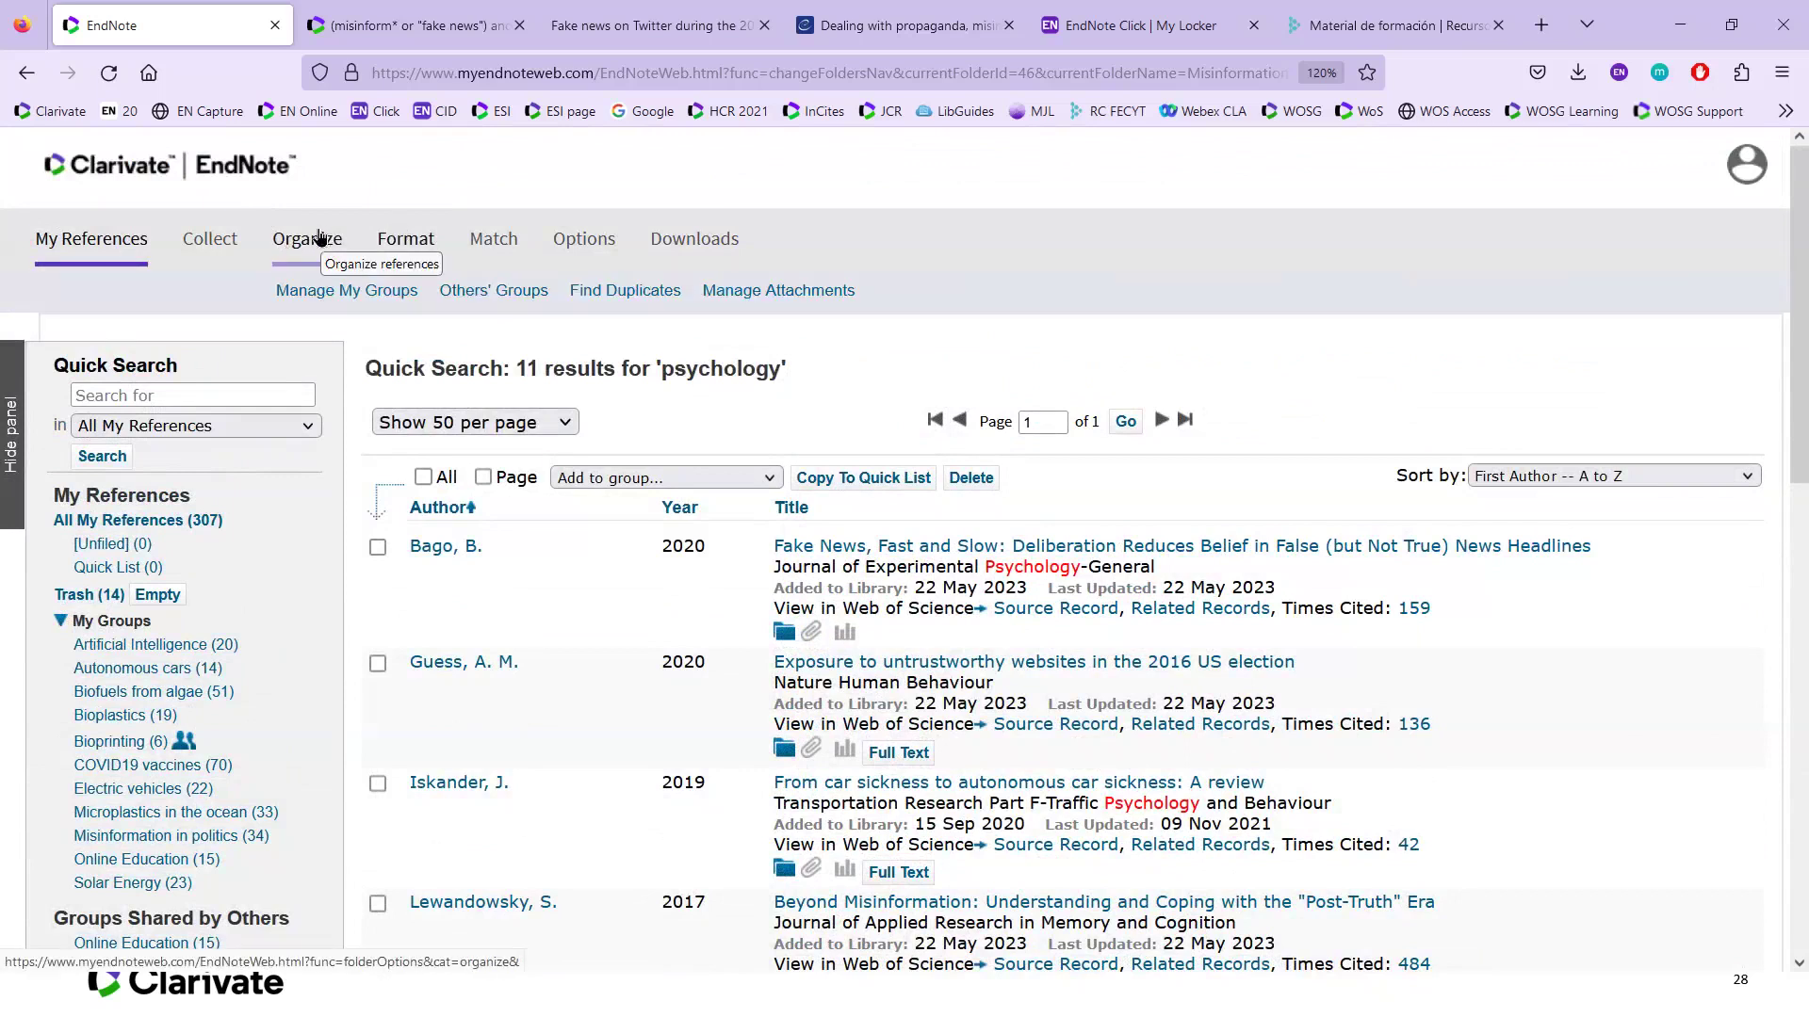
{"action": "mouse_move", "coordinate": [321, 227]}
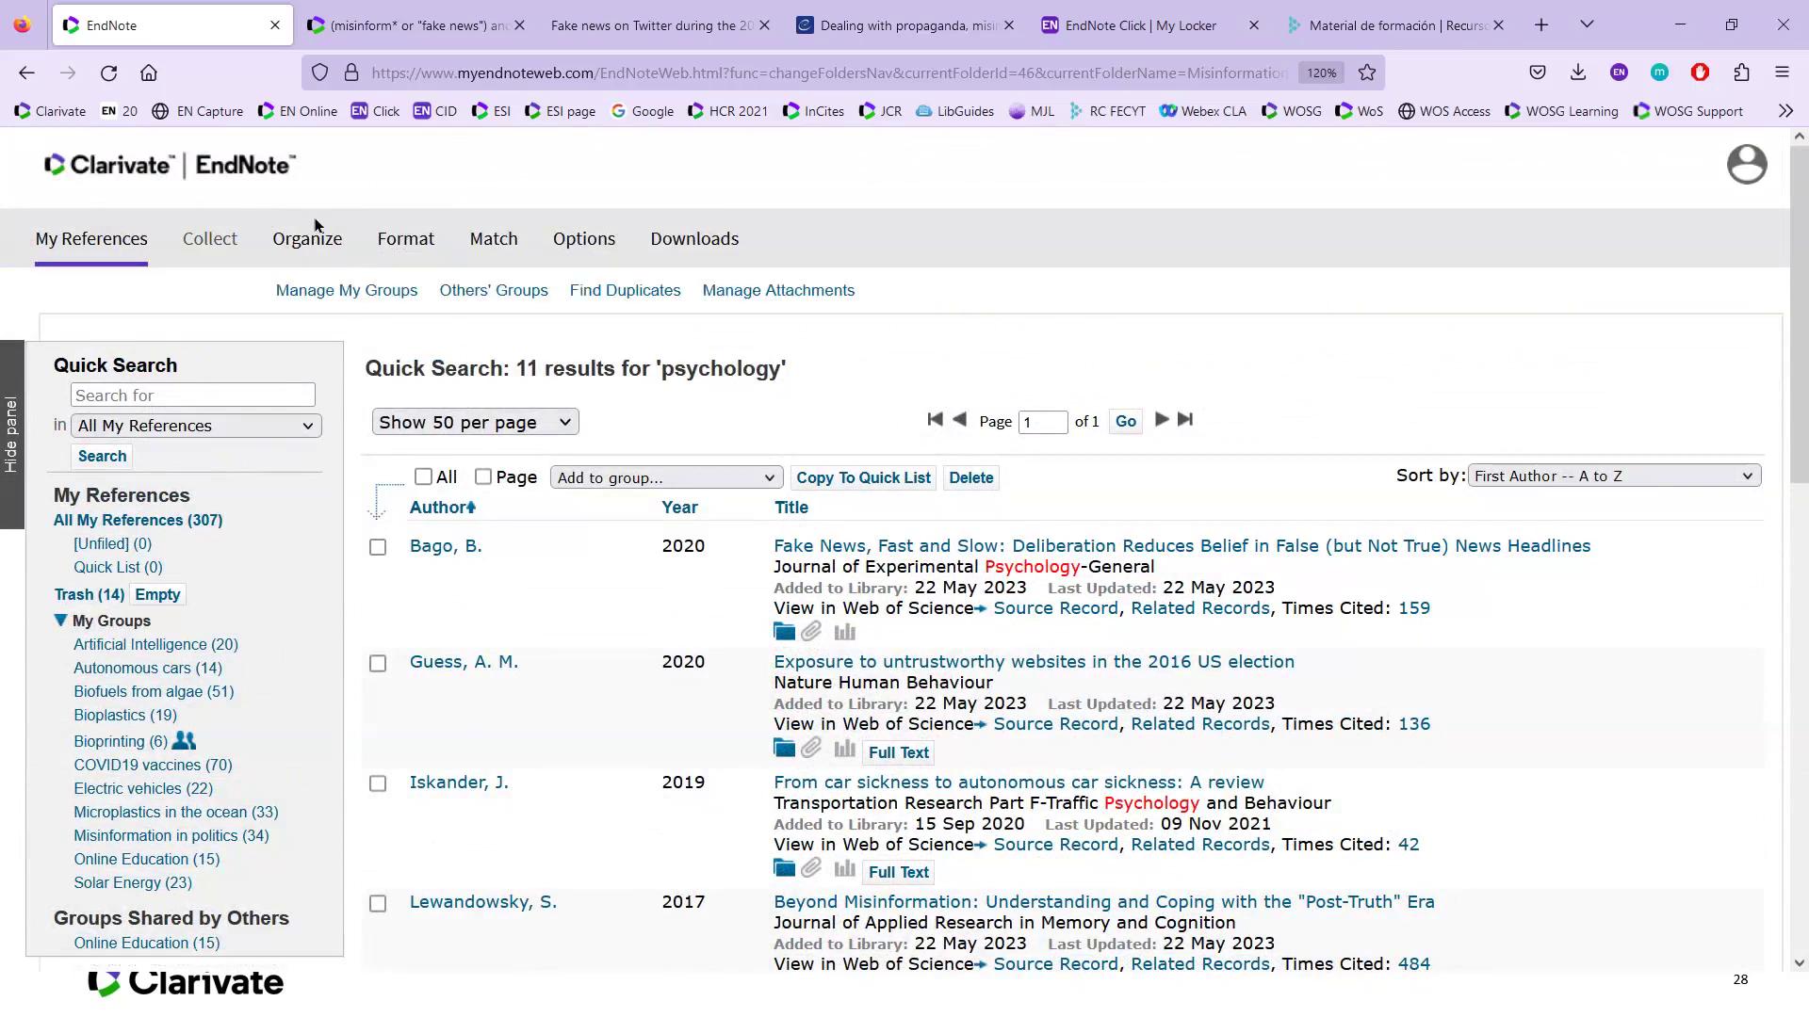
{"action": "left_click", "coordinate": [739, 294]}
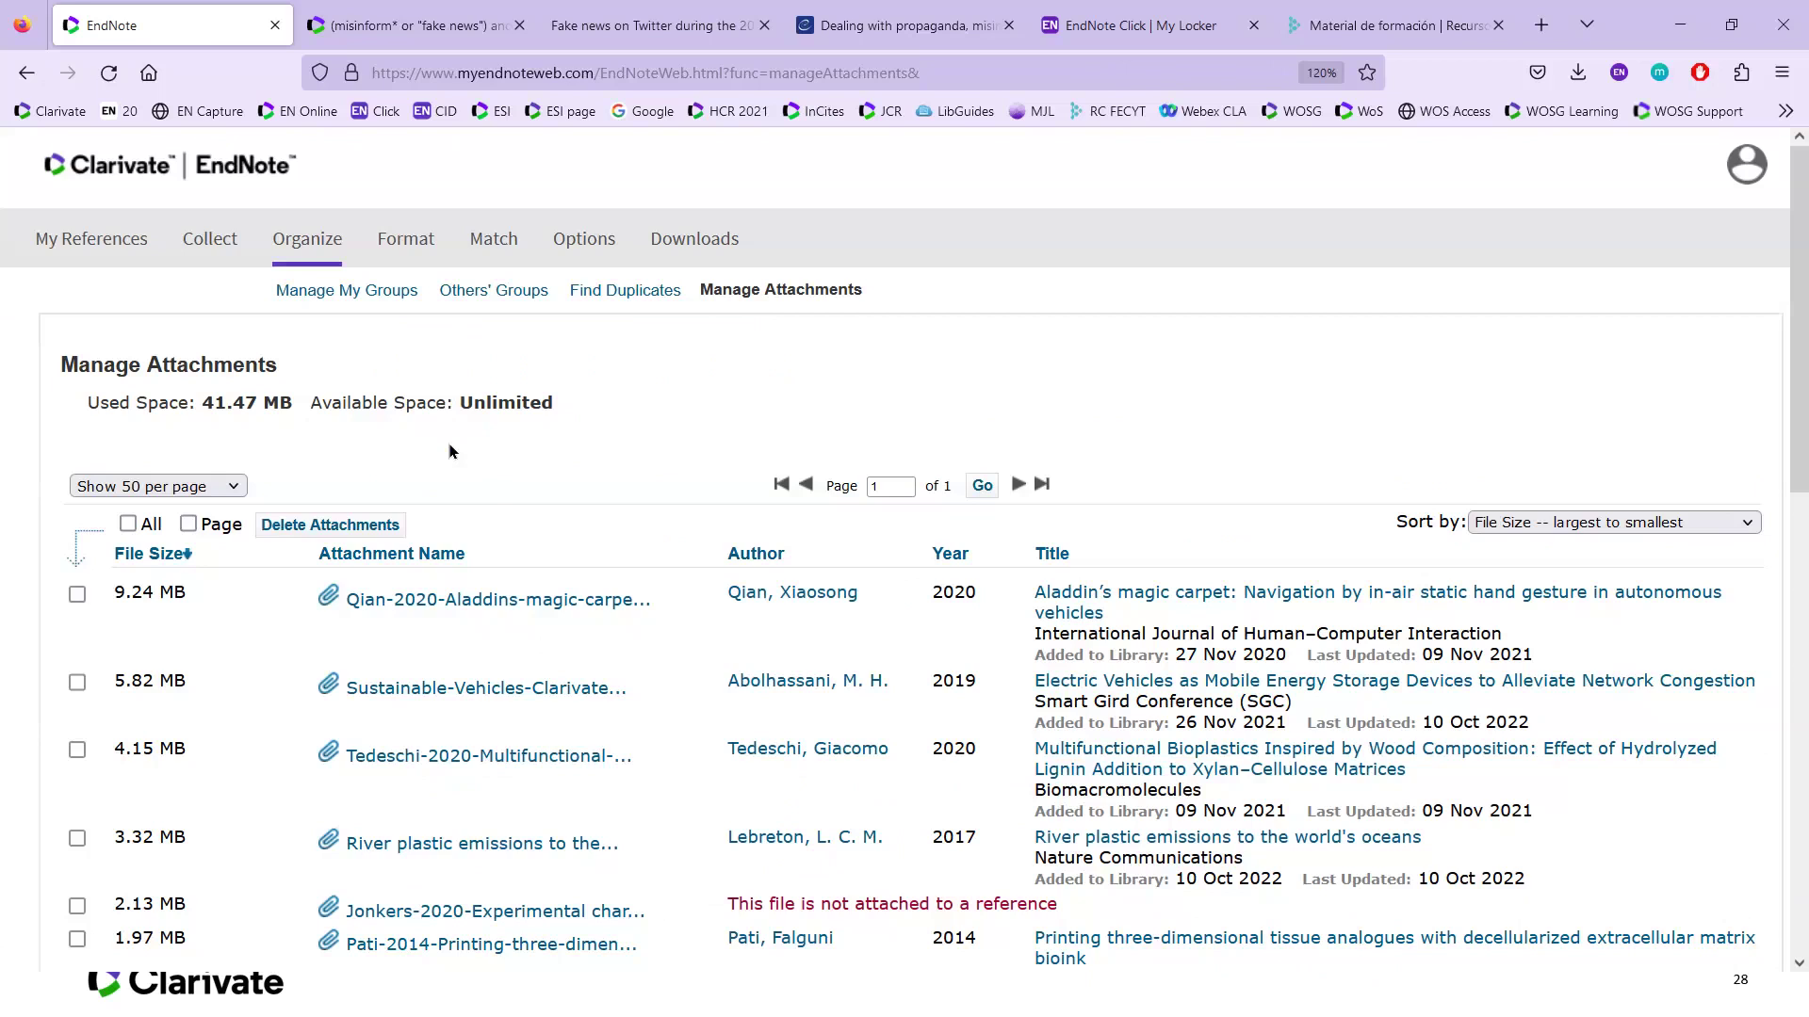
Step: Return to the list of all references and look over its entries
{"action": "left_click", "coordinate": [98, 241]}
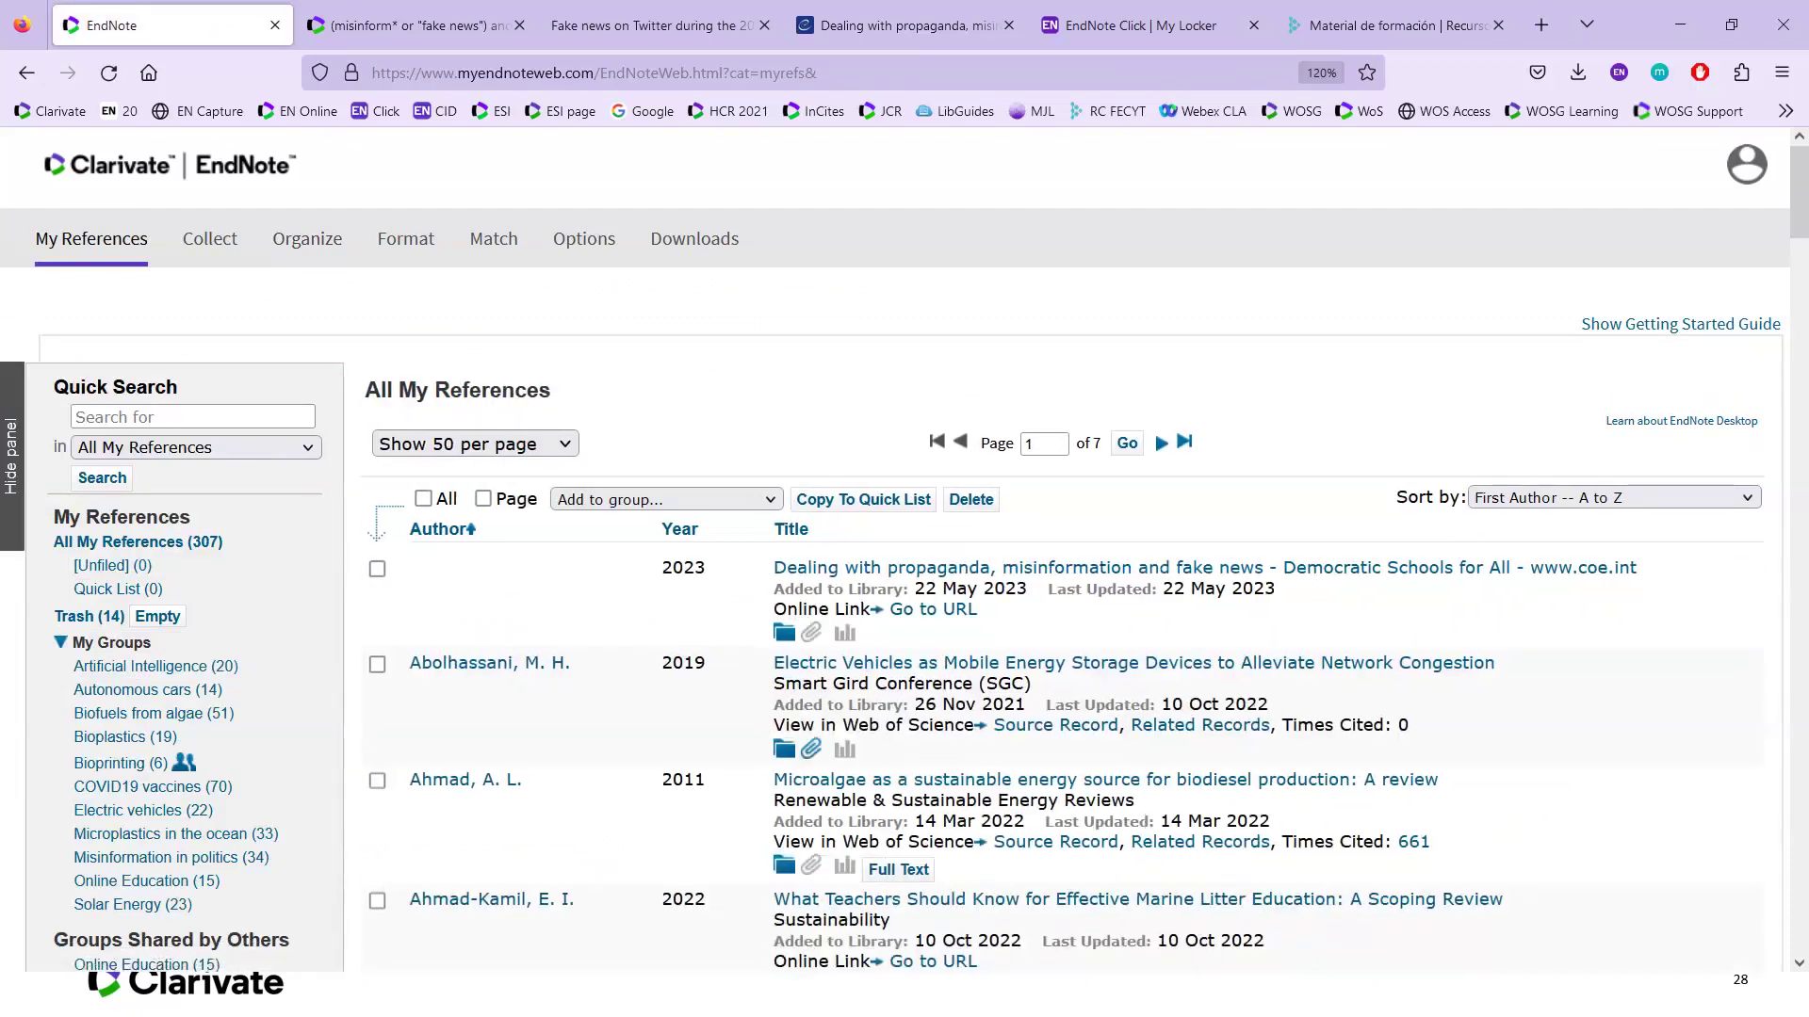
{"action": "scroll", "coordinate": [1093, 801], "scroll_direction": "down", "scroll_amount": 1}
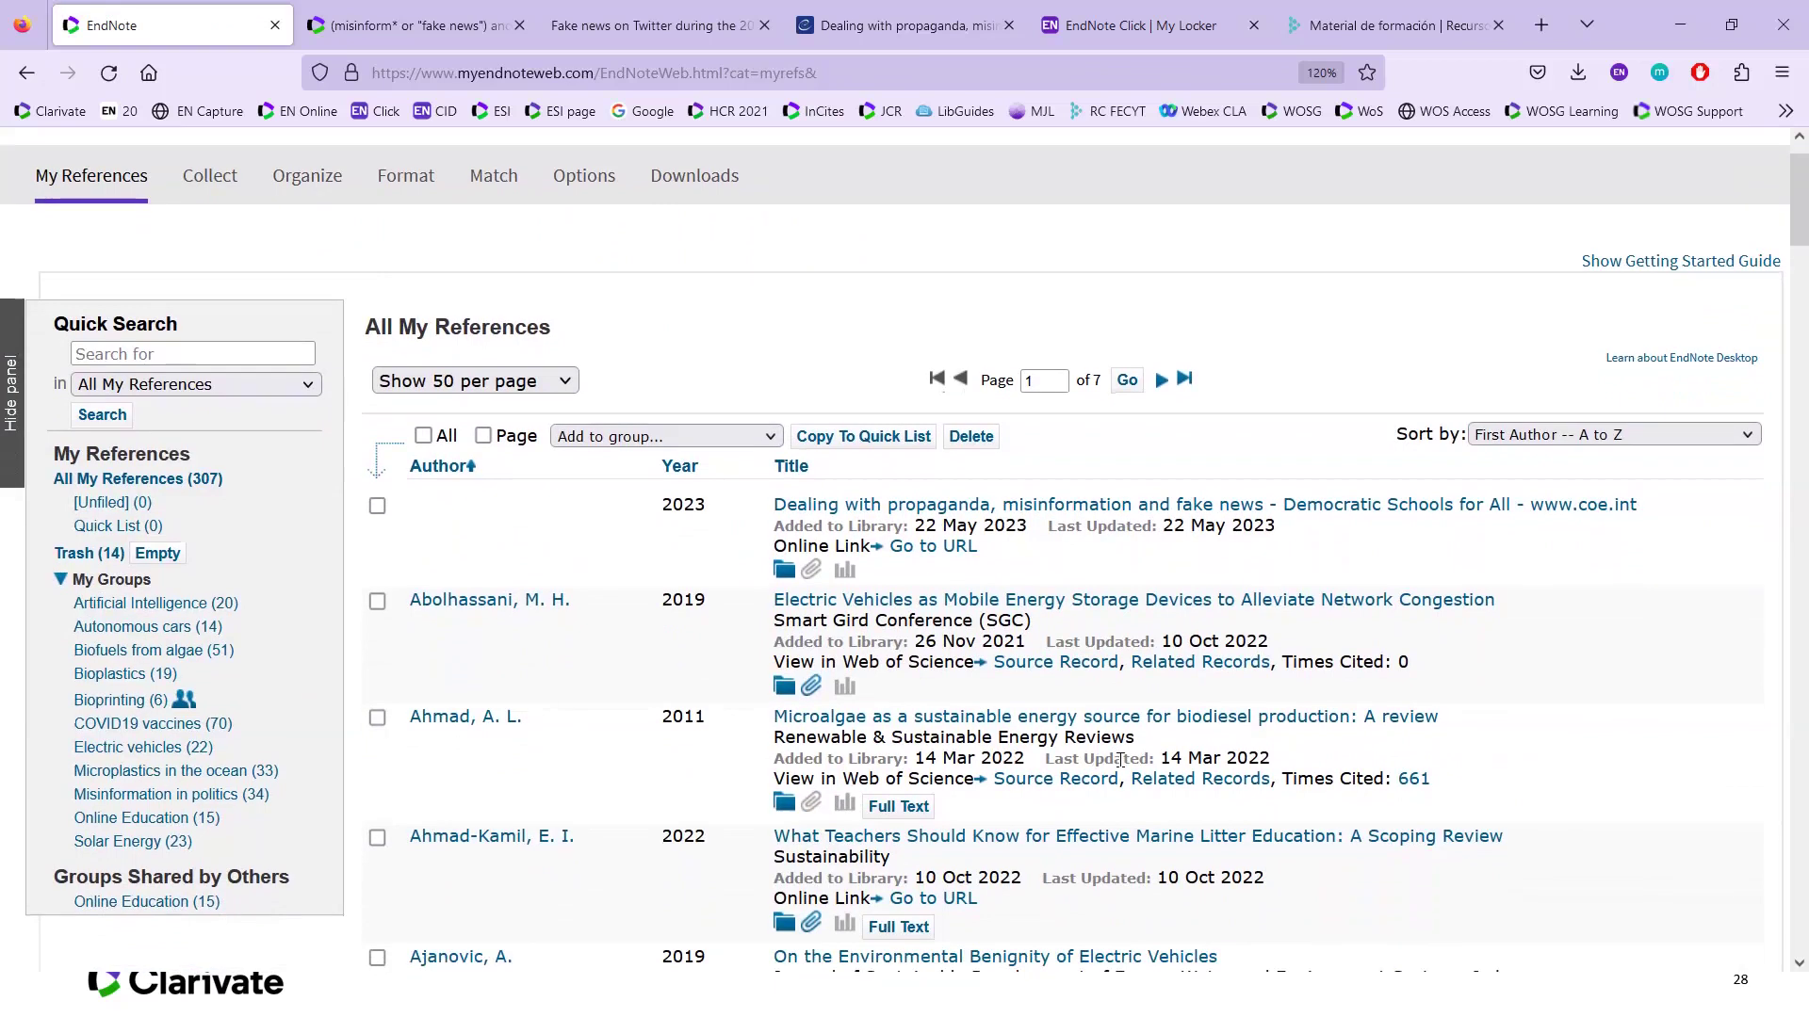
{"action": "scroll", "coordinate": [1119, 760], "scroll_direction": "down", "scroll_amount": 2}
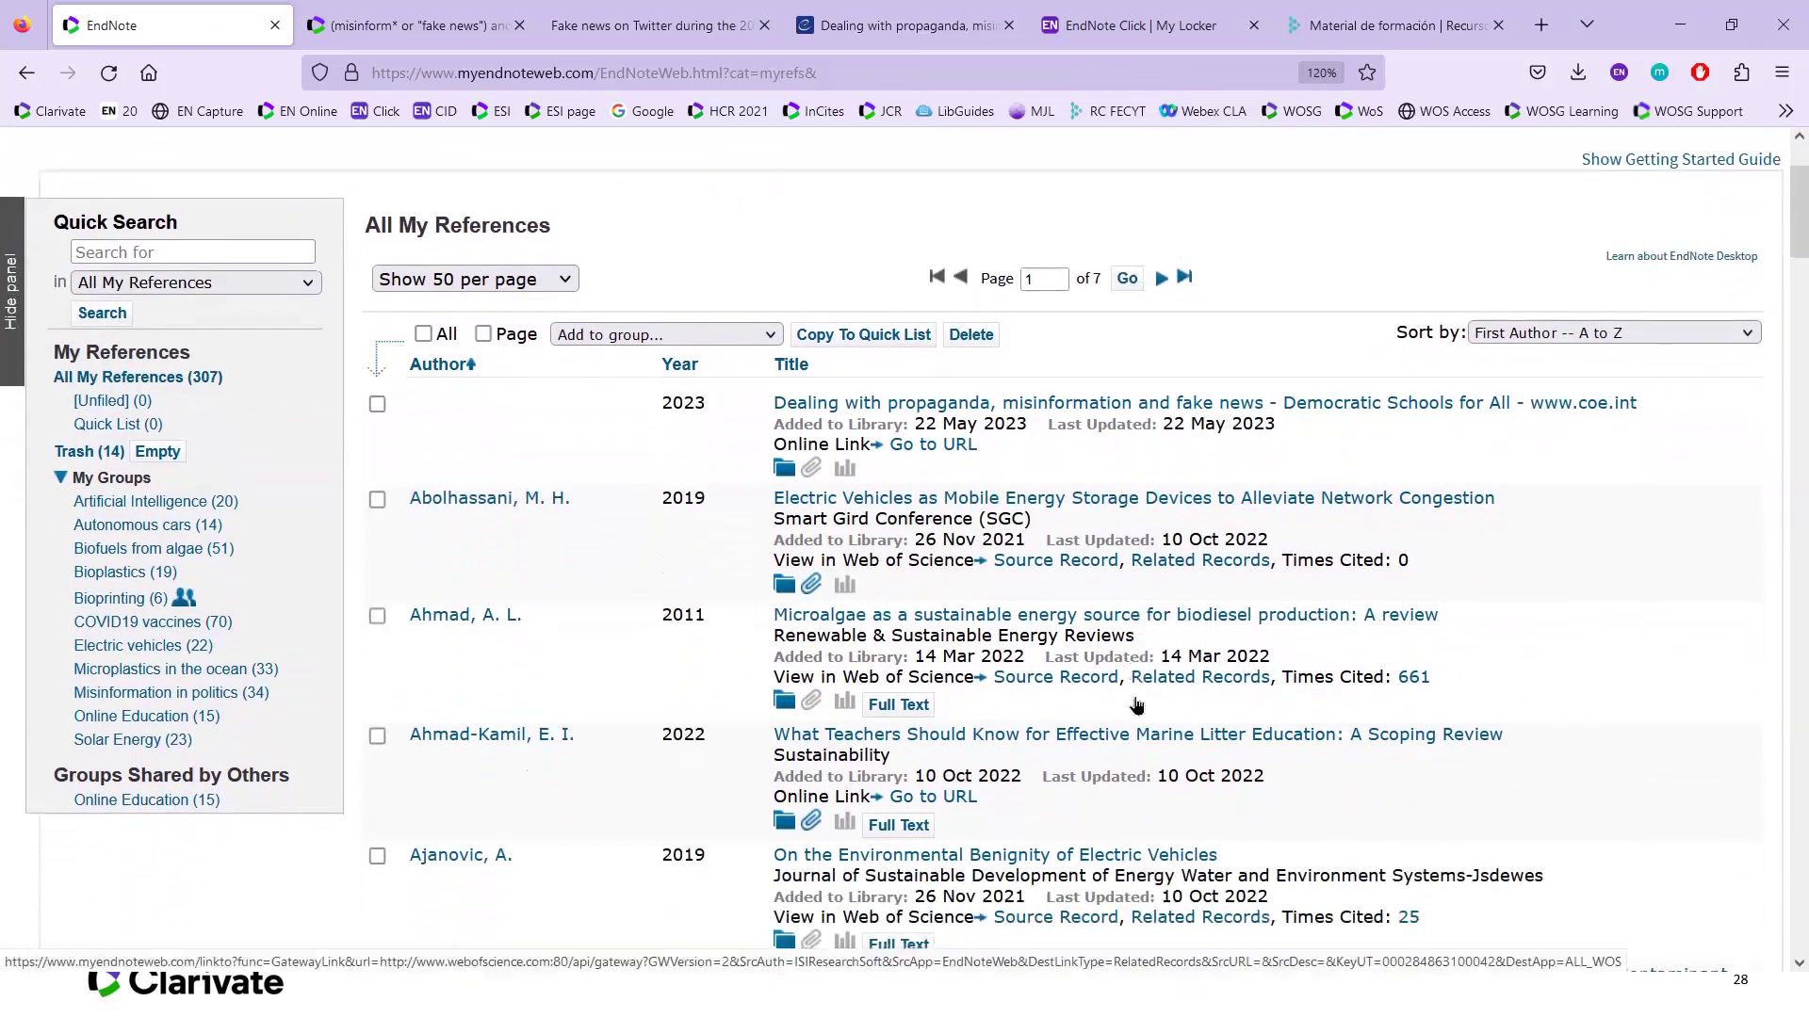
{"action": "scroll", "coordinate": [1137, 706], "scroll_direction": "down", "scroll_amount": 1}
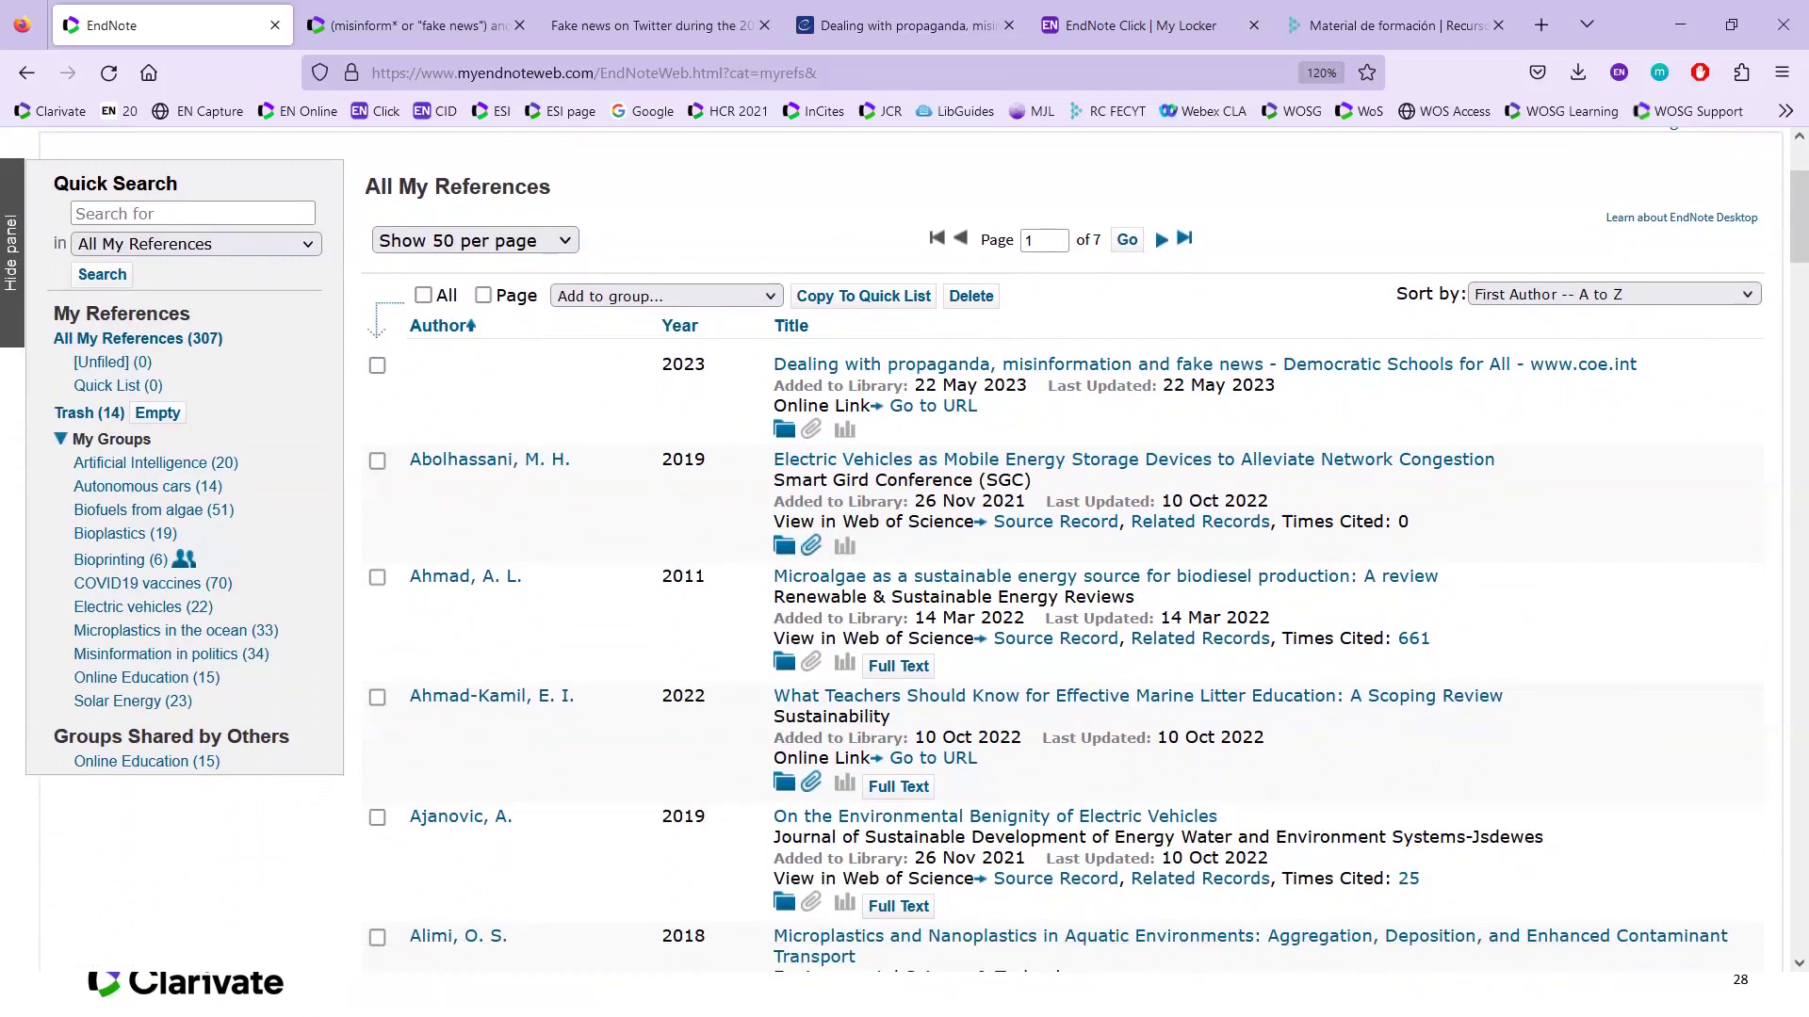
{"action": "key", "text": "alt+Tab"}
{"action": "left_click", "coordinate": [832, 685]}
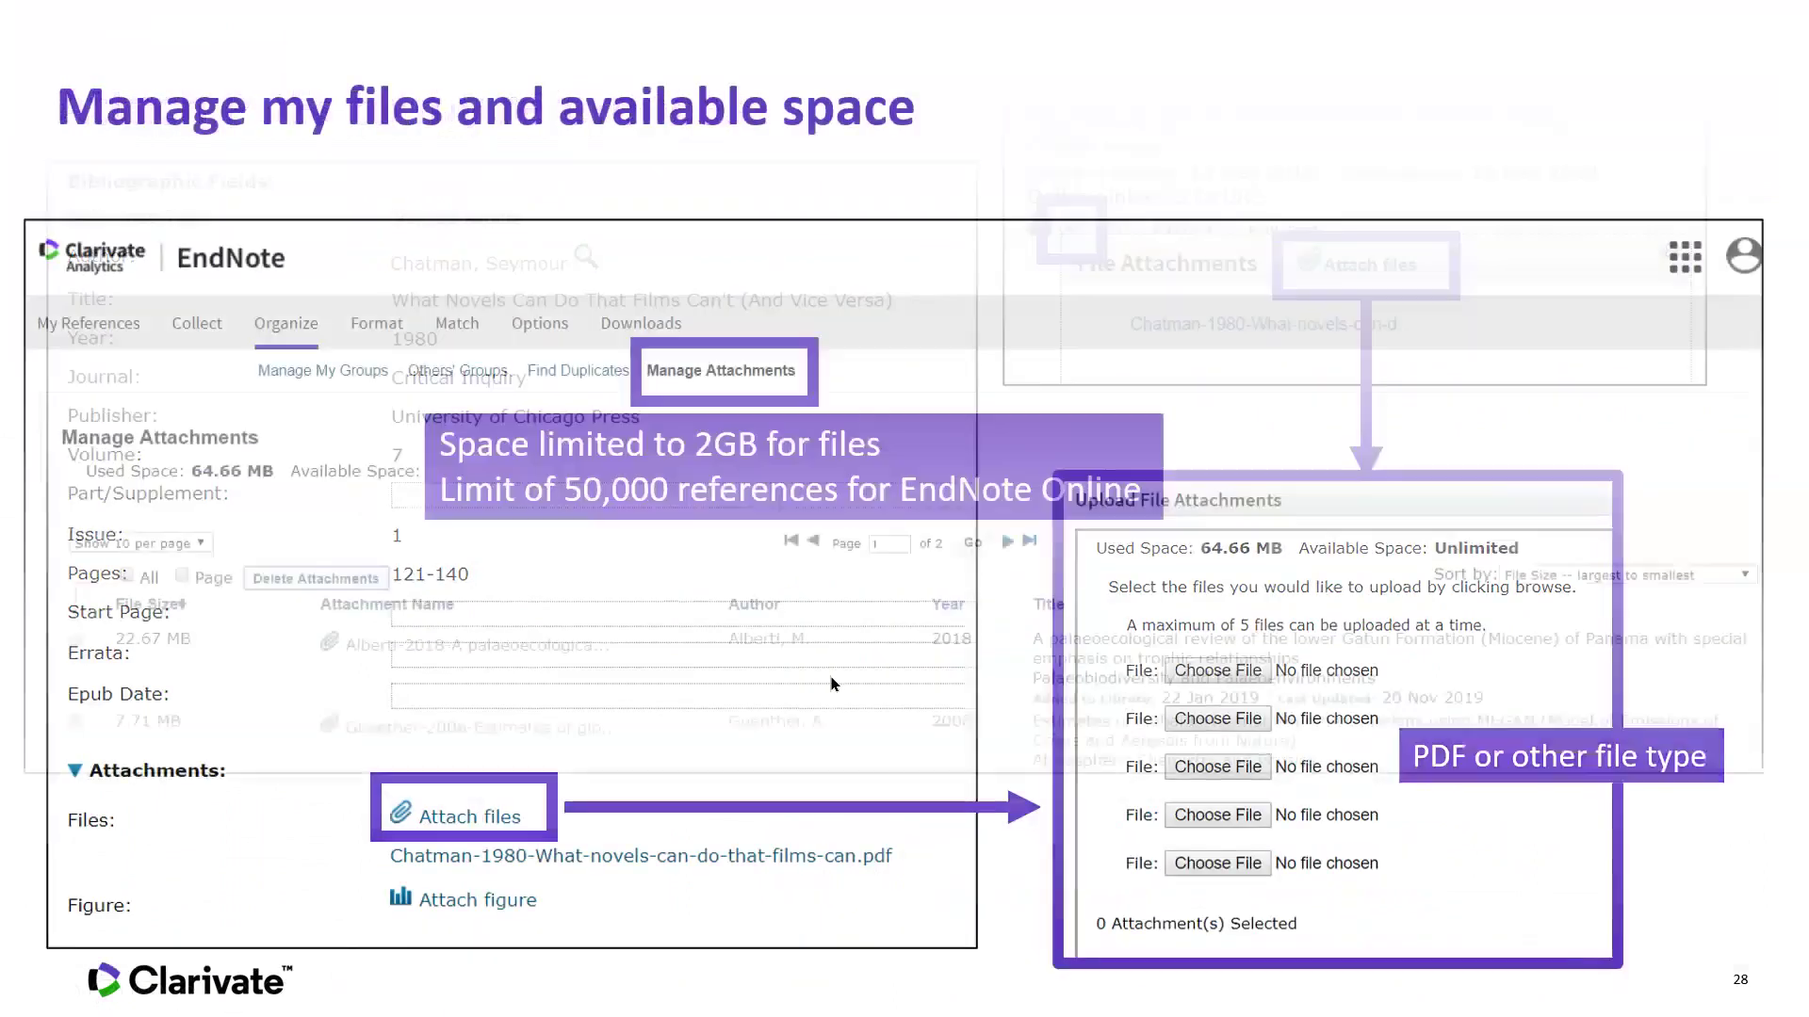
{"action": "left_click", "coordinate": [833, 685]}
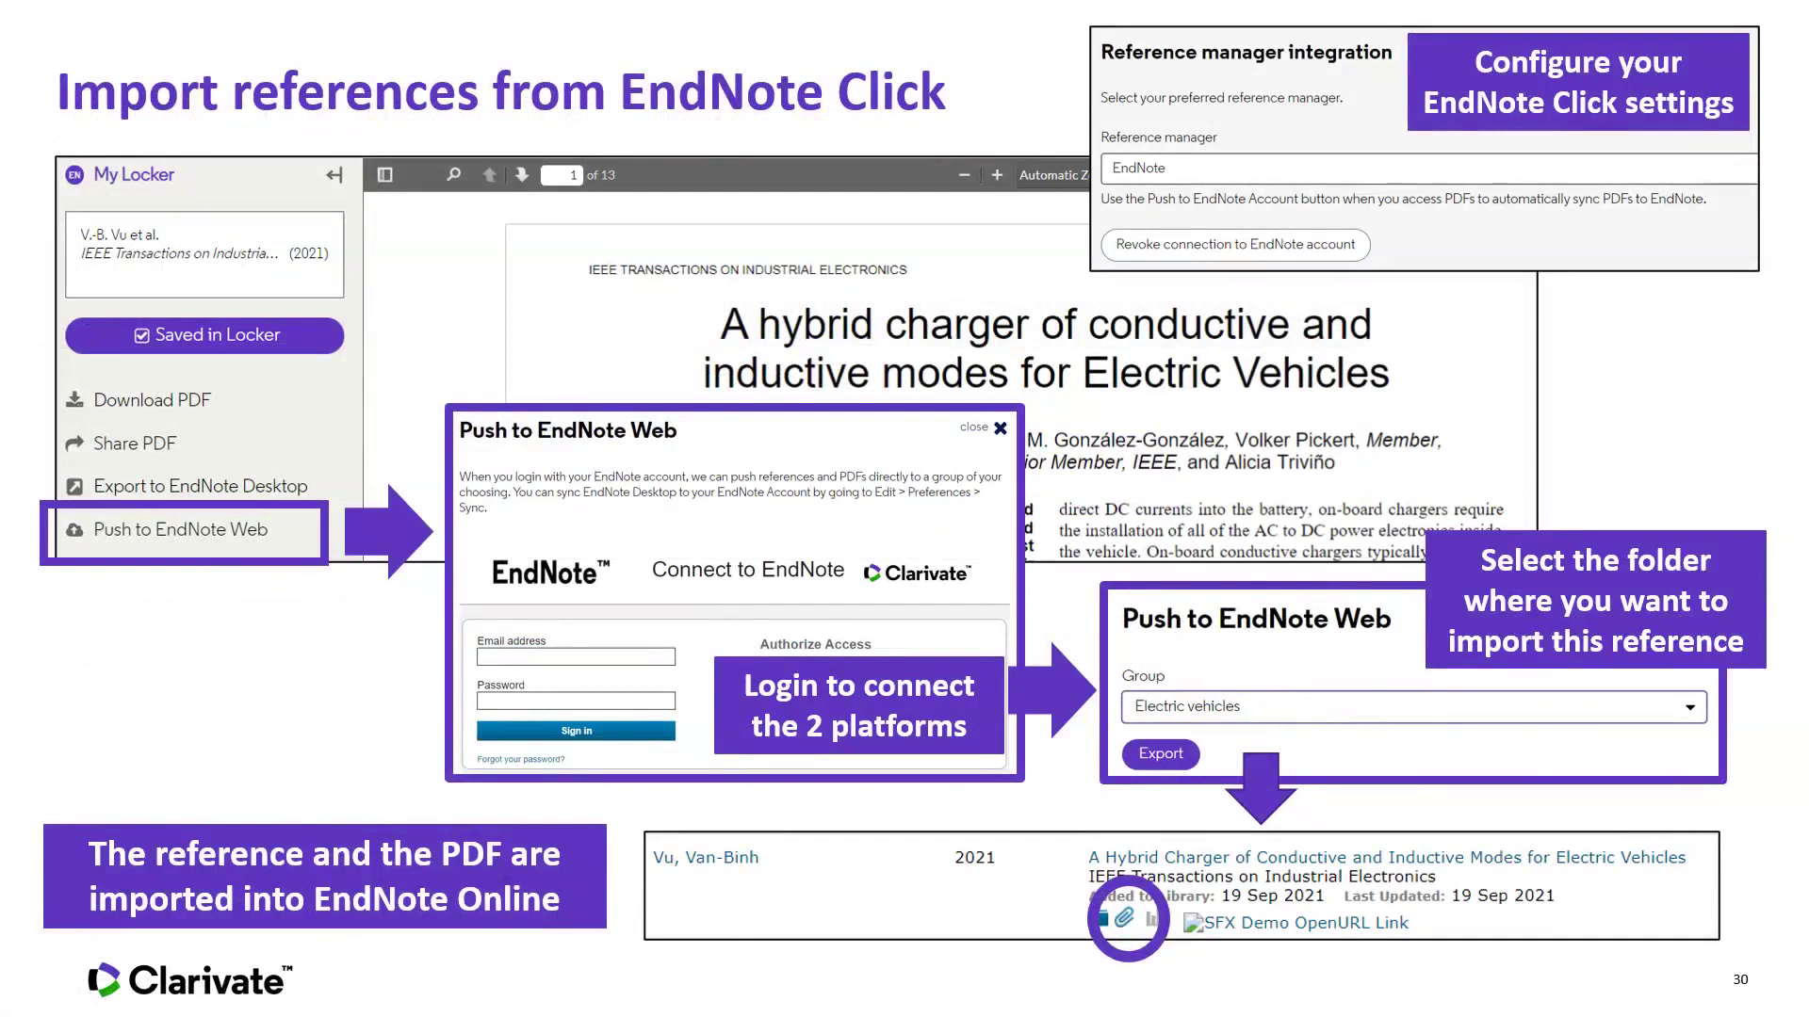
Step: Switch to the EndNote Click locker in the browser and open the PDF of Science audiences, misinformation, and fake news
{"action": "key", "text": "alt+Tab"}
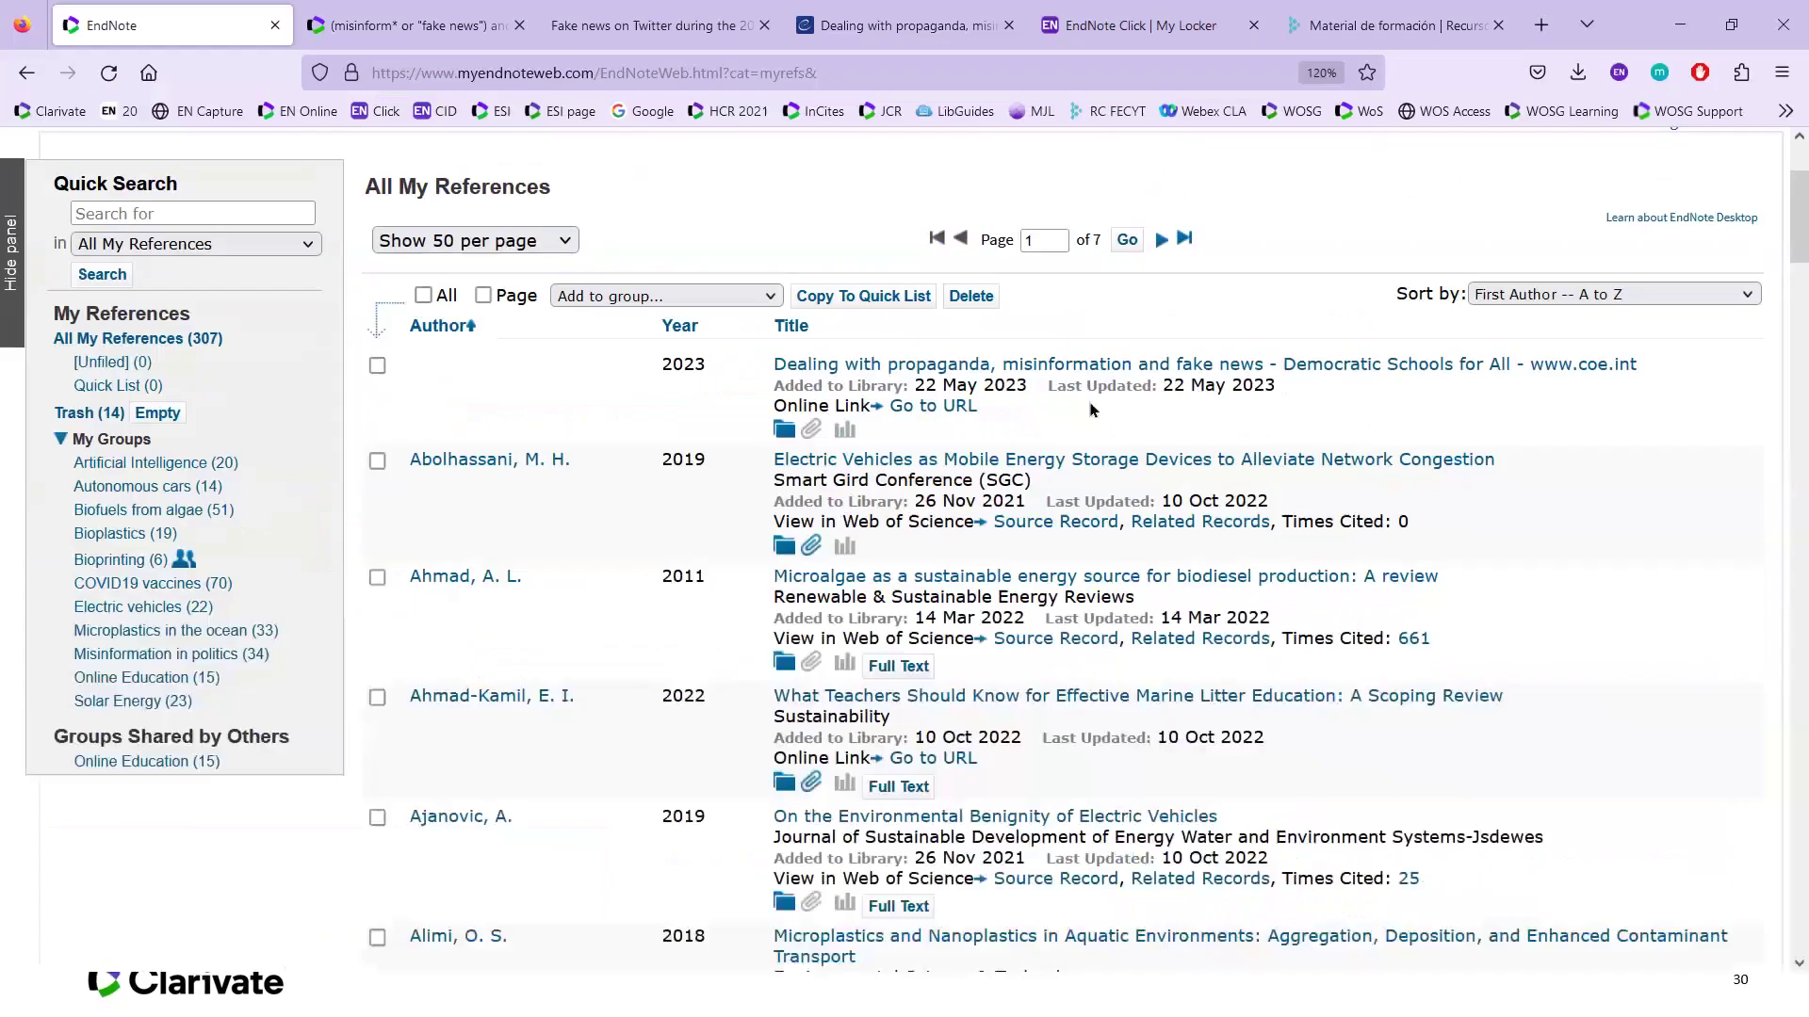
{"action": "left_click", "coordinate": [1058, 38]}
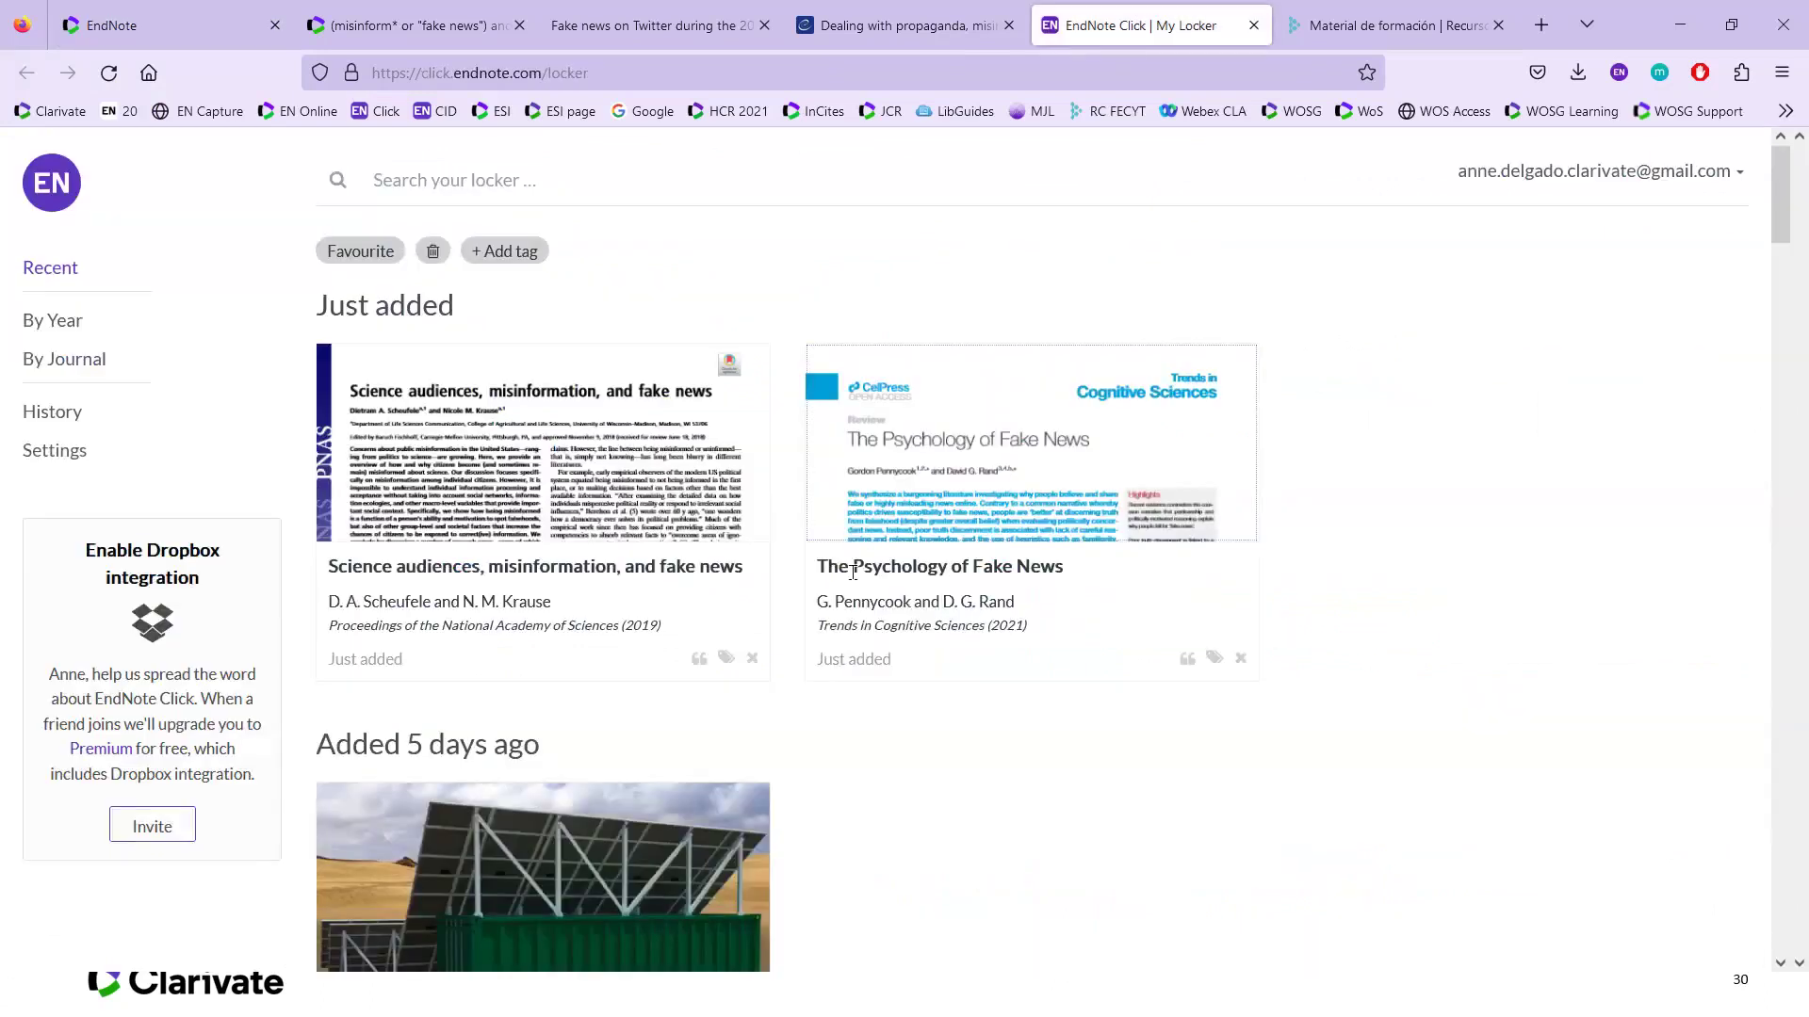
{"action": "left_click", "coordinate": [617, 466]}
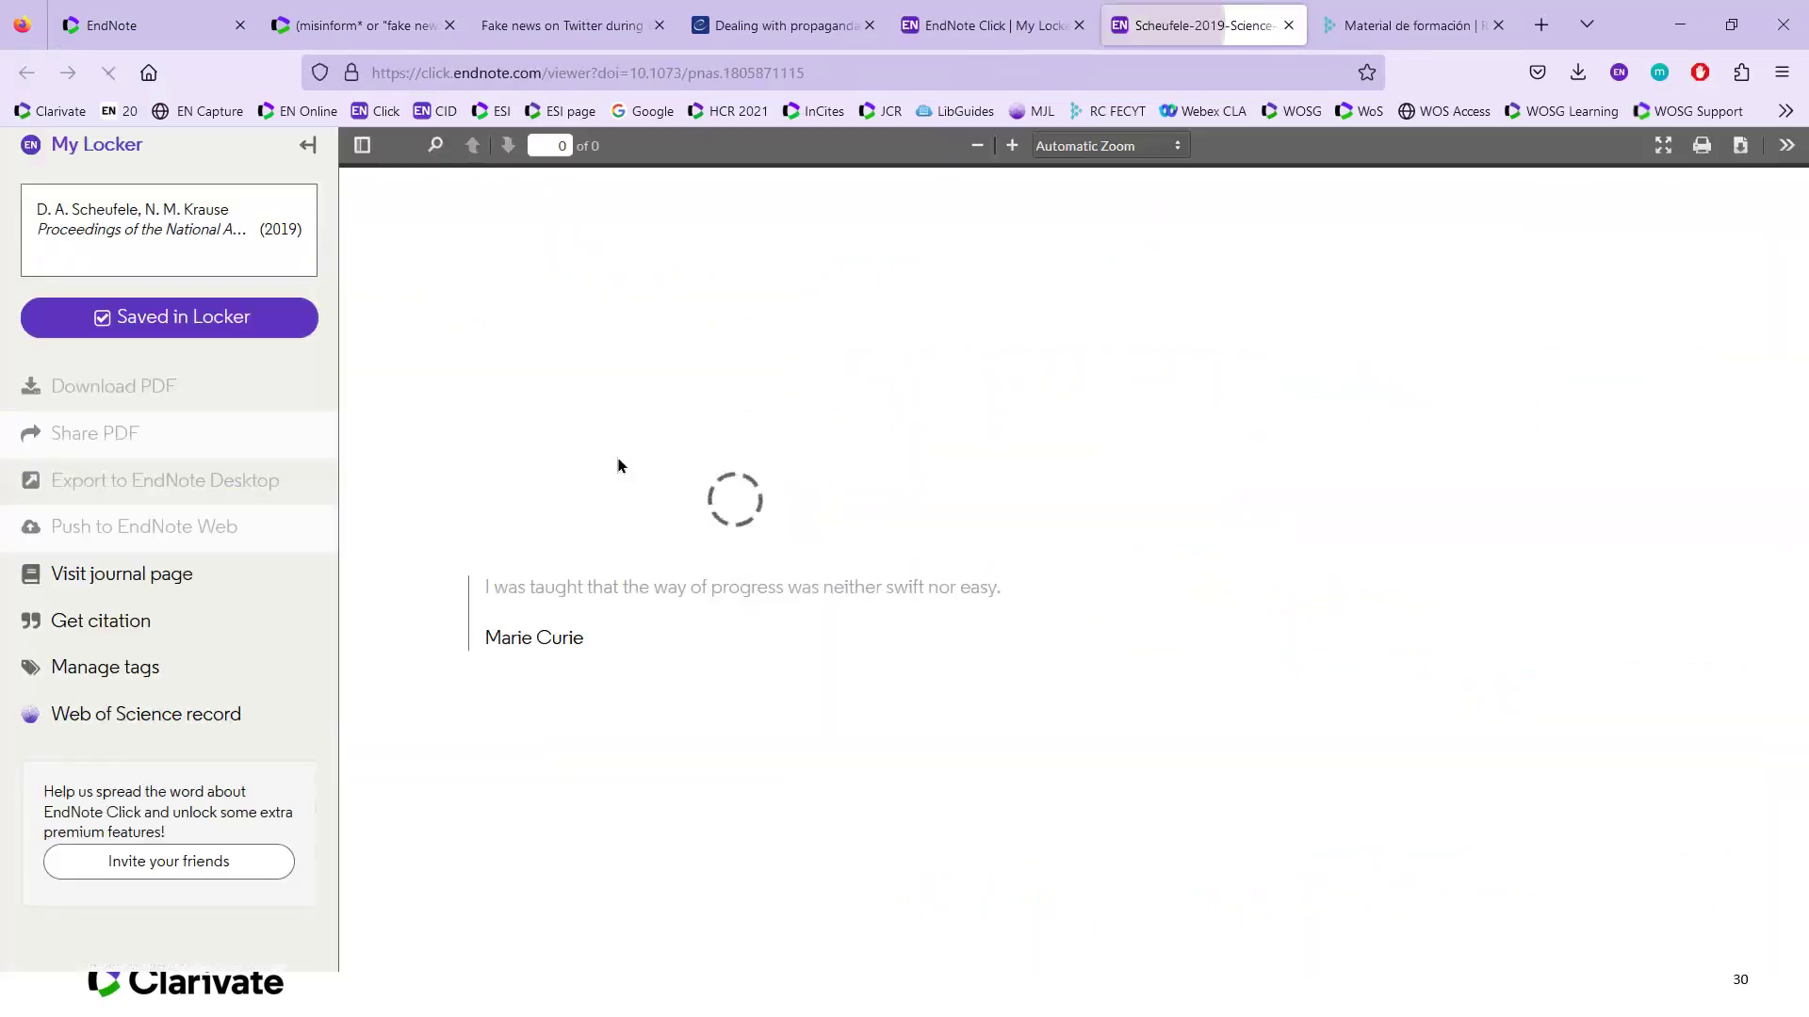
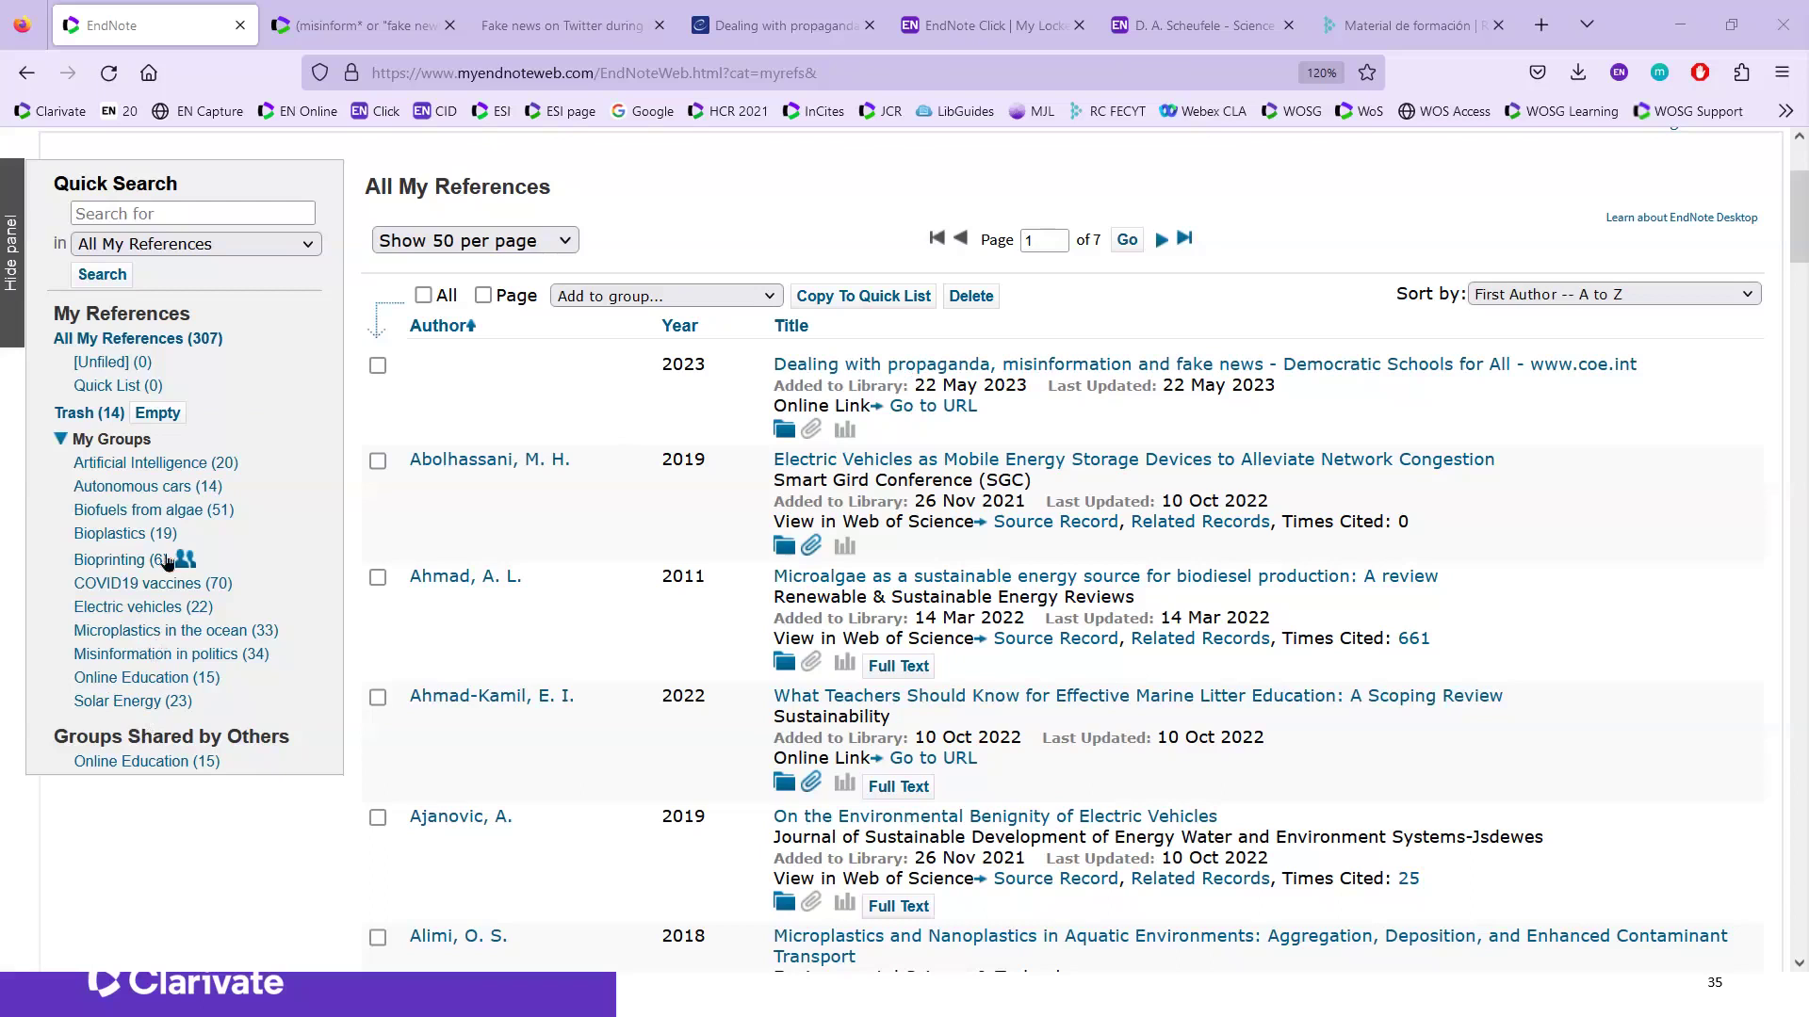
Step: Add the reference No clue about bioplastics from the Bioplastics group to the Bioprinting group
{"action": "left_click", "coordinate": [120, 535]}
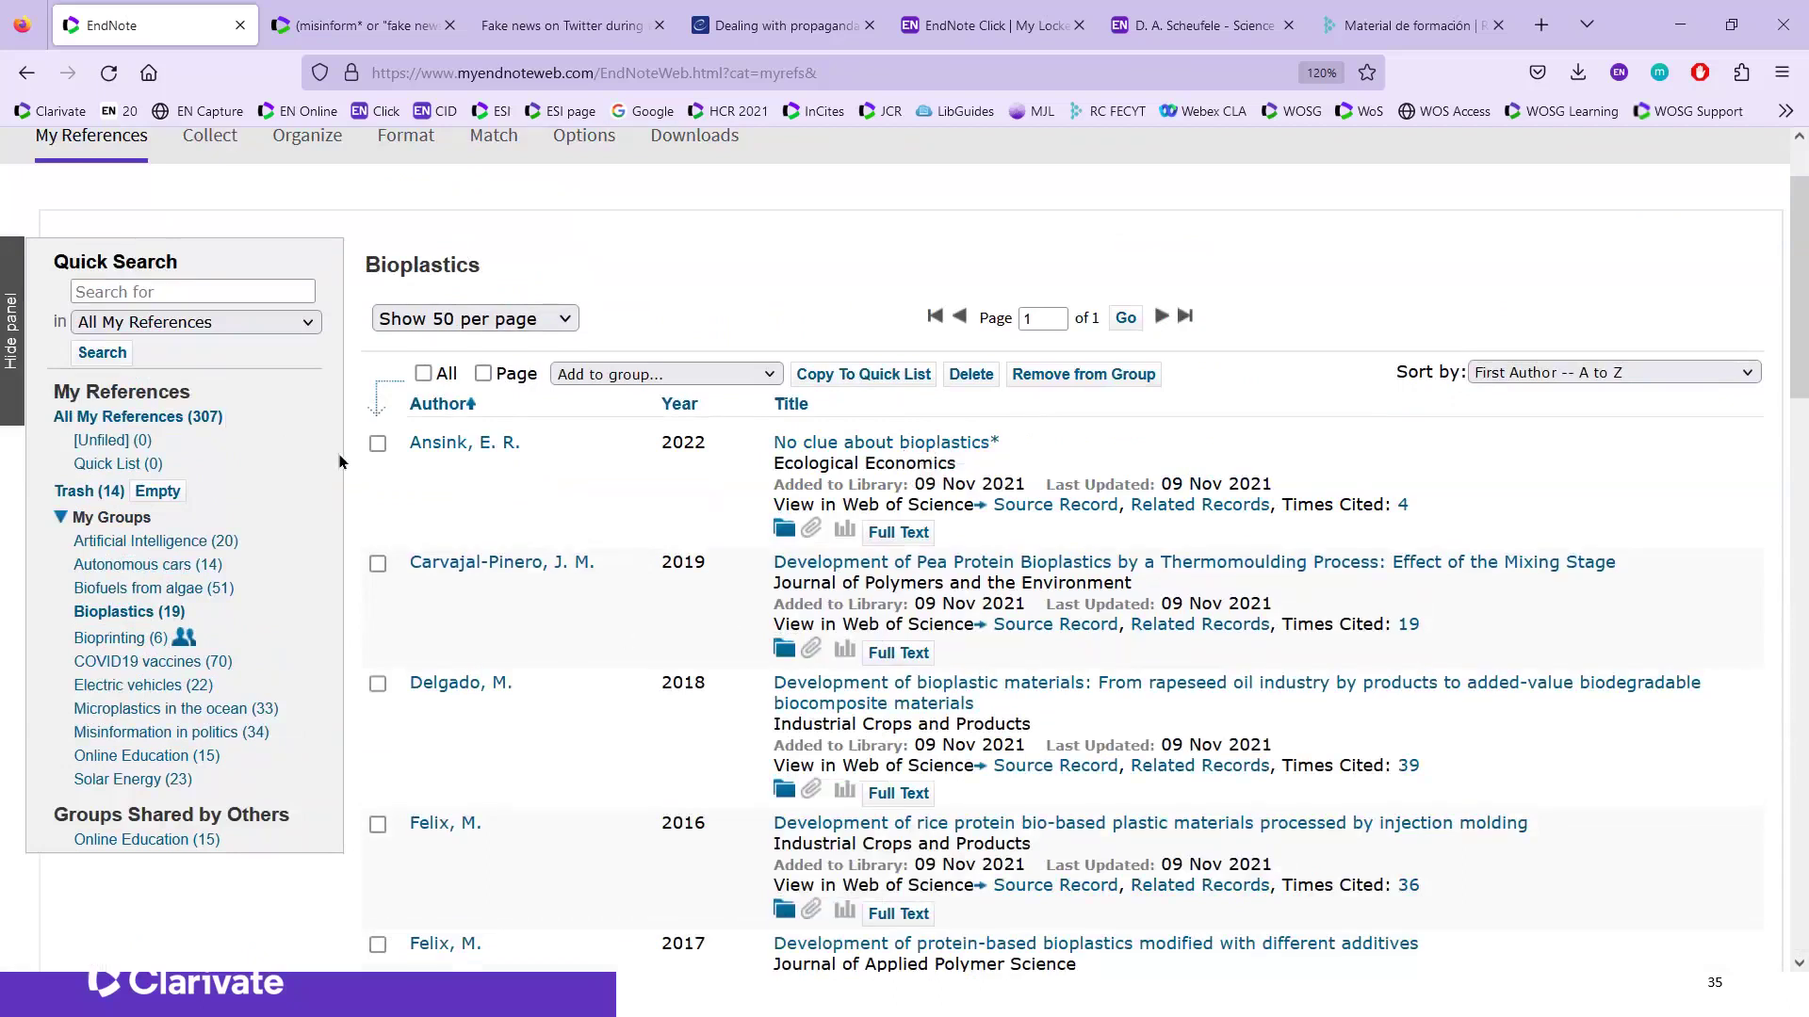
{"action": "left_click", "coordinate": [378, 444]}
{"action": "left_click", "coordinate": [770, 375]}
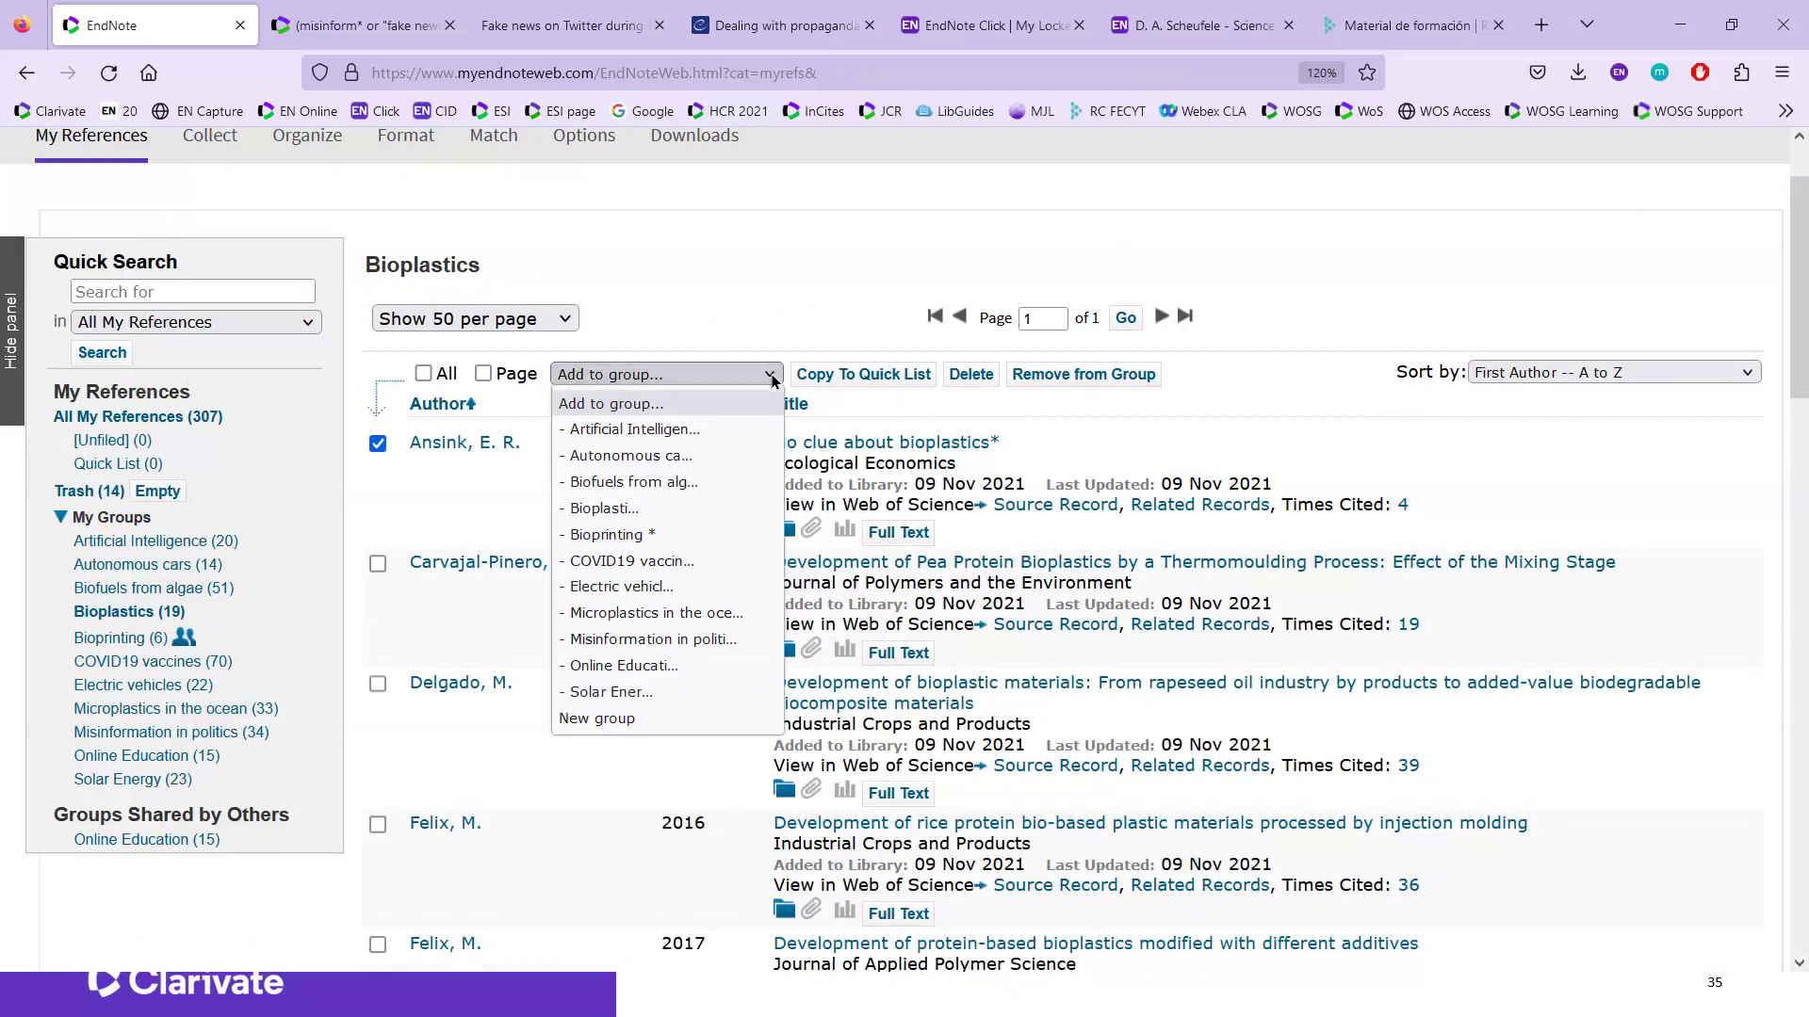
{"action": "left_click", "coordinate": [637, 536]}
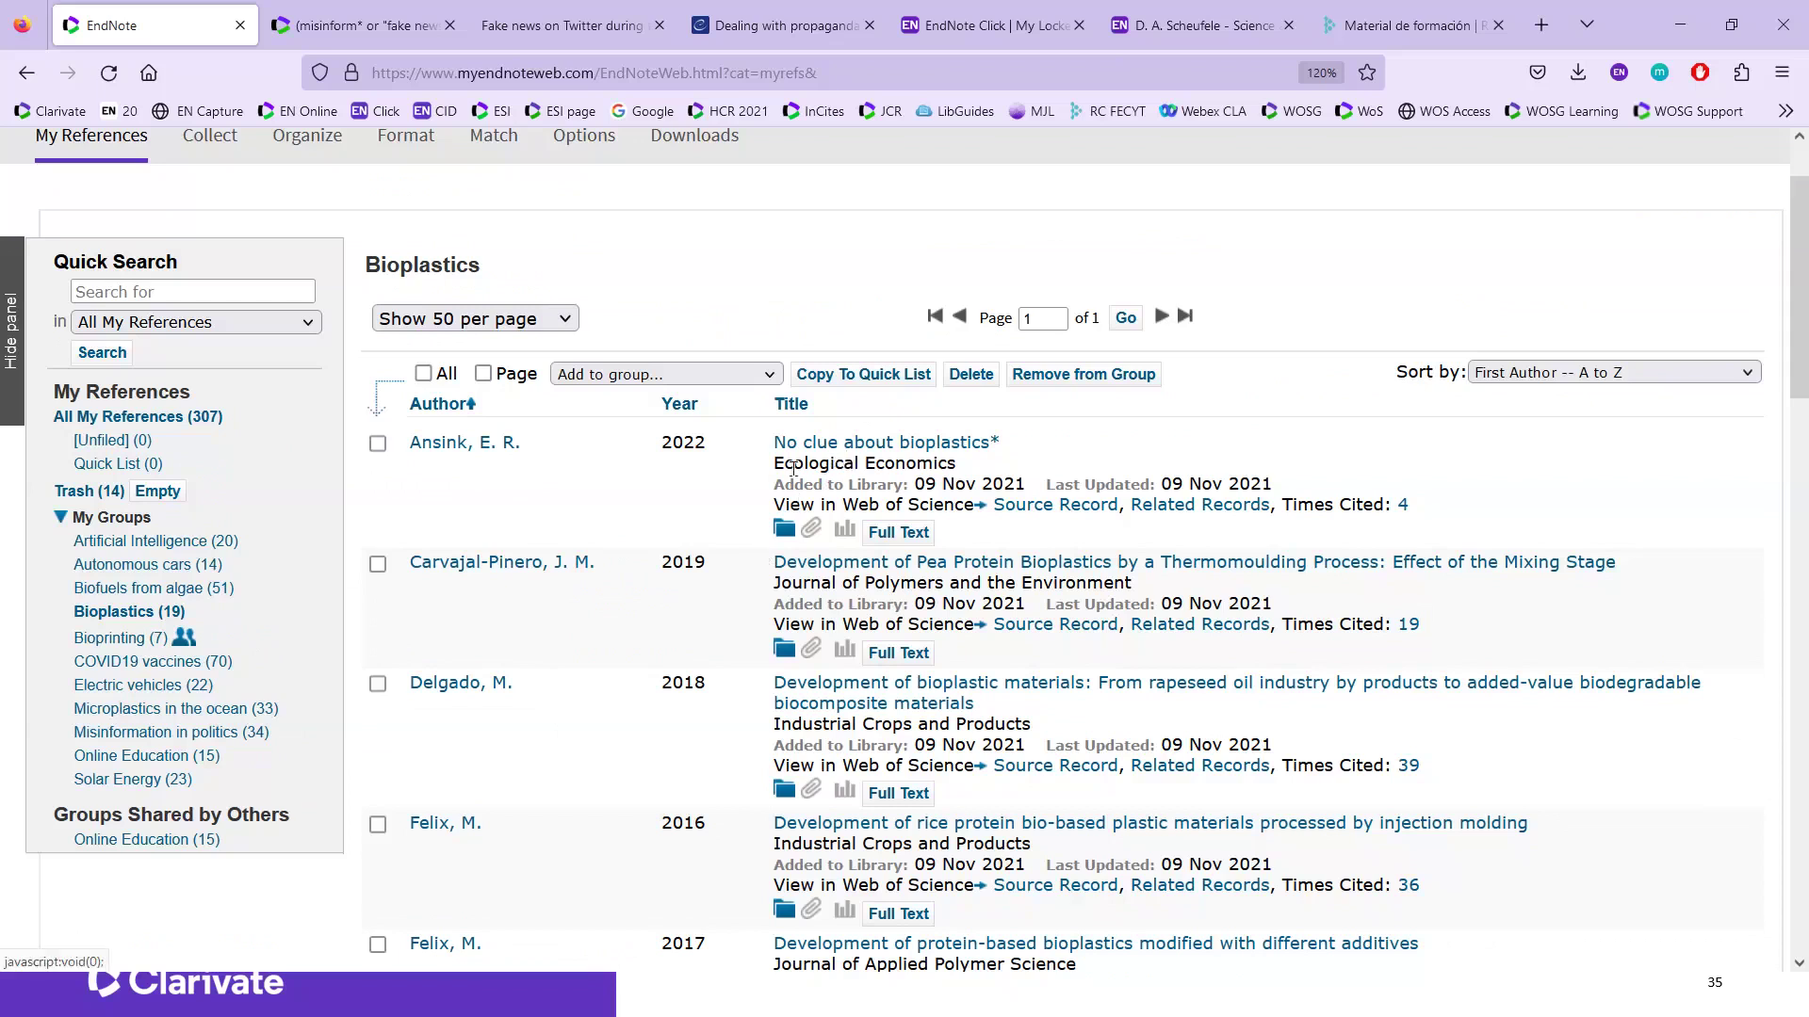
Step: Check the group membership of No clue about bioplastics in its group names pop-up and at the end of its full record
{"action": "left_click", "coordinate": [780, 535]}
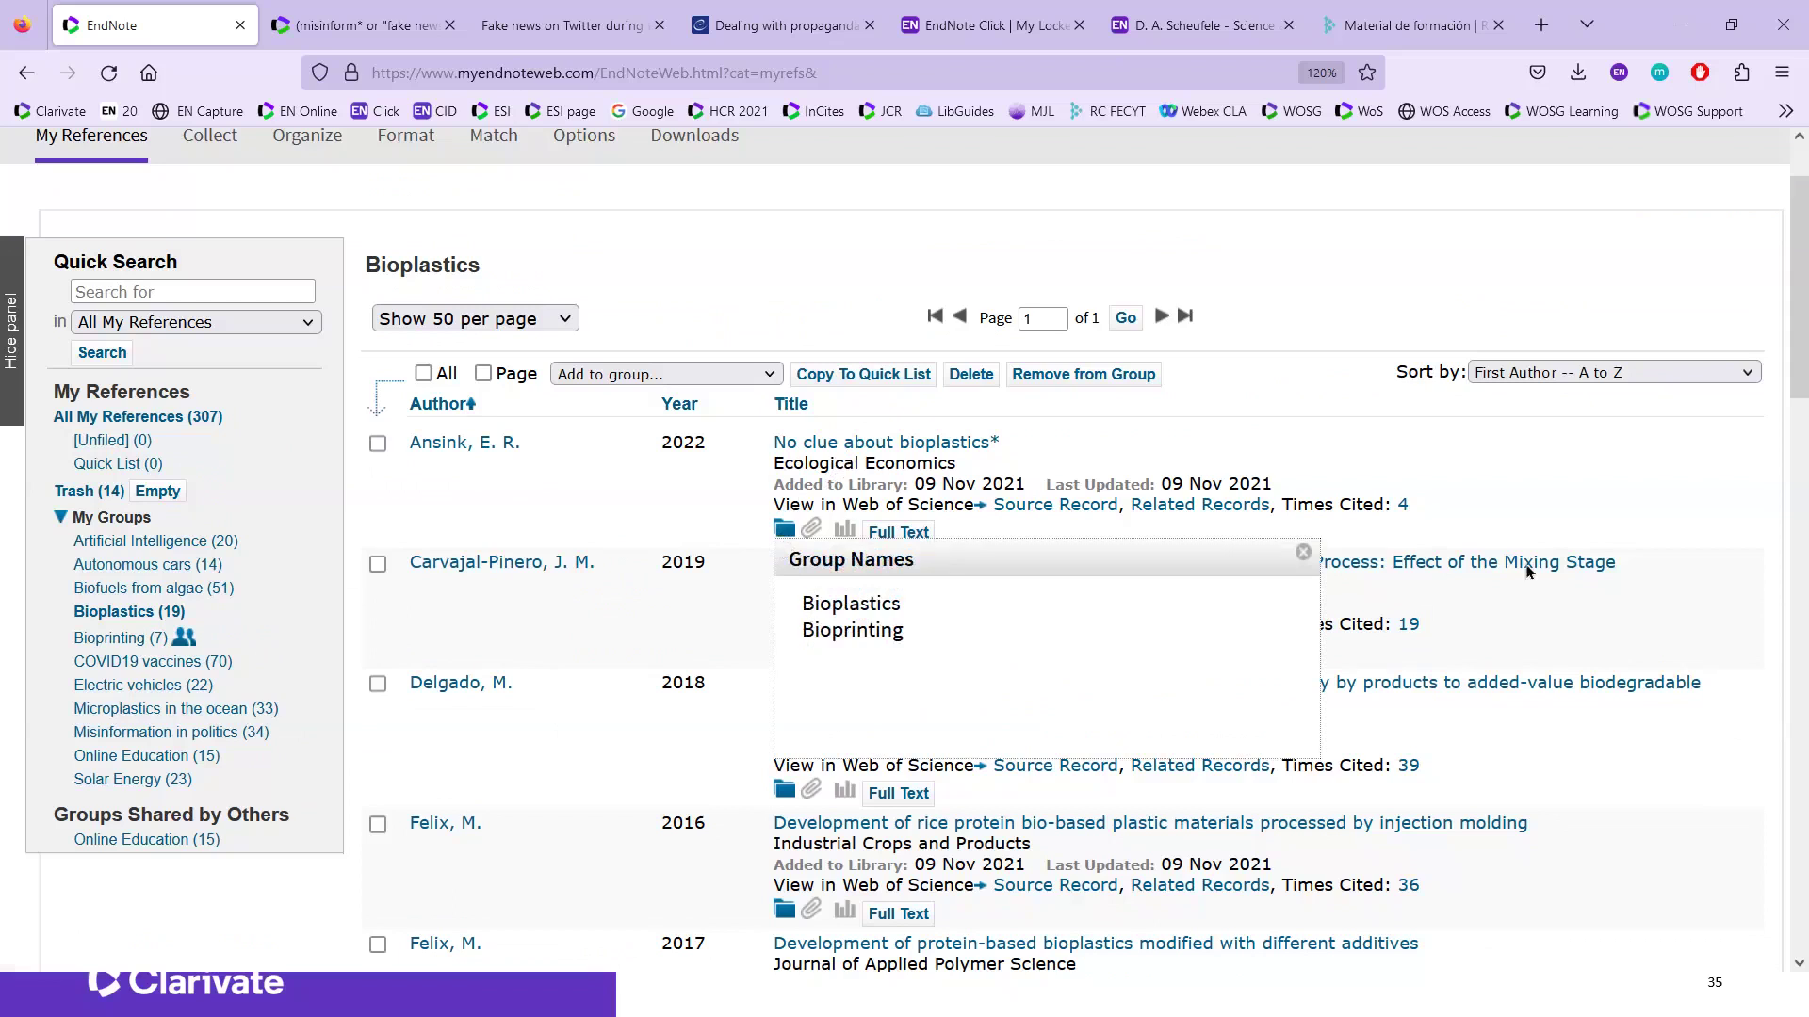
{"action": "left_click", "coordinate": [1304, 558]}
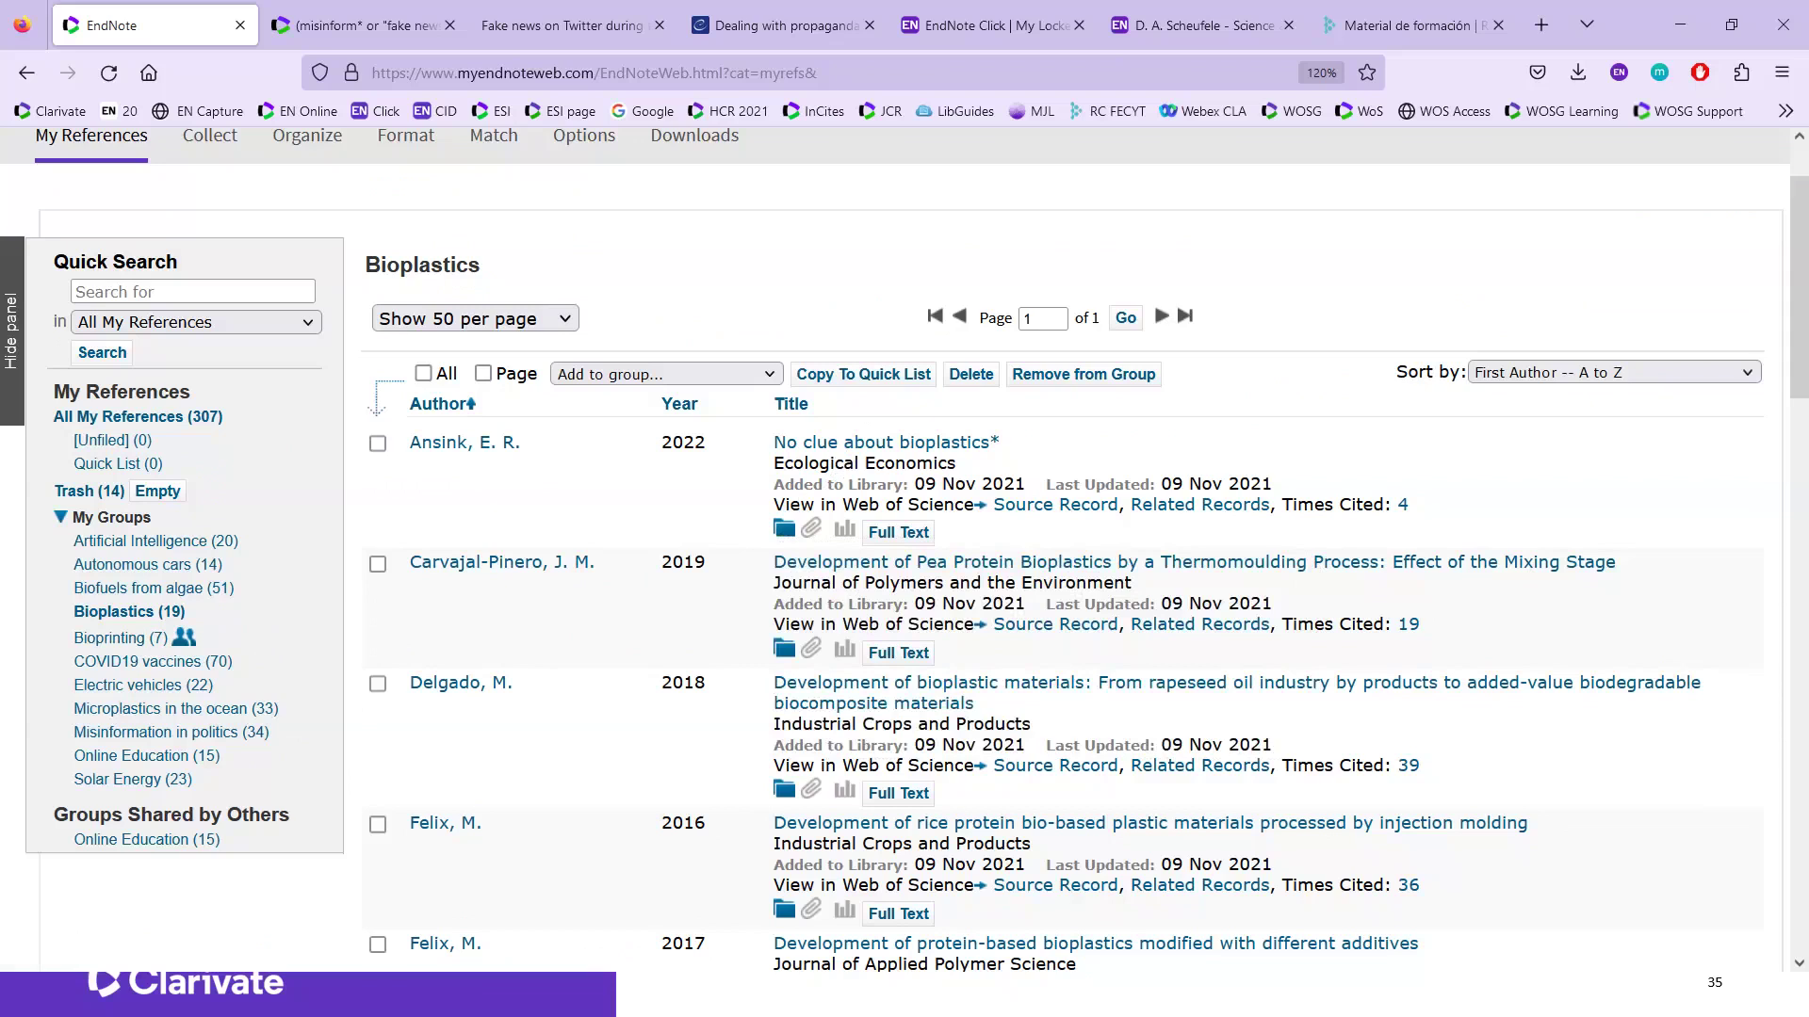
{"action": "left_click", "coordinate": [832, 450]}
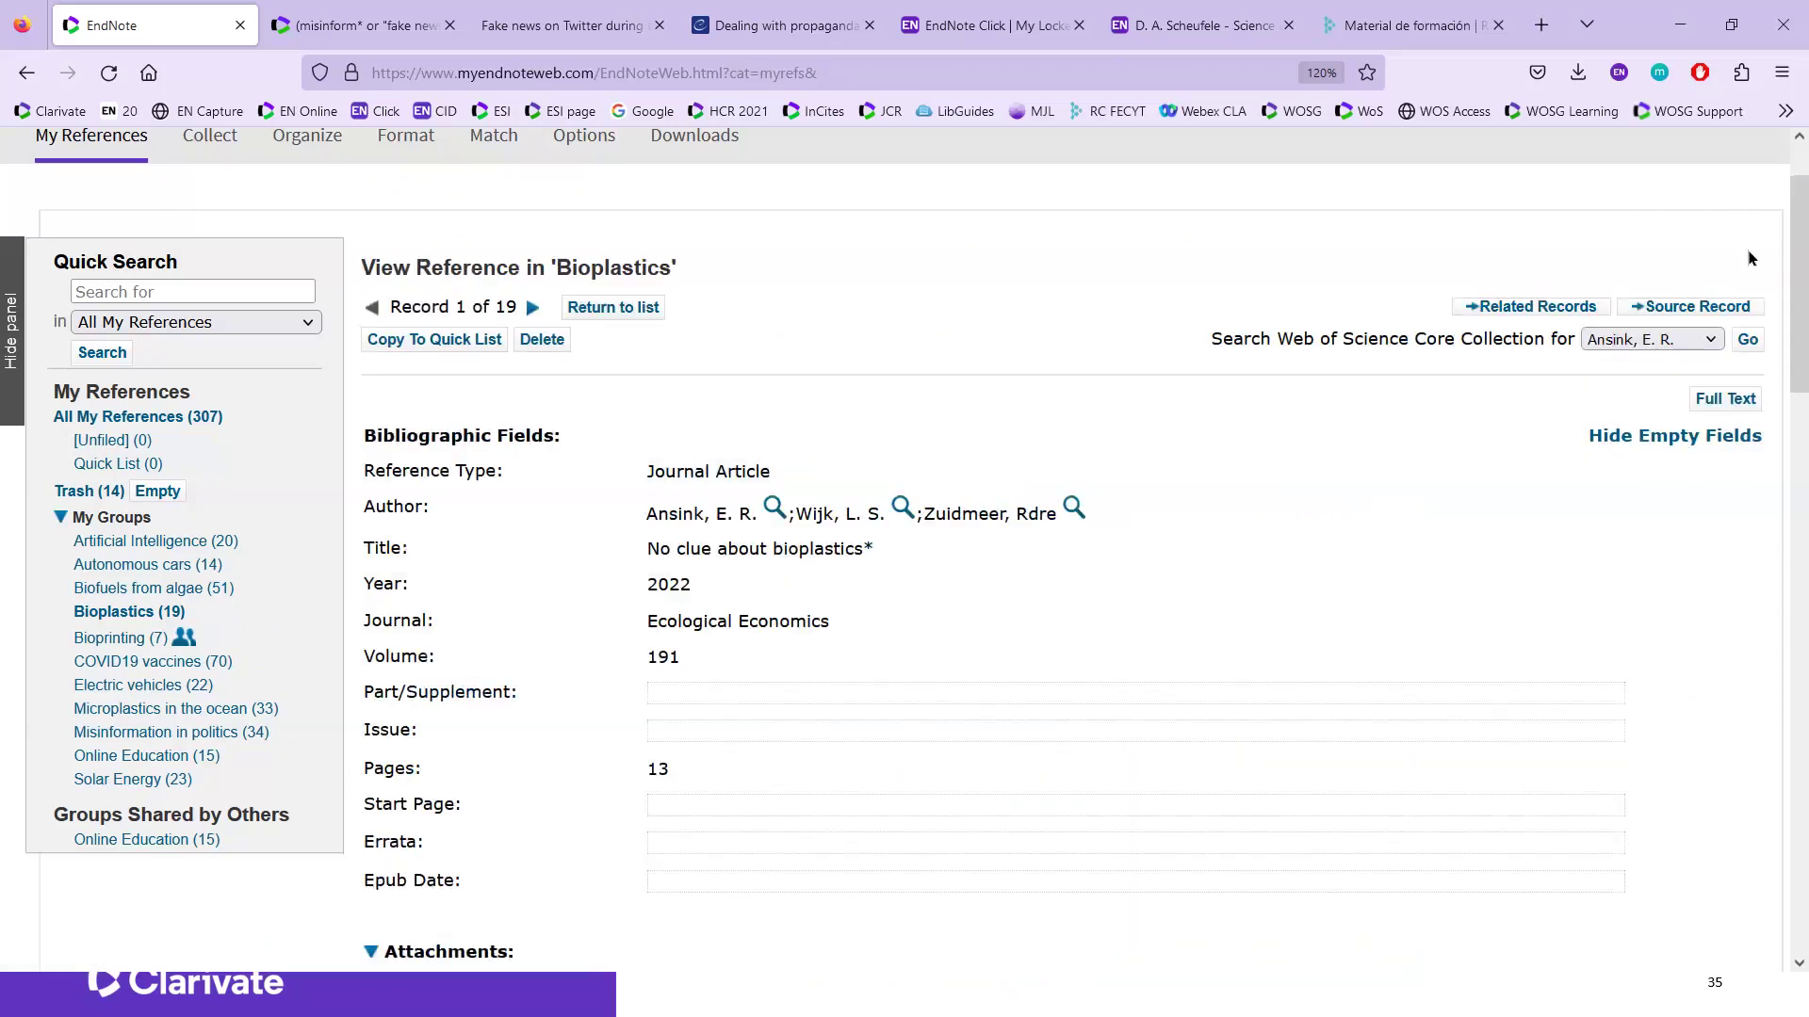
{"action": "scroll", "coordinate": [1796, 403], "scroll_direction": "down", "scroll_amount": 15}
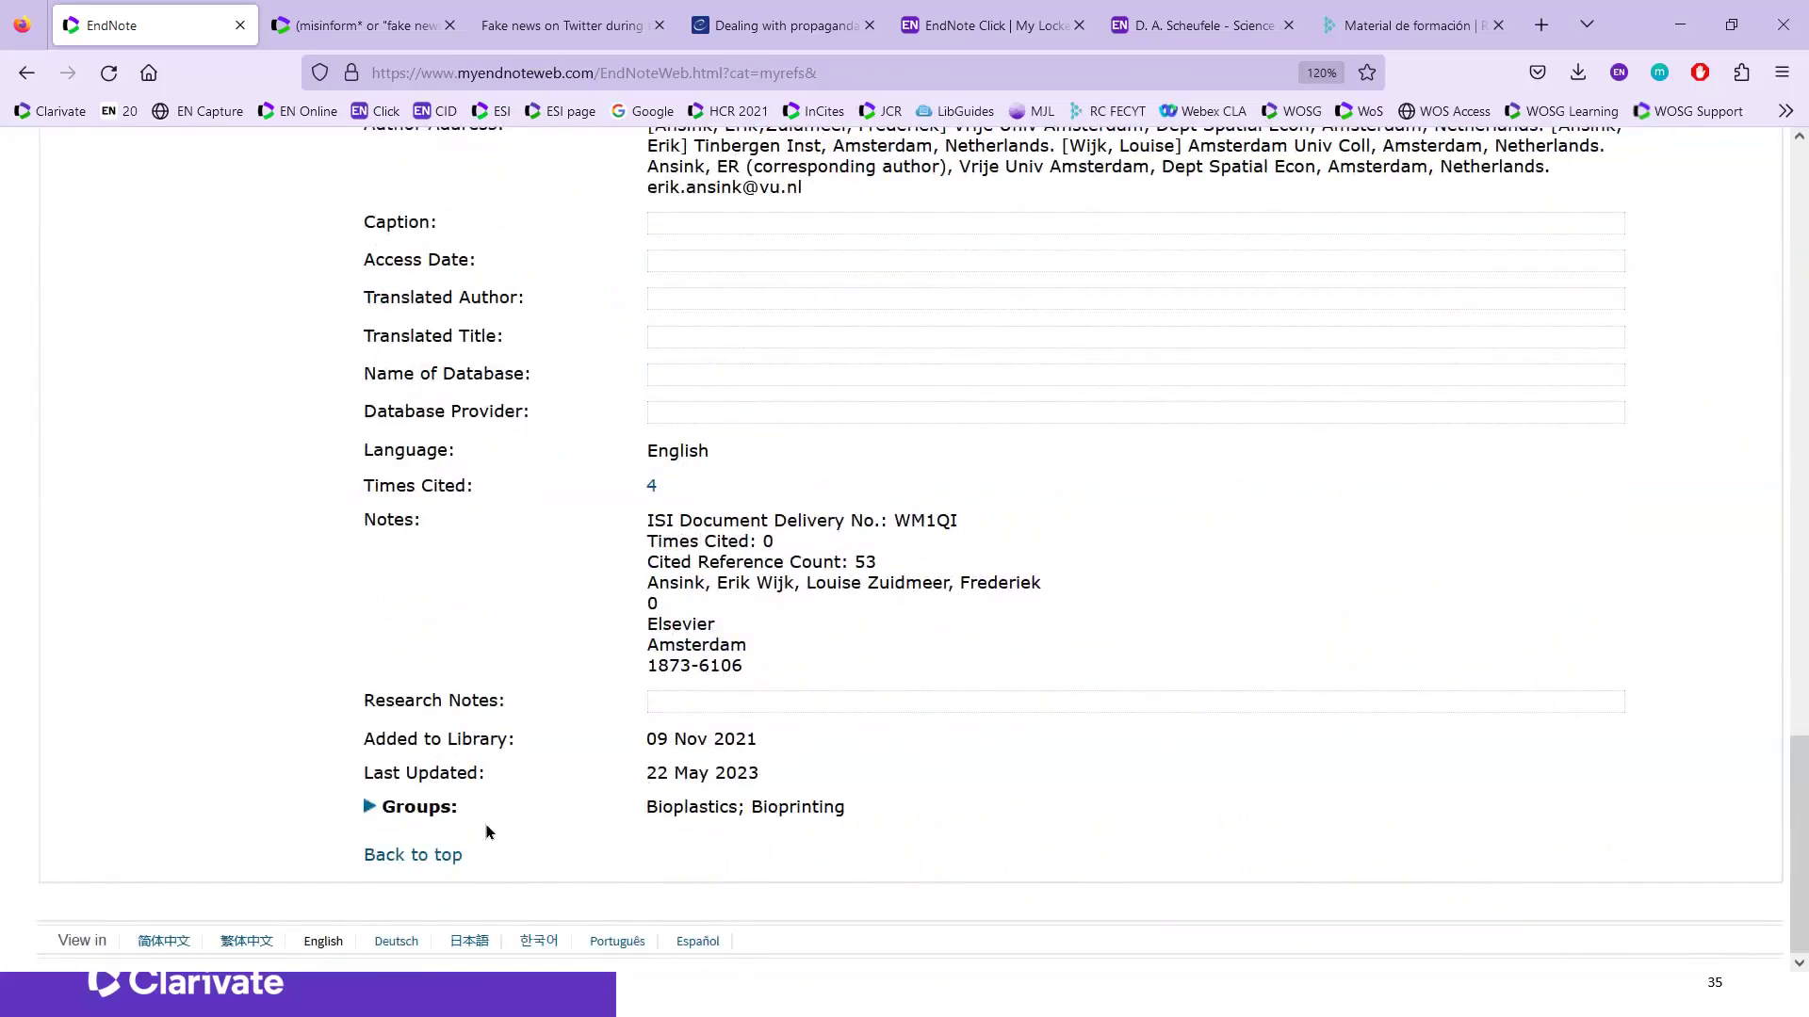
{"action": "scroll", "coordinate": [1701, 698], "scroll_direction": "up", "scroll_amount": 1}
{"action": "scroll", "coordinate": [1699, 659], "scroll_direction": "up", "scroll_amount": 12}
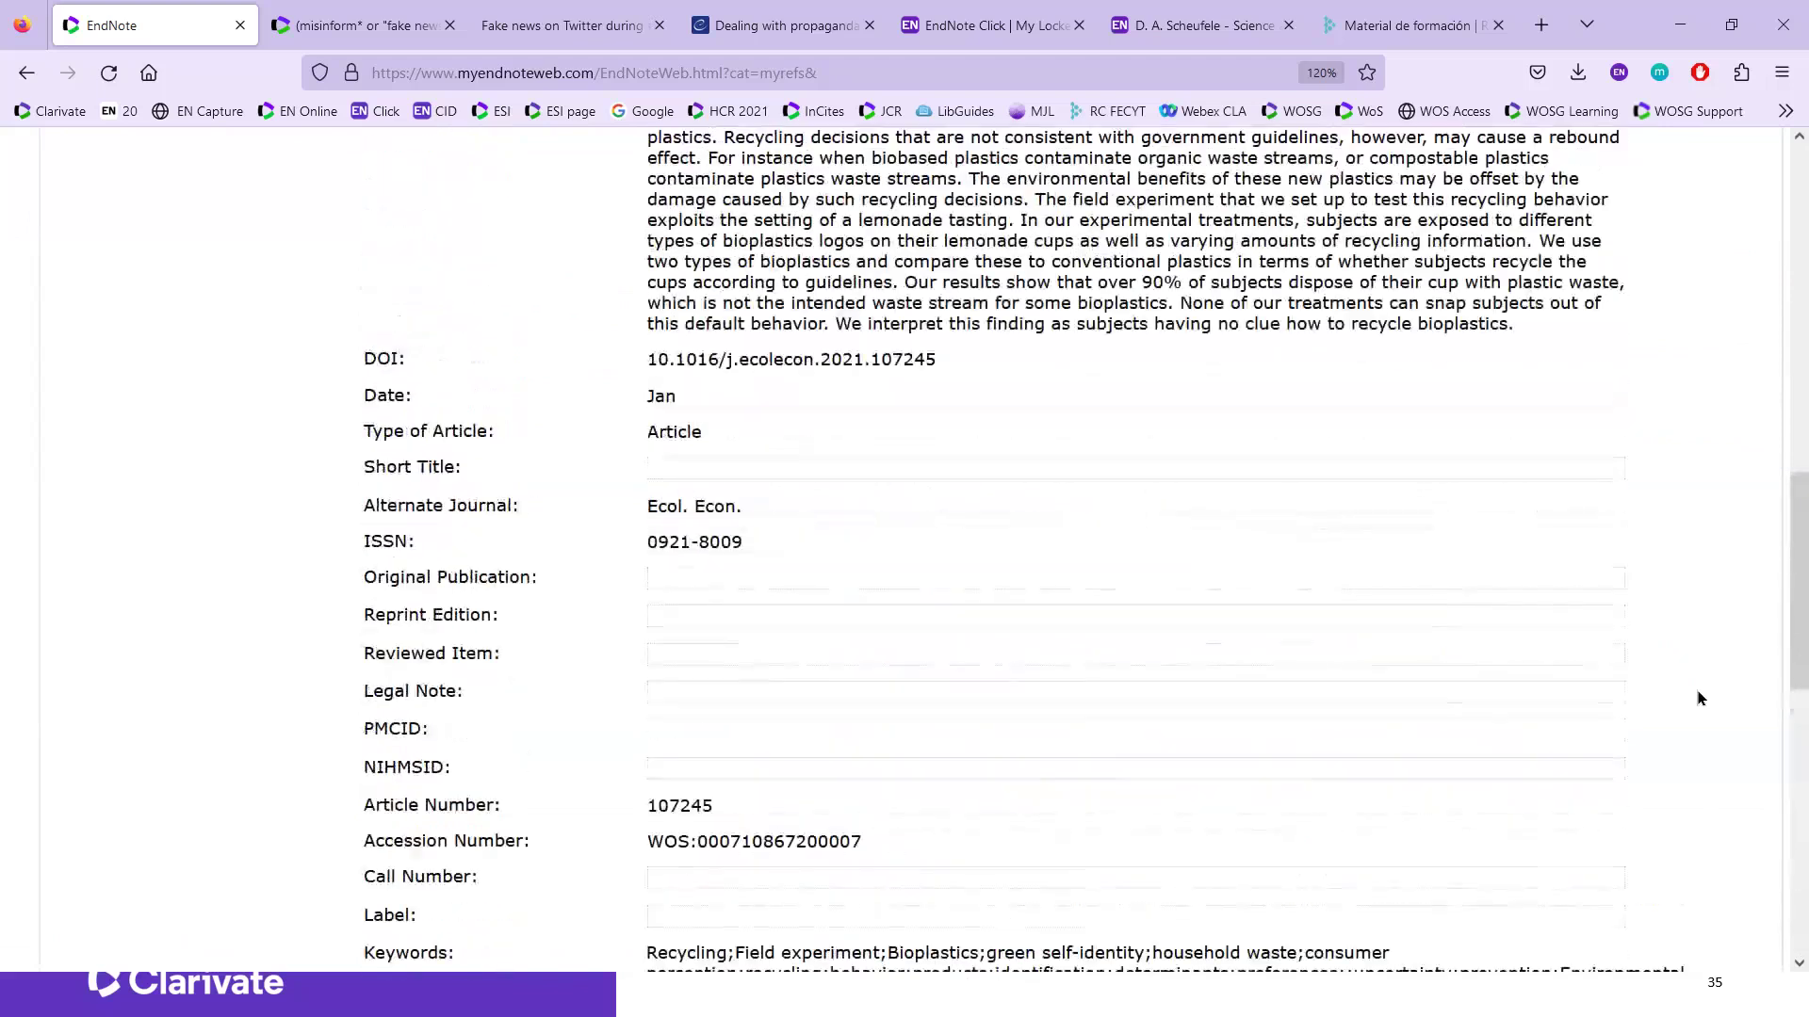
{"action": "scroll", "coordinate": [1694, 659], "scroll_direction": "down", "scroll_amount": 14}
{"action": "scroll", "coordinate": [1635, 714], "scroll_direction": "up", "scroll_amount": 13}
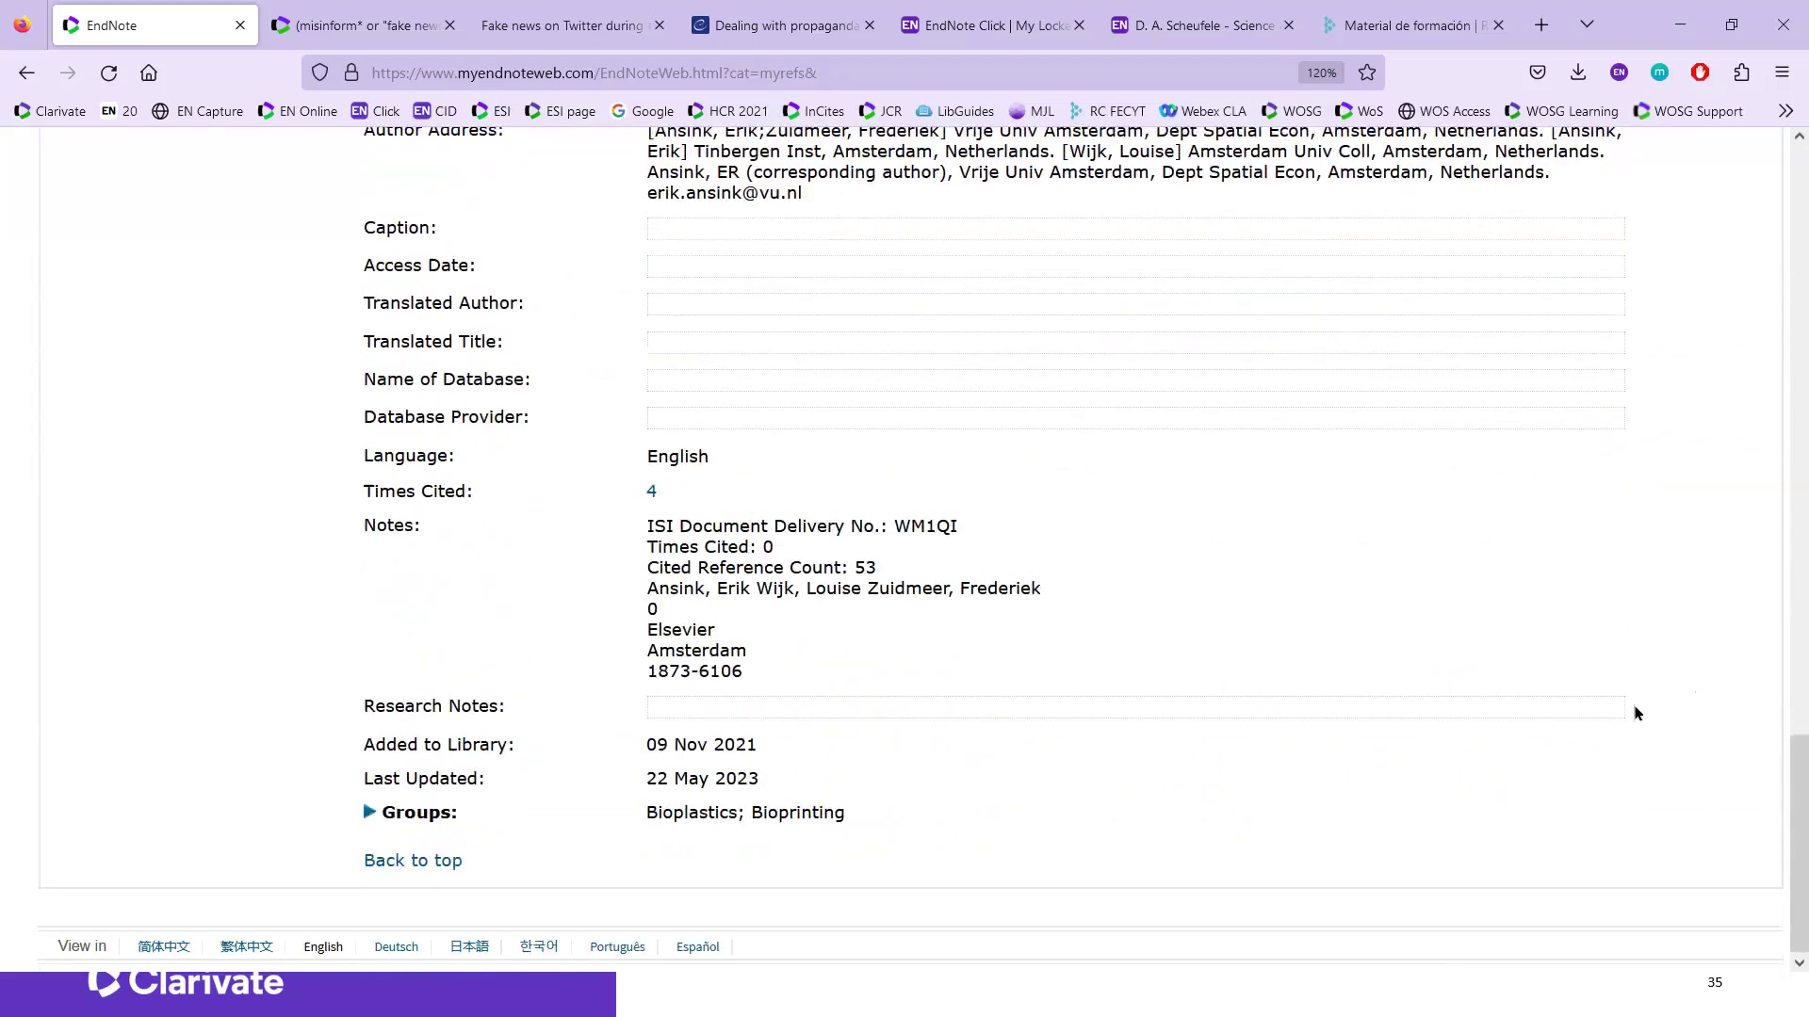
{"action": "scroll", "coordinate": [1635, 714], "scroll_direction": "up", "scroll_amount": 10}
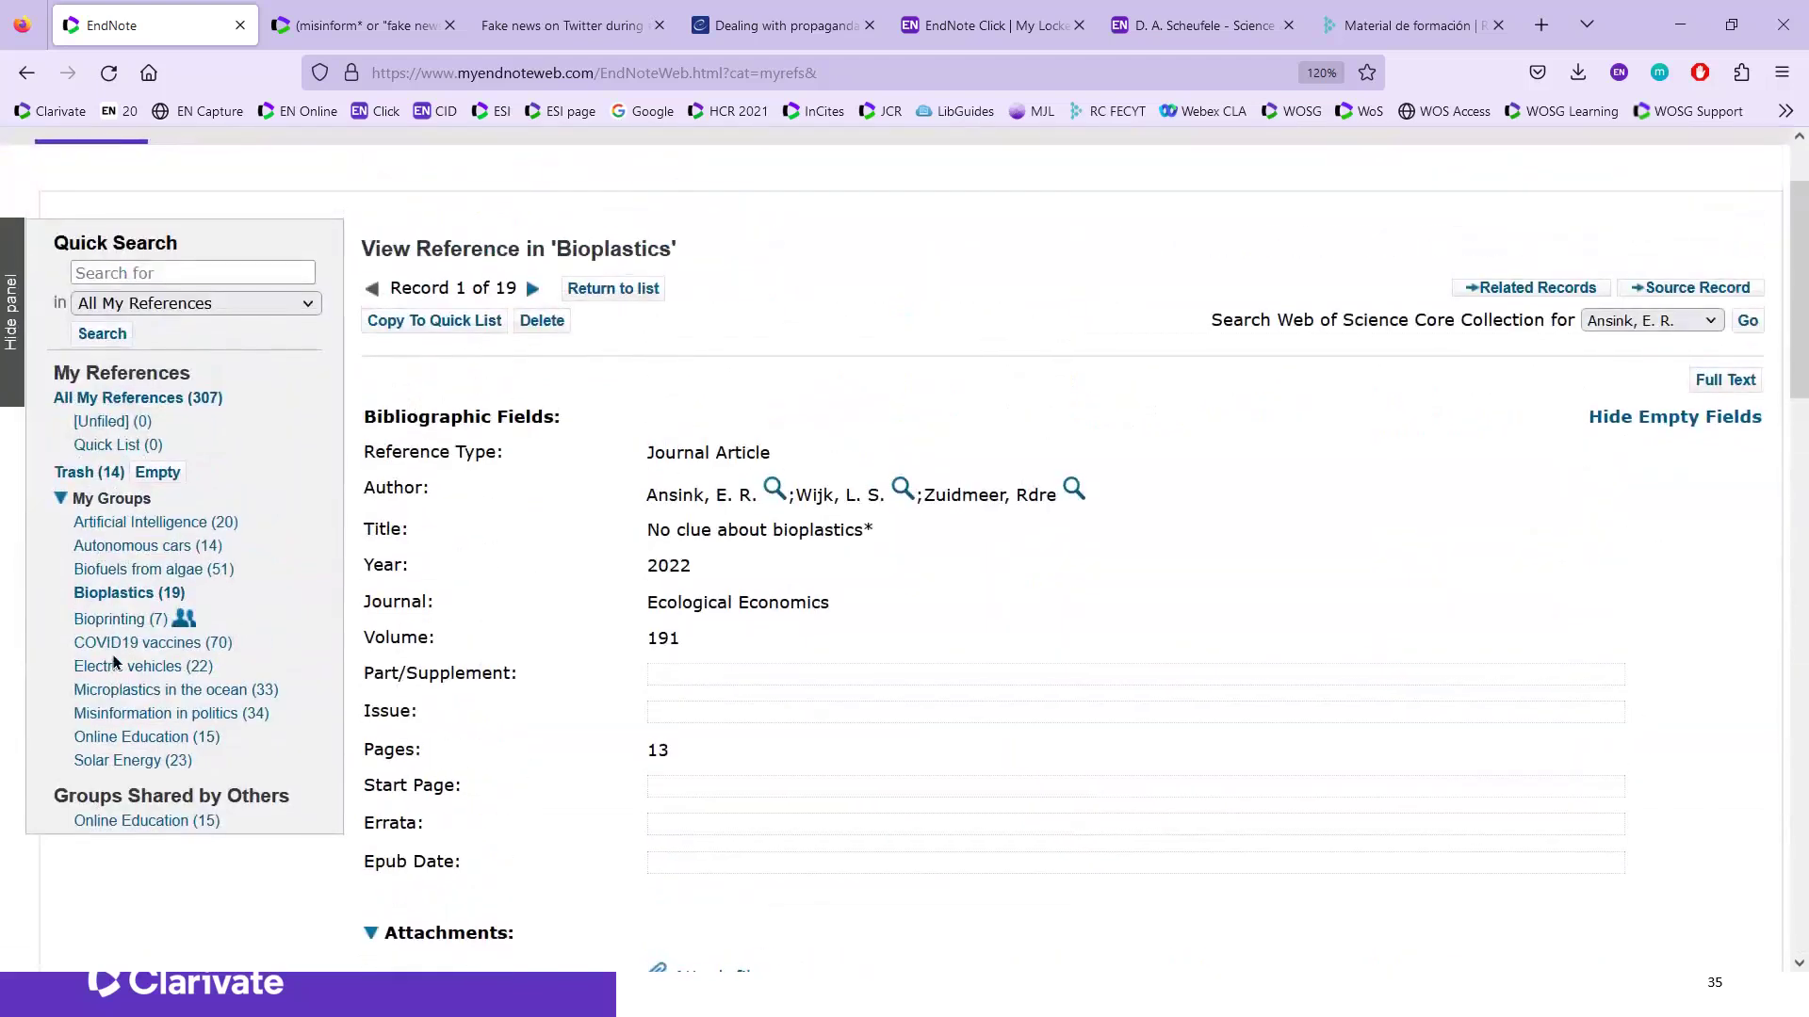
Step: Remove the reference No clue about bioplastics from the Bioplastics group and confirm the removal
{"action": "left_click", "coordinate": [113, 603]}
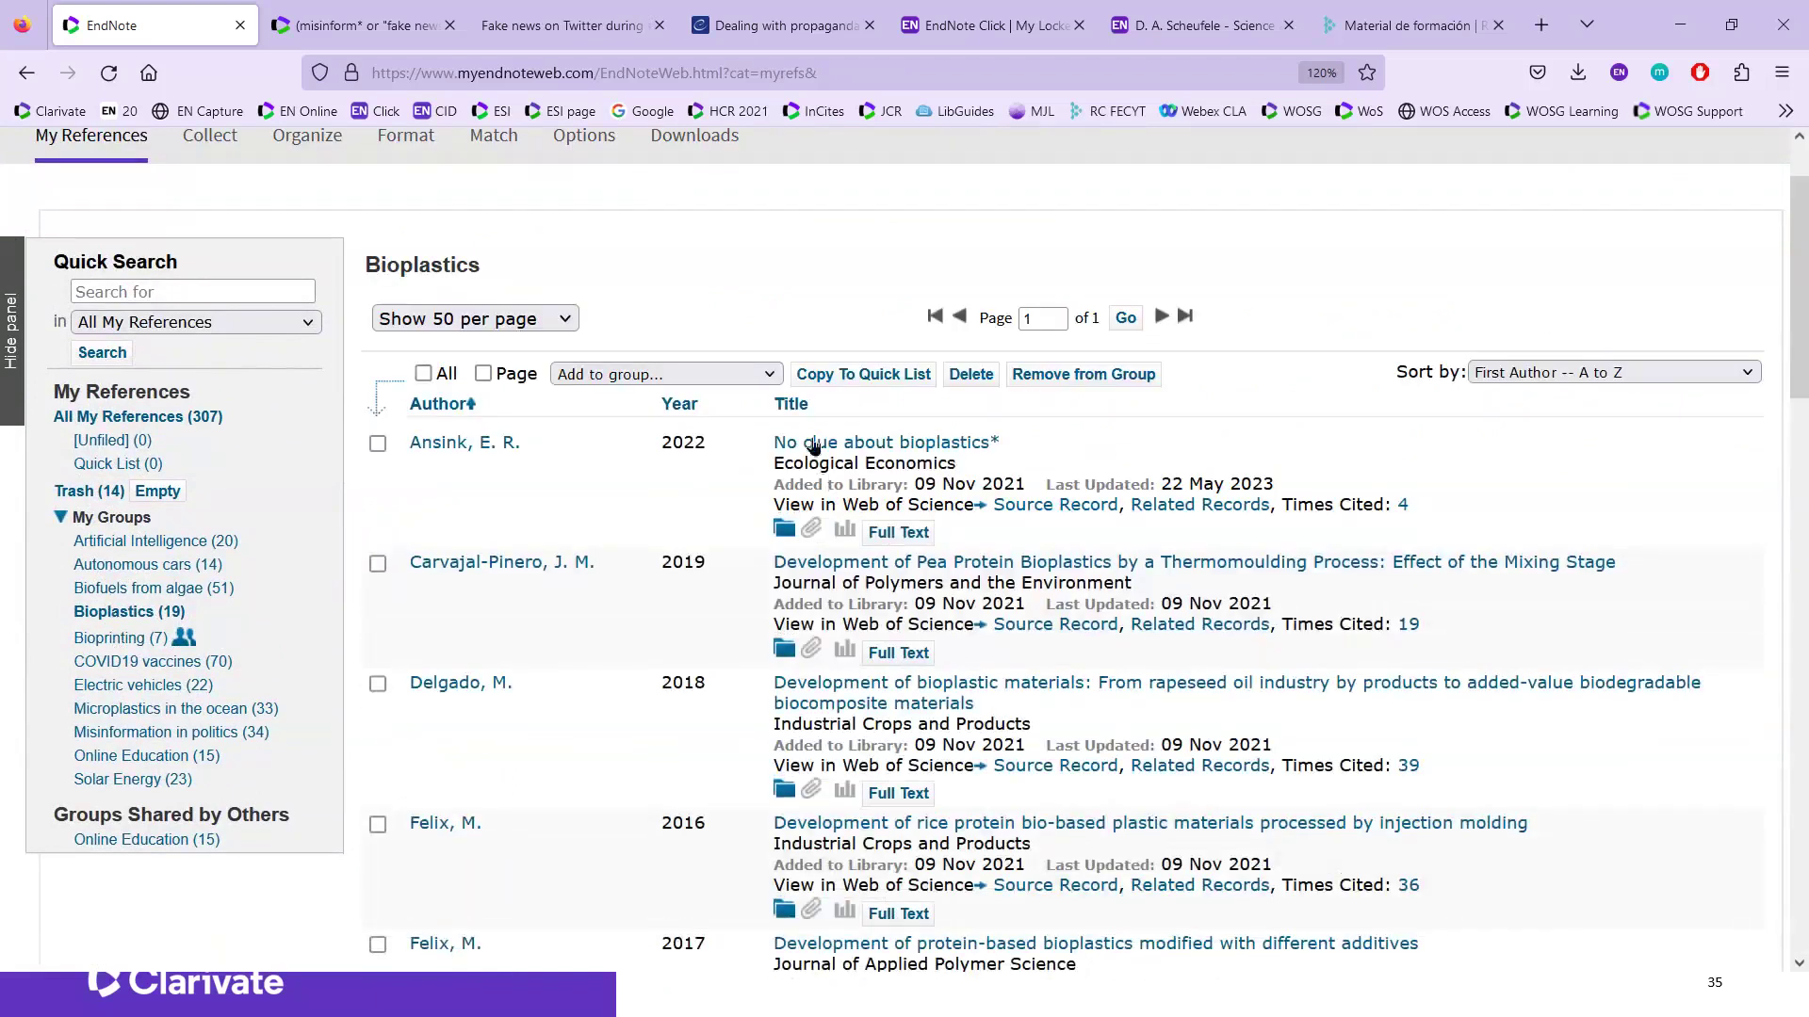
{"action": "left_click", "coordinate": [378, 445]}
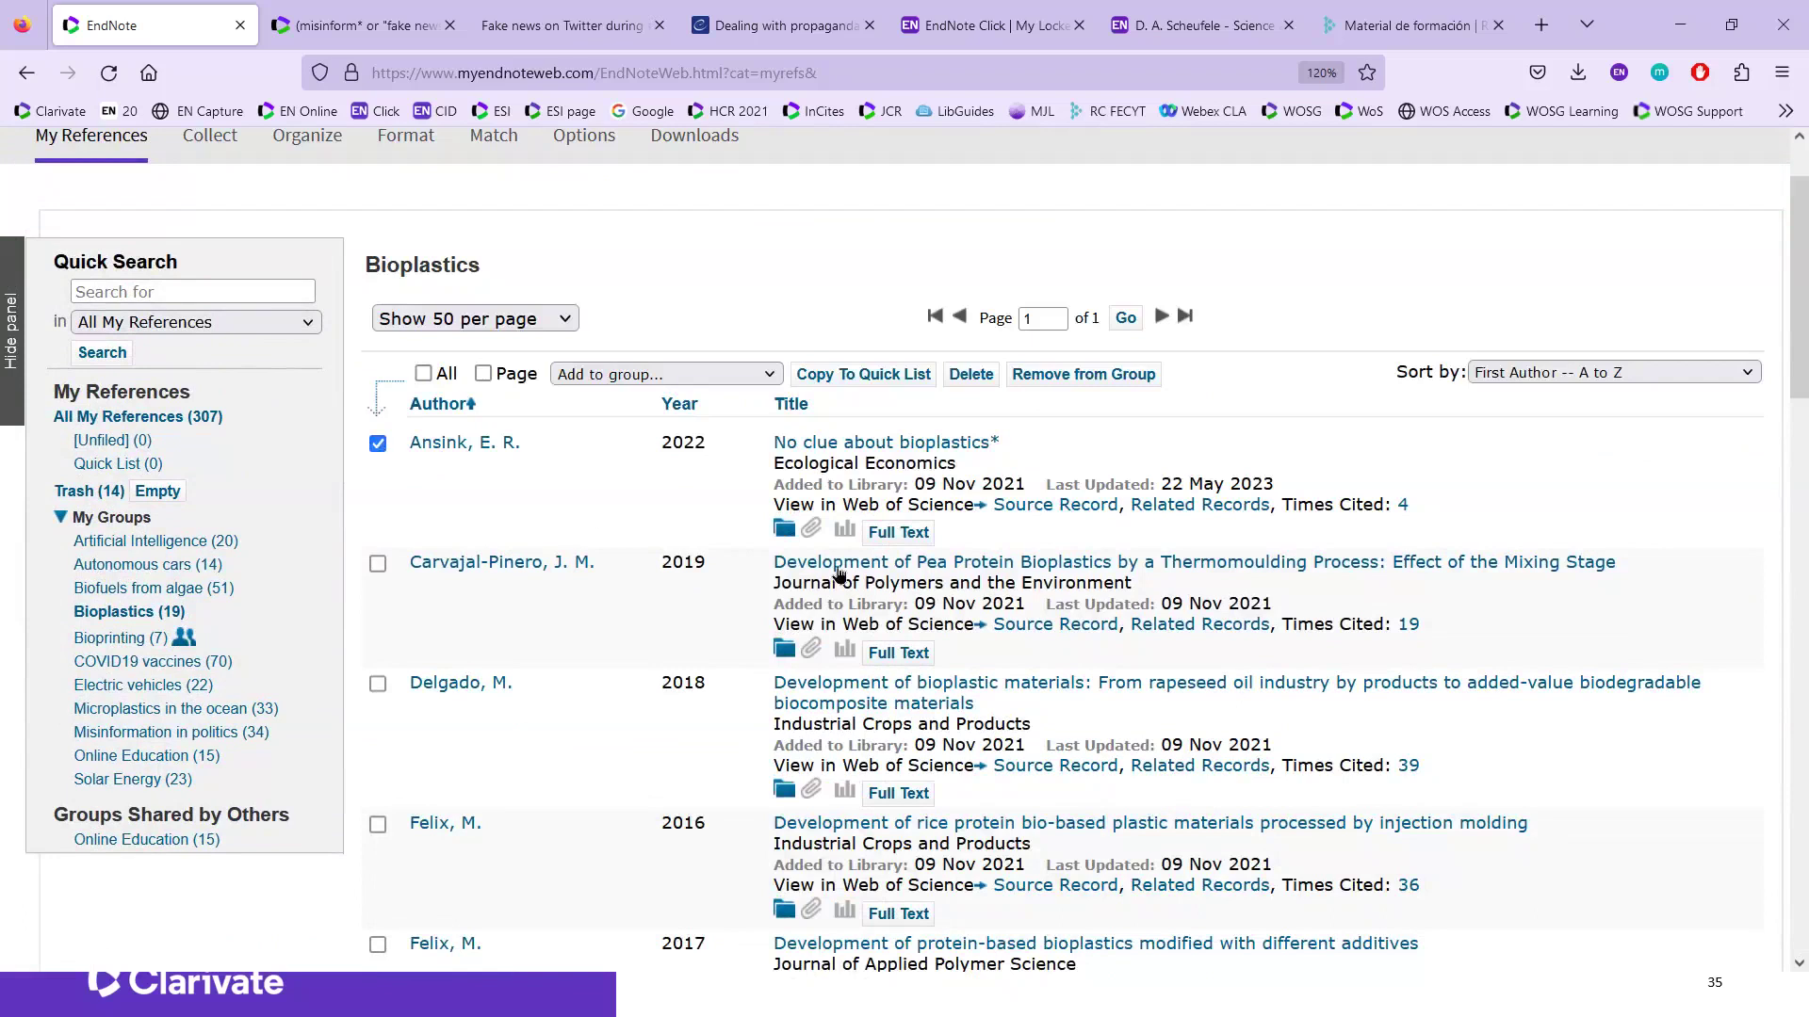
{"action": "left_click", "coordinate": [1070, 381]}
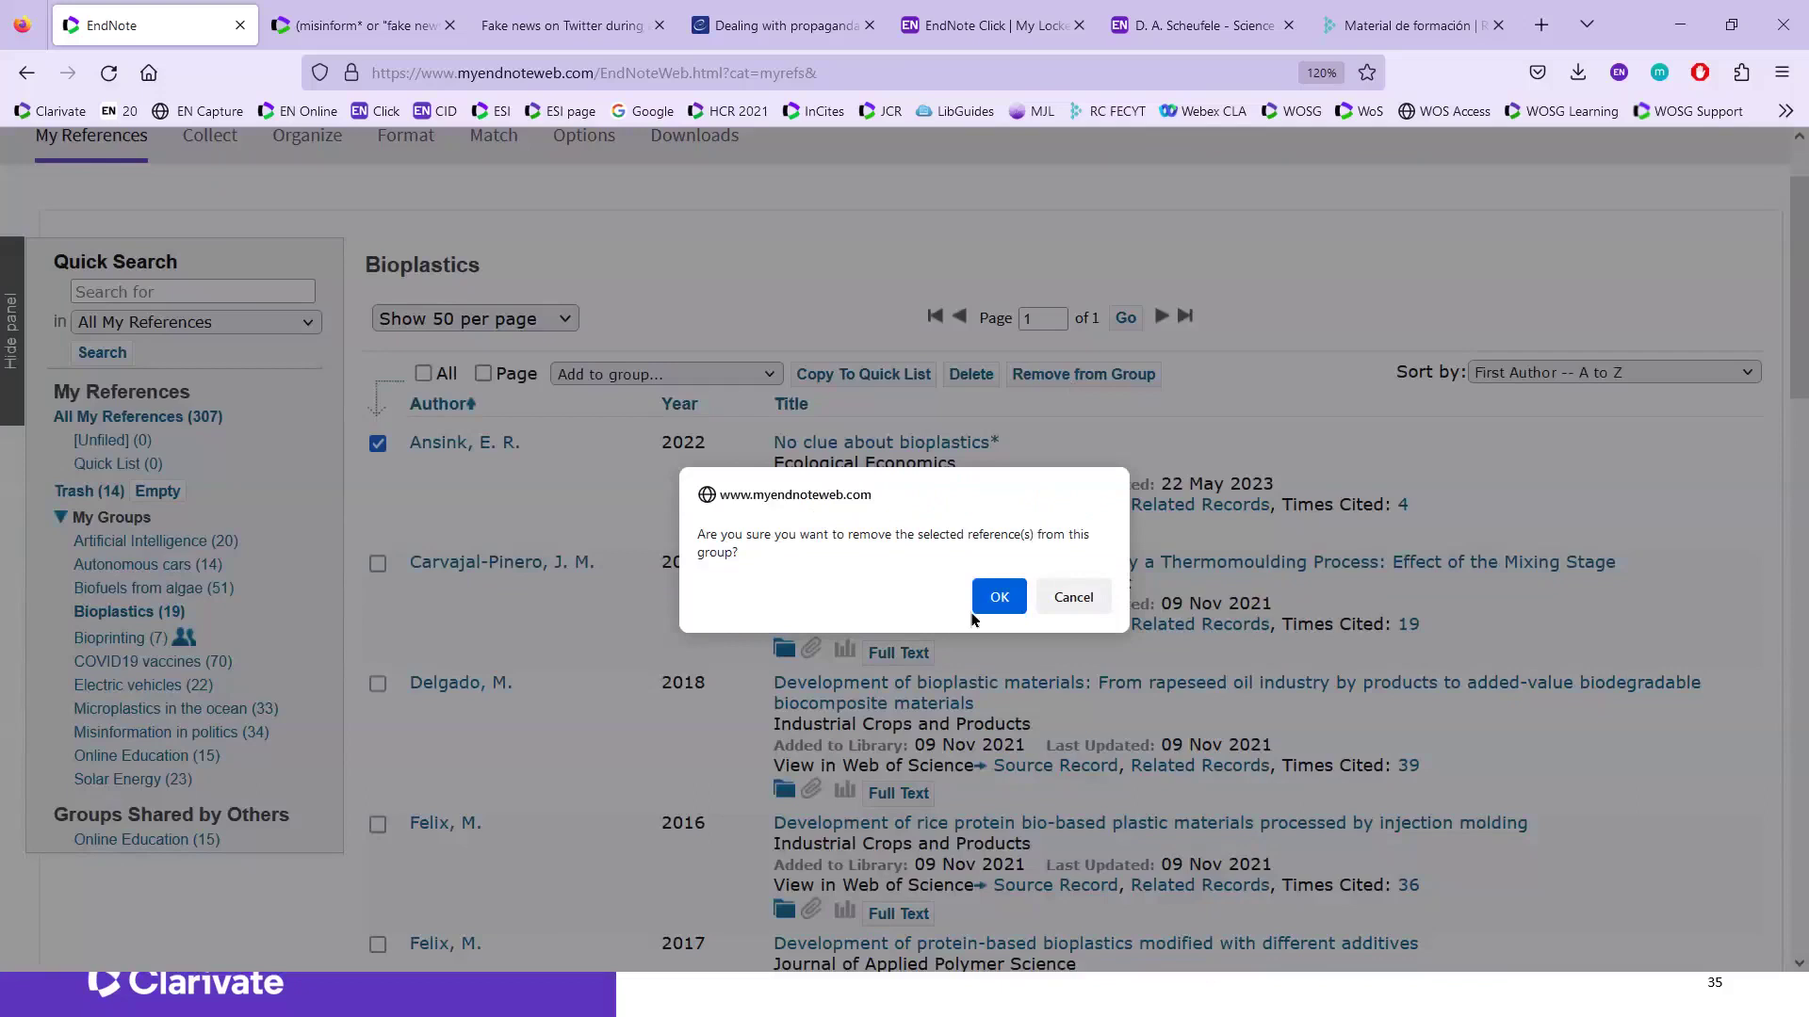
{"action": "left_click", "coordinate": [998, 598]}
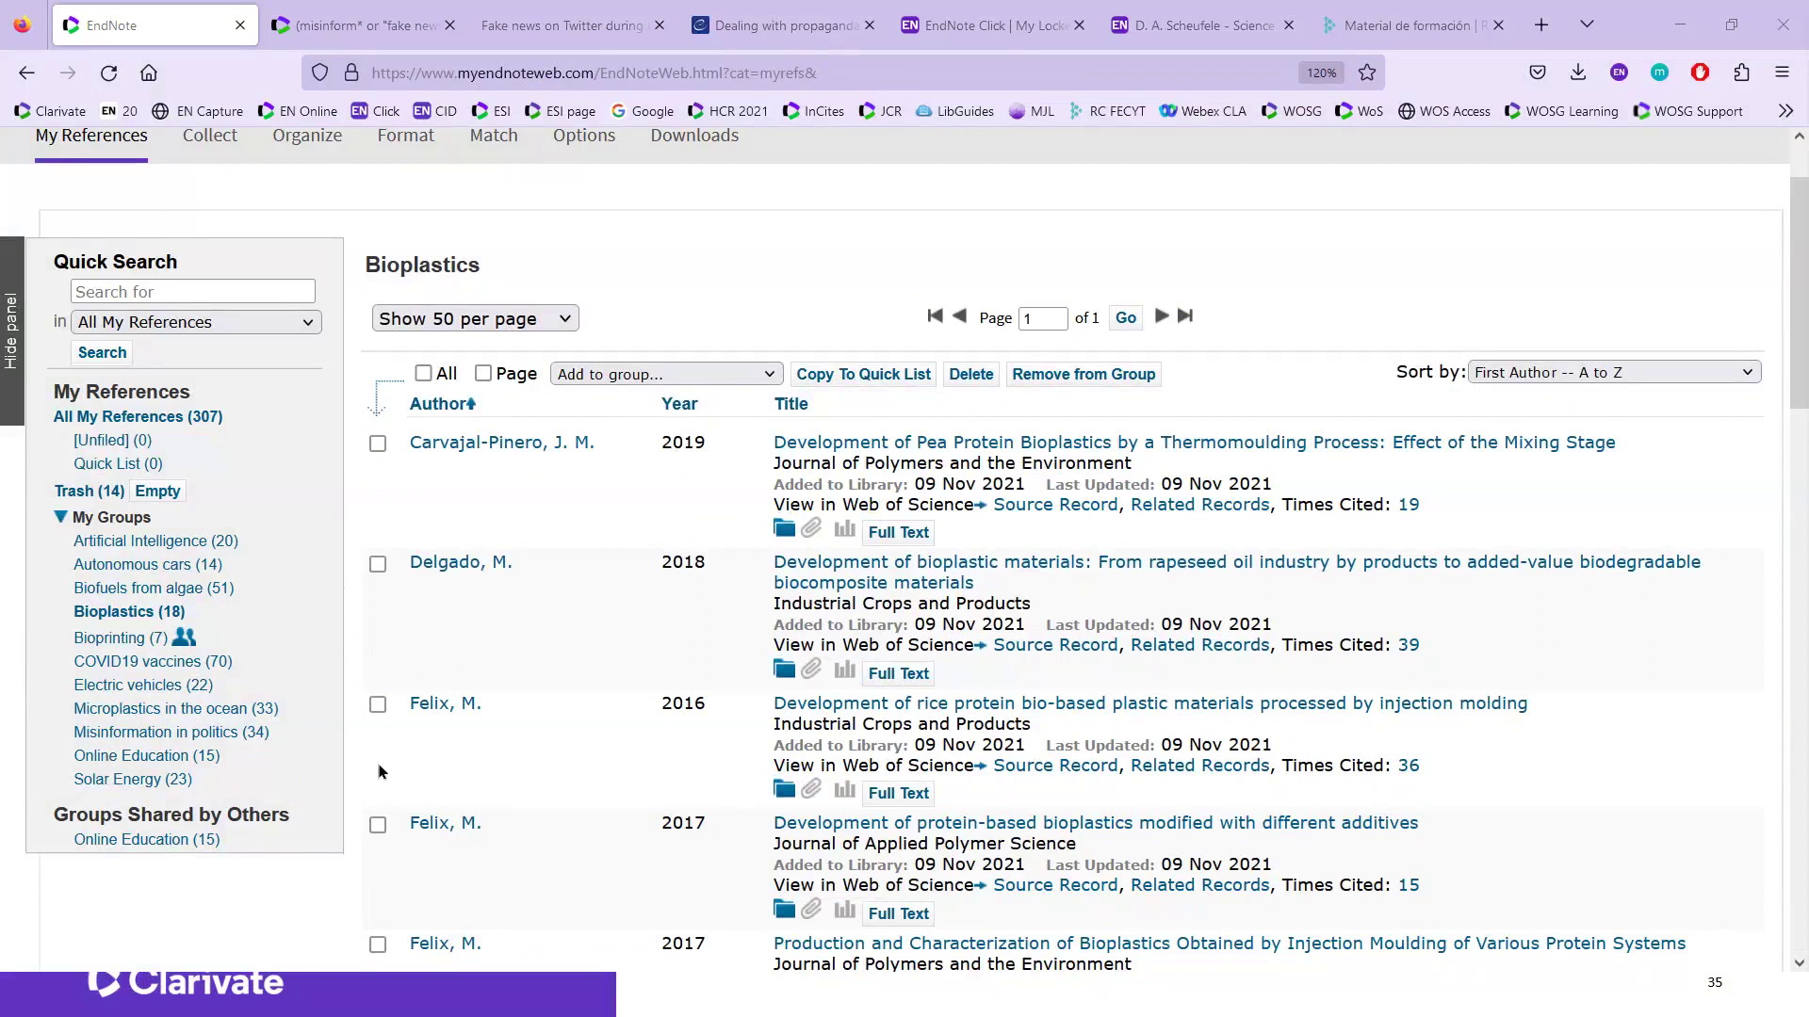
Step: Go to the Manage My Groups page and review the sharing settings of the Bioprinting group
{"action": "scroll", "coordinate": [221, 702], "scroll_direction": "up", "scroll_amount": 2}
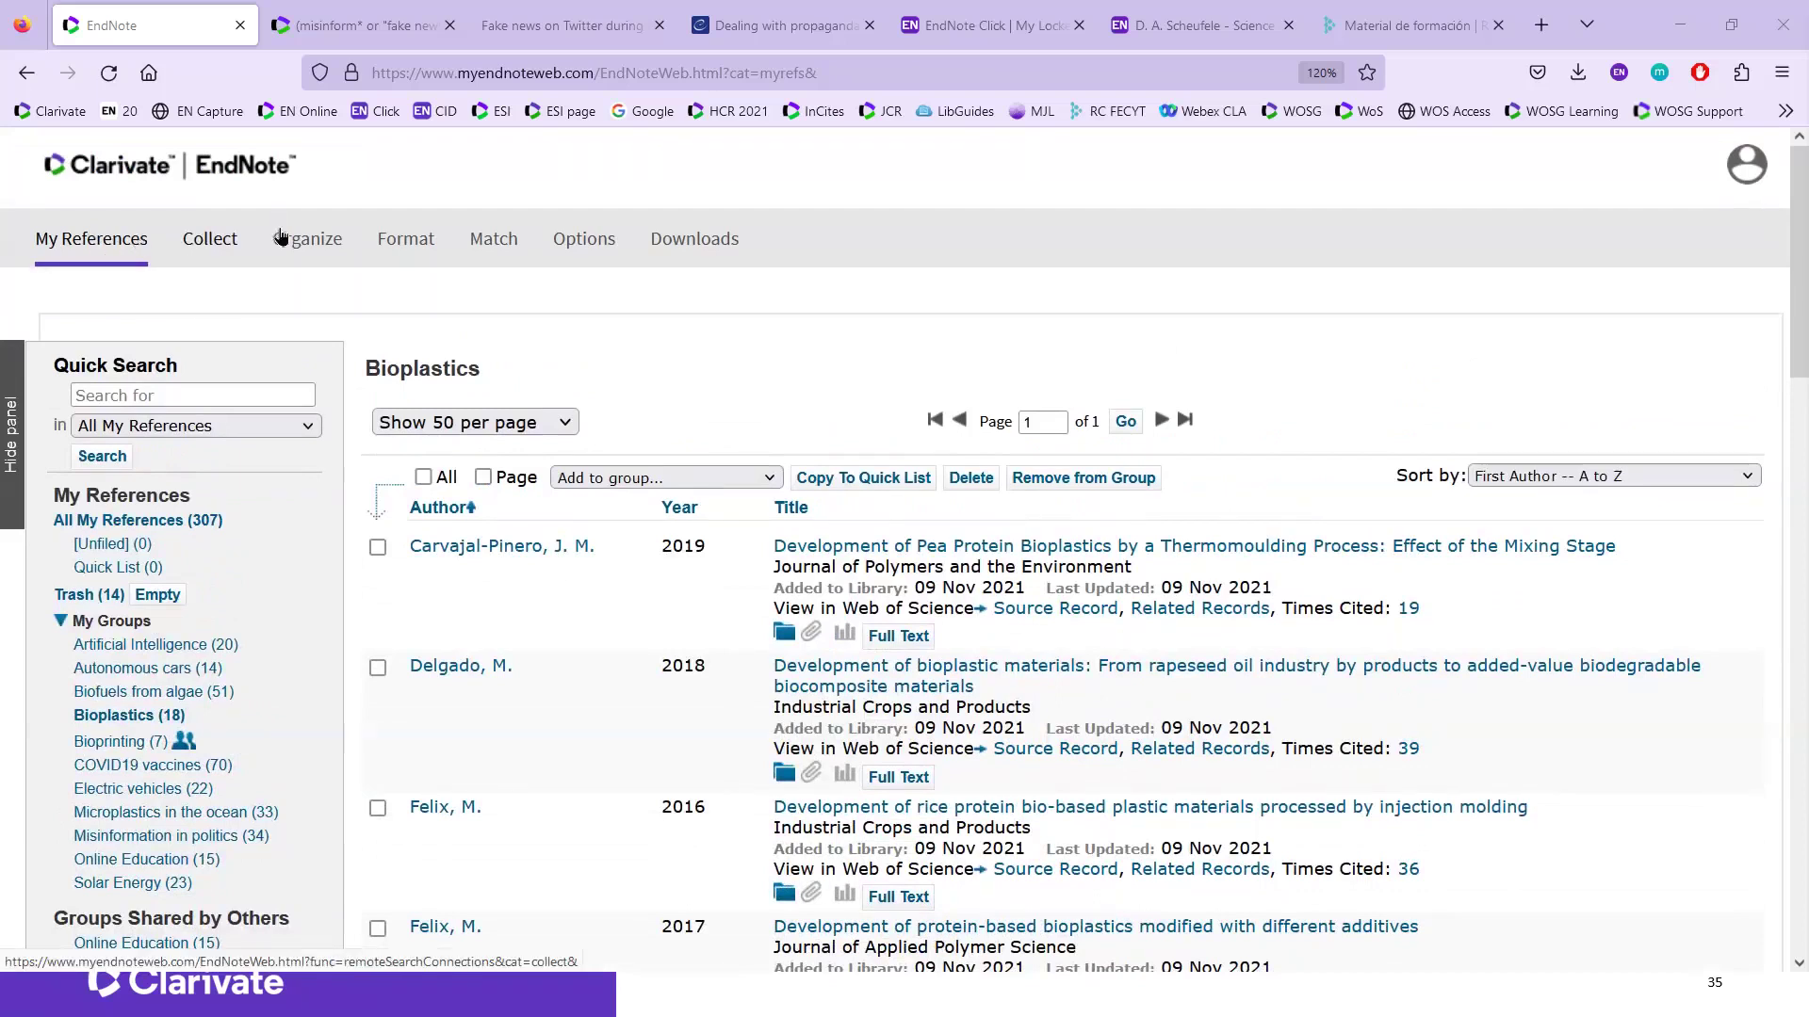
{"action": "mouse_move", "coordinate": [294, 247]}
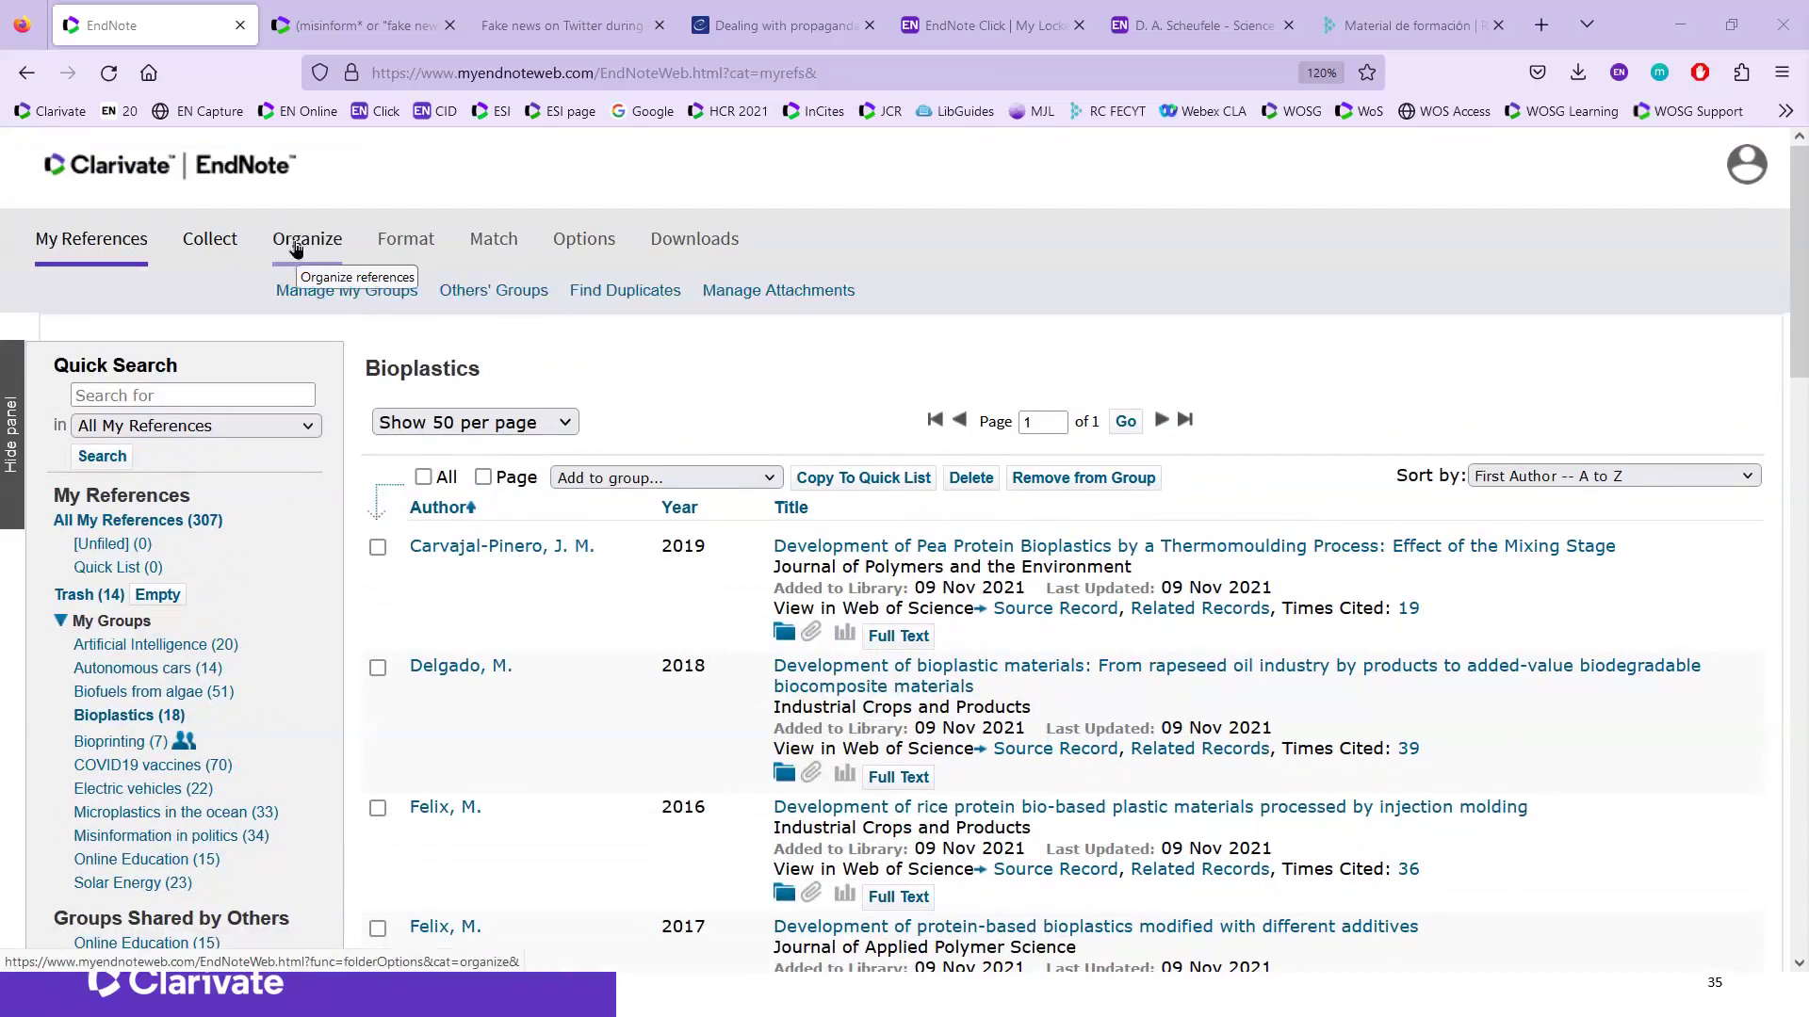
{"action": "left_click", "coordinate": [316, 299]}
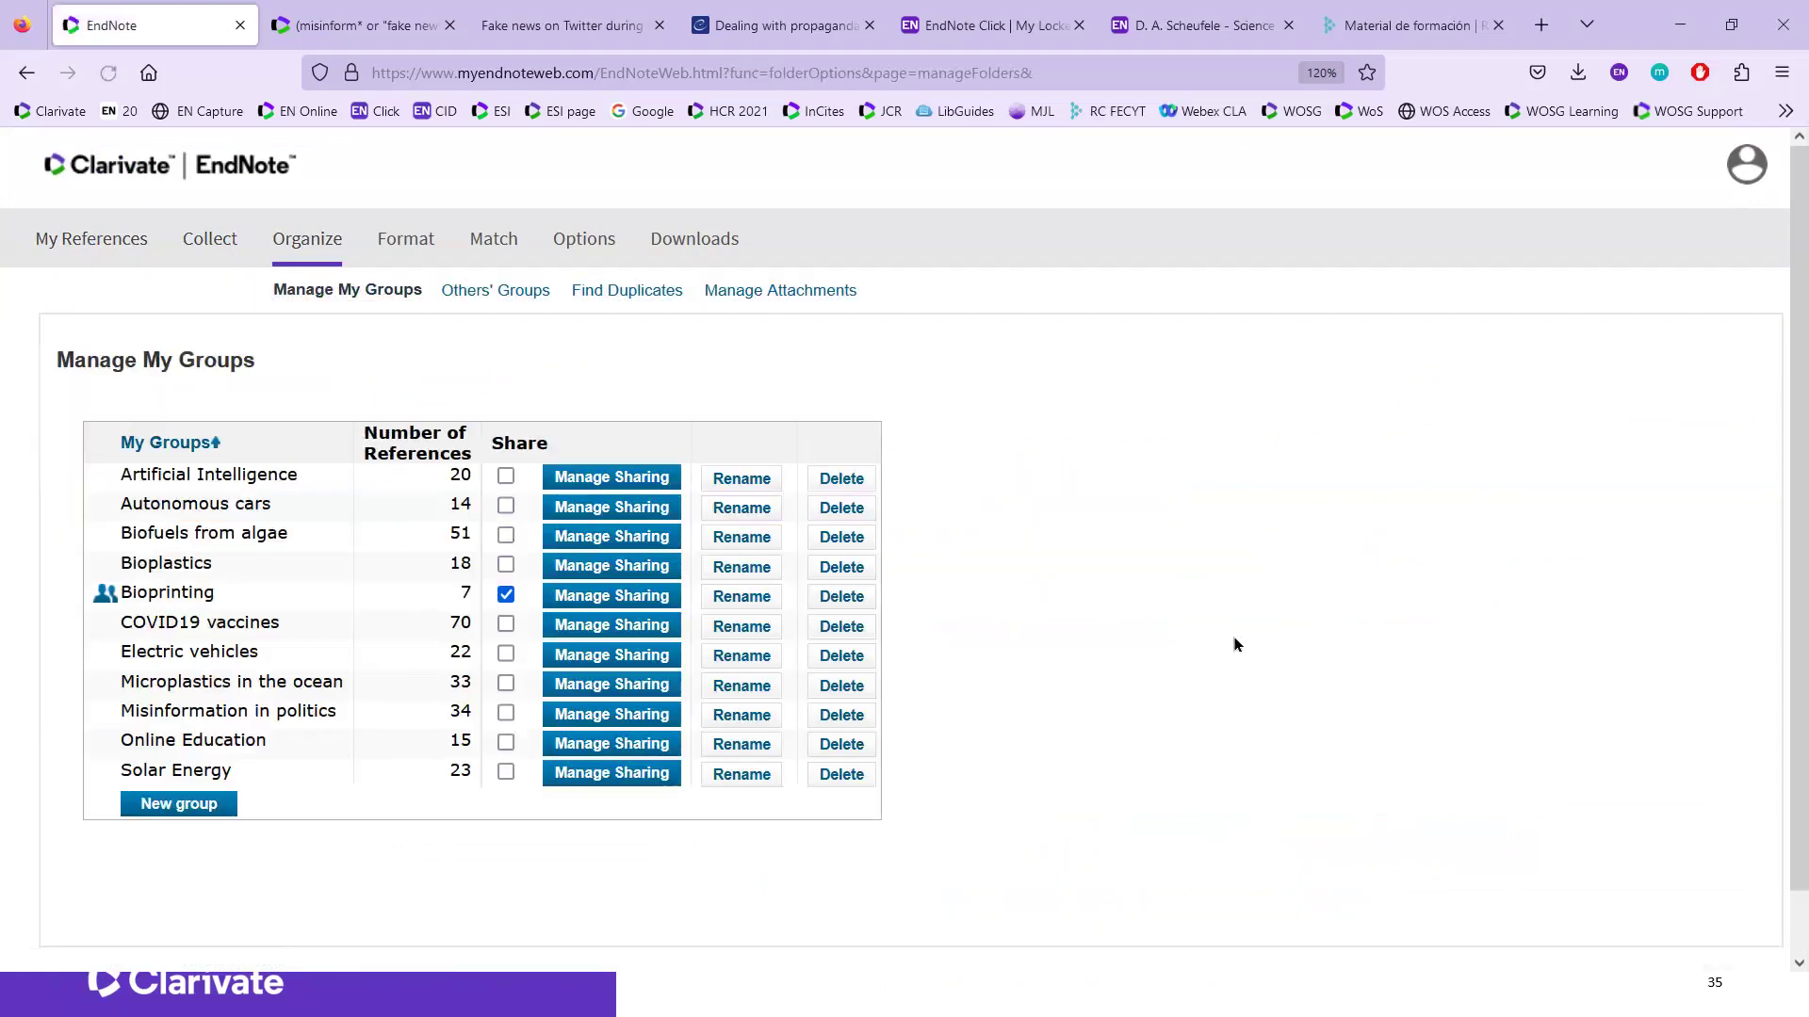
{"action": "scroll", "coordinate": [1237, 644], "scroll_direction": "down", "scroll_amount": 2}
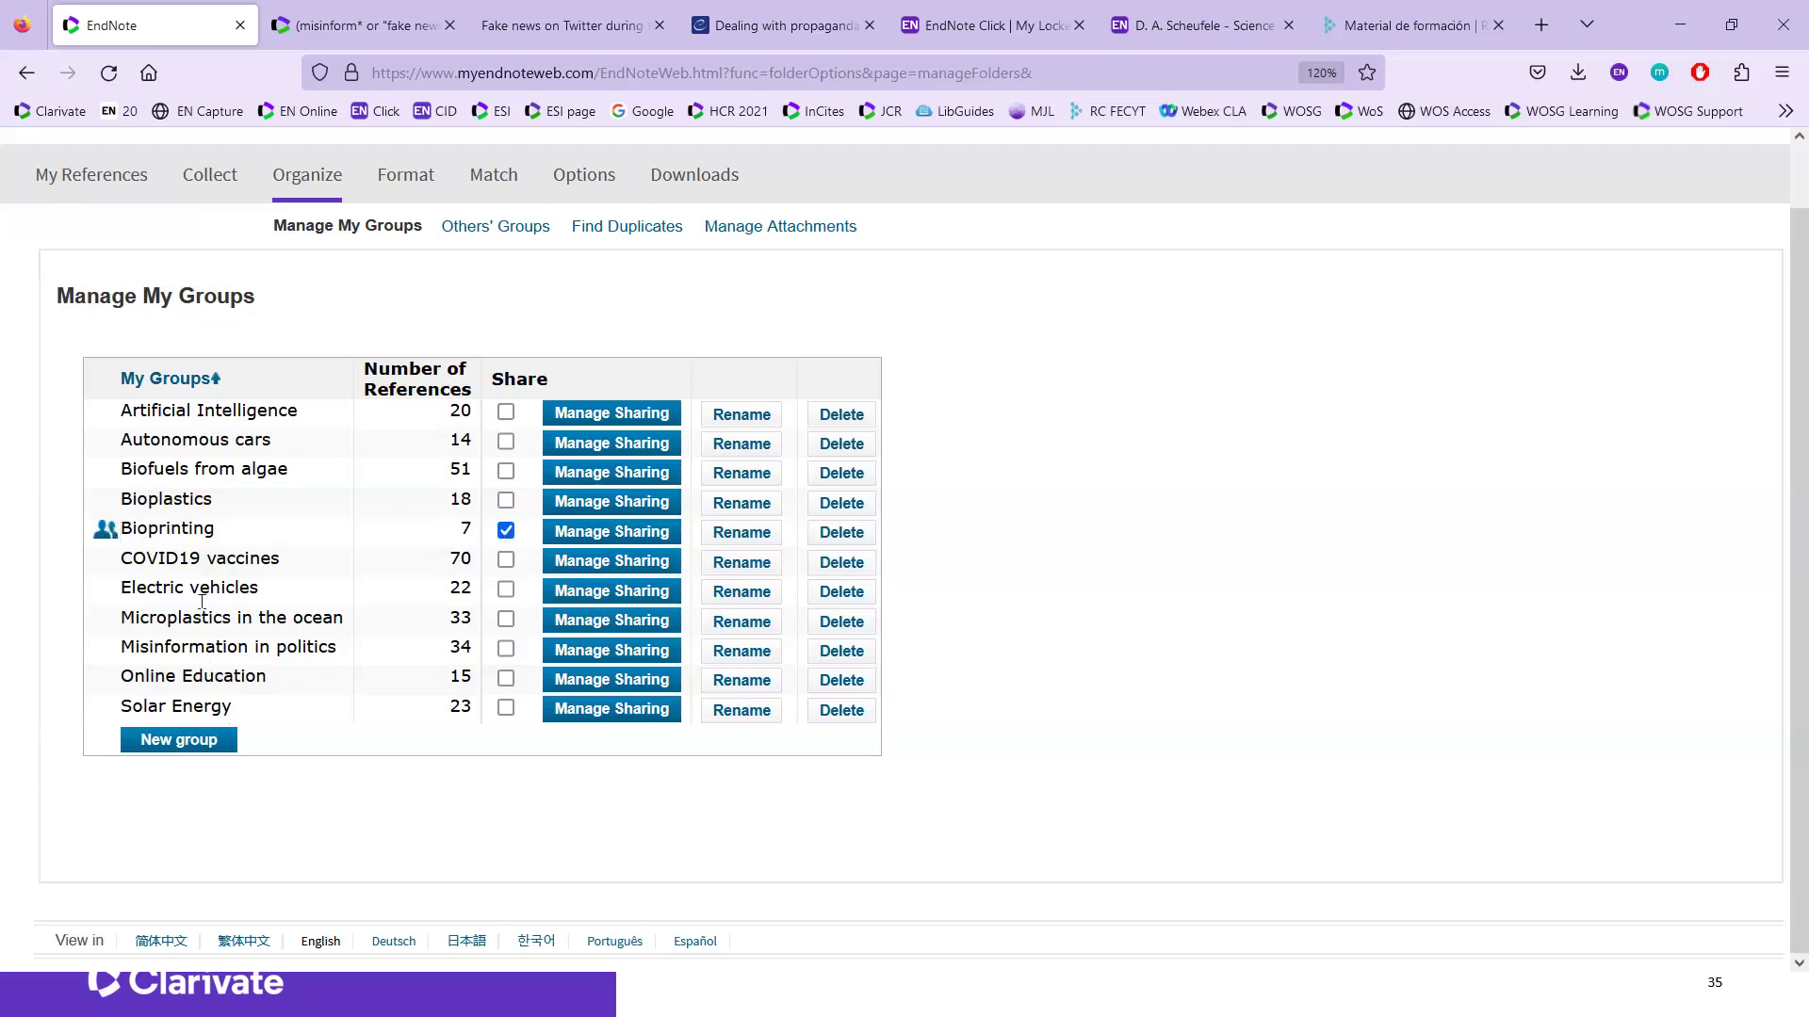
{"action": "left_click", "coordinate": [613, 541]}
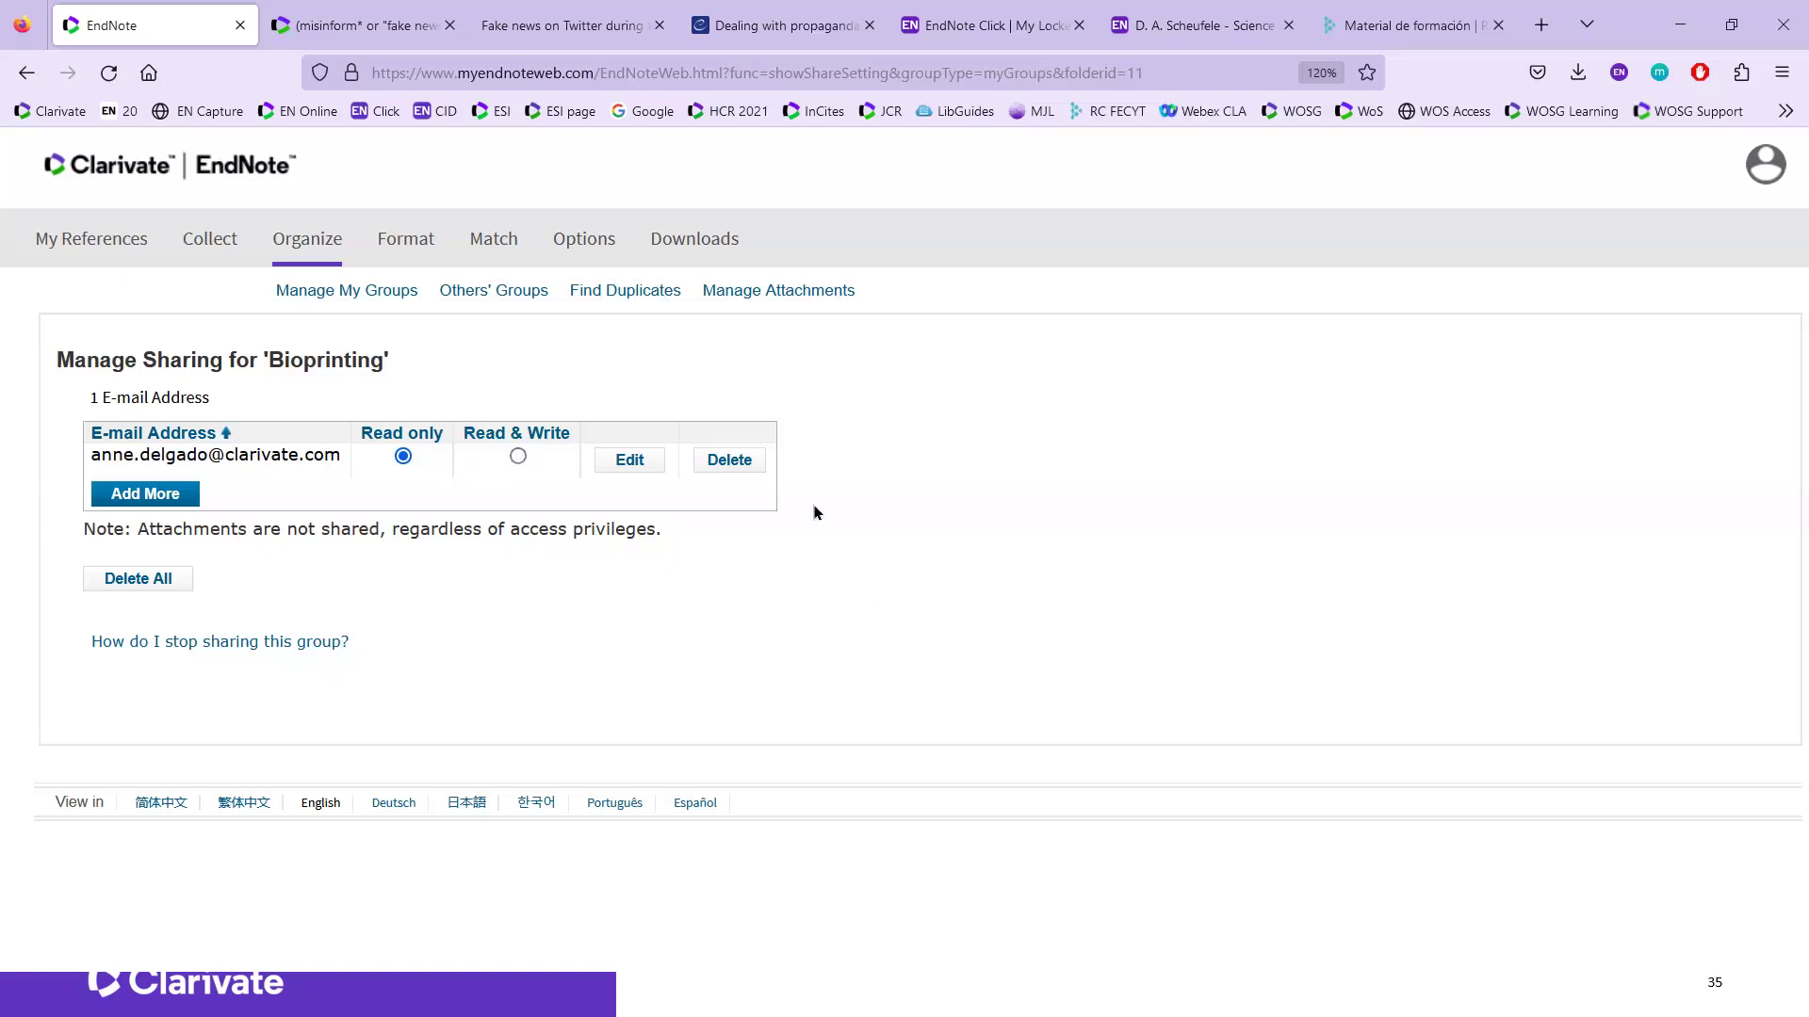
Step: Review the form for sharing the Misinformation in politics group by e-mail address and close it without adding anyone
{"action": "left_click", "coordinate": [340, 299]}
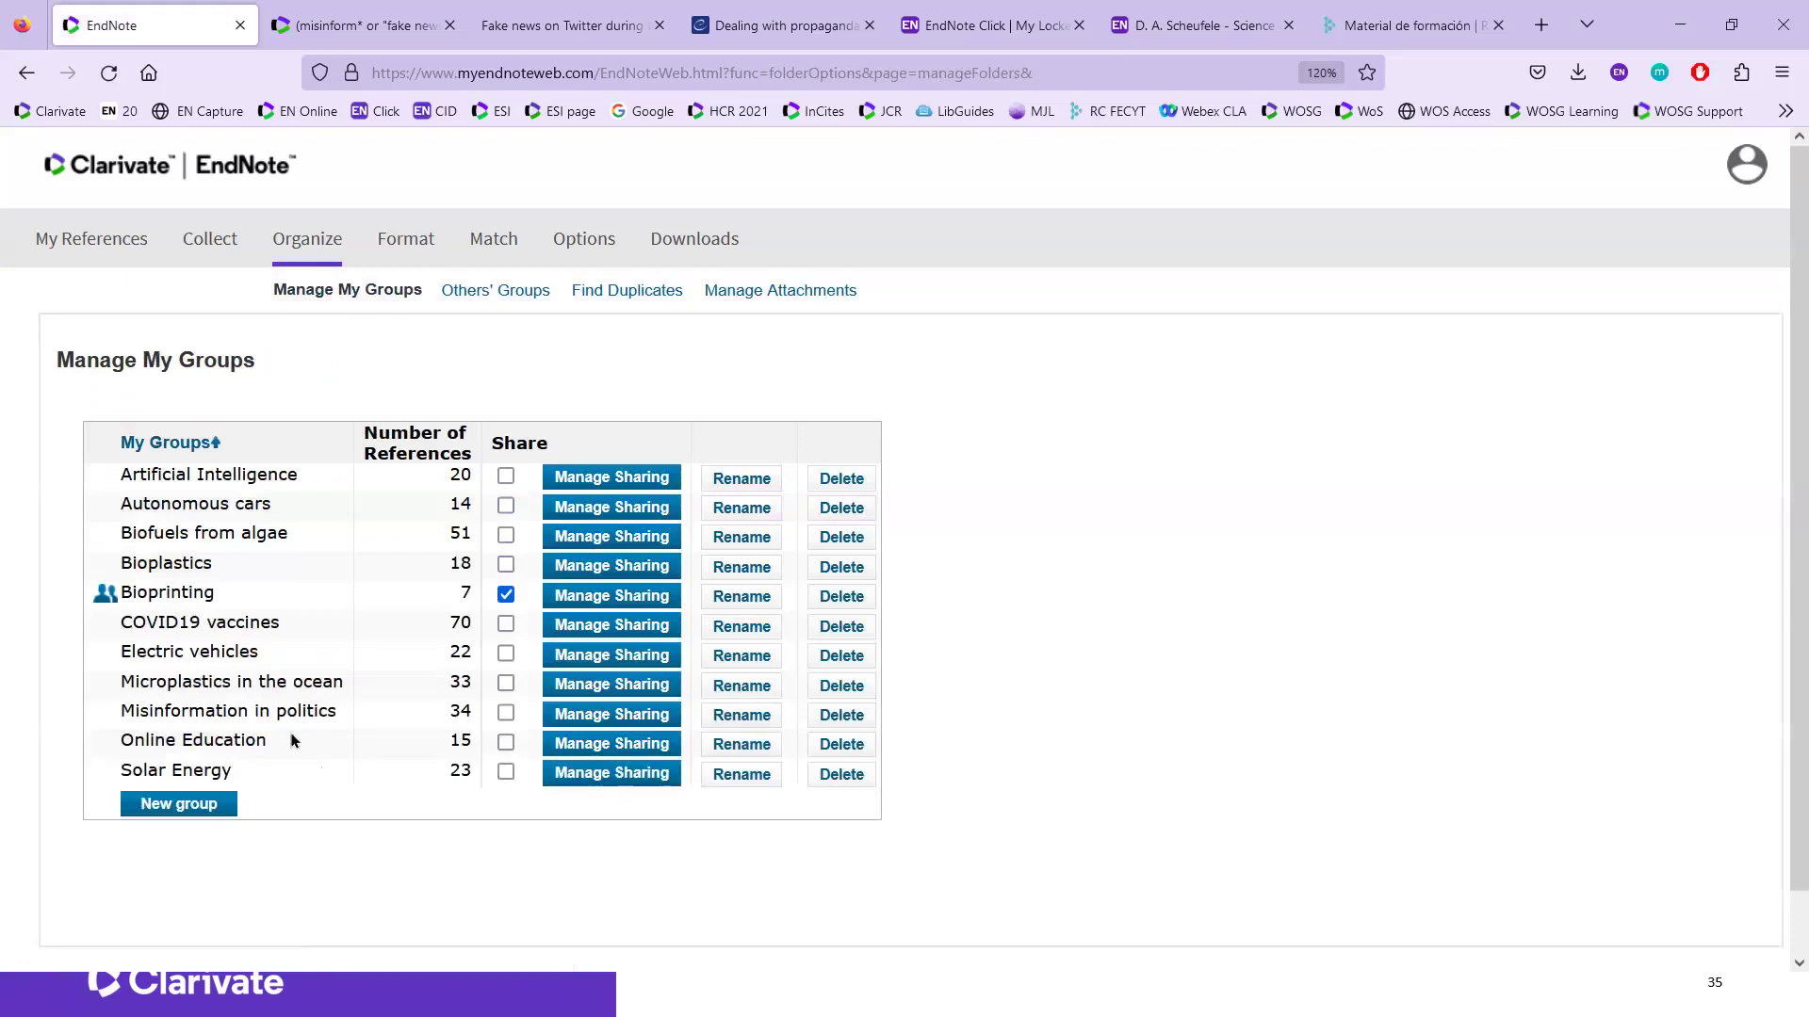
{"action": "left_click", "coordinate": [583, 717]}
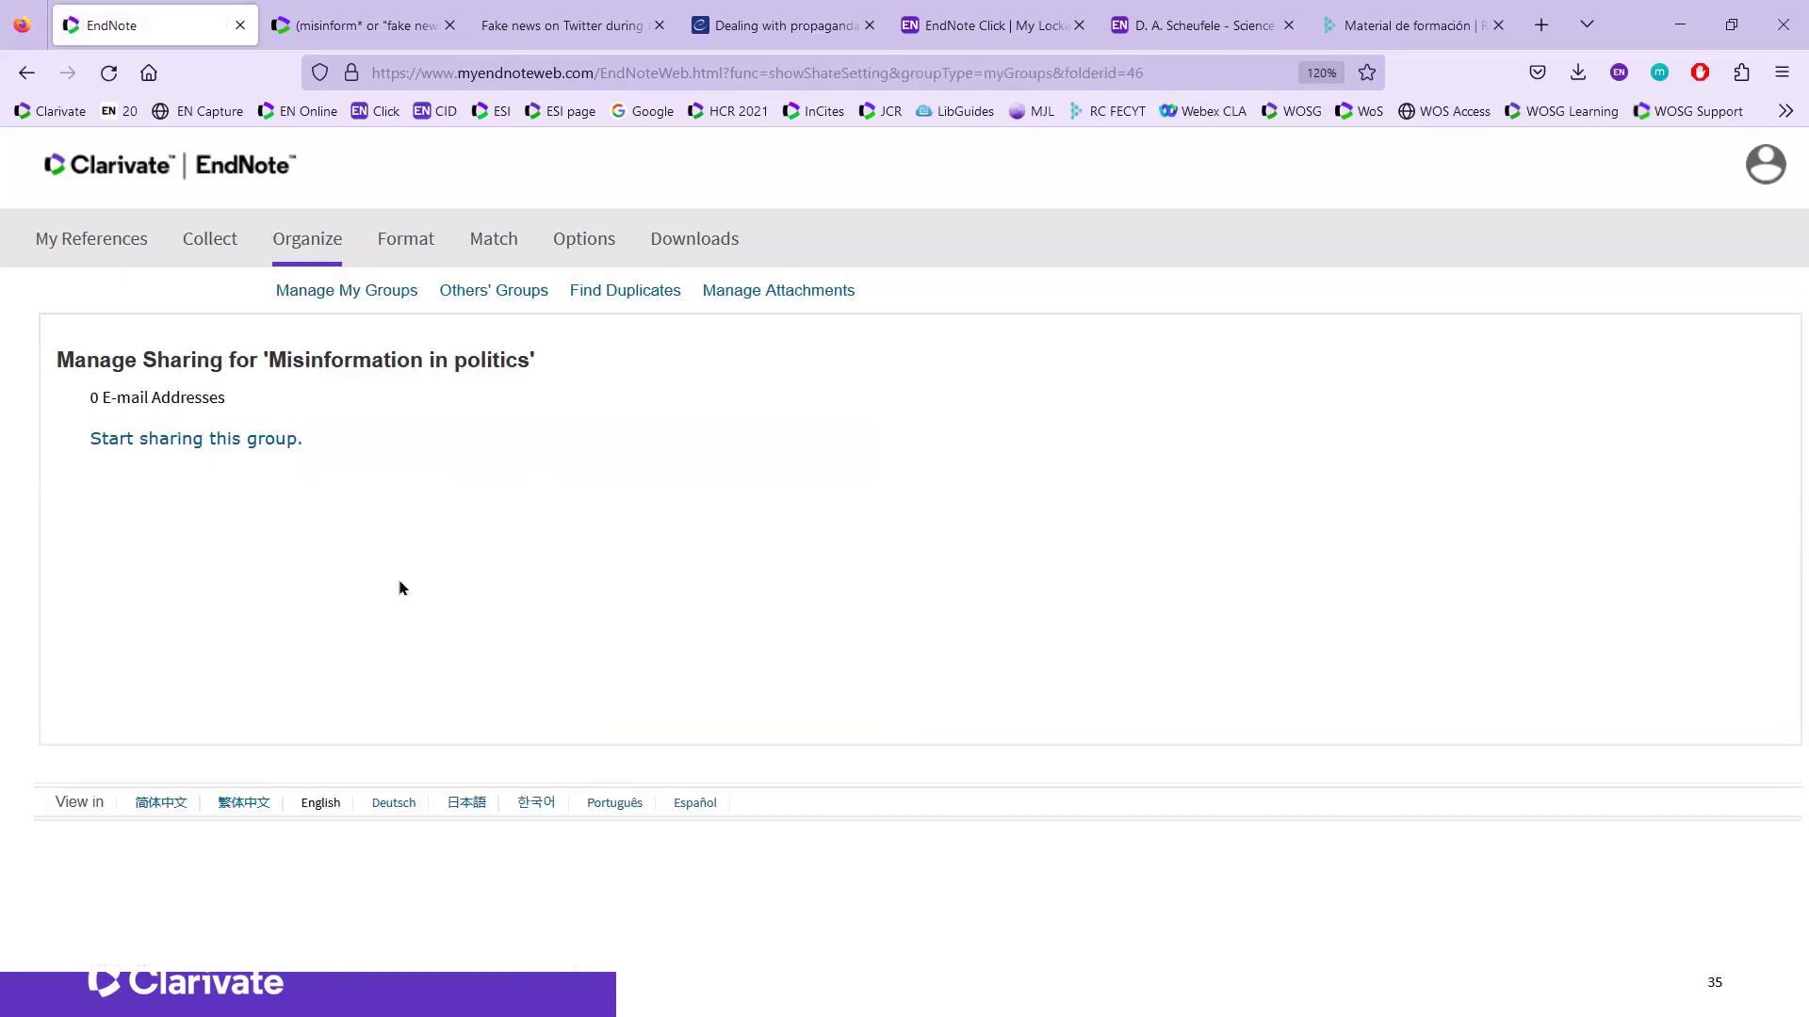
{"action": "left_click", "coordinate": [278, 455]}
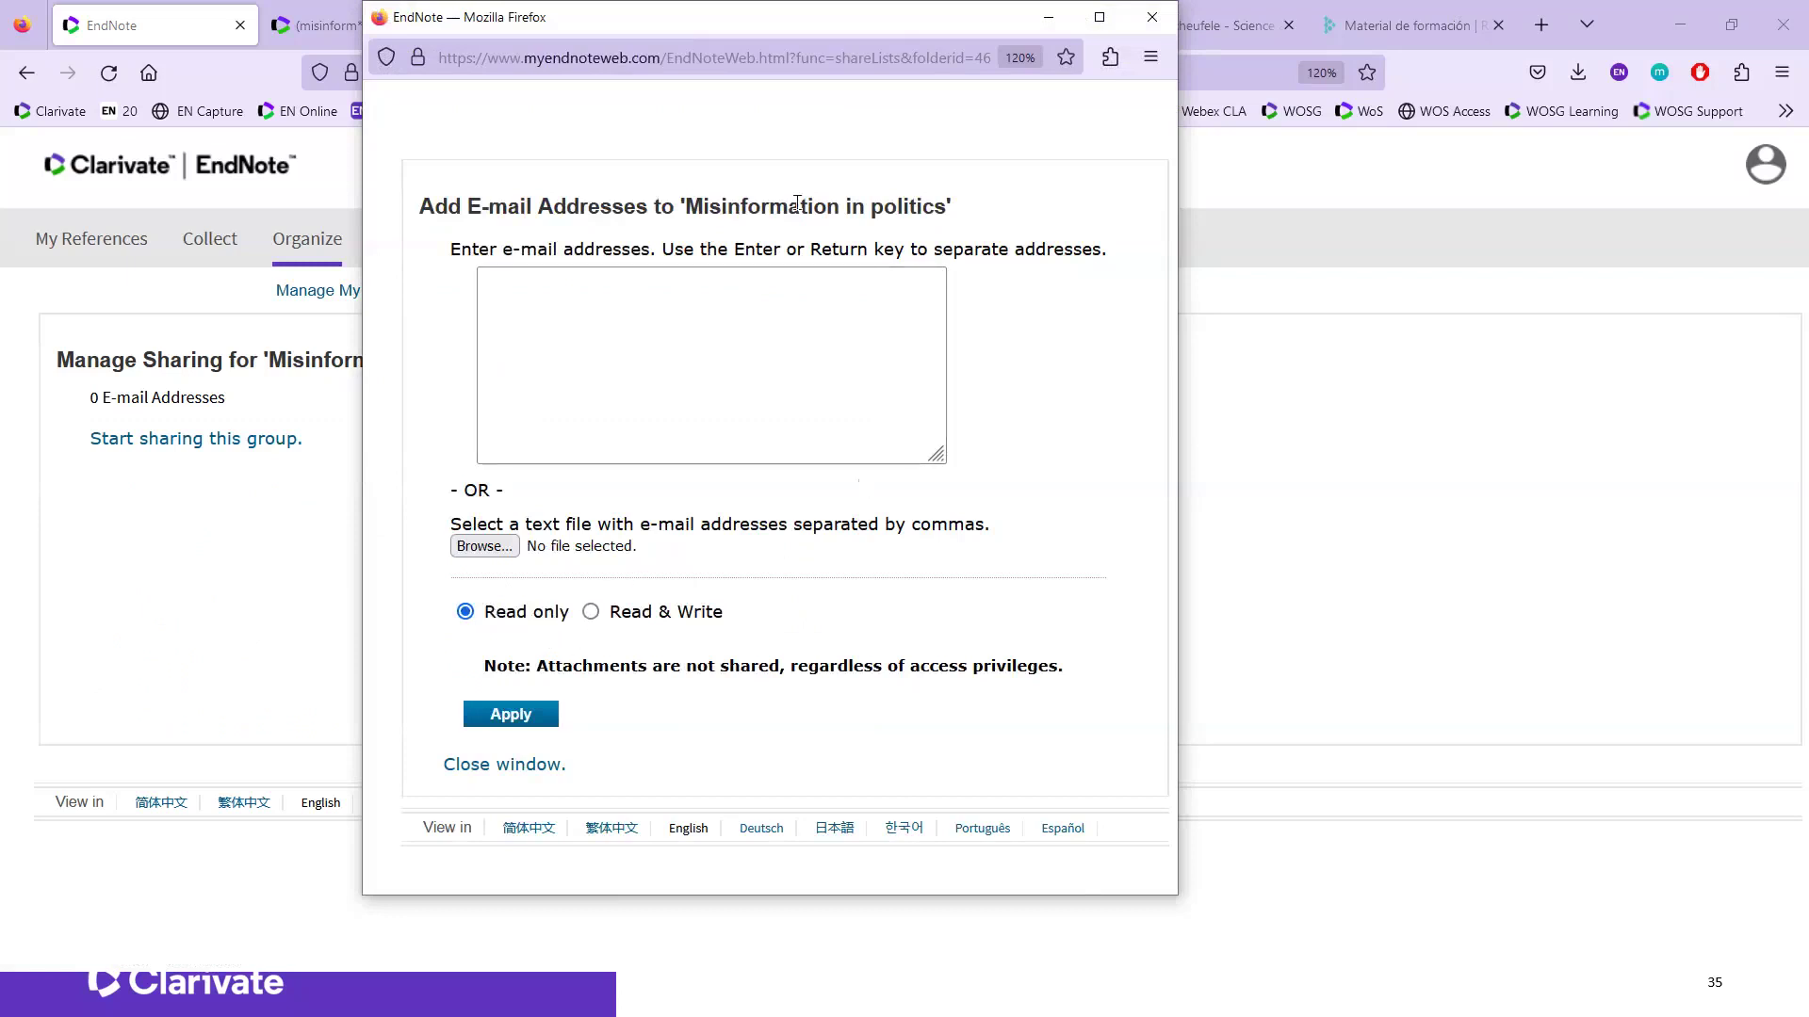
{"action": "left_click_drag", "start_coordinate": [739, 17], "coordinate": [634, 66]}
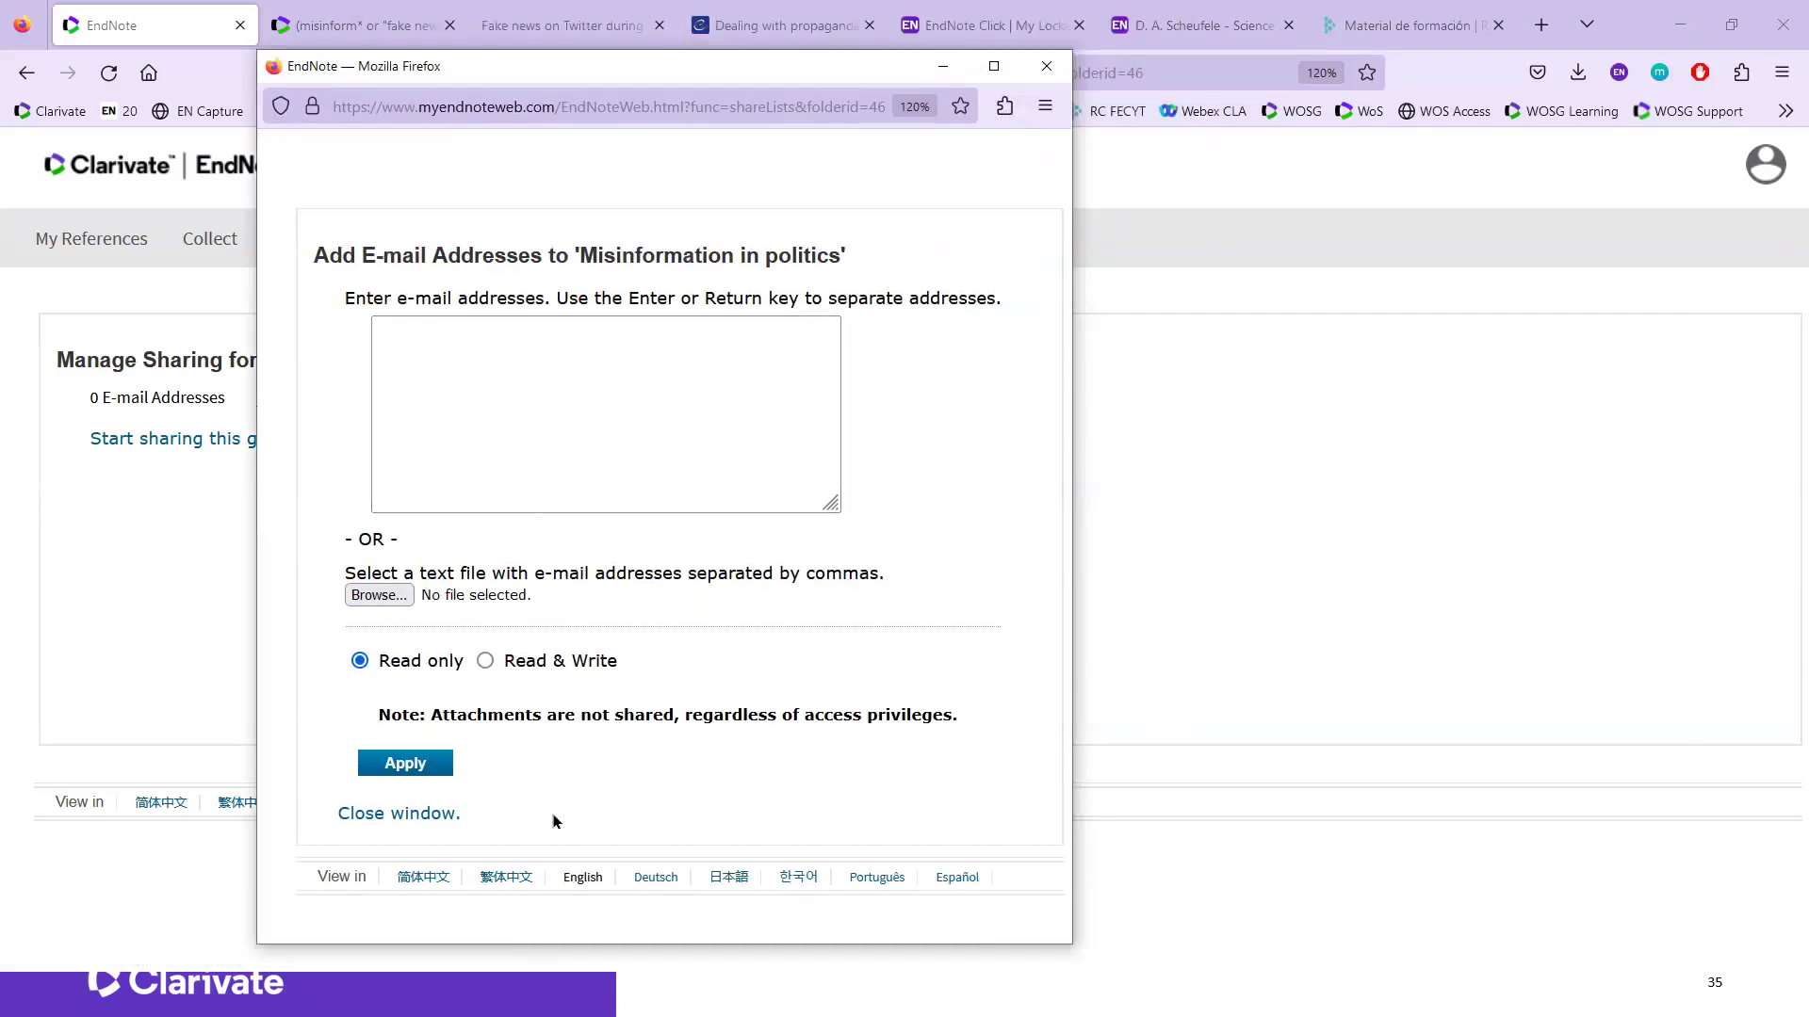
{"action": "left_click", "coordinate": [381, 814]}
Step: Return to the full reference list and look through its first entries and the list of groups
{"action": "left_click", "coordinate": [110, 242]}
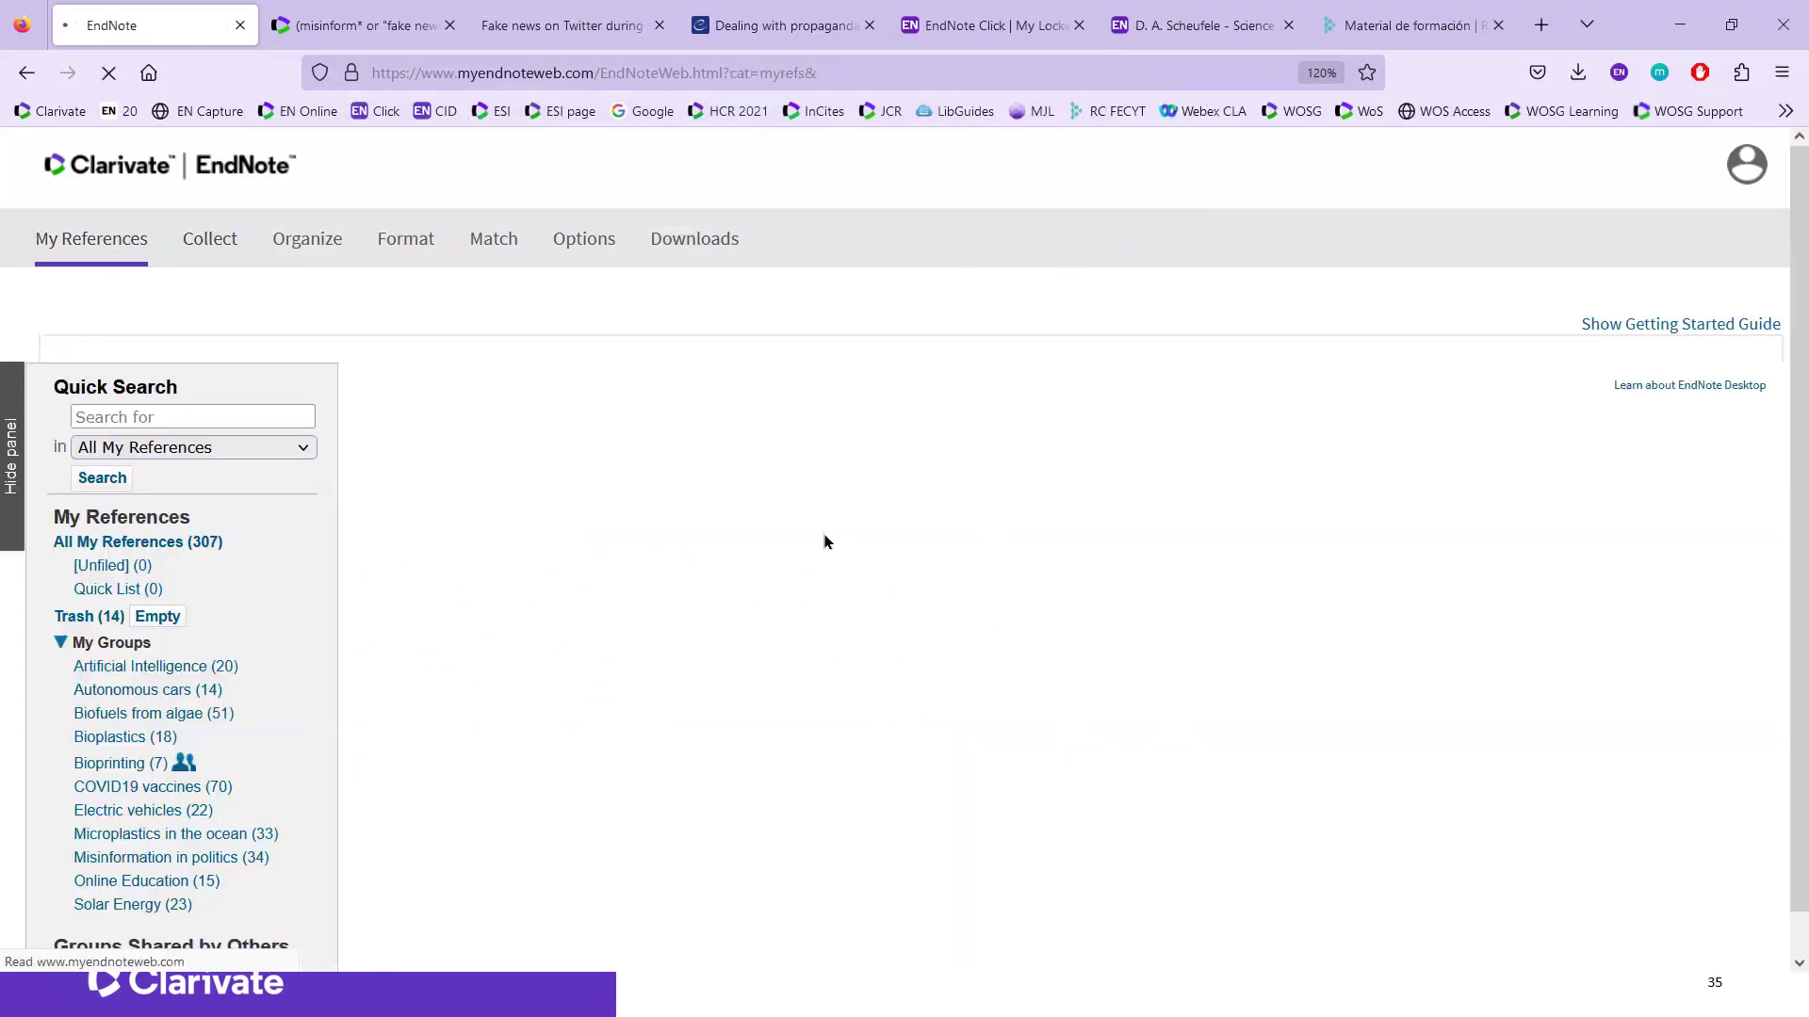
{"action": "scroll", "coordinate": [367, 663], "scroll_direction": "down", "scroll_amount": 2}
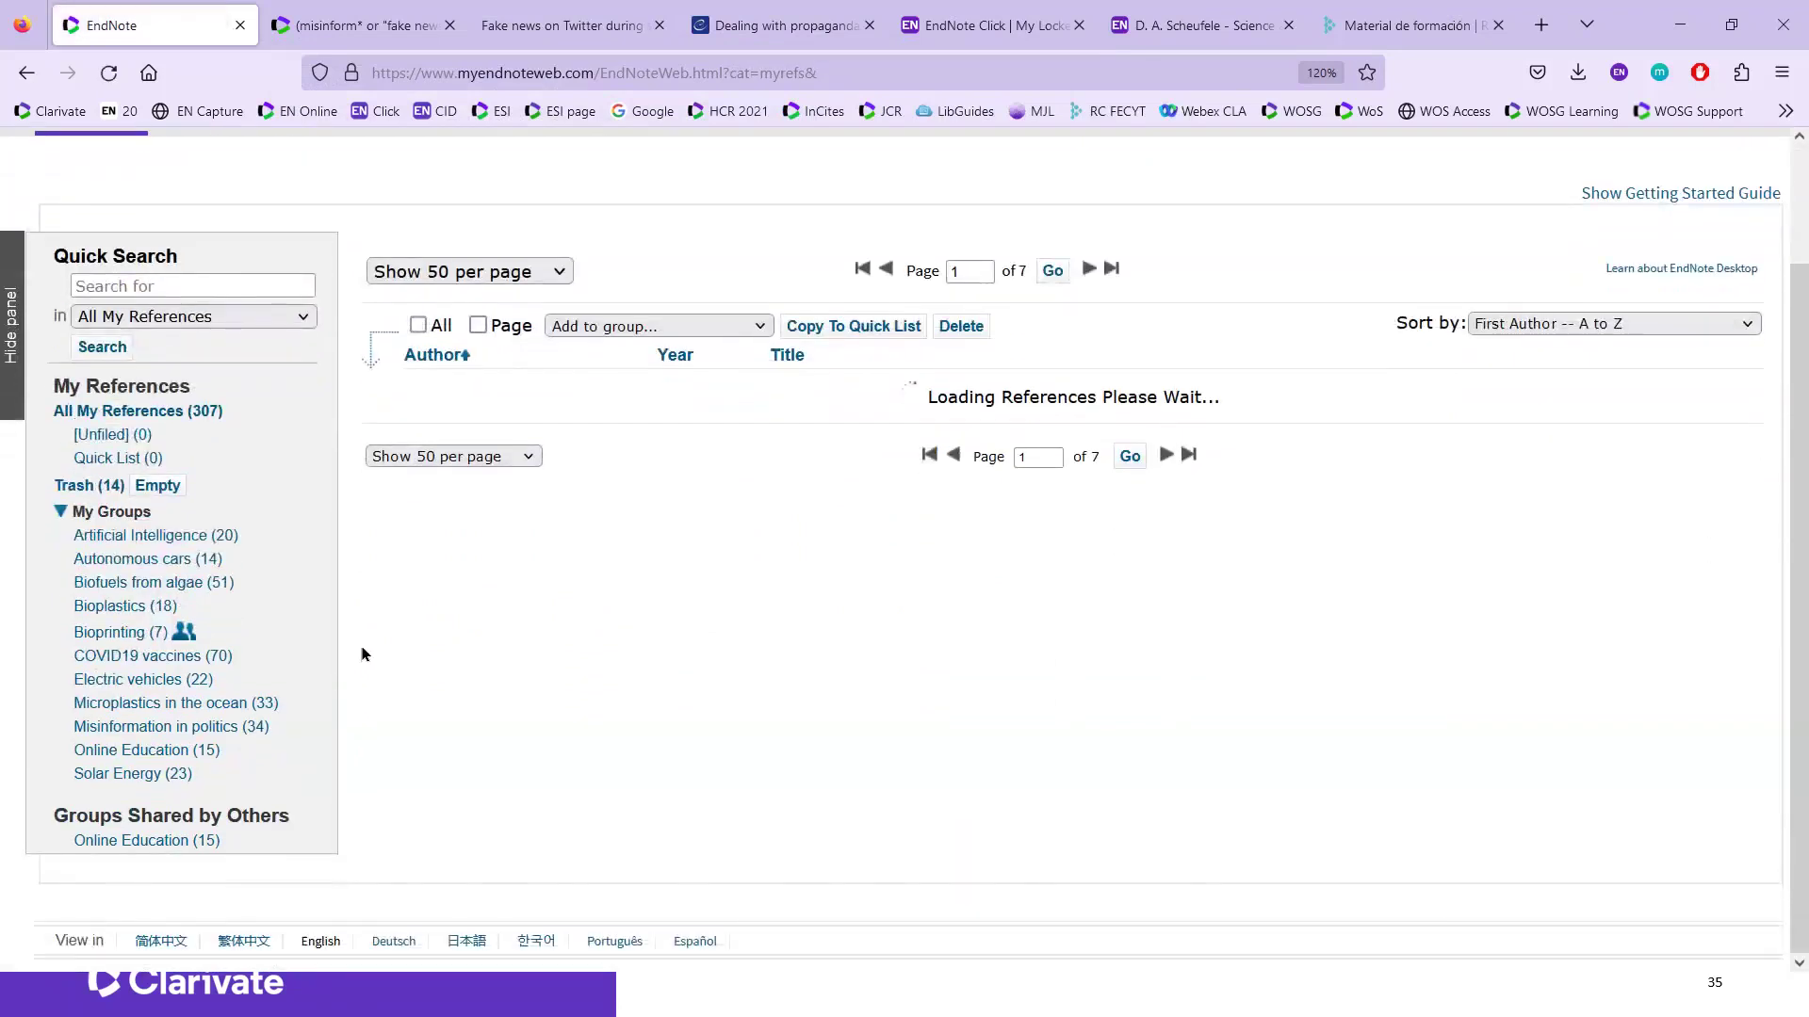
{"action": "scroll", "coordinate": [330, 584], "scroll_direction": "down", "scroll_amount": 1}
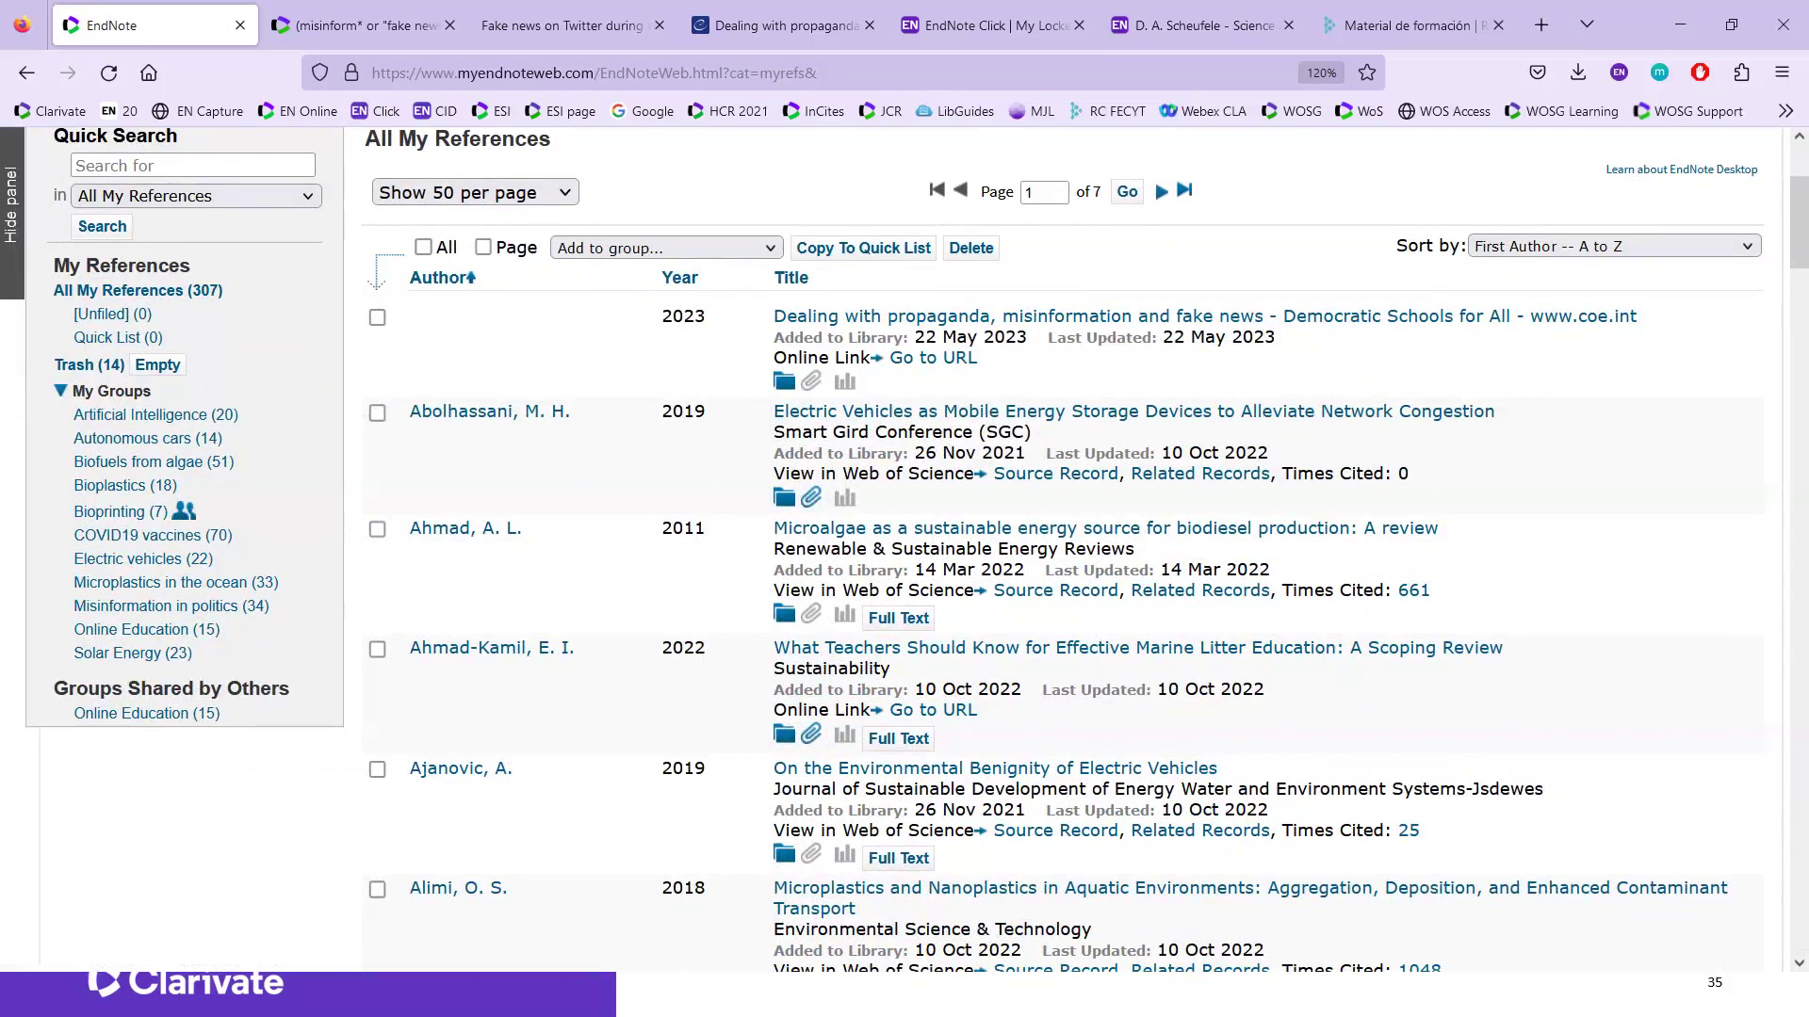
{"action": "scroll", "coordinate": [636, 797], "scroll_direction": "down", "scroll_amount": 1}
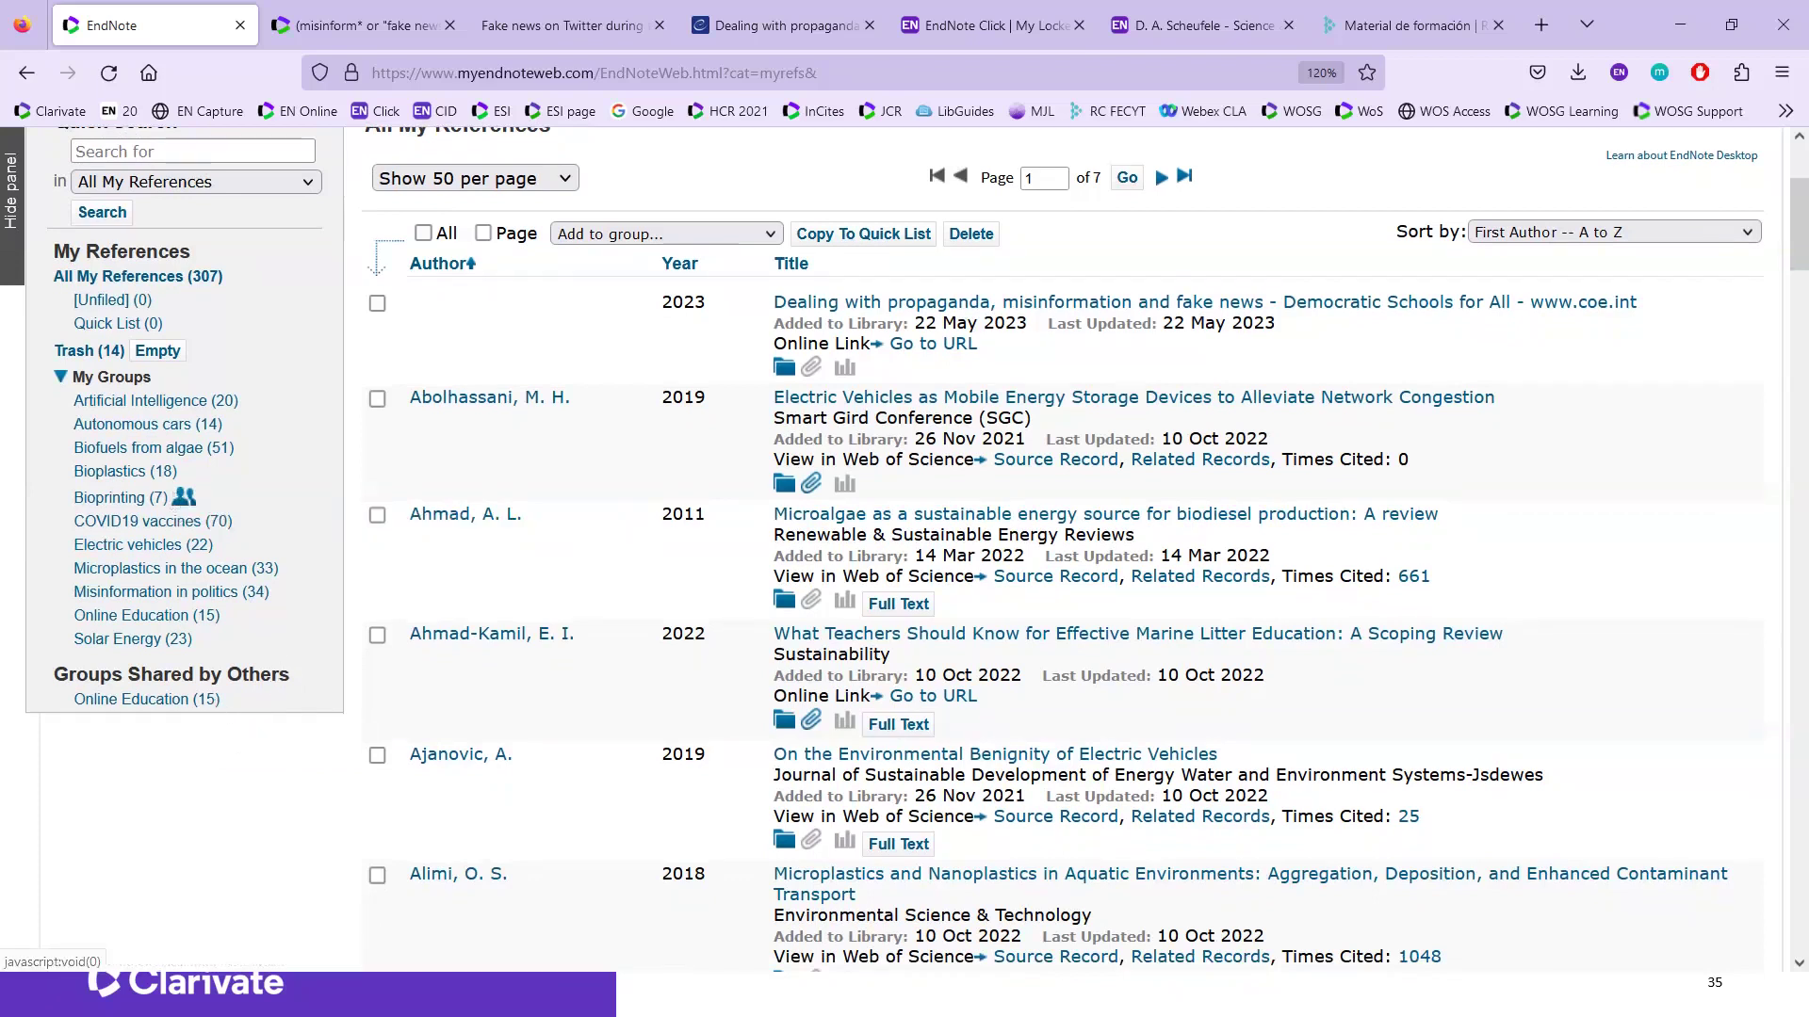
{"action": "scroll", "coordinate": [484, 797], "scroll_direction": "up", "scroll_amount": 3}
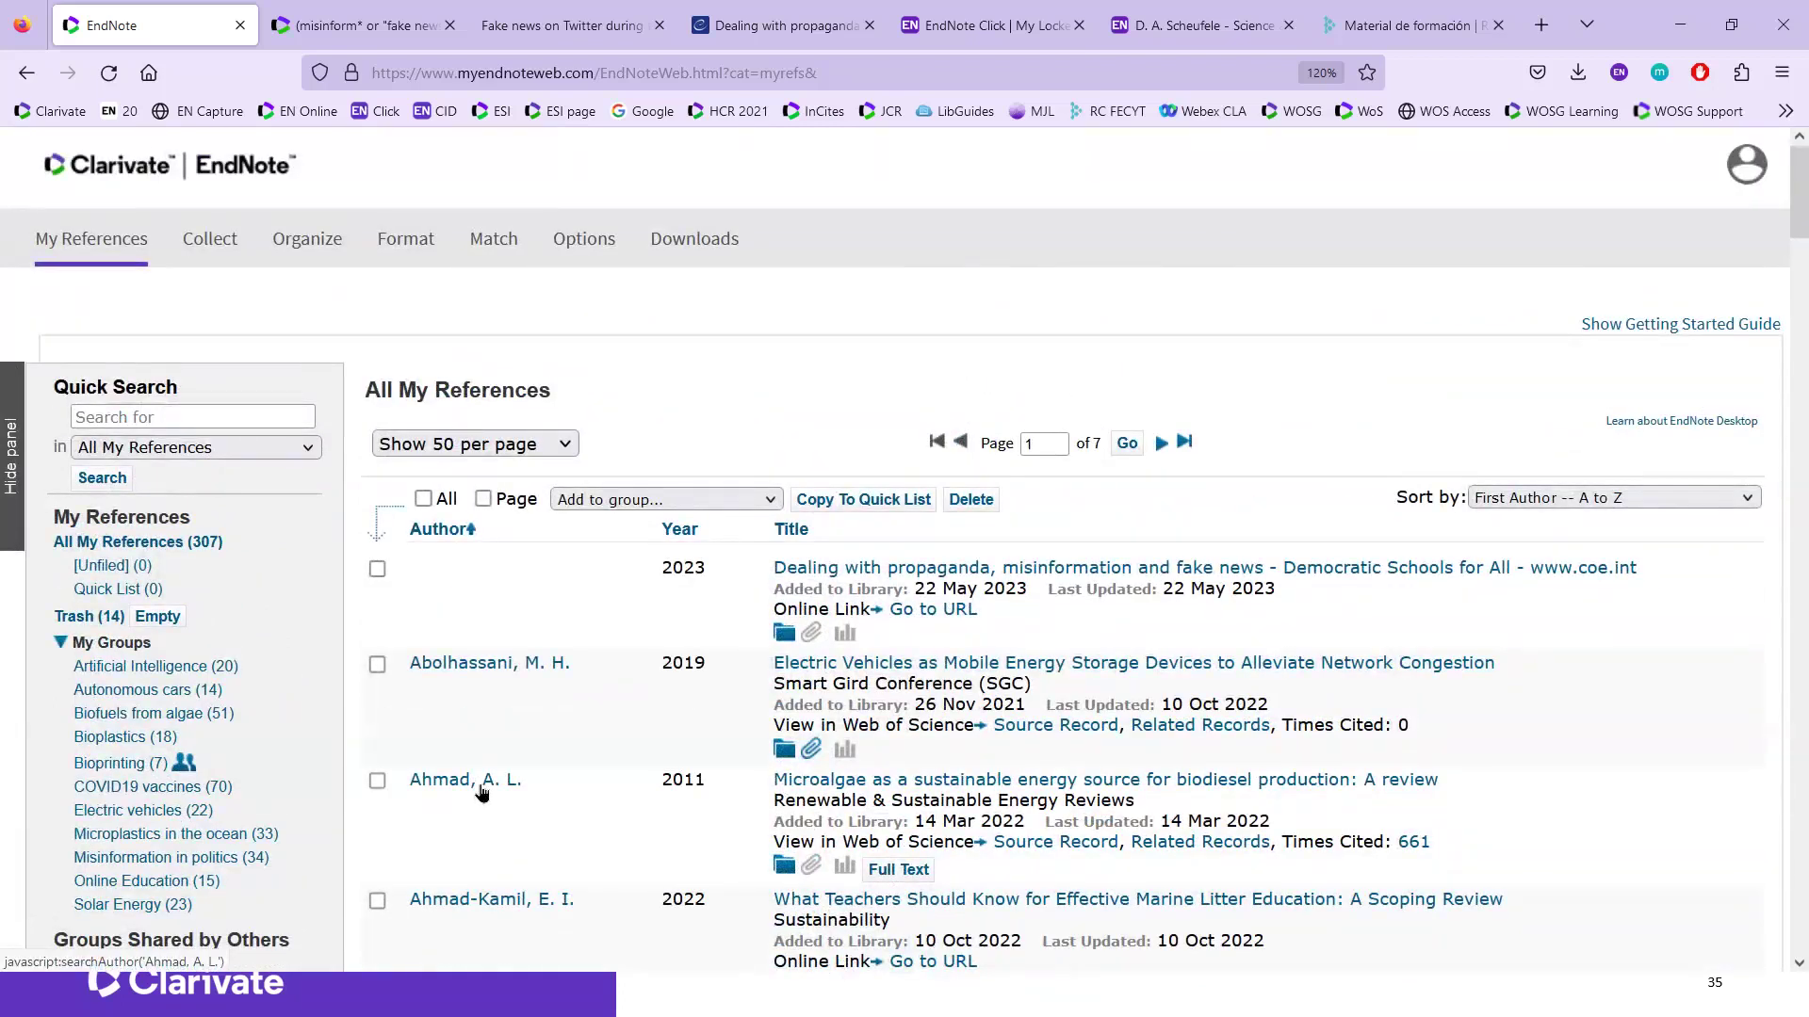
{"action": "scroll", "coordinate": [482, 794], "scroll_direction": "down", "scroll_amount": 2}
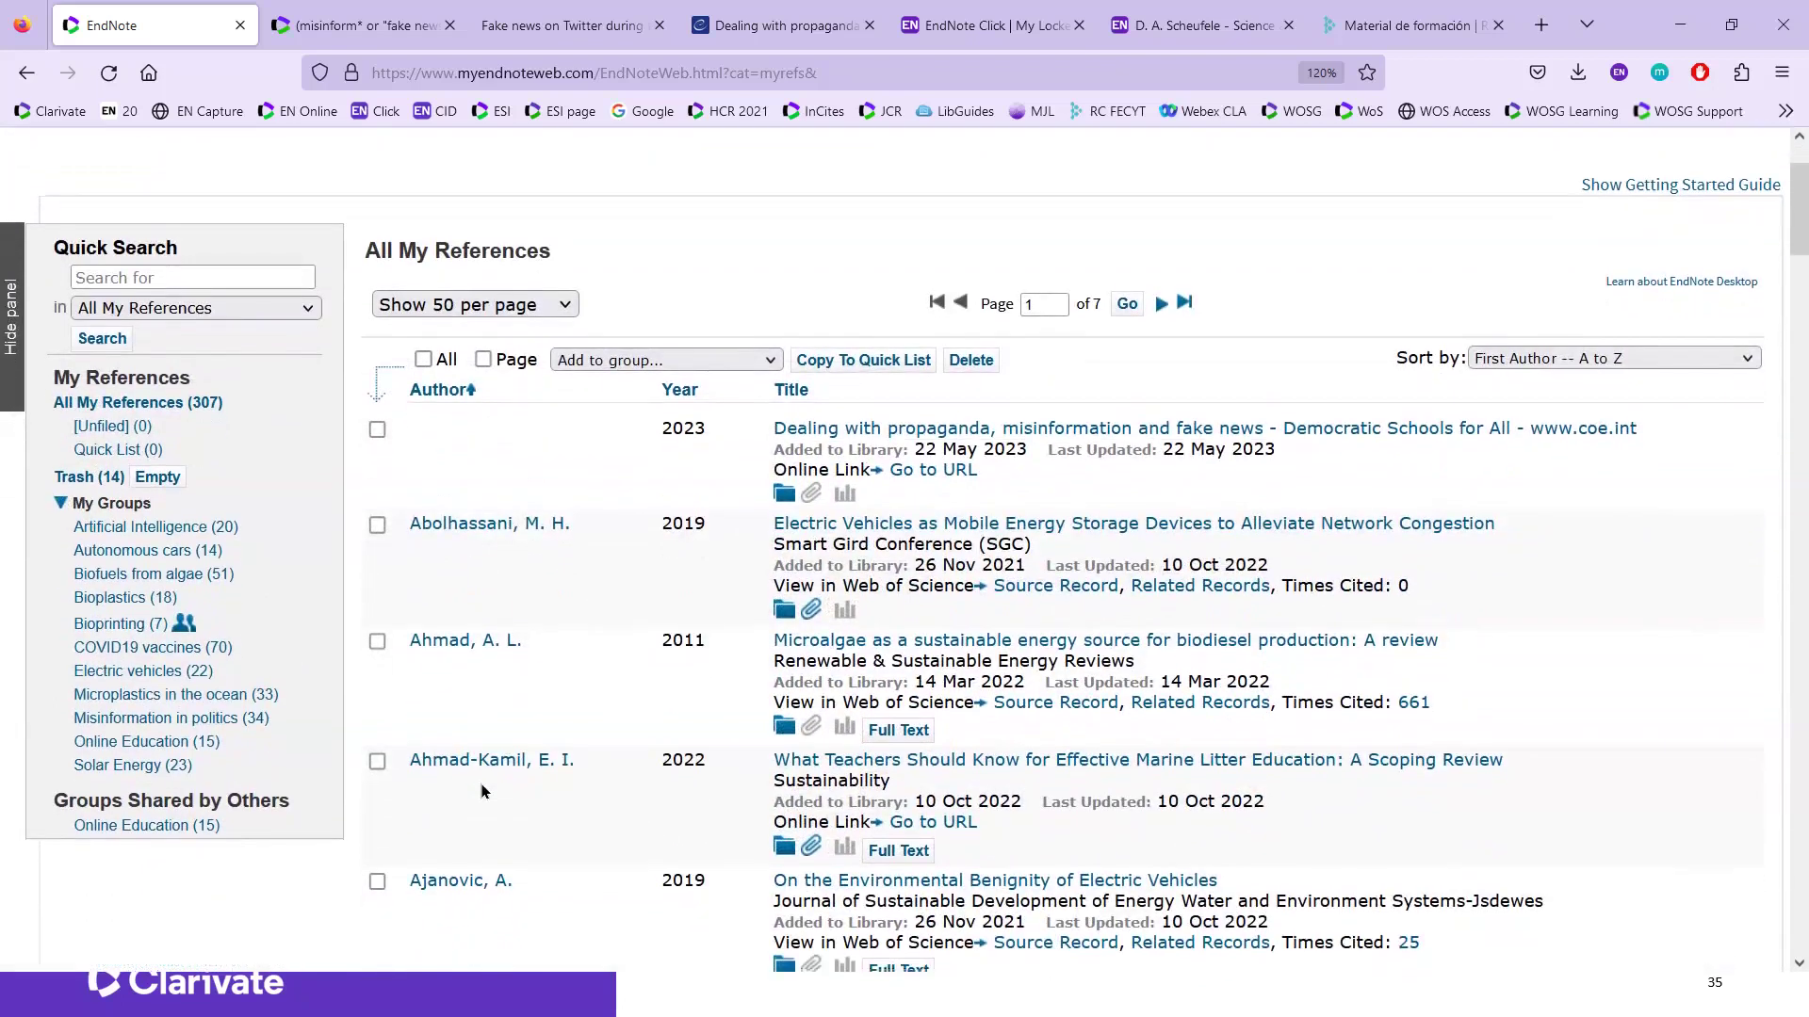
{"action": "scroll", "coordinate": [481, 794], "scroll_direction": "up", "scroll_amount": 2}
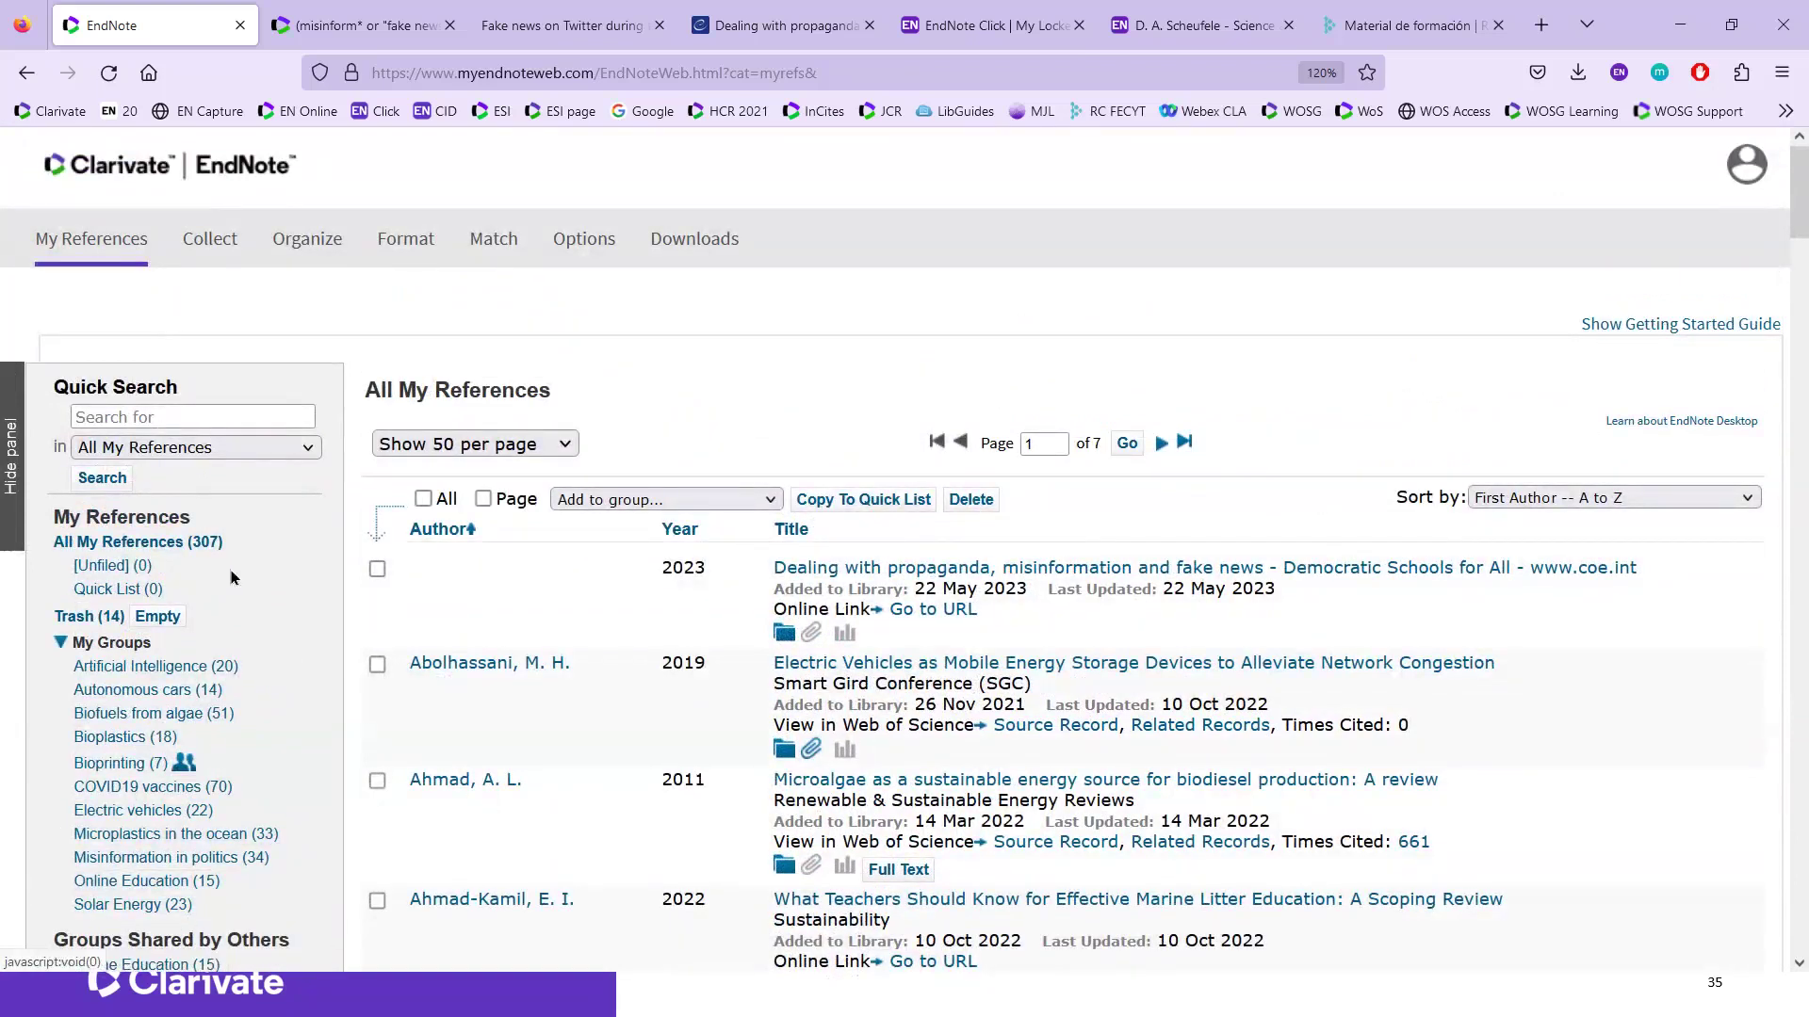
Step: Check the library for duplicate references
{"action": "mouse_move", "coordinate": [189, 242]}
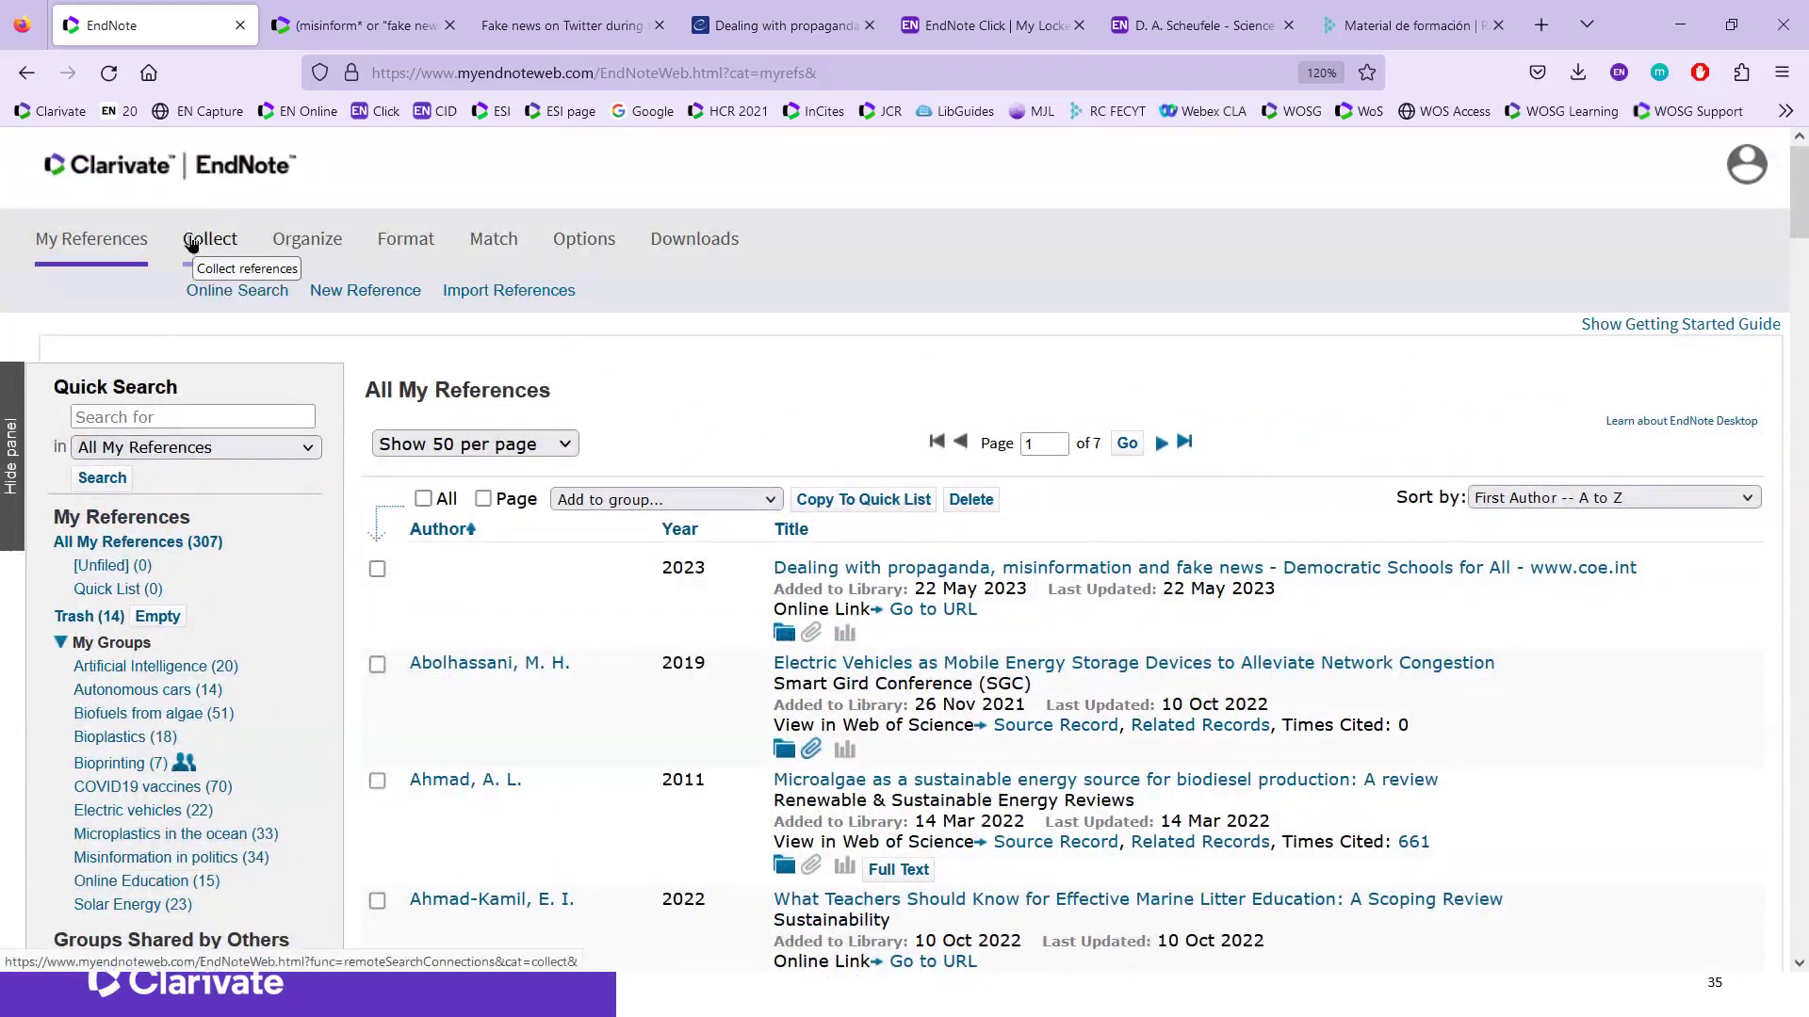
{"action": "mouse_move", "coordinate": [324, 239]}
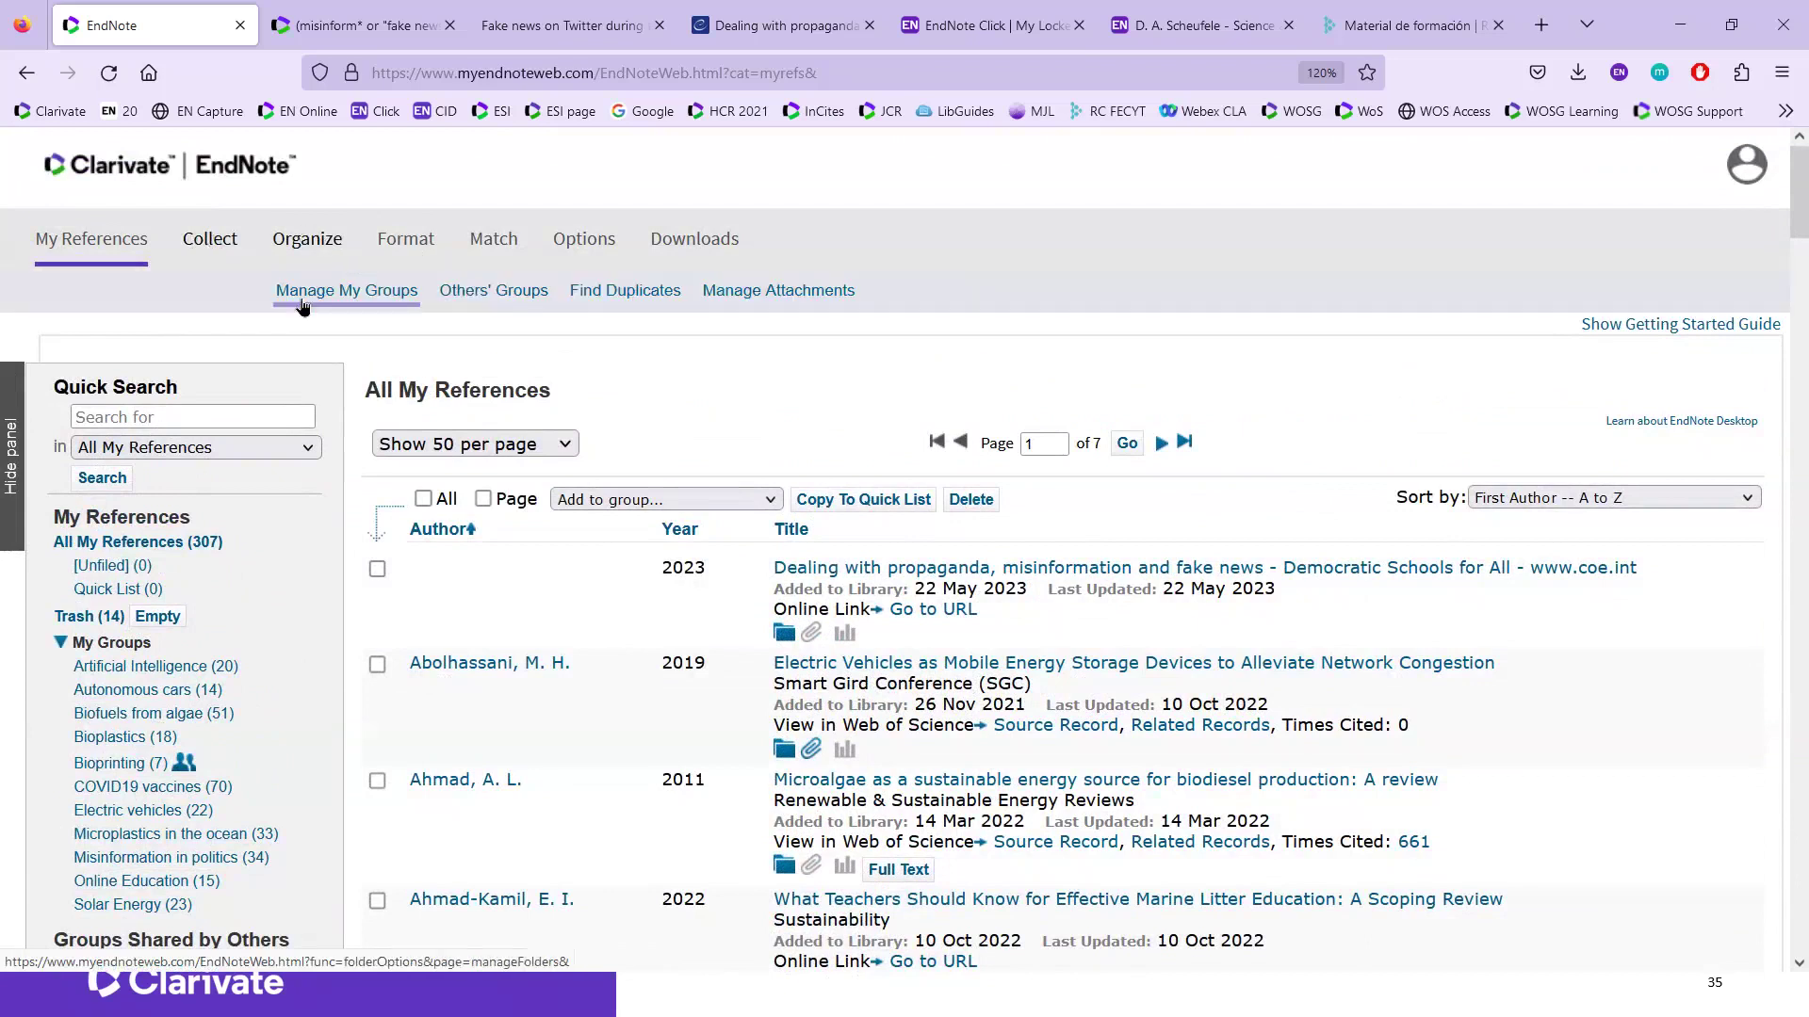
{"action": "left_click", "coordinate": [586, 301]}
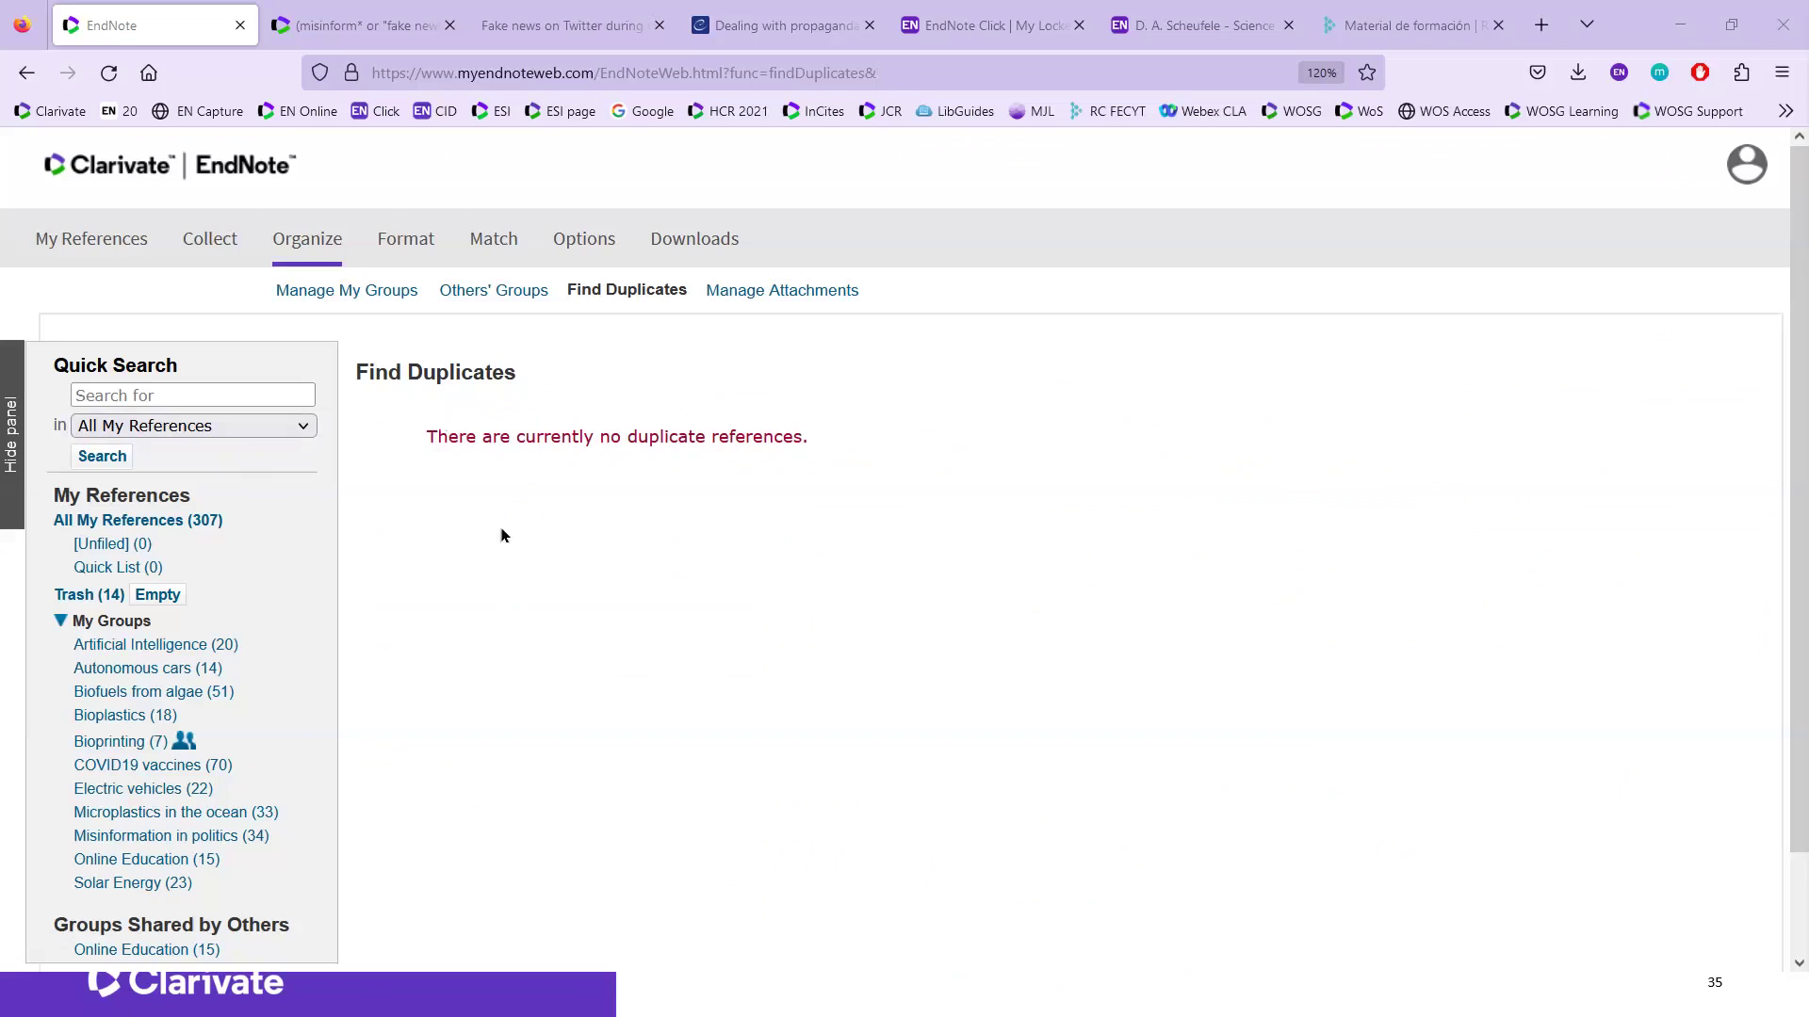
Step: Go back to the full reference list and limit the quick search to the Misinformation in politics group
{"action": "left_click", "coordinate": [107, 240]}
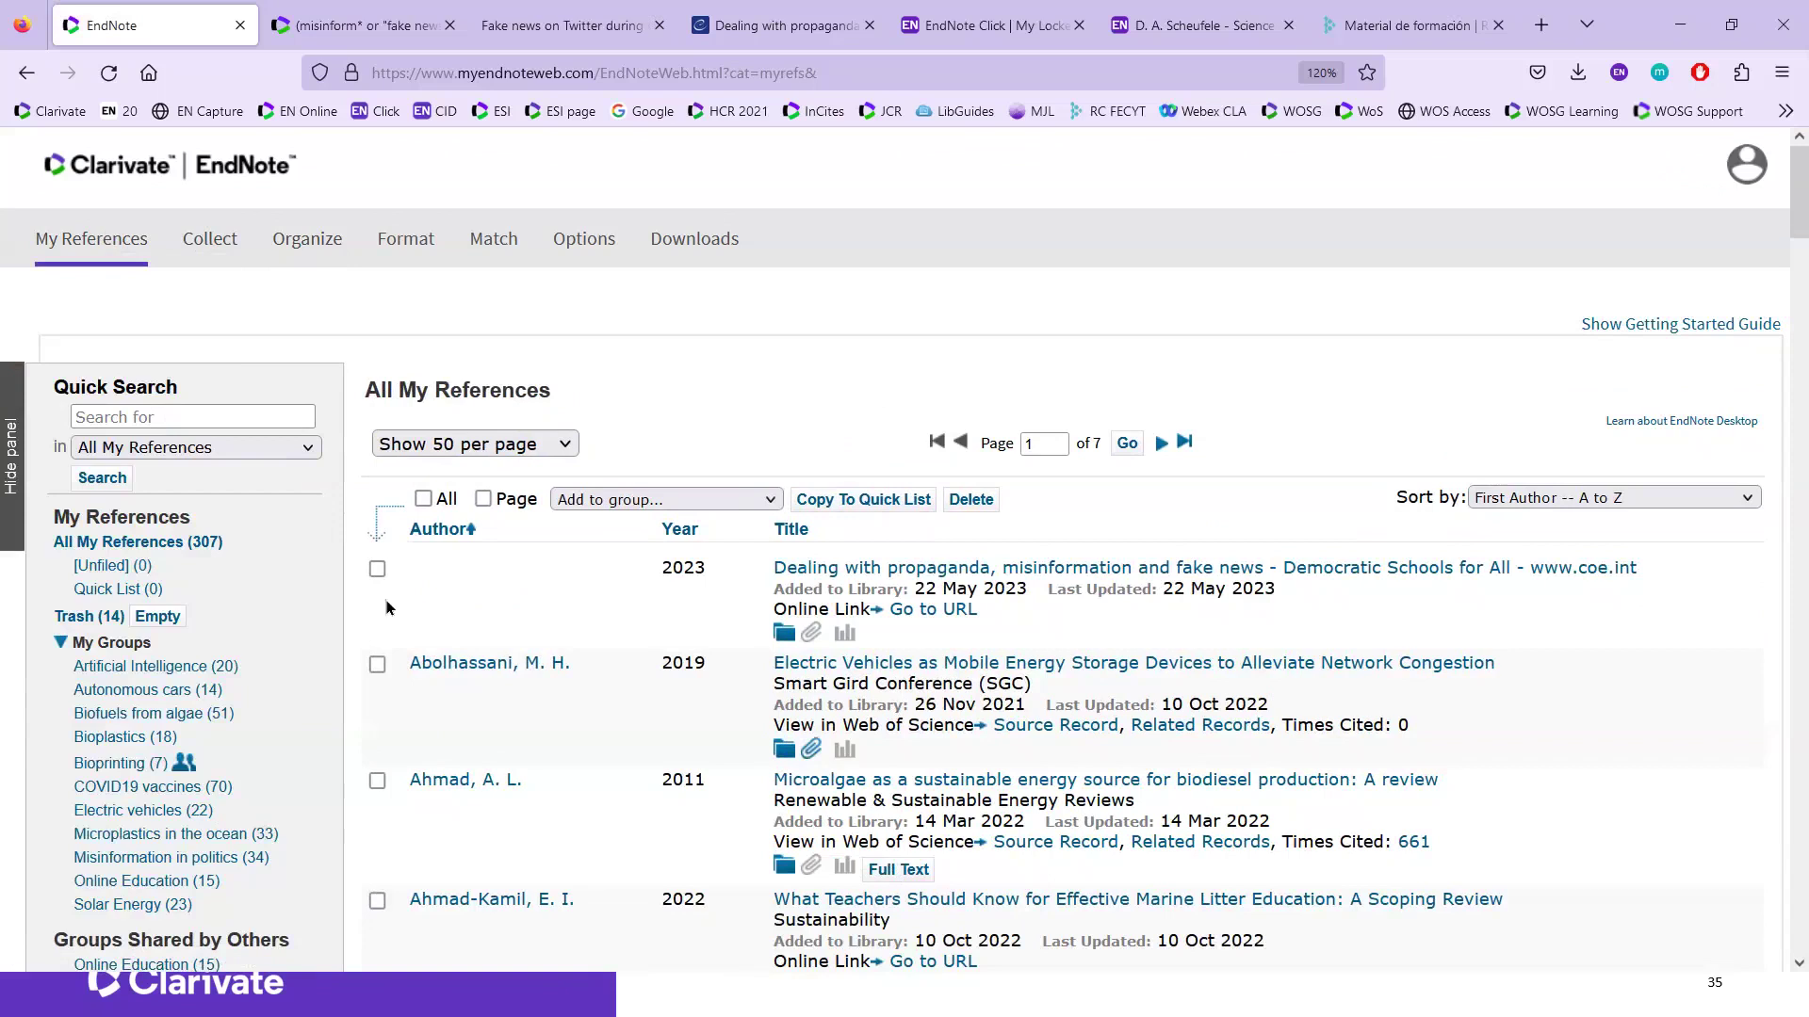
{"action": "left_click", "coordinate": [193, 414]}
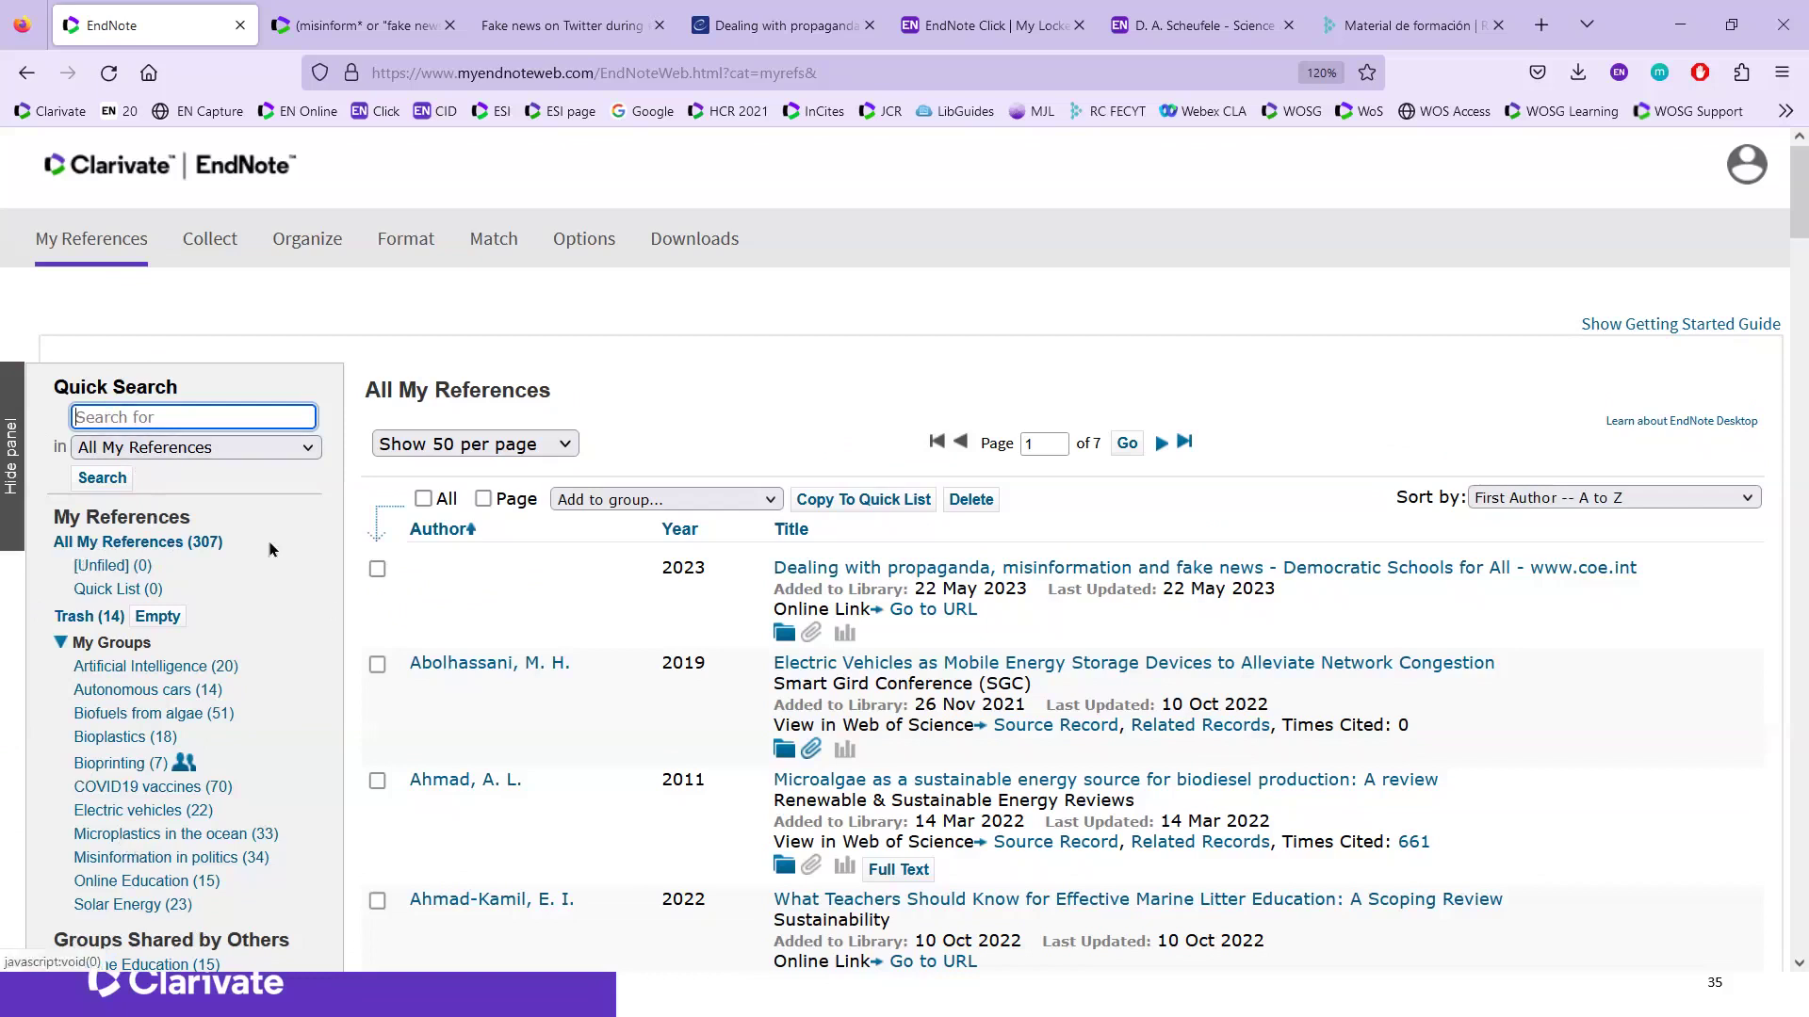
{"action": "left_click", "coordinate": [306, 449]}
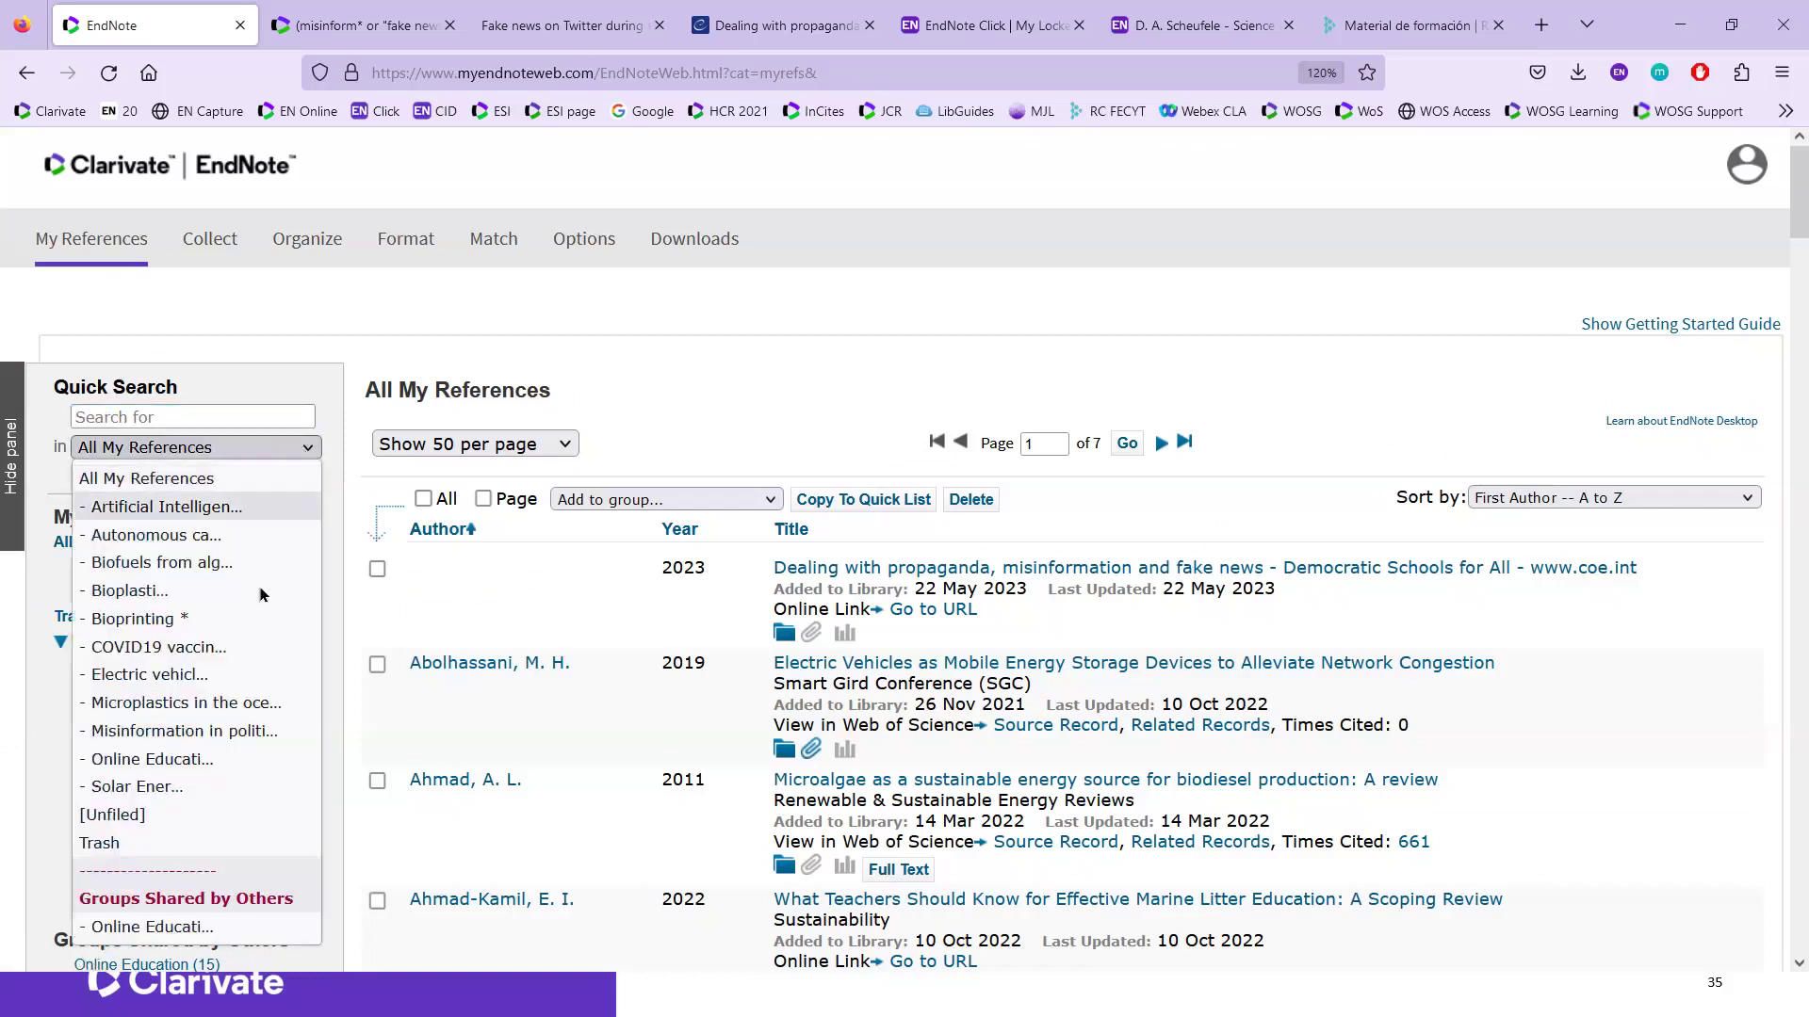
{"action": "left_click", "coordinate": [229, 732]}
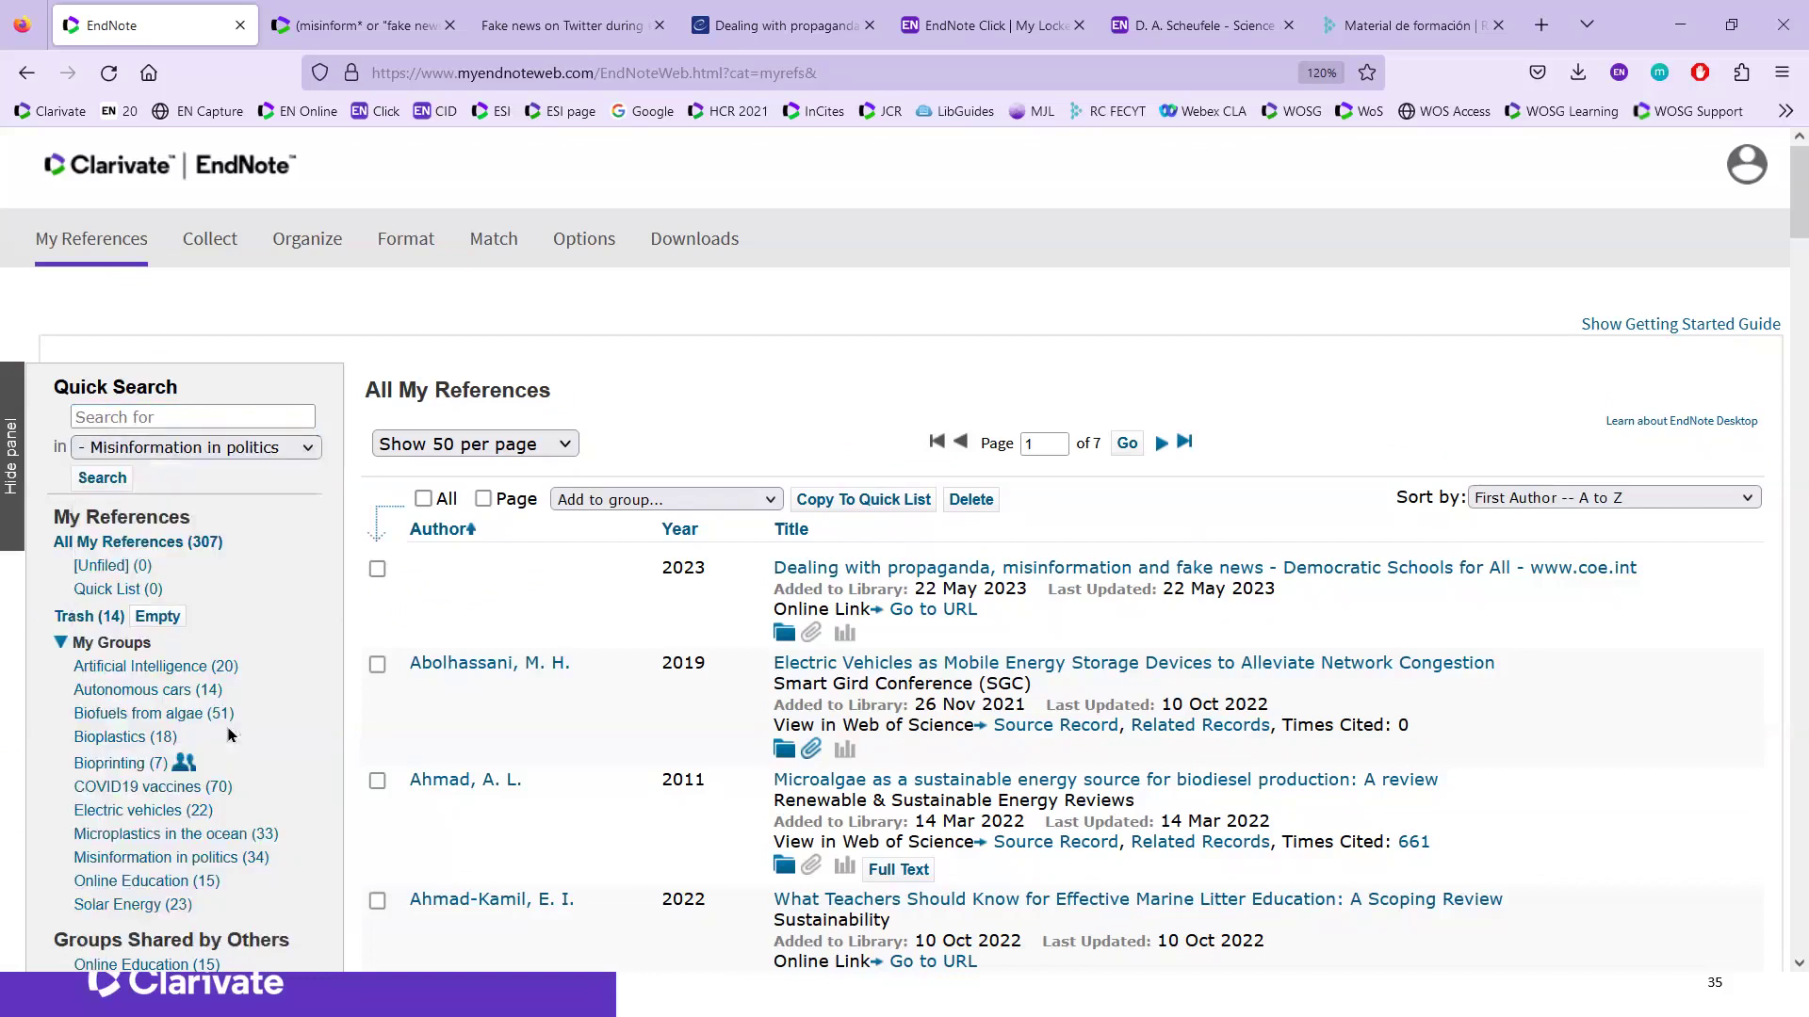
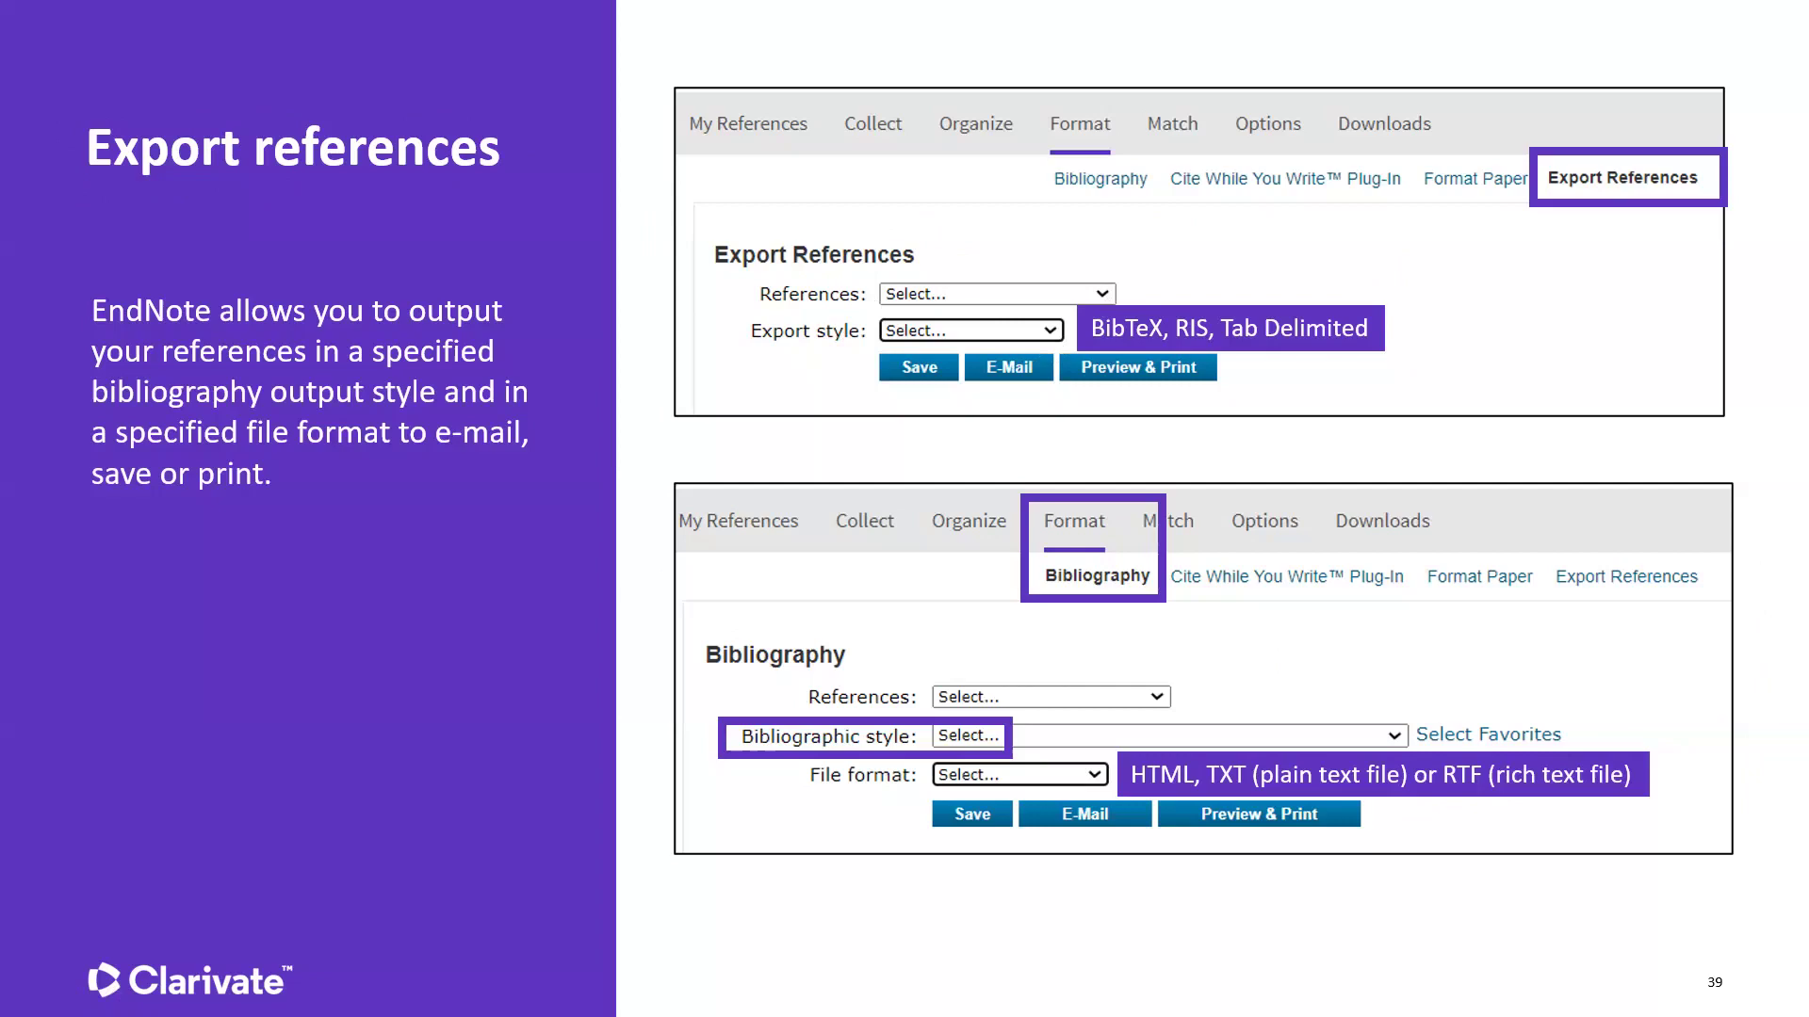
Step: Switch to EndNote, select the Misinformation in politics group for exporting references, and review the available export styles without choosing one
{"action": "key", "text": "alt+Tab"}
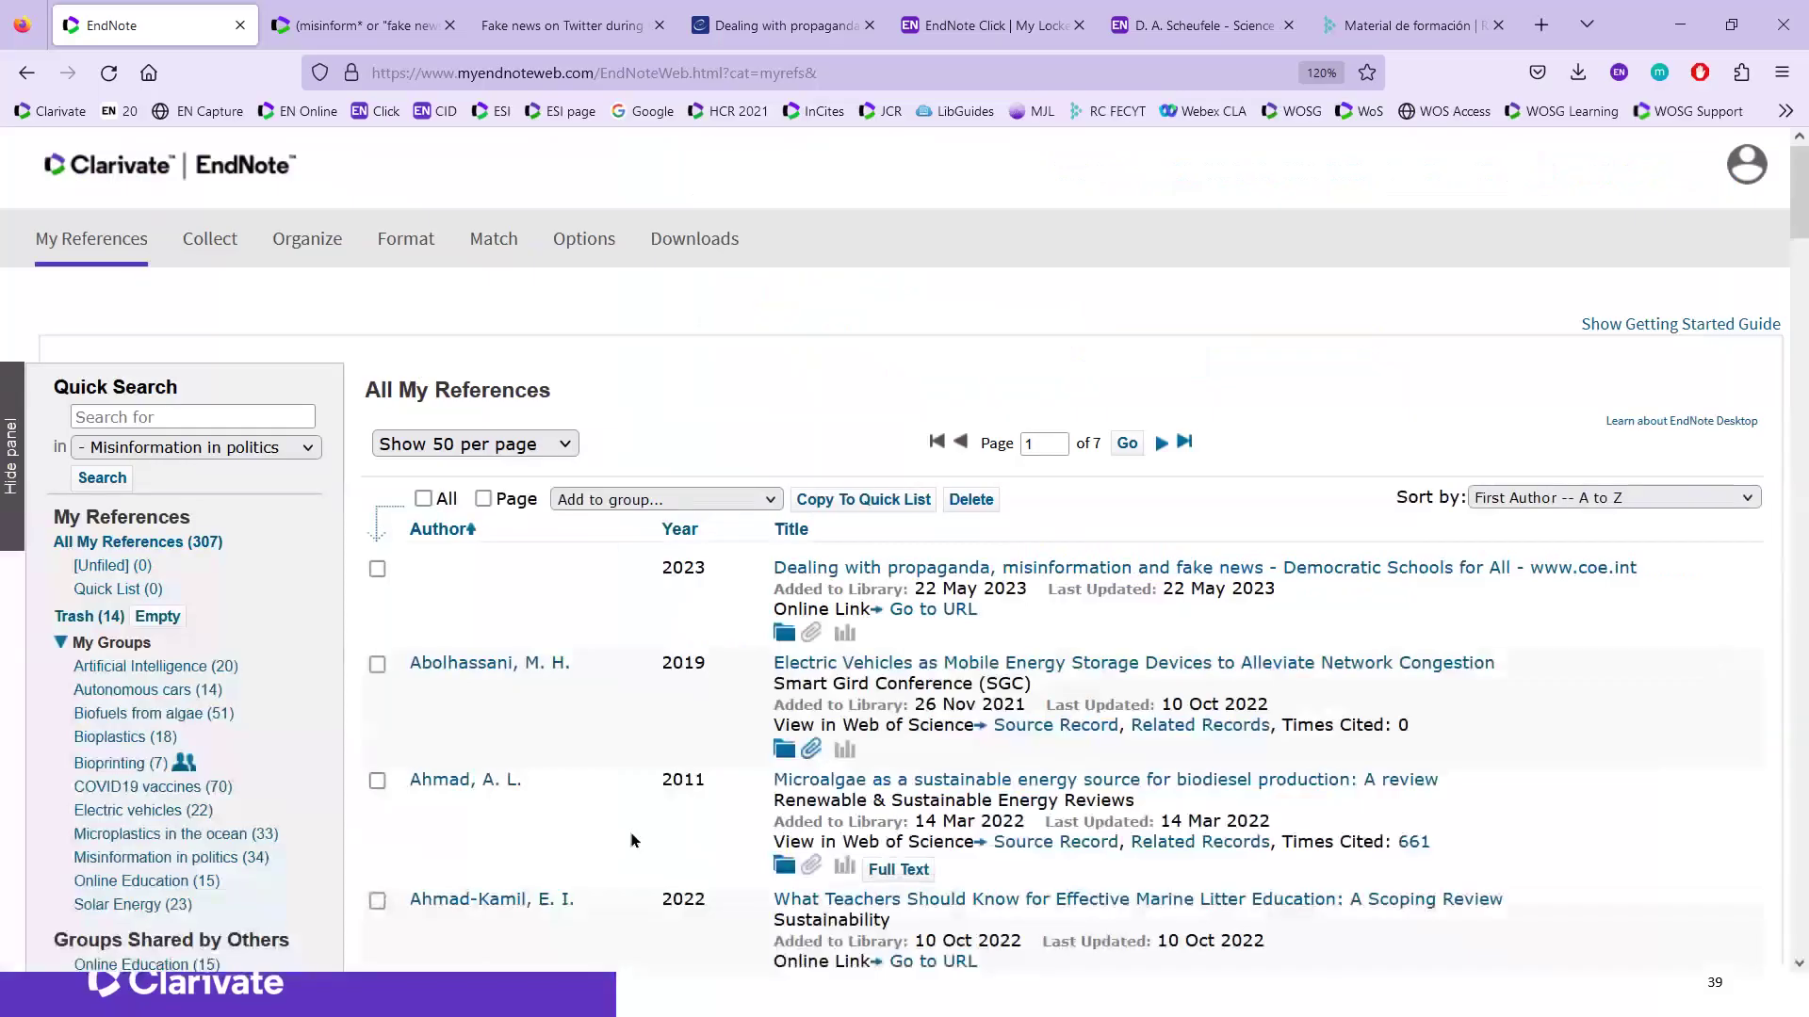
{"action": "mouse_move", "coordinate": [332, 246]}
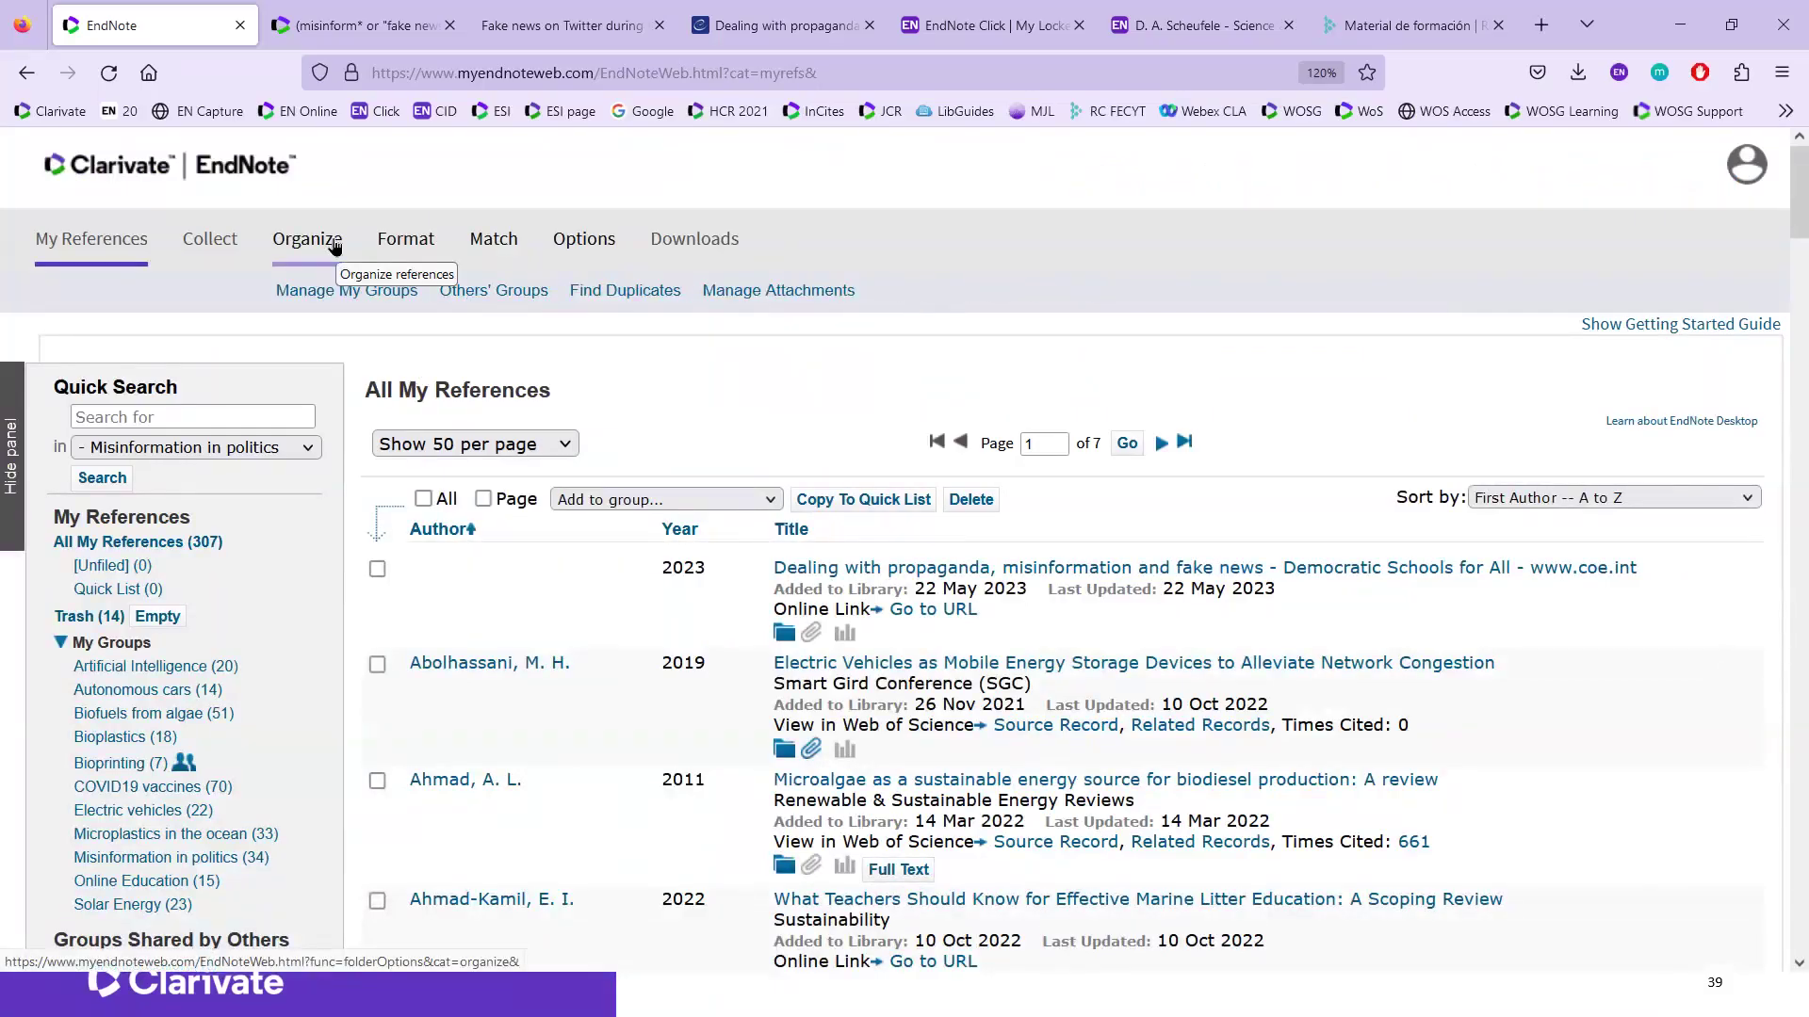
{"action": "mouse_move", "coordinate": [413, 245]}
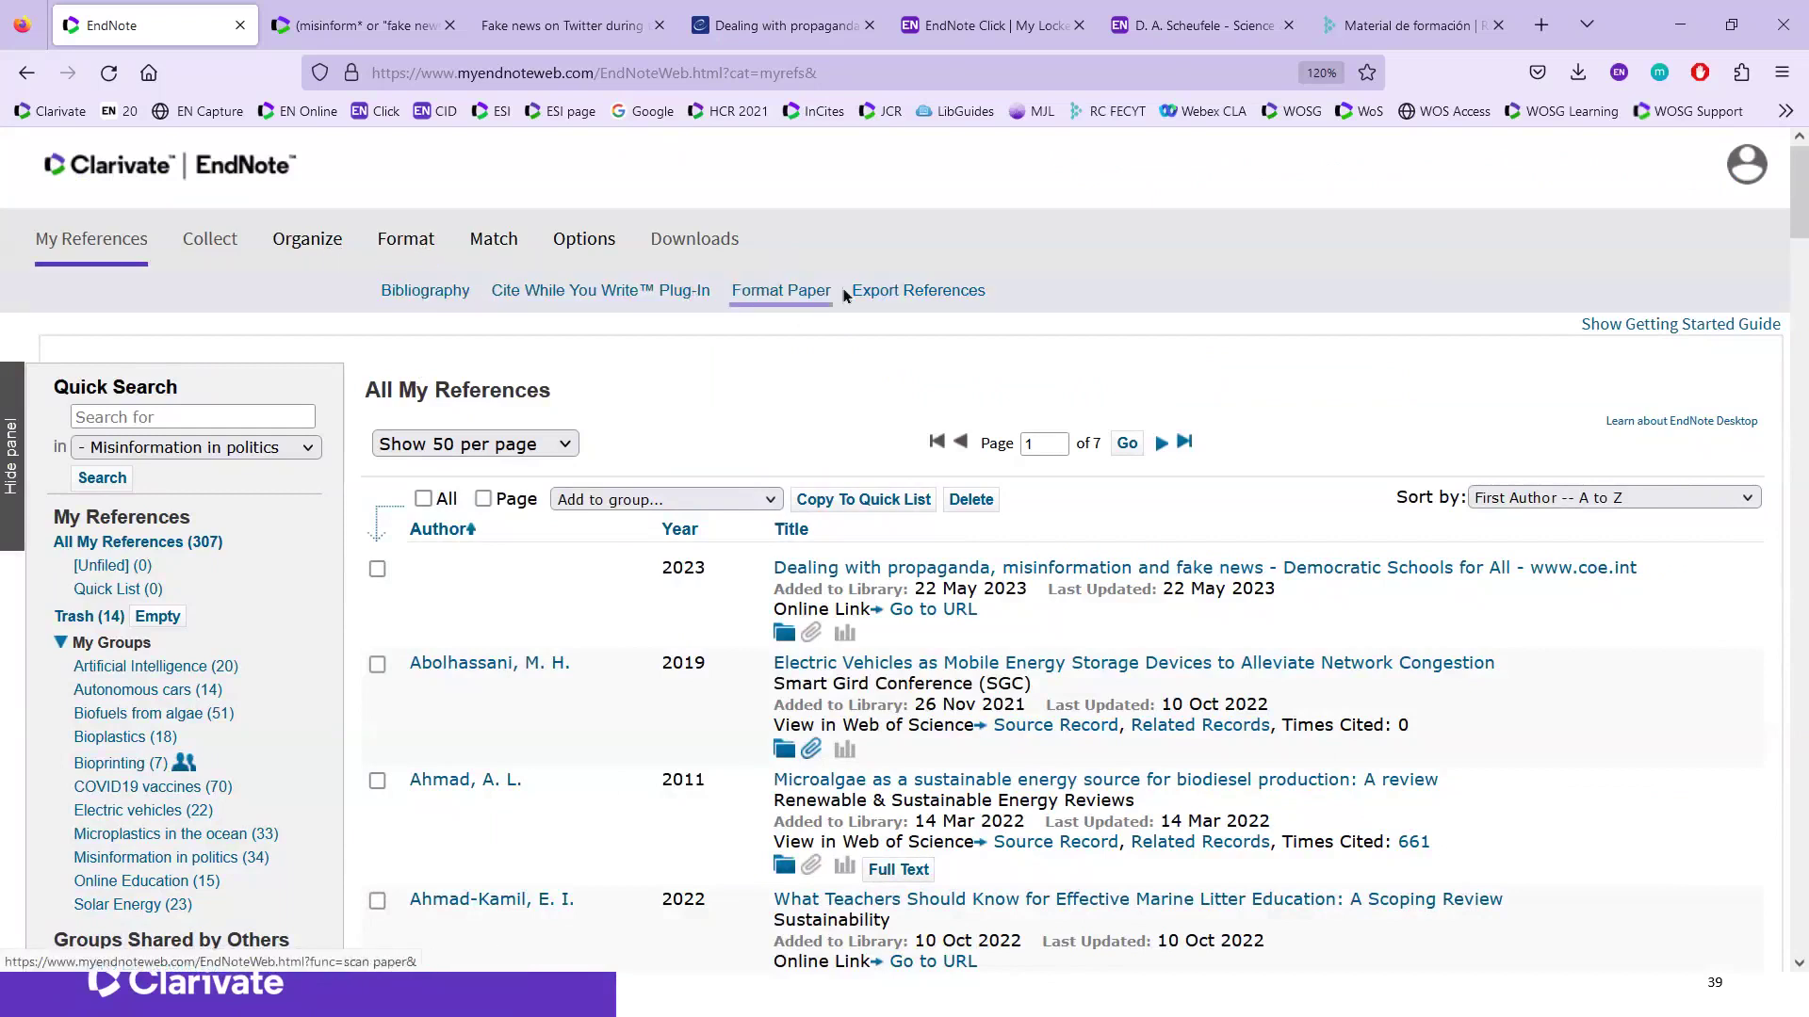
{"action": "left_click", "coordinate": [883, 299]}
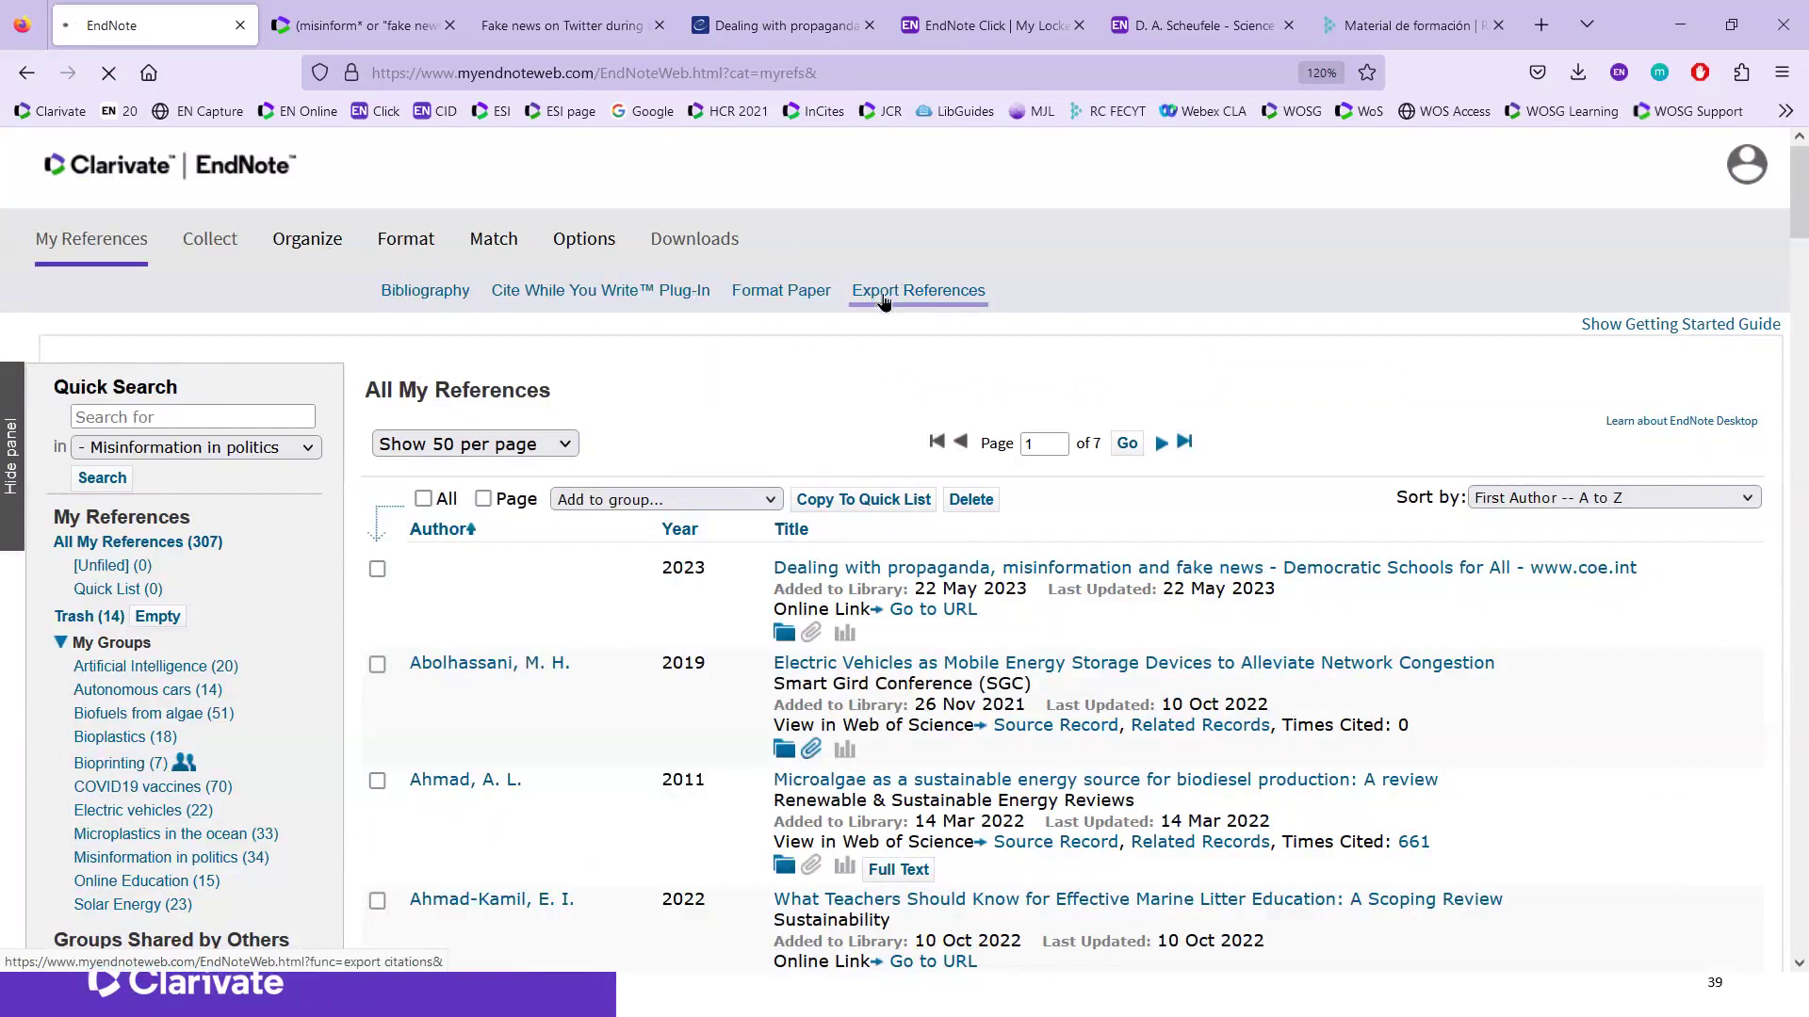
{"action": "left_click", "coordinate": [432, 404]}
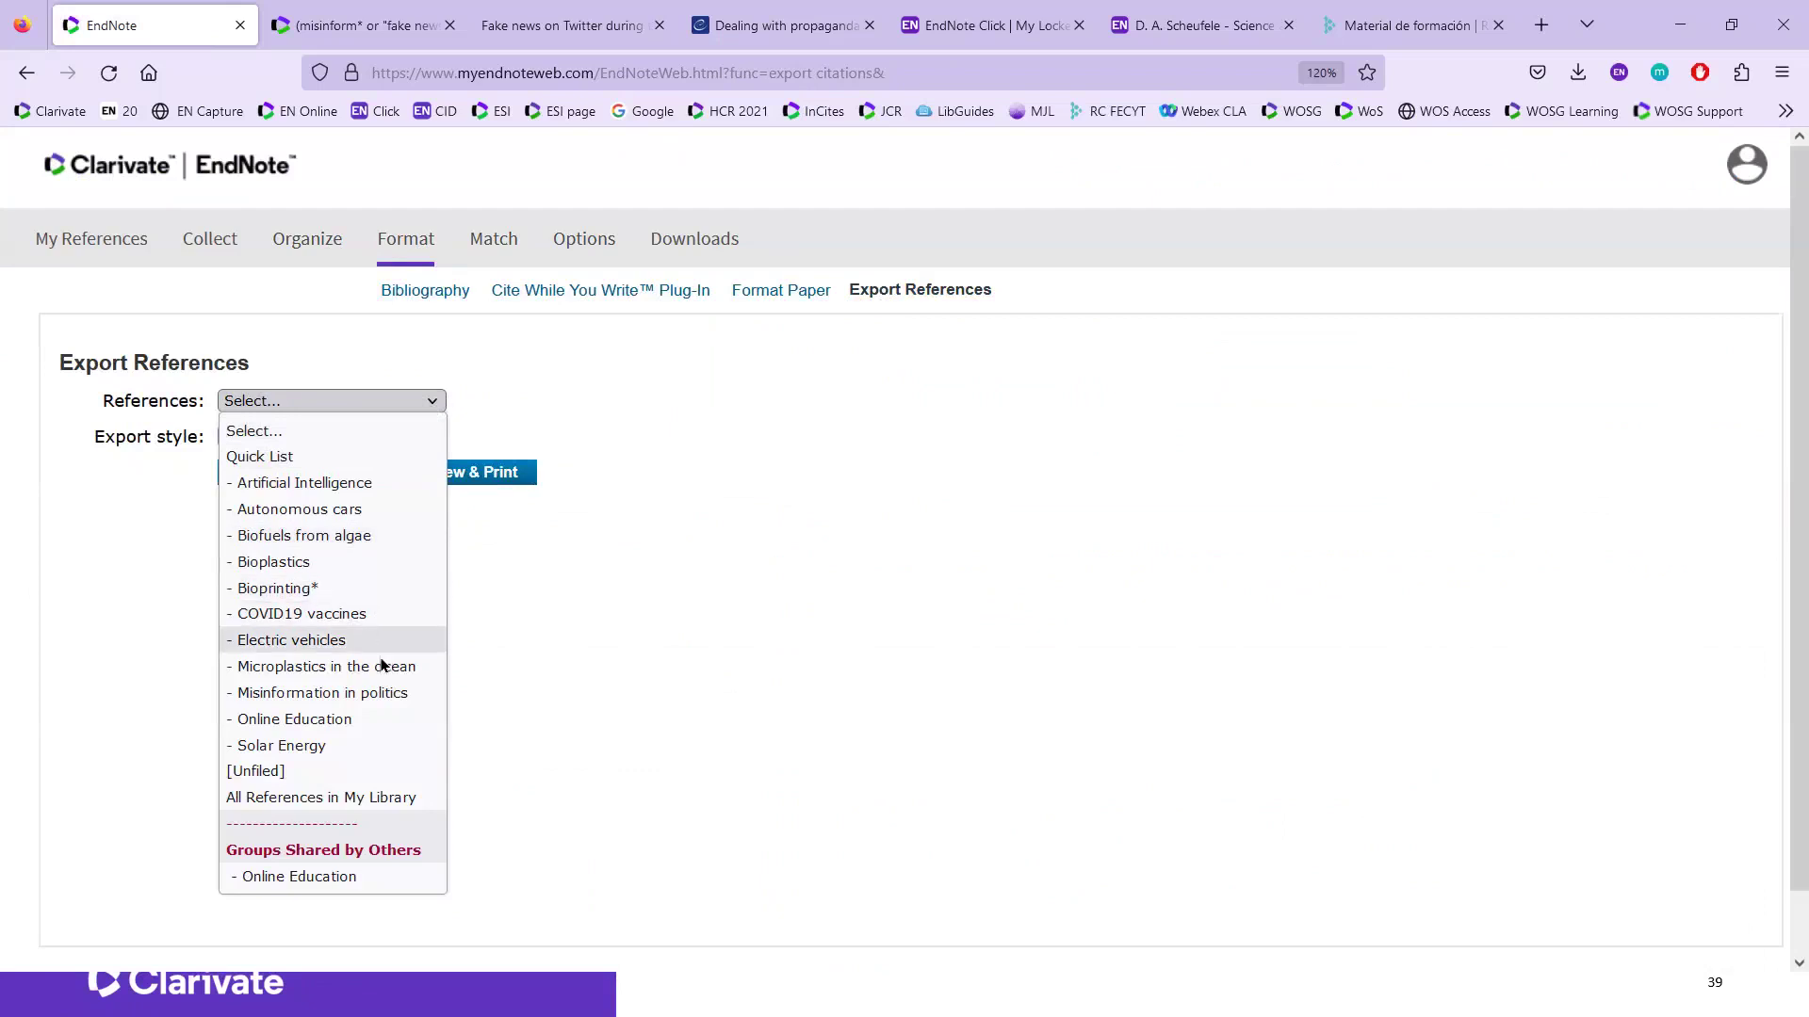
{"action": "left_click", "coordinate": [383, 697]}
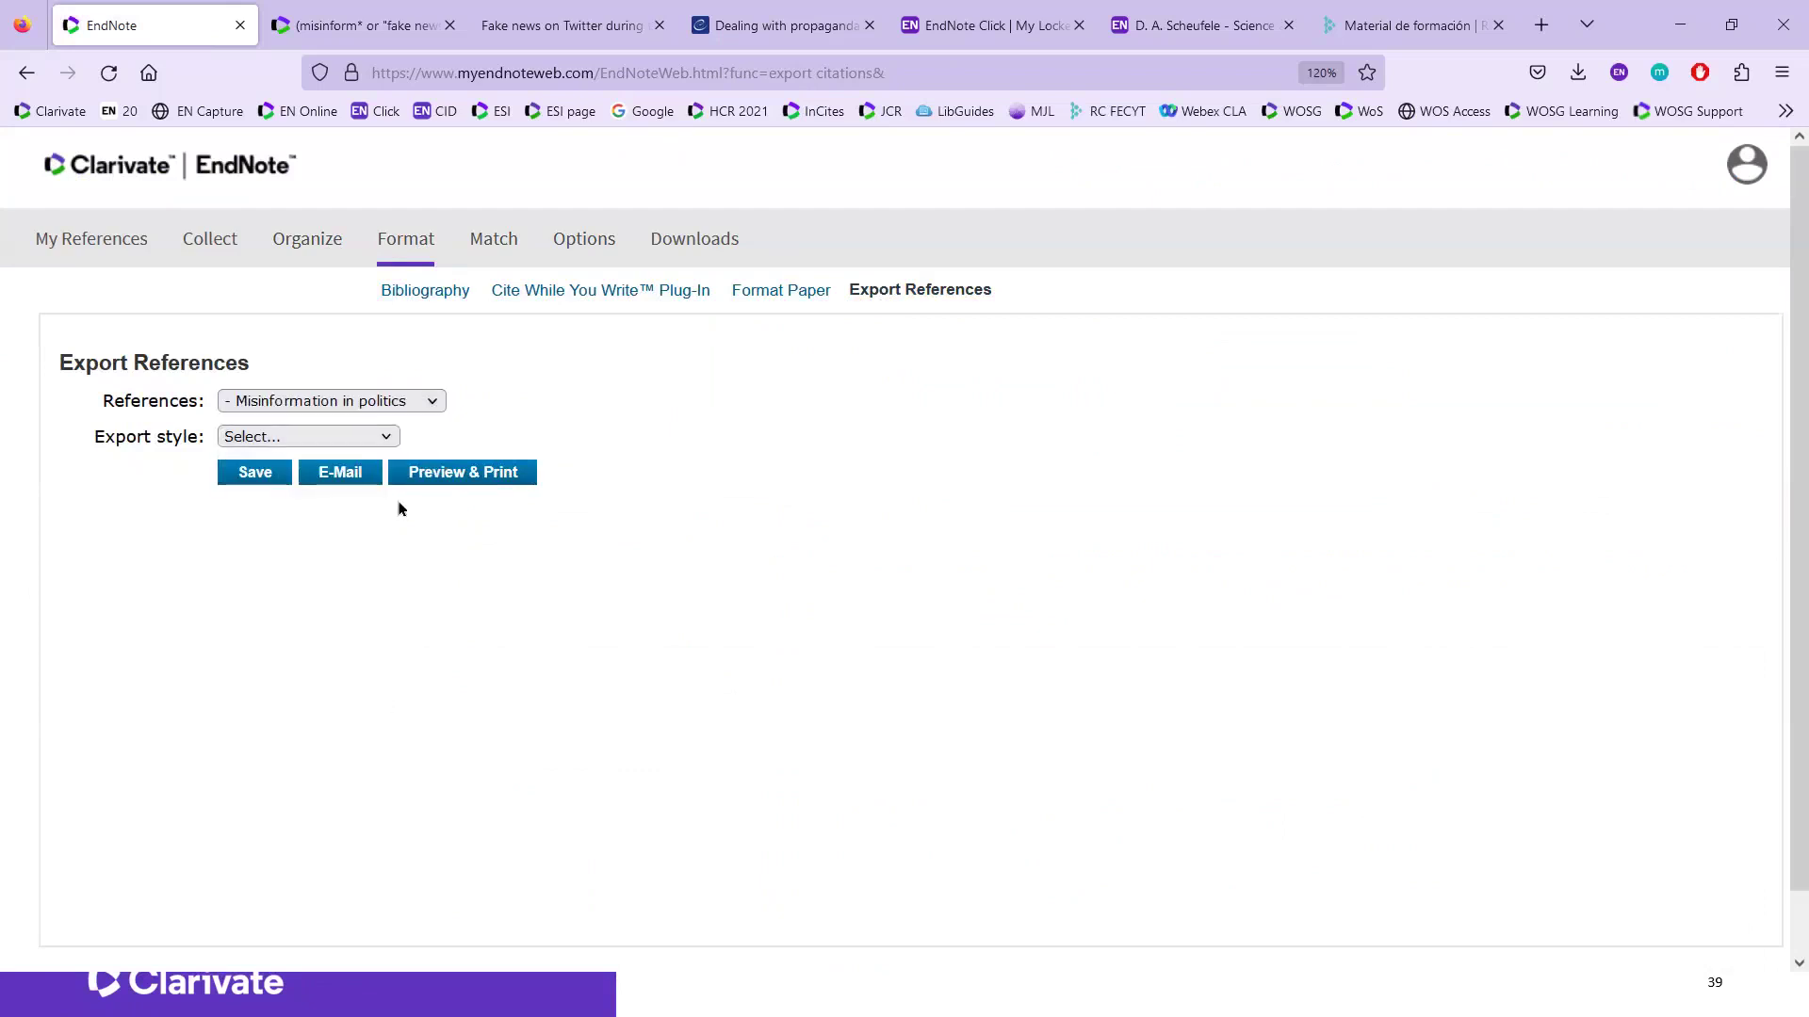
{"action": "left_click", "coordinate": [387, 439]}
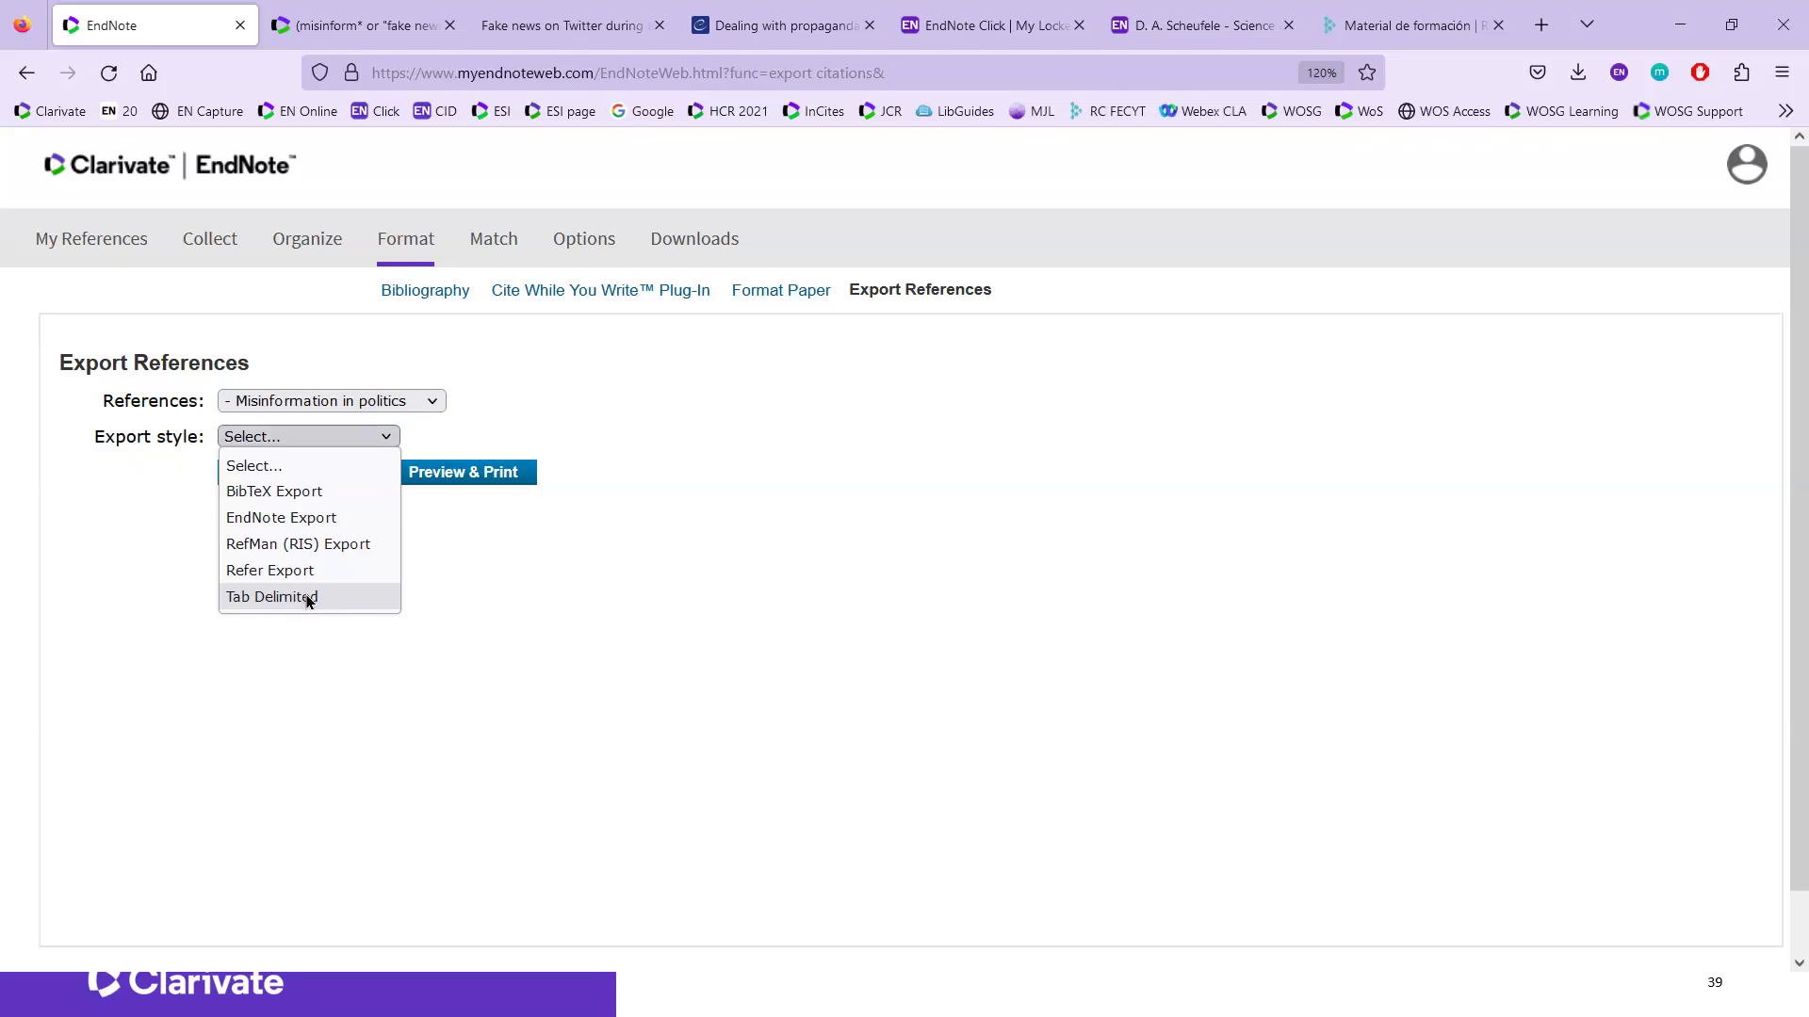
{"action": "left_click", "coordinate": [432, 588]}
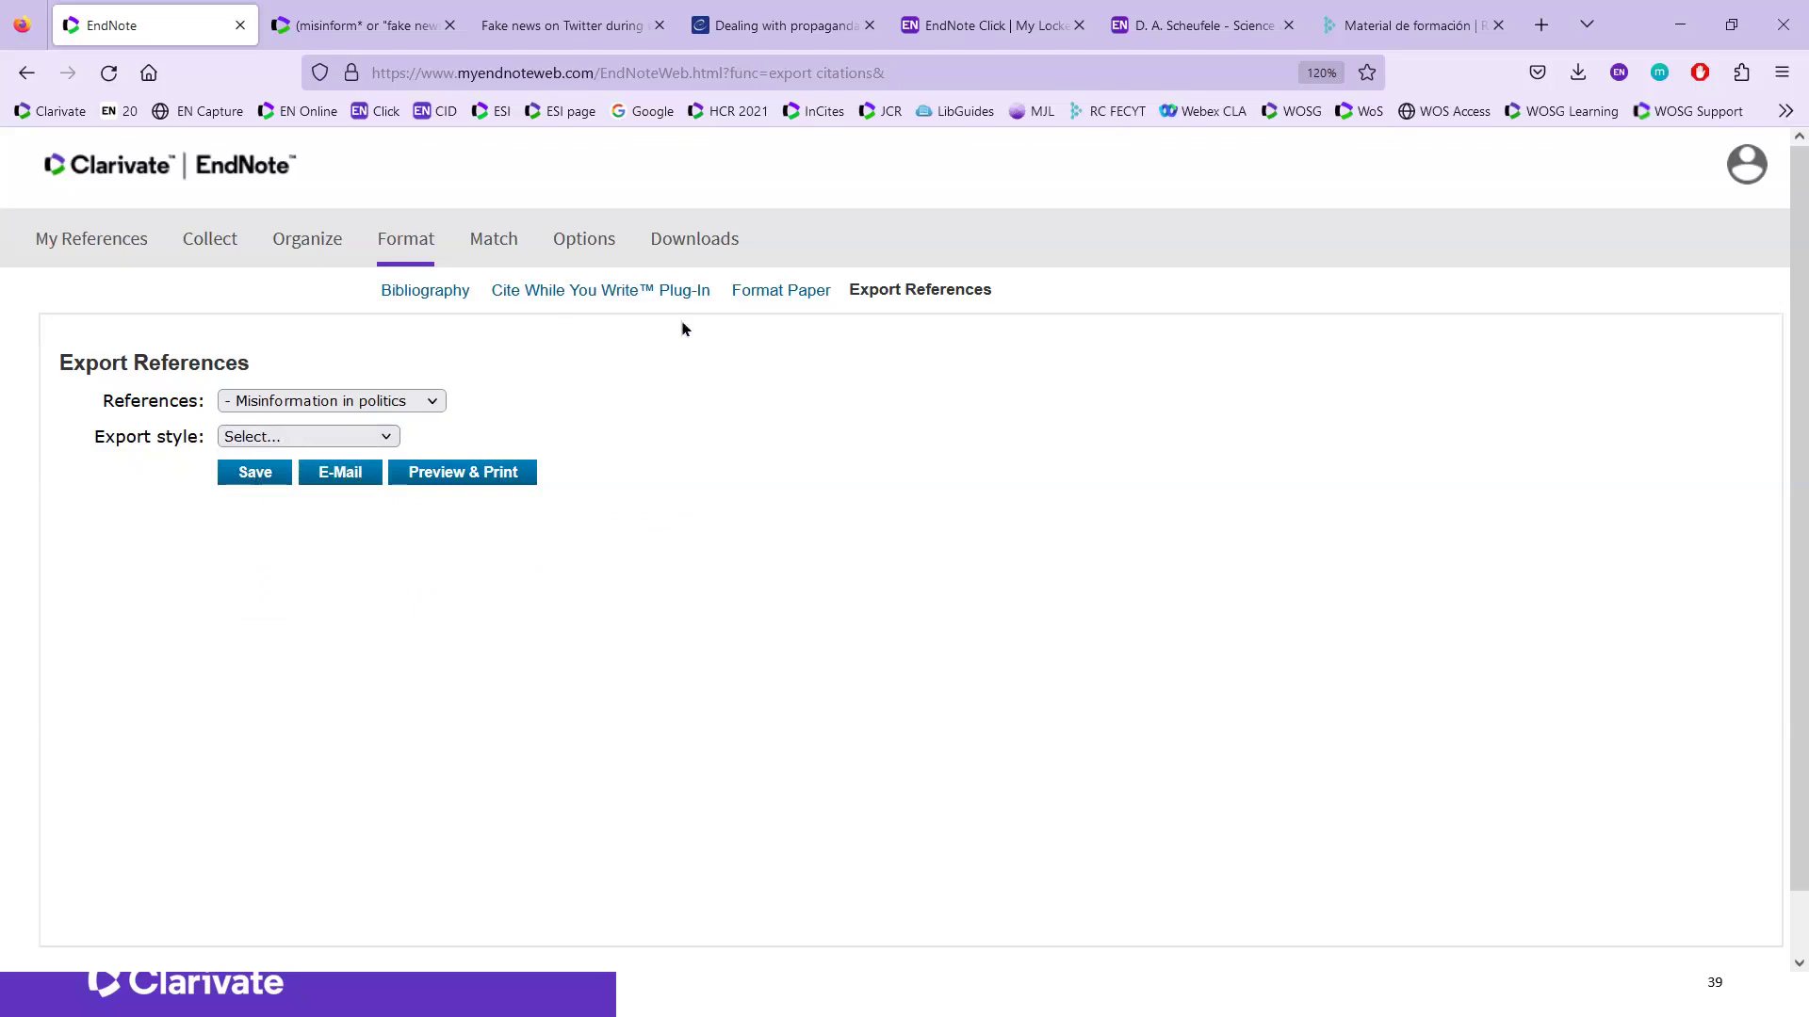
Step: Set up a bibliography of the Misinformation in politics group in the APA 7th style with HTML as the file format
{"action": "left_click", "coordinate": [442, 298]}
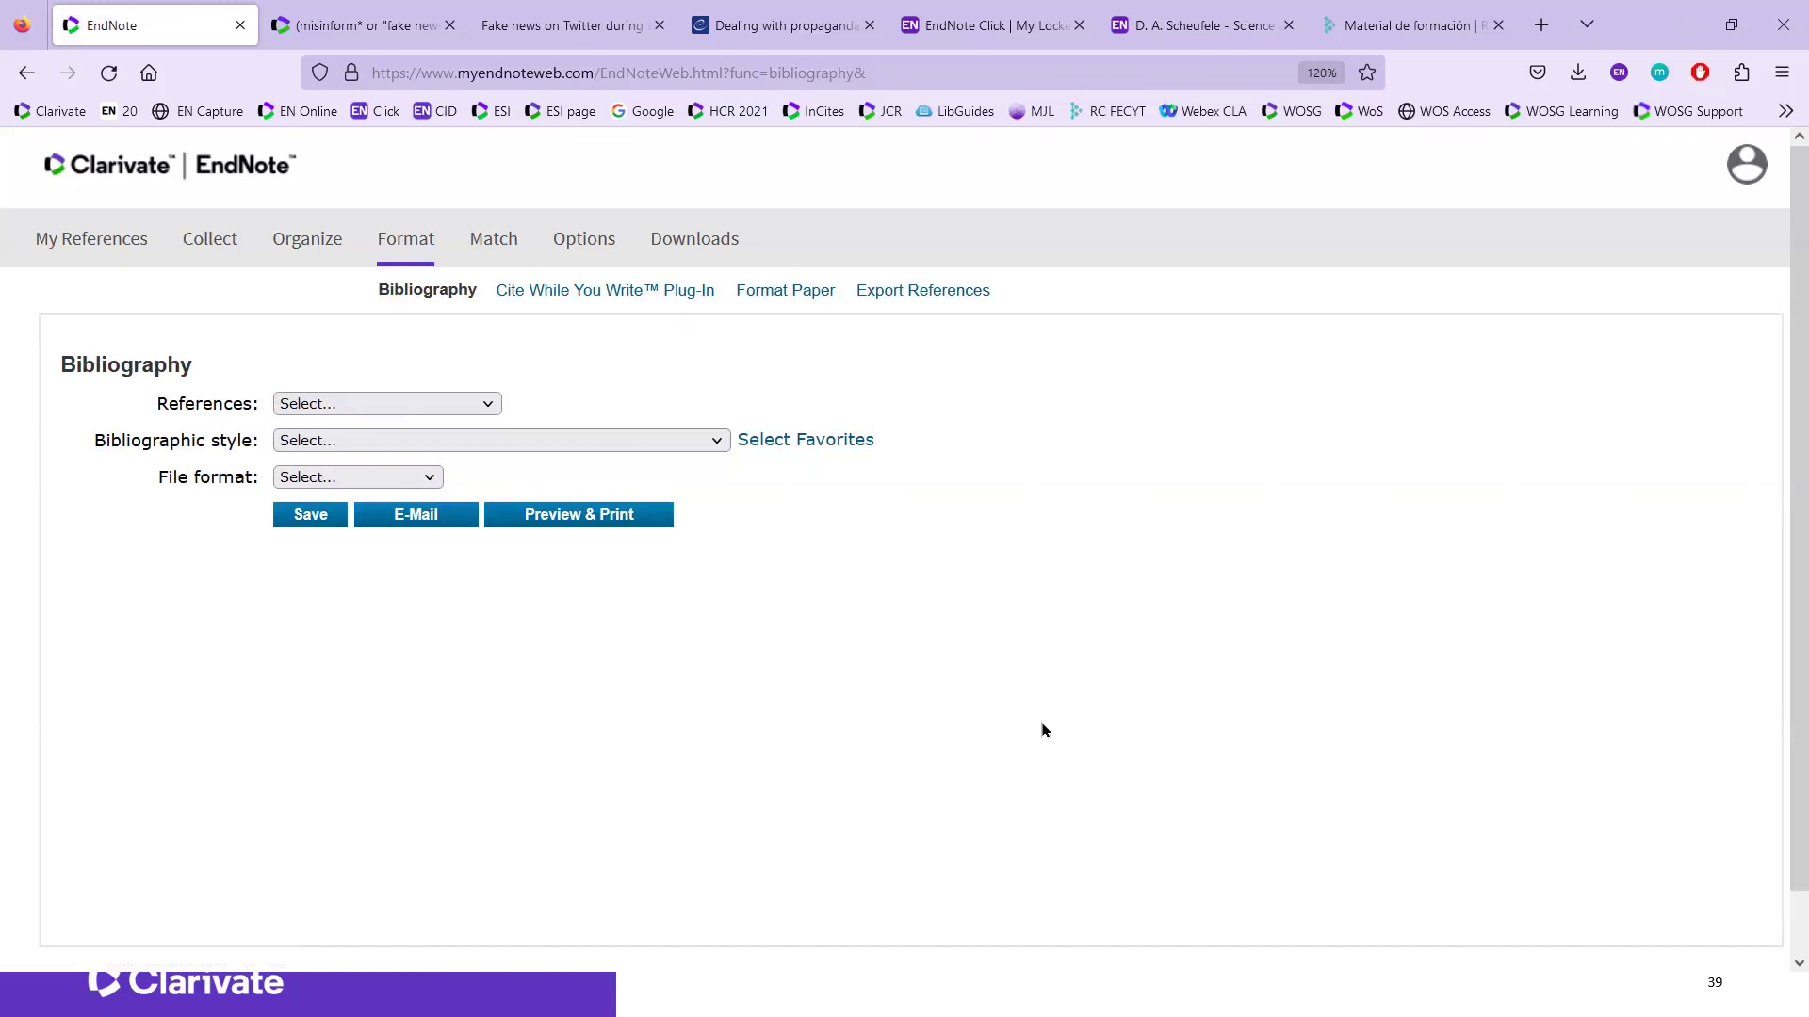
{"action": "left_click", "coordinate": [489, 405]}
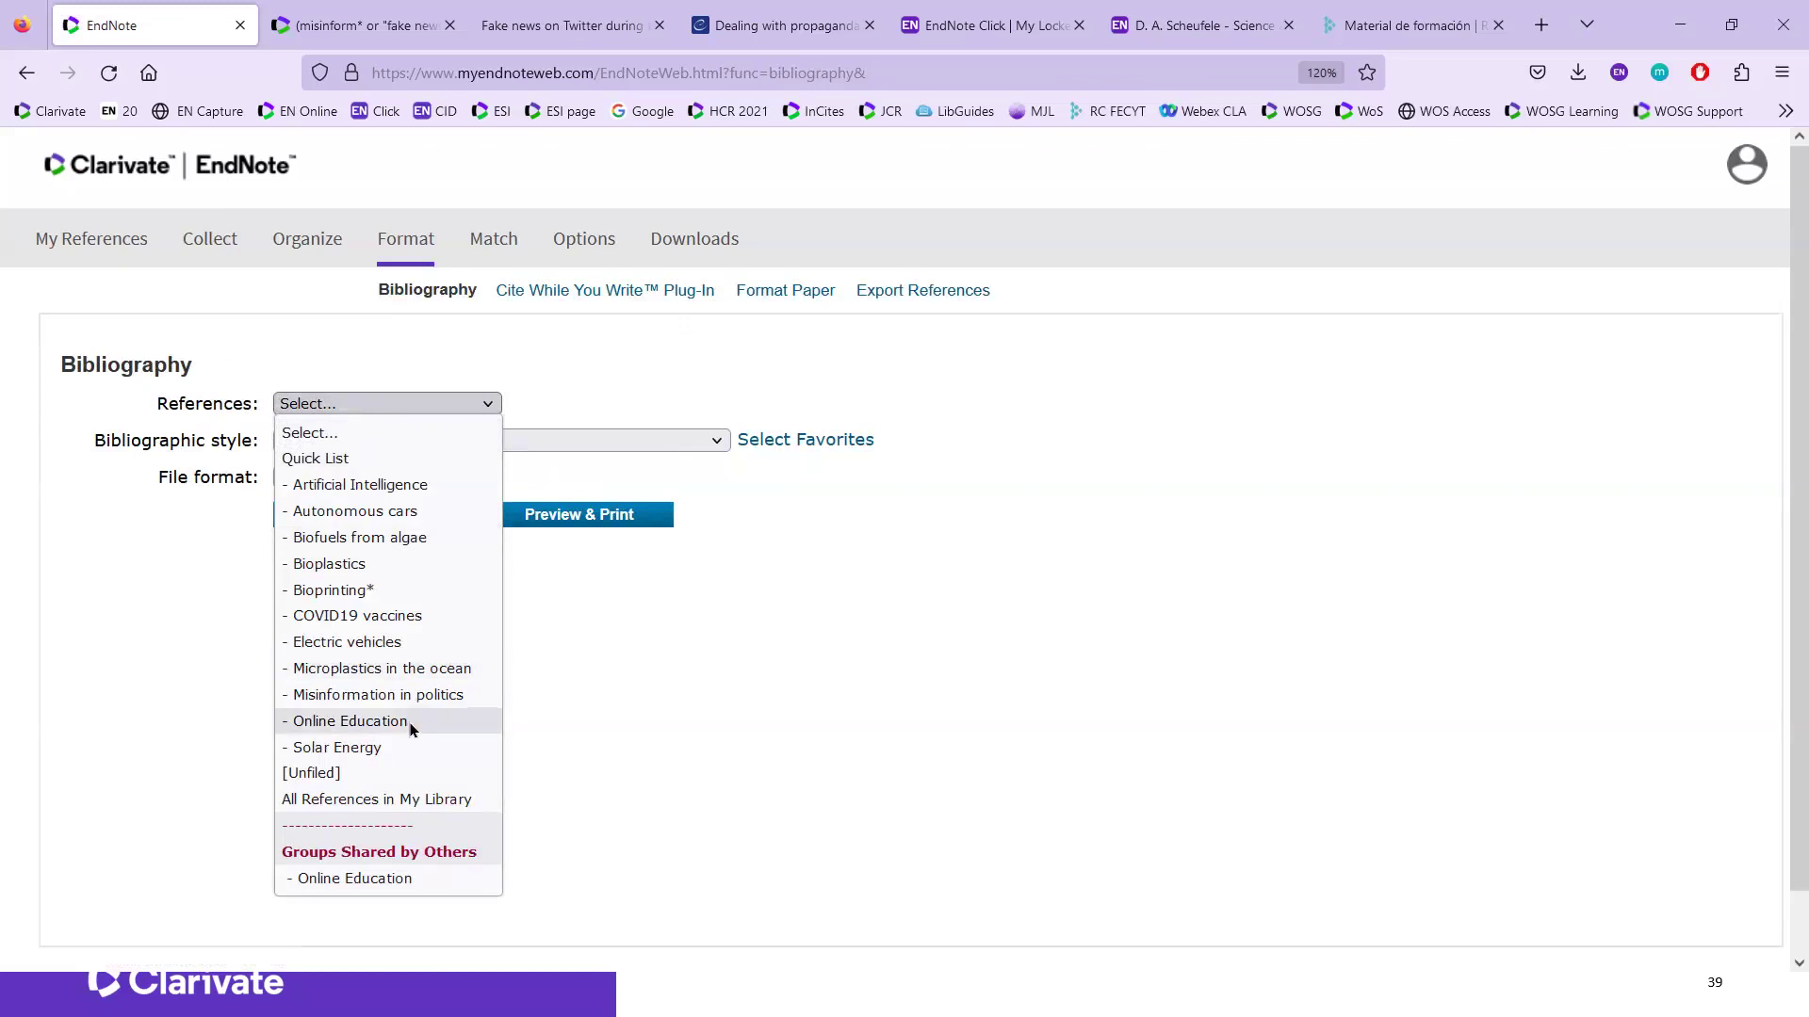
{"action": "left_click", "coordinate": [395, 695]}
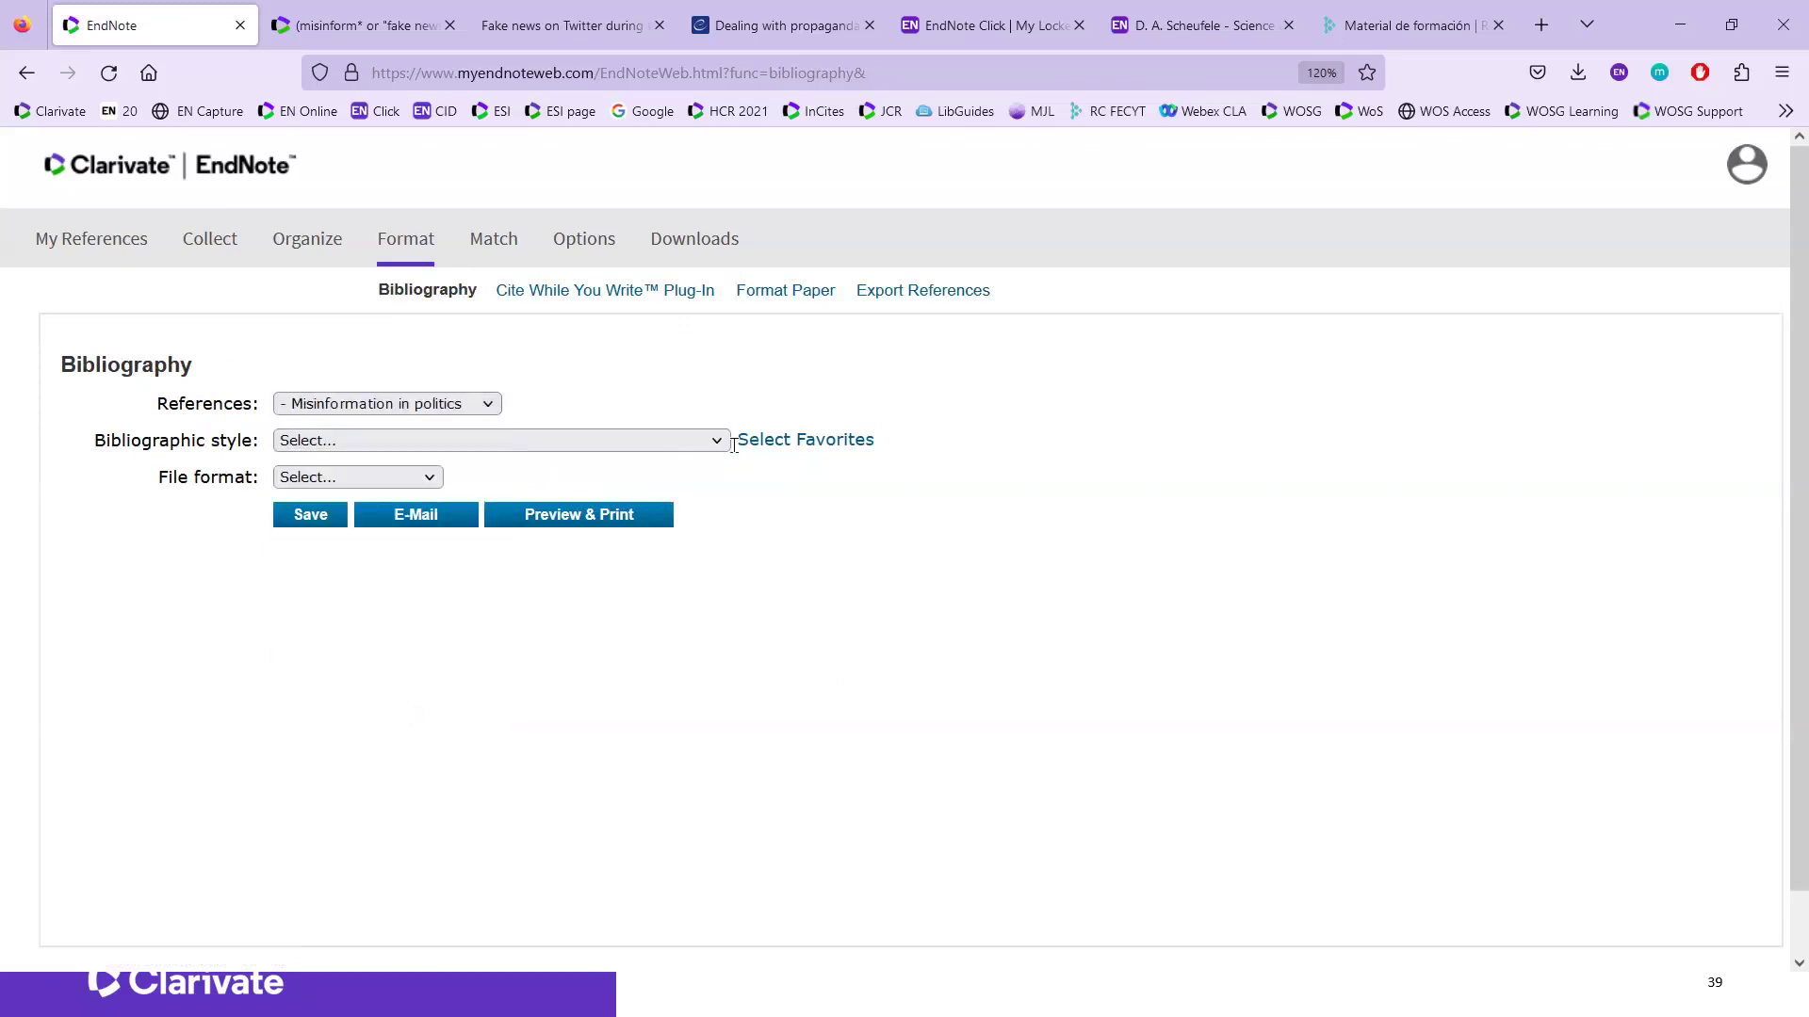
{"action": "left_click", "coordinate": [720, 443]}
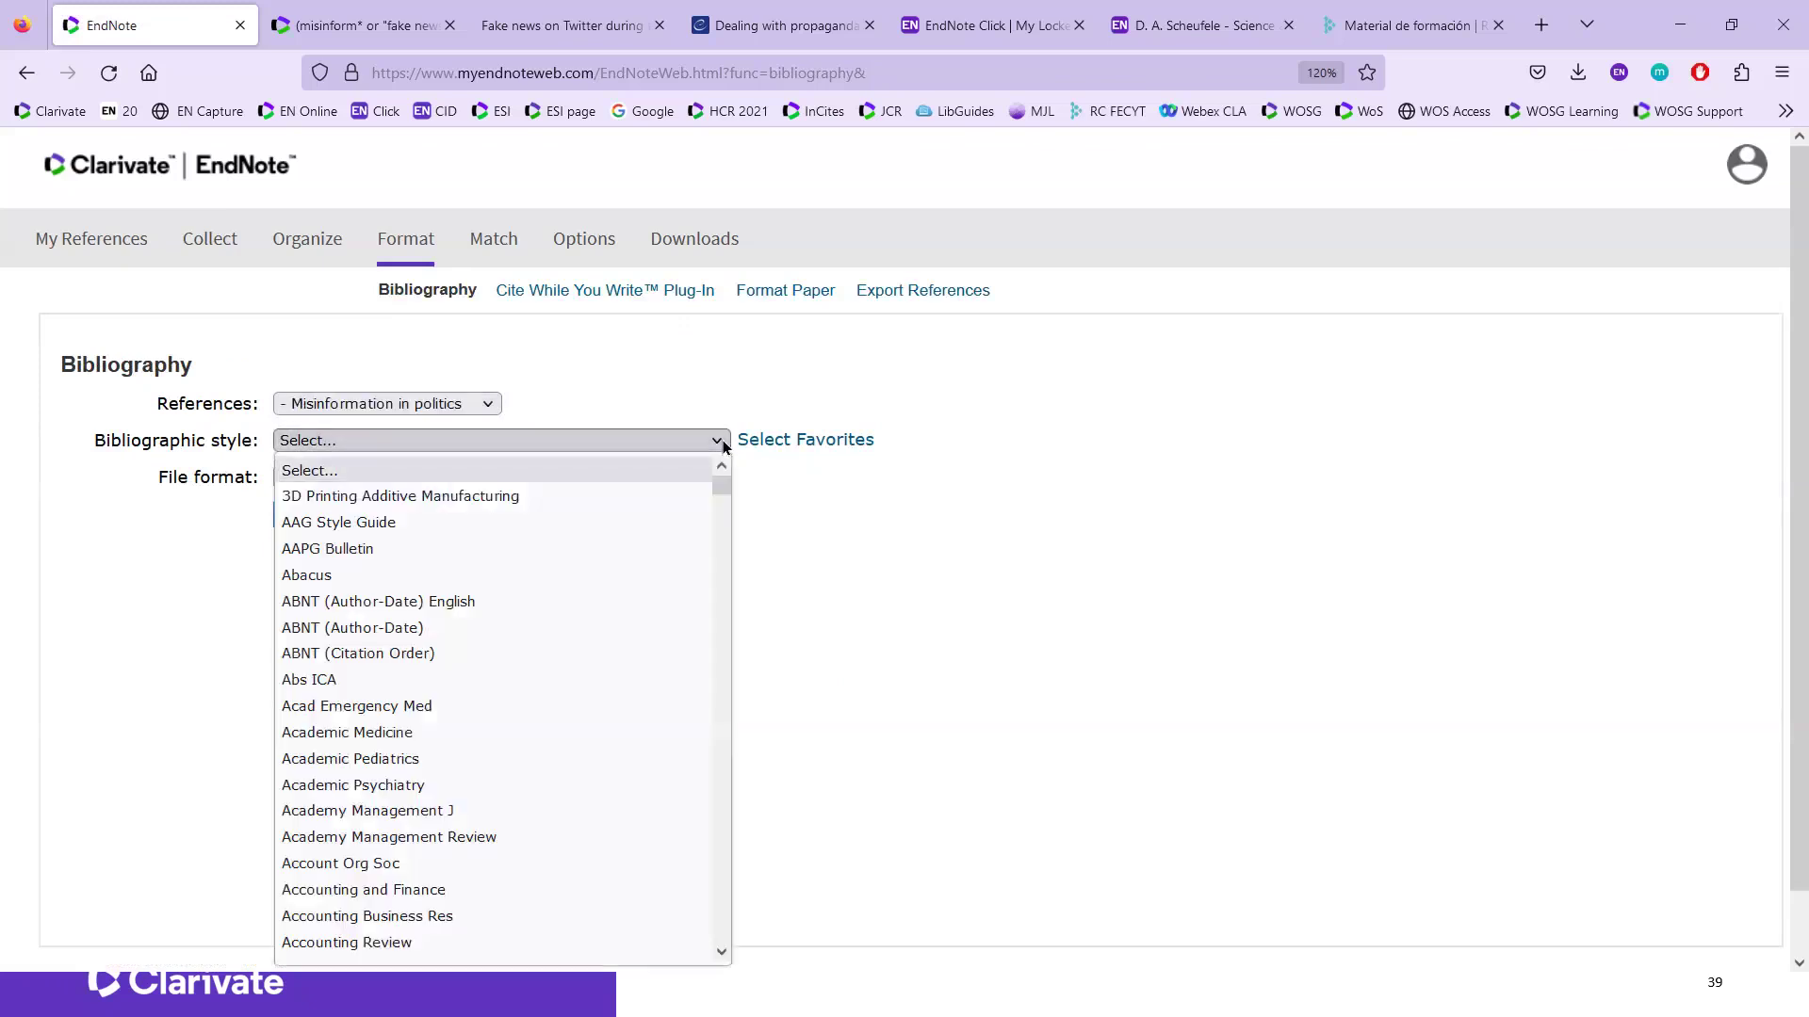
{"action": "scroll", "coordinate": [557, 704], "scroll_direction": "down", "scroll_amount": 8}
{"action": "scroll", "coordinate": [557, 704], "scroll_direction": "down", "scroll_amount": 20}
{"action": "scroll", "coordinate": [556, 704], "scroll_direction": "down", "scroll_amount": 20}
{"action": "scroll", "coordinate": [556, 705], "scroll_direction": "down", "scroll_amount": 20}
{"action": "scroll", "coordinate": [551, 744], "scroll_direction": "down", "scroll_amount": 20}
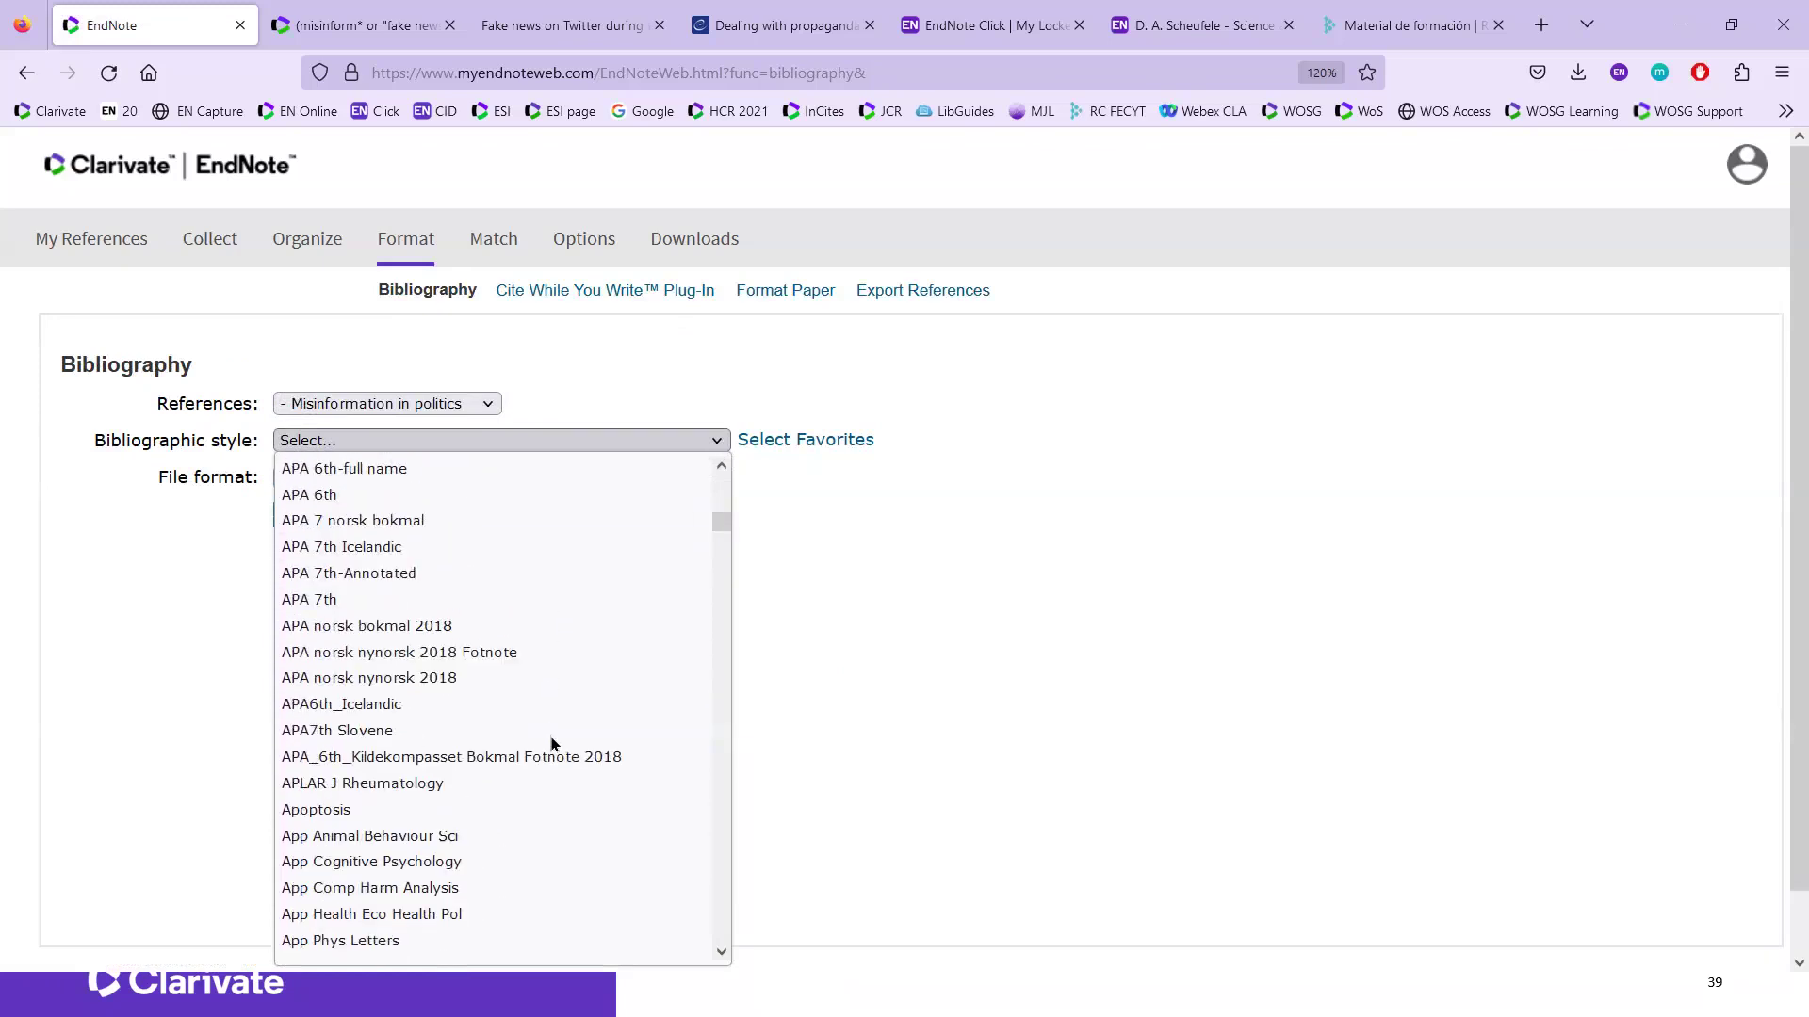
{"action": "left_click", "coordinate": [323, 601]}
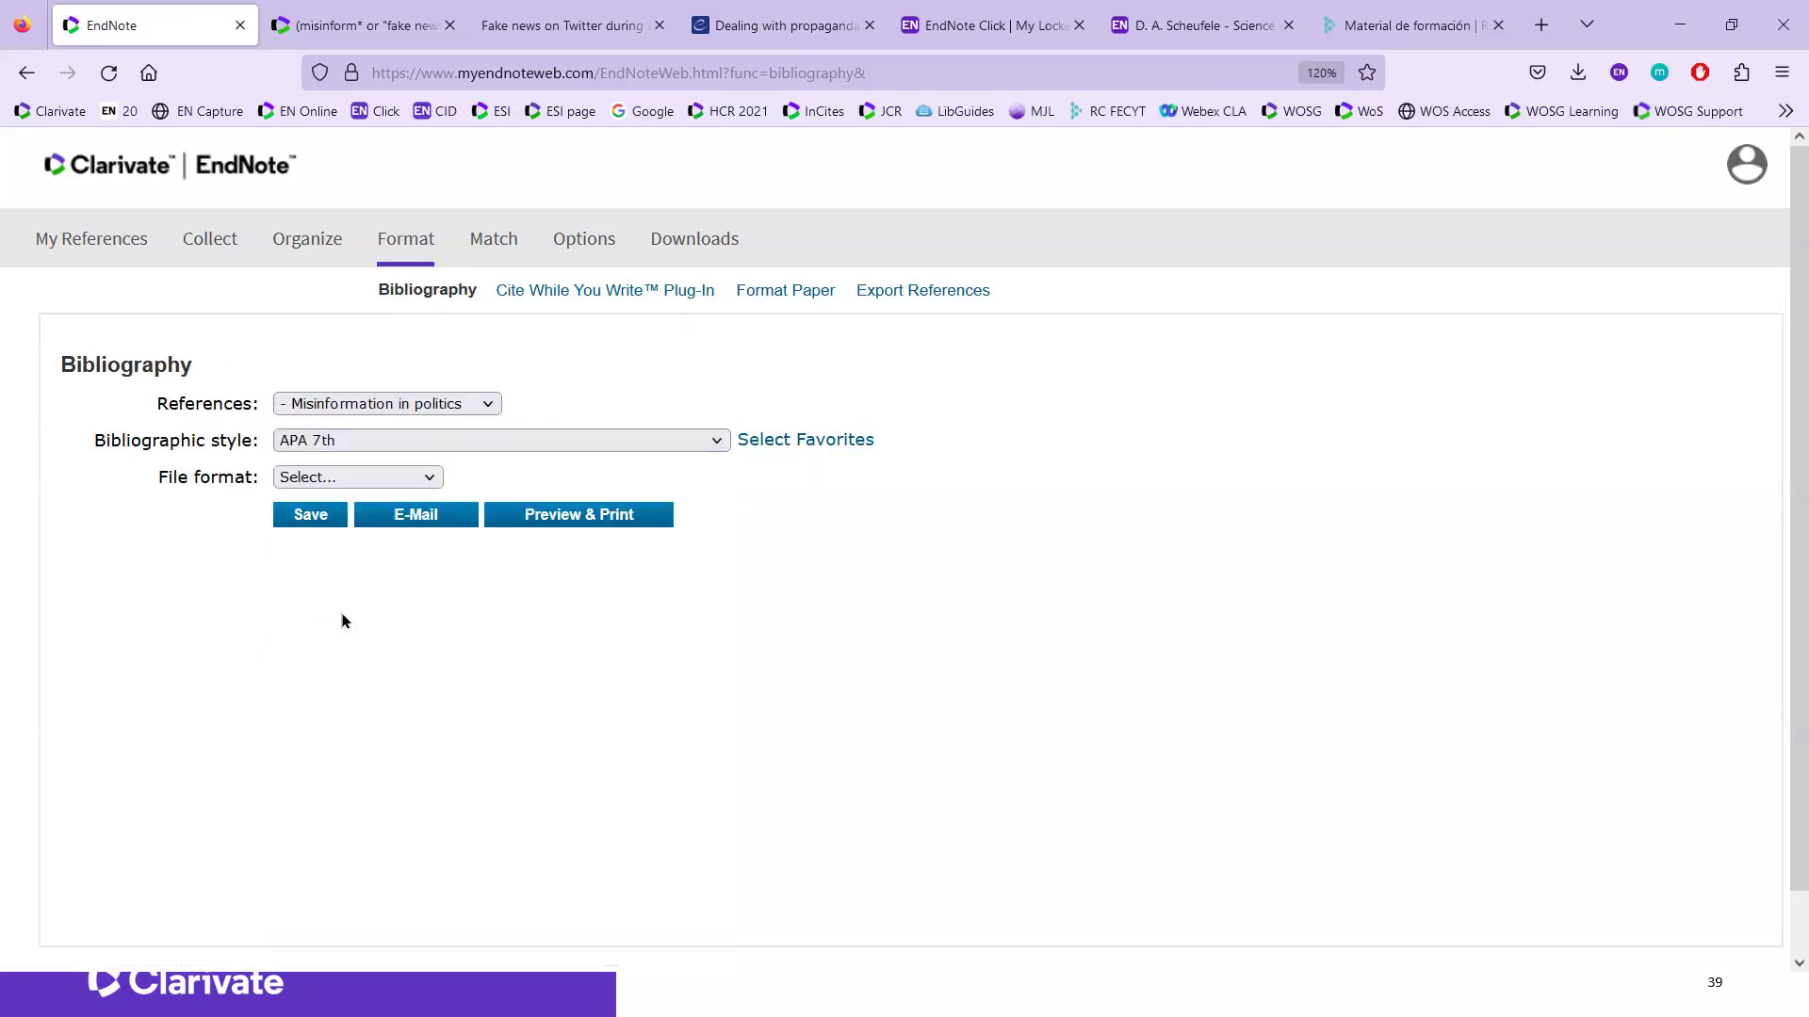
{"action": "left_click", "coordinate": [429, 479]}
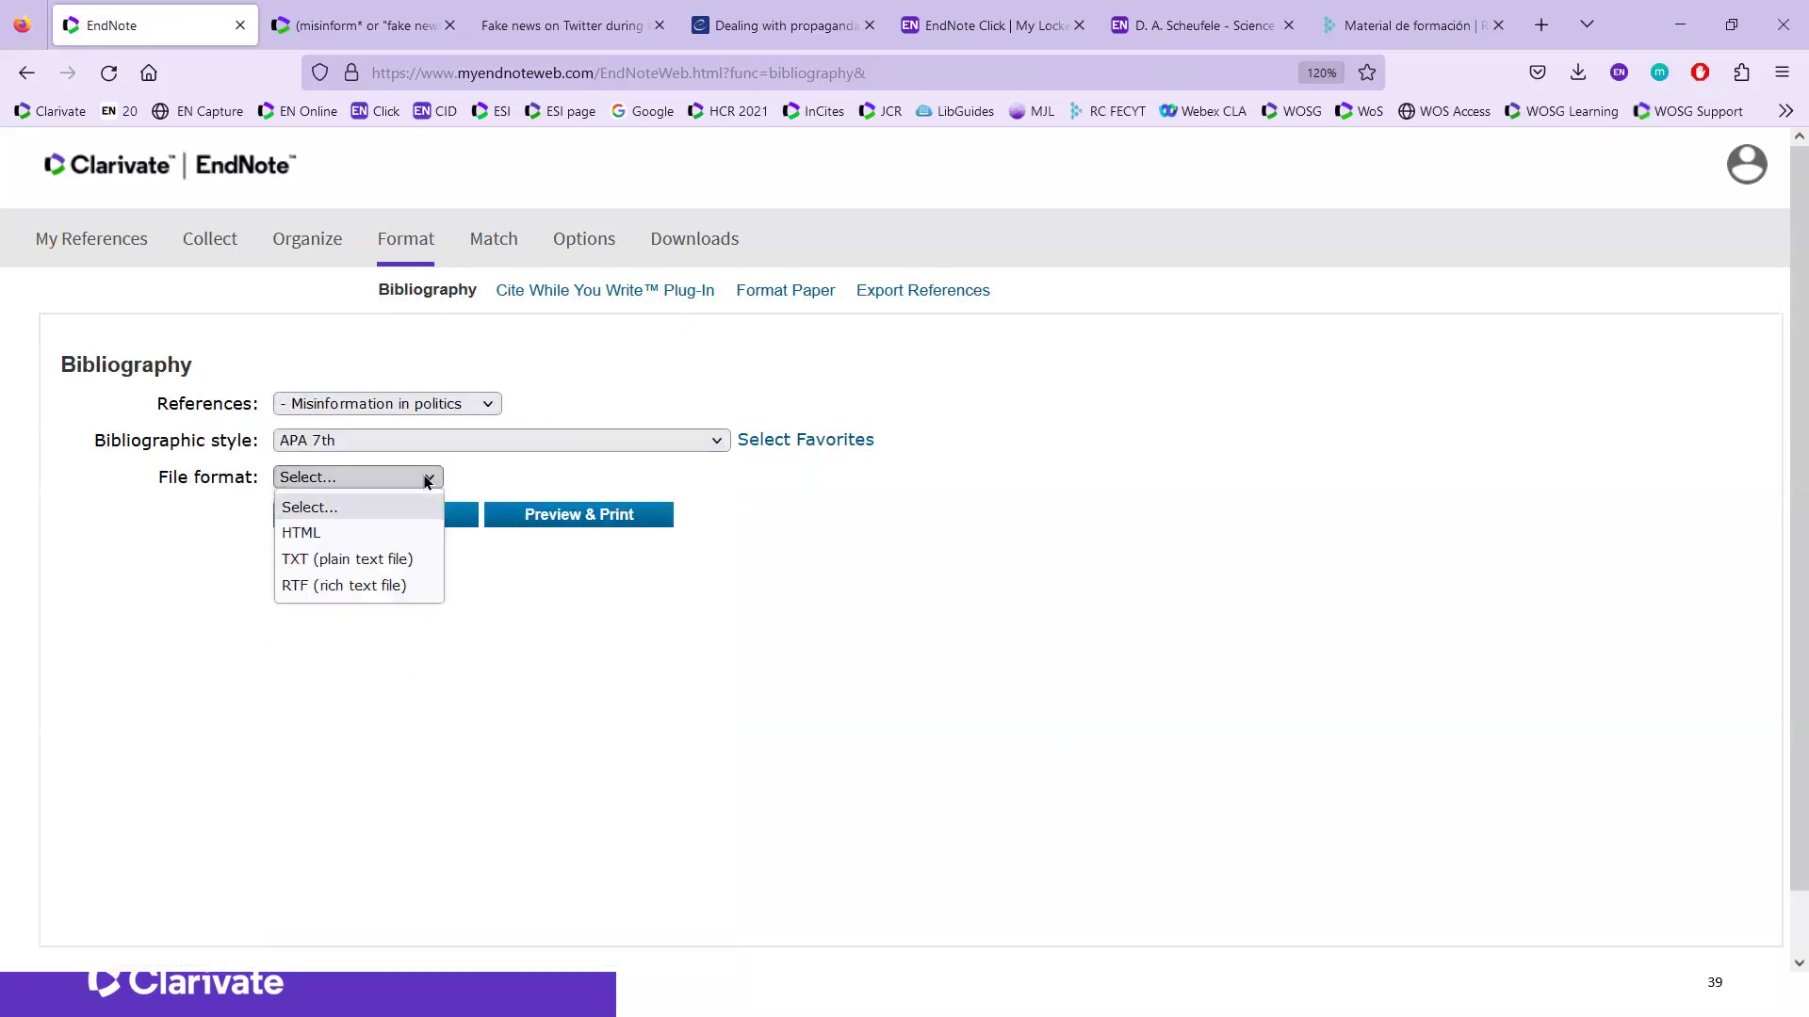
{"action": "left_click", "coordinate": [388, 534]}
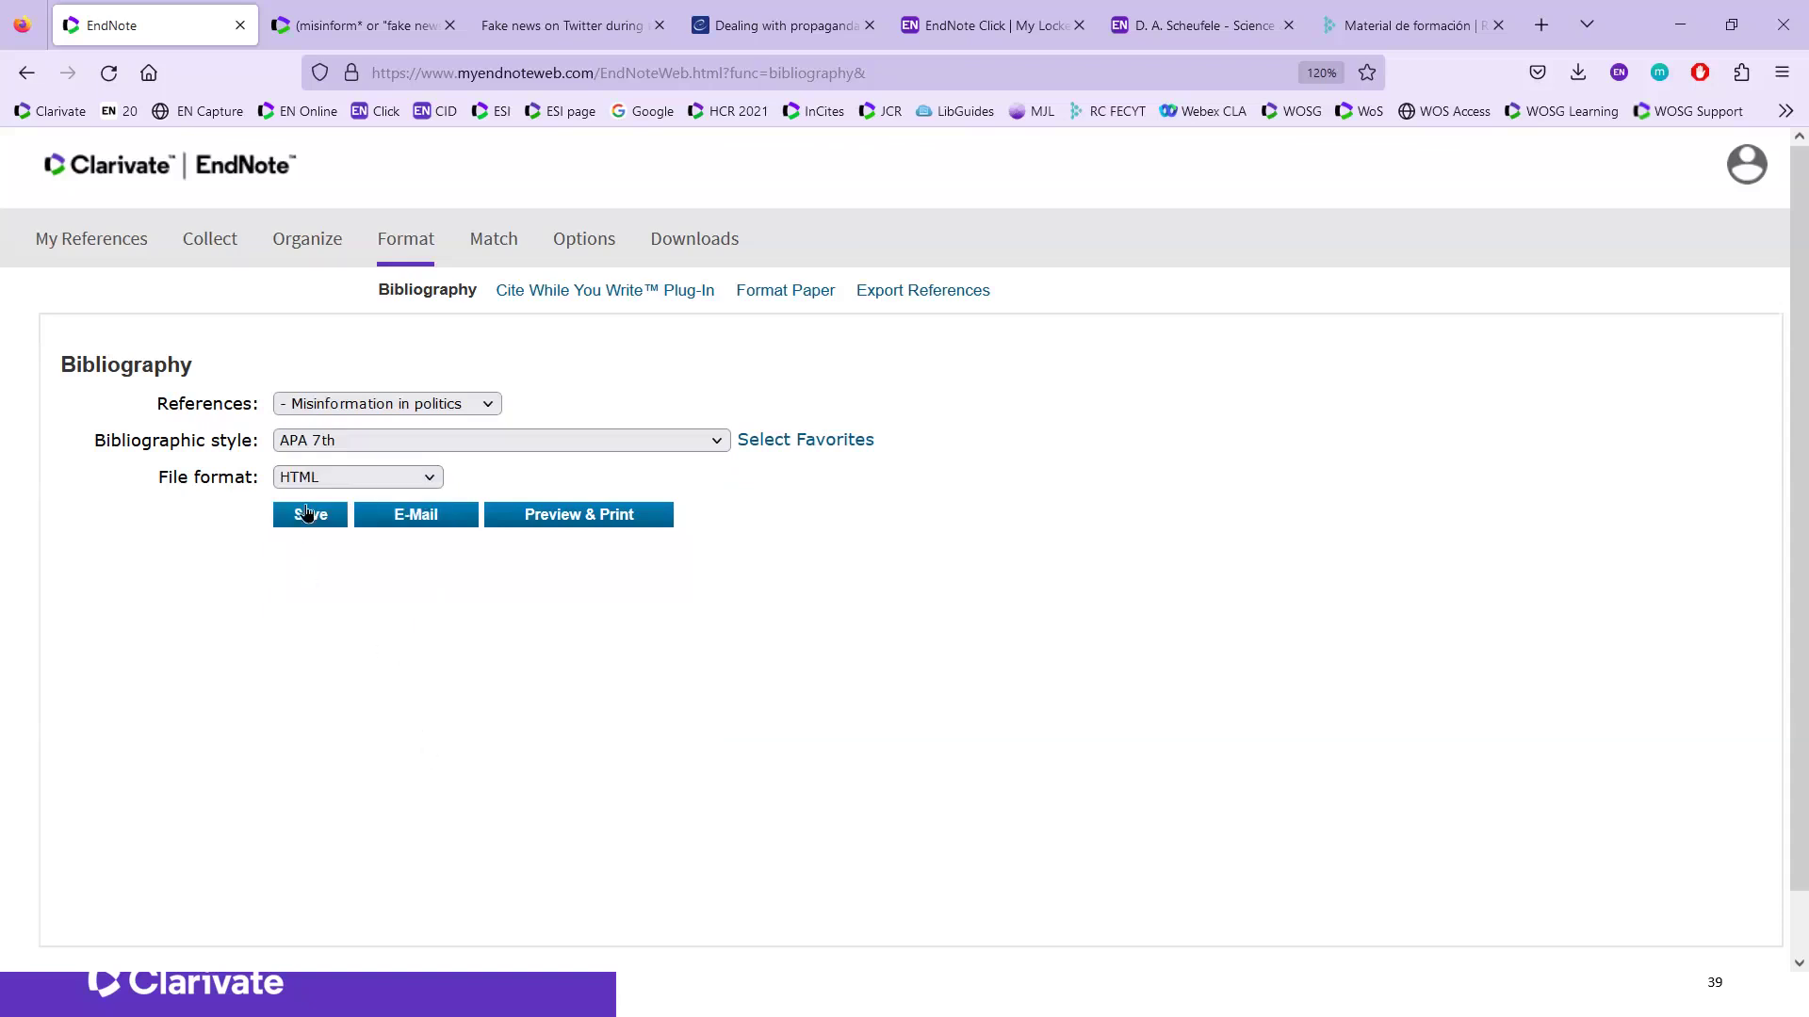
Step: Preview the formatted bibliography, look through its entries, and close it without printing to return to the full reference list
{"action": "left_click", "coordinate": [583, 516]}
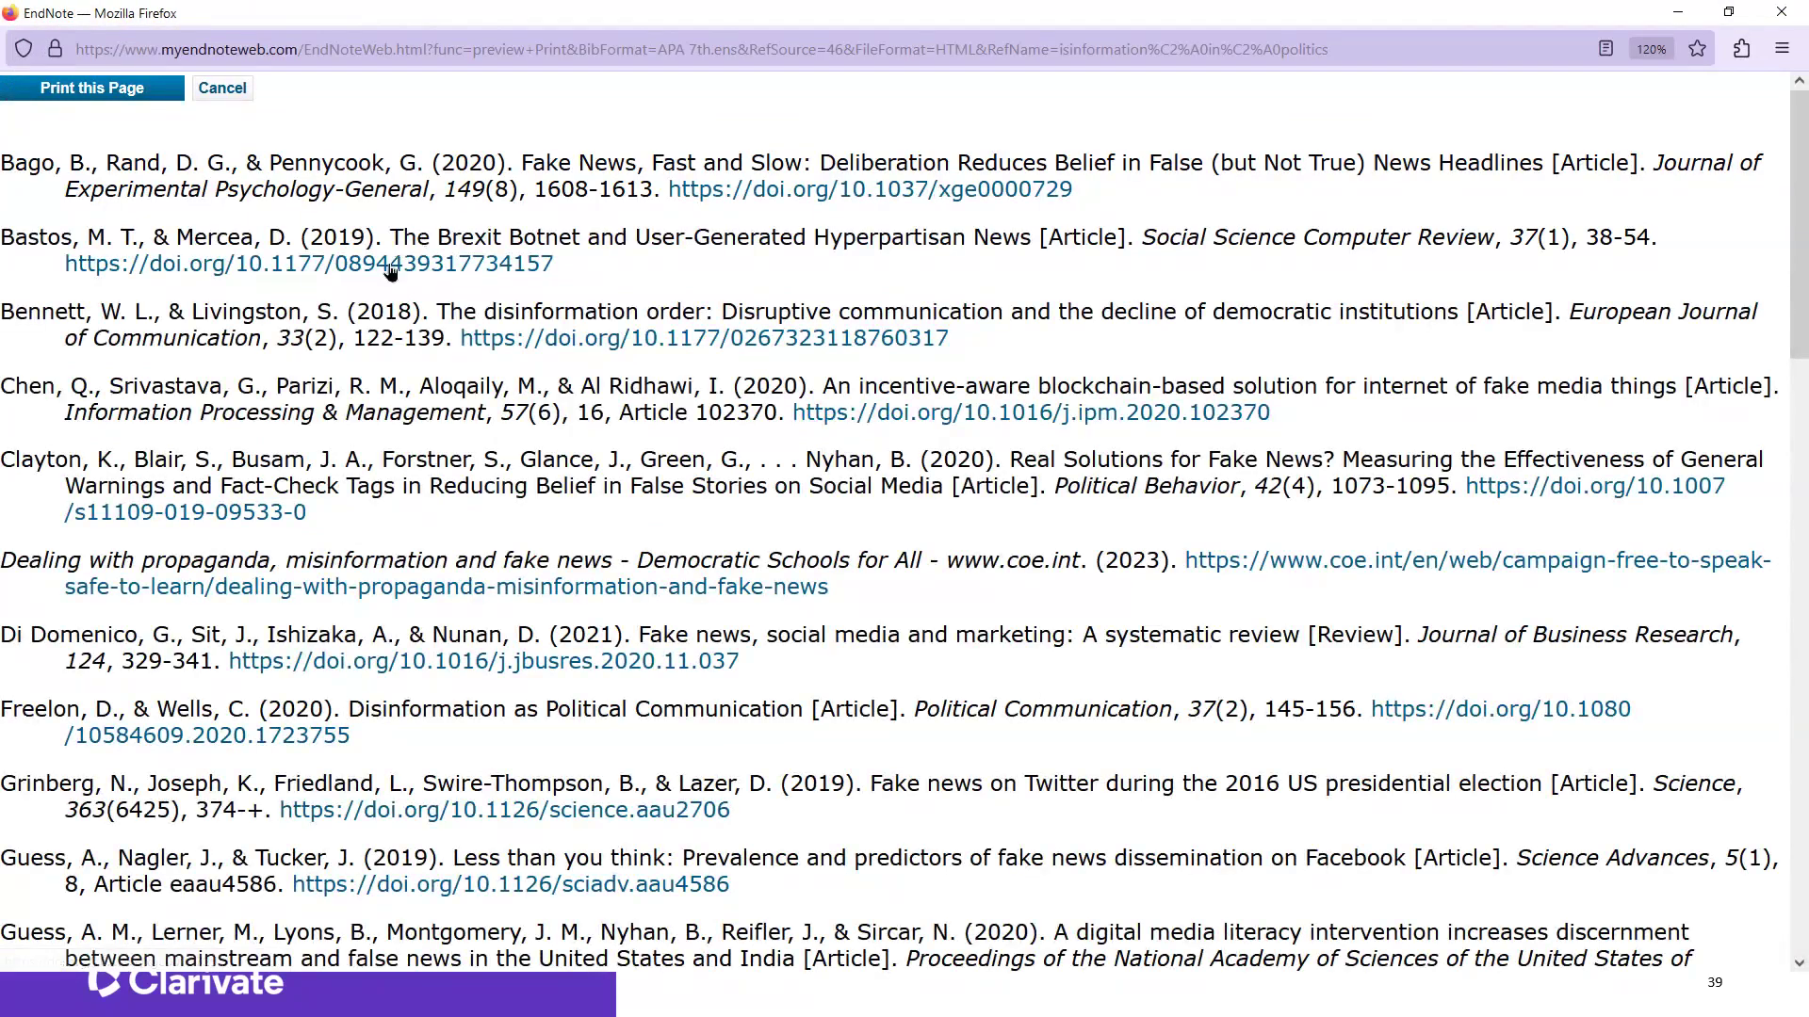
{"action": "scroll", "coordinate": [419, 455], "scroll_direction": "down", "scroll_amount": 3}
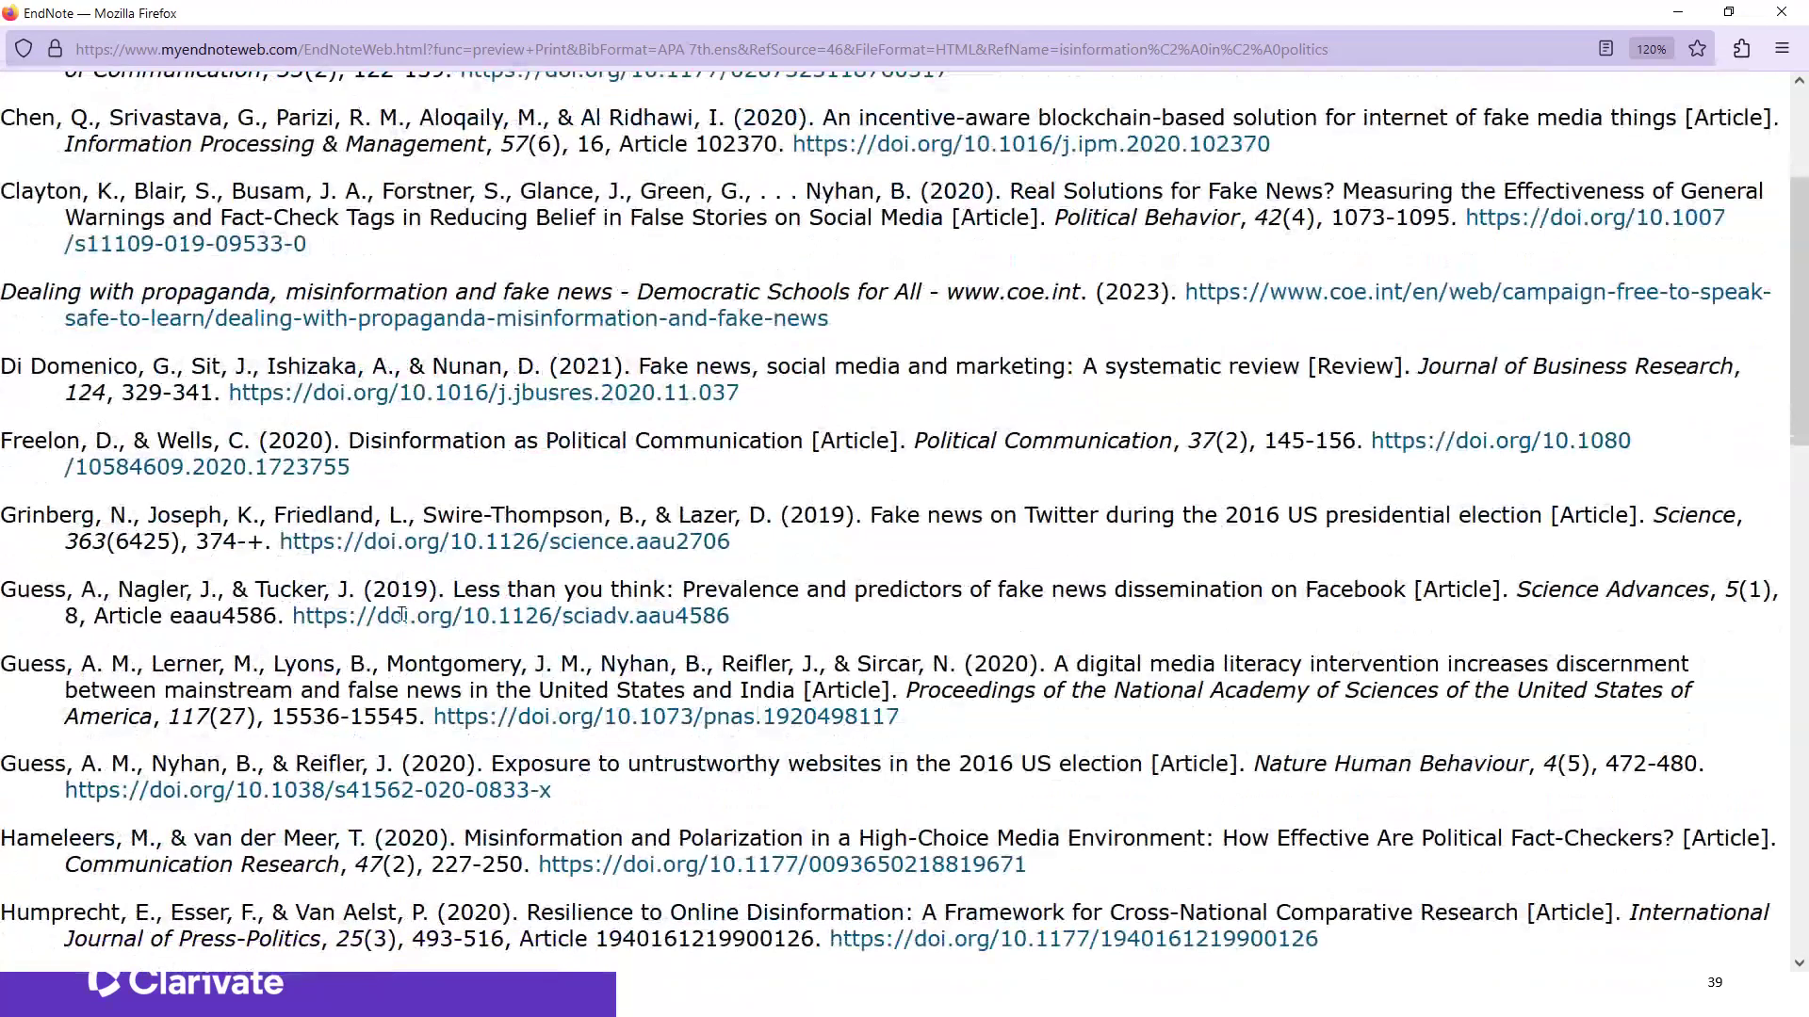
{"action": "scroll", "coordinate": [402, 615], "scroll_direction": "down", "scroll_amount": 3}
{"action": "scroll", "coordinate": [397, 648], "scroll_direction": "up", "scroll_amount": 6}
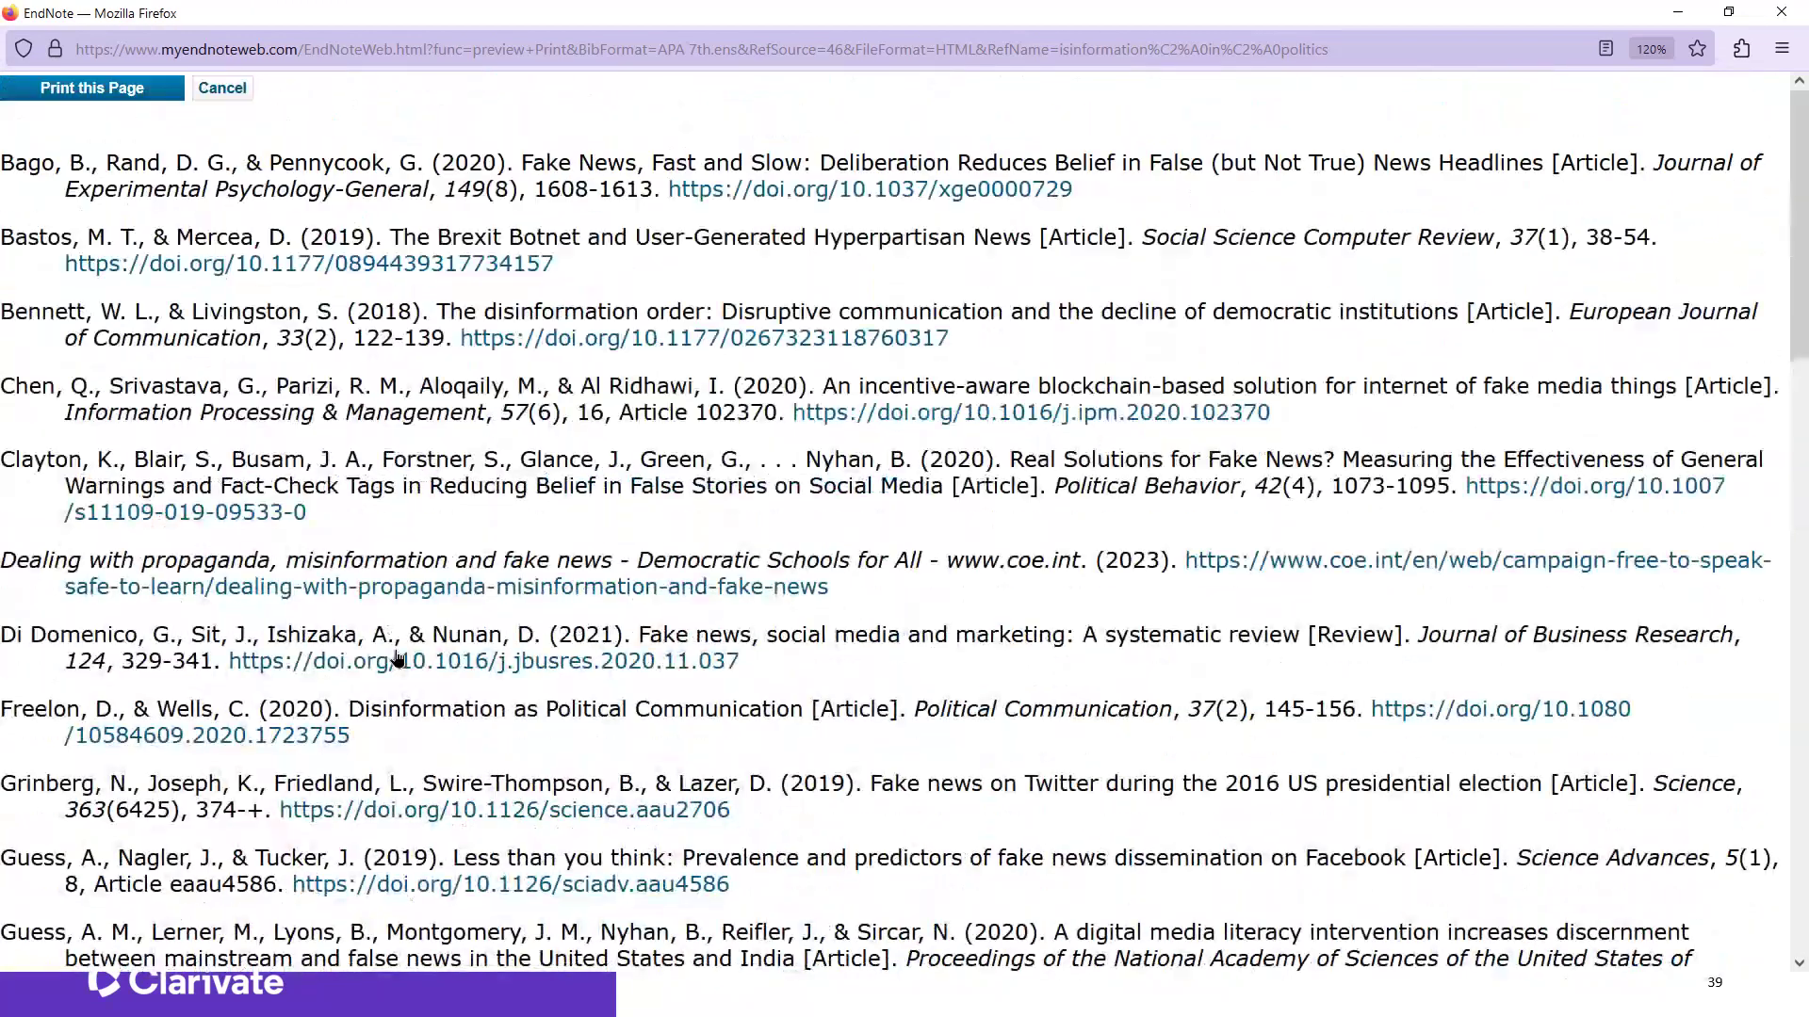
{"action": "left_click", "coordinate": [225, 92]}
{"action": "left_click", "coordinate": [131, 243]}
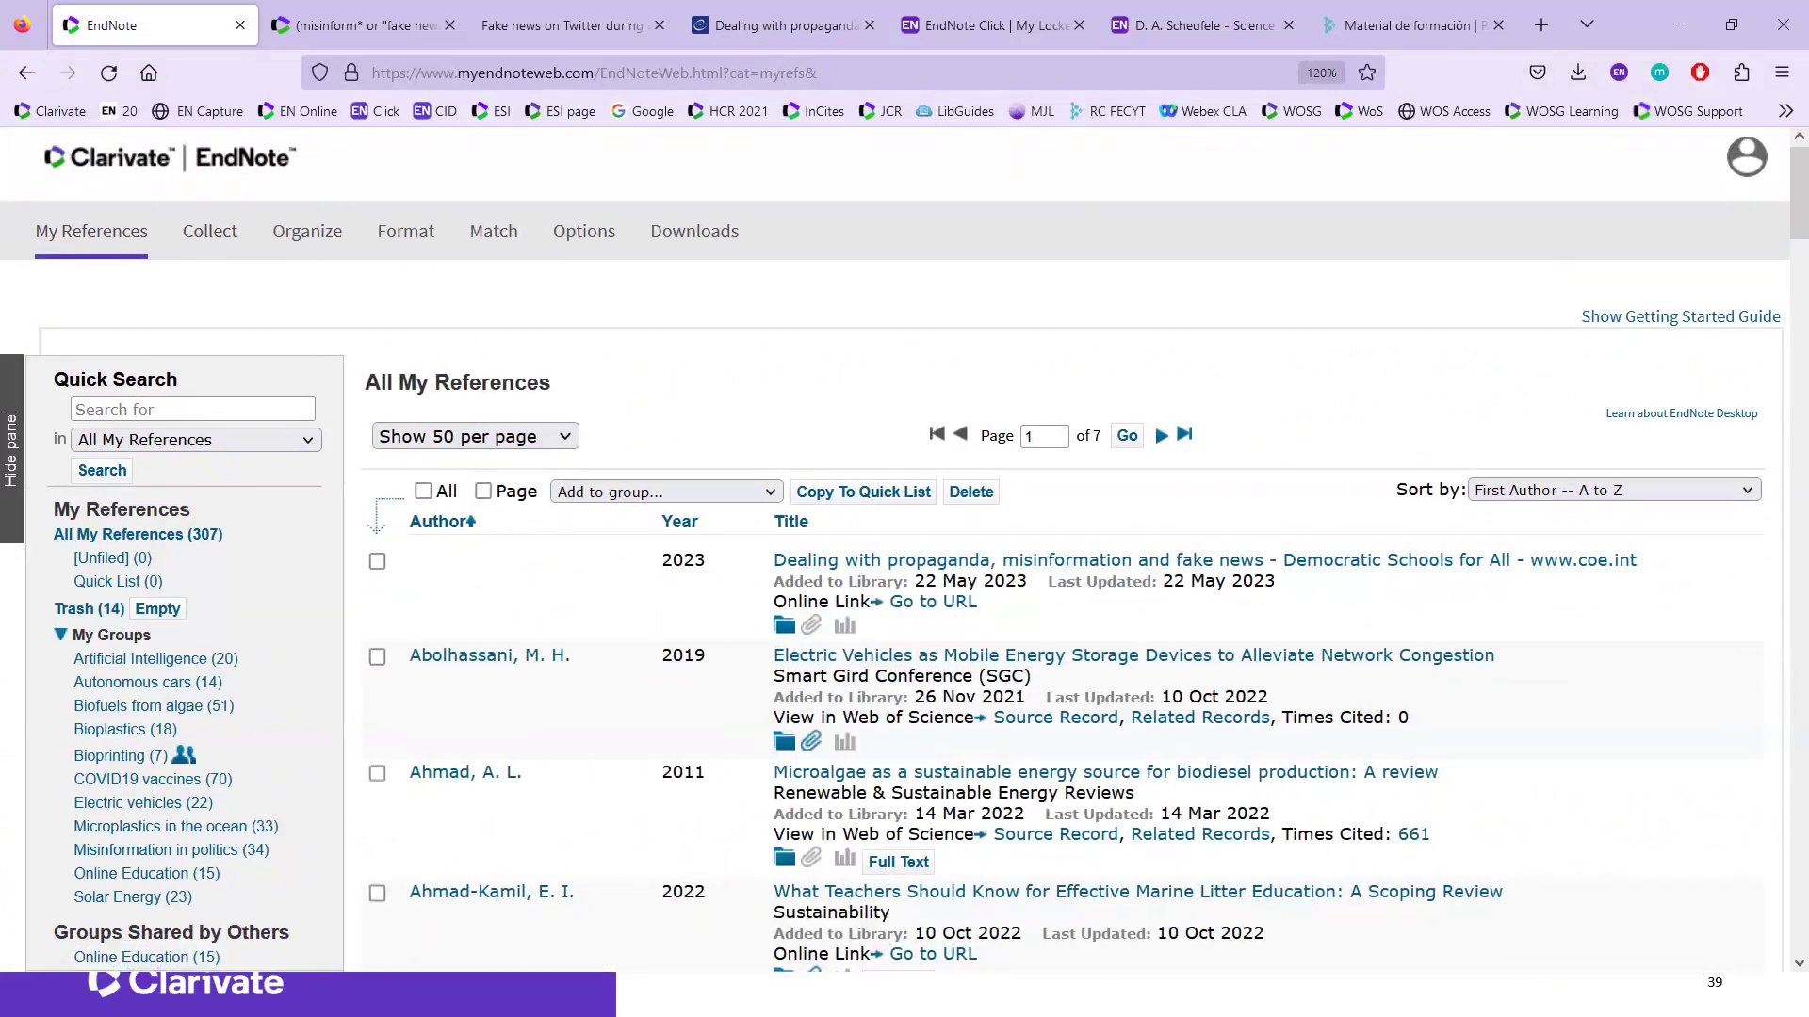
Step: Switch to the Example for EndNote_3D printing.docx document in Word and view its citations in EndNote Edit & Manage Citations without editing them
{"action": "key", "text": "alt+Tab"}
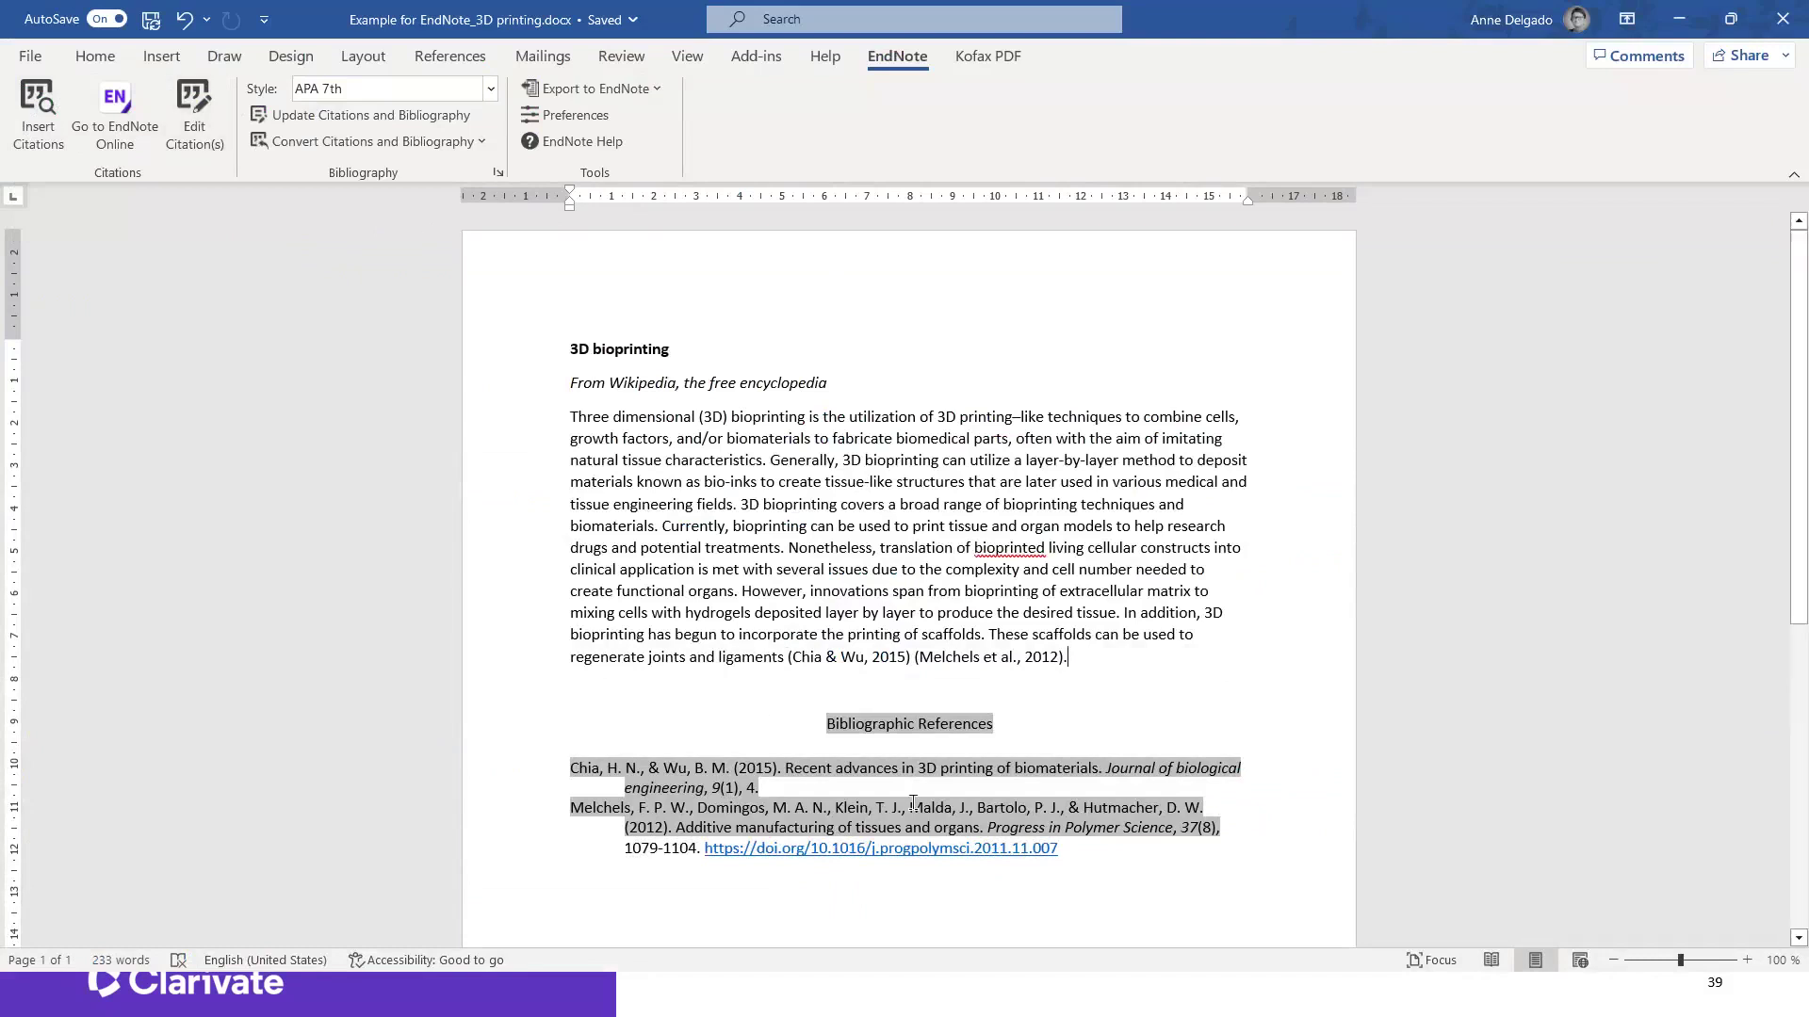
{"action": "left_click", "coordinate": [1082, 851]}
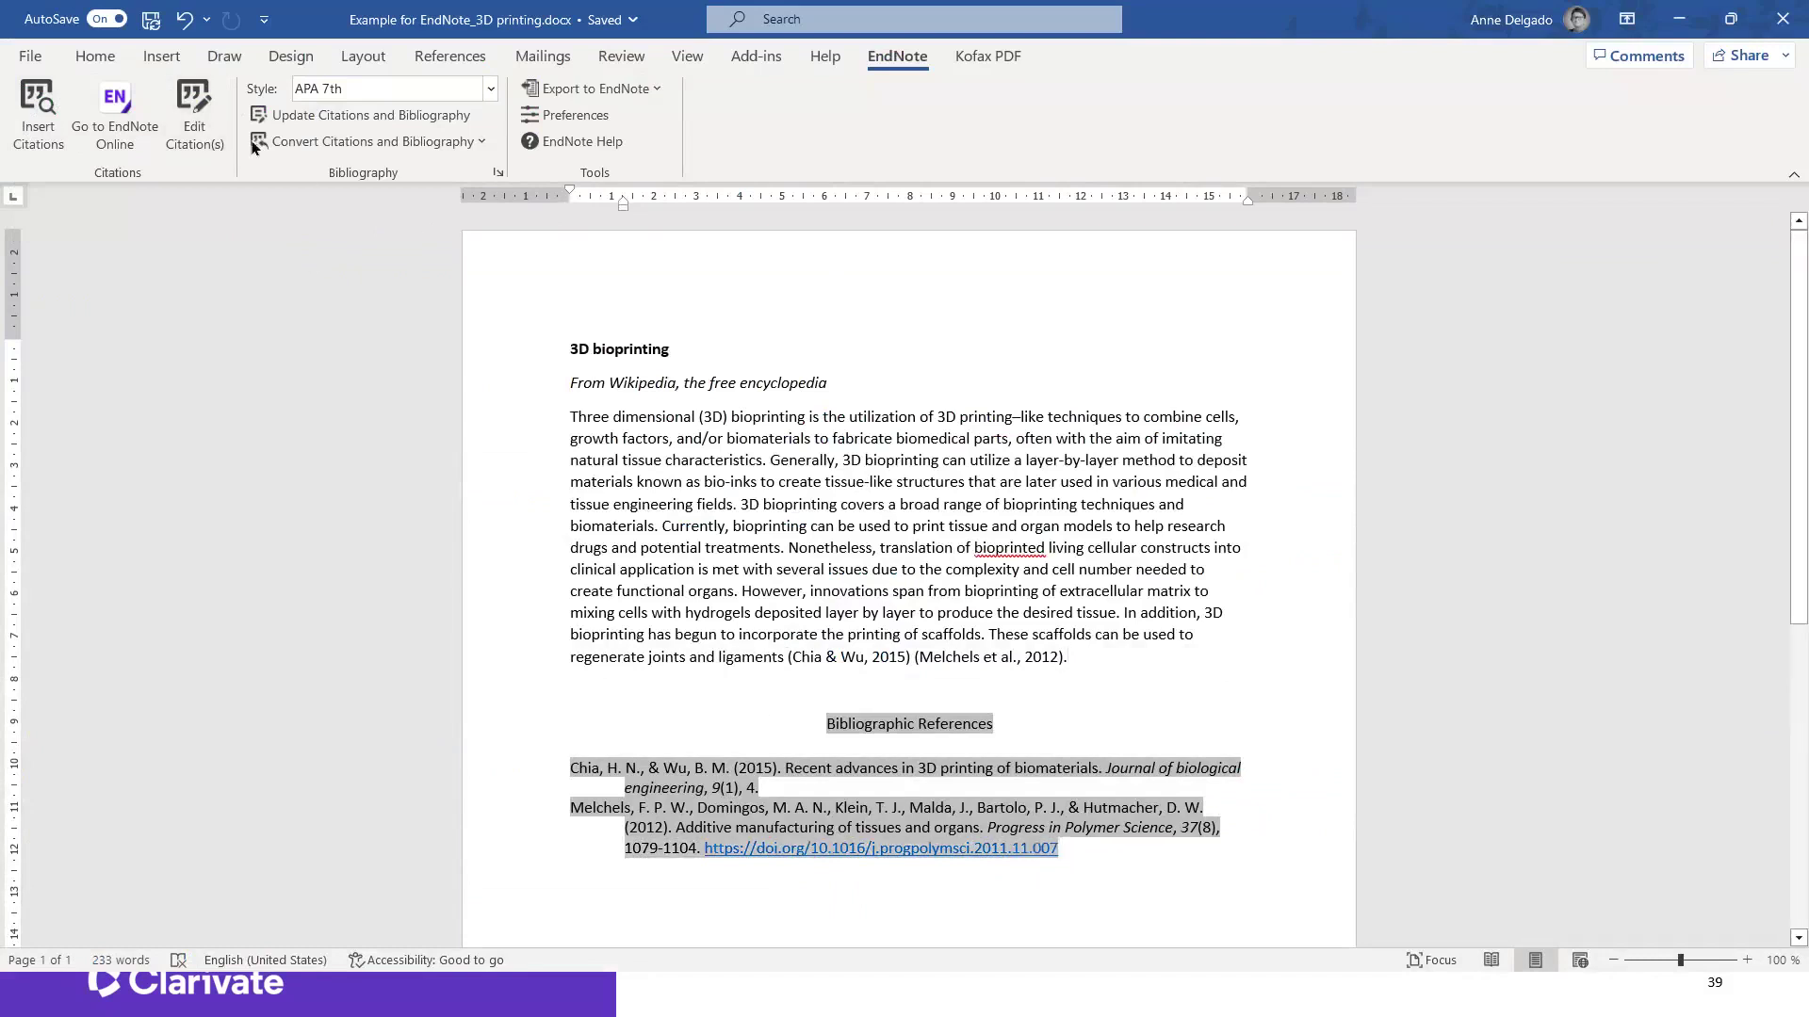
{"action": "left_click", "coordinate": [196, 118]}
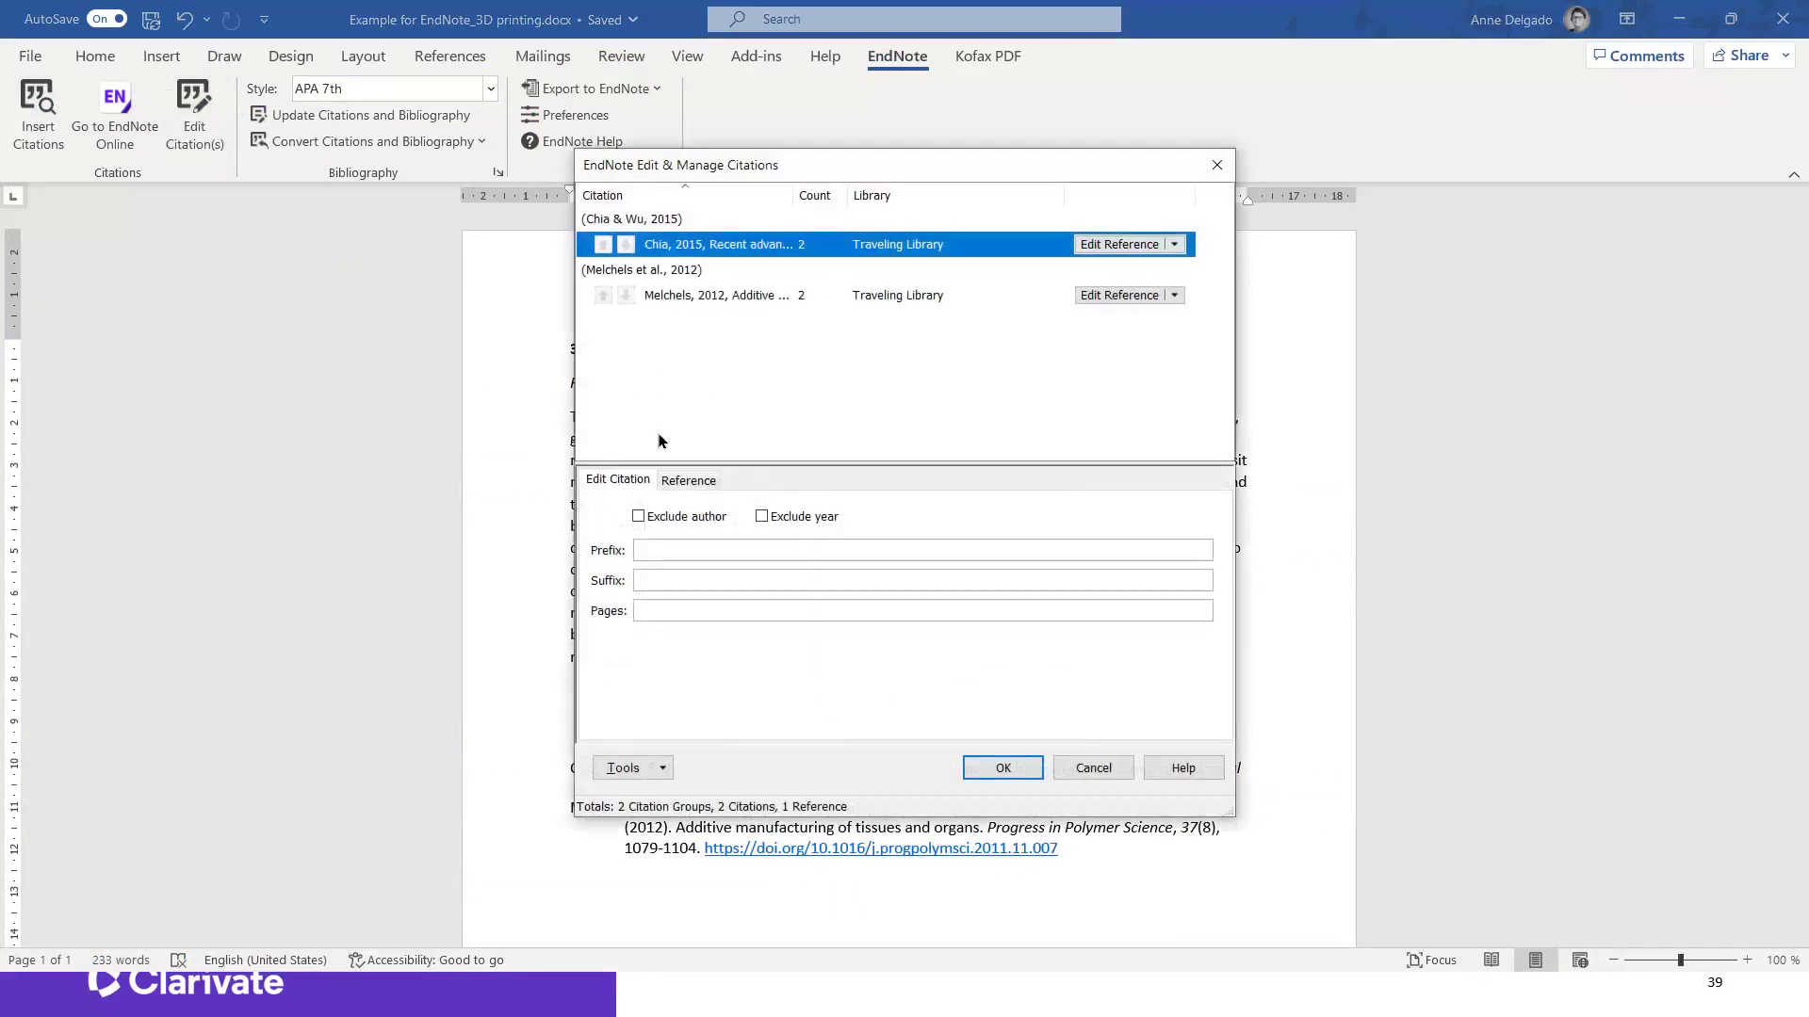
{"action": "left_click", "coordinate": [1219, 167]}
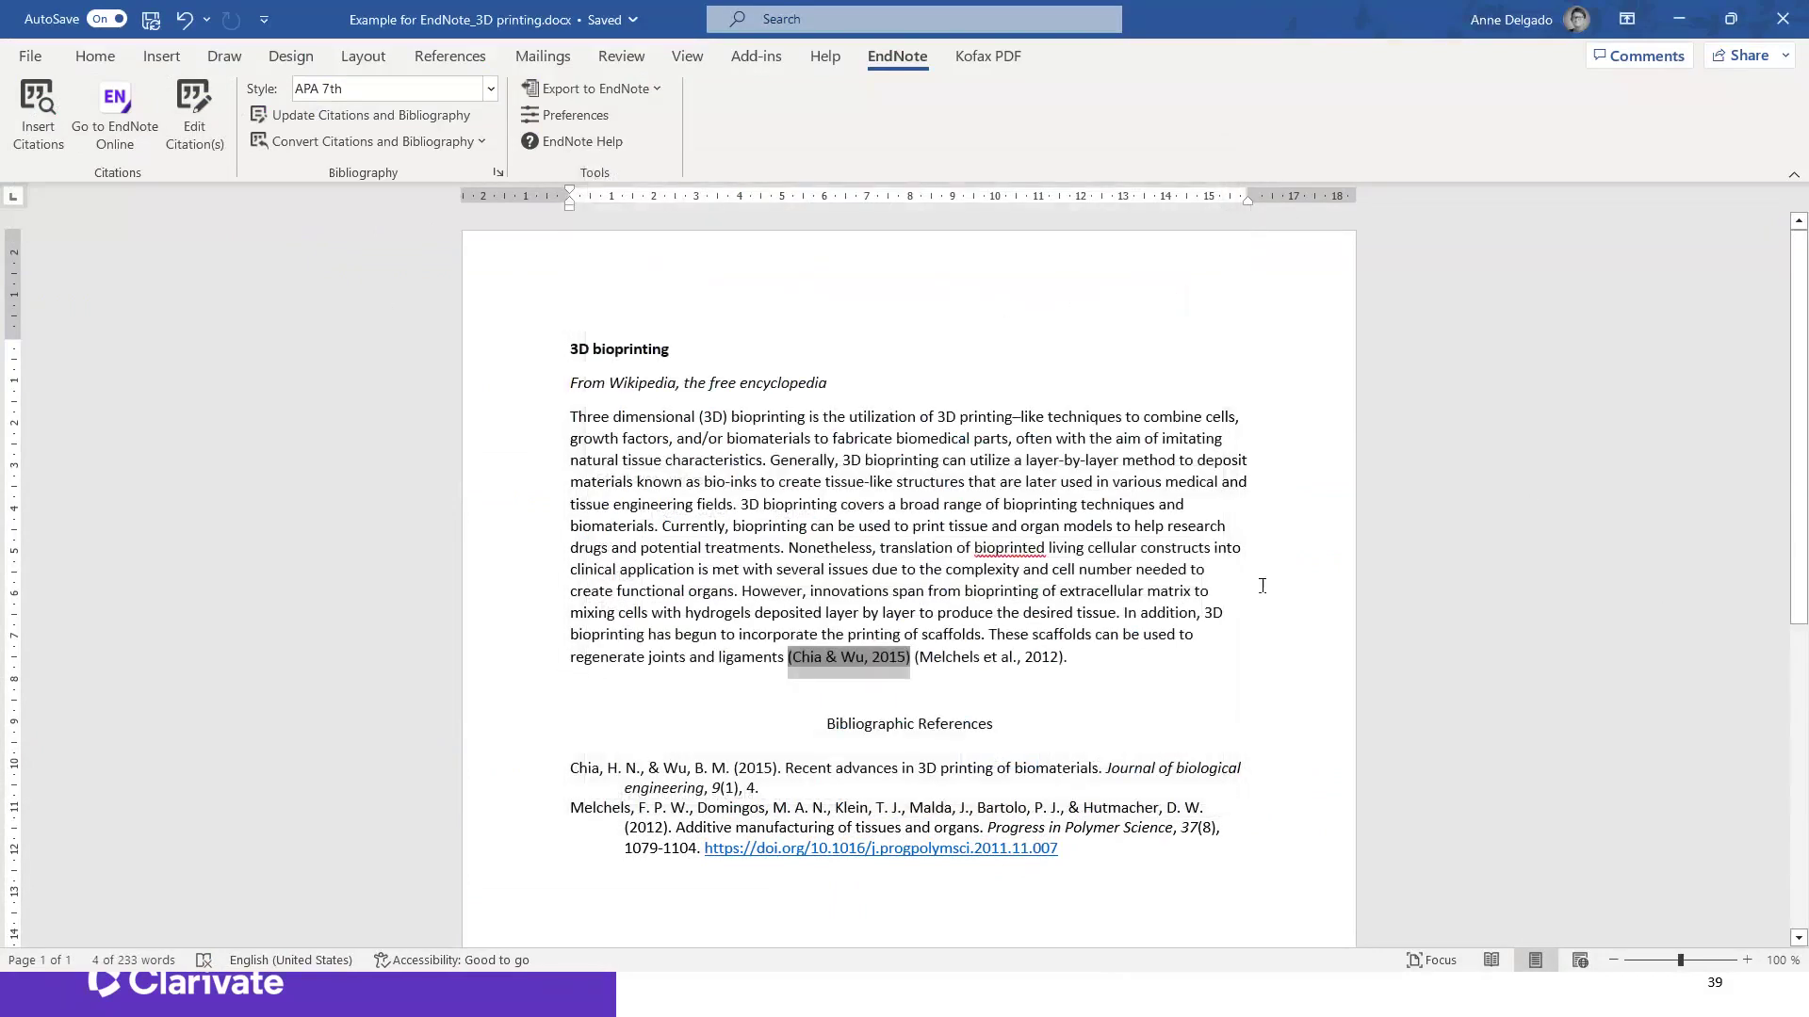
{"action": "left_click", "coordinate": [1119, 672]}
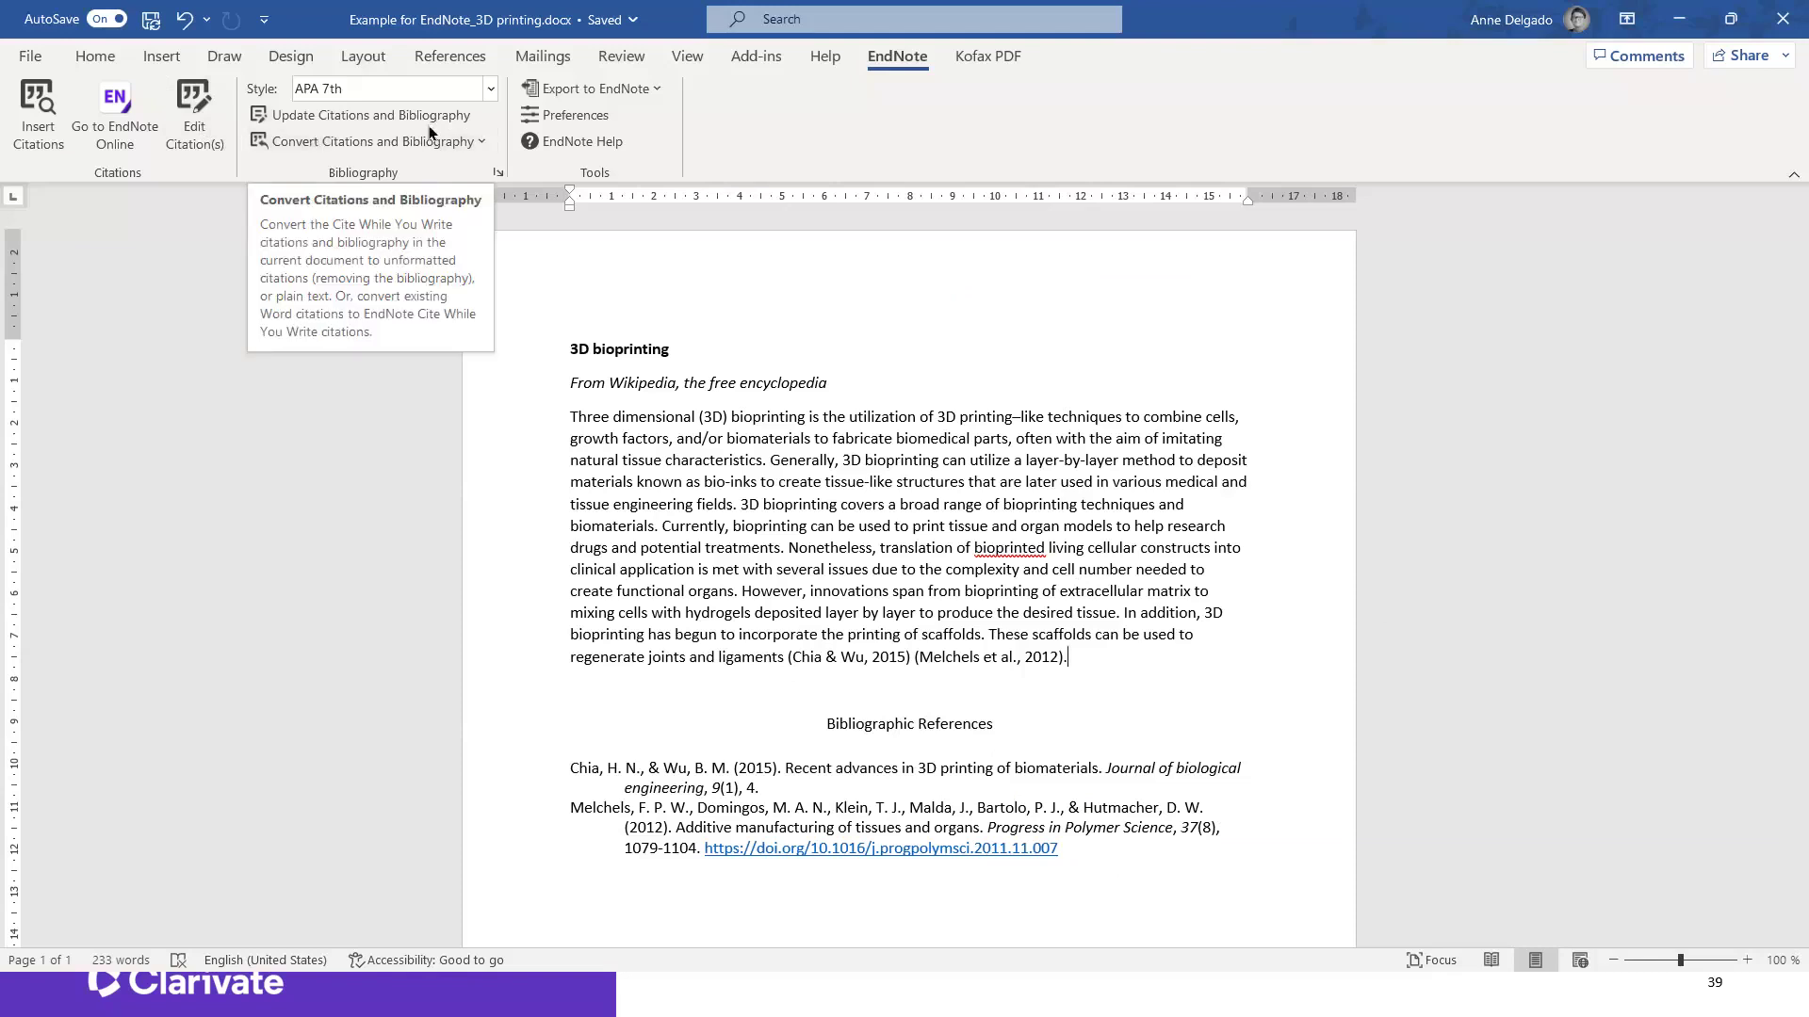
Step: Review the options for converting the document's citations and bibliography, focusing on Convert to Plain Text, without applying a conversion
{"action": "left_click", "coordinate": [479, 146]}
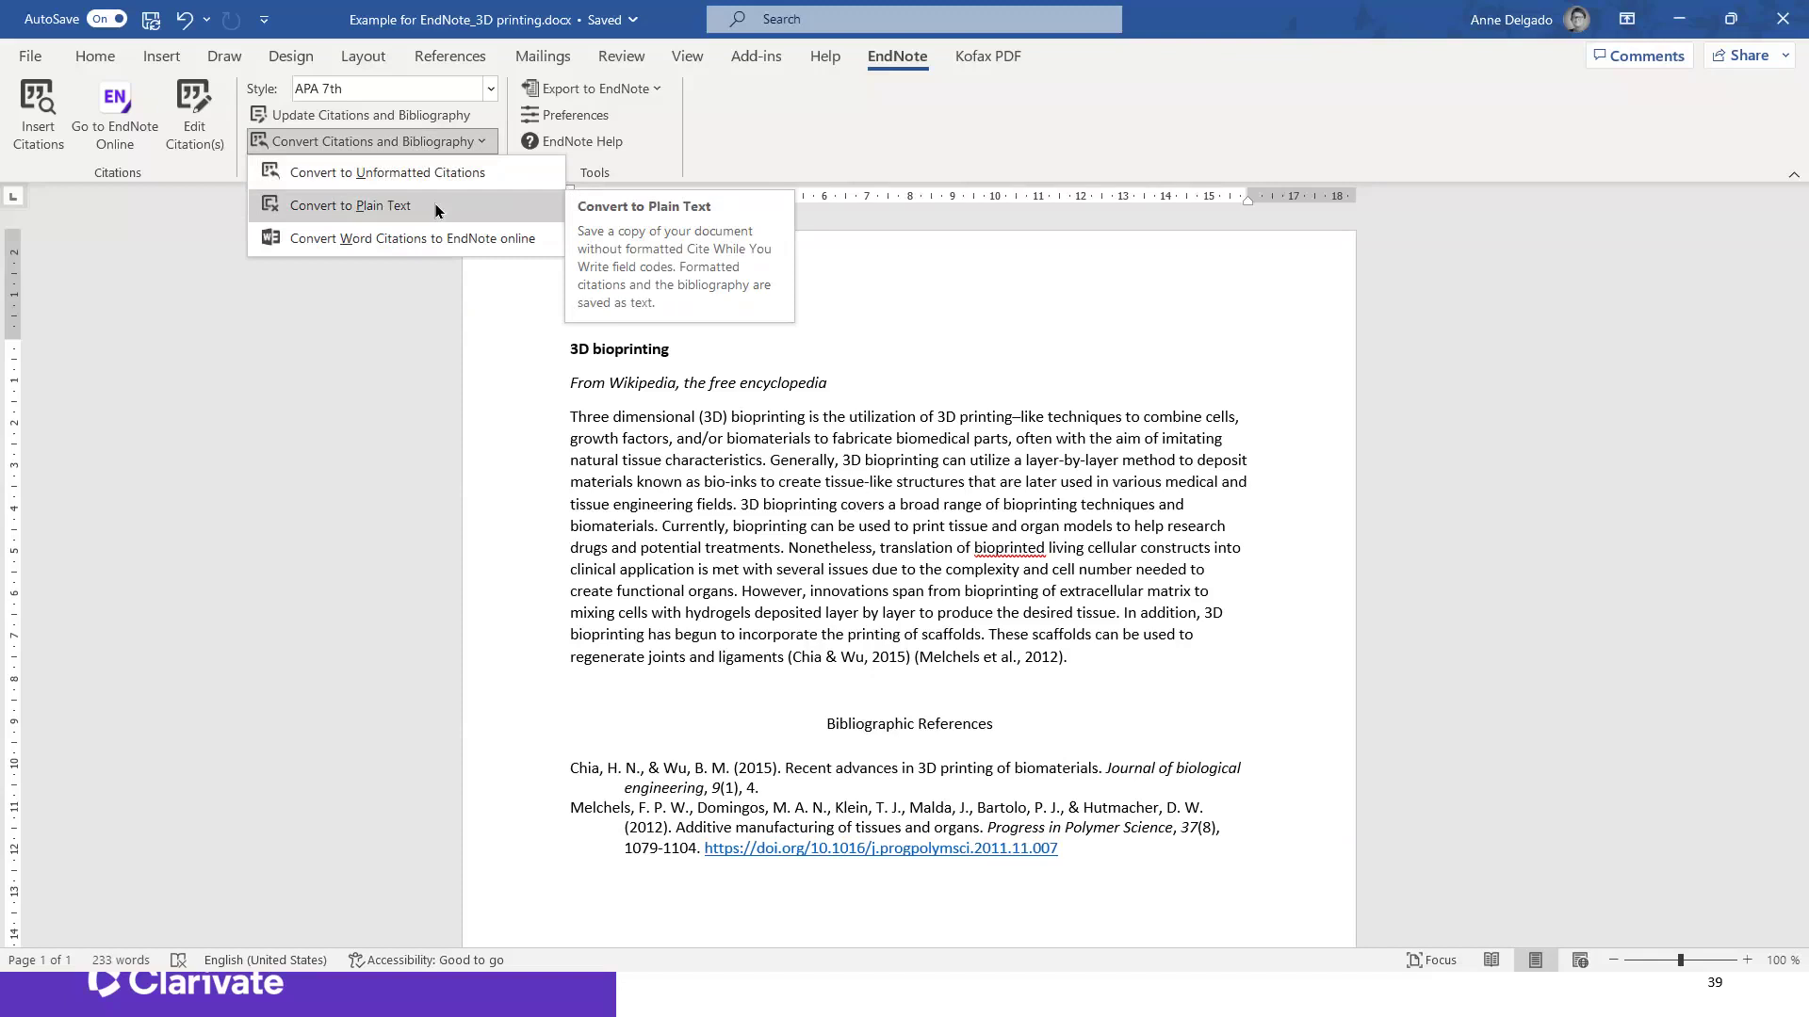
{"action": "left_click", "coordinate": [1403, 457]}
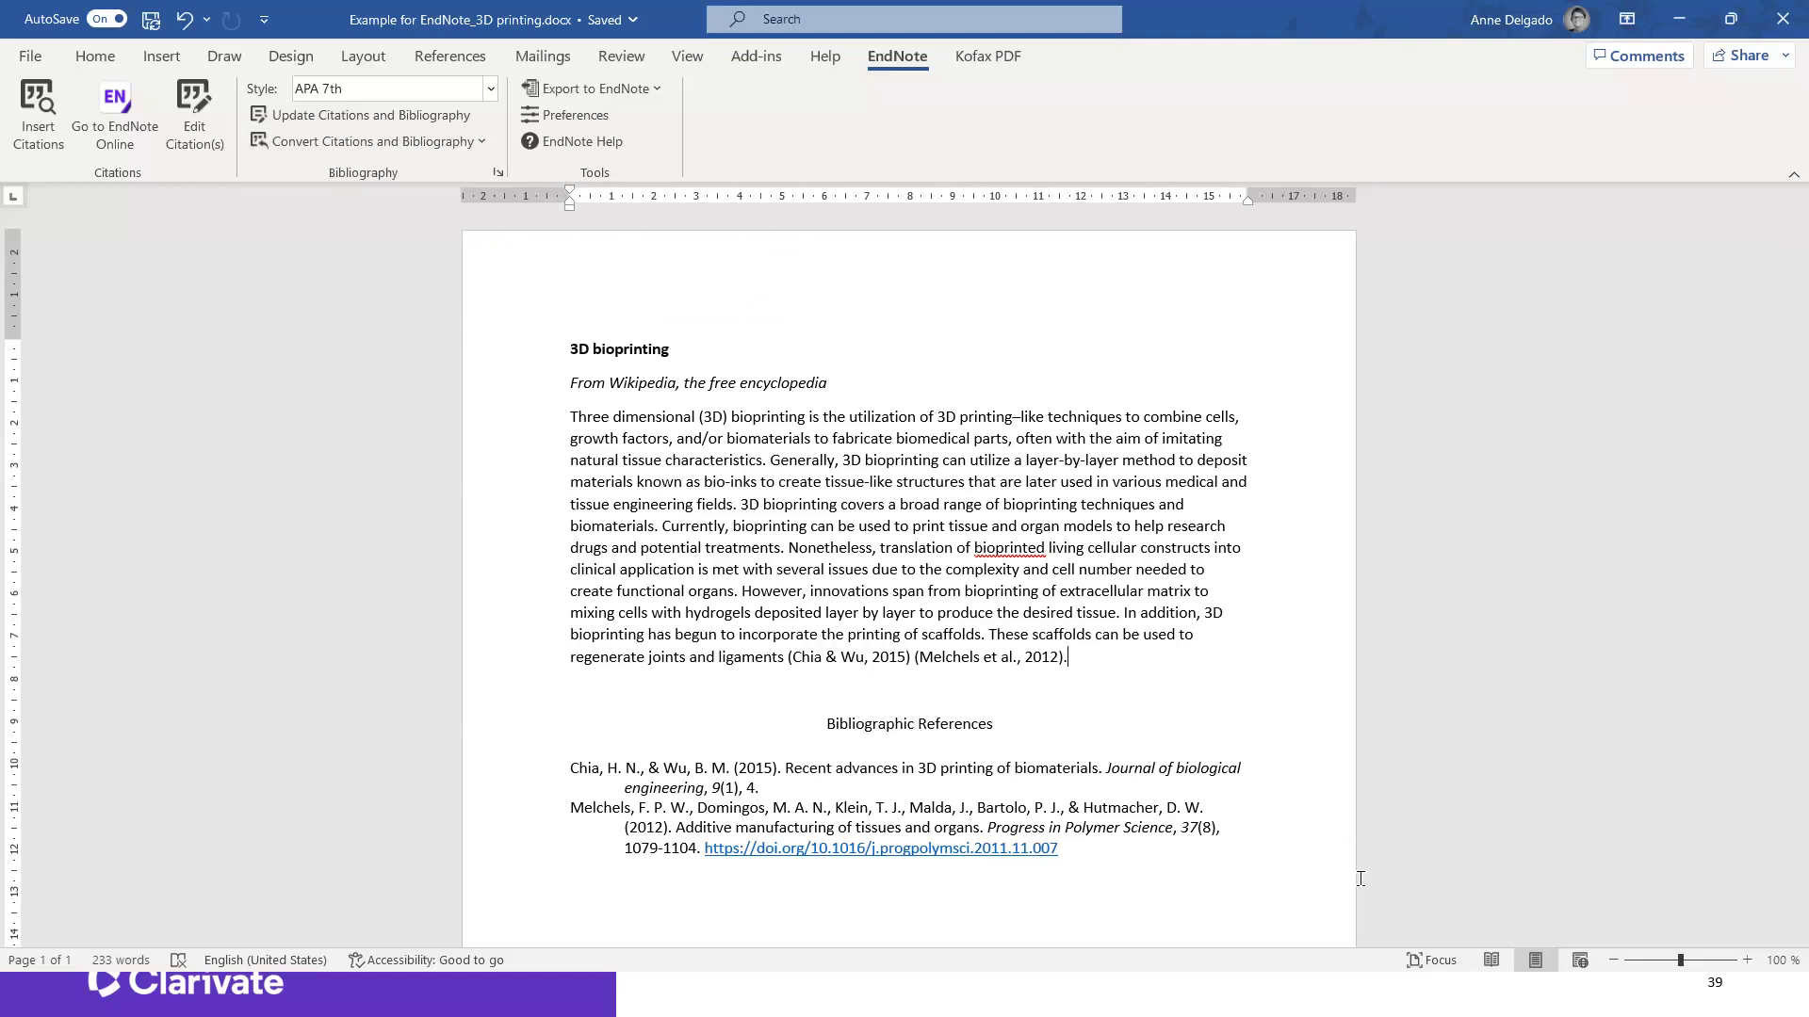
{"action": "left_click", "coordinate": [489, 144]}
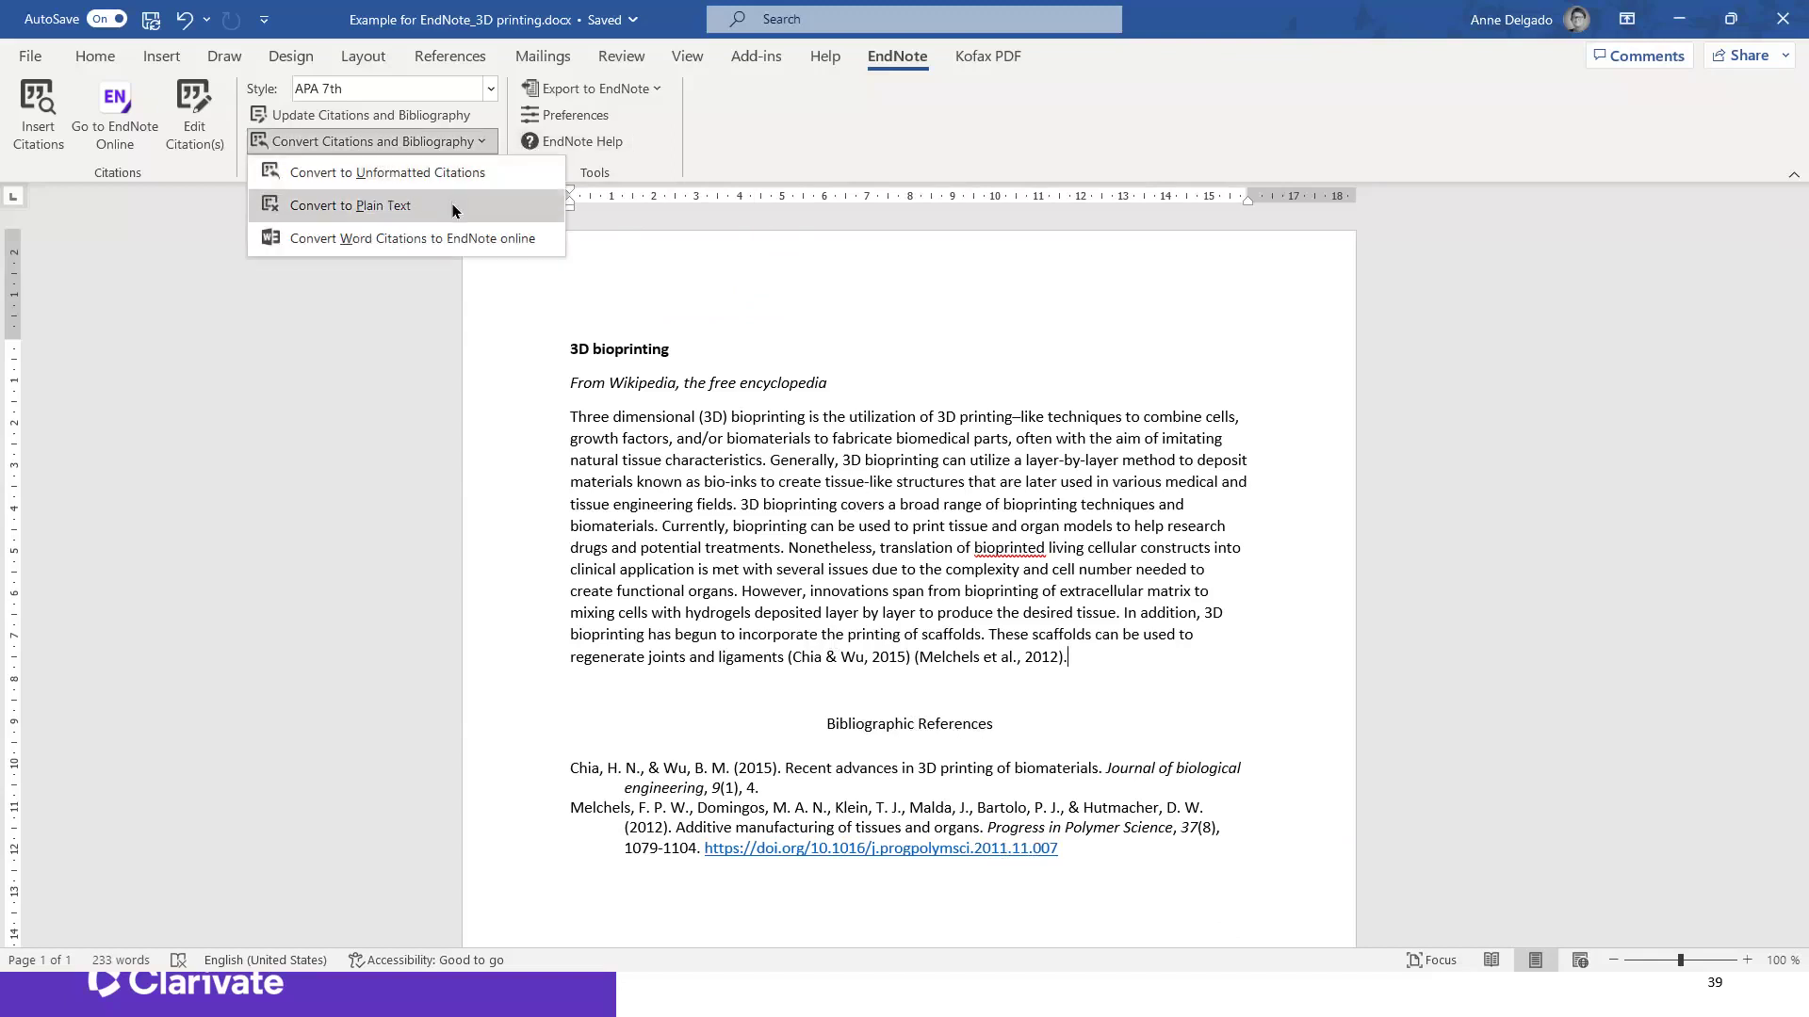
{"action": "left_click", "coordinate": [1456, 589]}
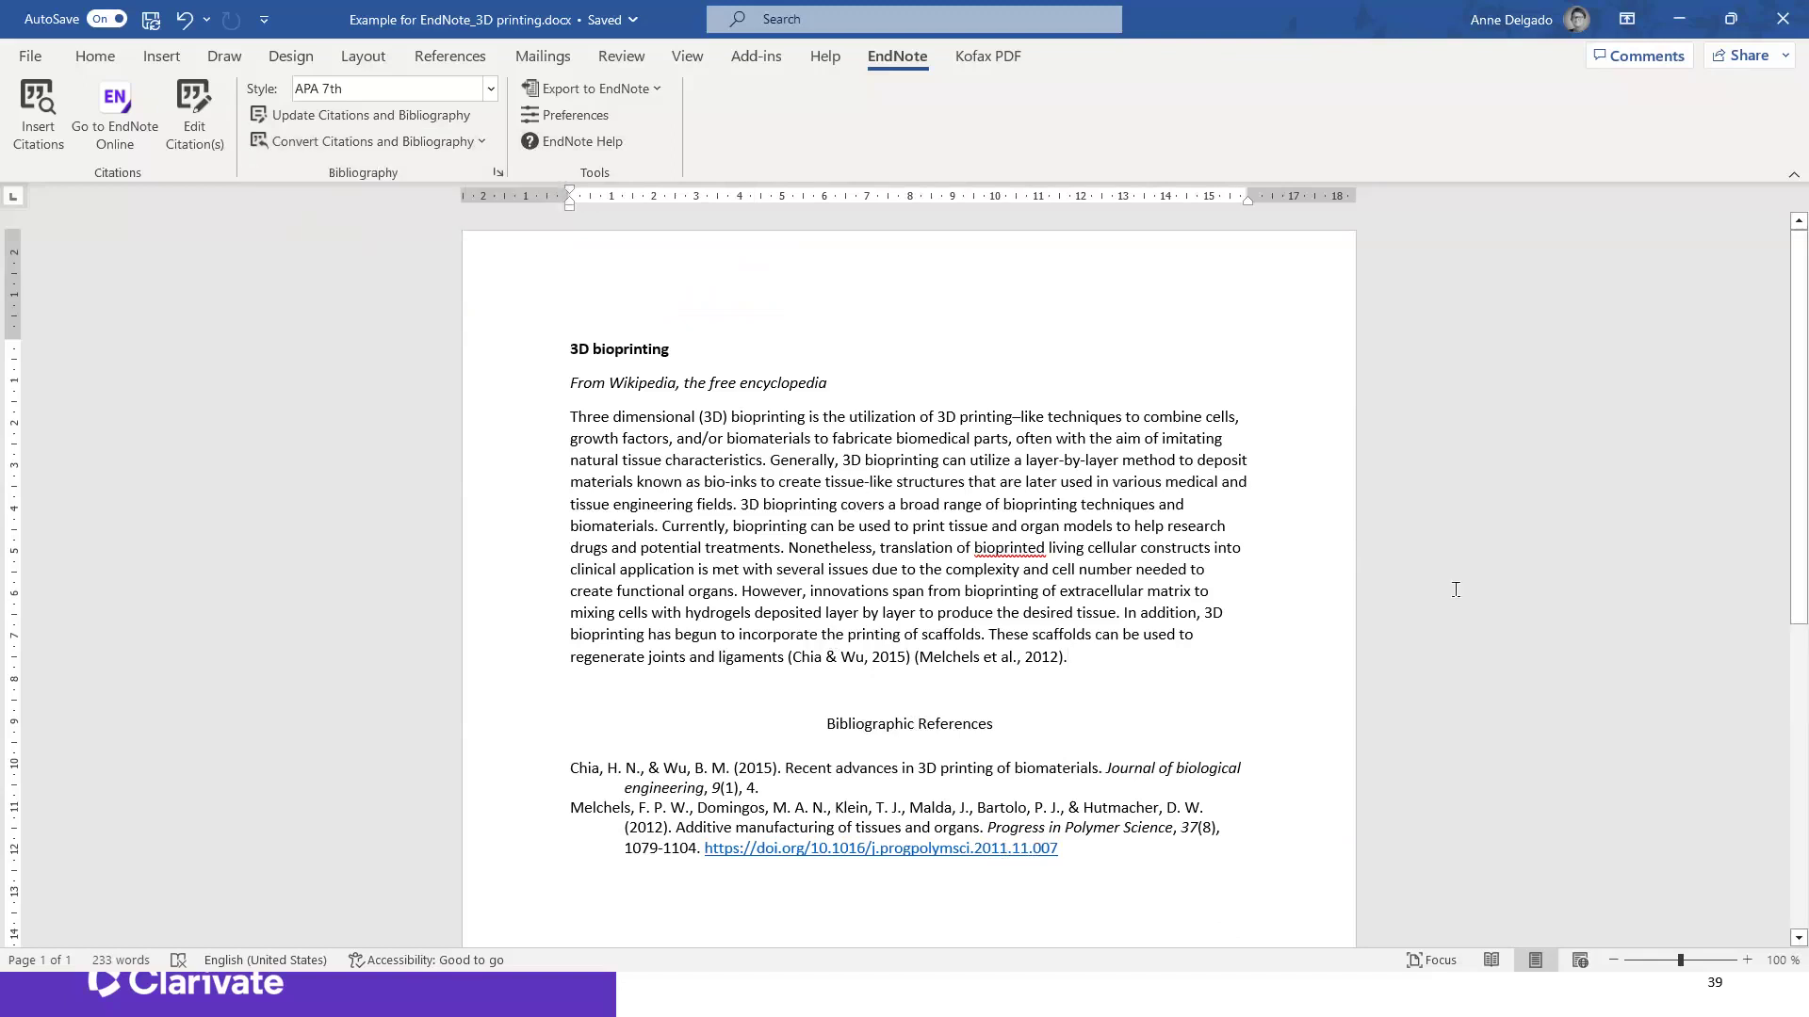
{"action": "left_click", "coordinate": [485, 142]}
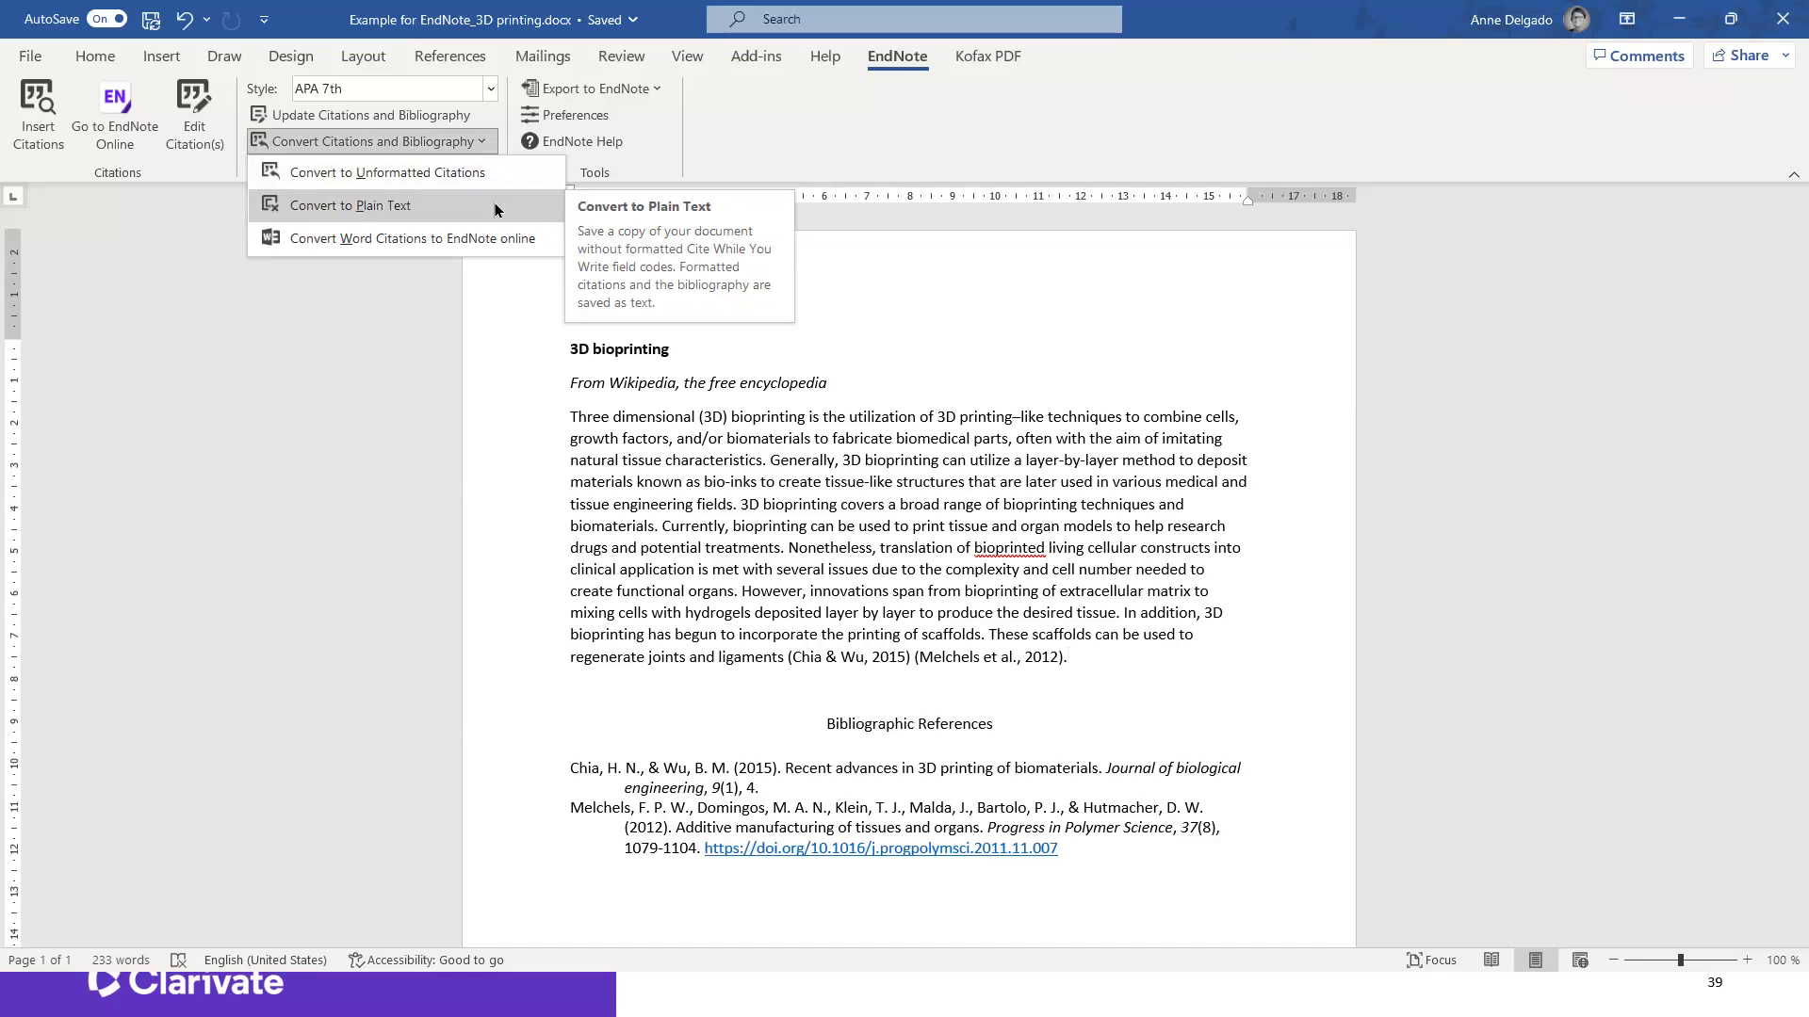
{"action": "key", "text": "Escape"}
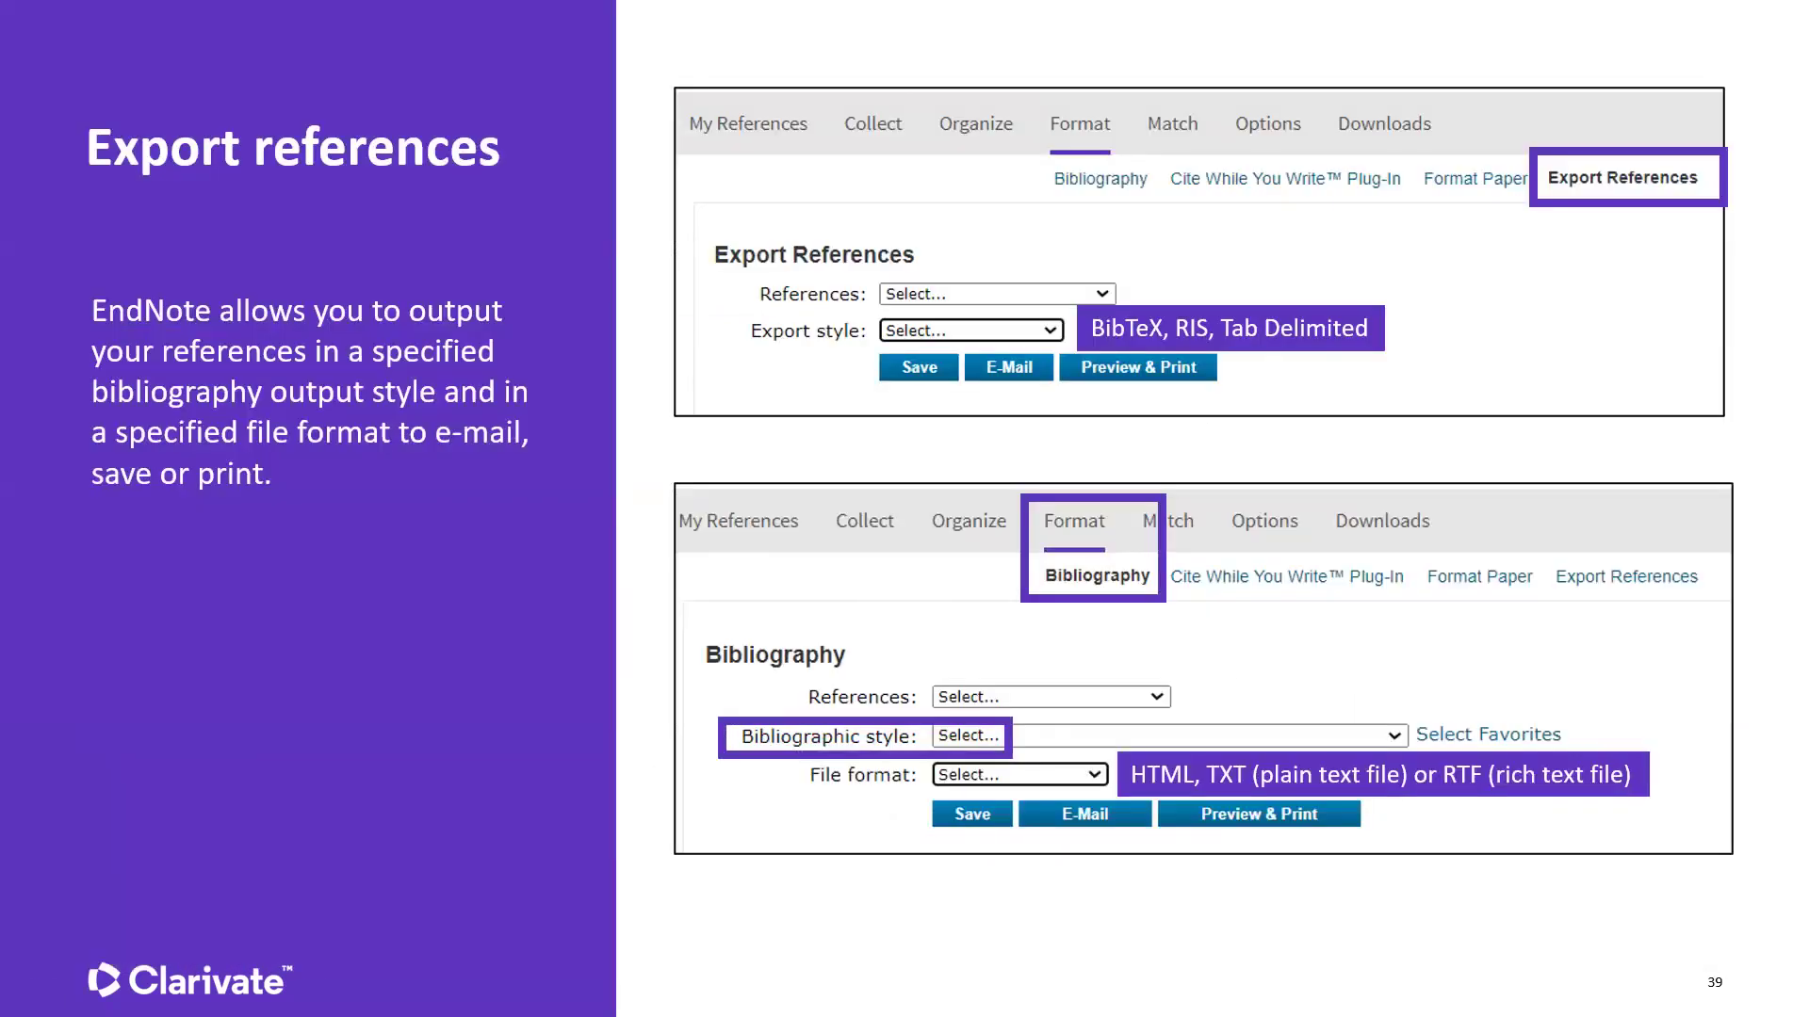
{"action": "left_click", "coordinate": [1127, 477]}
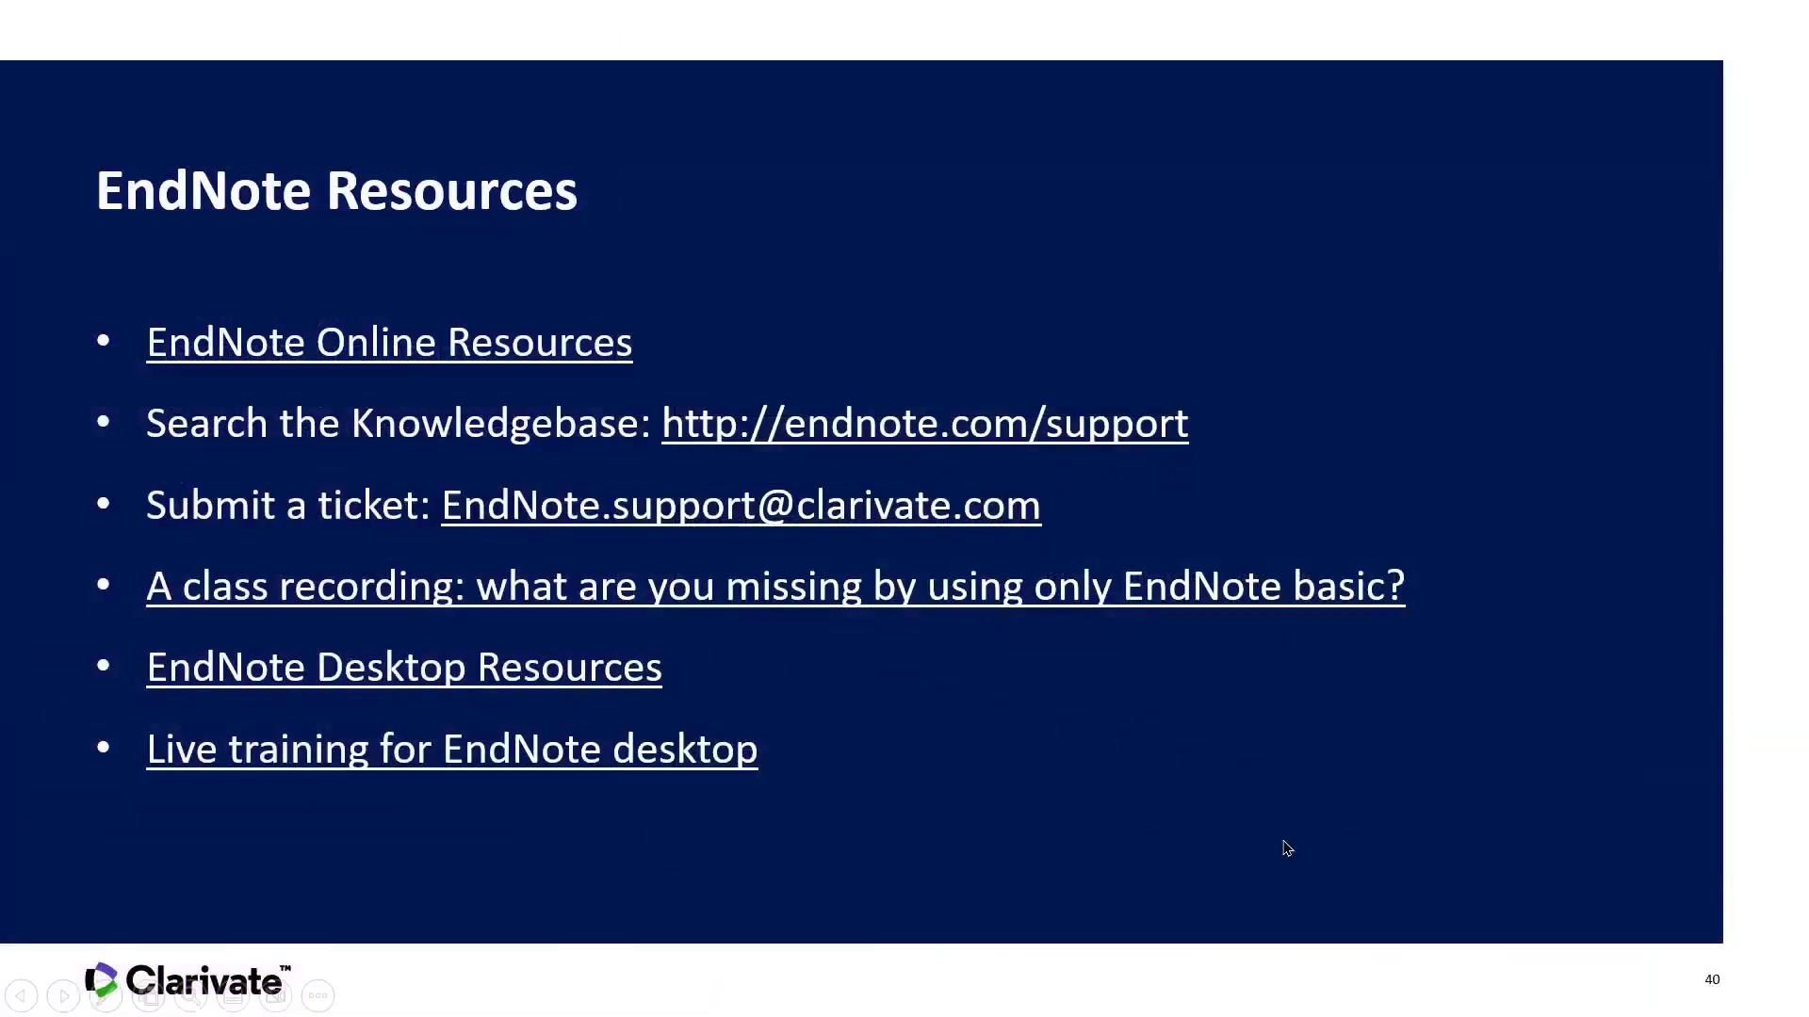